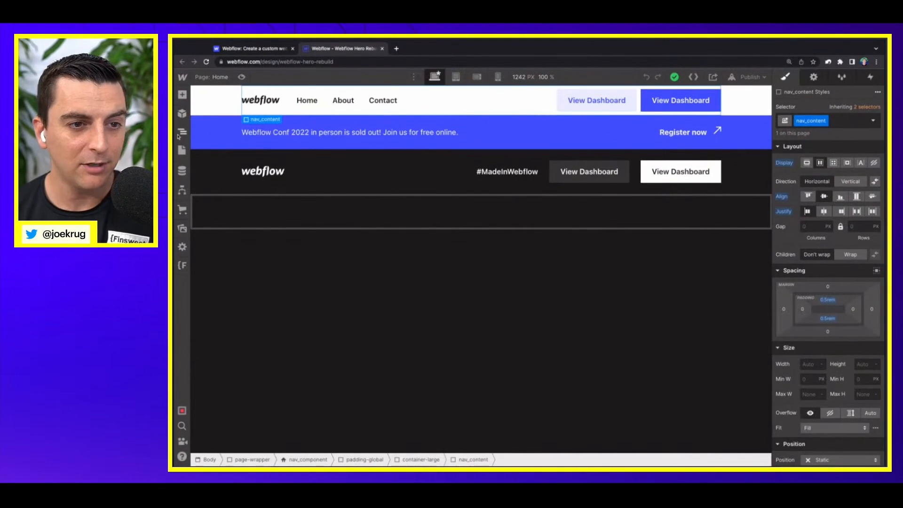
Step: Show the page's element structure at a larger zoom with the announcement_component's children expanded
click(179, 134)
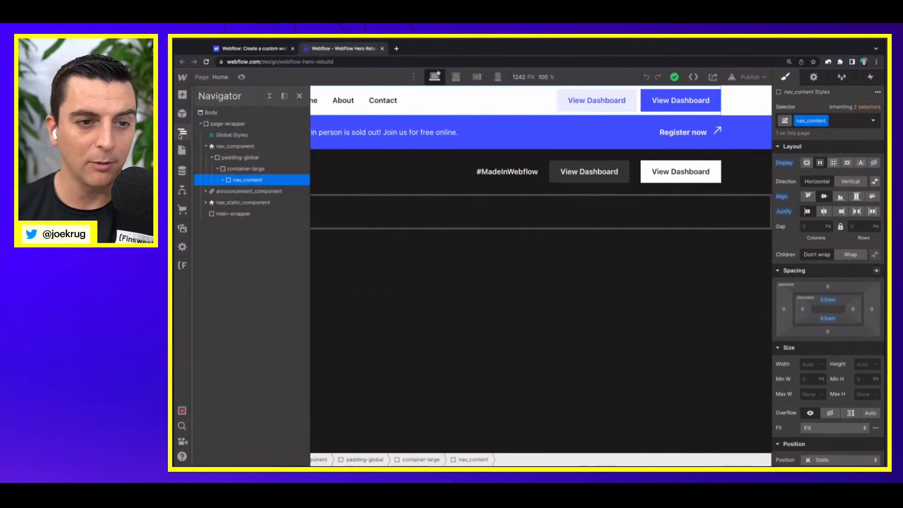
click(206, 192)
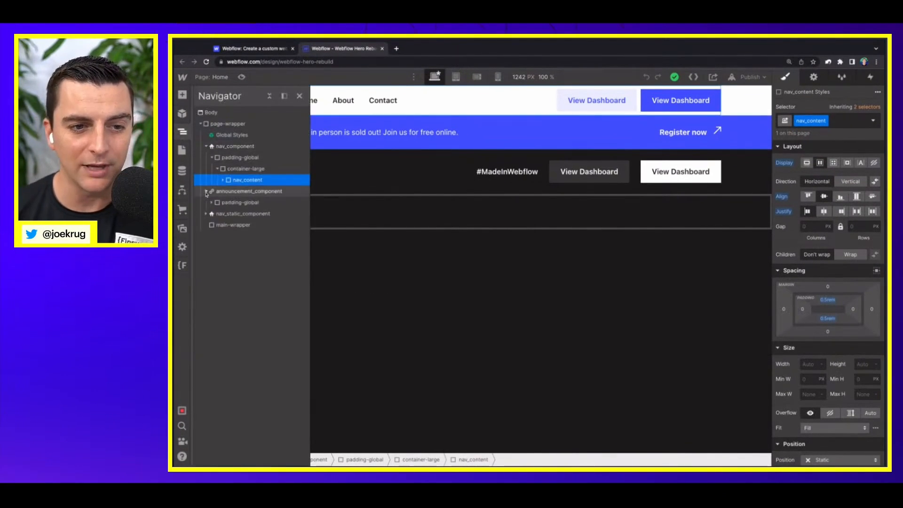
key(ctrl+plus)
key(ctrl+plus)
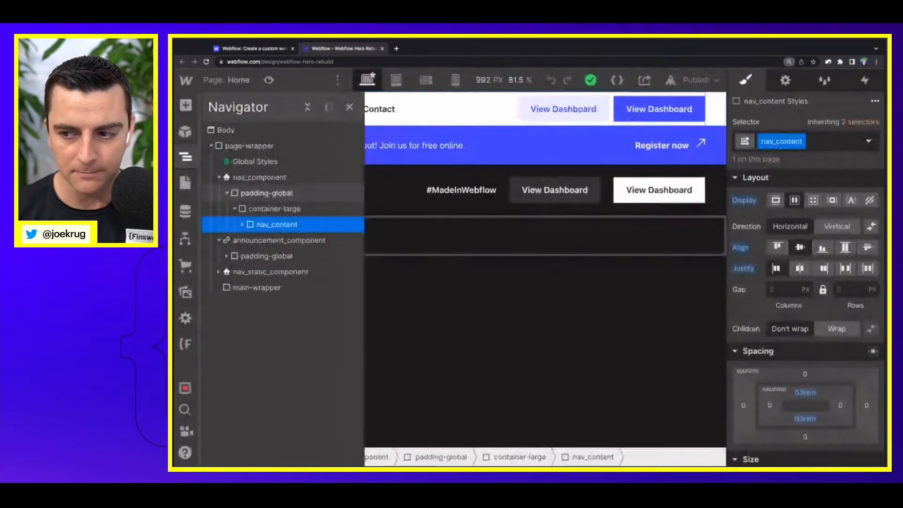
Step: Examine the nav_component hierarchy through nav_content, nav_logo, nav_menu and nav_ctas-wrapper, and collapse nav_component
click(264, 178)
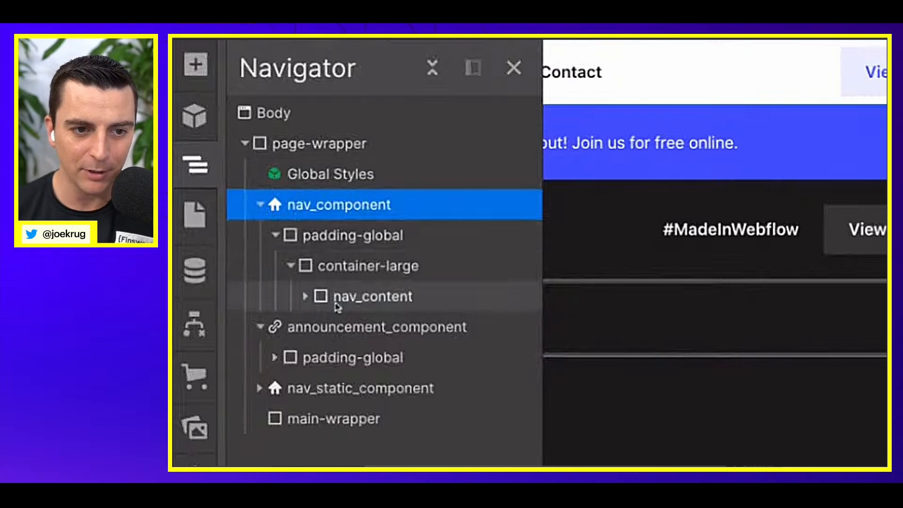
click(338, 305)
click(304, 271)
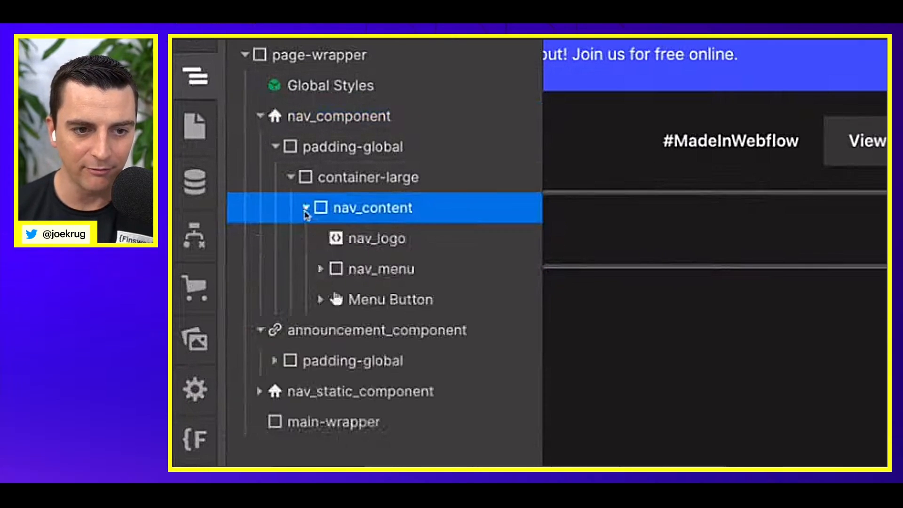
click(357, 249)
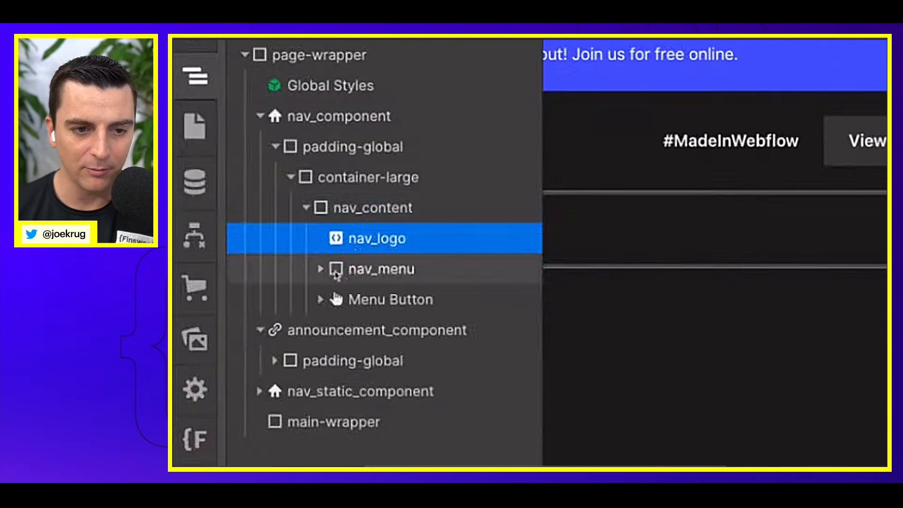
click(321, 269)
click(372, 216)
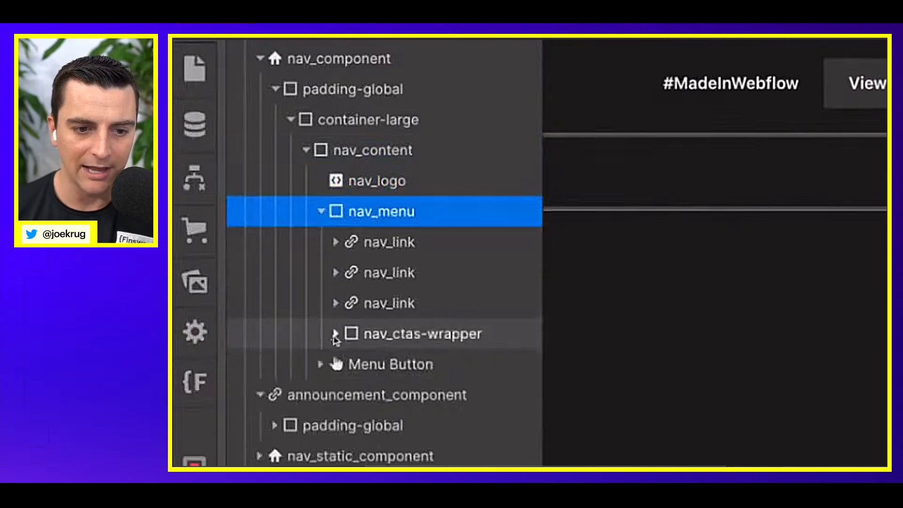
click(336, 334)
click(260, 58)
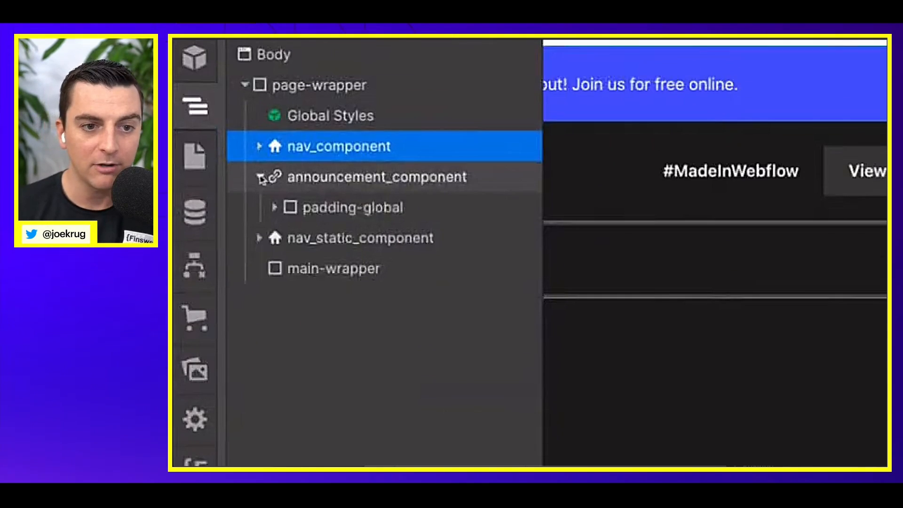
Step: Examine announcement_component down to announcement_content, select nav_static_component, and return to the full page canvas
click(355, 98)
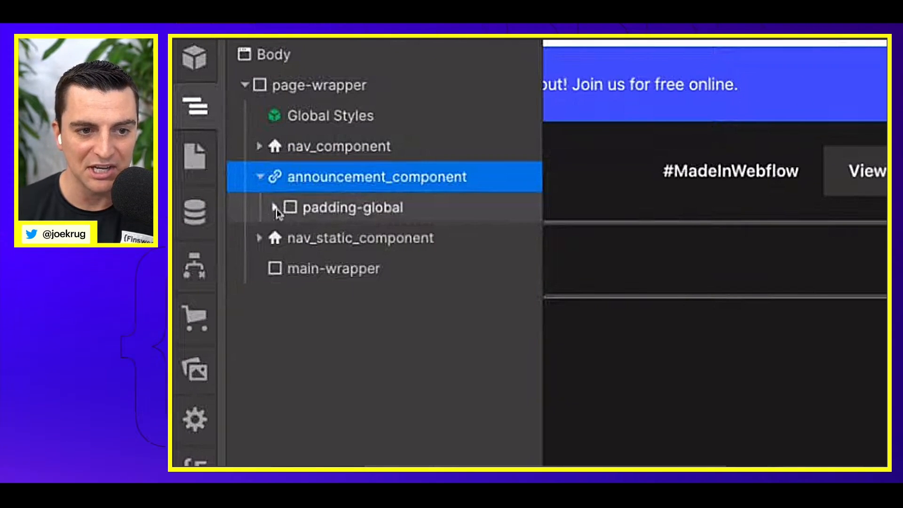
click(275, 207)
click(290, 238)
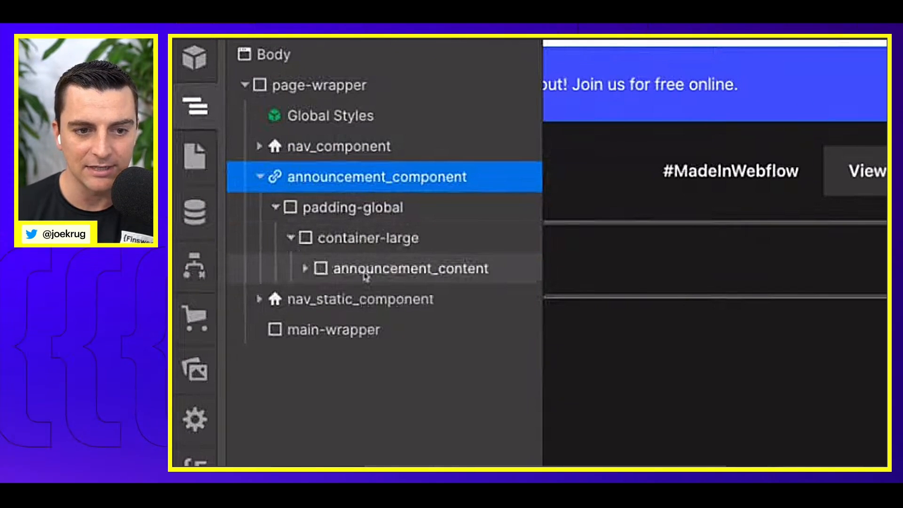
click(362, 275)
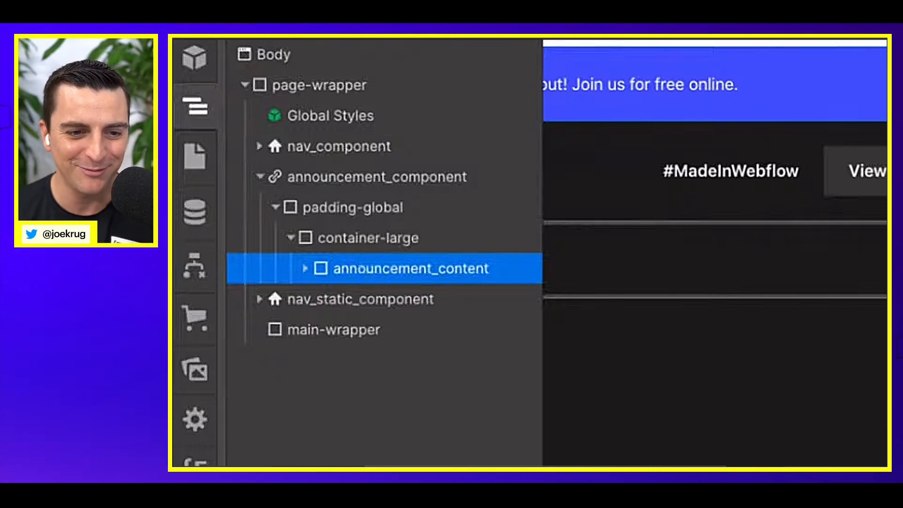
click(333, 301)
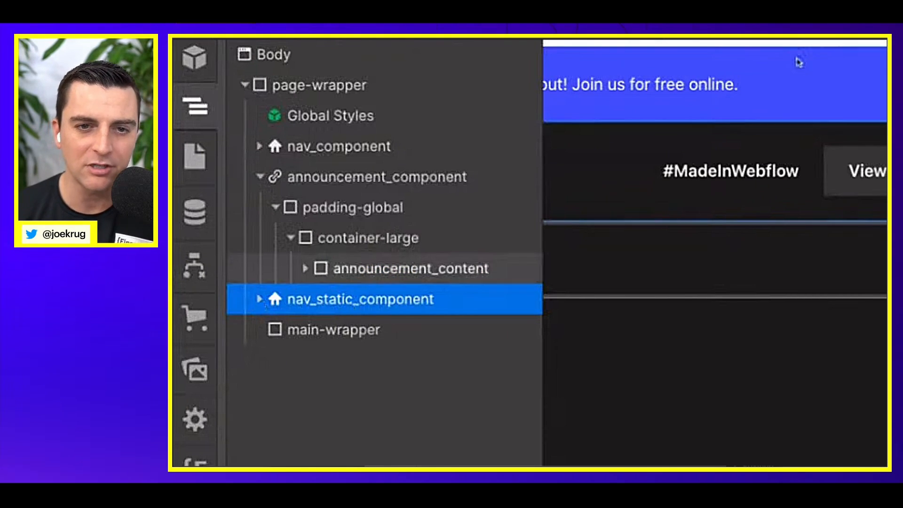
key(z)
click(799, 43)
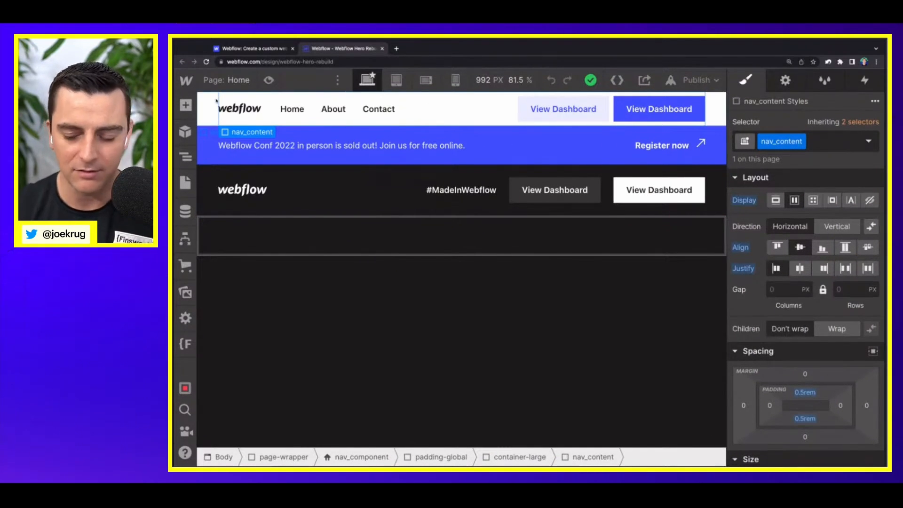
Step: Switch to the live Webflow homepage and compare its navigation at the page top with the one shown after scrolling
click(230, 49)
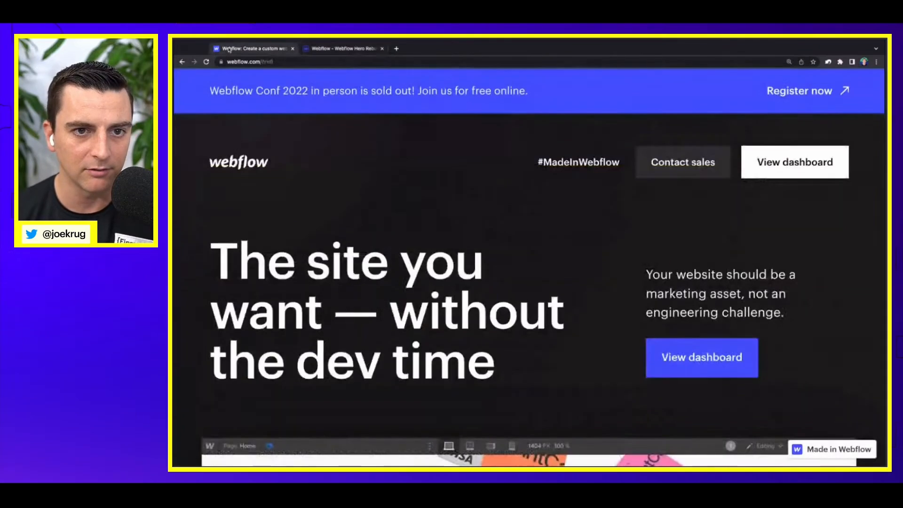
scroll(312, 186, down, 5)
scroll(311, 186, down, 3)
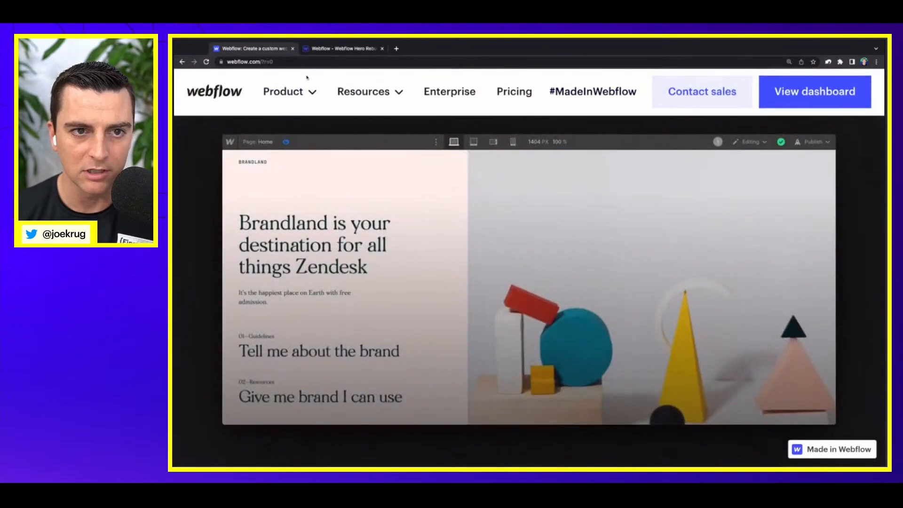
scroll(308, 121, up, 4)
scroll(308, 121, up, 5)
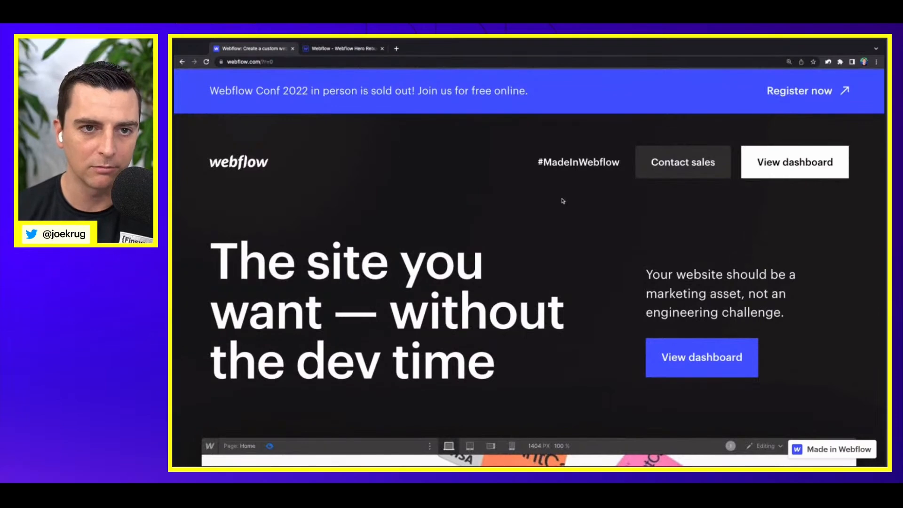
Step: Back in the Webflow Designer, expand nav_static_component's structure down to the elements inside nav_static_content-right
click(354, 50)
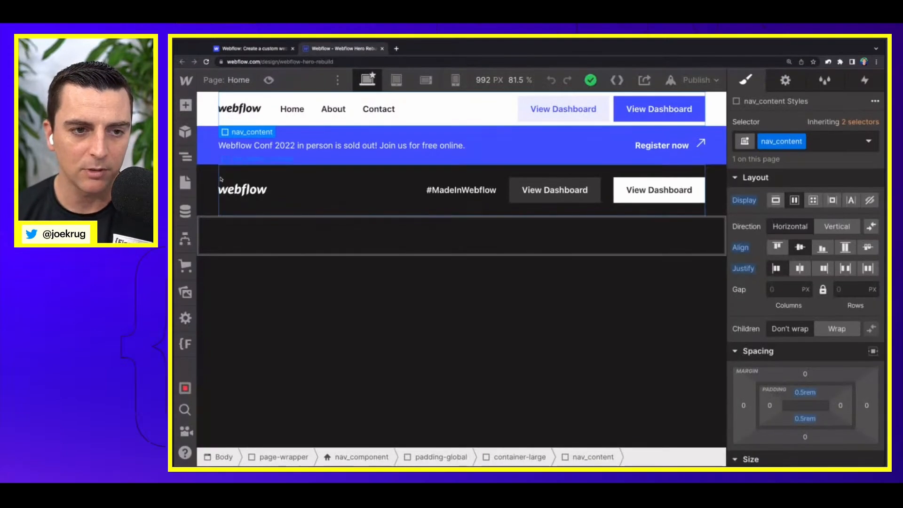
click(212, 180)
click(185, 156)
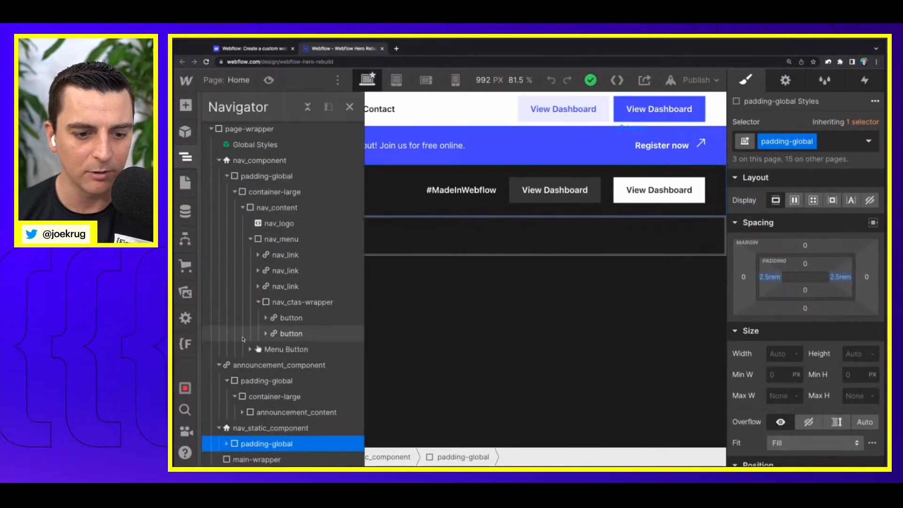
click(227, 444)
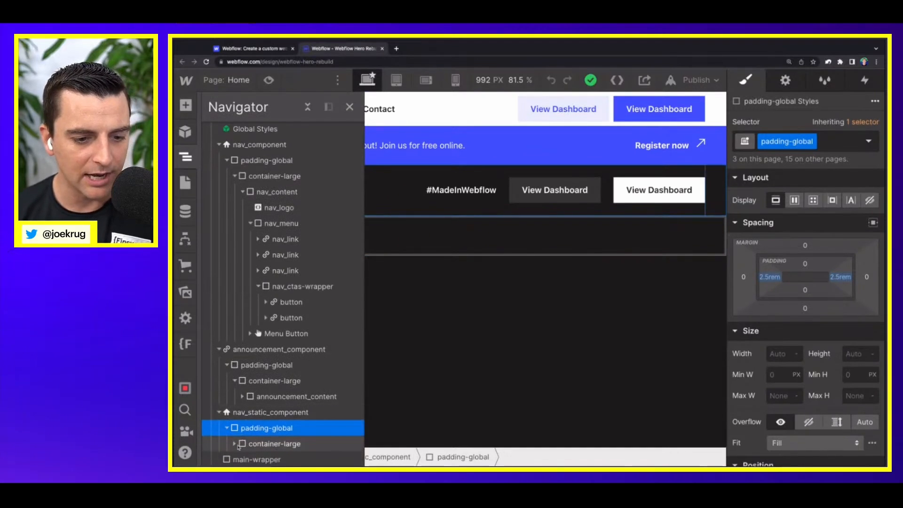
click(235, 444)
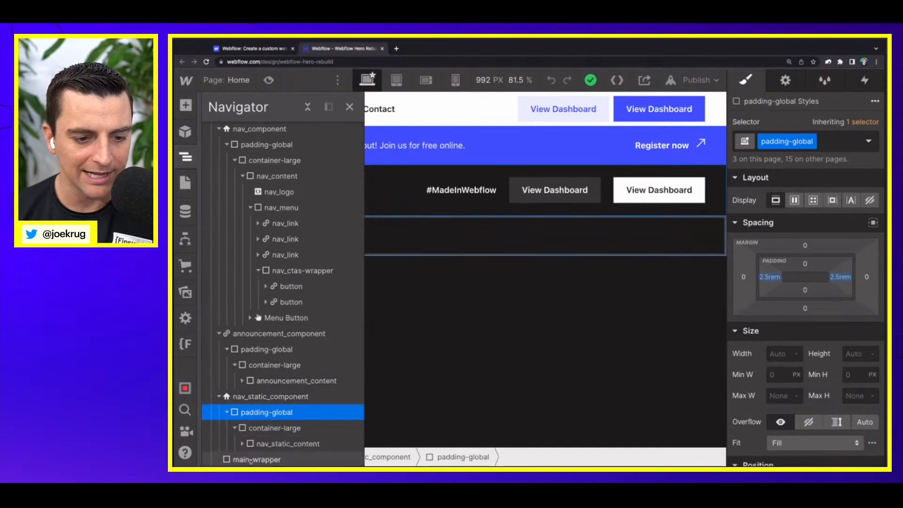
click(242, 444)
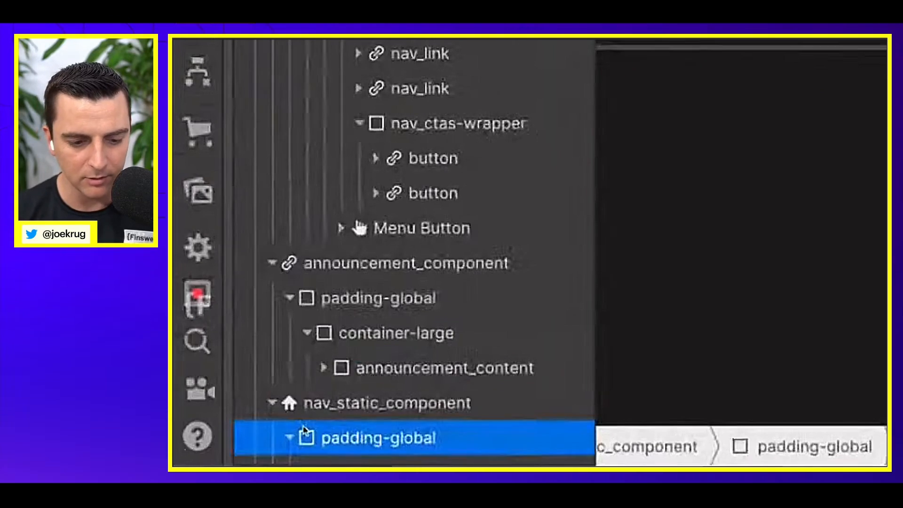
scroll(393, 343, down, 3)
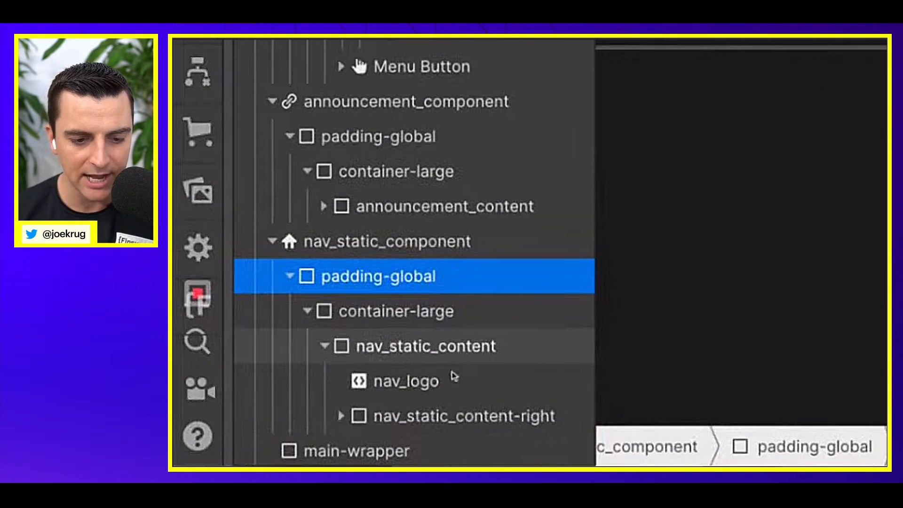
click(350, 416)
scroll(359, 413, down, 2)
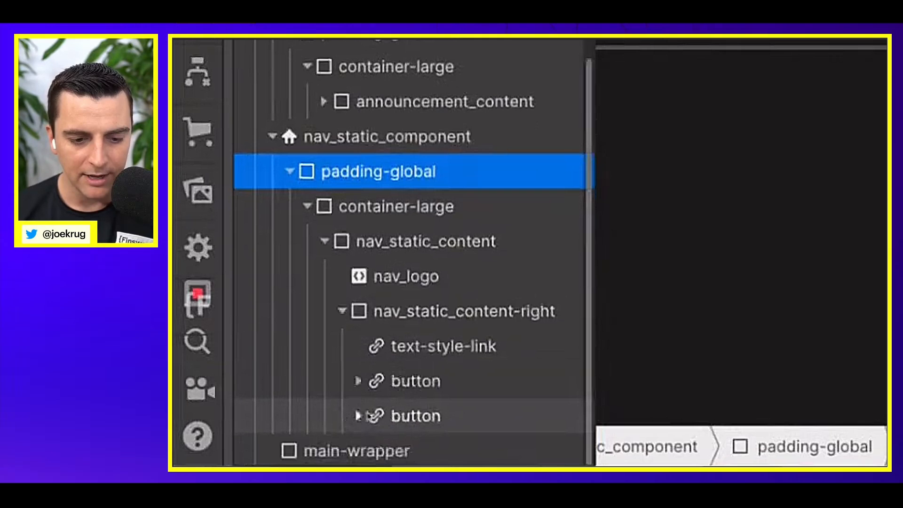
Step: Compare the nav_logo elements in nav_static_content and nav_content, and select the nav_static_content-right block on the canvas
click(394, 284)
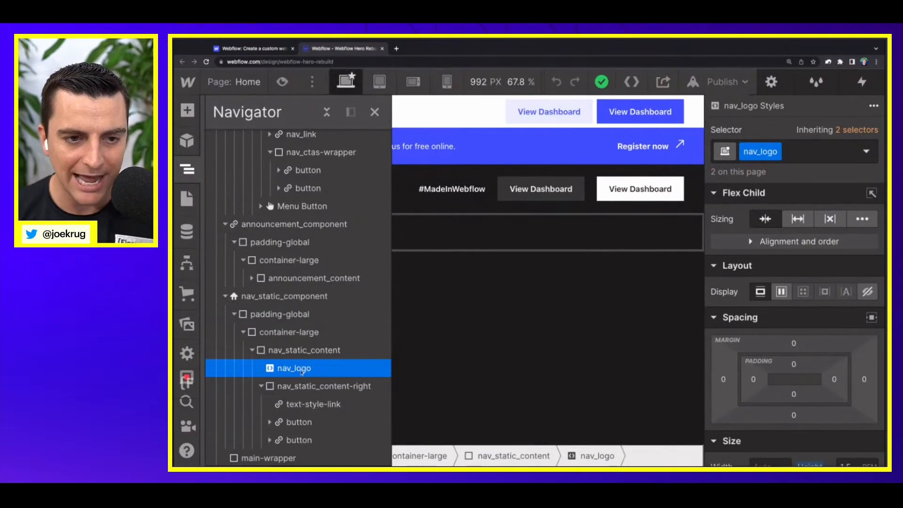
scroll(303, 284, up, 5)
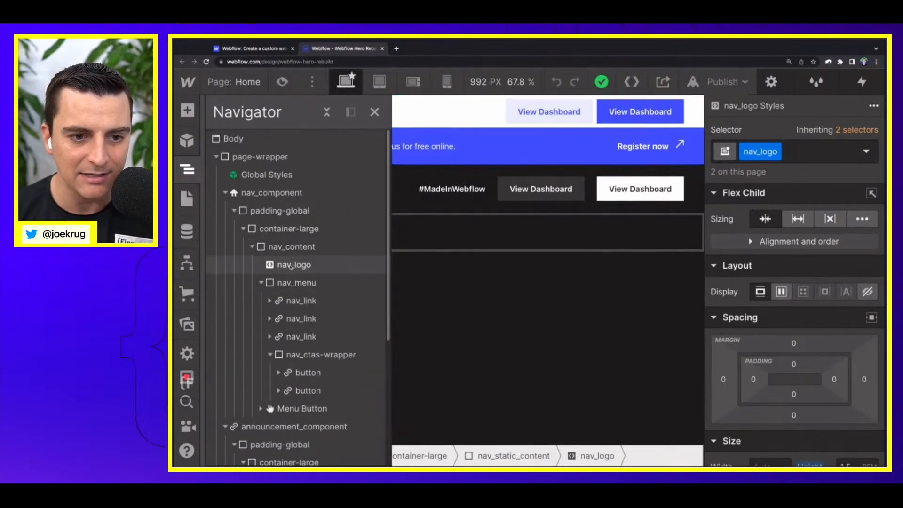
click(288, 266)
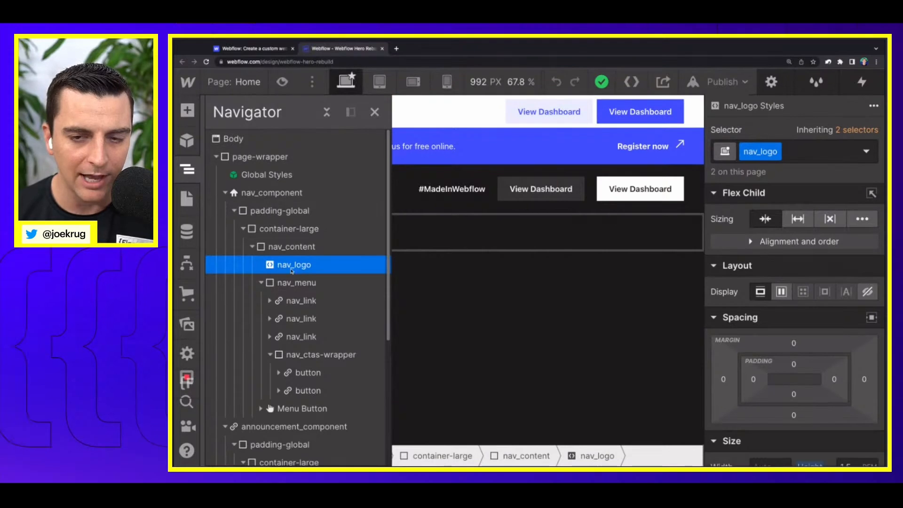
click(374, 112)
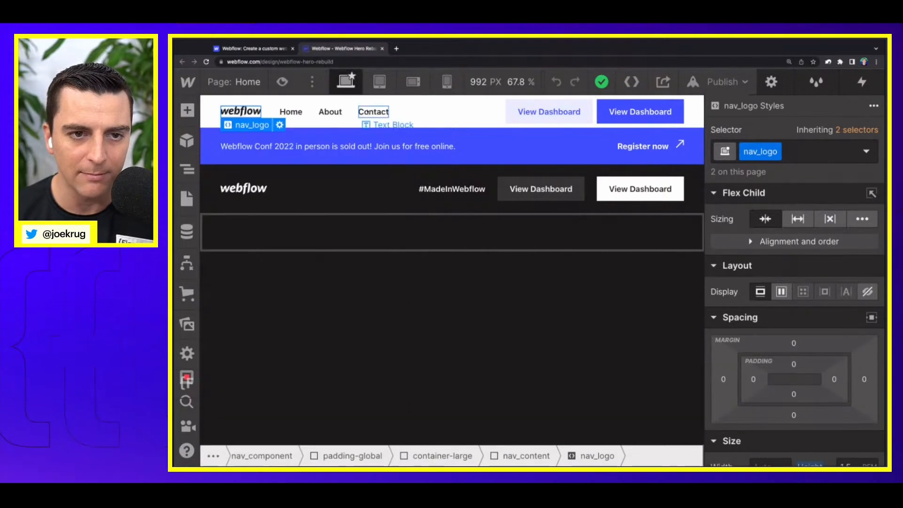
click(242, 179)
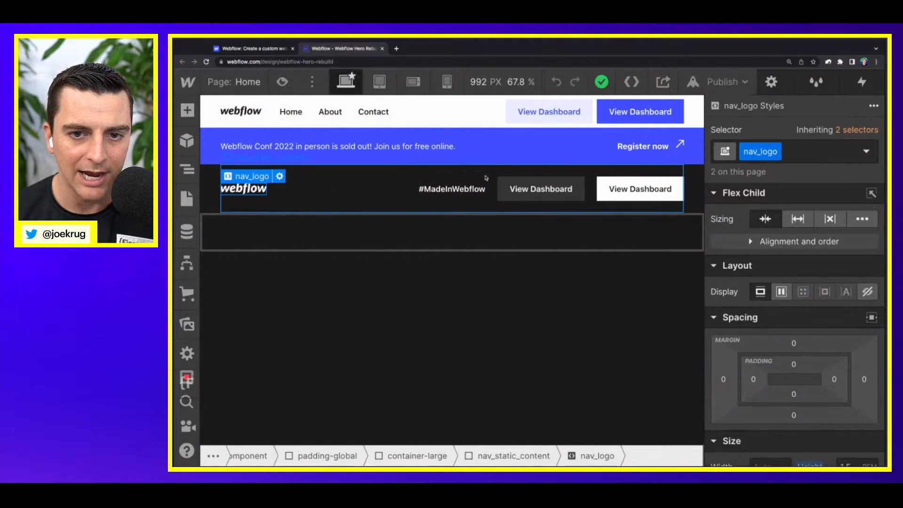
click(486, 179)
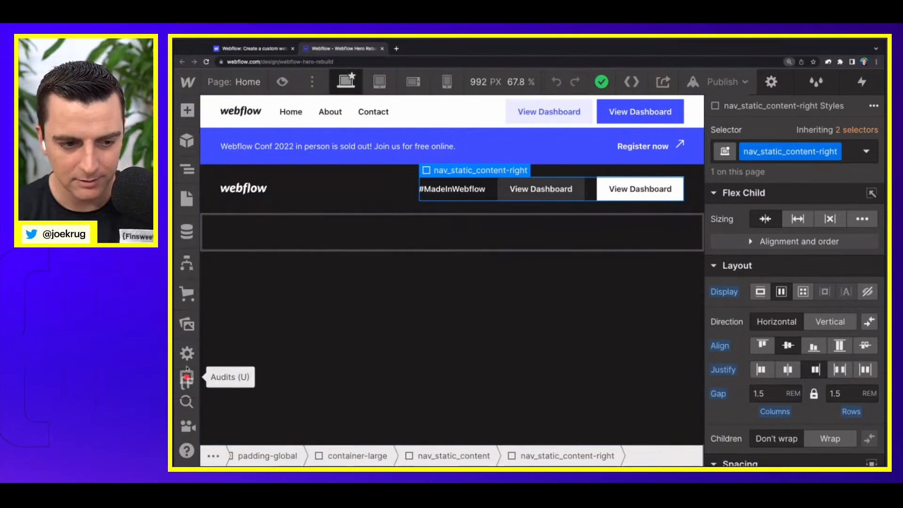
Step: Open the Client-first Folders view in the Finsweet extension and examine the classes in the announcement and nav folders
click(186, 344)
click(262, 170)
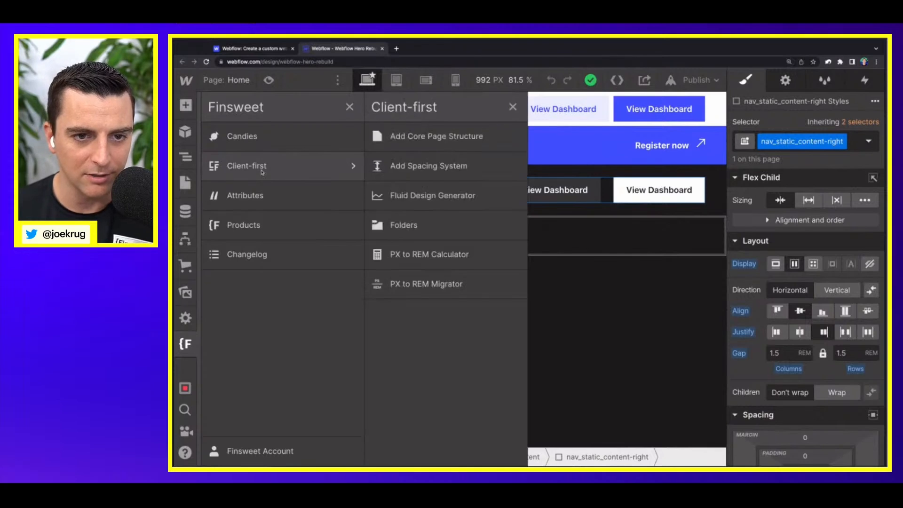
click(414, 224)
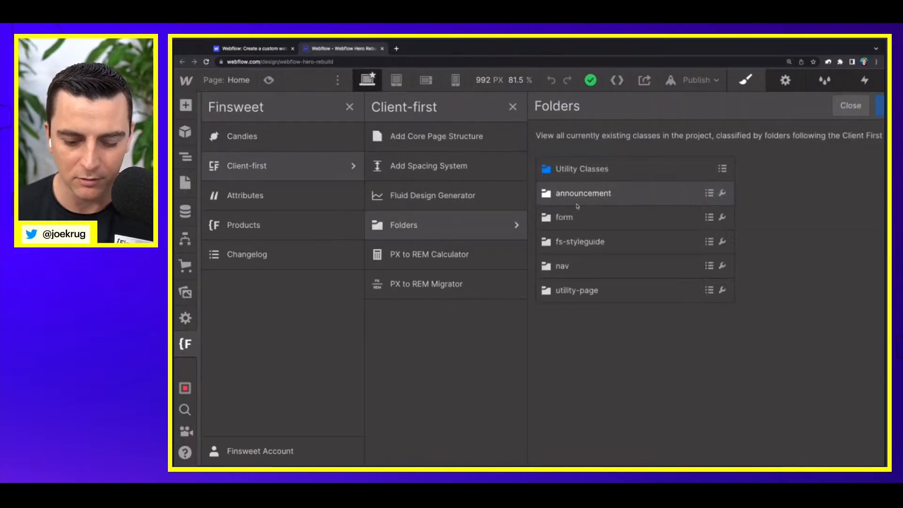
key(ctrl+plus)
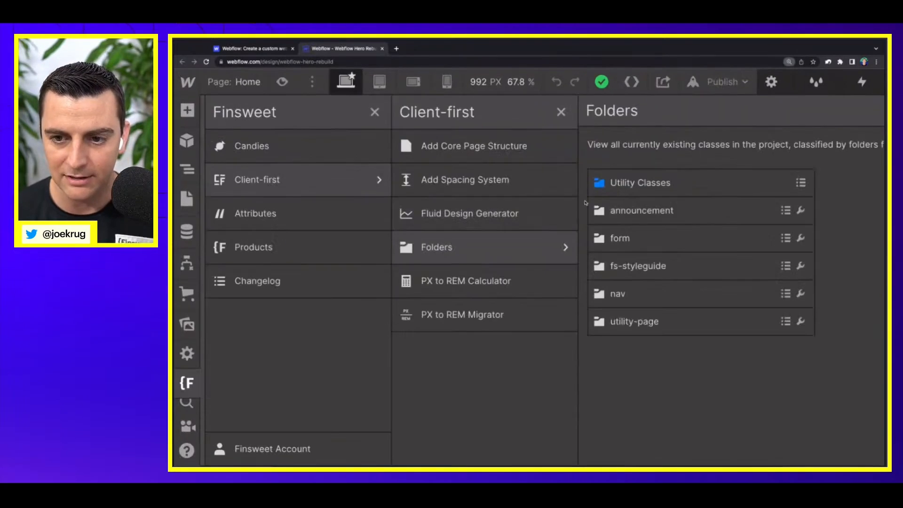
click(657, 203)
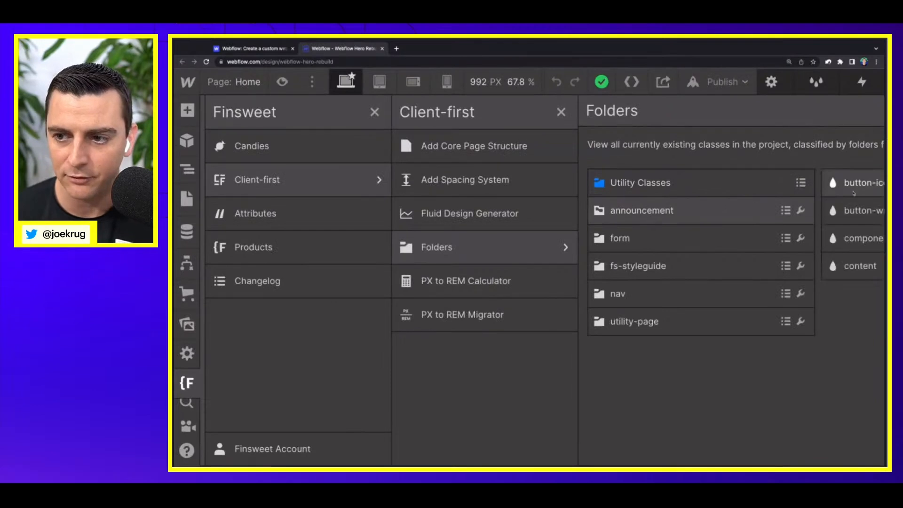
key(ctrl+minus)
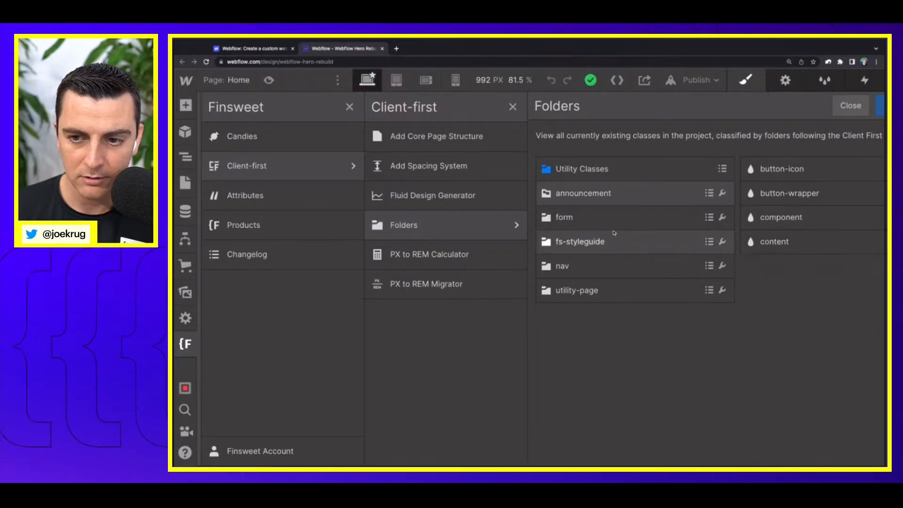
click(573, 267)
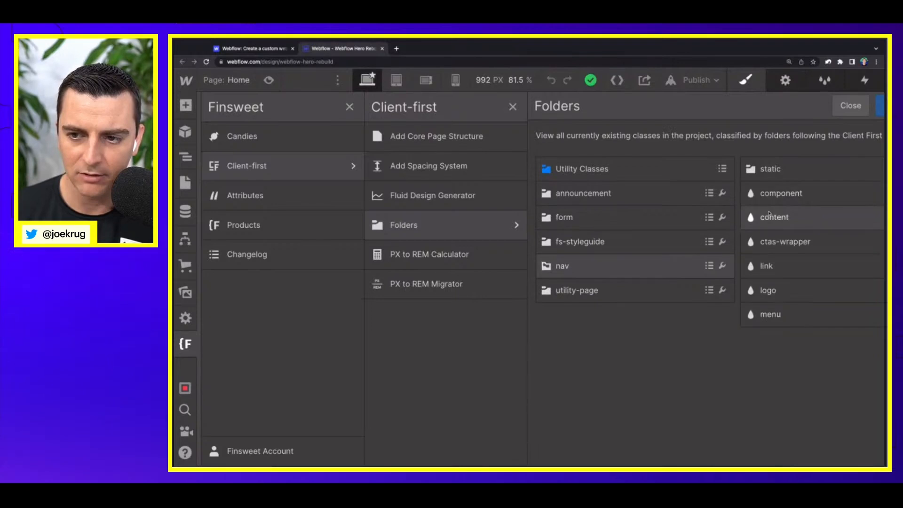
Step: Open the static folder inside nav, and examine the hero section on the live Webflow homepage
click(764, 171)
key(ctrl+minus)
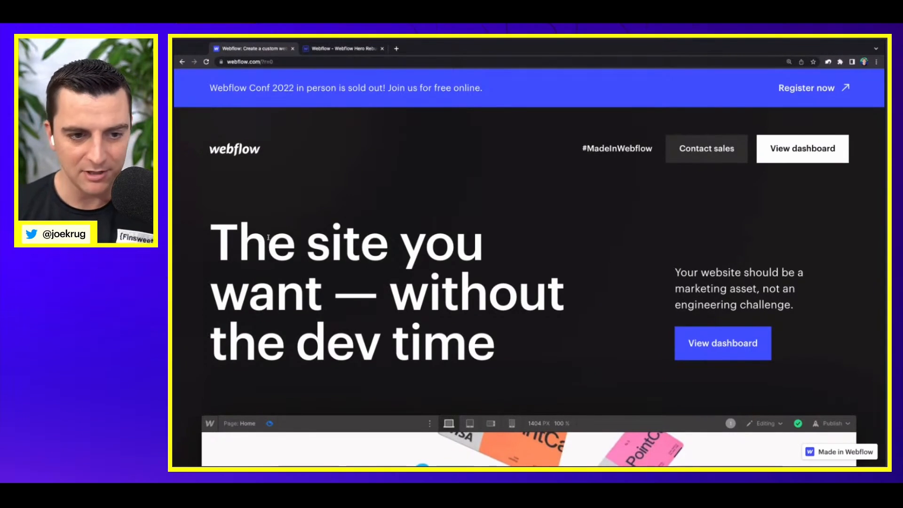
scroll(213, 227, down, 1)
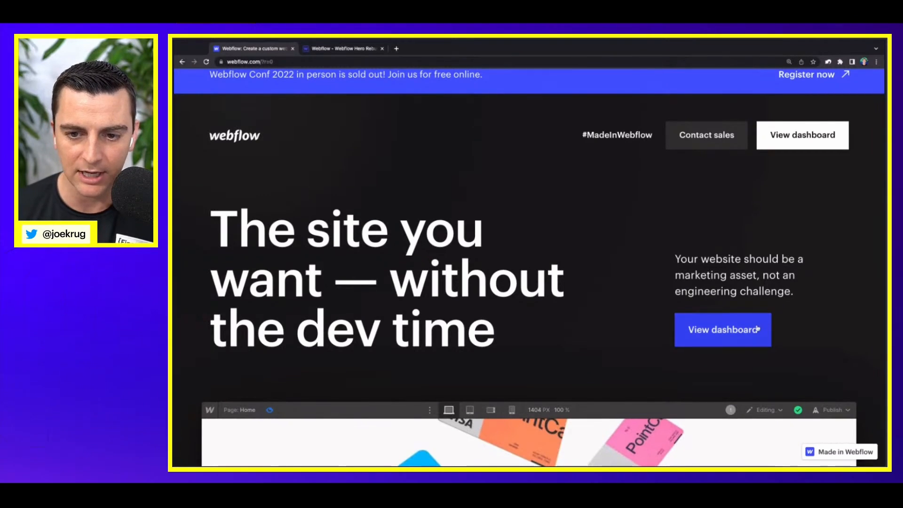
scroll(585, 307, up, 1)
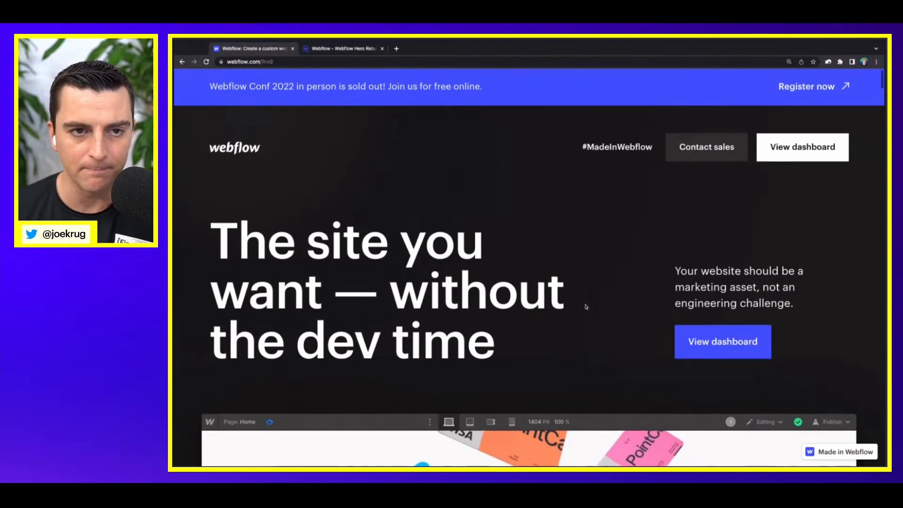
Step: Back in the Webflow Designer, add a div block inside main-wrapper and give it the new class section_home-hero
click(328, 51)
click(412, 233)
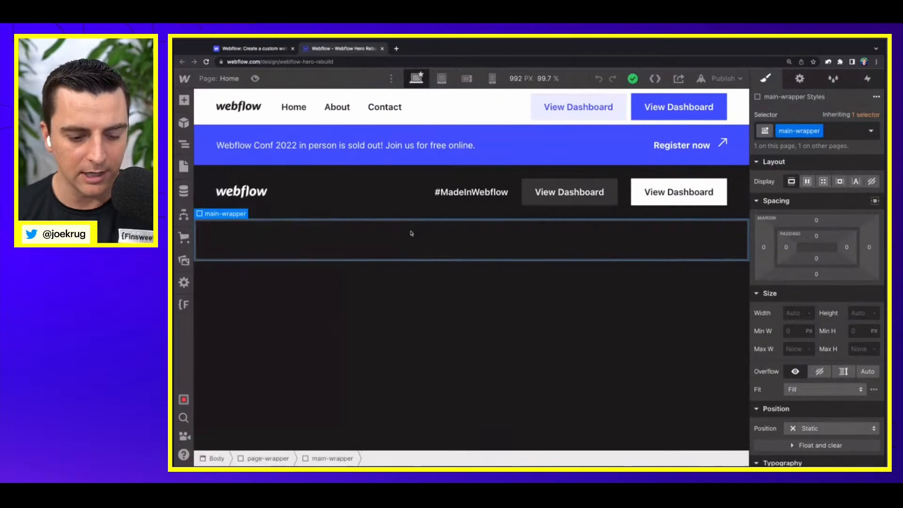
key(a)
drag(219, 298, 336, 256)
click(818, 131)
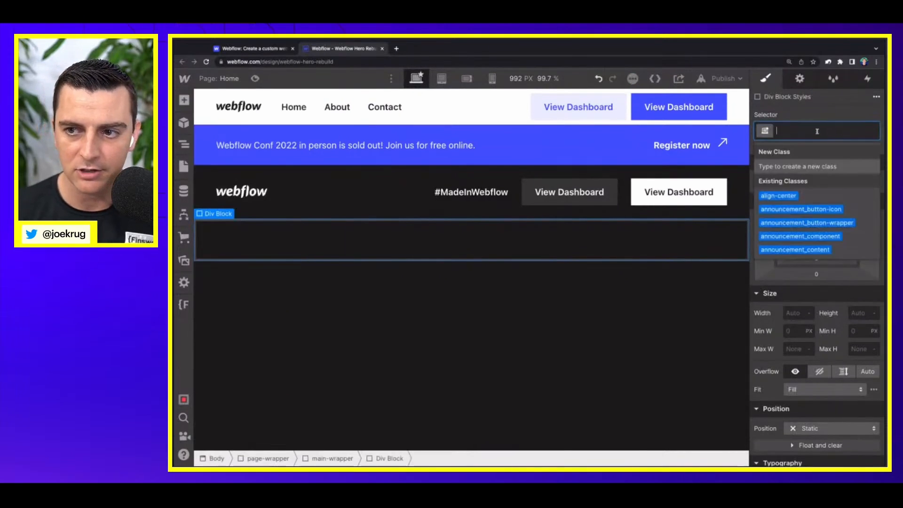
text(home)
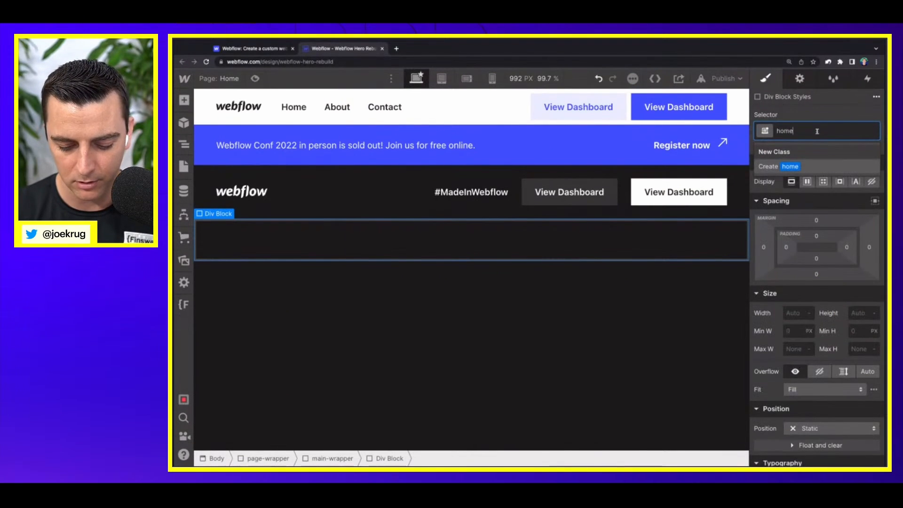
text(section_)
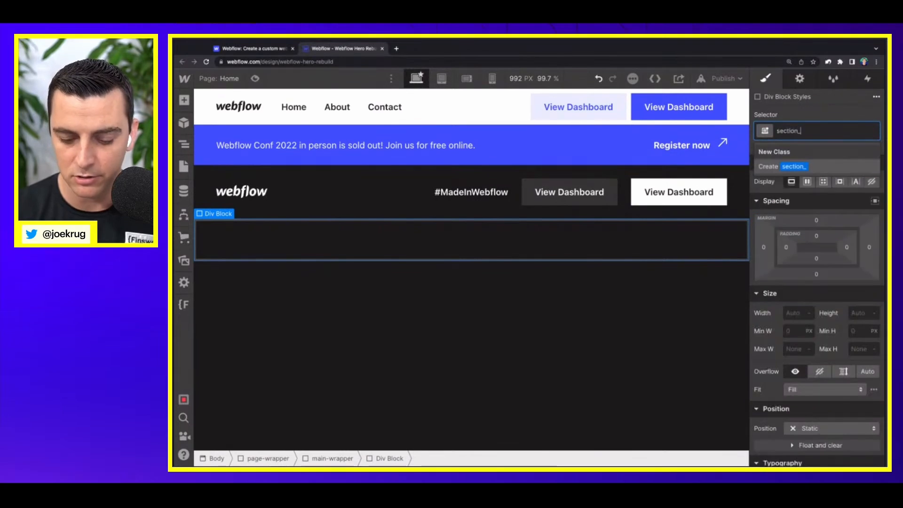
text(home-hero)
key(Return)
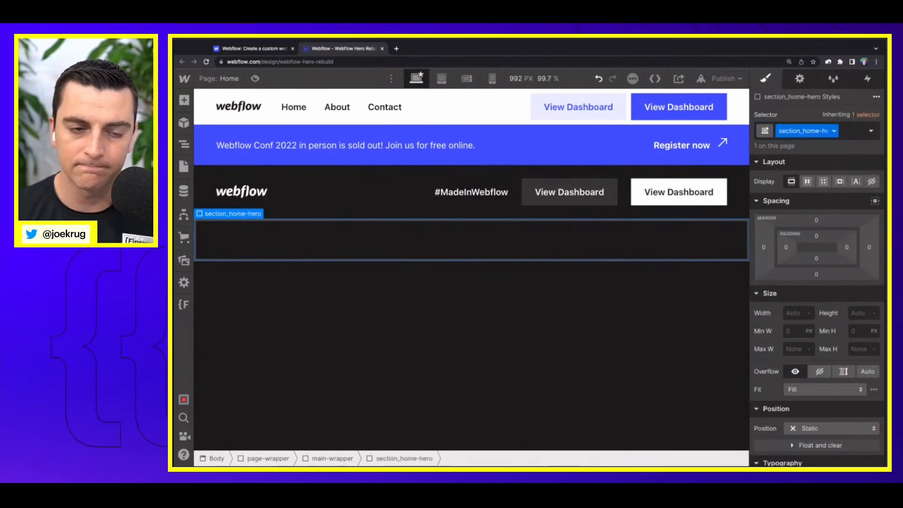
Step: Nest a div block inside section_home-hero and apply the existing padding-global class to it
key(a)
click(233, 296)
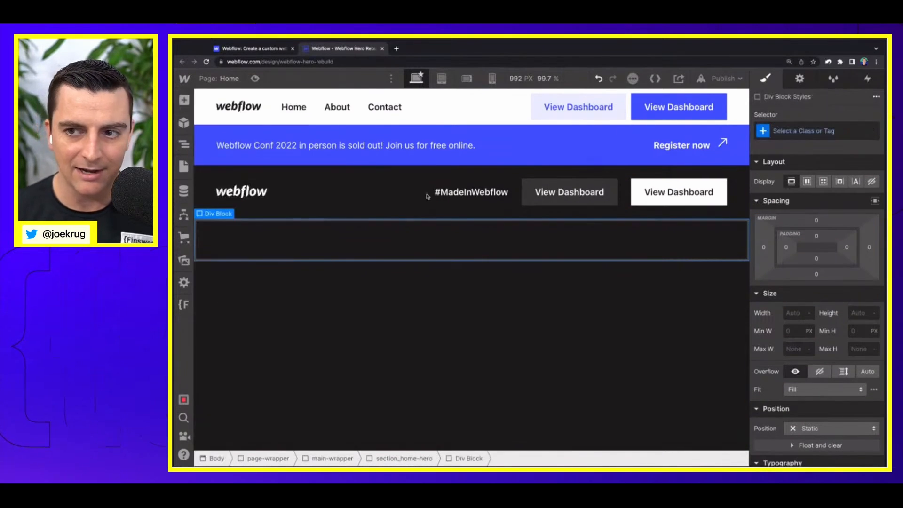
click(810, 136)
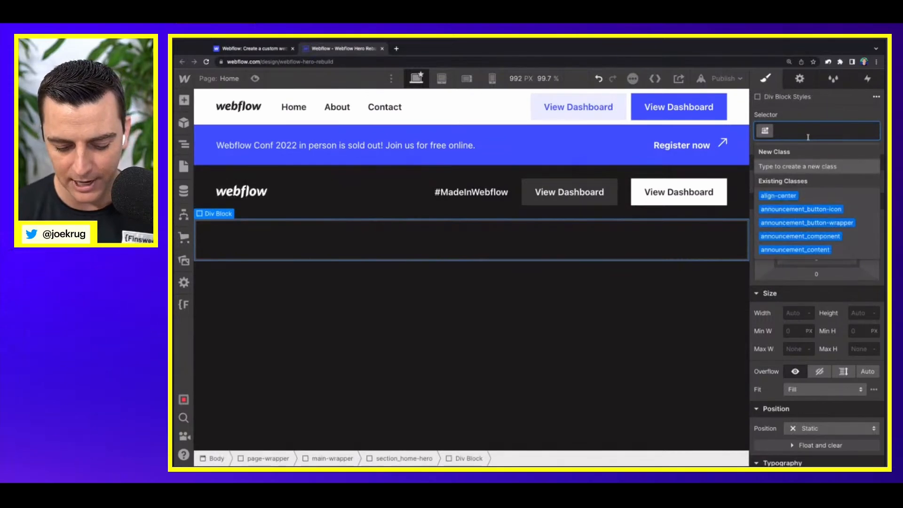
text(paddg)
key(BackSpace)
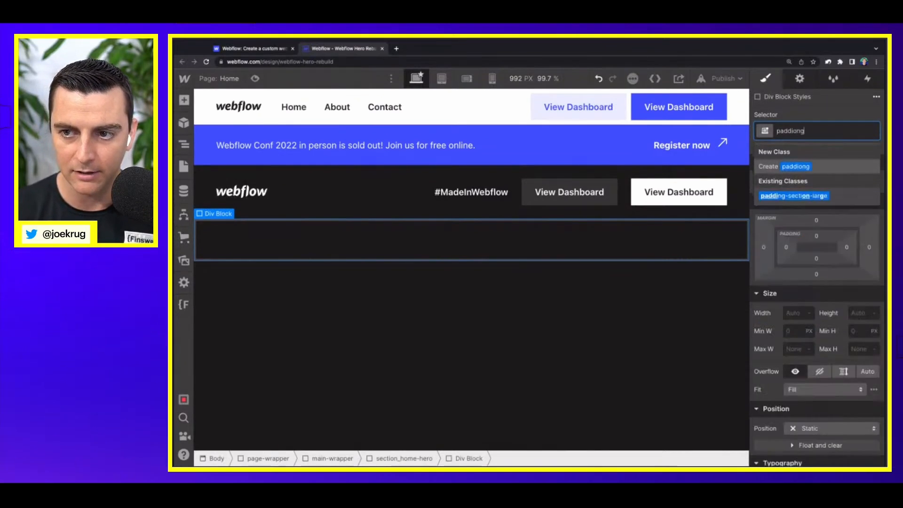
text(ing-g)
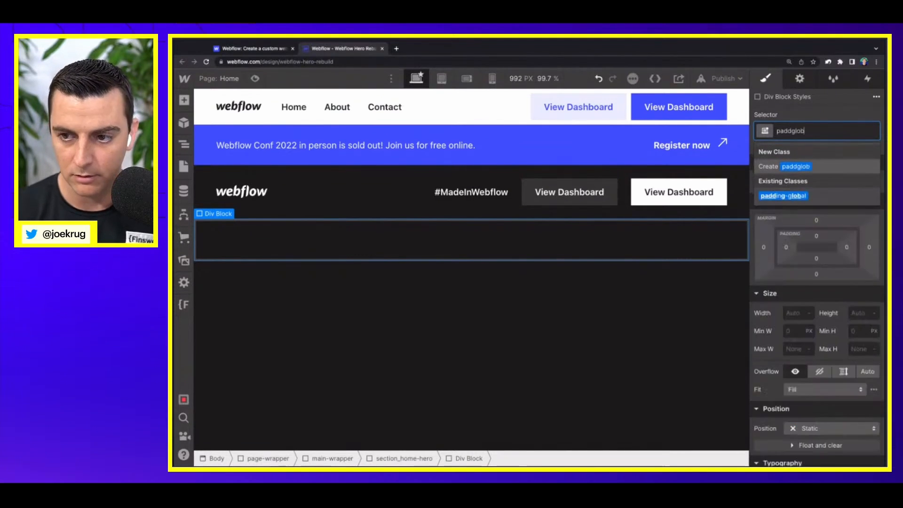
key(Down)
key(Return)
Step: Nest a div block inside padding-global and apply the existing container-large class to it
key(a)
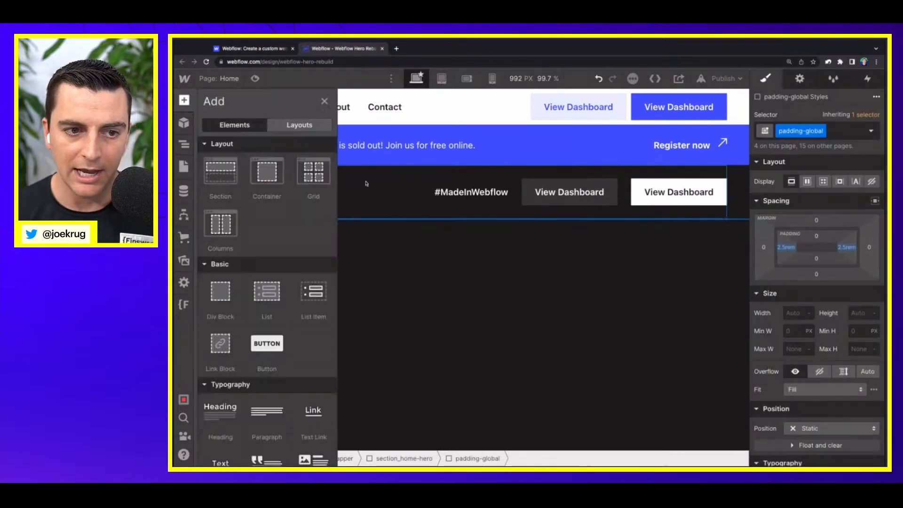
click(211, 306)
click(797, 126)
text(container)
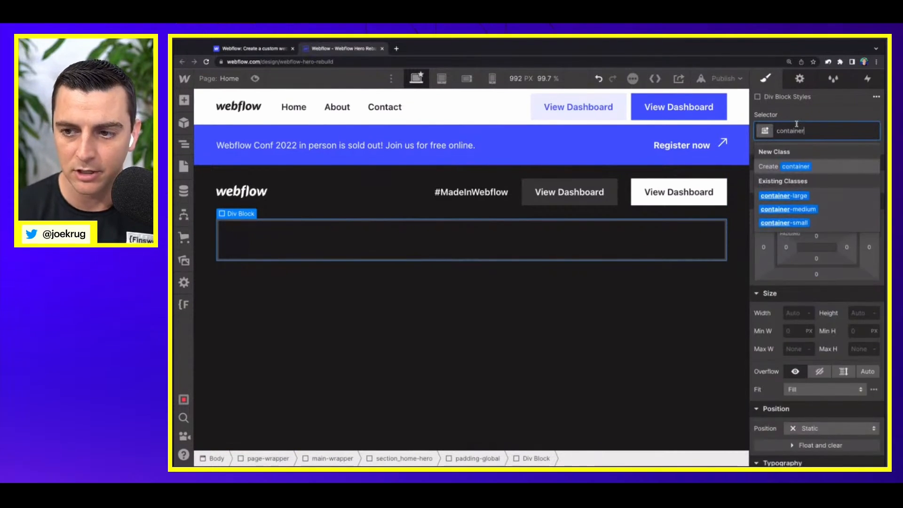
key(Down)
key(Return)
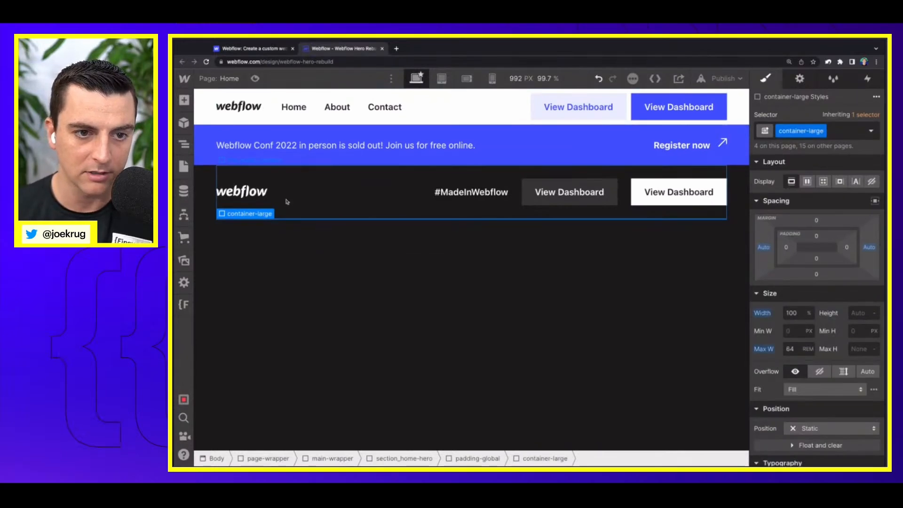
Step: Add a div block inside container-large and give it the new class home-hero_top-row
key(ctrl+plus)
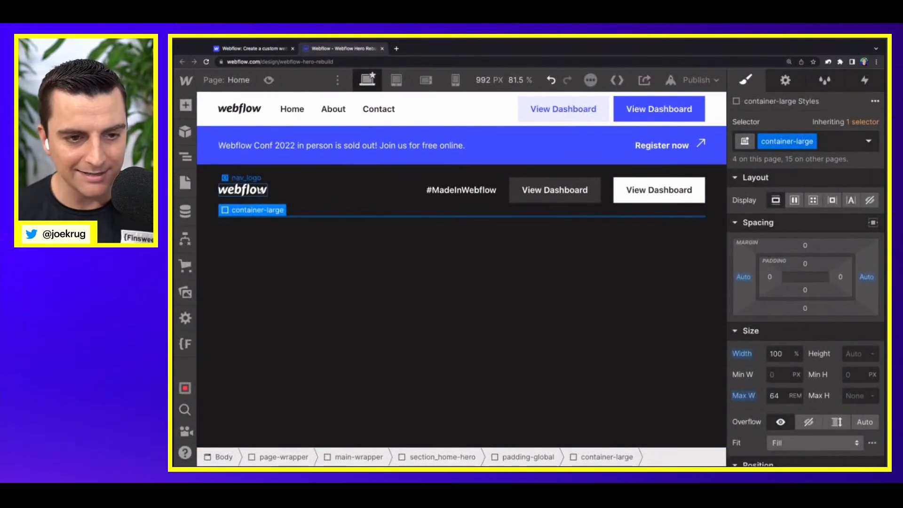
key(a)
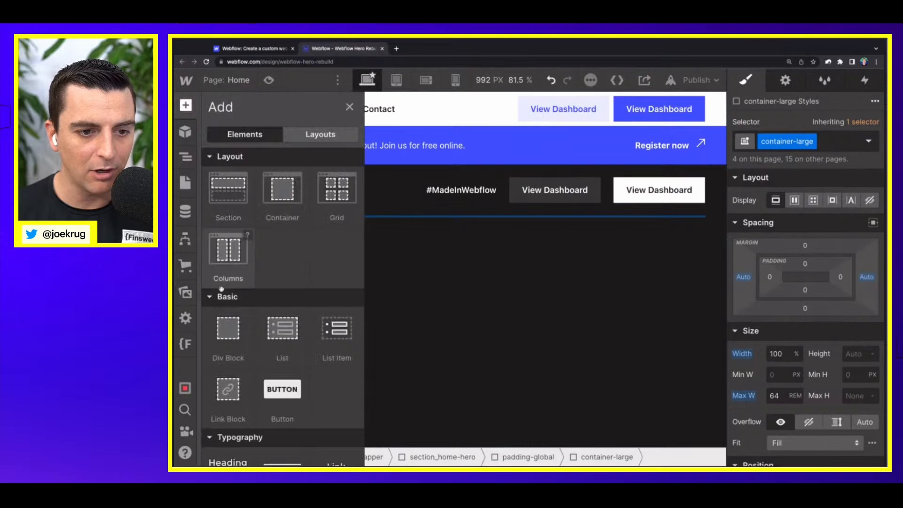
click(222, 331)
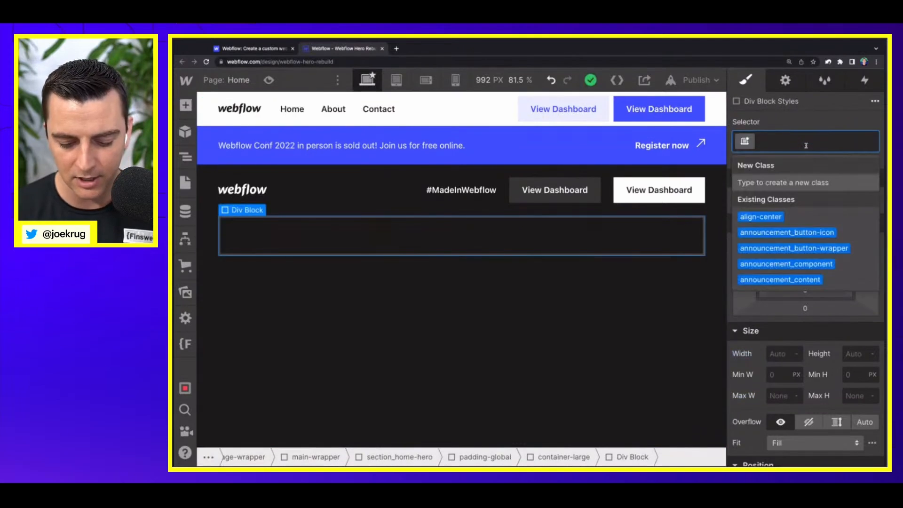
text(home)
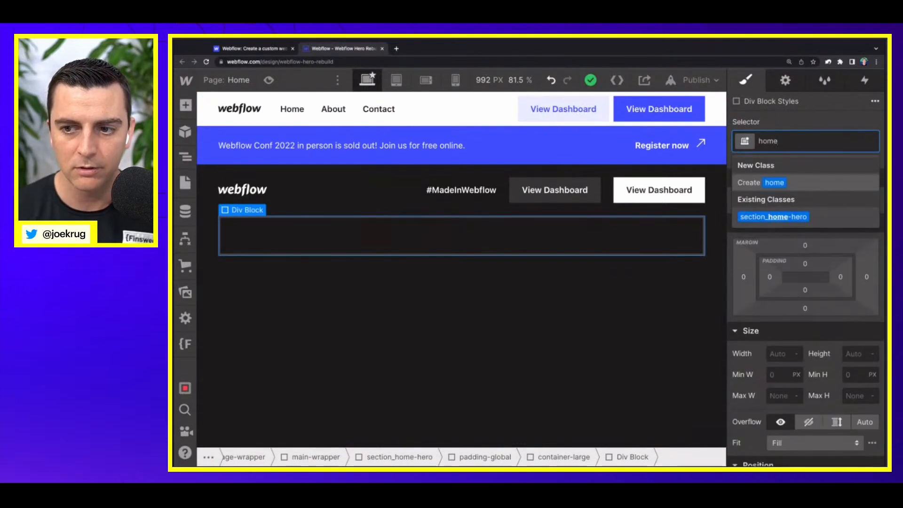
text(-hero_)
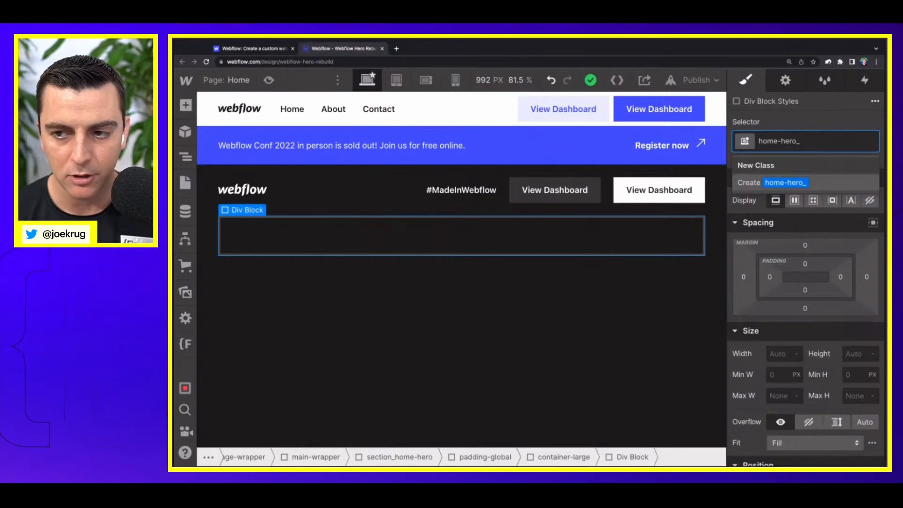
text(top)
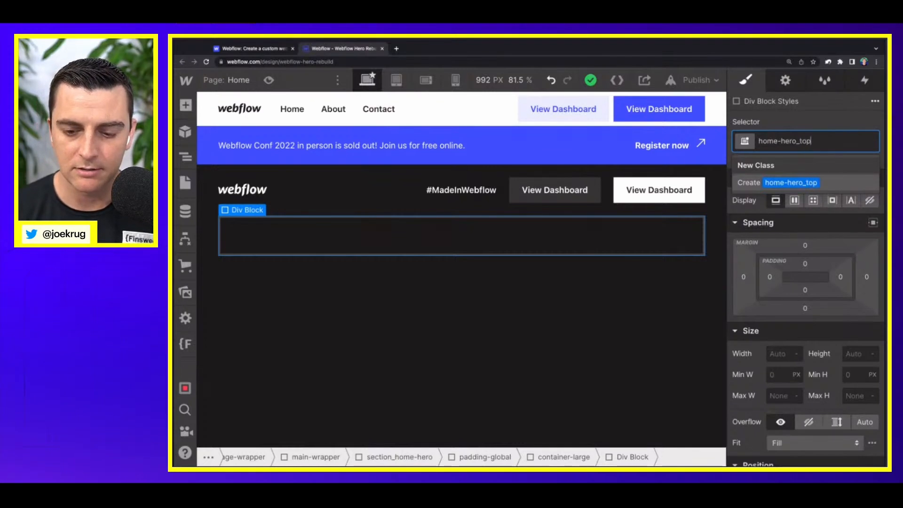
text(-row)
key(Return)
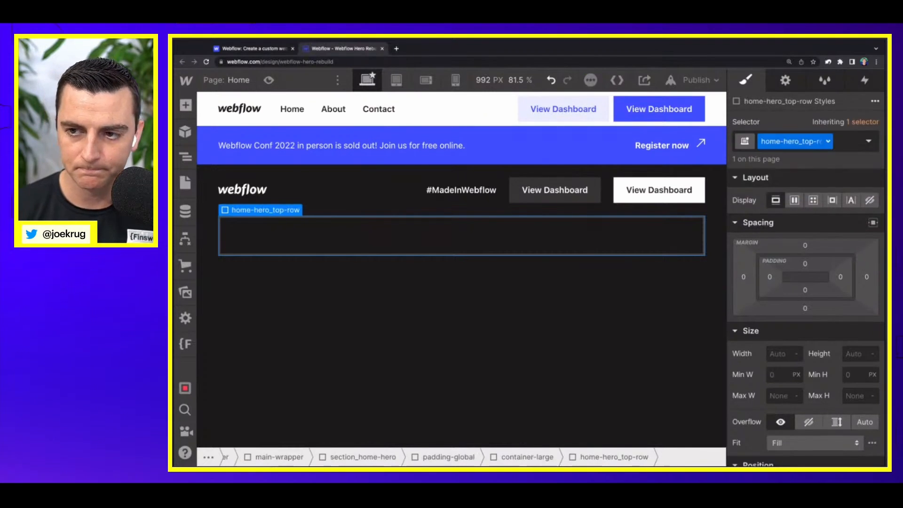
Step: Switch to the live Webflow homepage and examine the hero's heading, its text with button, and the image below
click(277, 49)
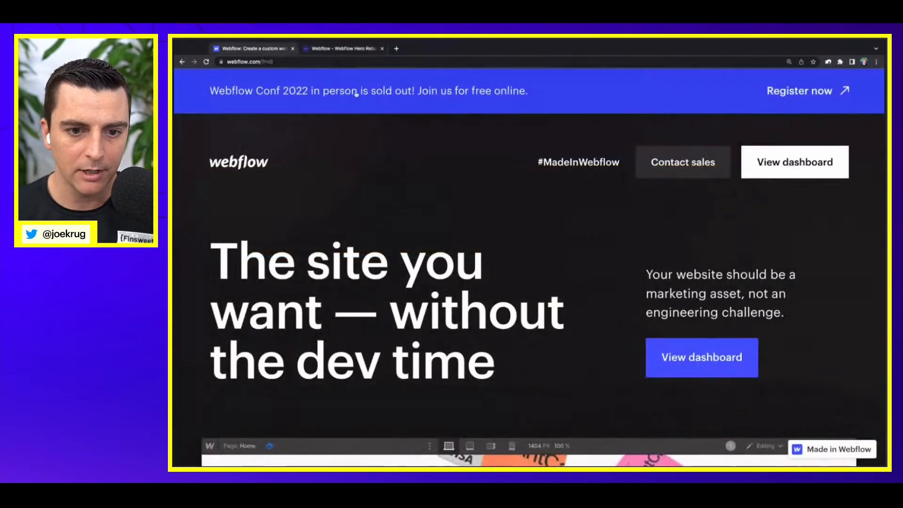
scroll(460, 223, down, 5)
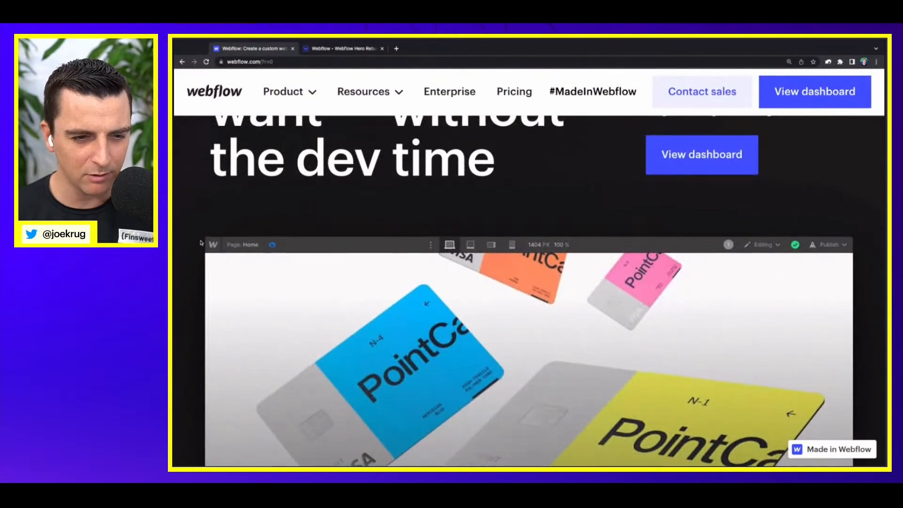
scroll(201, 250, up, 3)
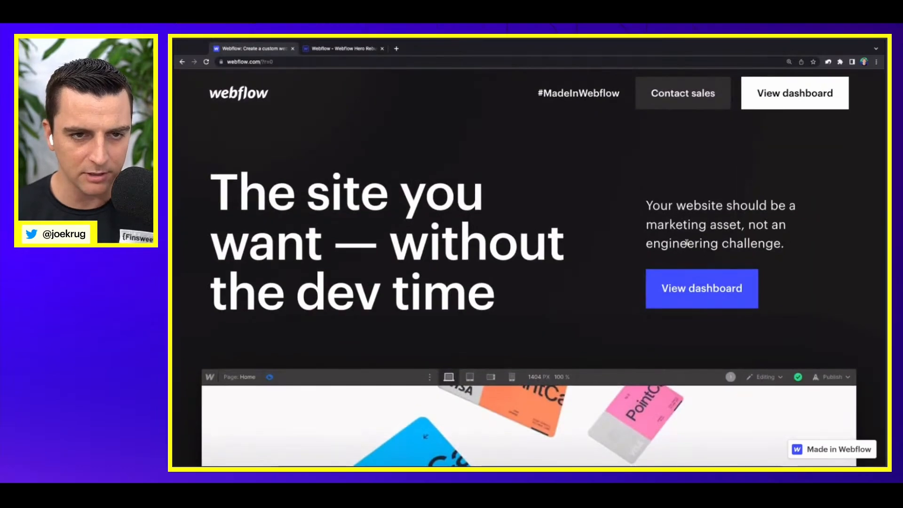
scroll(532, 214, up, 2)
Step: Return to the Webflow Designer and place an H1 heading inside home-hero_top-row
click(317, 49)
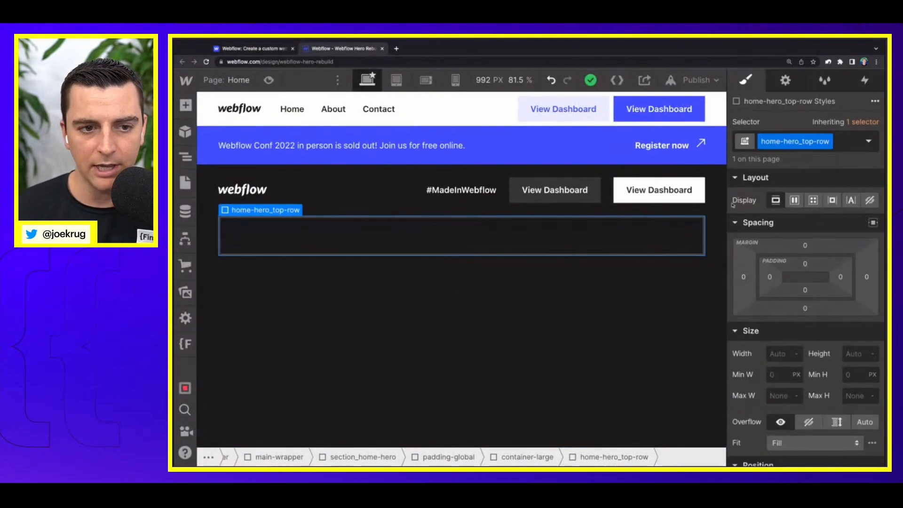
key(a)
scroll(226, 358, down, 3)
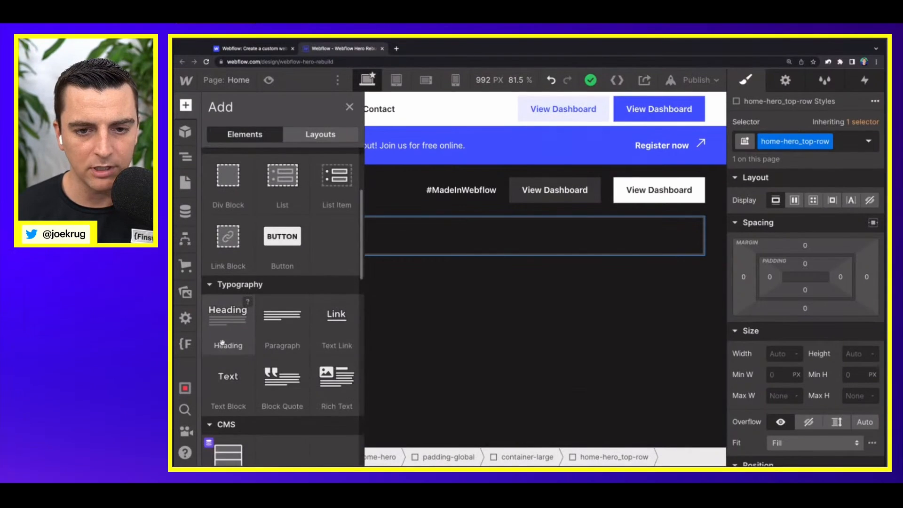
drag(228, 316, 426, 248)
Step: Add a div block after the heading in home-hero_top-row and insert a paragraph inside it
key(a)
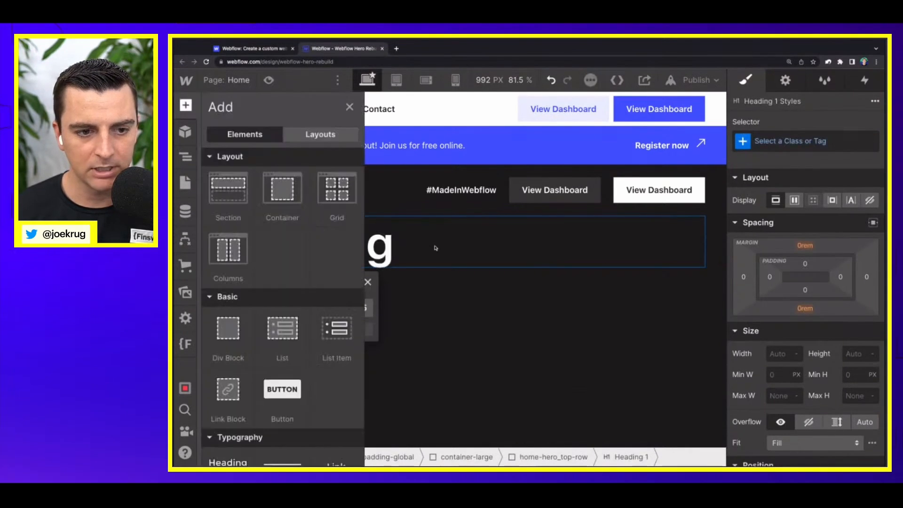
click(222, 336)
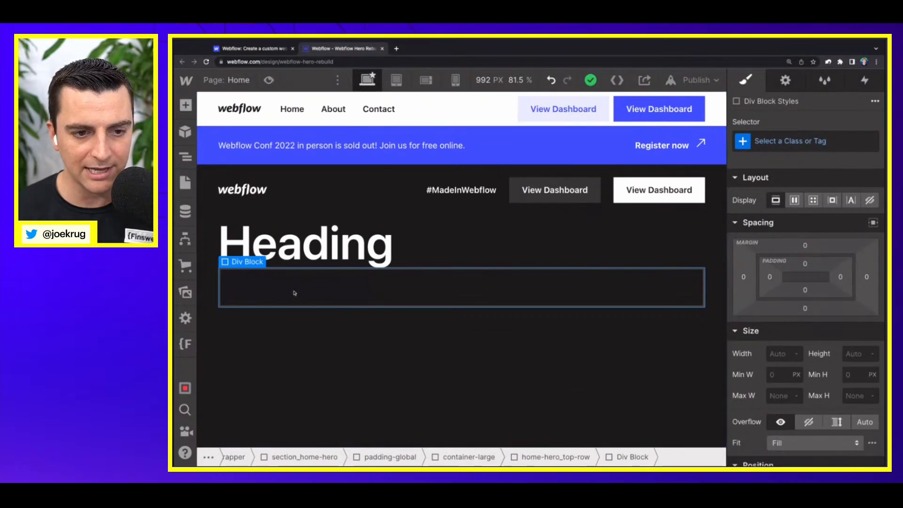
key(a)
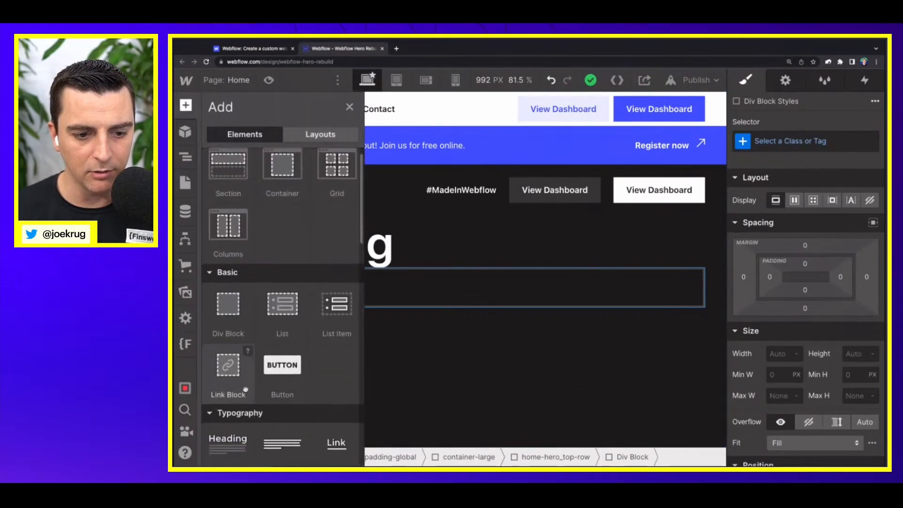
scroll(279, 372, down, 3)
click(279, 372)
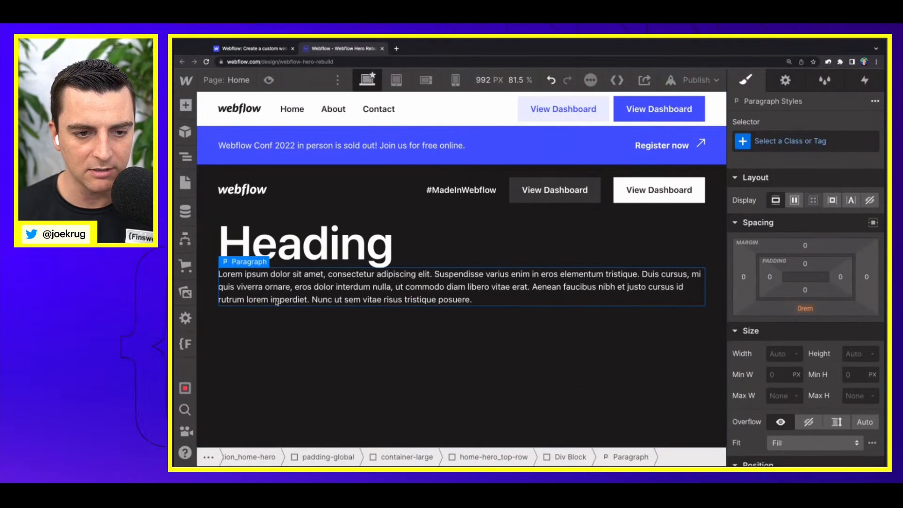
Step: Add a link block below the paragraph and nest a text block inside it
key(a)
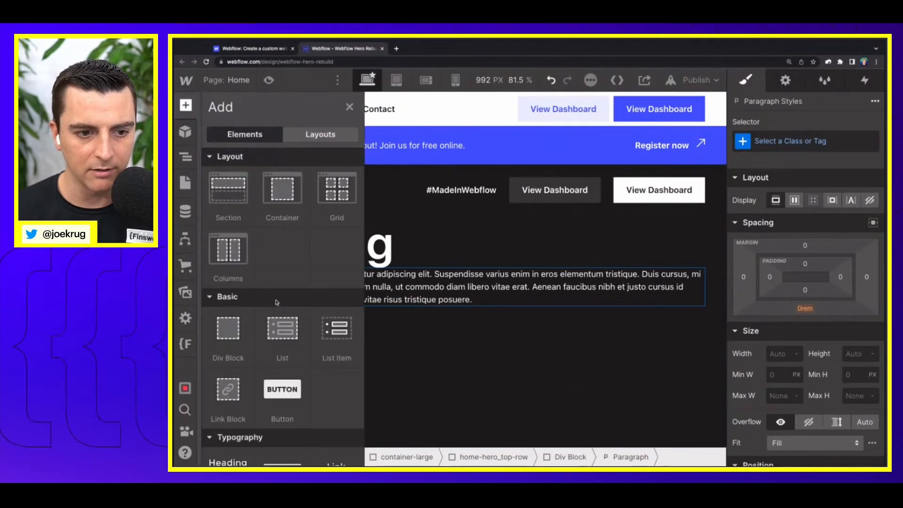
click(219, 392)
key(a)
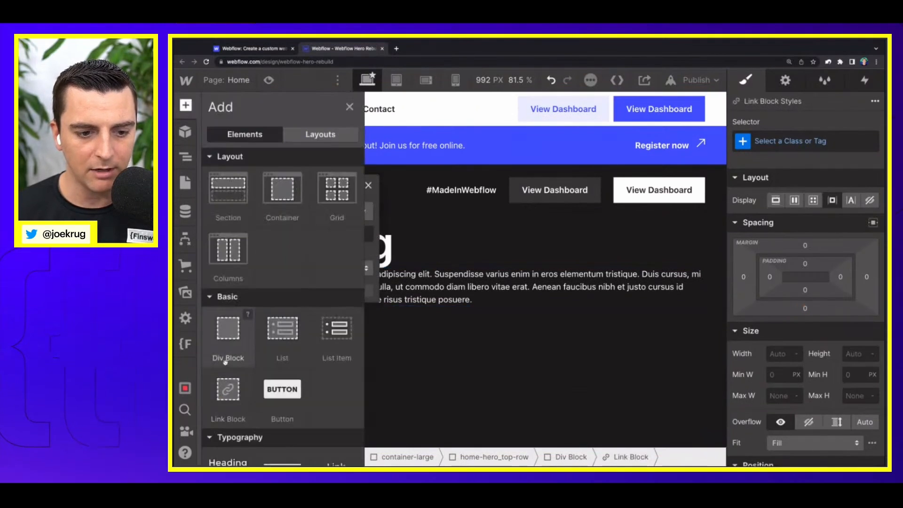
scroll(229, 381, down, 4)
click(229, 380)
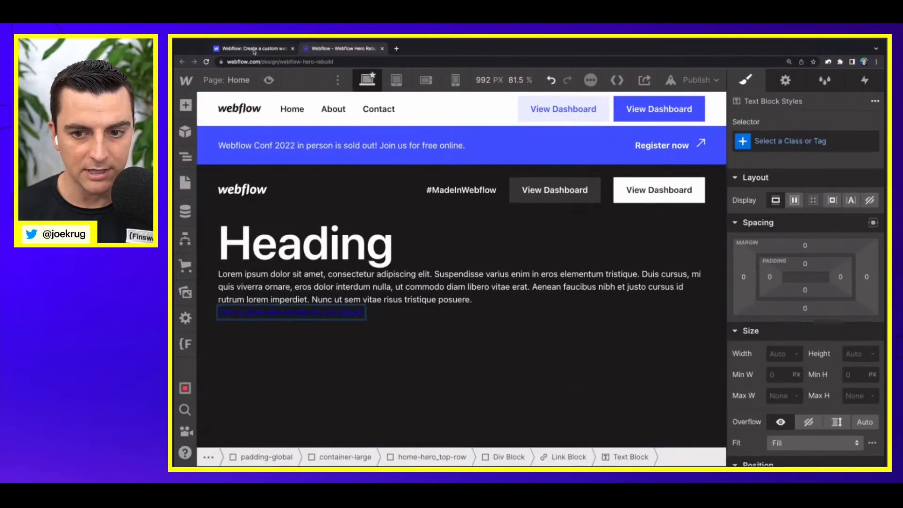
Step: Copy the hero paragraph text from the live Webflow homepage and paste it over the Designer's placeholder paragraph
click(270, 42)
triple_click(792, 311)
key(super+c)
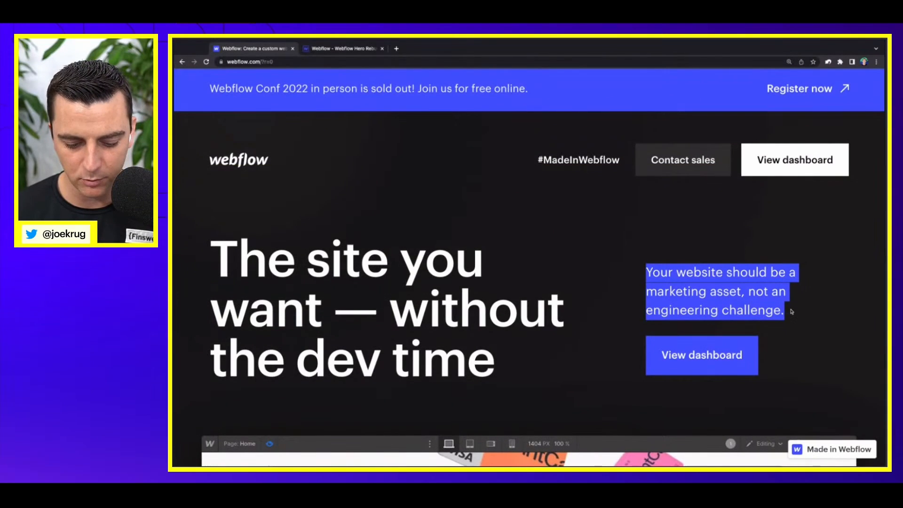
click(344, 48)
double_click(333, 279)
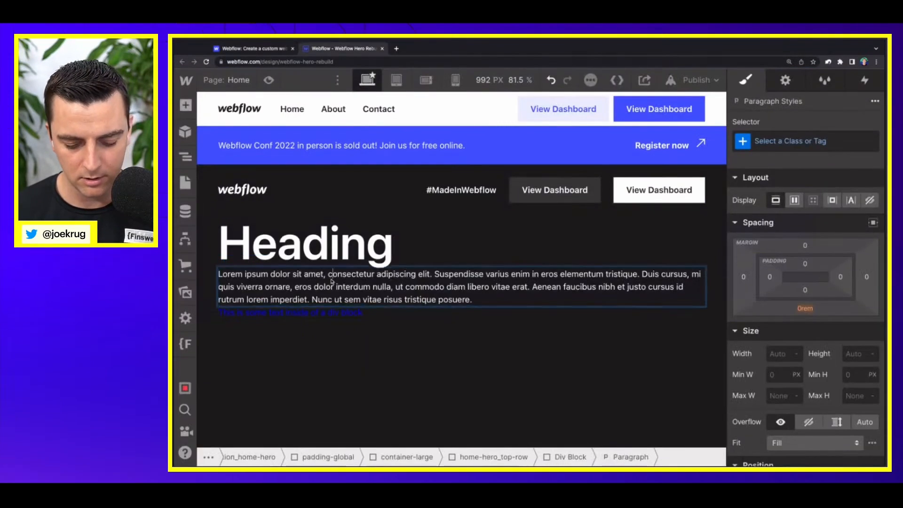
key(super+v)
Step: Replace the placeholder text inside the link block with "View Dashboard"
double_click(331, 293)
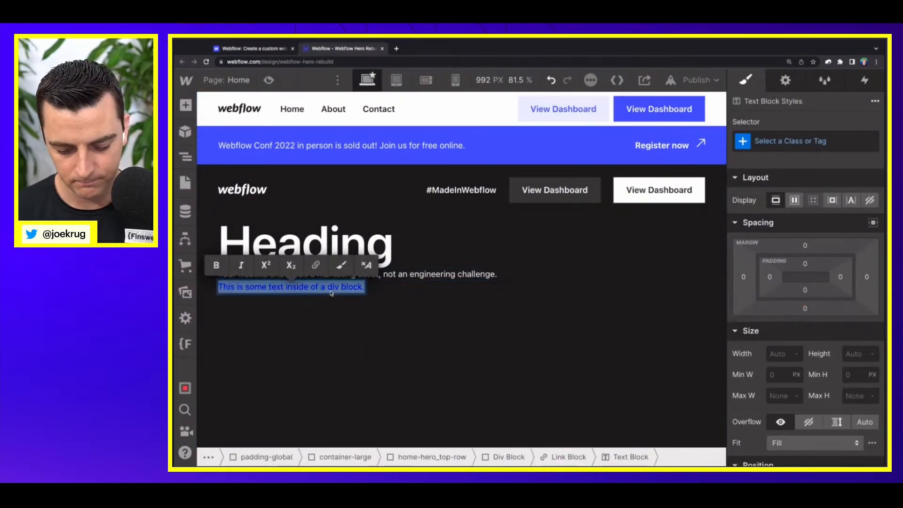
text(View Dashboard)
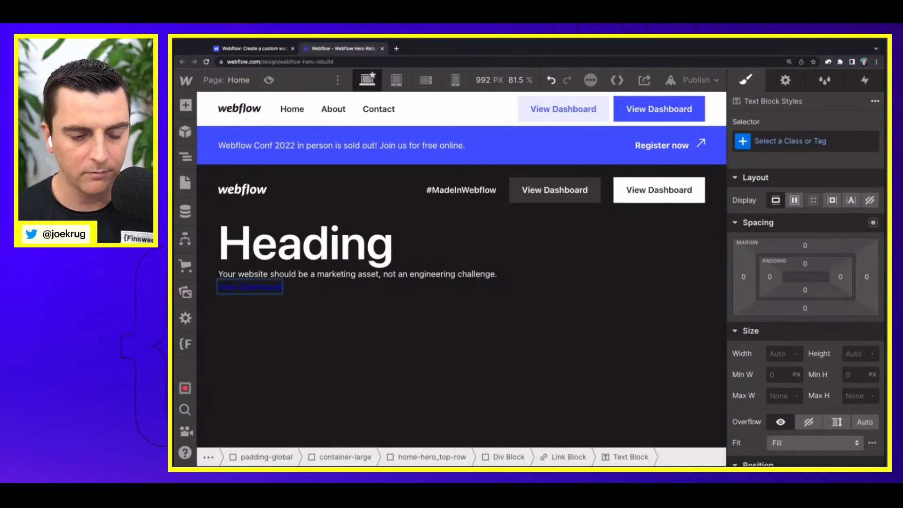
key(Escape)
Step: Set home-hero_top-row to a flex layout with its children justified as space between
click(351, 294)
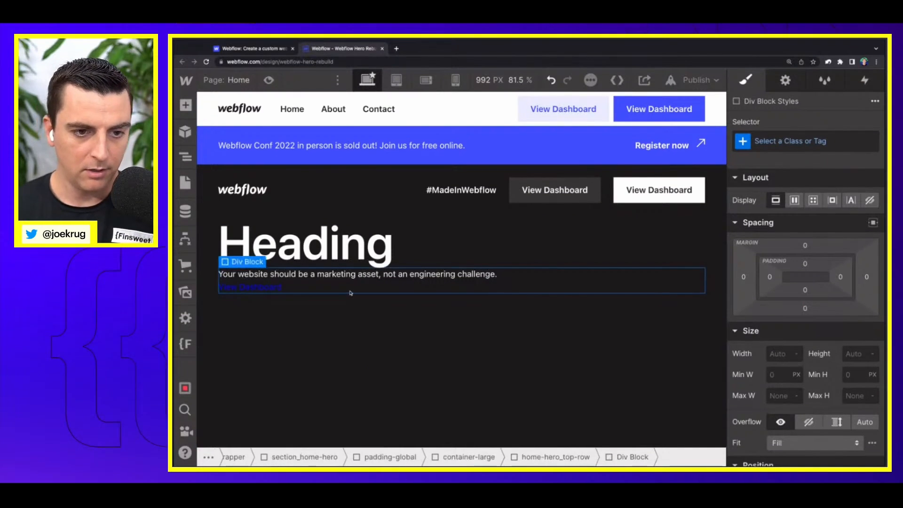
click(444, 260)
key(Up)
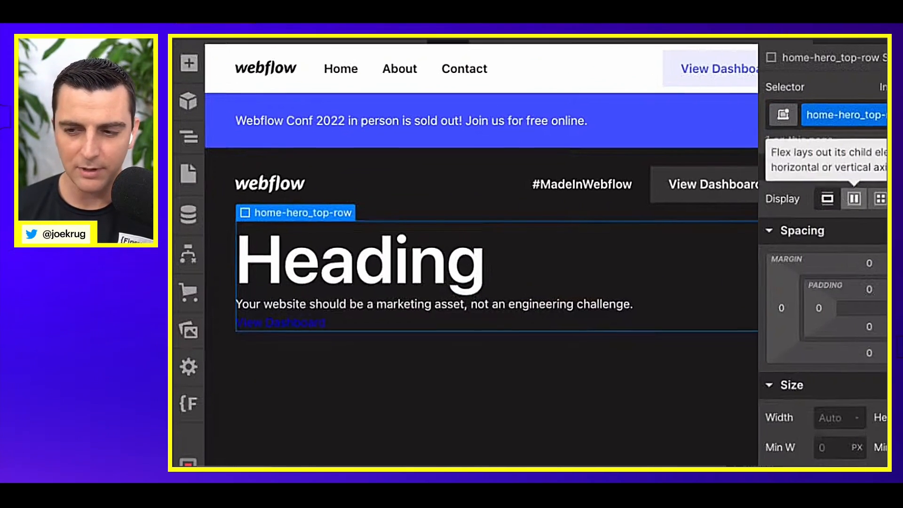
click(854, 199)
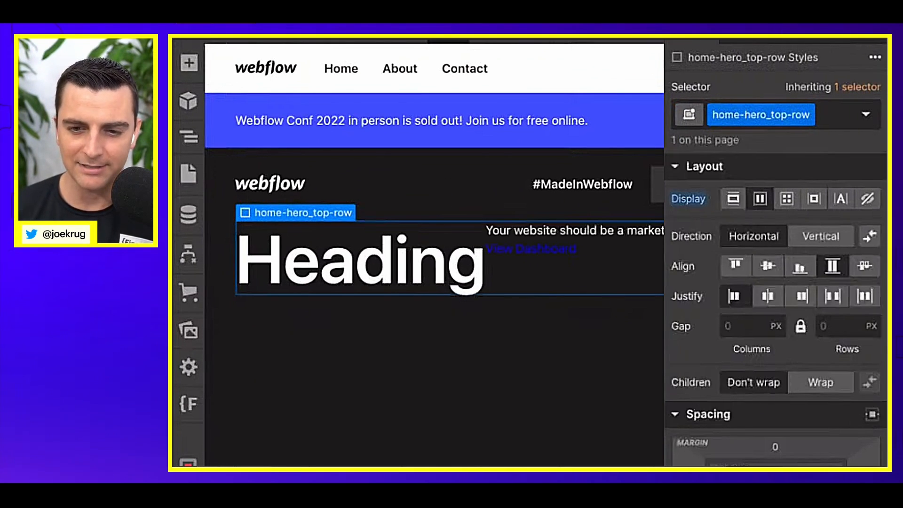
click(837, 302)
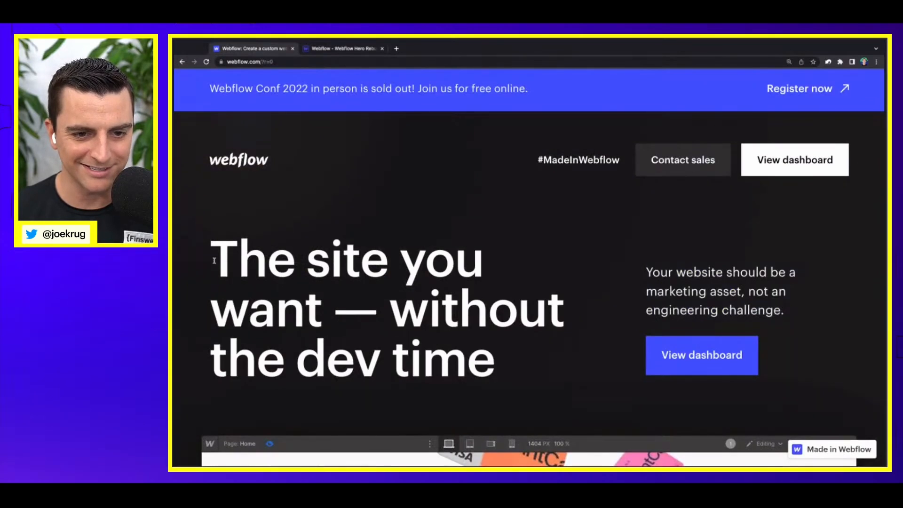
Step: Copy the live homepage's heading "The site you want — without the dev time" and paste it over the H1 text in the Designer
drag(214, 256, 542, 382)
key(ctrl+c)
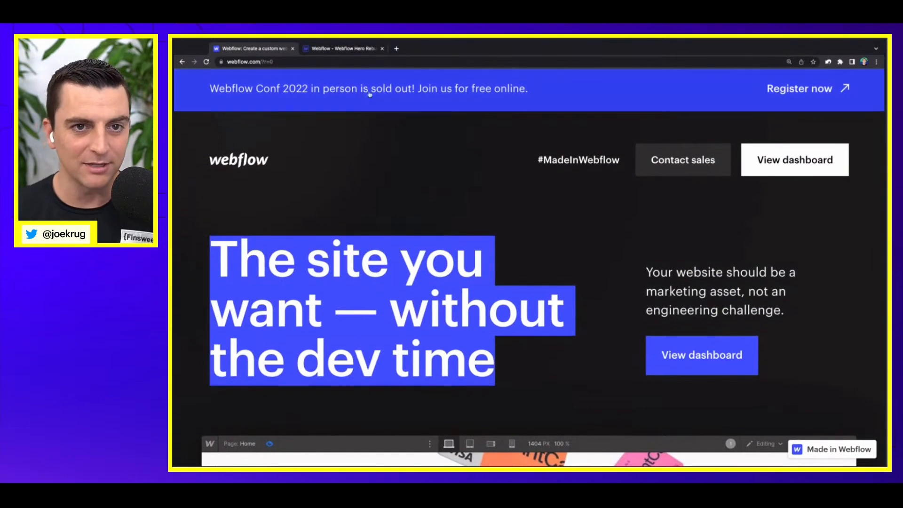
click(343, 48)
click(291, 258)
double_click(291, 258)
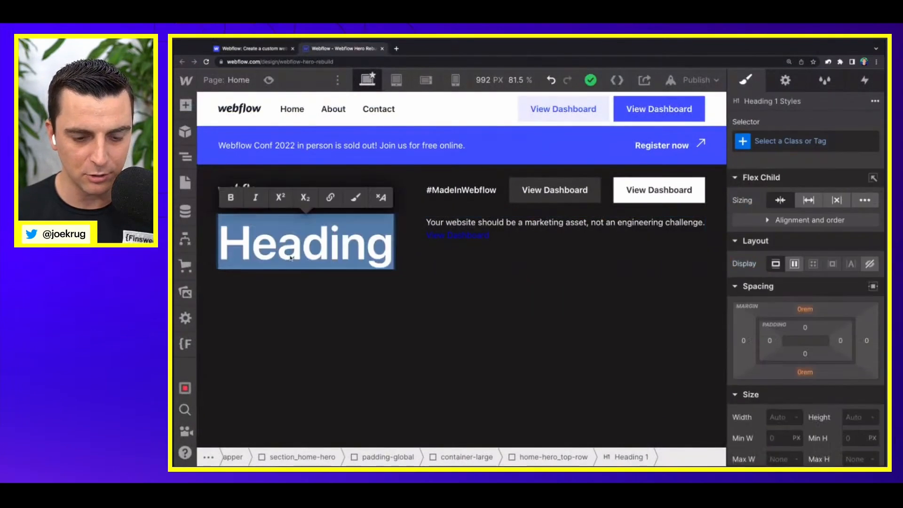
key(ctrl+v)
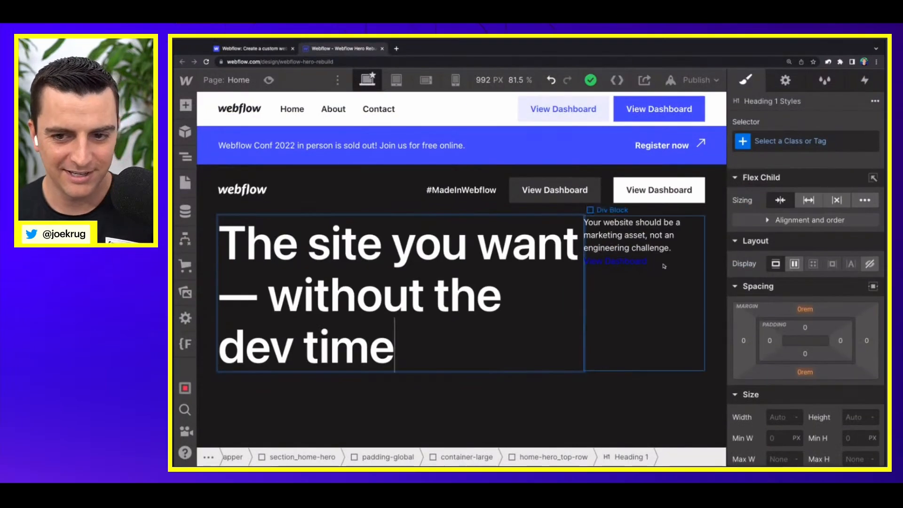
click(644, 281)
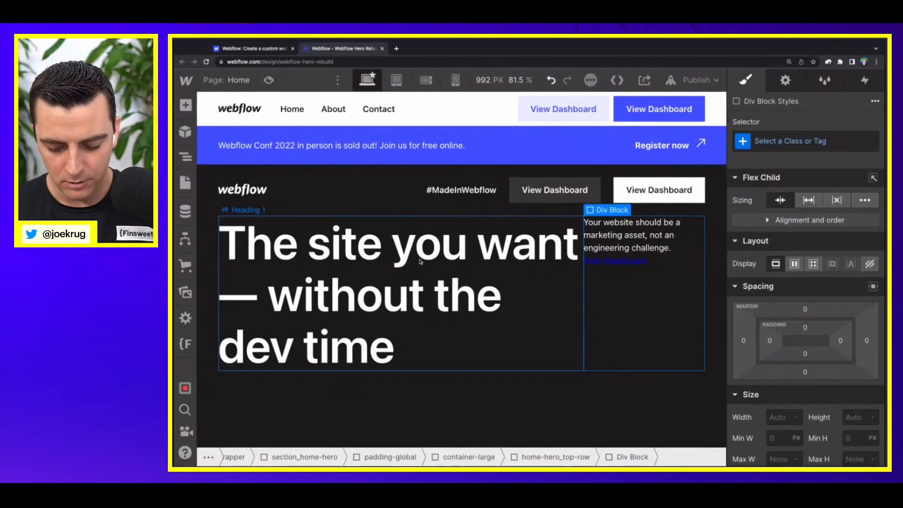
Step: Zoom out and compare the home-hero_top-row layout with the live homepage's hero spacing and alignment
key(ctrl+minus)
key(ctrl+minus)
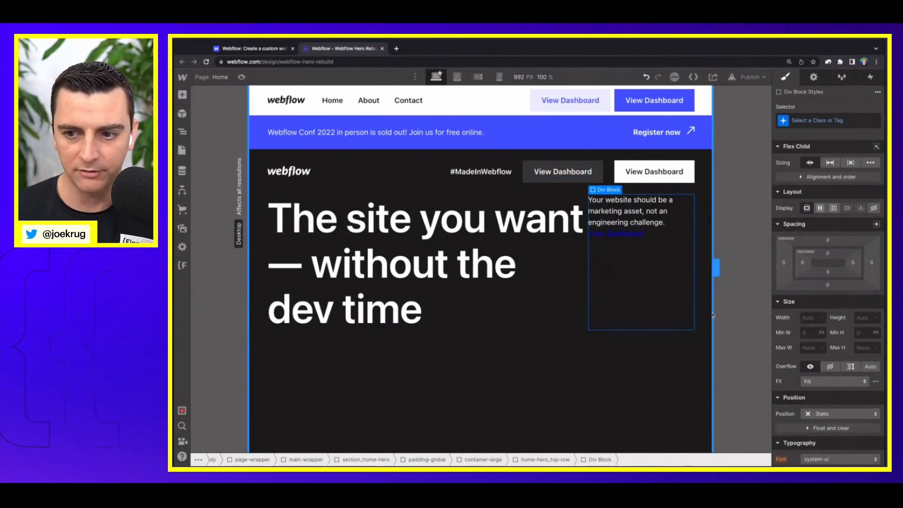
click(496, 306)
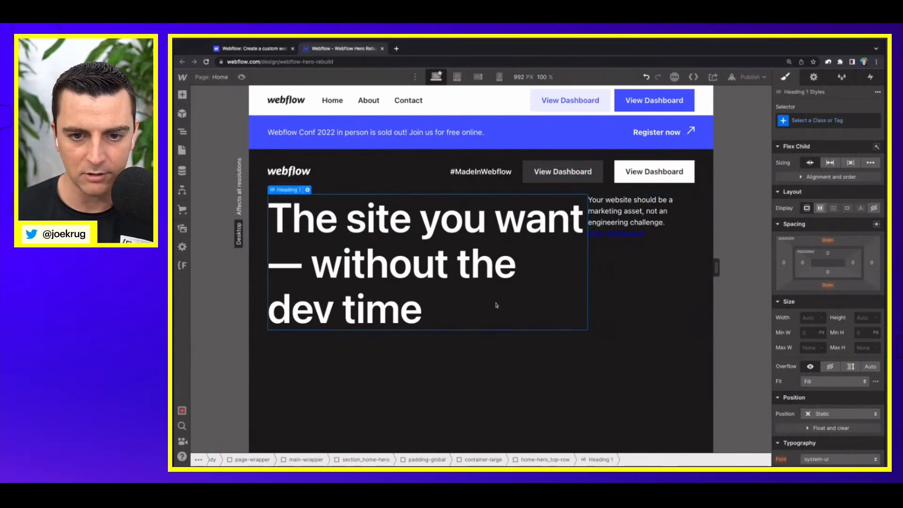
key(Up)
click(273, 46)
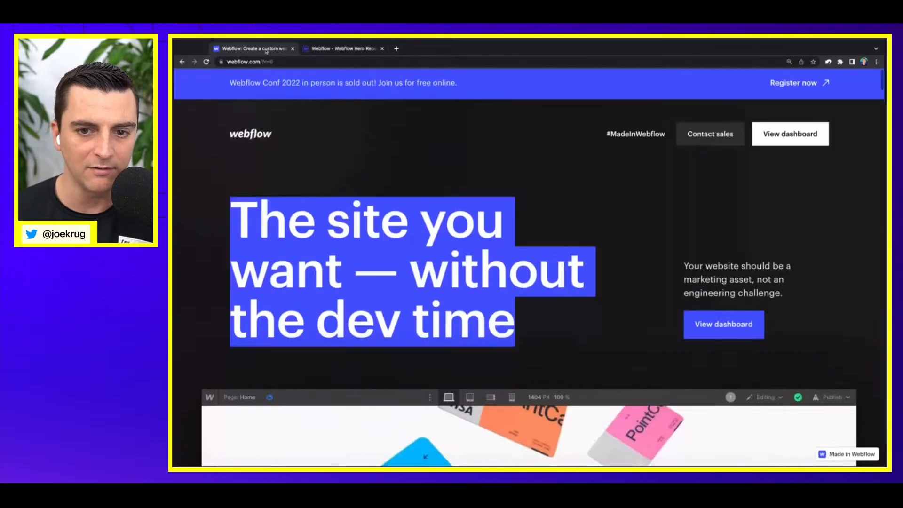
click(659, 251)
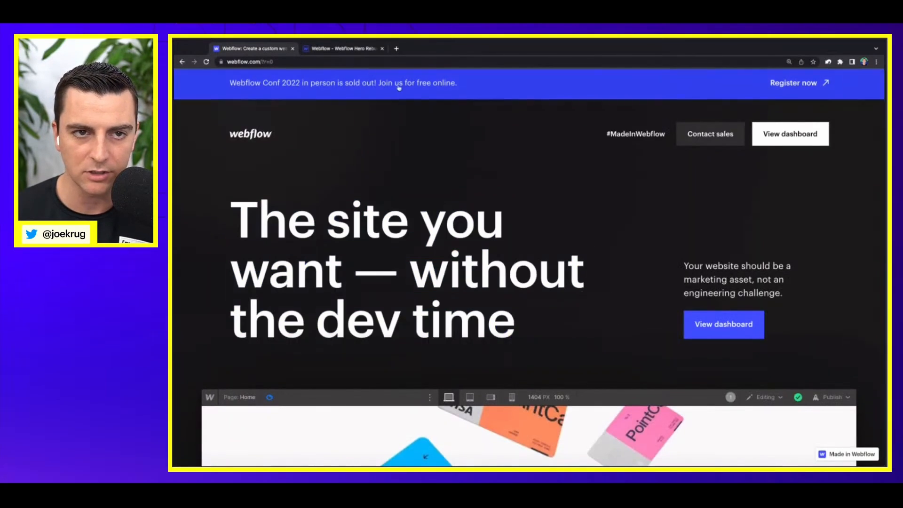
click(343, 49)
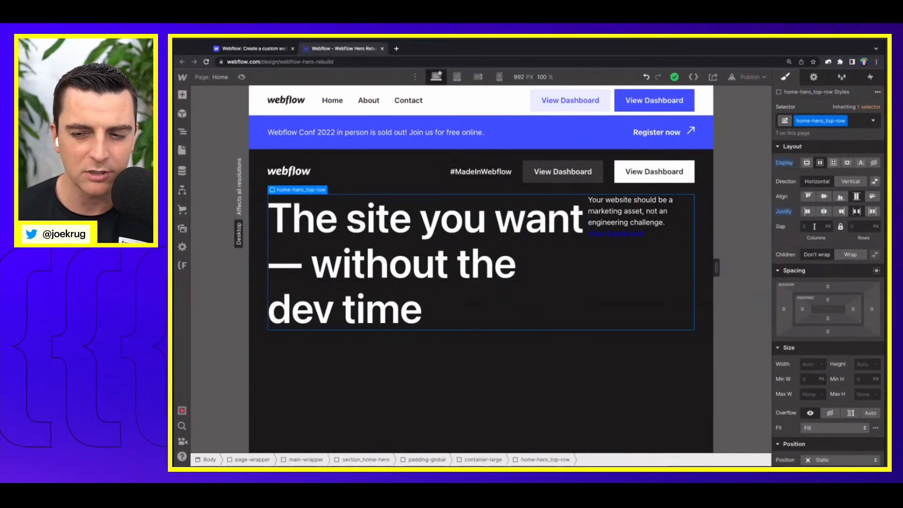
Step: Give home-hero_top-row a 4rem gap for columns and rows, and align its children to the end
click(706, 263)
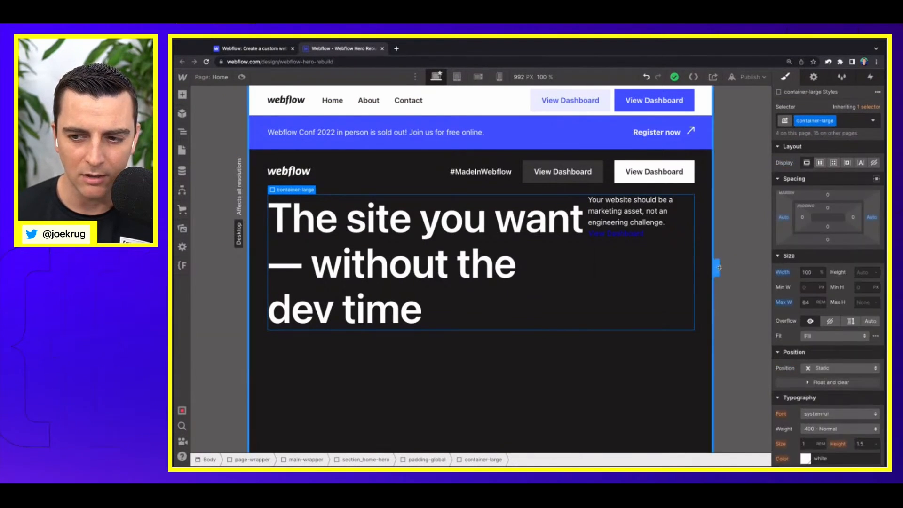
click(588, 283)
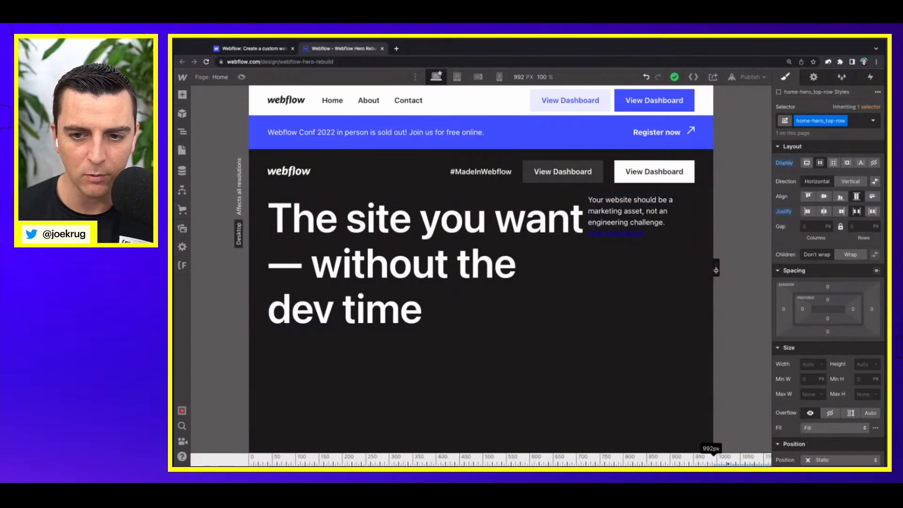
click(716, 270)
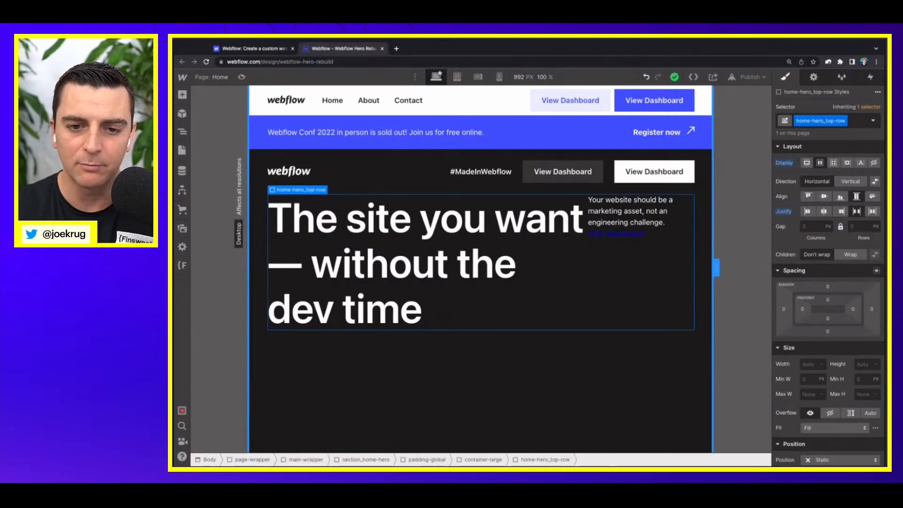
click(810, 228)
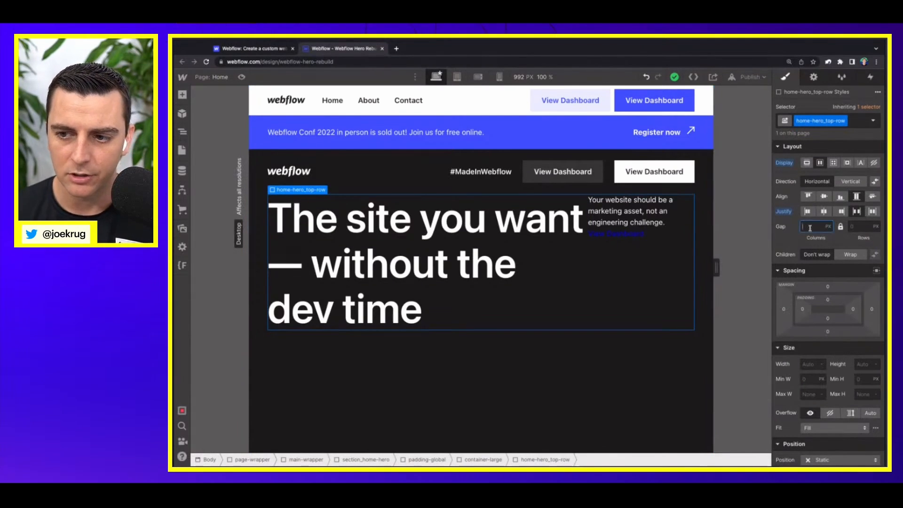
text(4)
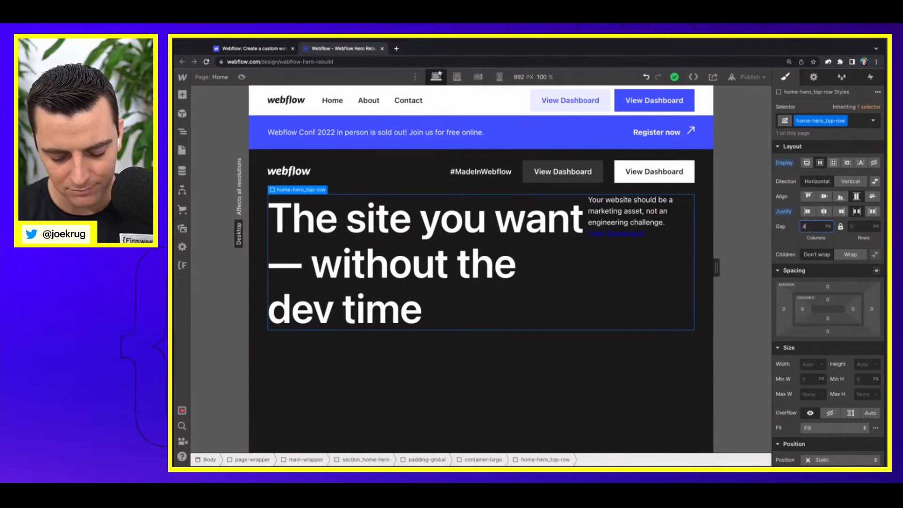
text(rem)
key(Return)
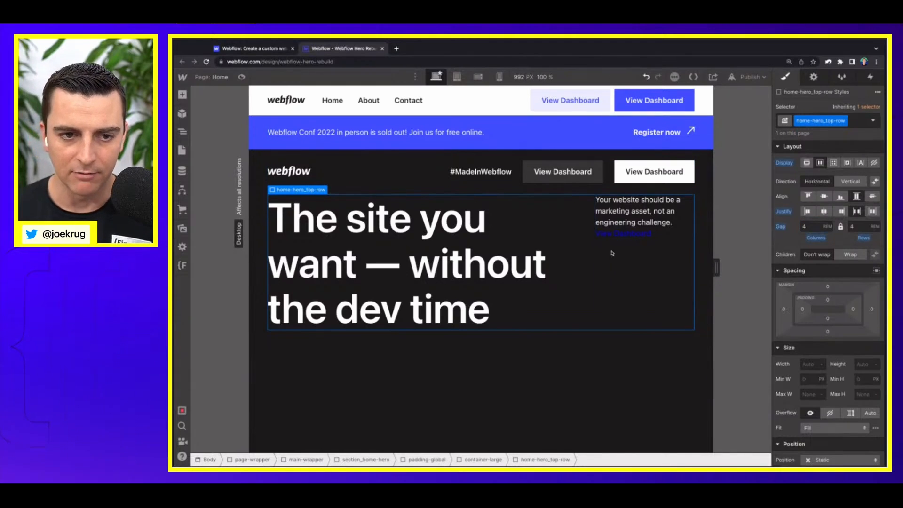
click(841, 196)
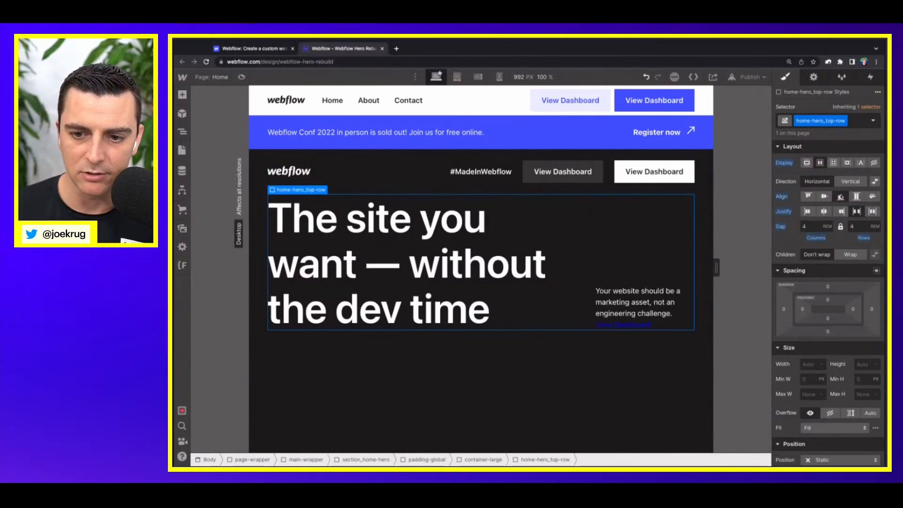
Step: Apply the existing button class to the View Dashboard link block in the hero
click(624, 323)
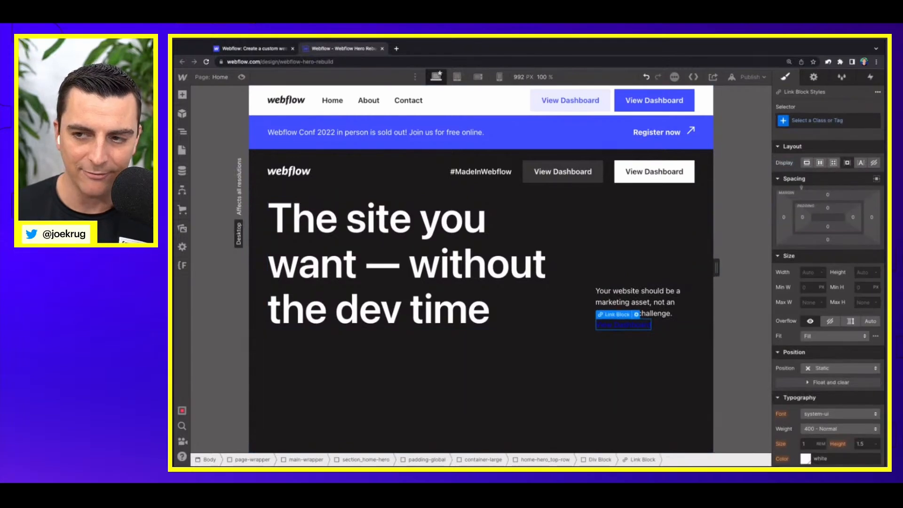
click(817, 121)
text(button)
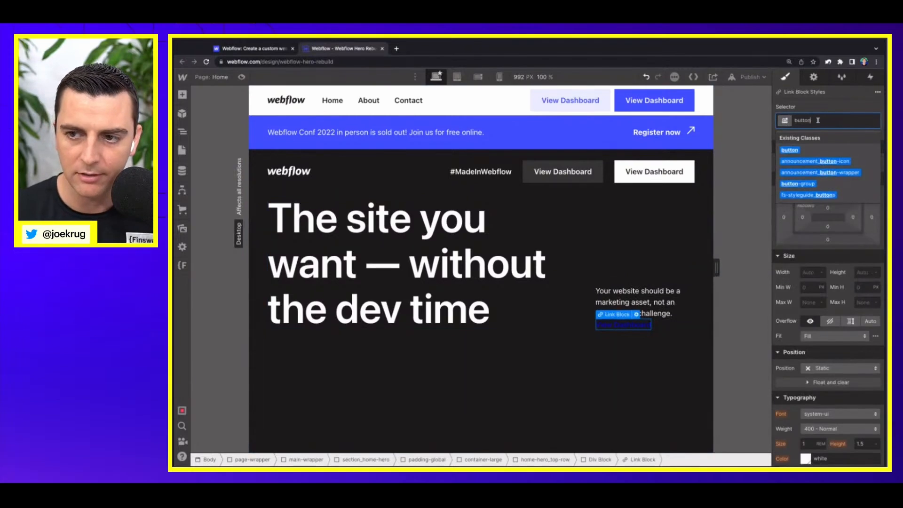
key(Return)
Step: Insert a div block between the hero paragraph and the View Dashboard button
click(622, 292)
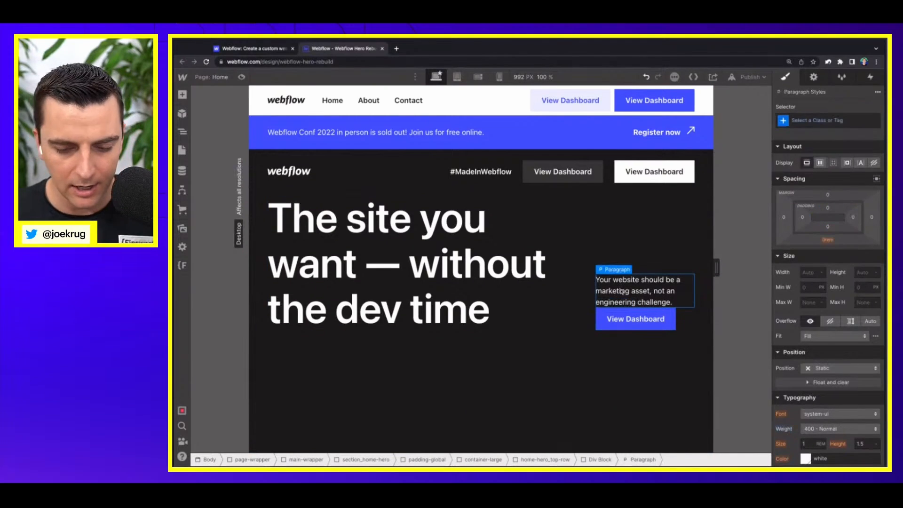
key(a)
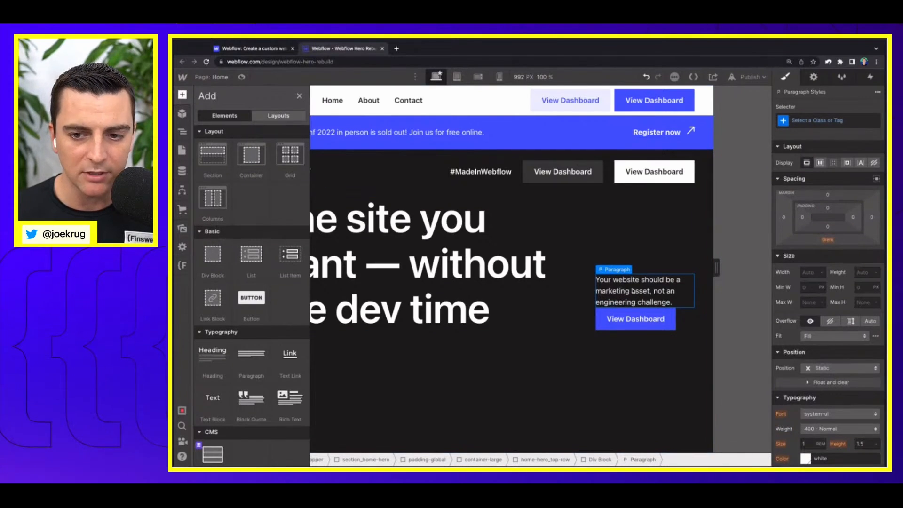
click(212, 255)
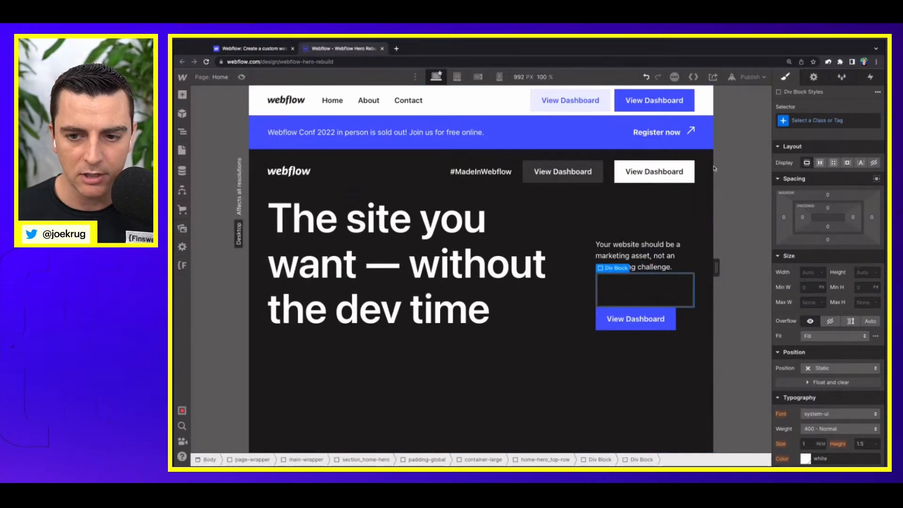
Step: Apply the padding-bottom class to the new div block and add padding-small as its combo class
click(815, 123)
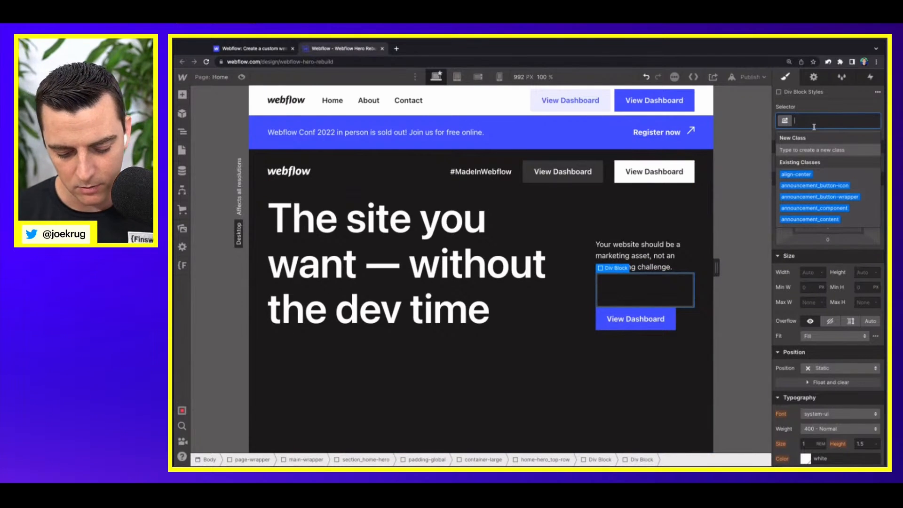
text(padbot)
key(Down)
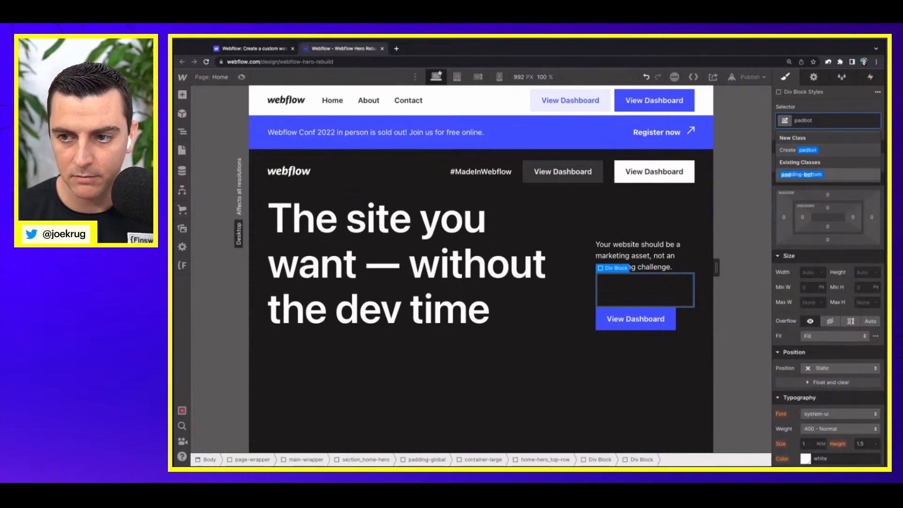
key(Return)
click(847, 123)
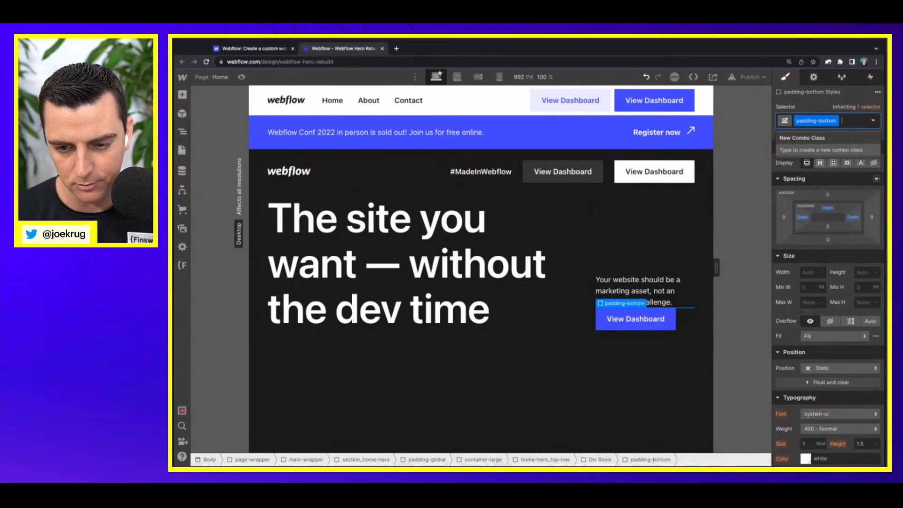
text(padding-sm)
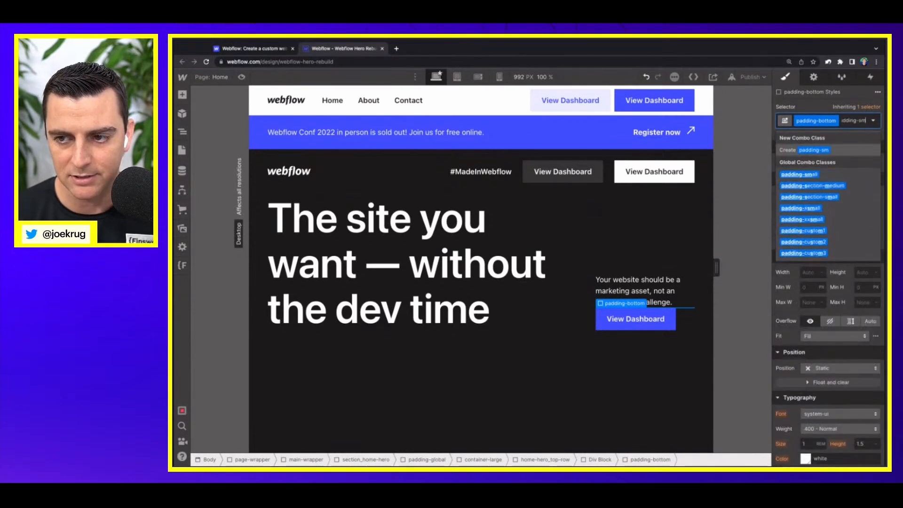
key(Down)
key(Return)
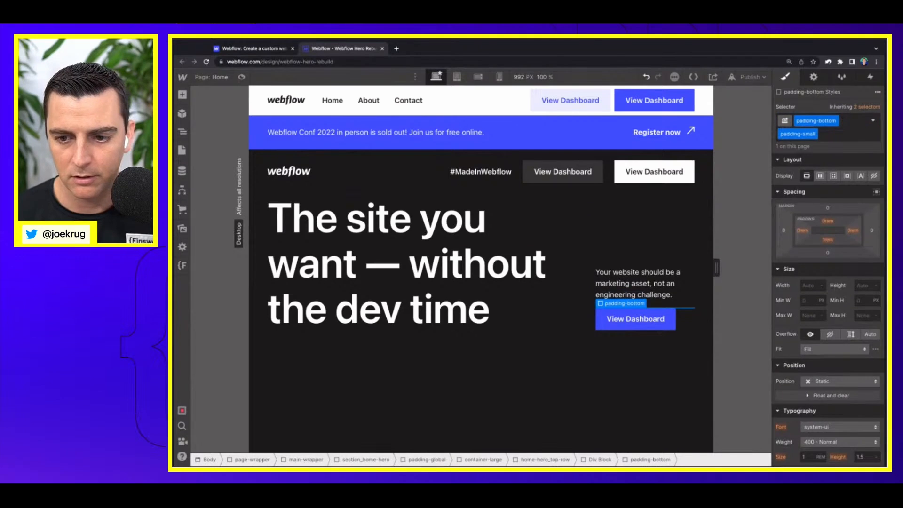
Step: Replace the padding-small combo class on the hero's padding-bottom spacer with padding-medium, using the live site as reference
click(258, 48)
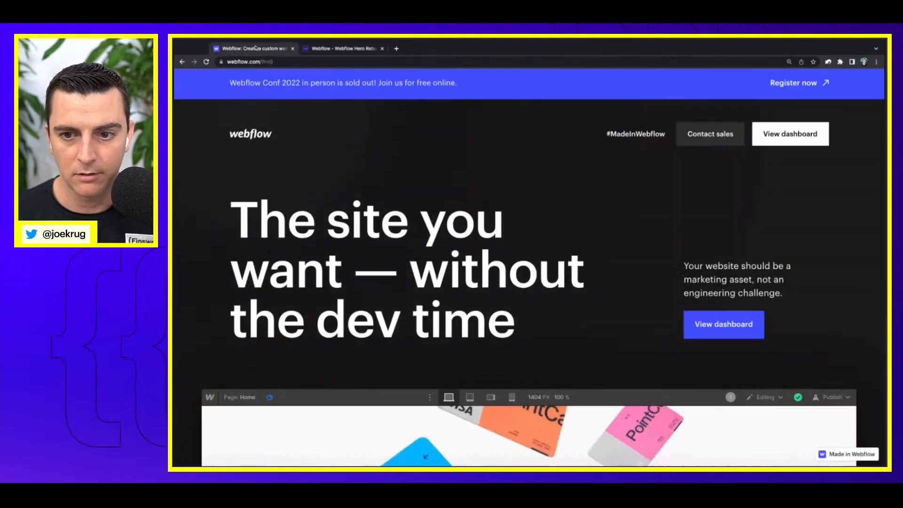
click(355, 50)
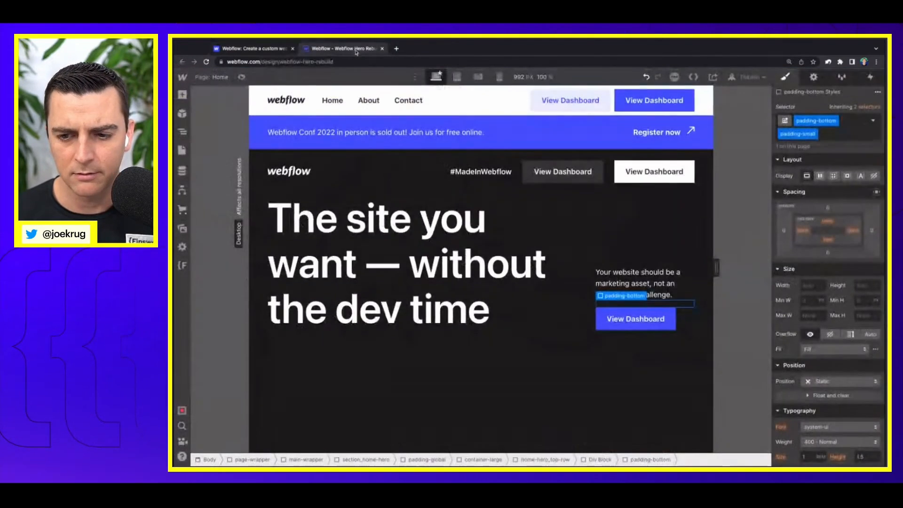
click(844, 134)
key(BackSpace)
text(med)
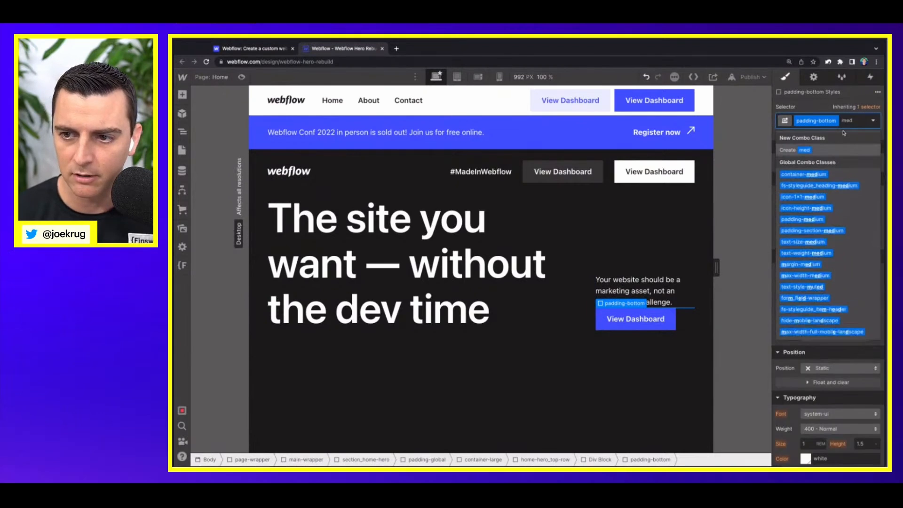
key(super+a)
text(padmed)
key(Down)
key(Return)
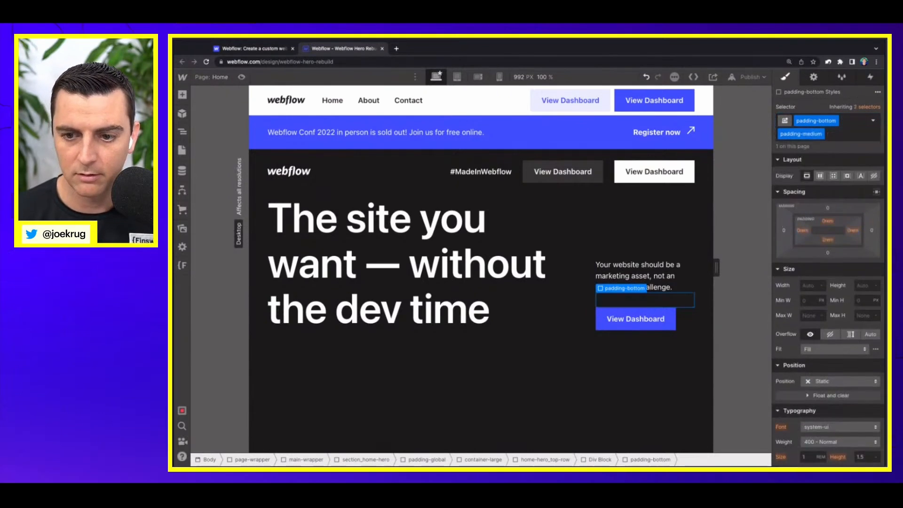
Step: Apply the existing text-size-medium class to the hero paragraph
click(632, 281)
click(833, 115)
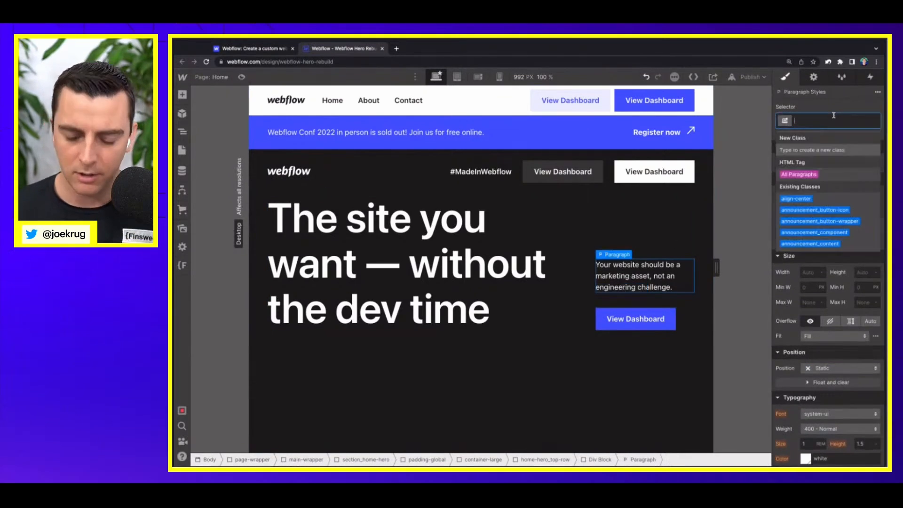
text(text-)
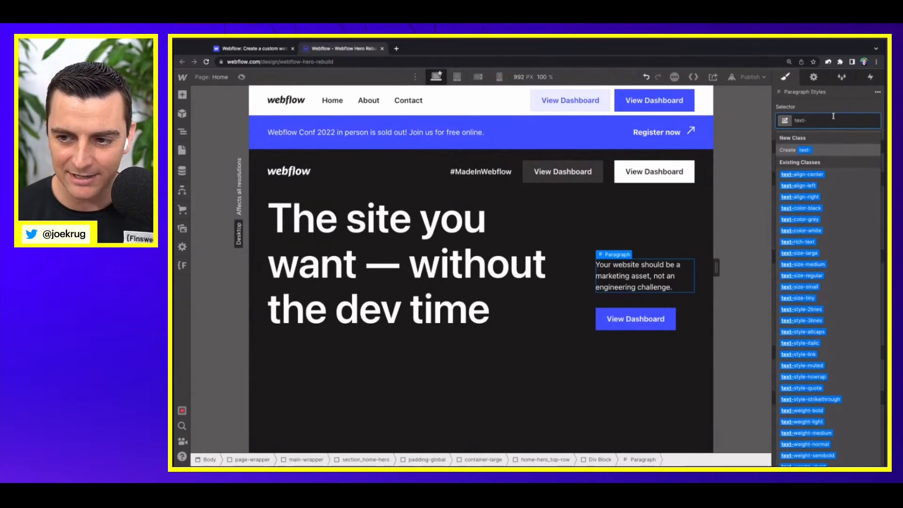
text(size-)
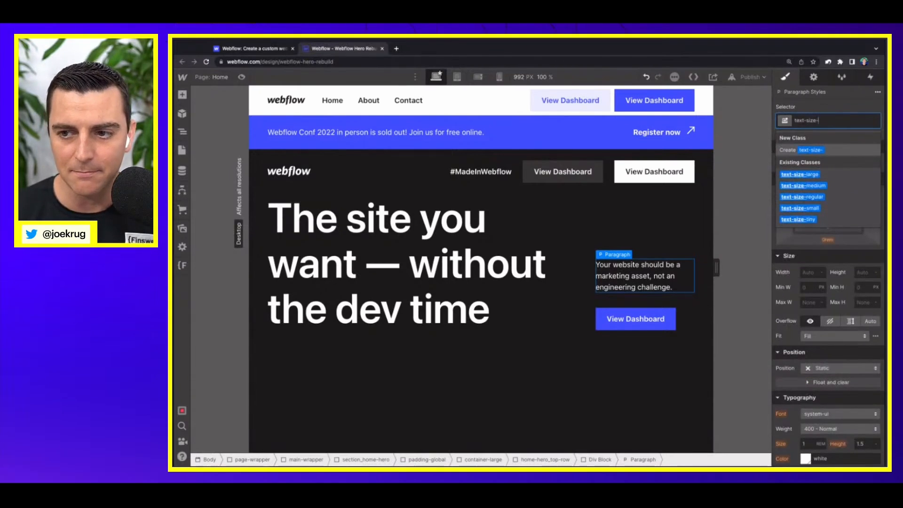
key(Down)
key(Down)
key(Return)
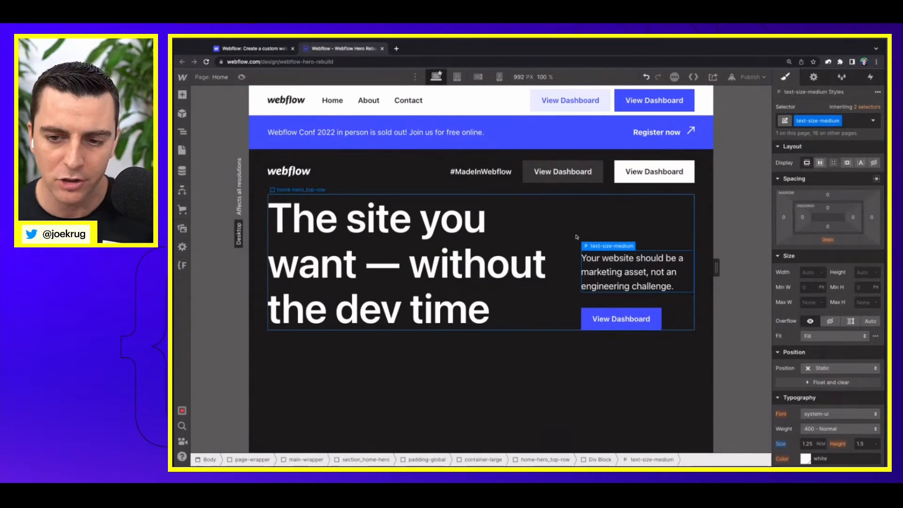
Step: Set the column and row gap of home-hero_top-row to 5rem and compare the layout with the live site
click(577, 237)
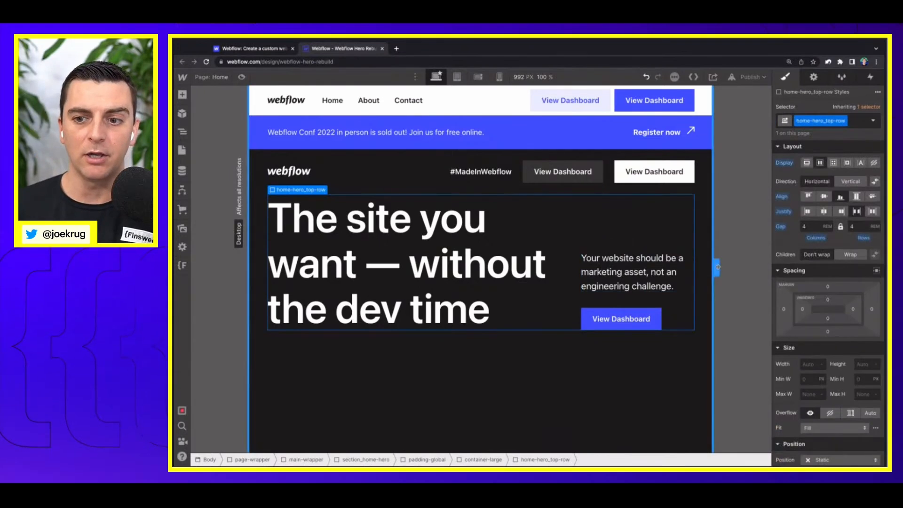
drag(716, 269, 718, 267)
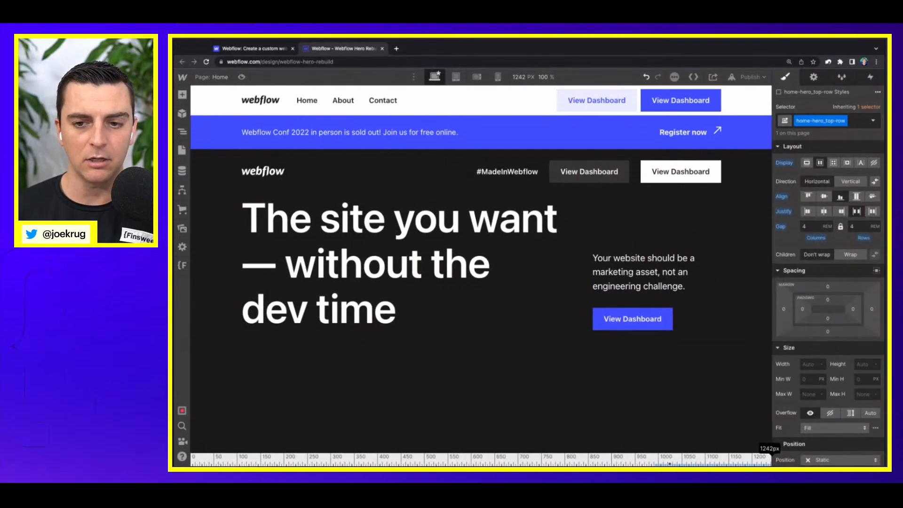
mouse_move(774, 267)
mouse_down()
mouse_move(731, 267)
mouse_move(765, 268)
mouse_up()
key(ctrl+minus)
key(ctrl+minus)
key(ctrl+minus)
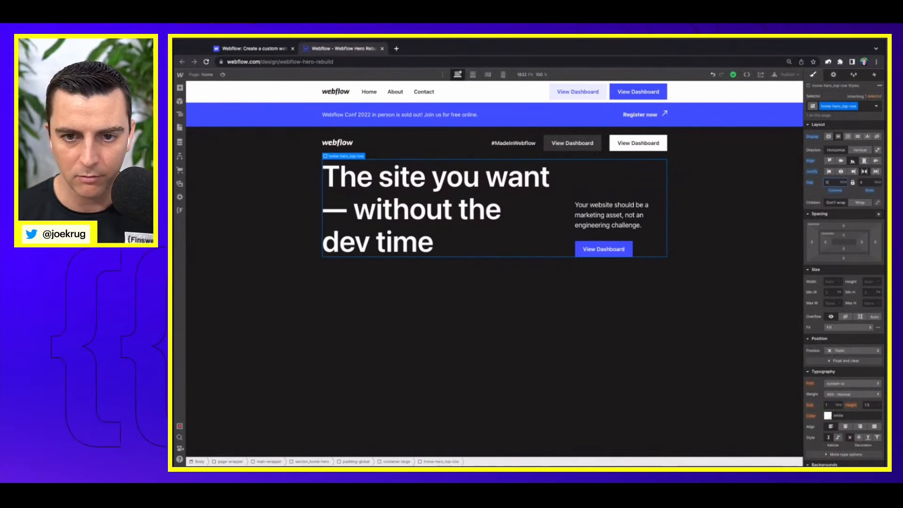
key(Return)
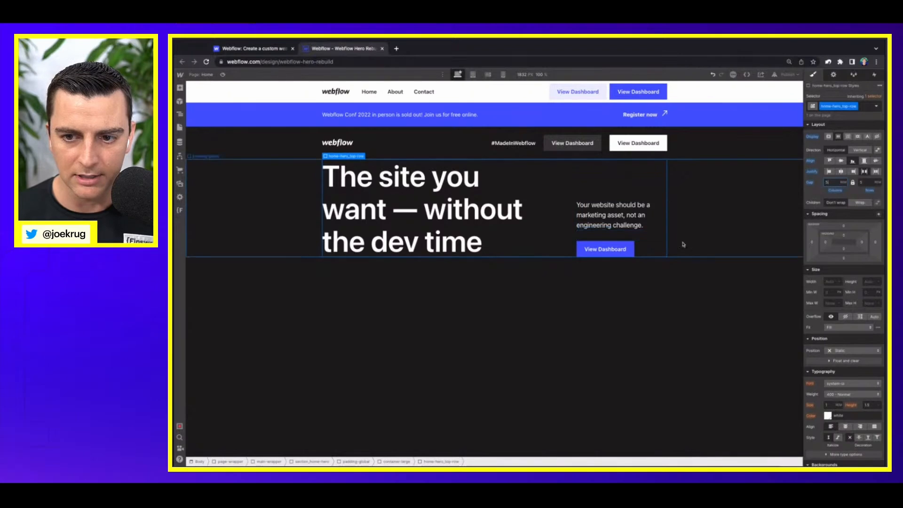
click(270, 49)
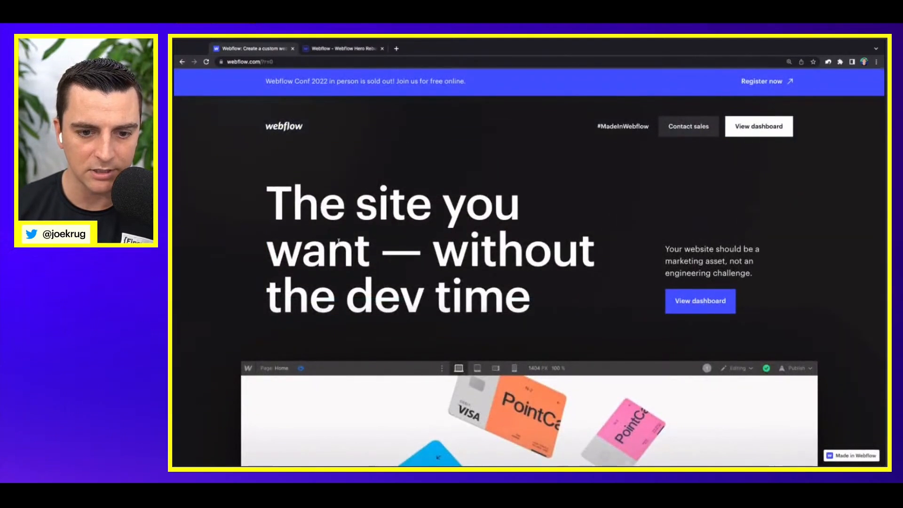
click(335, 48)
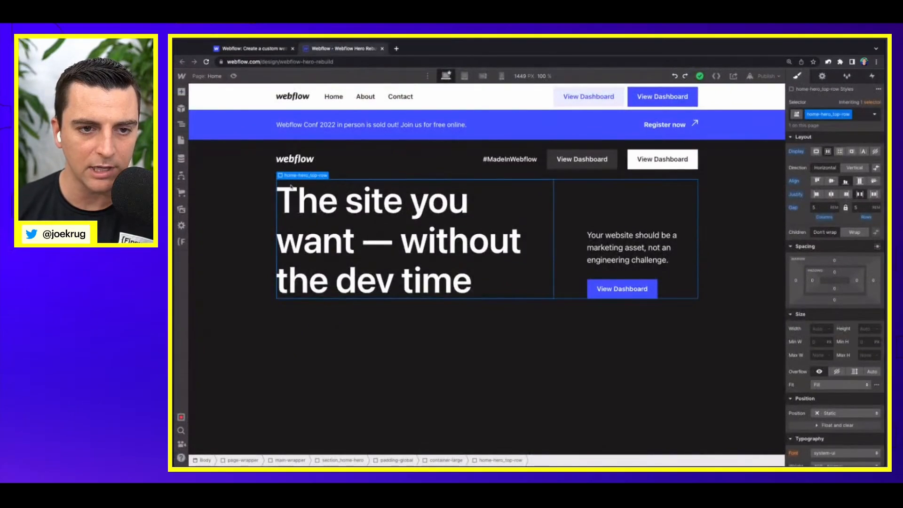
Step: Add a div block inside container-large, below home-hero_top-row
click(182, 123)
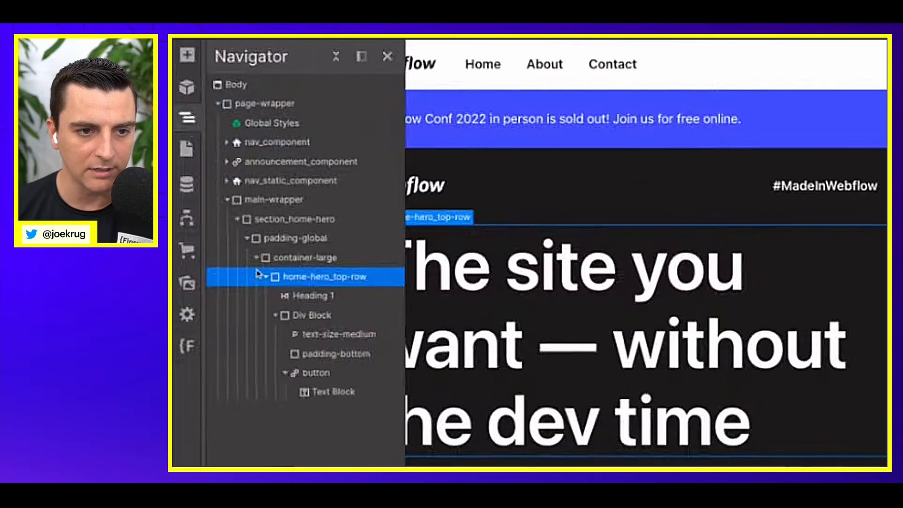
click(255, 260)
click(256, 260)
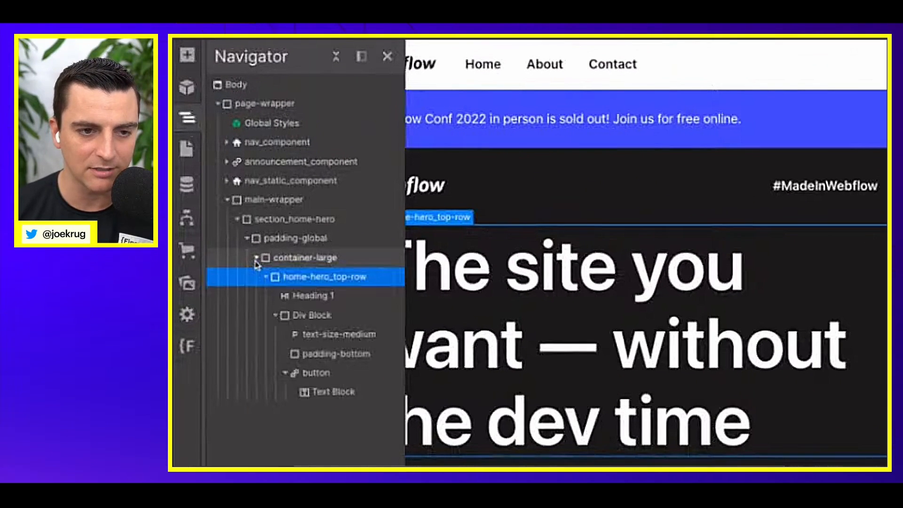
click(266, 277)
click(296, 260)
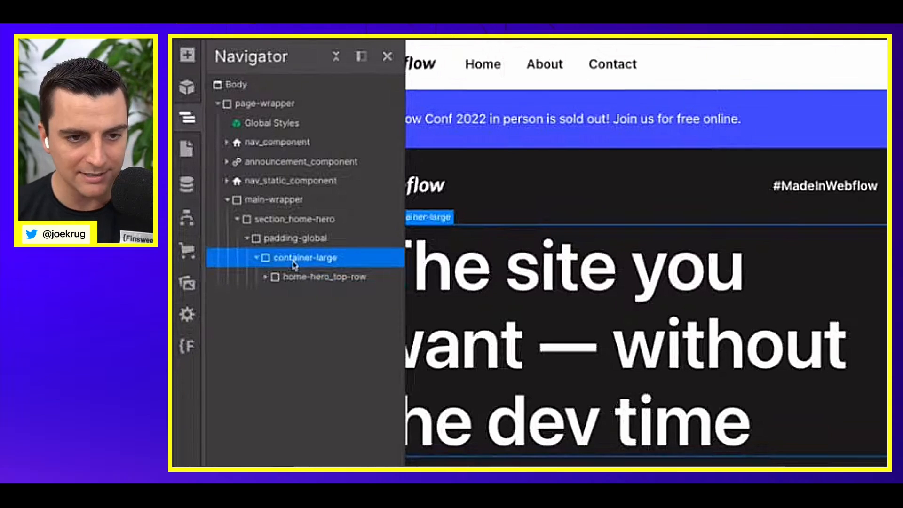
key(a)
click(256, 348)
key(z)
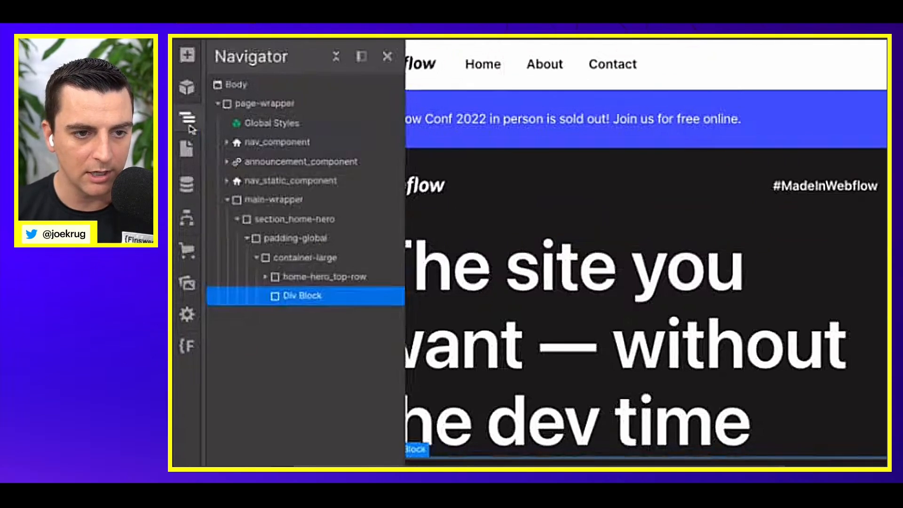
Step: Nest home-hero_top-row inside the new div block and select that div block
click(289, 278)
drag(289, 281, 294, 281)
click(295, 278)
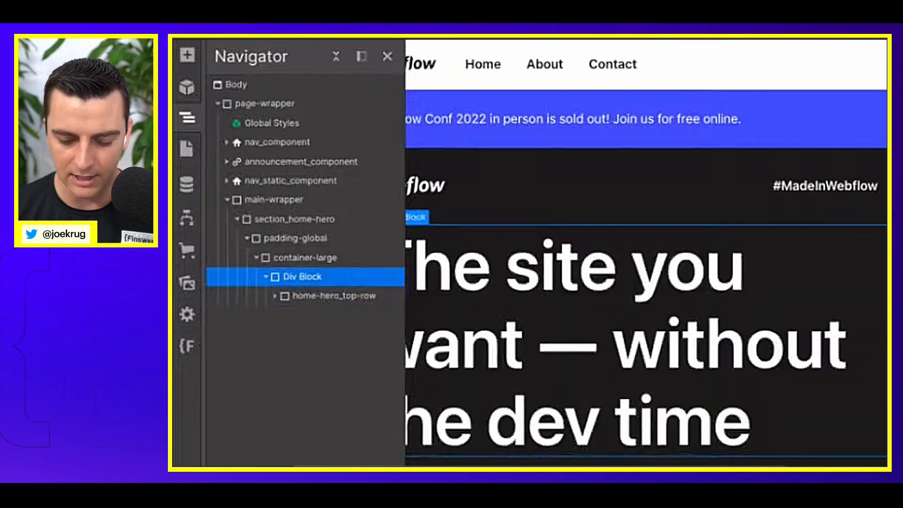
Step: Apply the existing padding-section-small class to the div block wrapping home-hero_top-row
key(super+Return)
text(section)
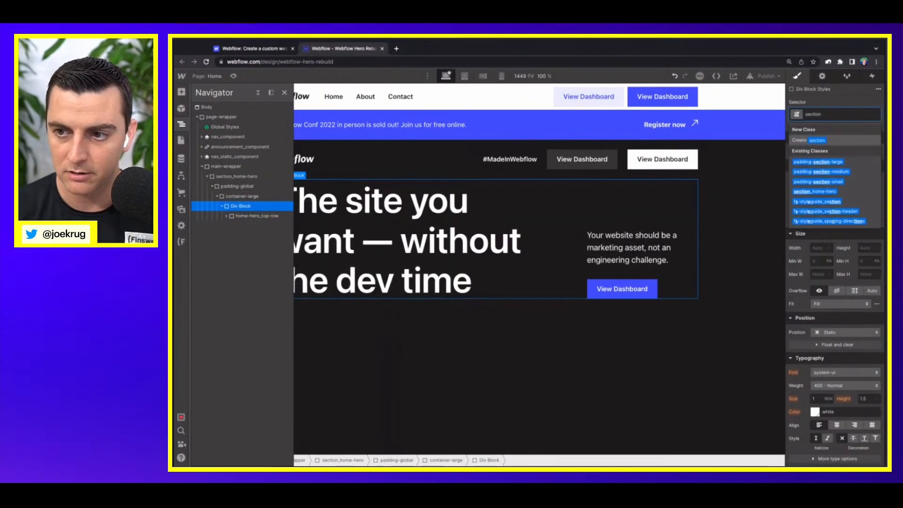
key(Down)
key(Down)
key(Down)
key(Return)
key(ctrl+plus)
key(ctrl+plus)
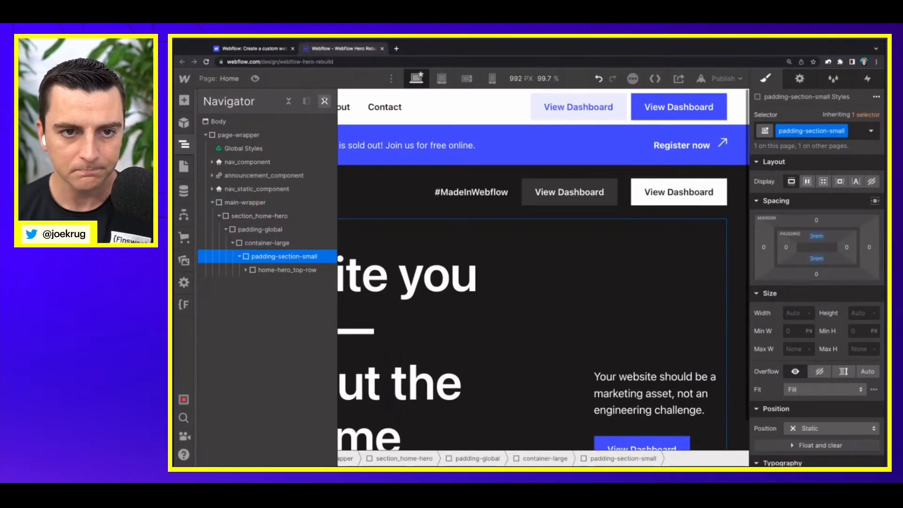
click(325, 102)
scroll(360, 171, down, 1)
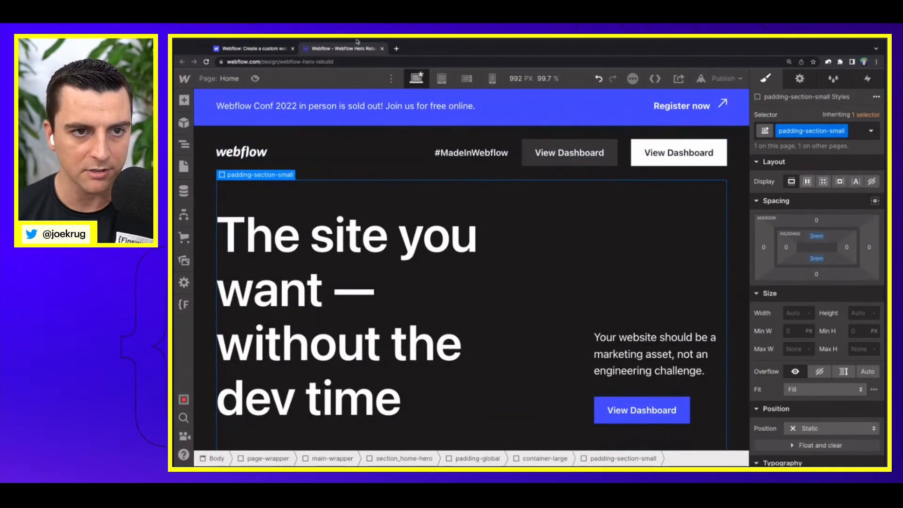
Step: Examine the live site's hero spacing and the animated visual between the heading row and the logo strip
click(249, 51)
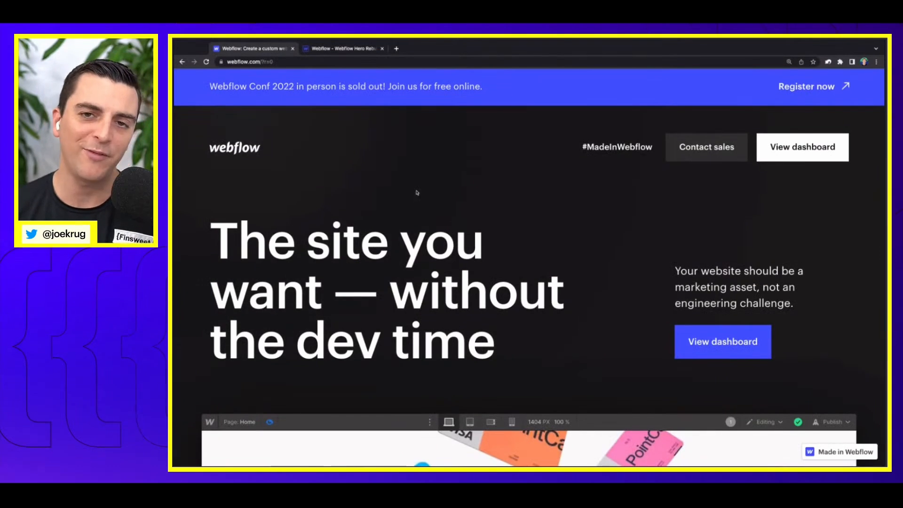
scroll(417, 193, down, 1)
scroll(417, 193, down, 5)
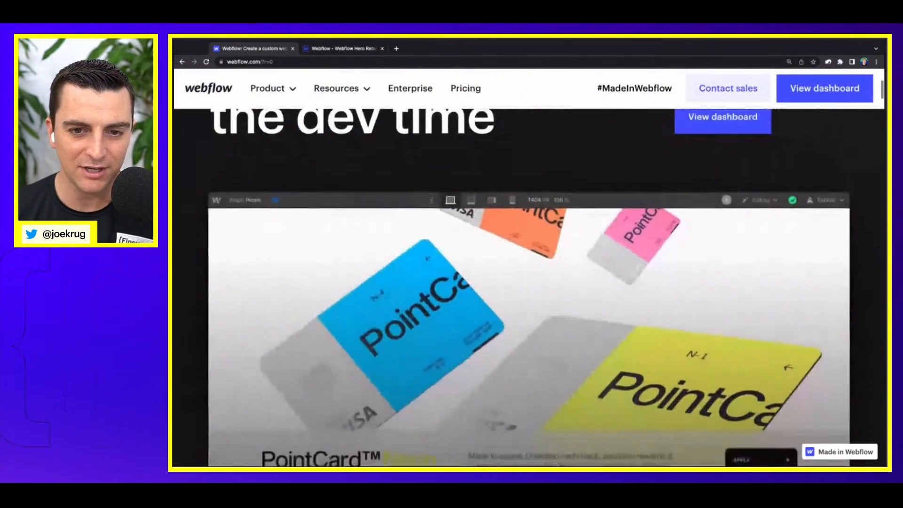
scroll(416, 192, down, 2)
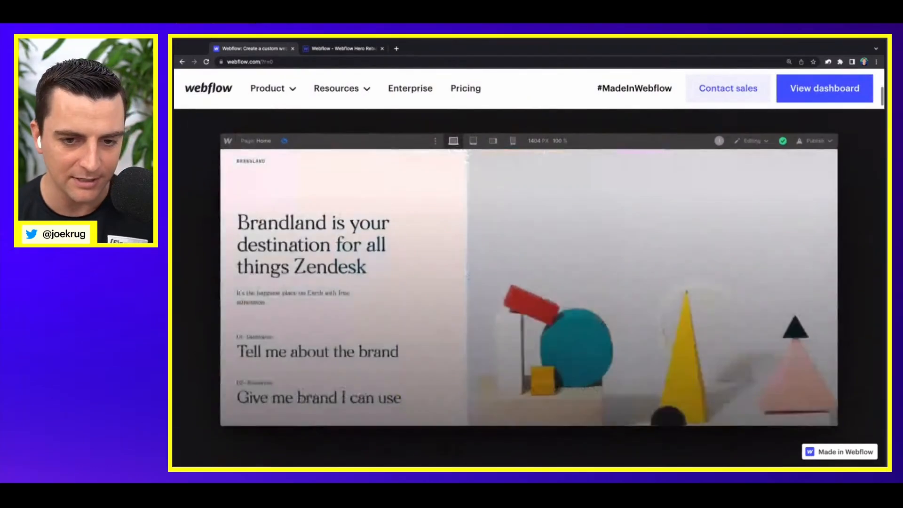
scroll(529, 287, up, 3)
scroll(529, 287, down, 3)
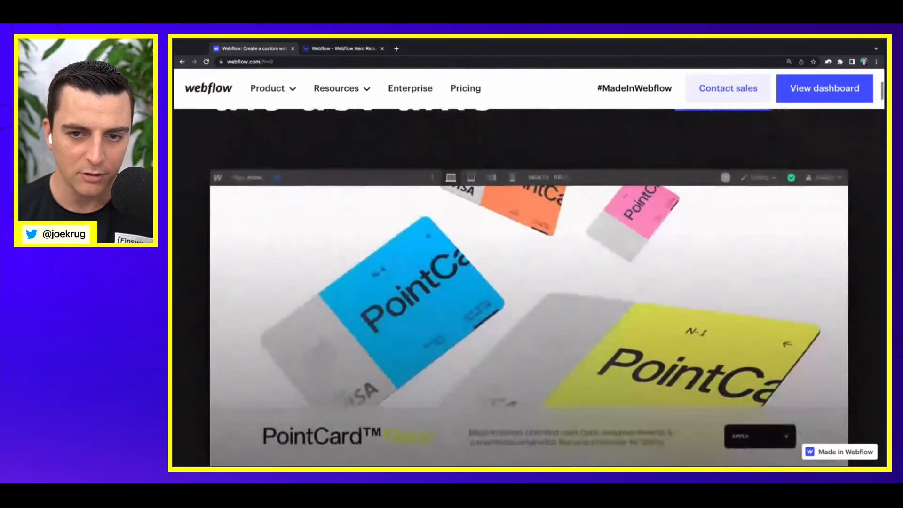
scroll(529, 287, down, 5)
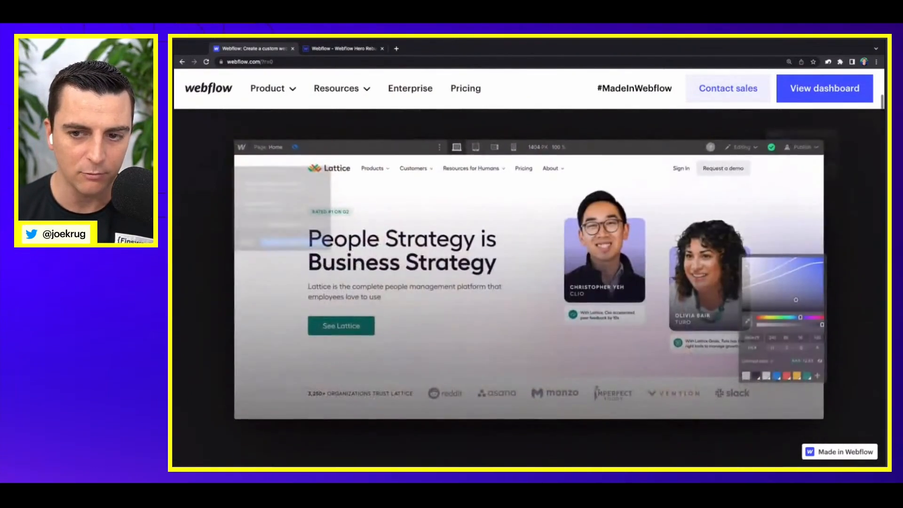
scroll(529, 287, down, 2)
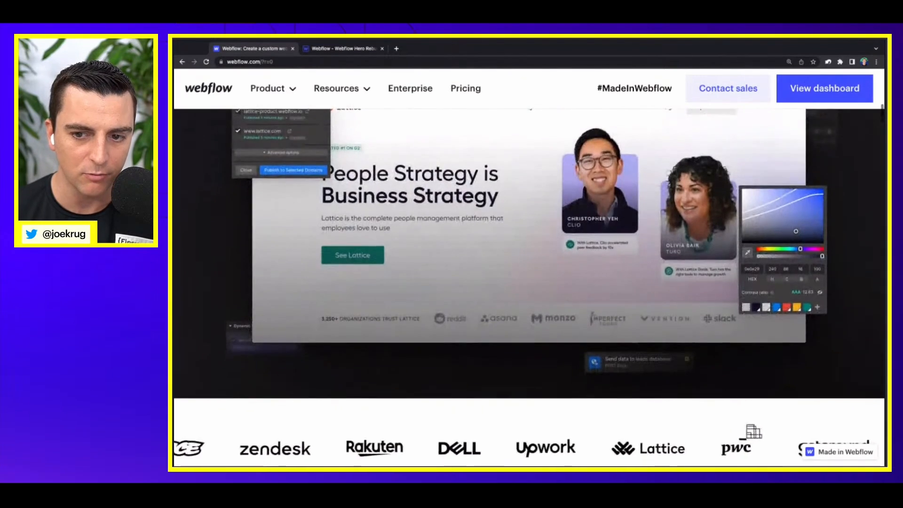
scroll(529, 287, up, 2)
scroll(529, 287, up, 8)
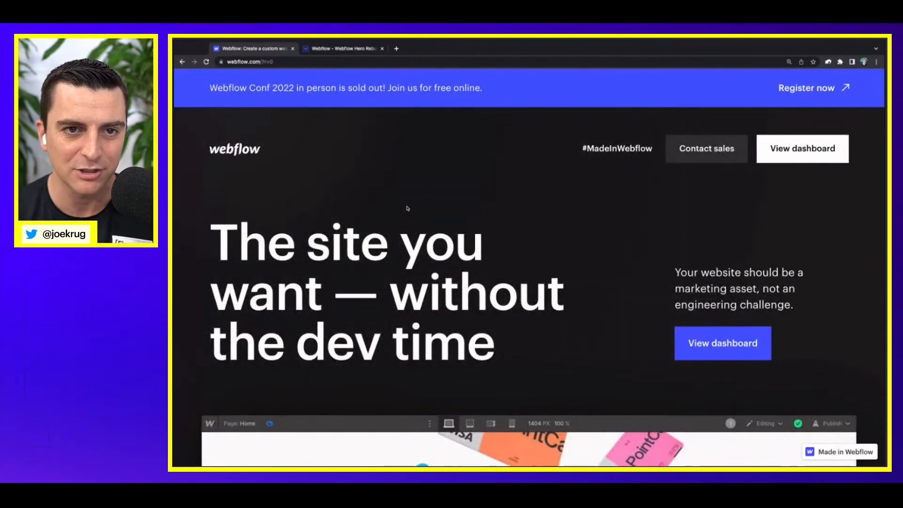
click(322, 47)
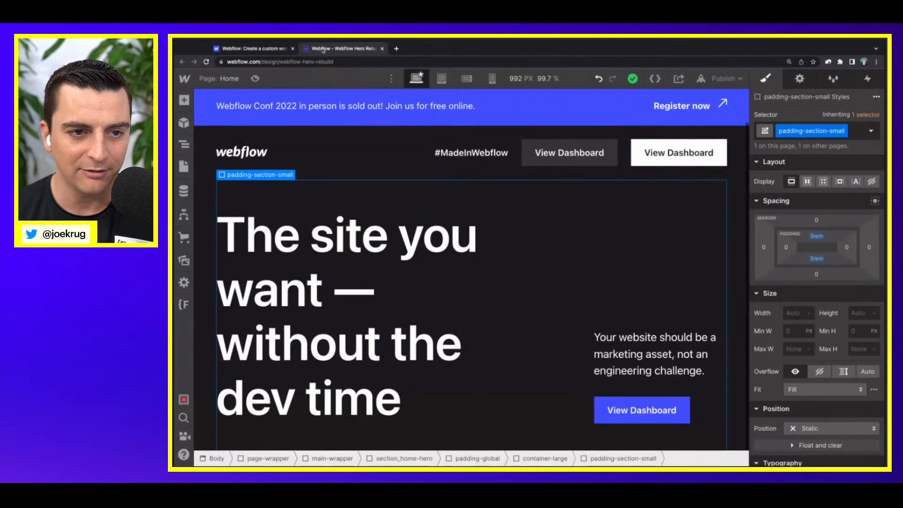
Step: Review the element nesting of section_home-hero from padding-global and container-large down to padding-section-small
click(184, 146)
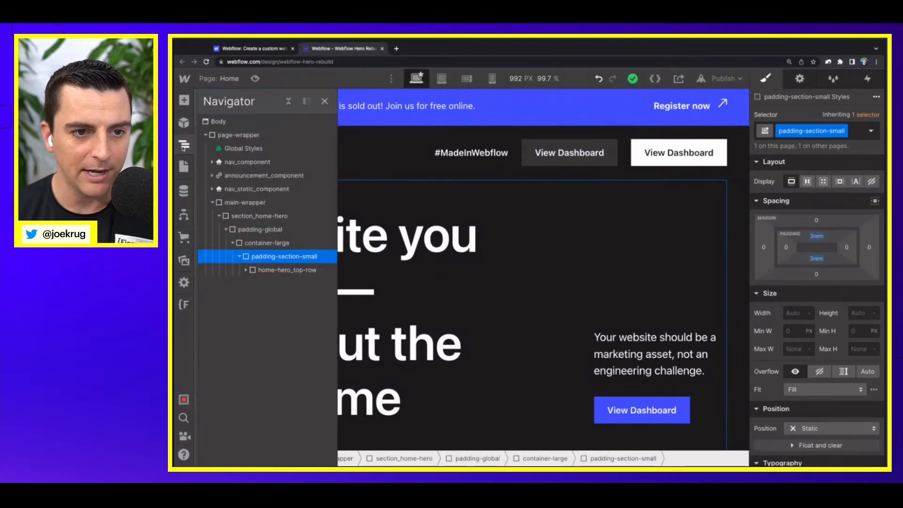
click(219, 216)
click(219, 217)
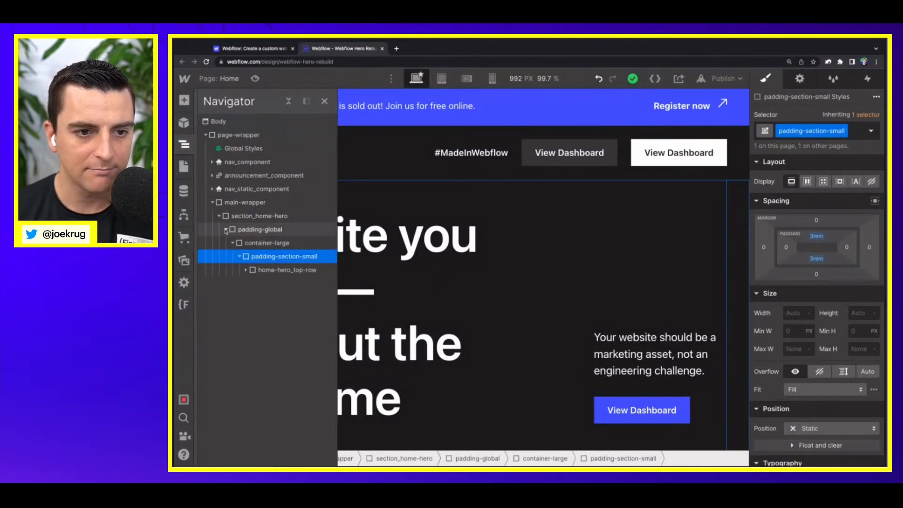
click(246, 217)
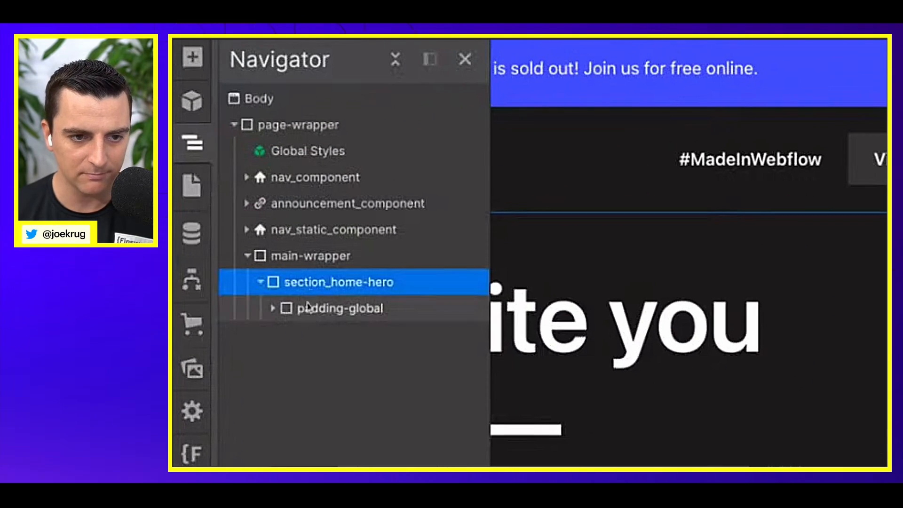
click(301, 308)
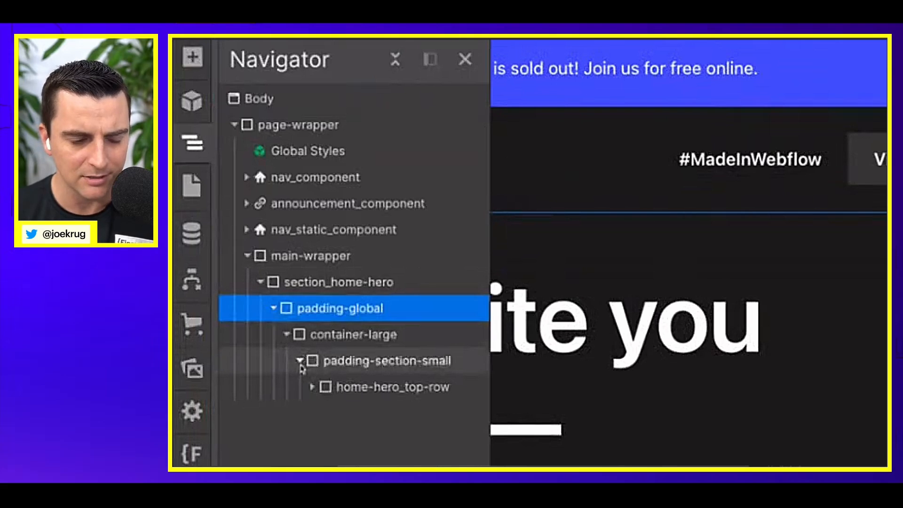
click(300, 363)
click(301, 362)
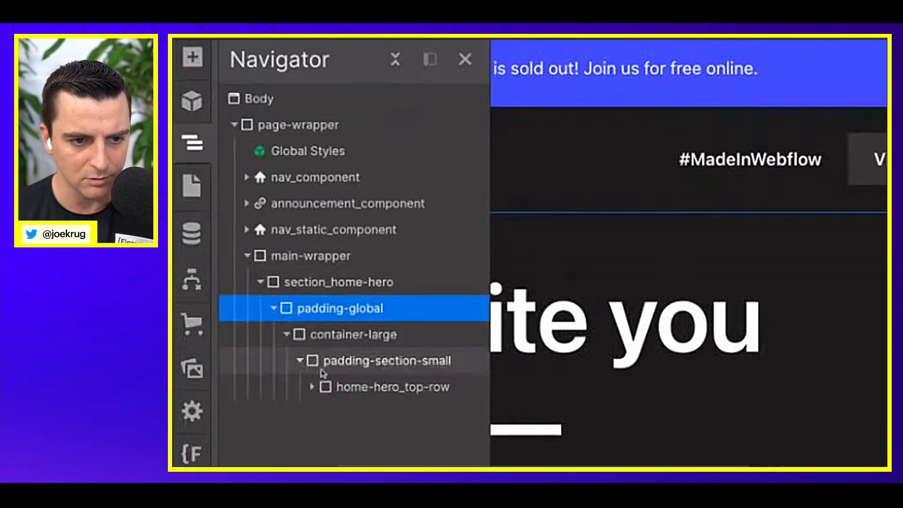
Step: Collapse padding-section-small and add a new div block after it inside container-large
click(300, 361)
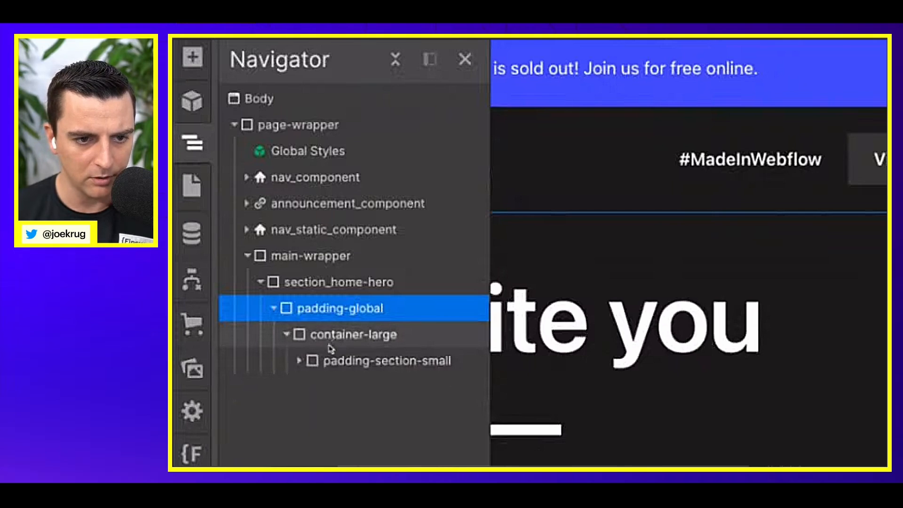
click(337, 336)
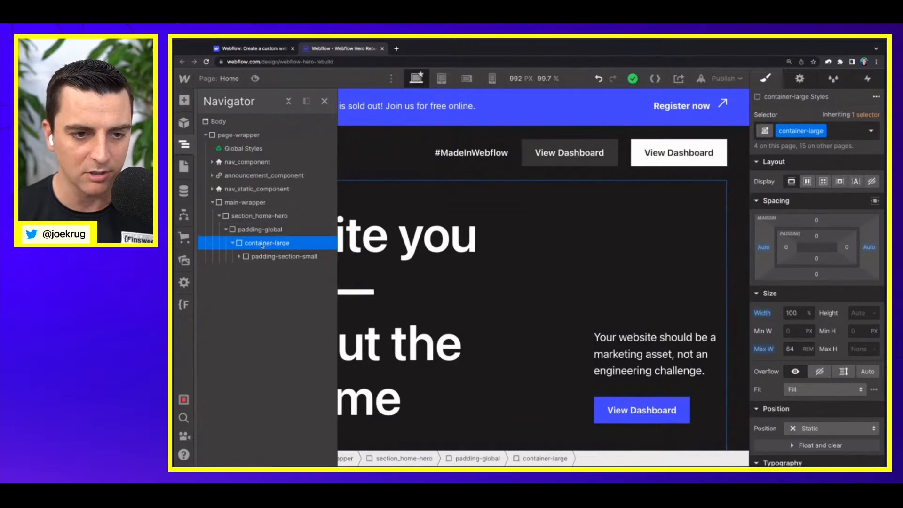
key(a)
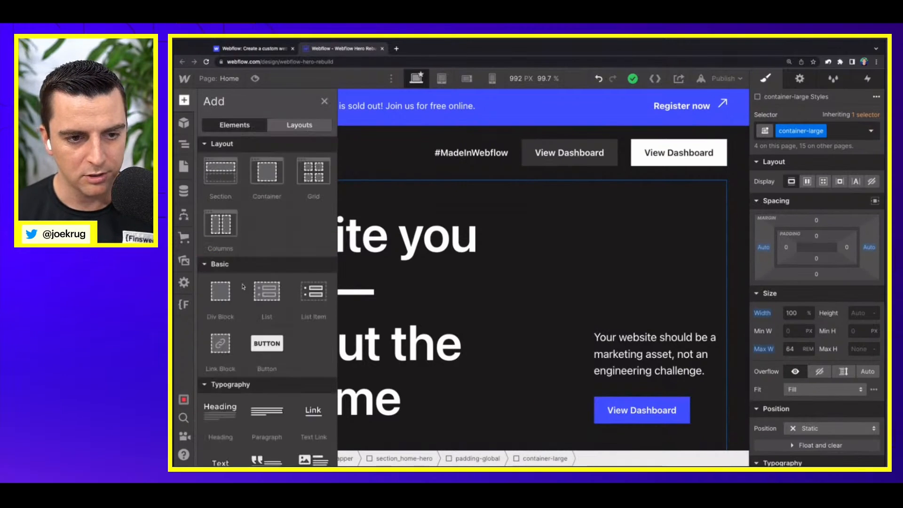
click(217, 305)
Step: Create the class home-hero_scroll-wrapper on the new div block below the heading row
click(812, 130)
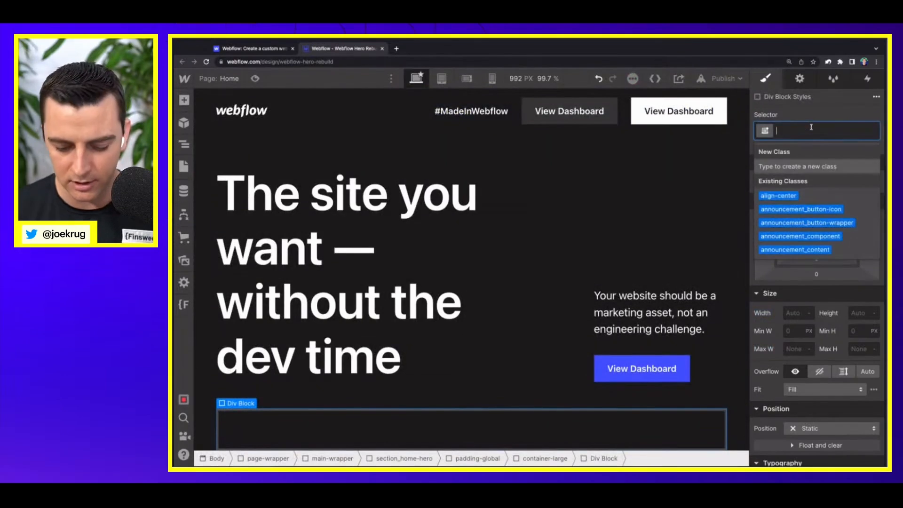
text(home_hero)
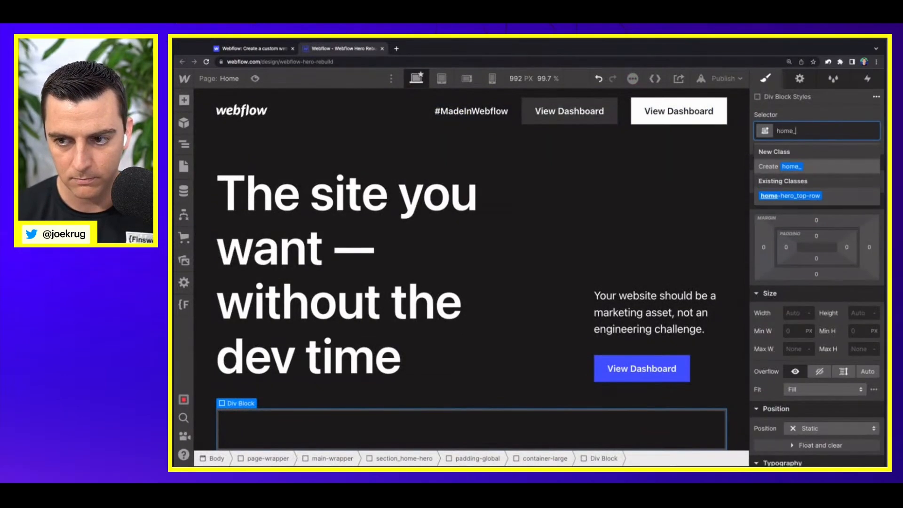
key(BackSpace)
key(BackSpace)
key(BackSpace)
key(BackSpace)
key(BackSpace)
text(-hero)
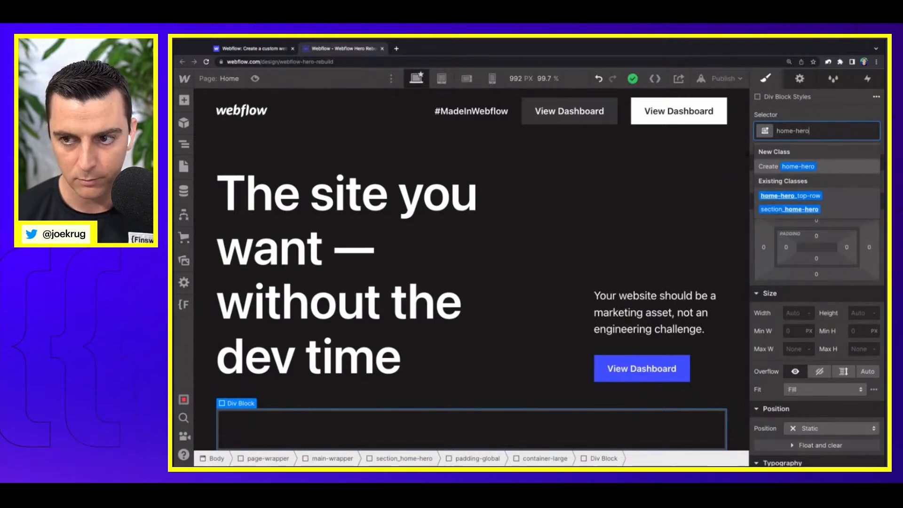
text(_)
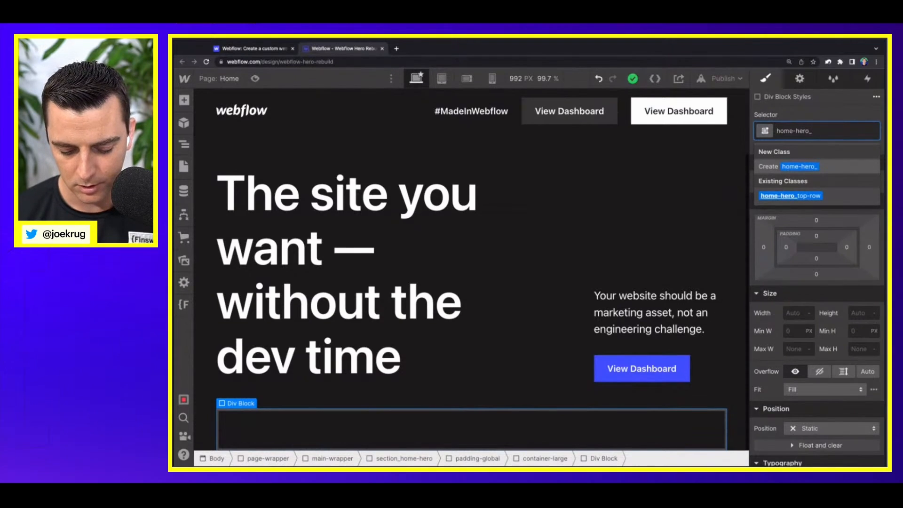
text(sc)
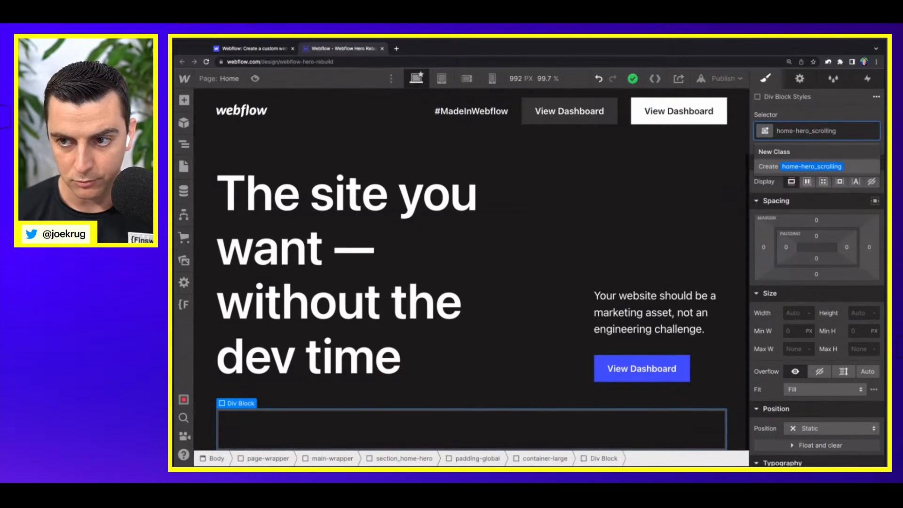
text(roll-wrap)
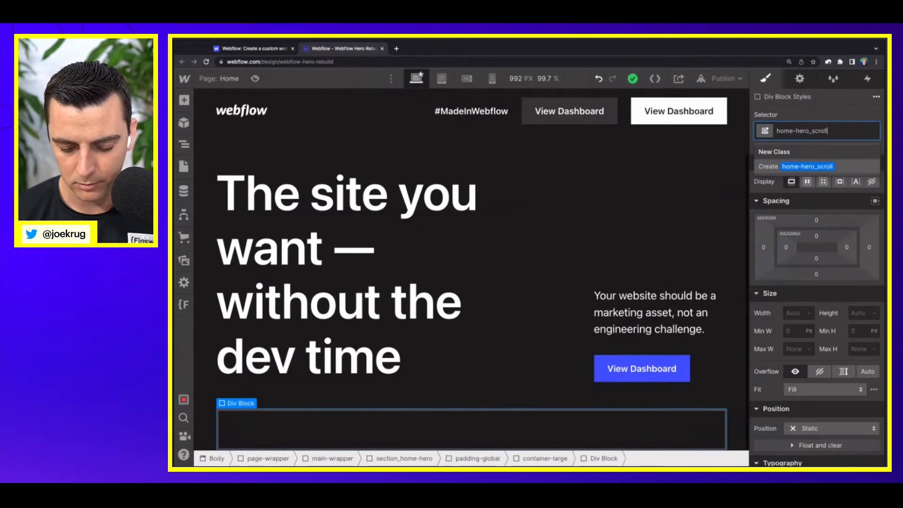
text(per)
key(Return)
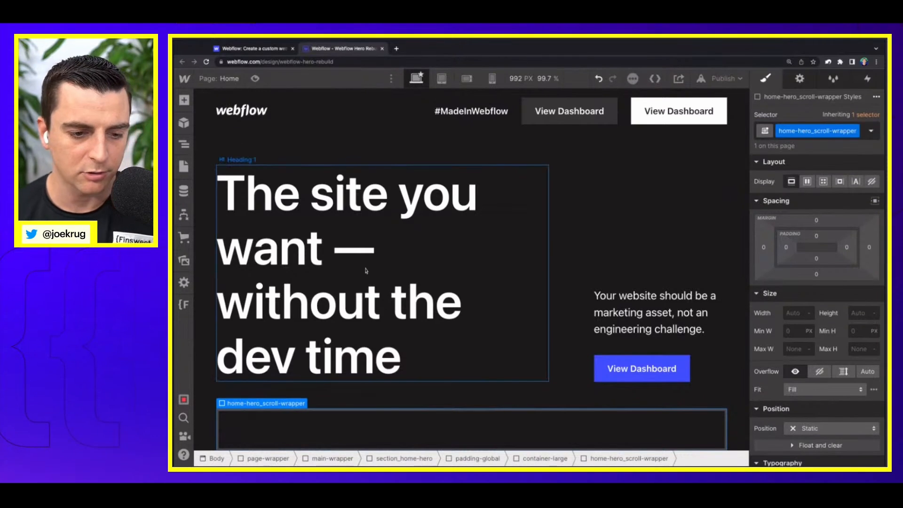
Step: Examine how the hero visual on the live site shrinks, changes images and reveals floating panels during scrolling
click(254, 48)
scroll(436, 227, down, 5)
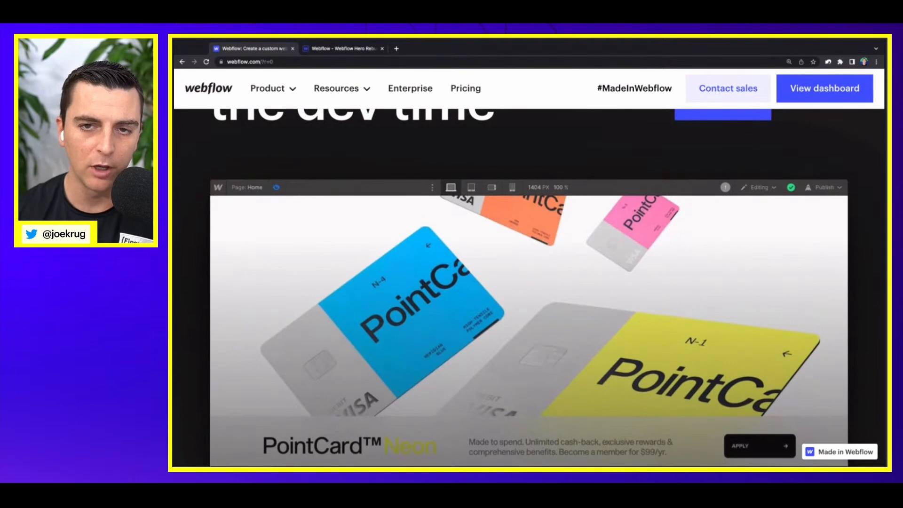
scroll(275, 205, down, 5)
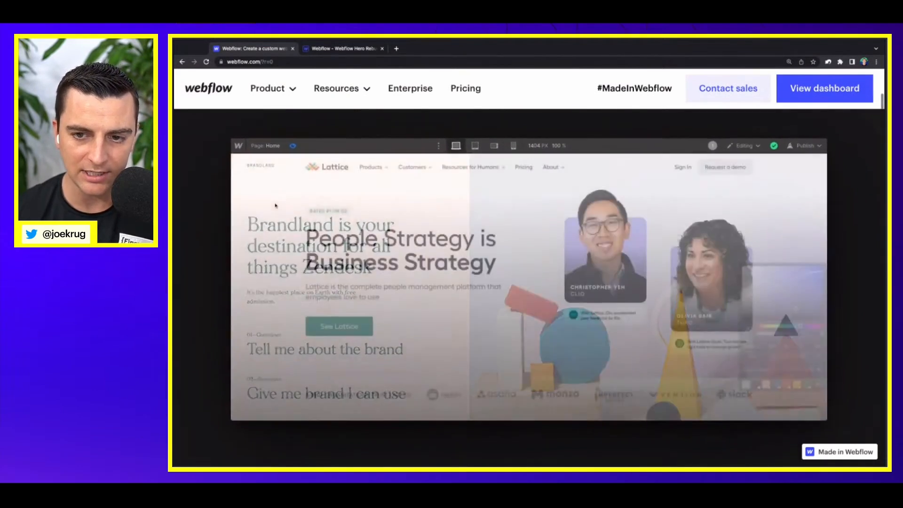
scroll(276, 205, down, 5)
scroll(275, 205, up, 10)
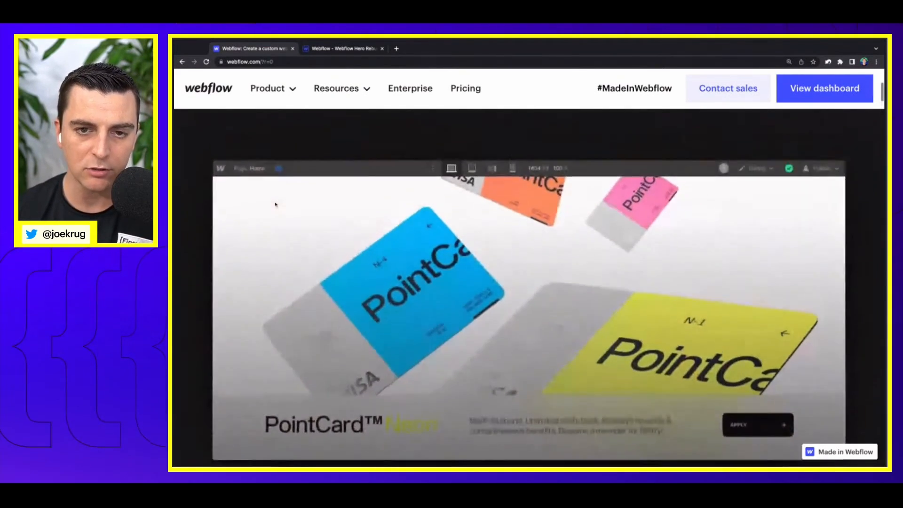
scroll(276, 204, down, 1)
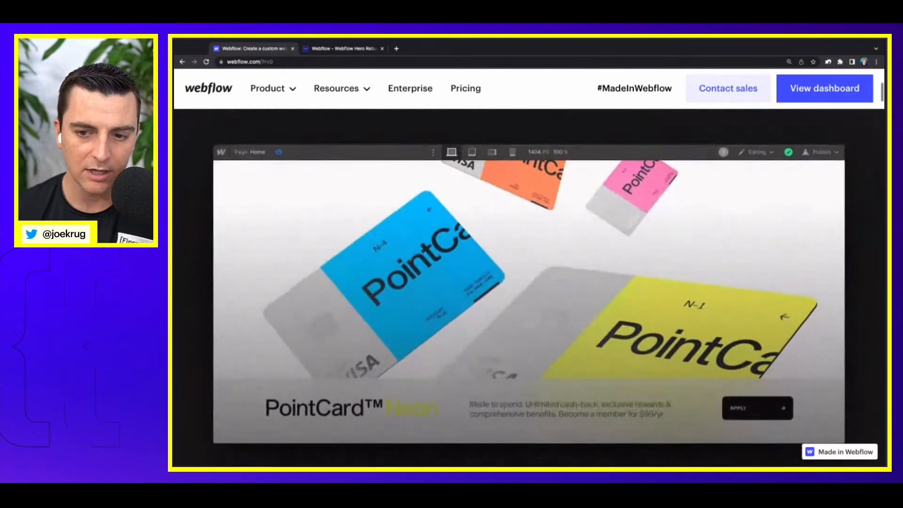
scroll(347, 222, down, 2)
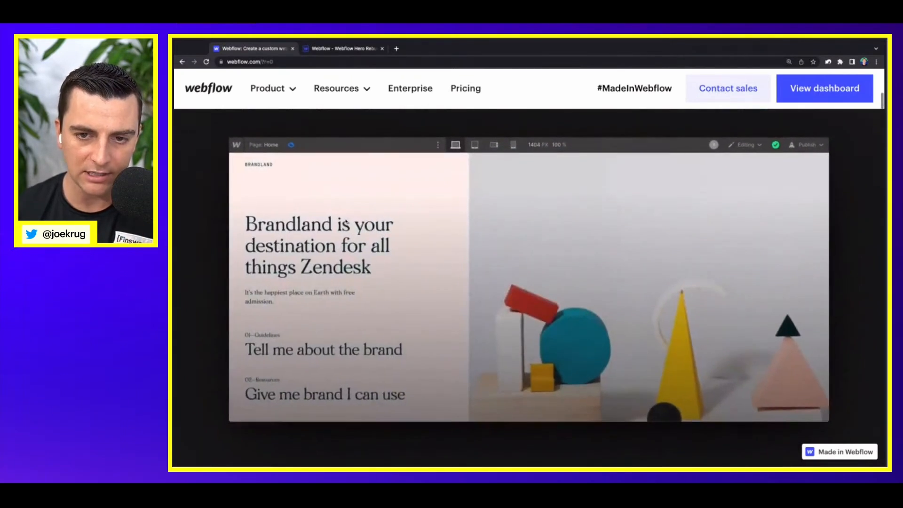
scroll(346, 222, down, 3)
scroll(346, 221, up, 1)
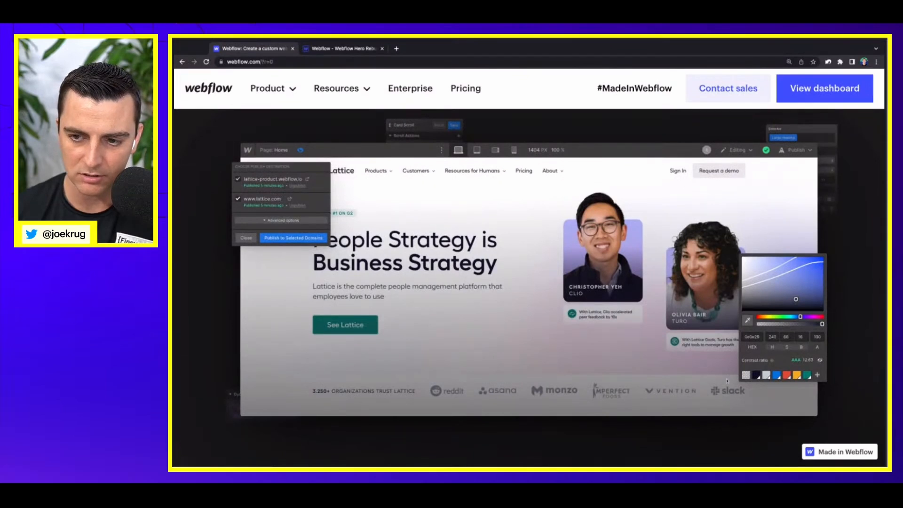
scroll(578, 322, down, 2)
scroll(577, 323, up, 4)
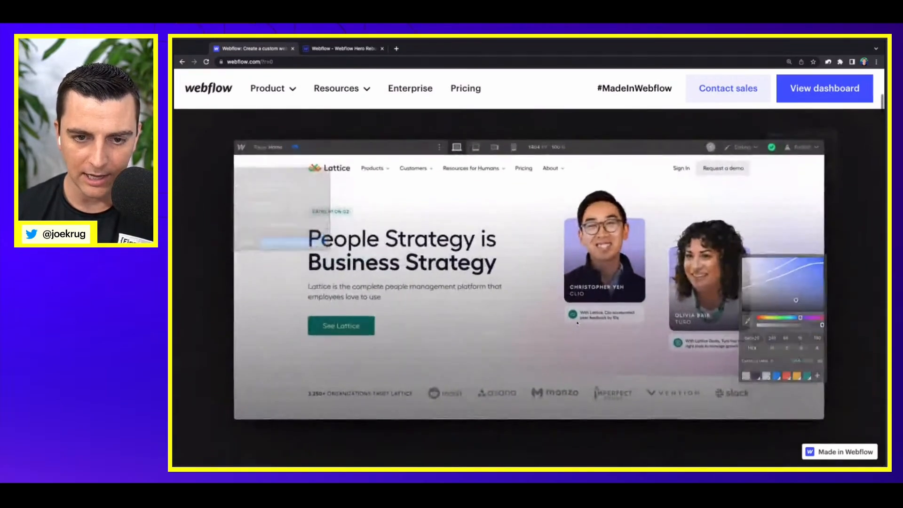
Step: Back in the Webflow Designer, set the bottom padding of page-wrapper to 100vh and check the extra scroll space
click(343, 48)
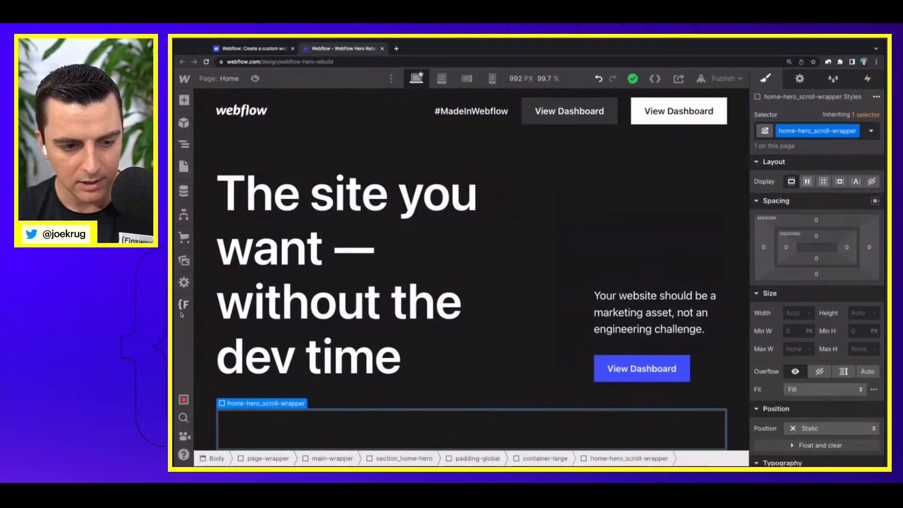
click(184, 144)
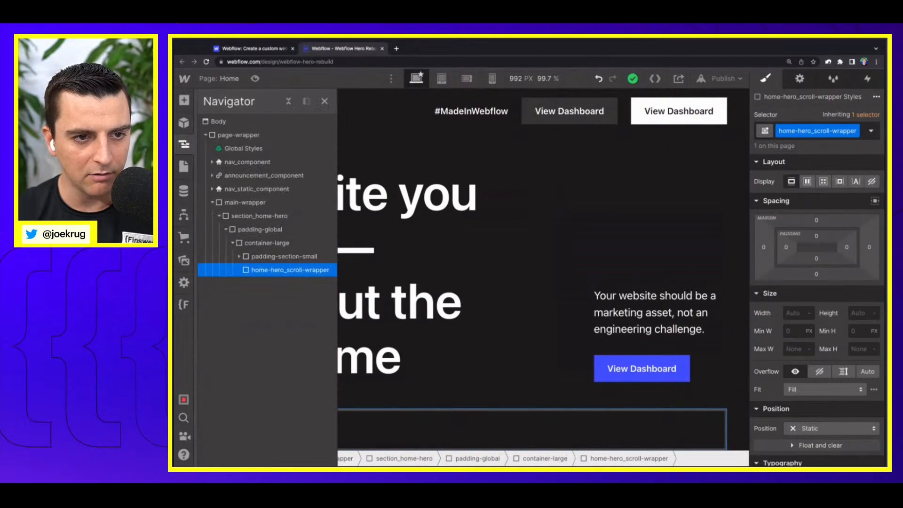
click(237, 135)
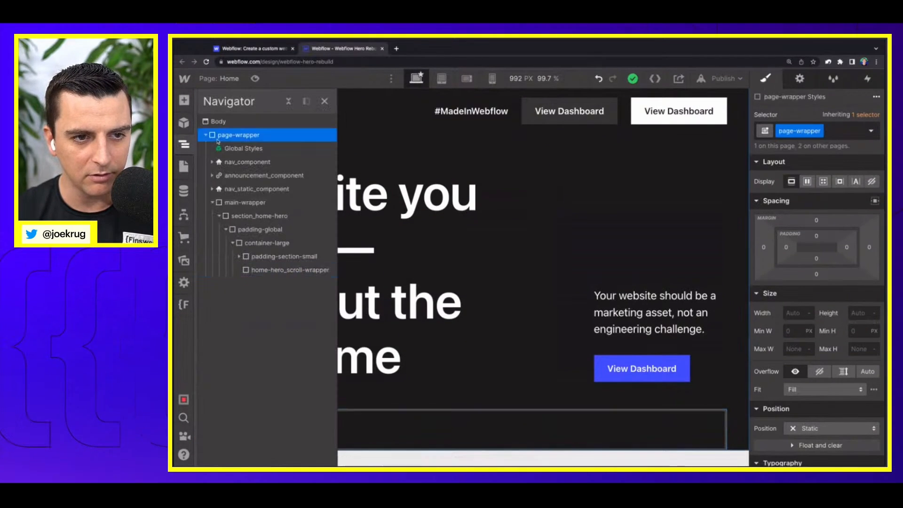
click(817, 259)
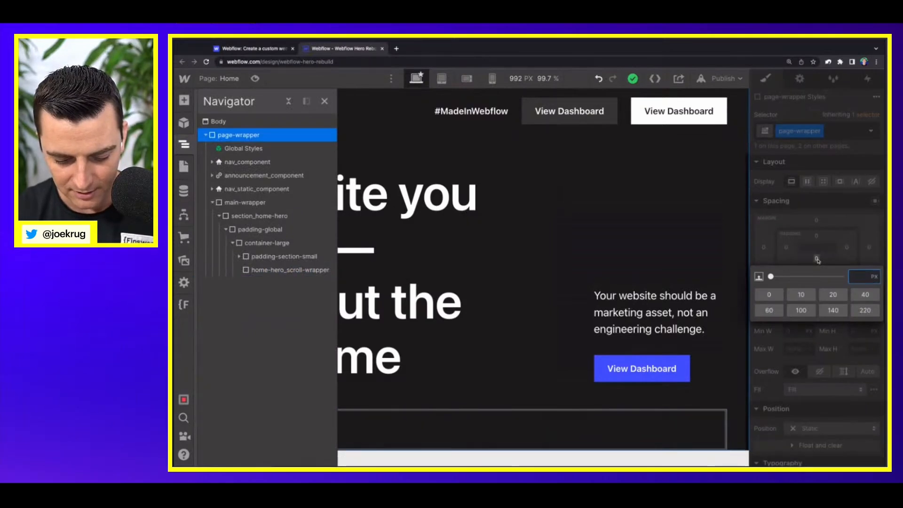
text(100vh)
key(Return)
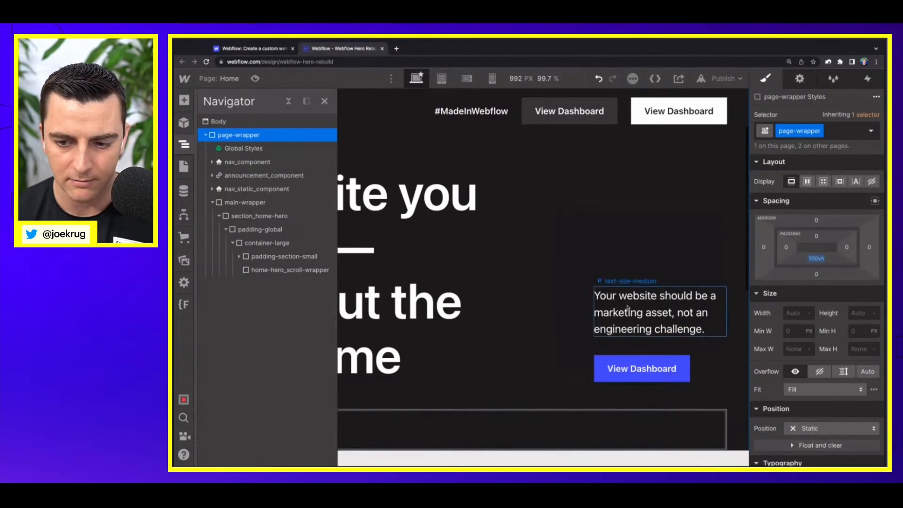
scroll(628, 307, down, 10)
scroll(627, 307, up, 8)
Step: Add a div block inside home-hero_scroll-wrapper and give it the new class home-hero_image-wrapper
click(544, 345)
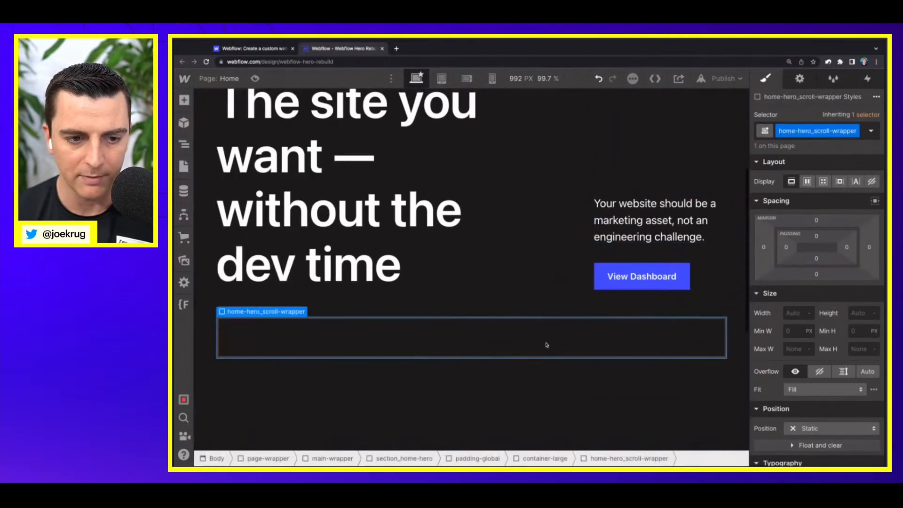
scroll(480, 307, down, 1)
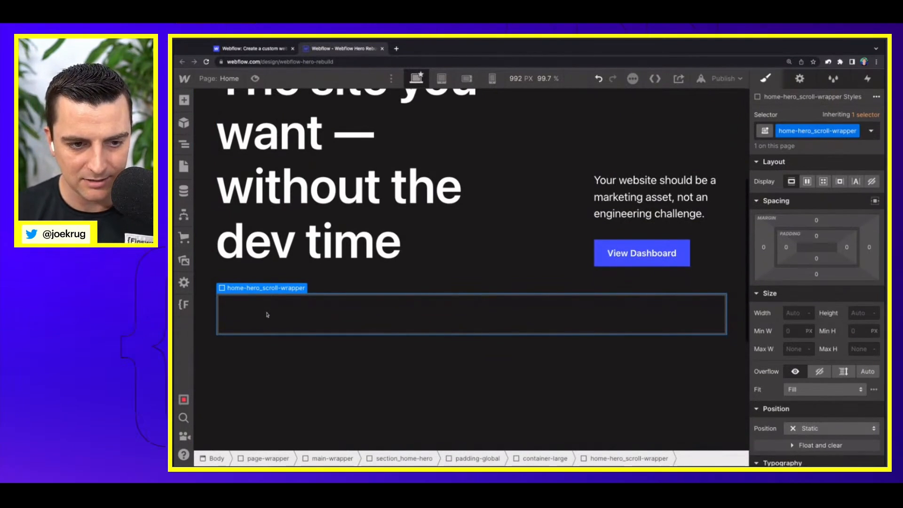
key(a)
click(218, 302)
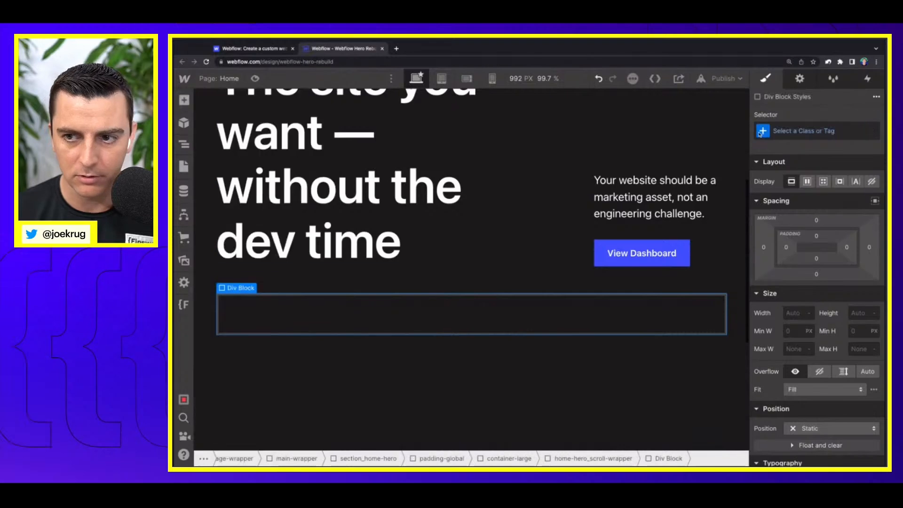
click(782, 124)
text(home-h)
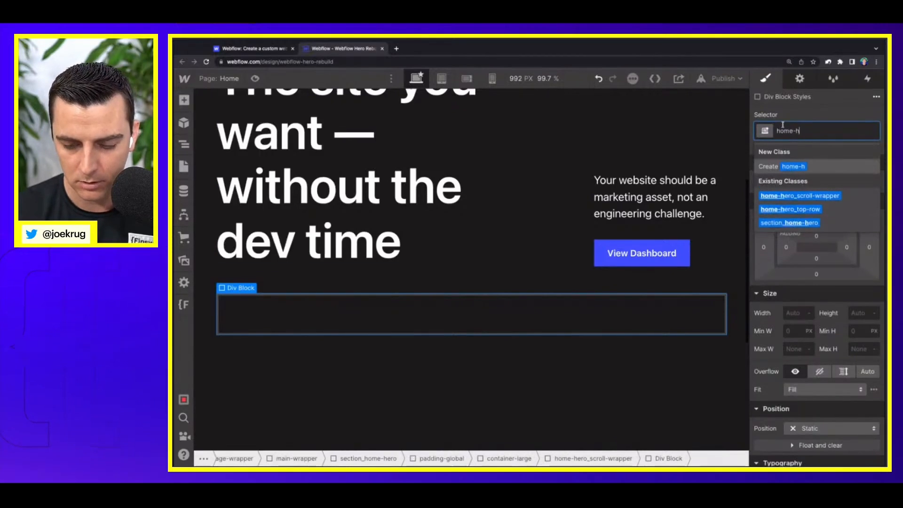
text(ero_image-wrapper)
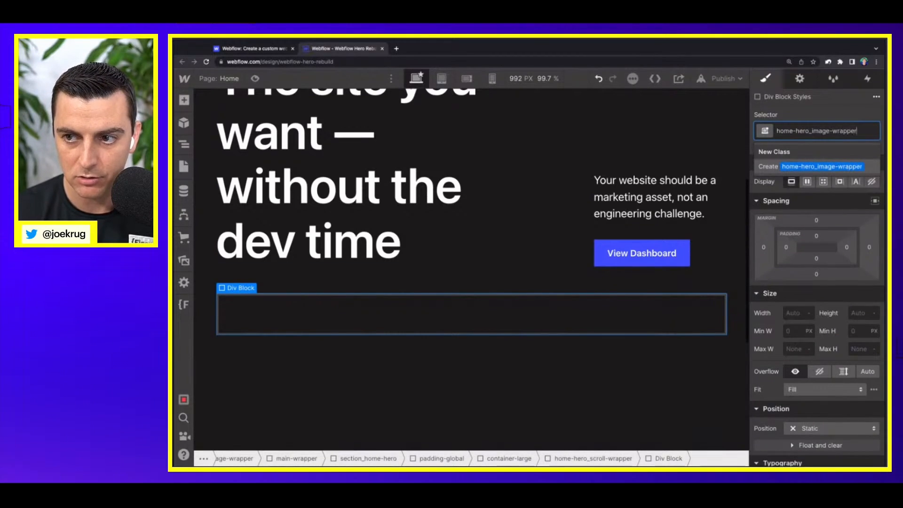
key(Return)
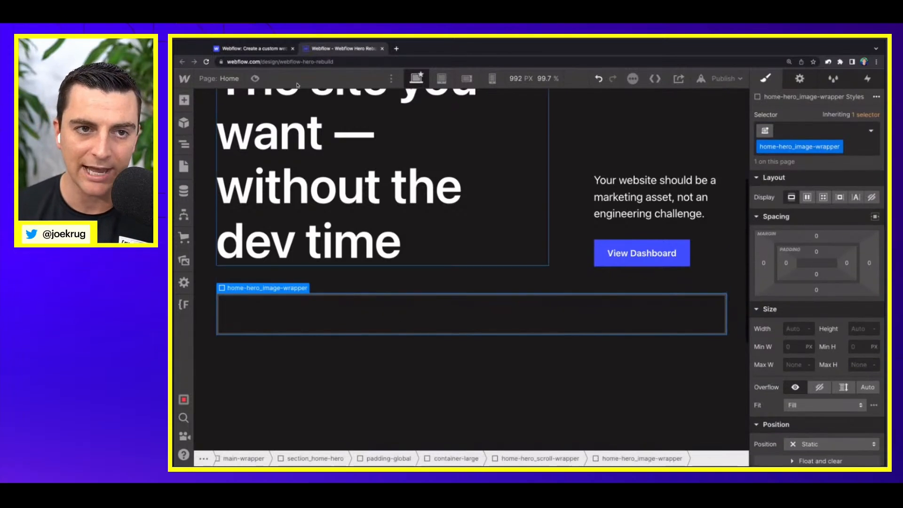
Step: Review the live site's hero visual again, from the heading row through its scroll animation
click(256, 49)
scroll(431, 263, up, 5)
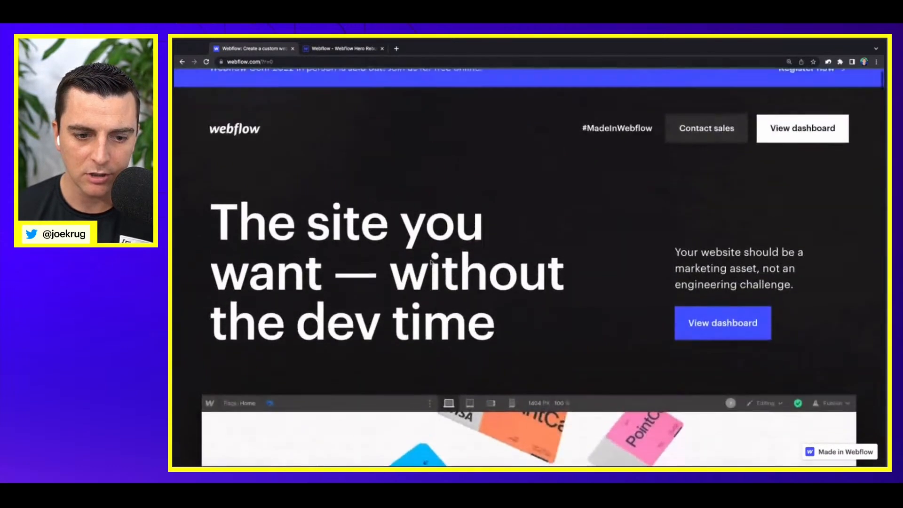
scroll(429, 262, down, 4)
scroll(530, 287, down, 3)
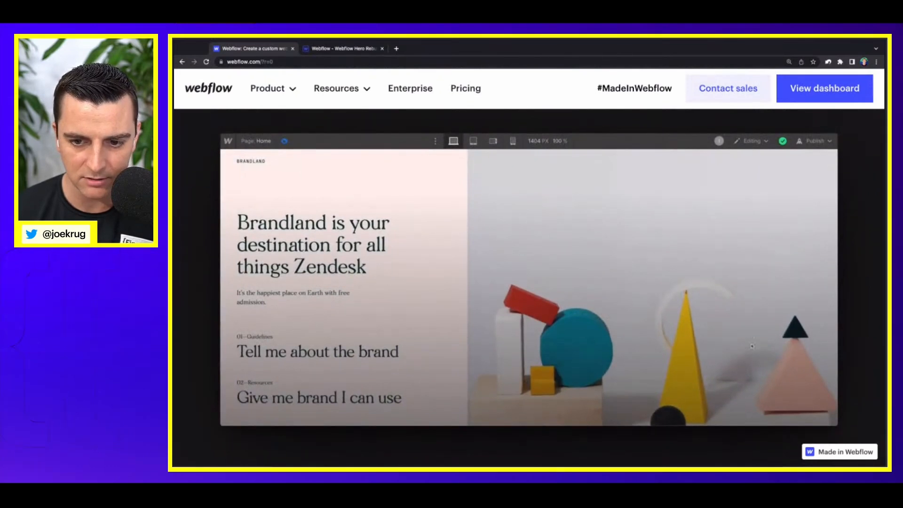
click(319, 51)
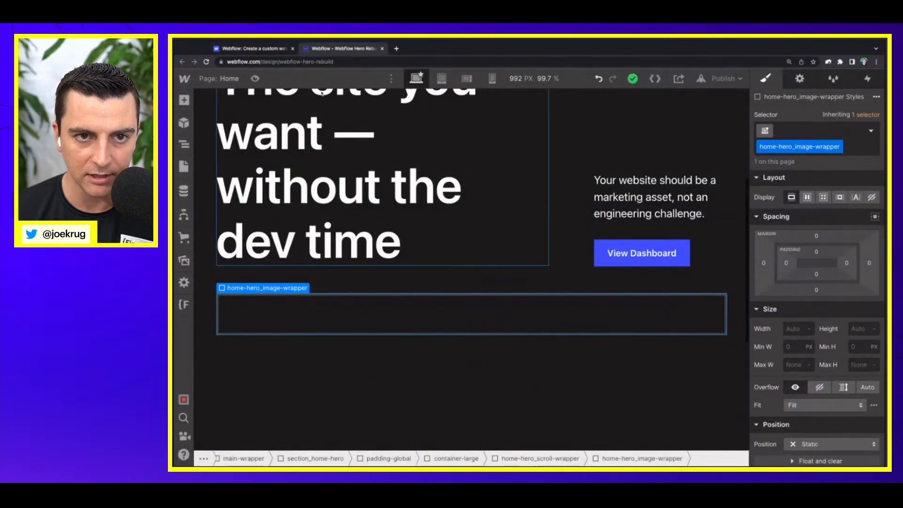
click(276, 49)
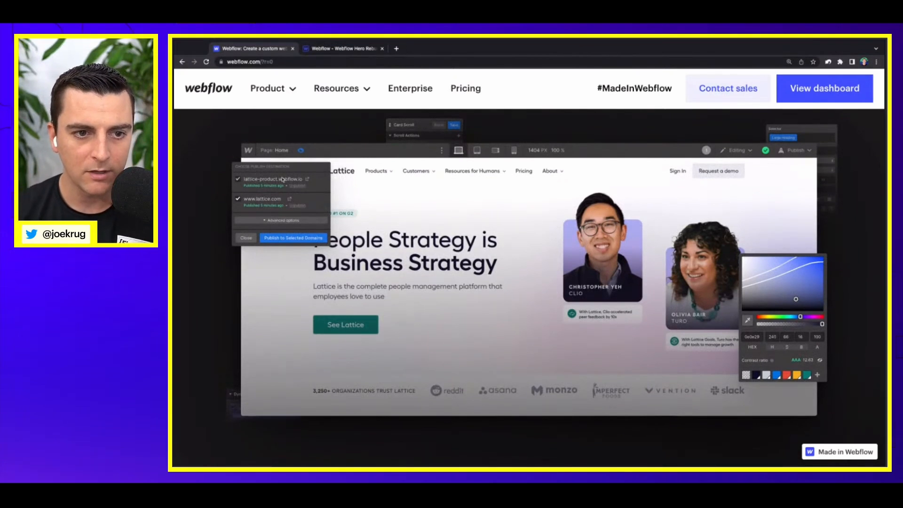
Step: Back in the Webflow Designer, set the position of home-hero_image-wrapper to Relative
click(327, 49)
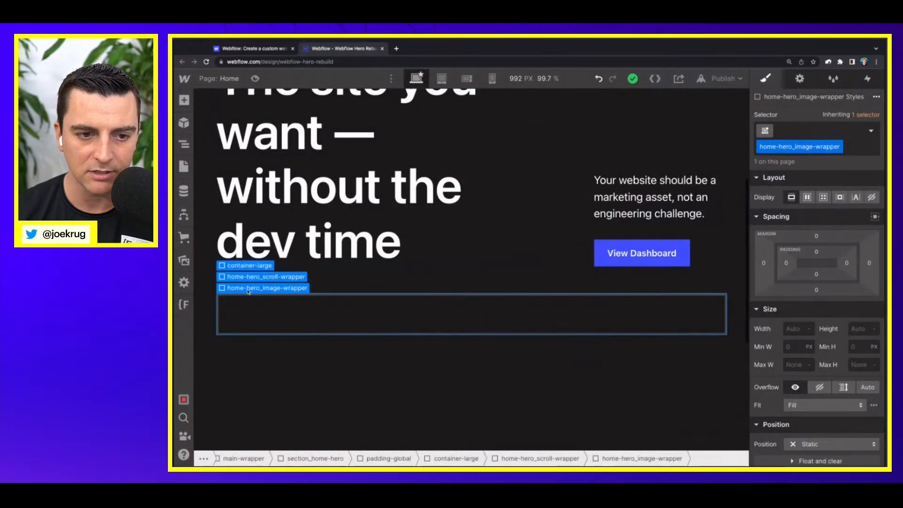
click(253, 278)
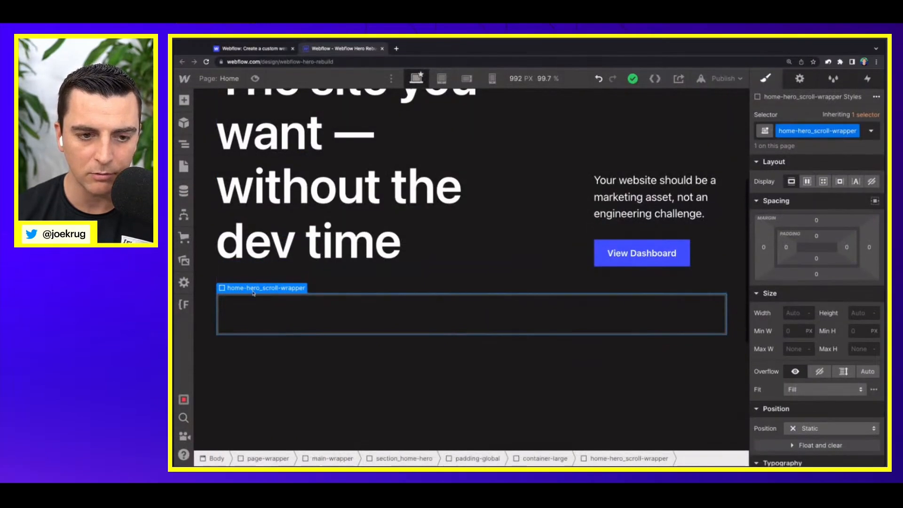
click(253, 293)
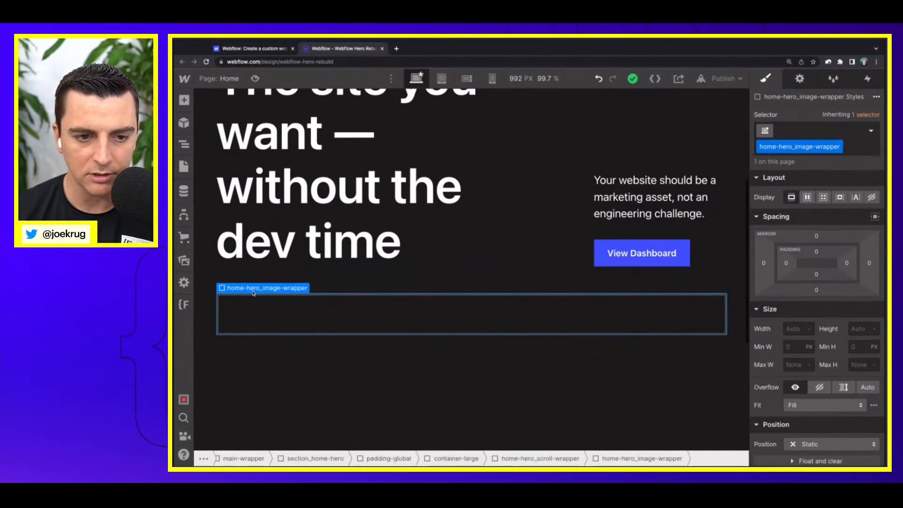
scroll(809, 339, down, 3)
click(804, 335)
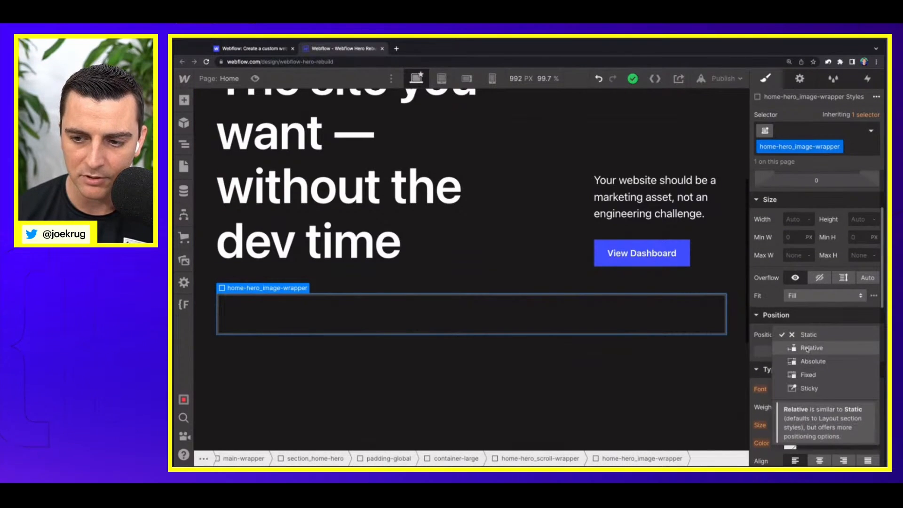
click(812, 348)
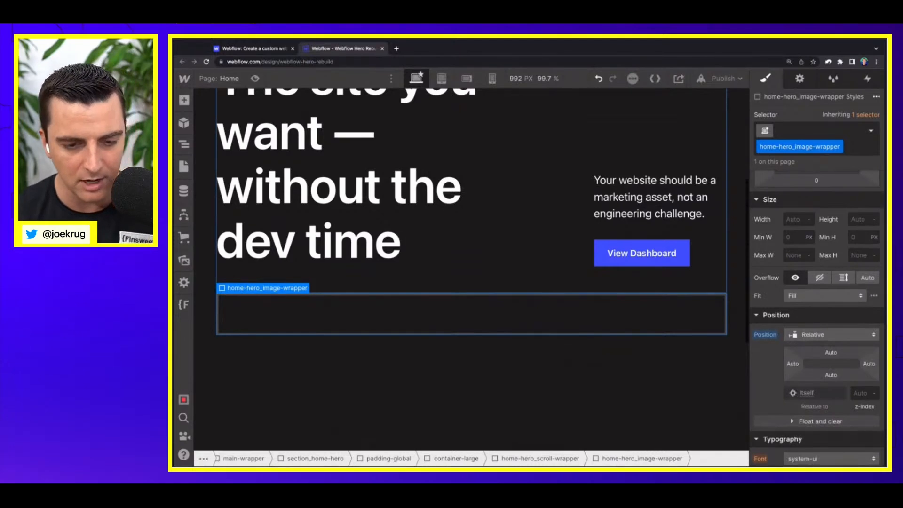
Step: Add an image element inside home-hero_image-wrapper and use image2.png from the assets as its picture
key(a)
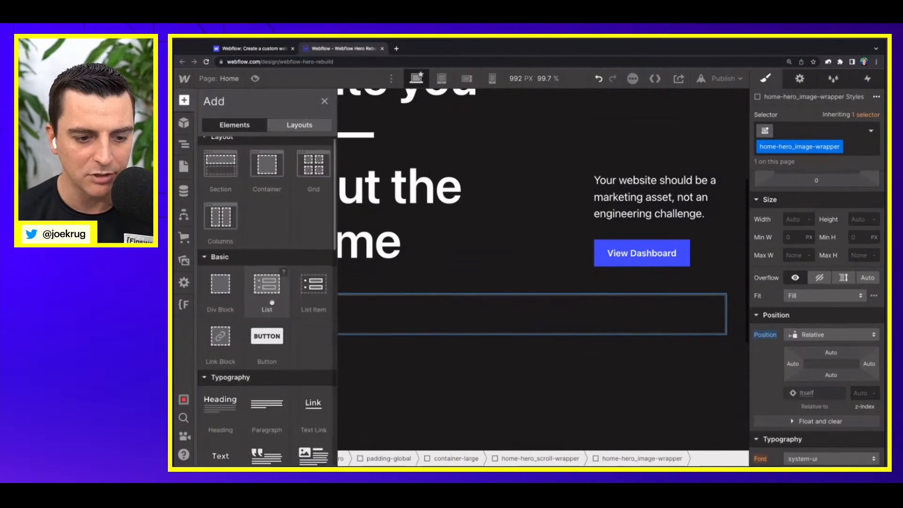
scroll(271, 301, down, 5)
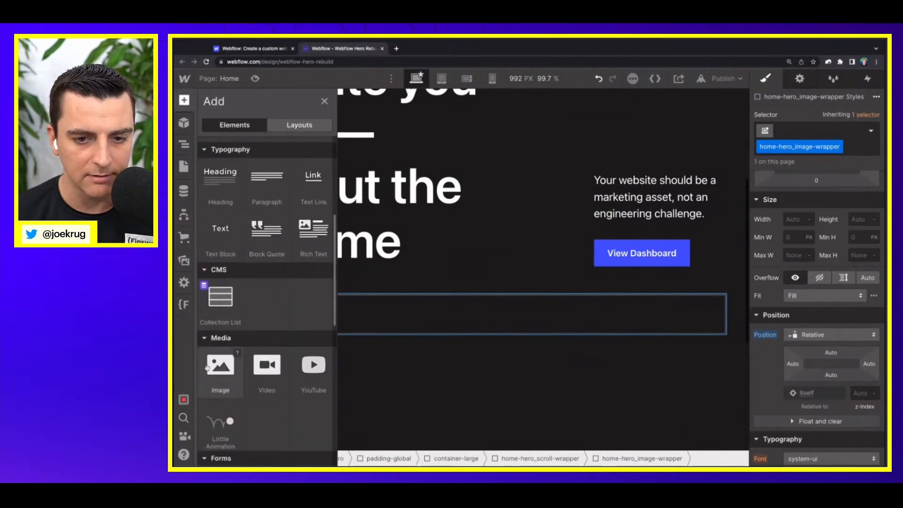
drag(208, 367, 407, 325)
double_click(253, 335)
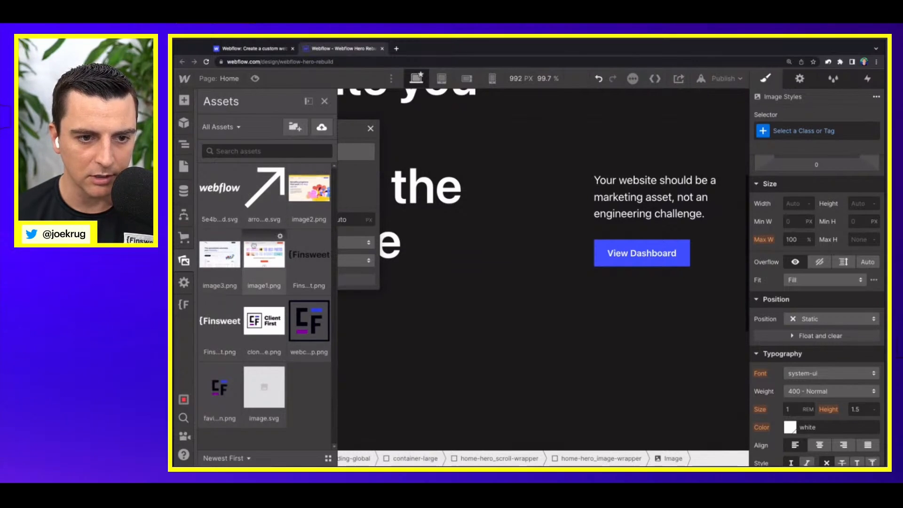
click(264, 253)
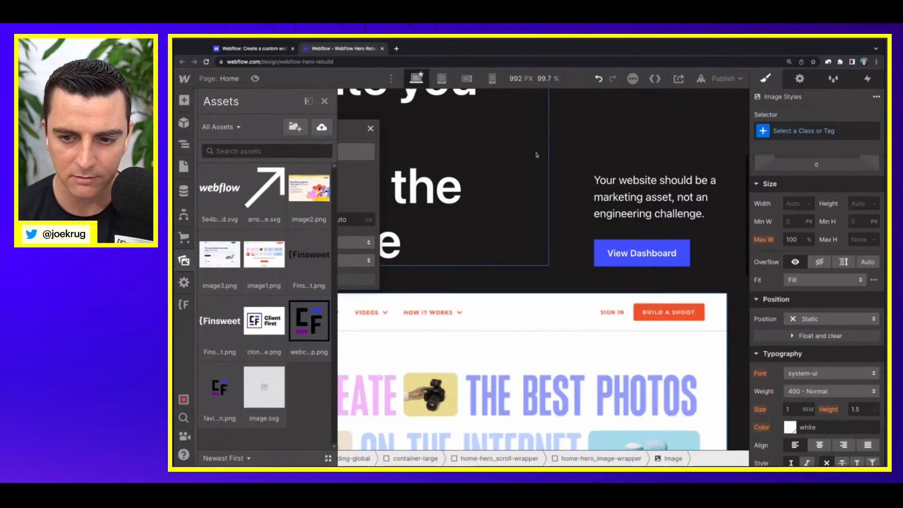
scroll(537, 155, down, 5)
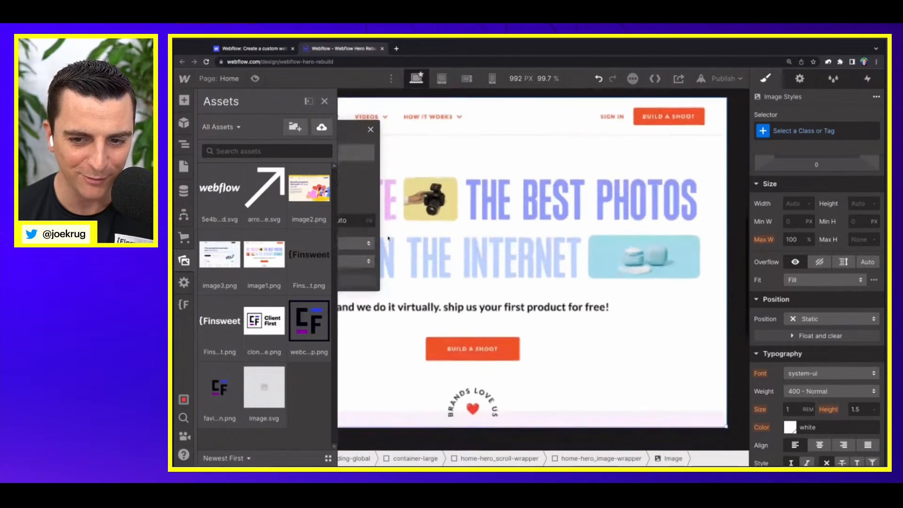
click(324, 102)
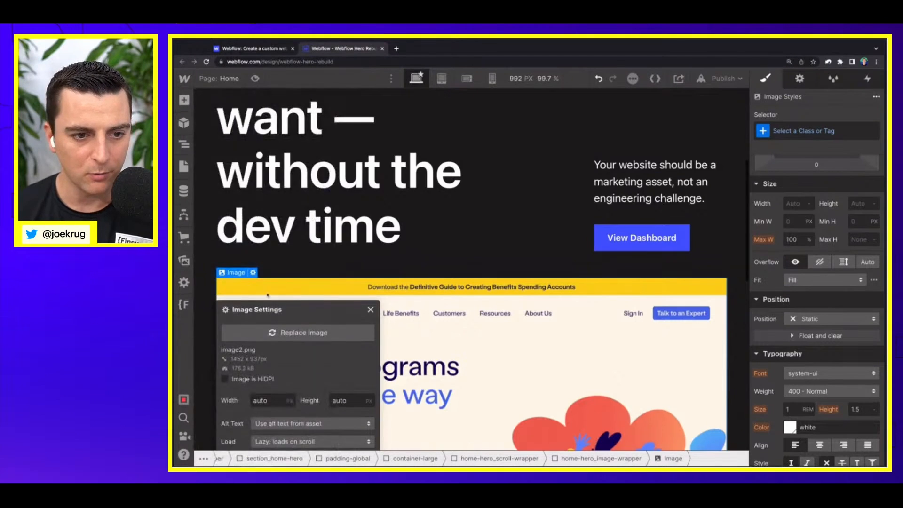
click(371, 310)
Step: Give the new image inside home-hero_image-wrapper the class home-hero_image
key(z)
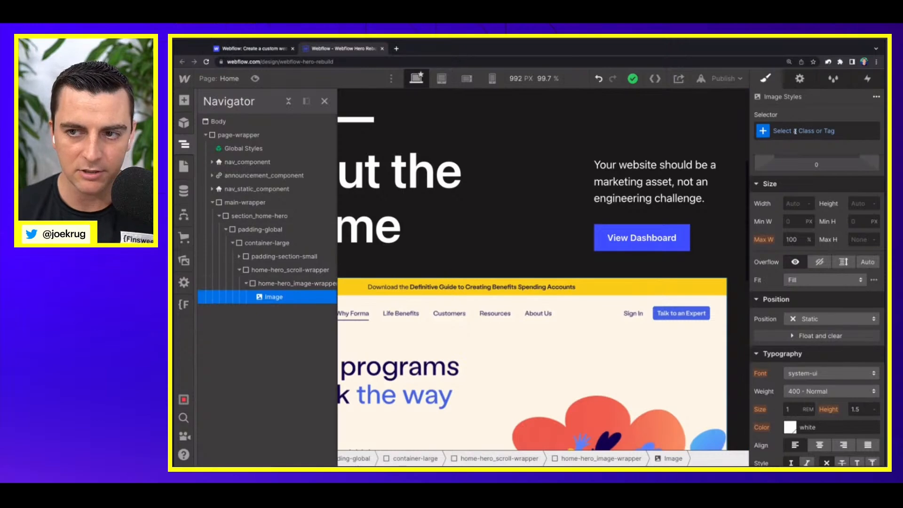
key(ctrl+plus)
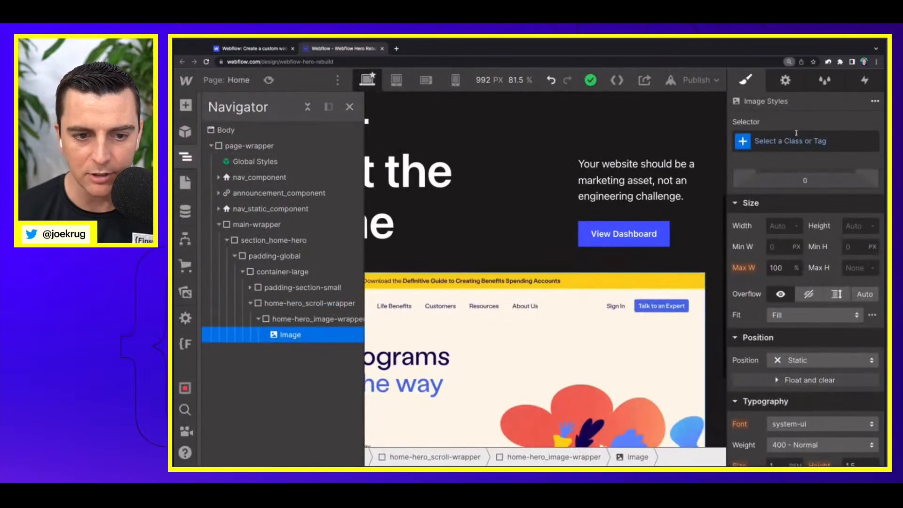
click(793, 141)
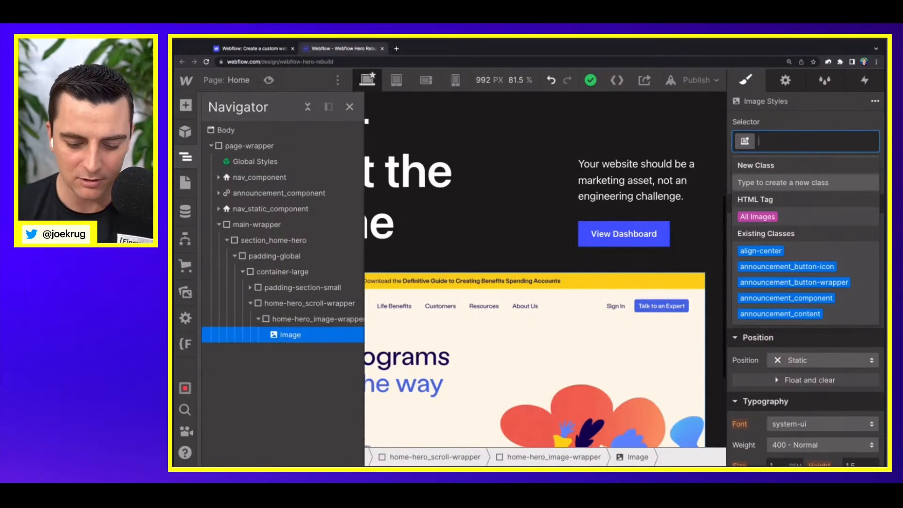
text(home-)
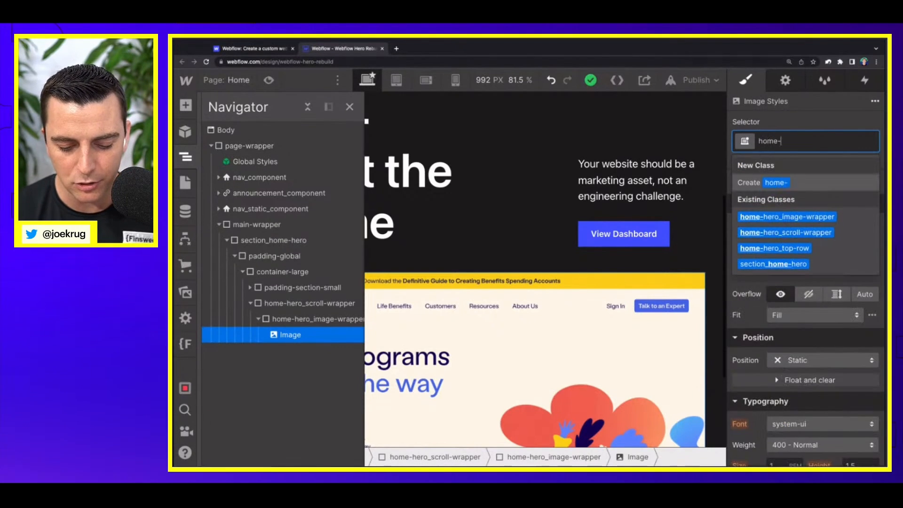
text(hero_)
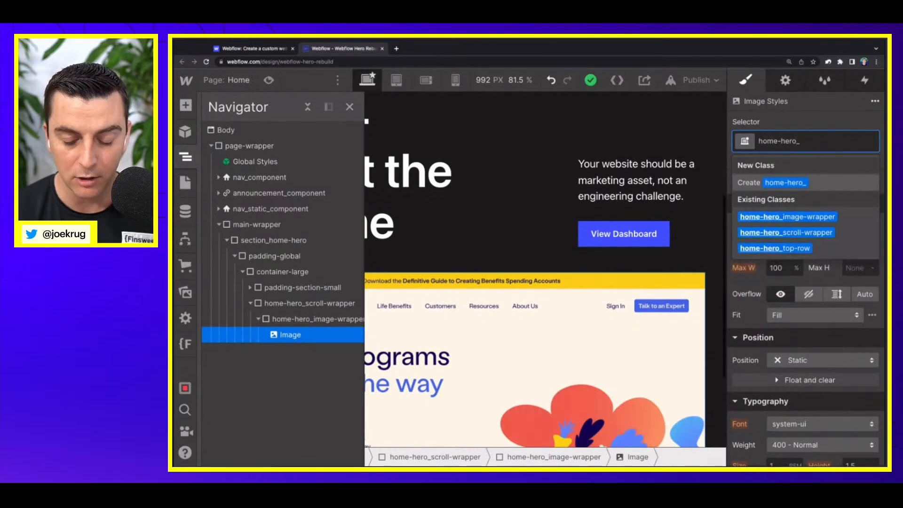
text(image)
key(Return)
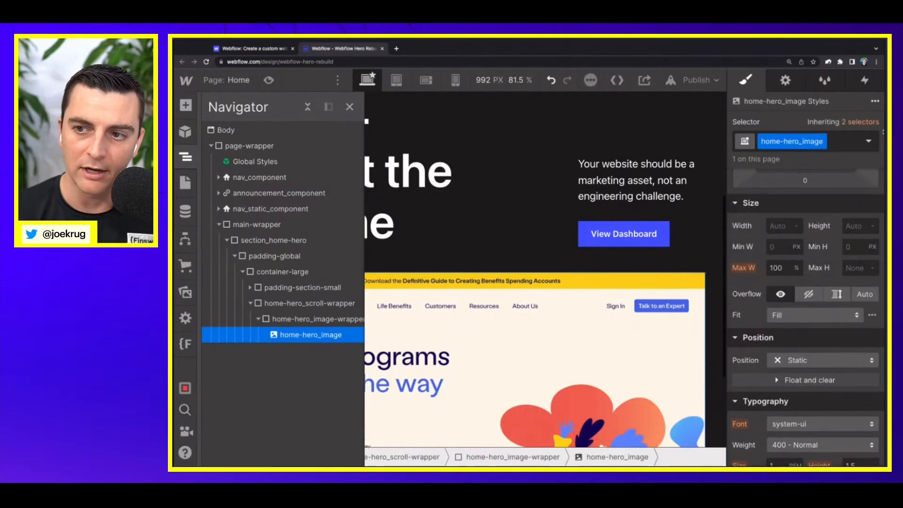
Step: Try adding the combo class is-first to the home-hero_image element and check the available interaction triggers
click(842, 141)
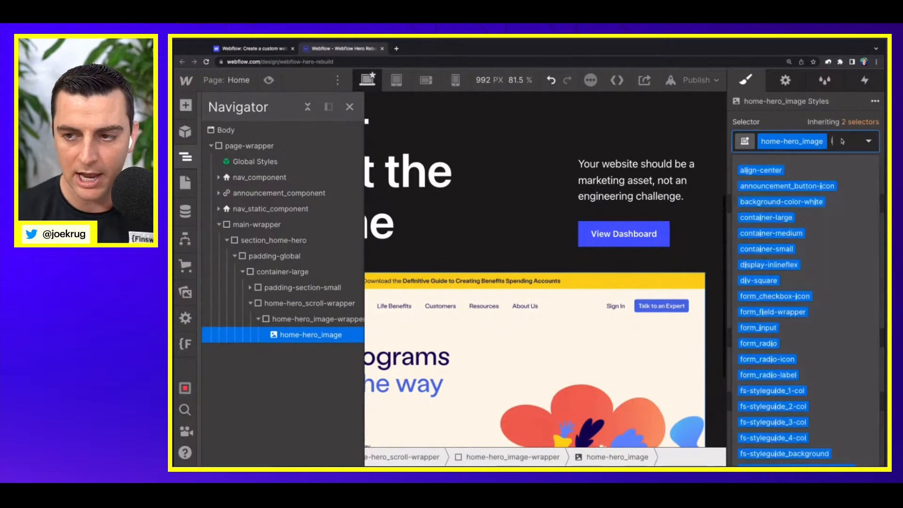
text(is-)
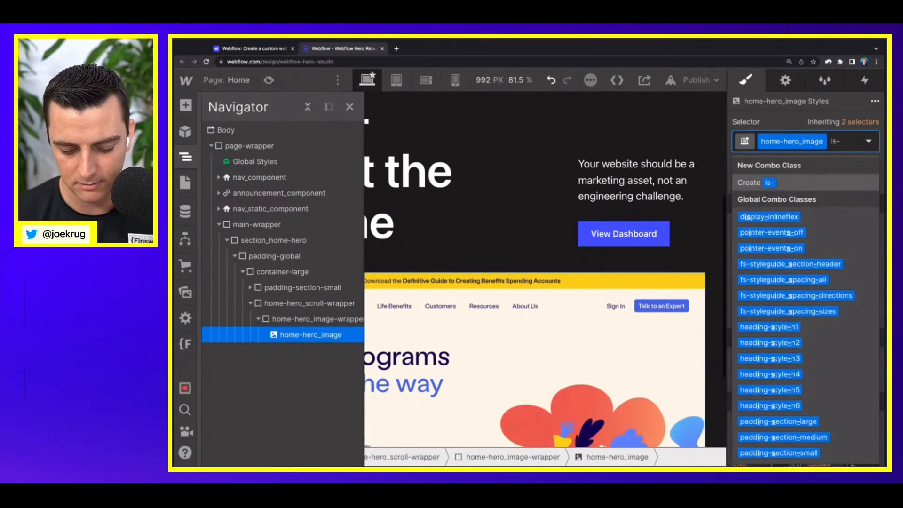
text(1)
key(BackSpace)
text(first)
key(Return)
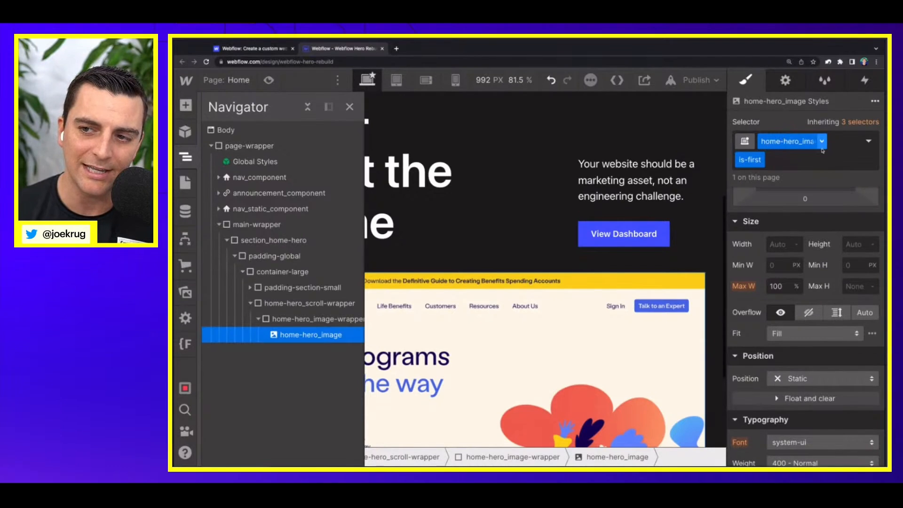
click(869, 81)
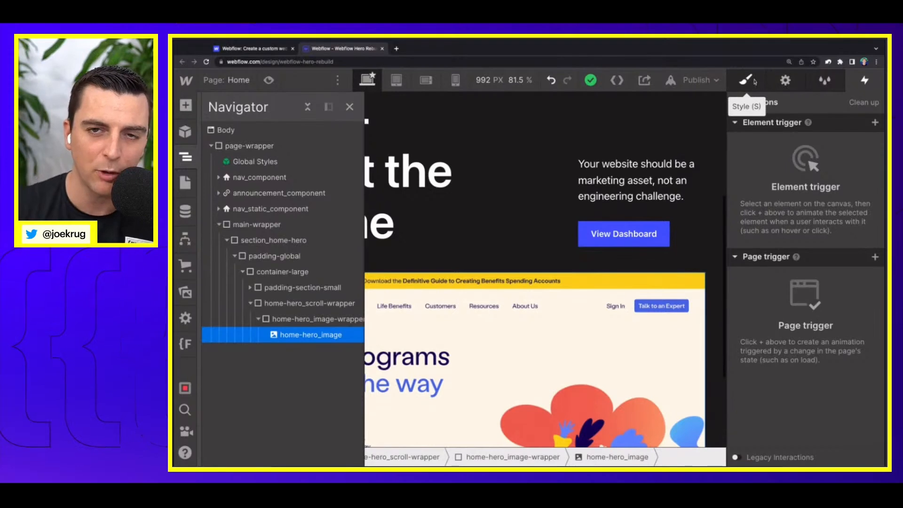
key(s)
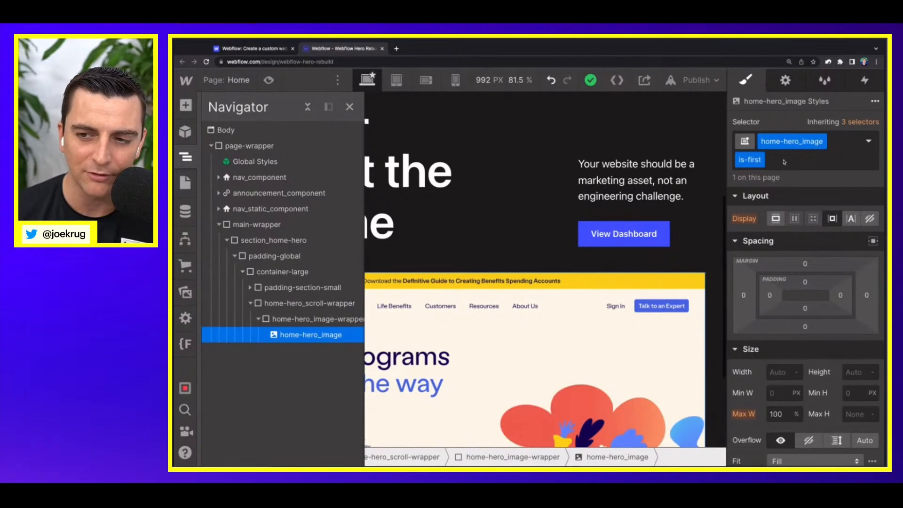
Step: Remove the is-first combo class from the image and rename its base class home-hero_image-first
click(829, 143)
key(BackSpace)
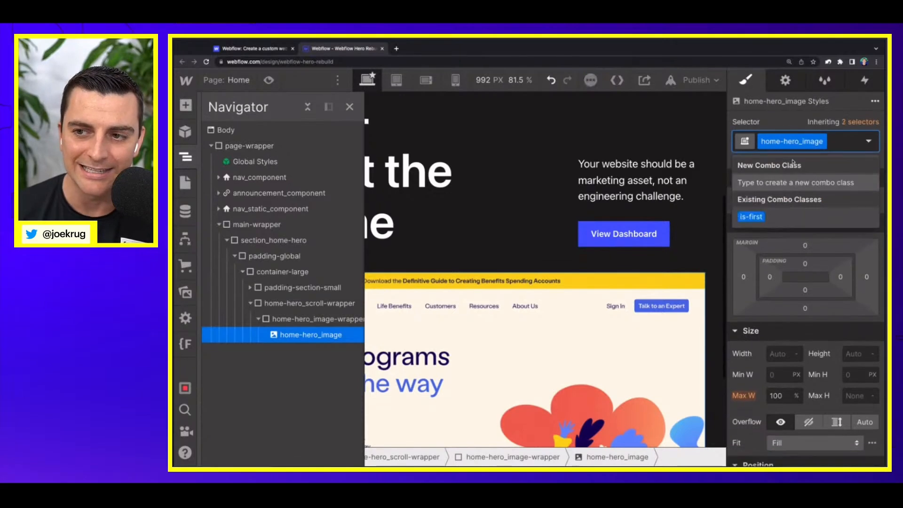
click(826, 142)
click(812, 159)
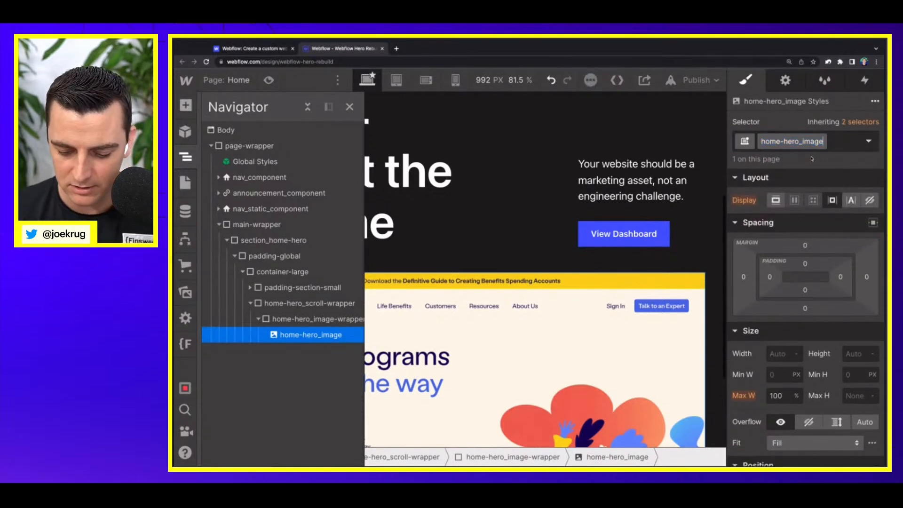
text(-first)
key(Return)
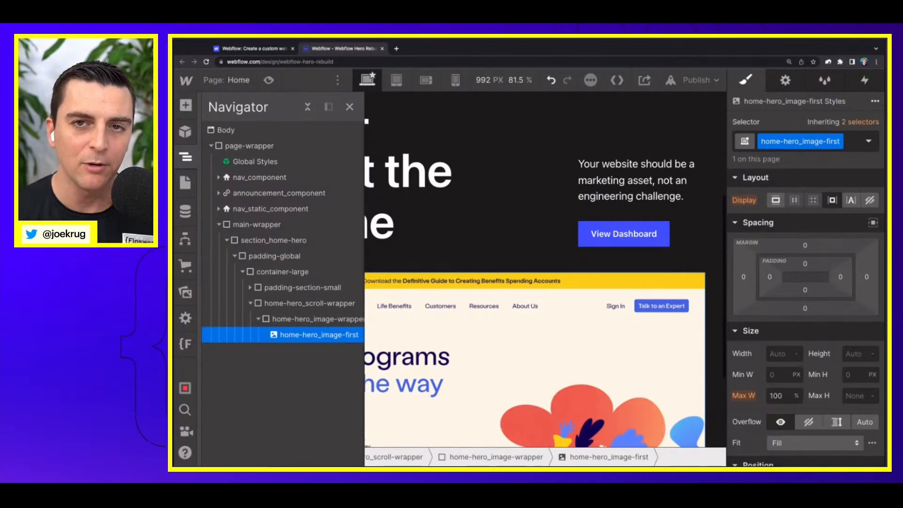
Step: Make two more copies of the home-hero_image-first image inside home-hero_image-wrapper
scroll(278, 299, right, 1)
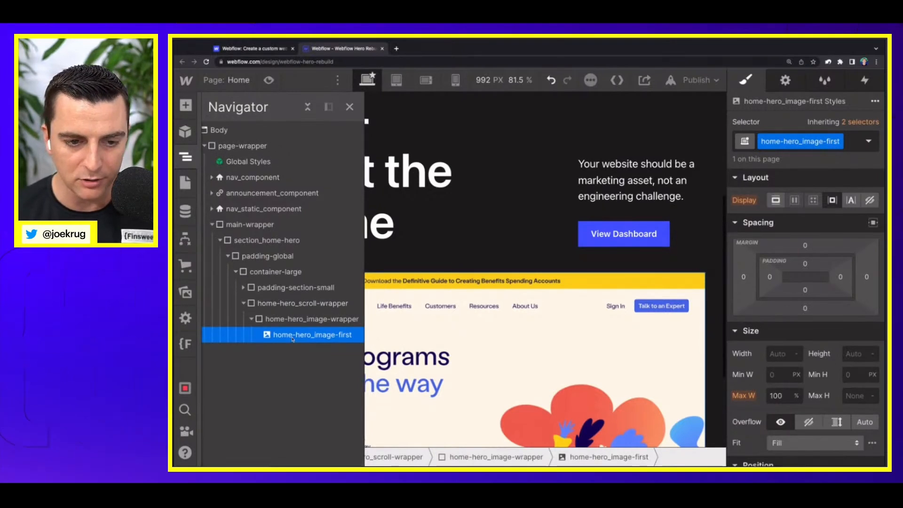
key(Up)
key(super+v)
key(super+v)
Step: Duplicate the class on the middle image and name the copy home-hero_image-second
click(298, 351)
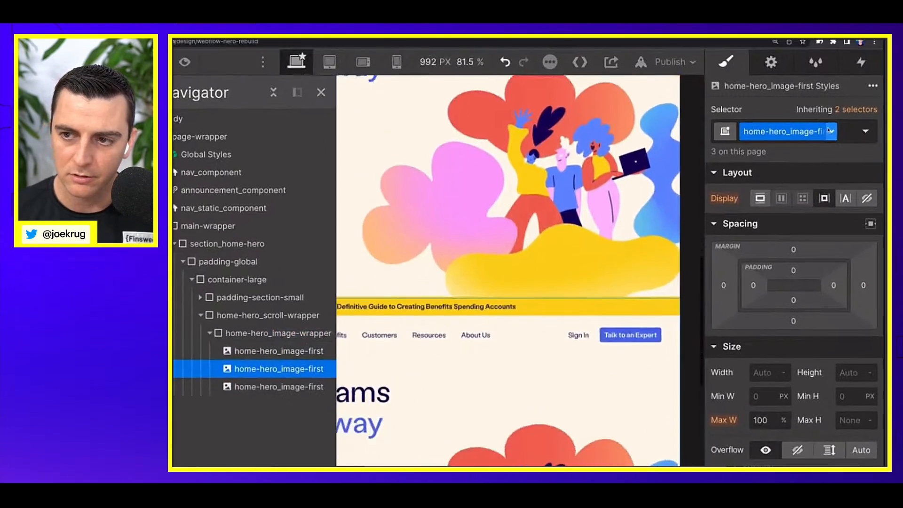
click(830, 131)
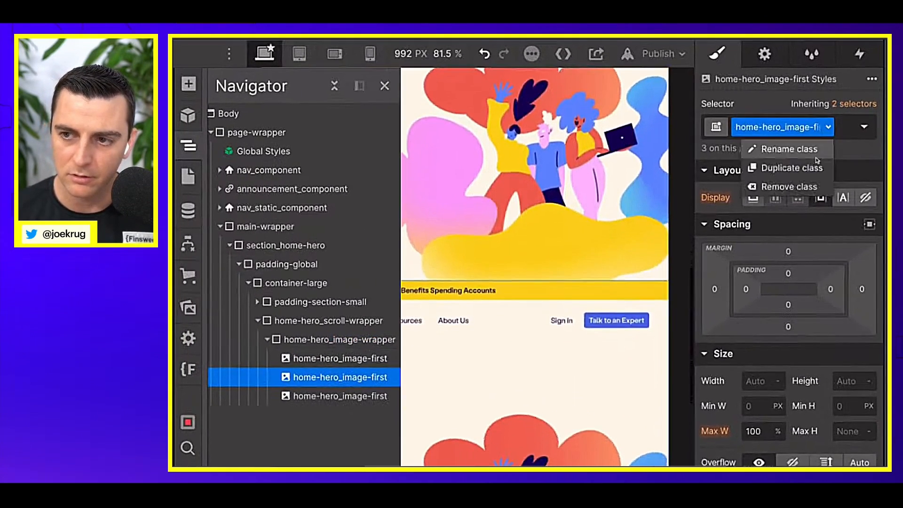
click(818, 171)
key(Right)
key(BackSpace)
key(BackSpace)
key(BackSpace)
key(BackSpace)
key(BackSpace)
key(BackSpace)
key(BackSpace)
key(BackSpace)
key(BackSpace)
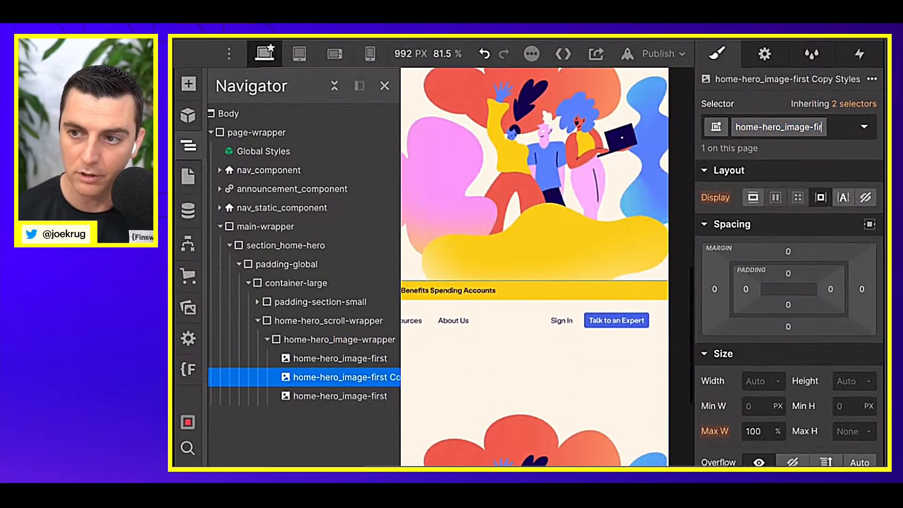
text(second)
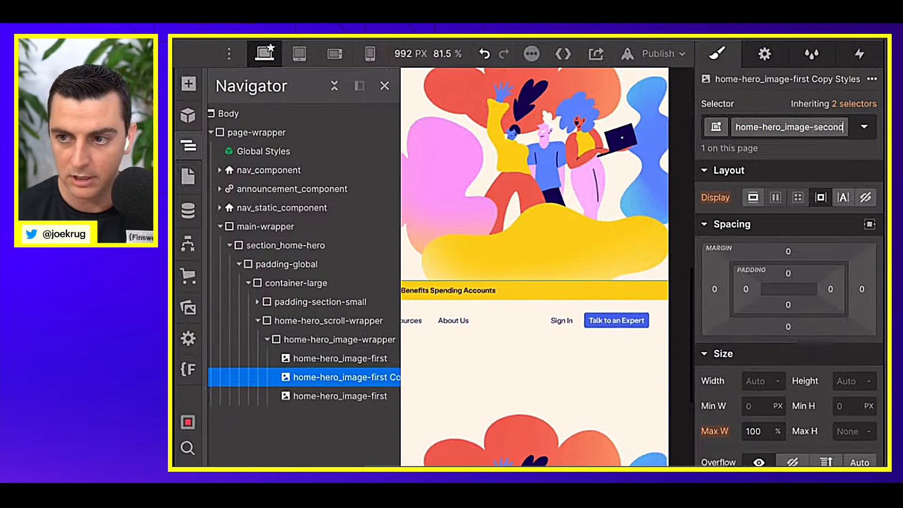
key(Return)
Step: Give the last image in home-hero_image-wrapper its own duplicated class named home-hero_image-third
click(369, 396)
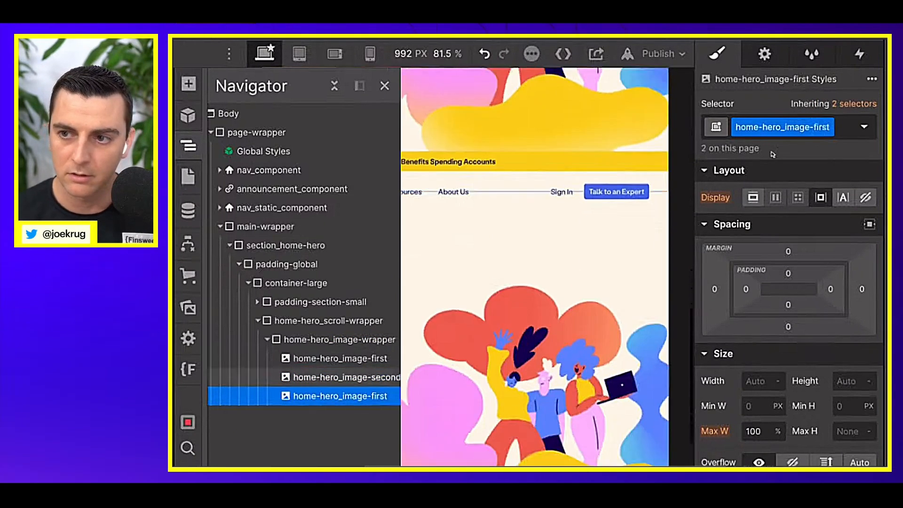
click(828, 127)
click(790, 149)
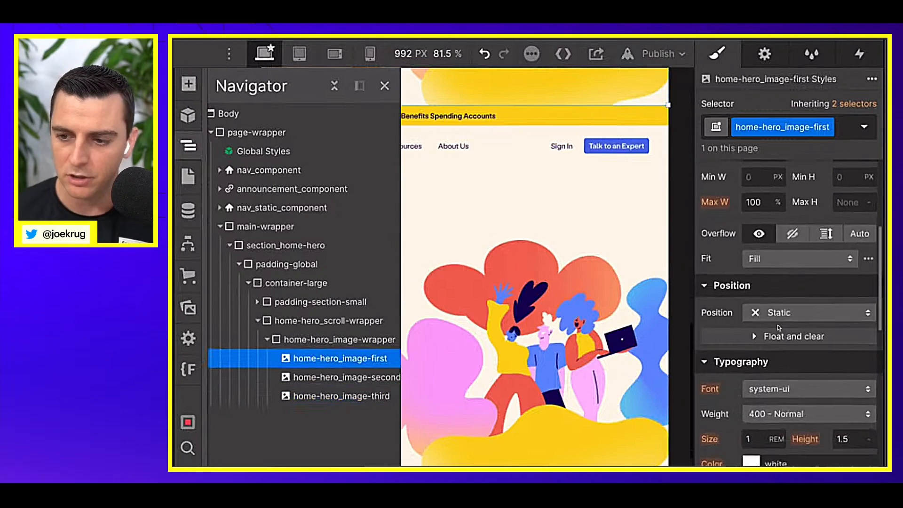
Step: Set the home-hero_image-first image to Absolute position with the Full preset
click(779, 314)
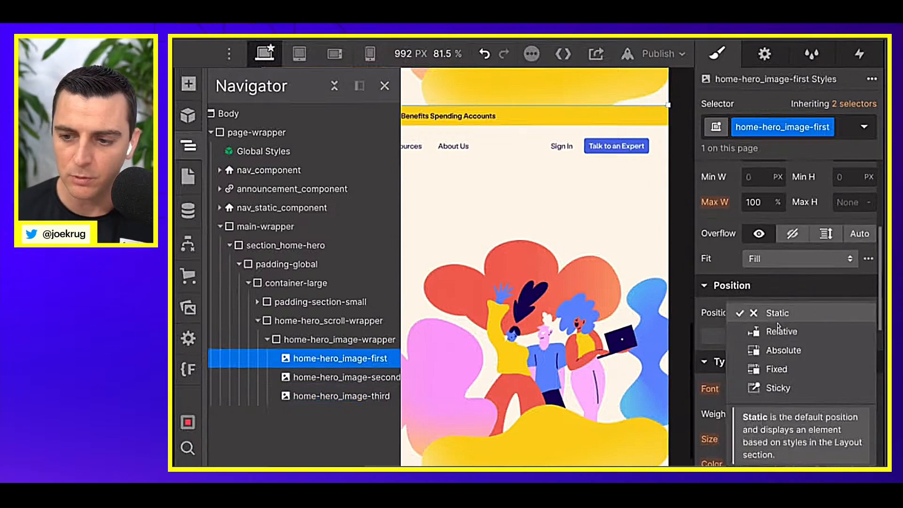
click(787, 349)
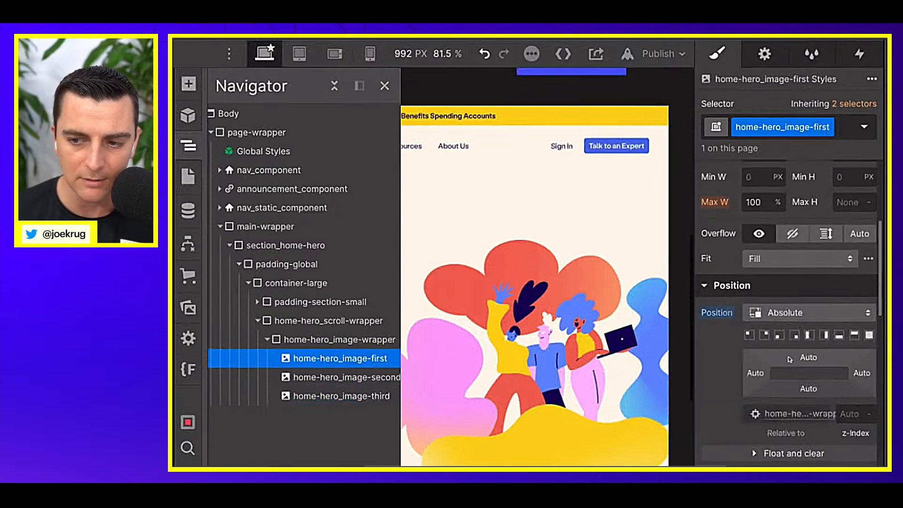
click(869, 335)
Step: Set the home-hero_image-second image to Absolute position with the Full preset
click(338, 377)
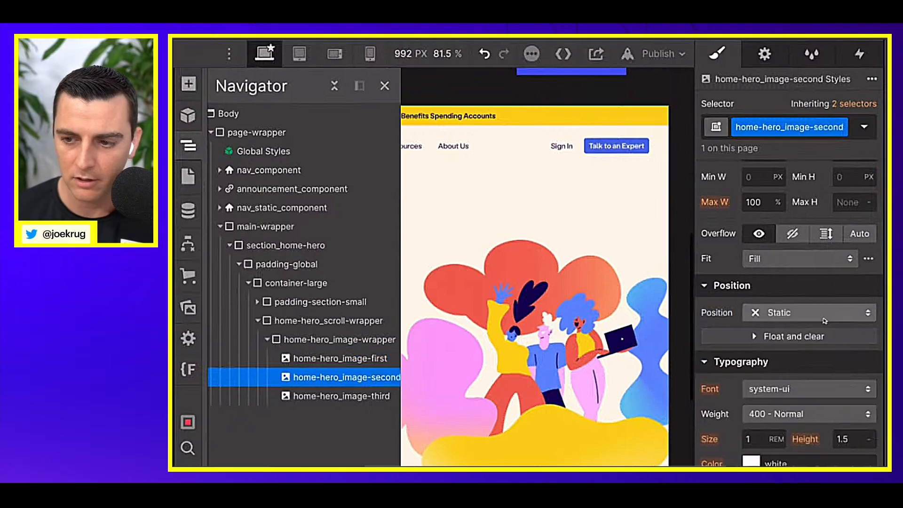
click(809, 312)
click(822, 354)
click(869, 335)
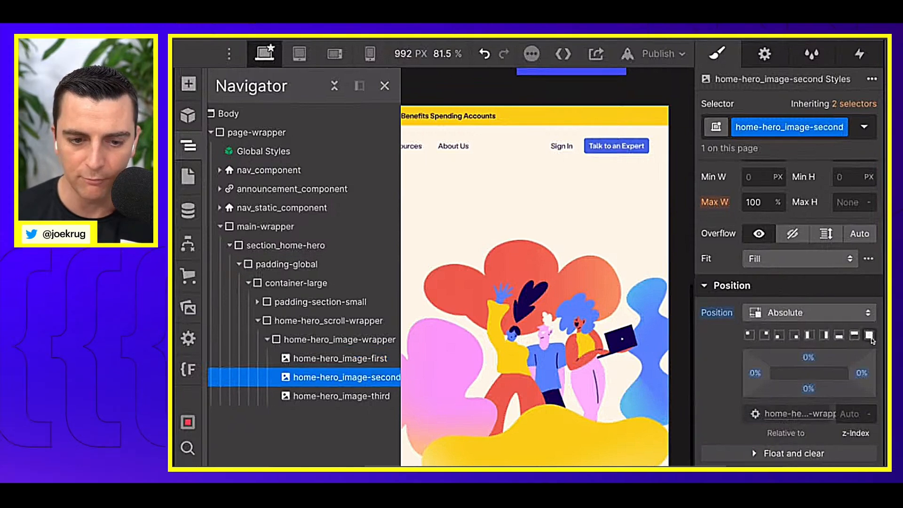
Step: Give the home-hero_image-third image Absolute position with the Full preset
click(374, 396)
click(809, 312)
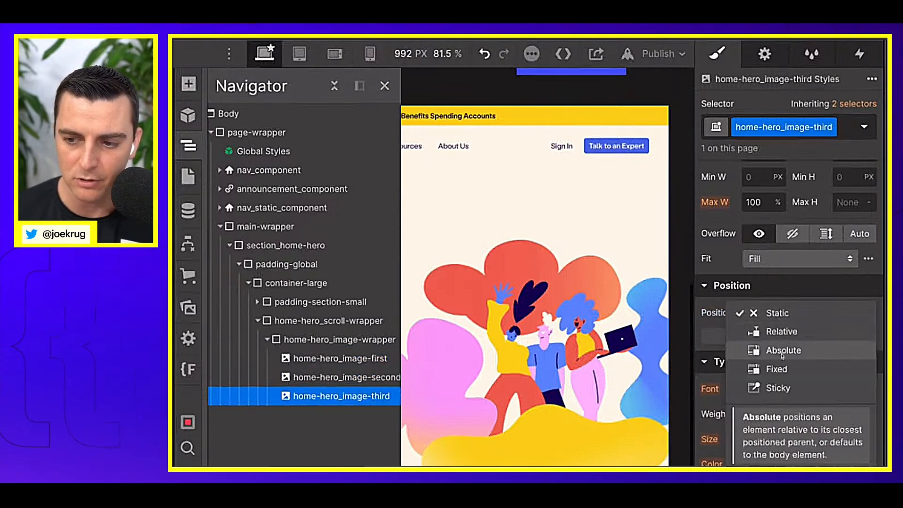
click(809, 349)
click(869, 335)
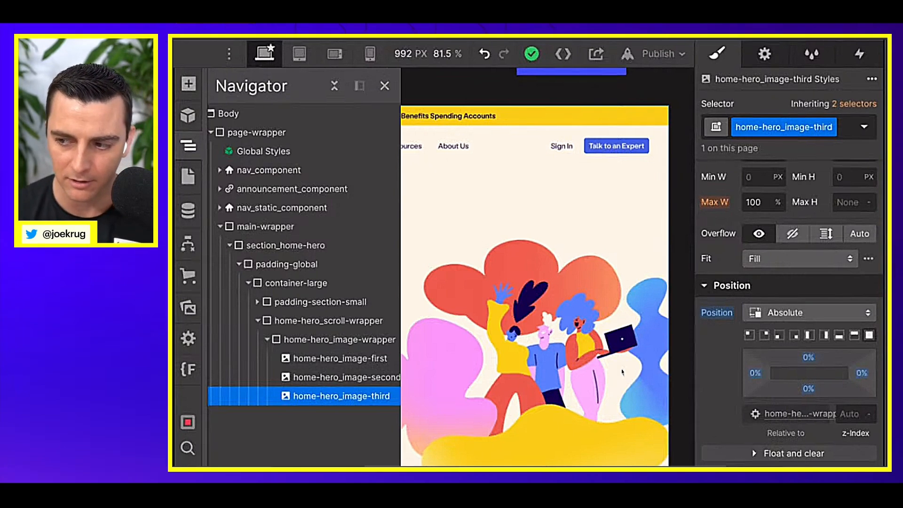
Step: Set the z-index of home-hero_image-first to 3
click(315, 358)
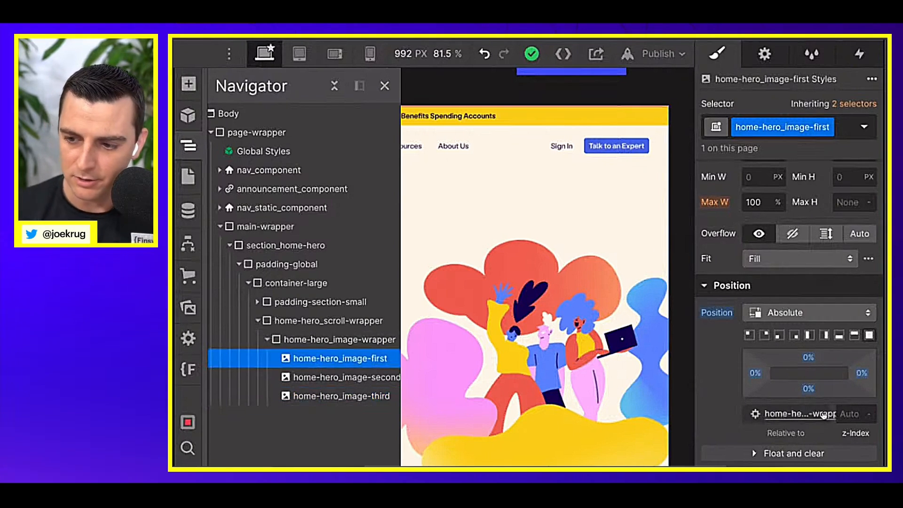
click(852, 416)
text(3)
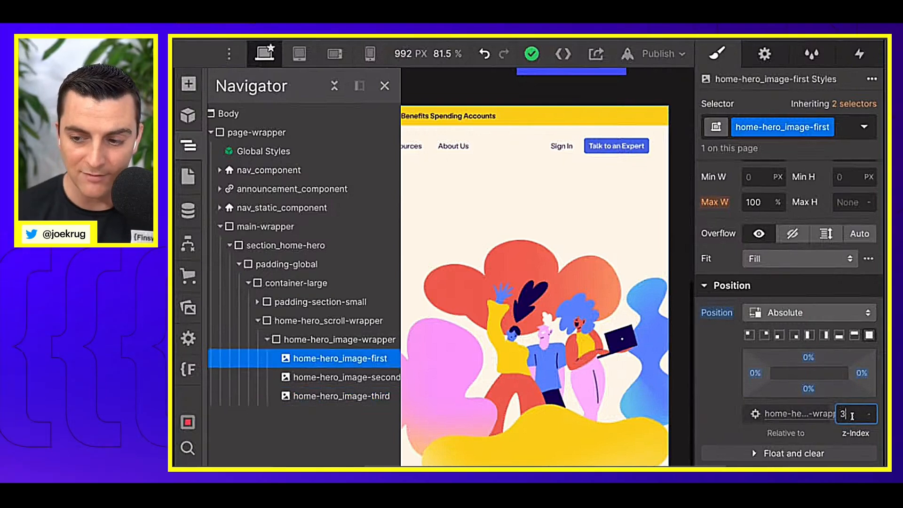
Step: Set the z-index of home-hero_image-second to 2 and of home-hero_image-third to 1
click(329, 377)
click(854, 415)
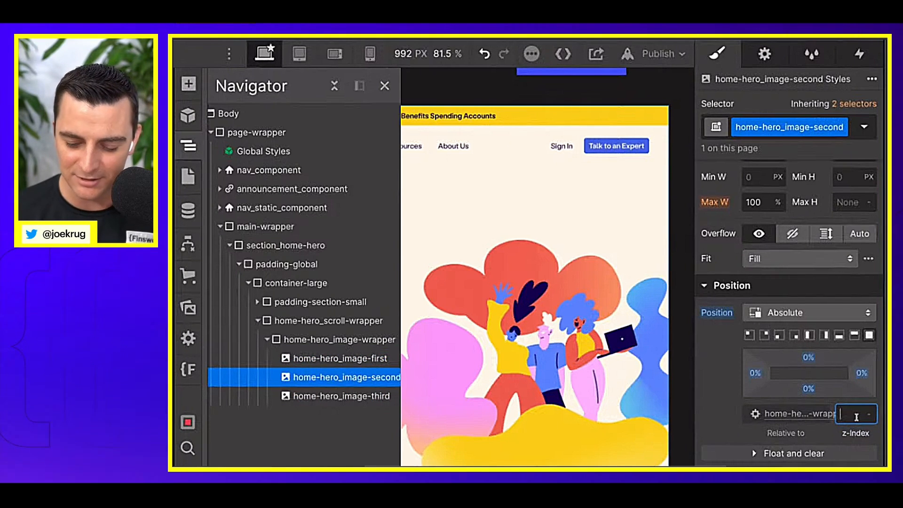
text(2)
click(341, 396)
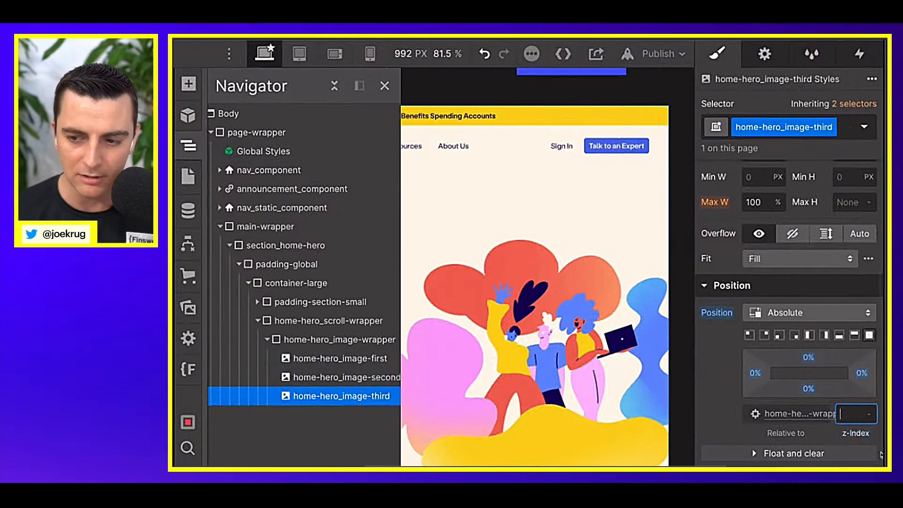
key(Return)
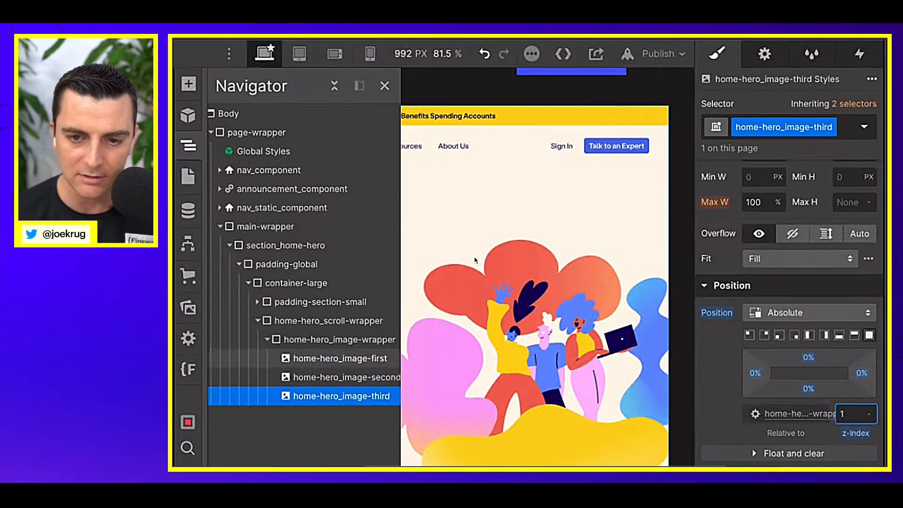
click(348, 379)
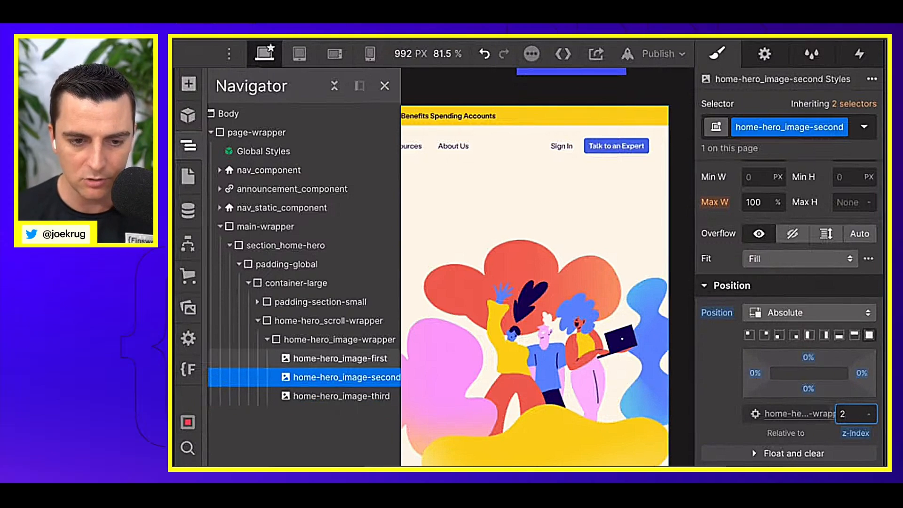
click(377, 353)
Step: Replace the picture in home-hero_image-second with image3.png from the site's assets
click(188, 144)
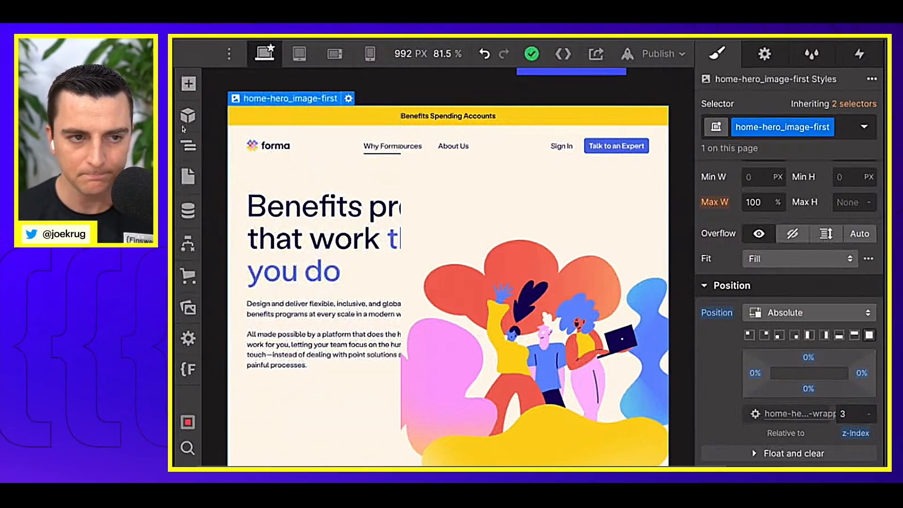
click(188, 145)
click(302, 382)
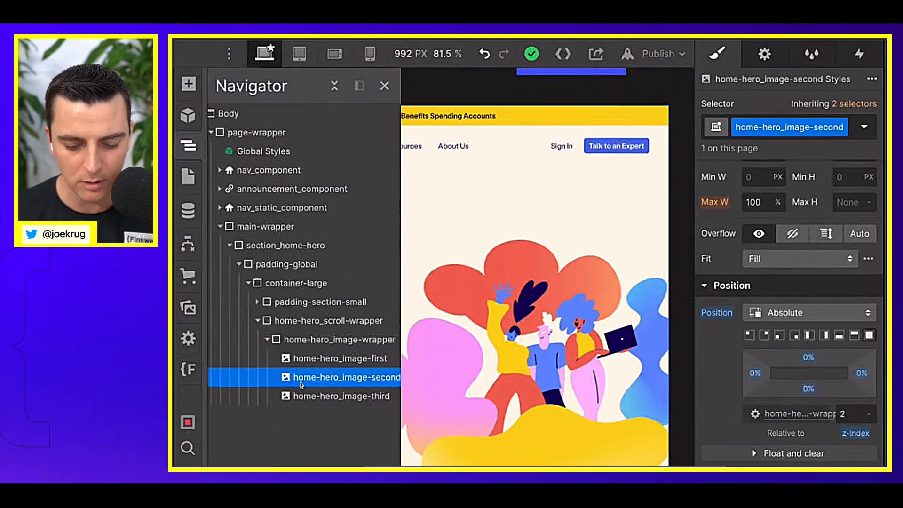
key(j)
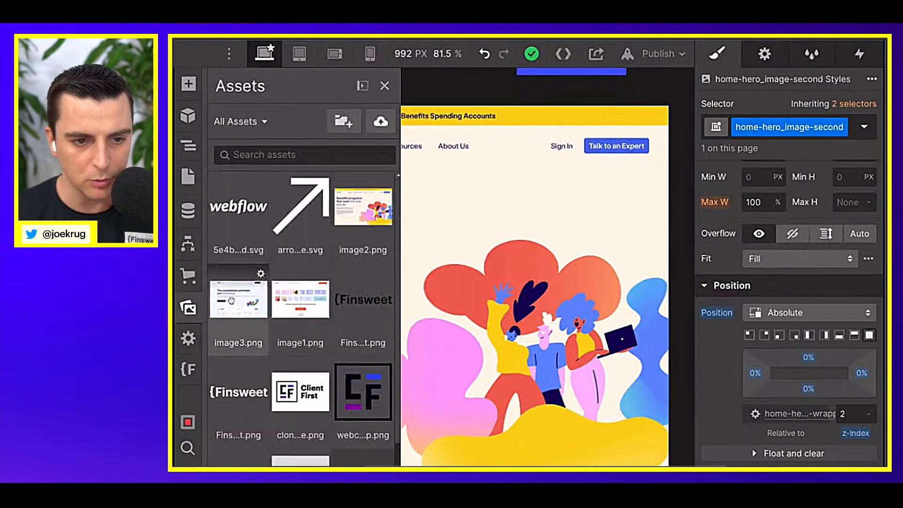
click(188, 145)
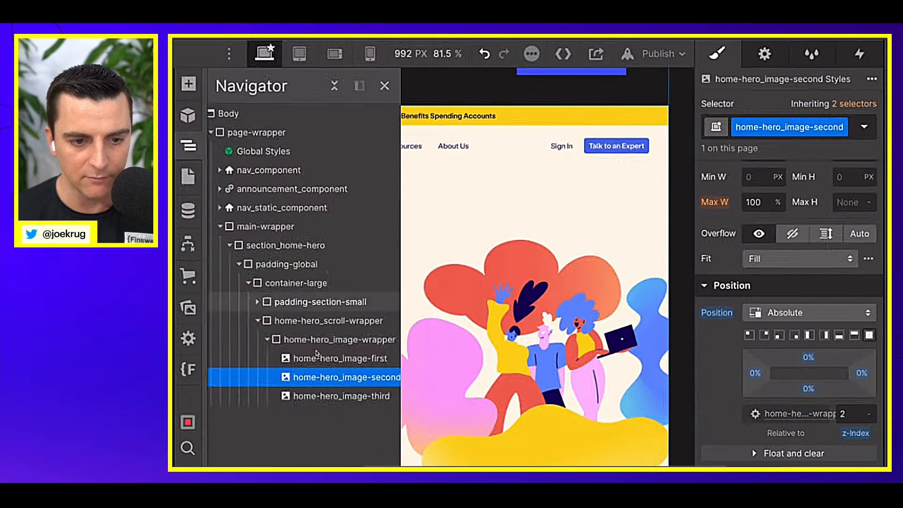
Step: Replace the picture in home-hero_image-third with a different one from the site's assets
click(317, 397)
key(j)
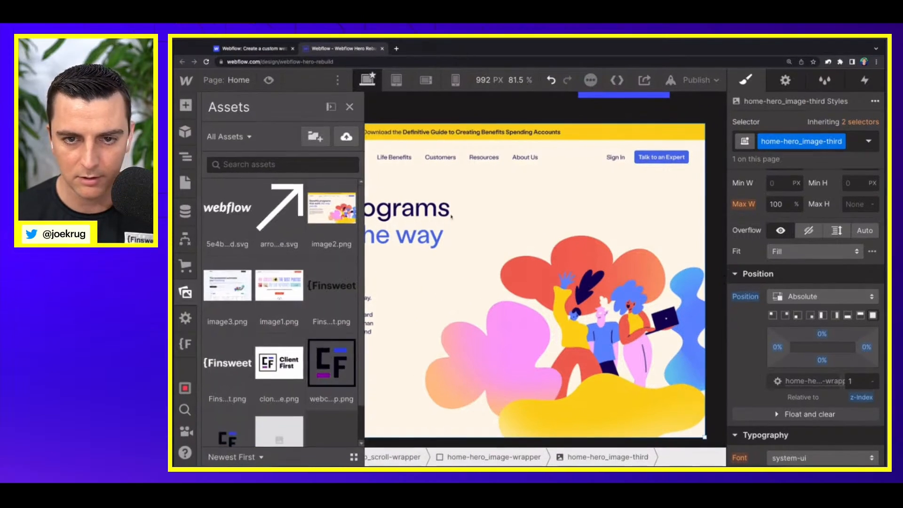
Step: Try a 63% top offset on the home-hero_image-second image and undo it
click(450, 216)
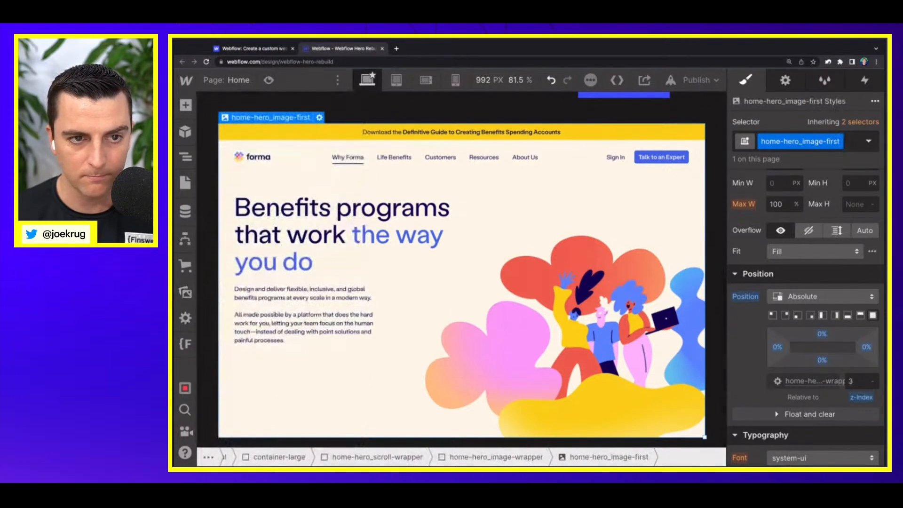
key(Right)
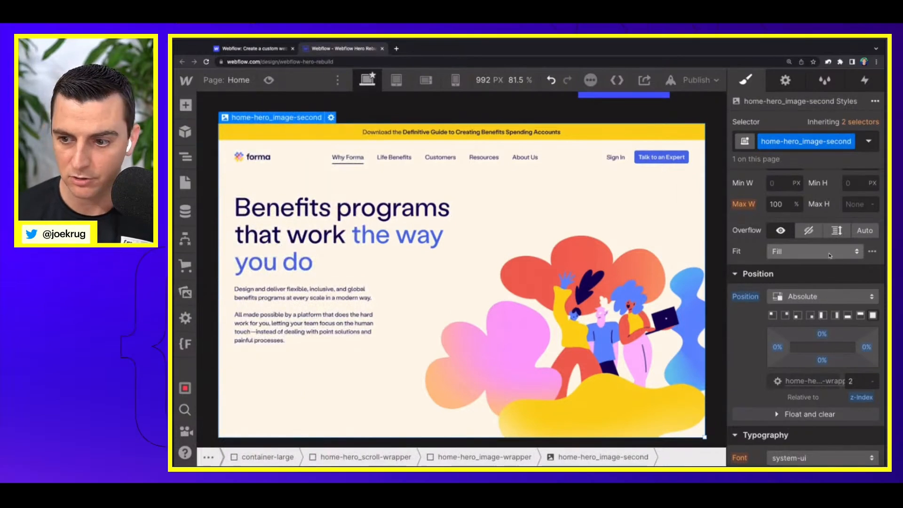
drag(823, 333, 823, 334)
scroll(634, 334, down, 2)
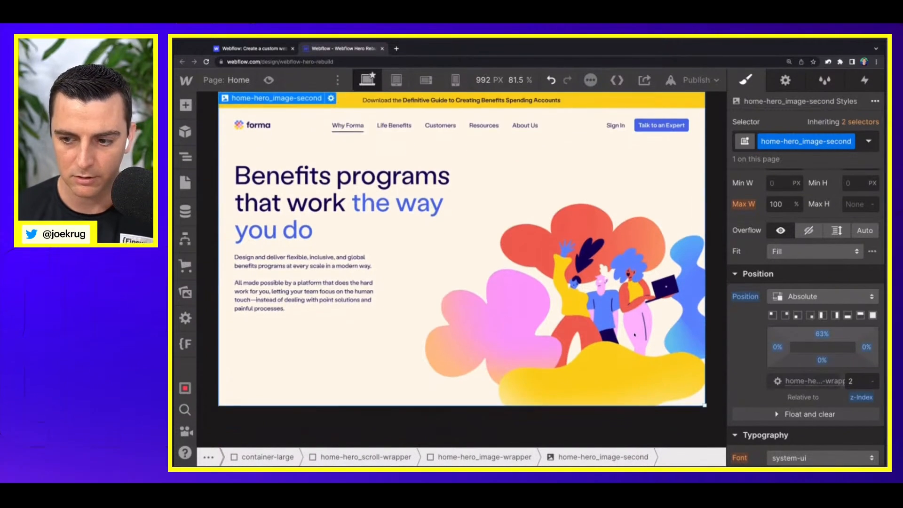
key(super+z)
Step: Try a 52 px top margin on home-hero_image-second to check the image stacking, and reset the margin
scroll(832, 274, up, 4)
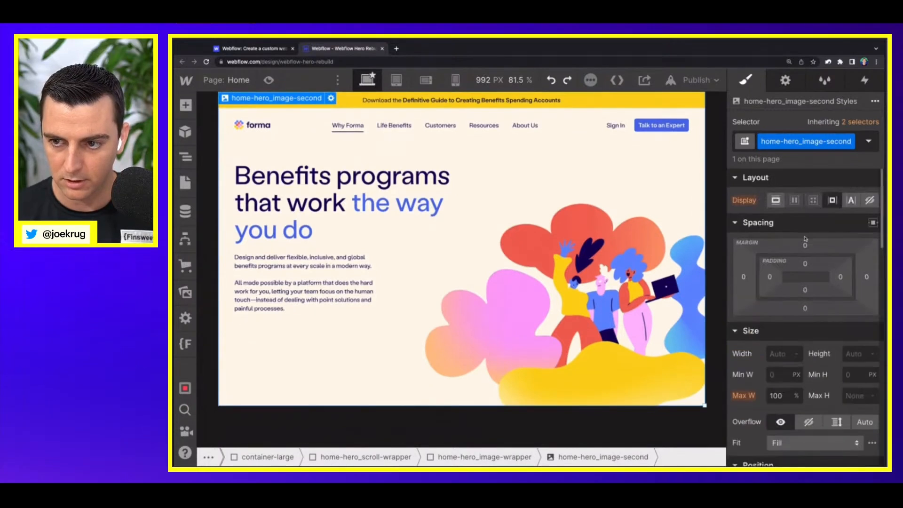
mouse_move(804, 245)
mouse_down()
mouse_move(805, 234)
mouse_move(805, 254)
mouse_move(803, 245)
mouse_up()
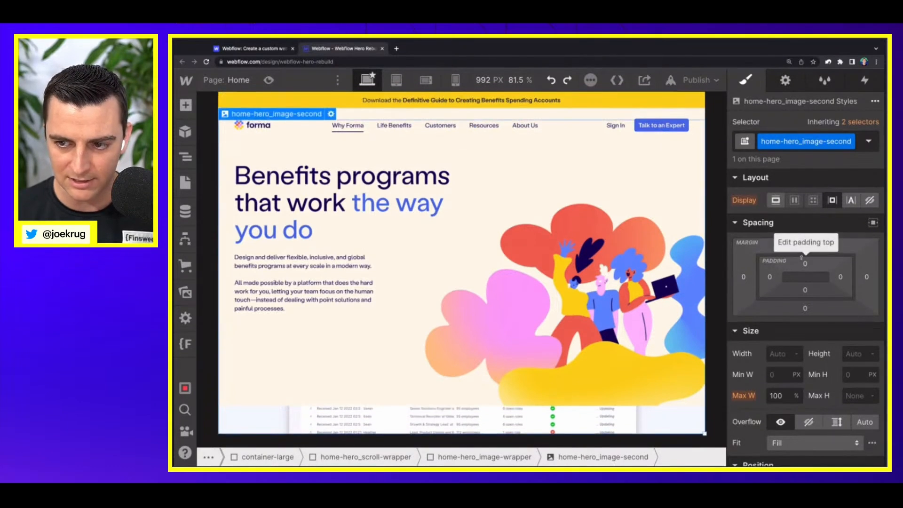
click(804, 245)
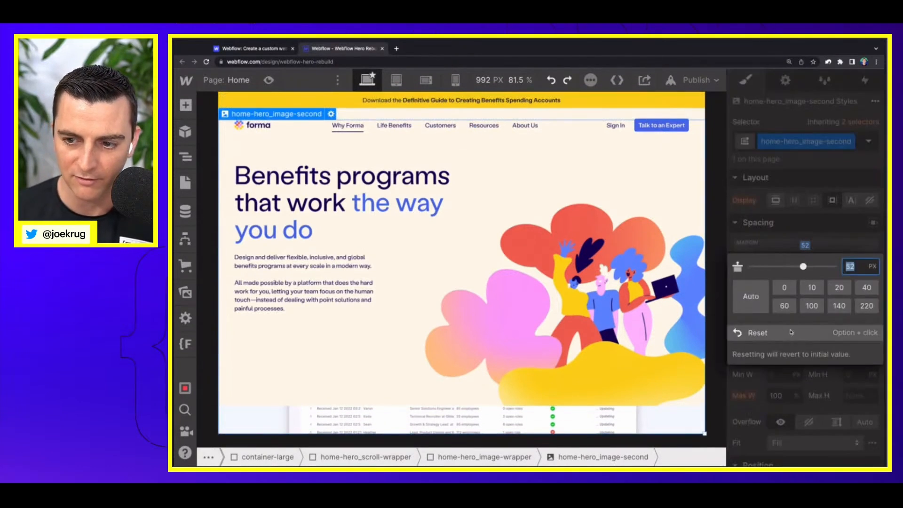
click(789, 335)
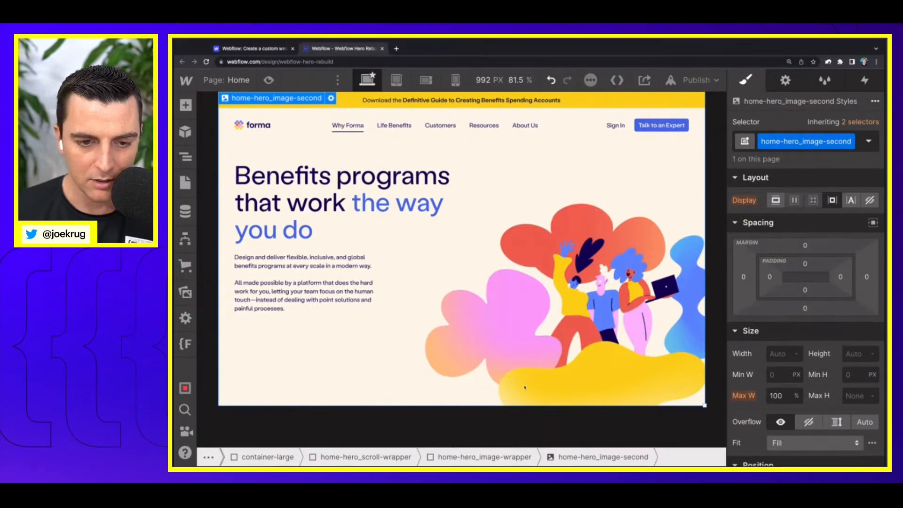
Step: Increase the bottom padding of page-wrapper to 217vh to give the page more scroll room
click(255, 131)
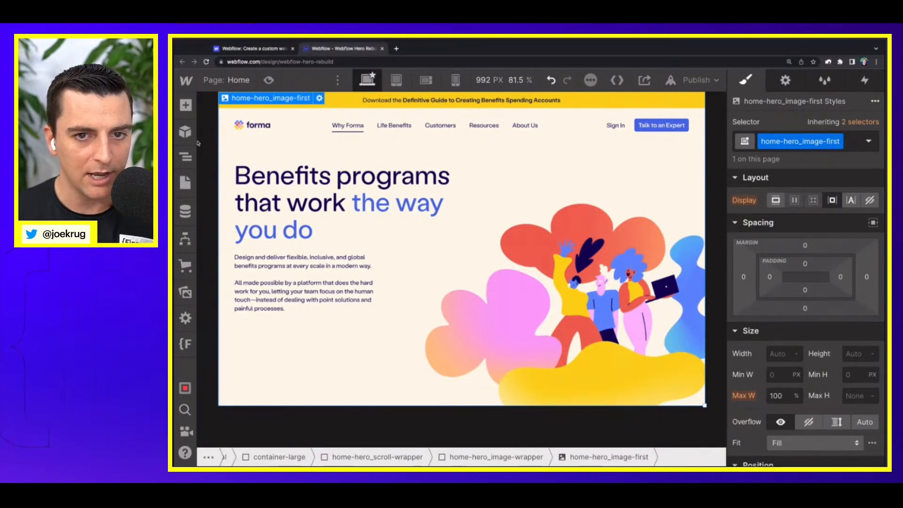
scroll(414, 182, up, 5)
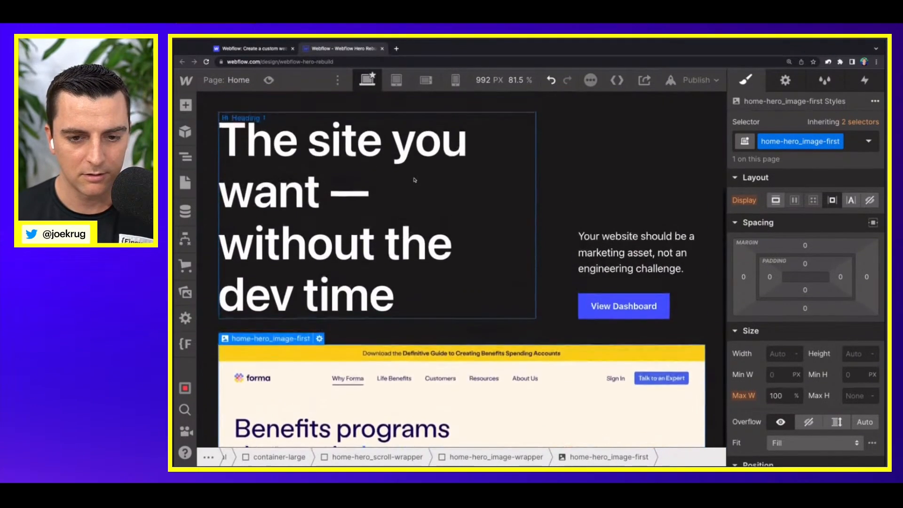
scroll(415, 180, down, 5)
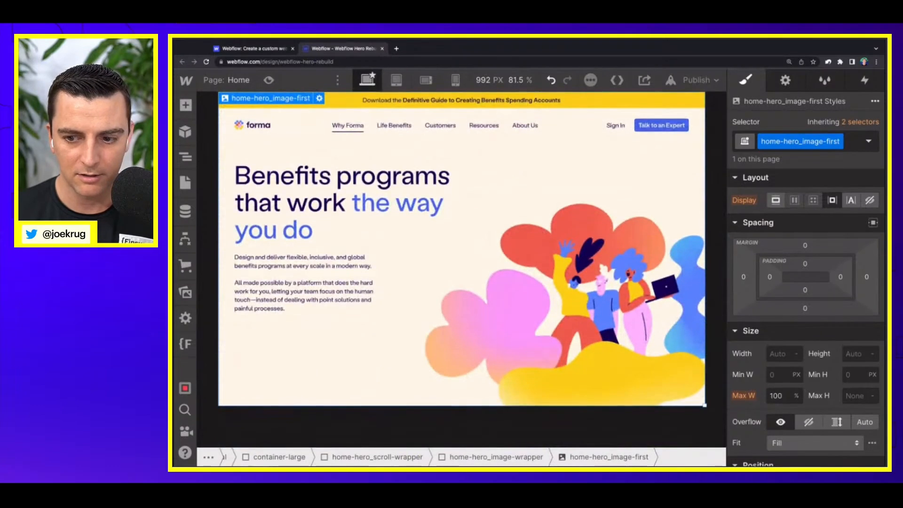
click(277, 428)
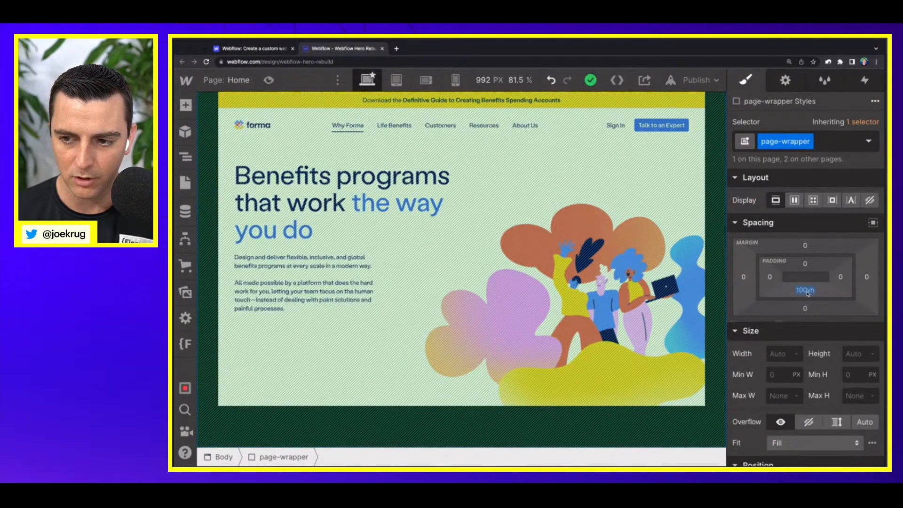
drag(807, 293, 807, 252)
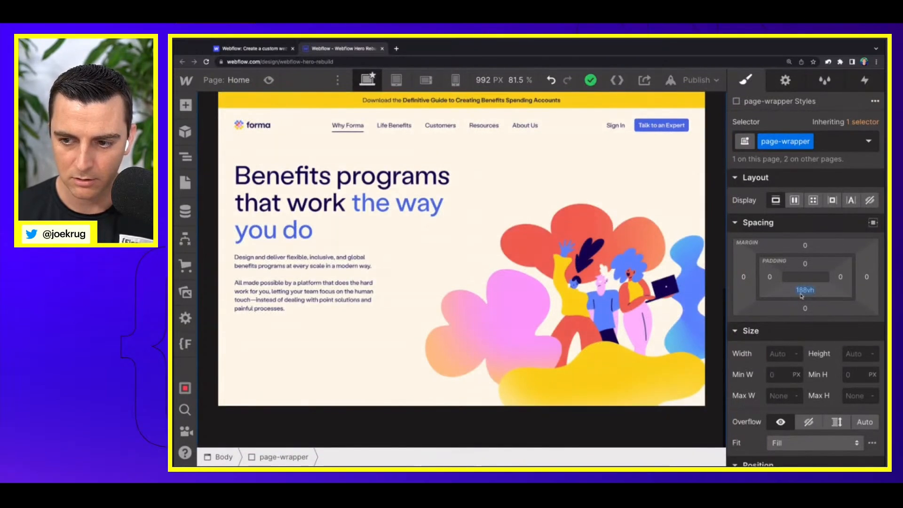
drag(801, 296, 802, 282)
scroll(598, 266, down, 10)
scroll(599, 266, up, 8)
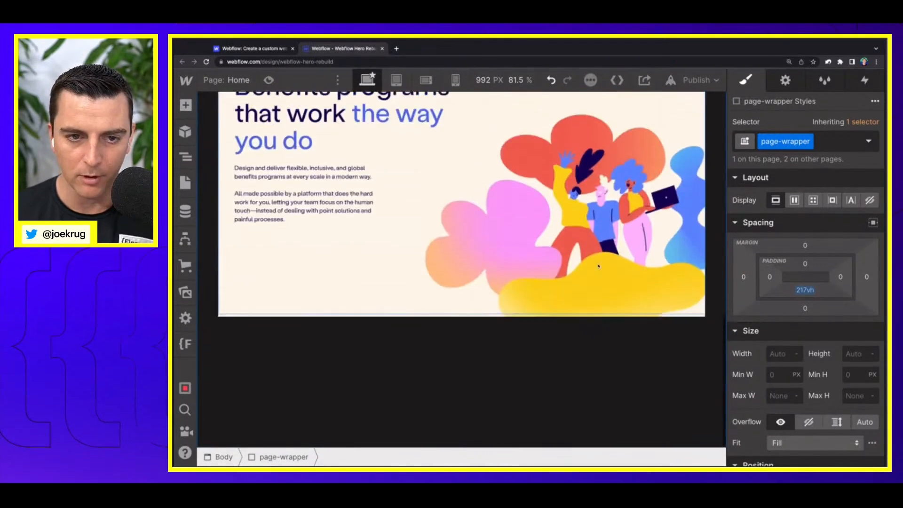
scroll(599, 266, up, 5)
scroll(376, 210, down, 2)
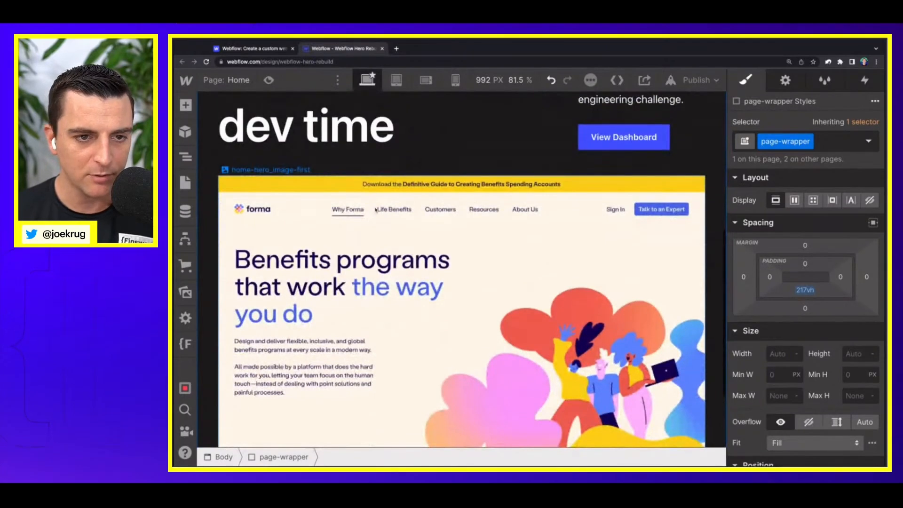
Step: Inspect the position settings of home-hero_image-first inside home-hero_image-wrapper
click(376, 210)
scroll(376, 210, down, 1)
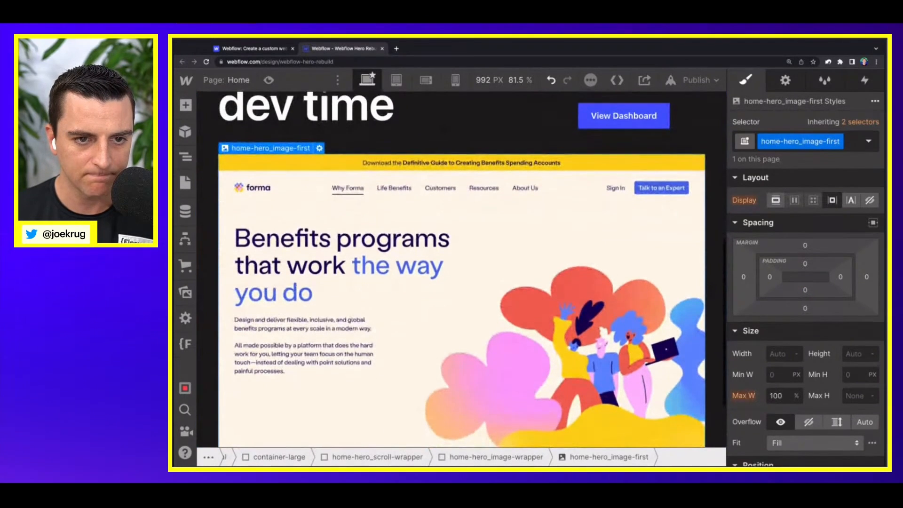
click(319, 209)
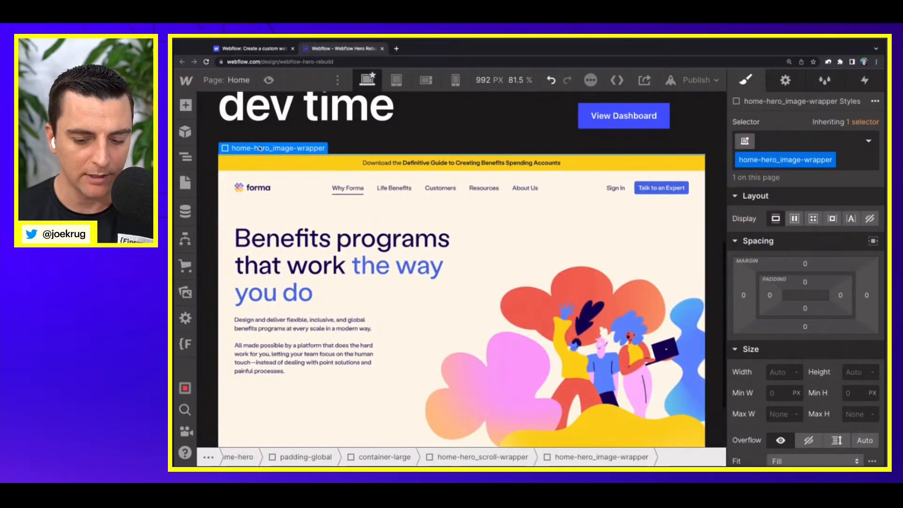
click(317, 253)
scroll(828, 292, down, 4)
scroll(851, 299, down, 1)
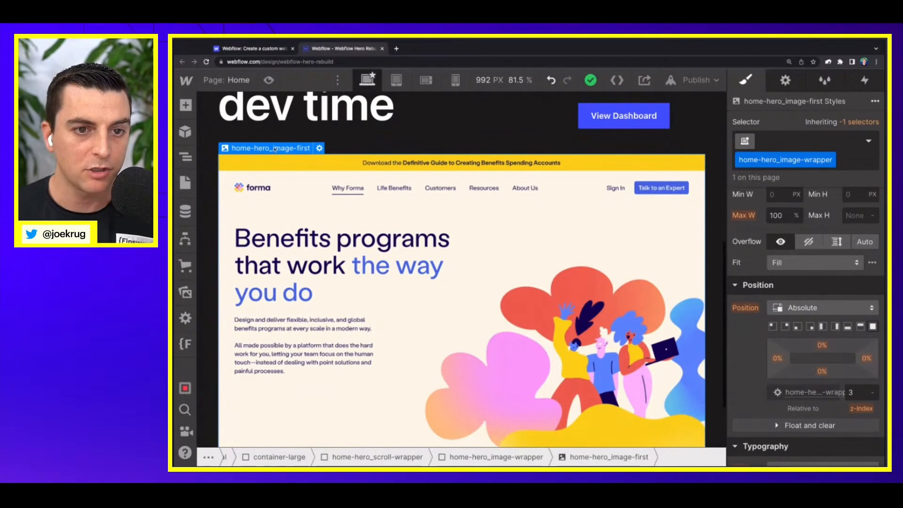
Step: Set the height of home-hero_image-wrapper to 80vh and its overflow to hidden
mouse_move(276, 149)
click(273, 132)
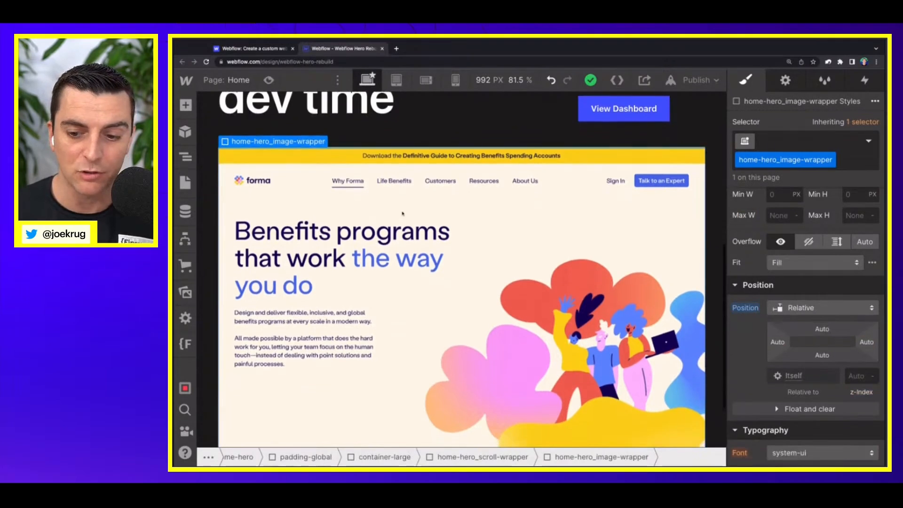
scroll(402, 213, down, 2)
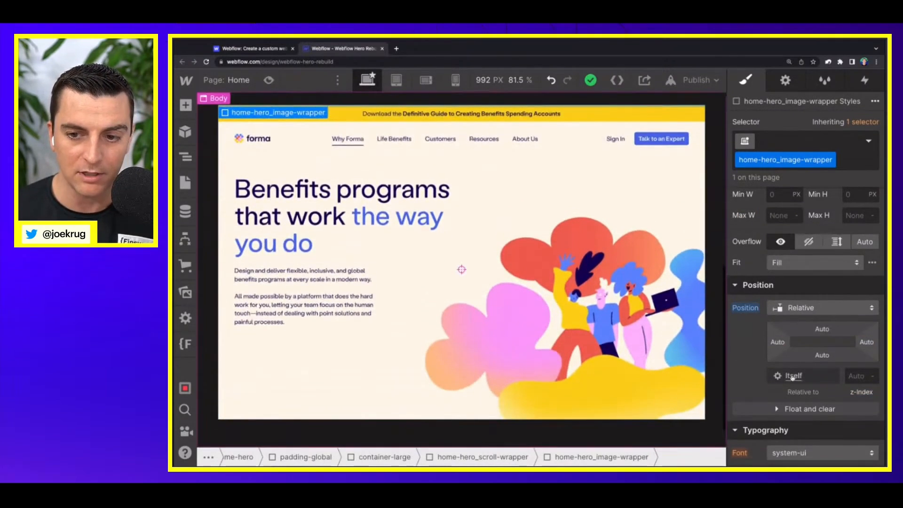
scroll(794, 376, up, 3)
click(858, 246)
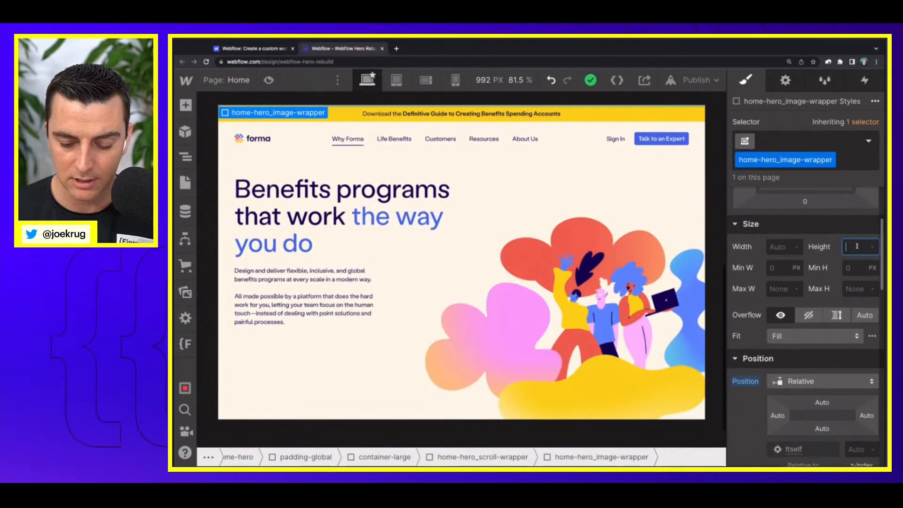
text(80)
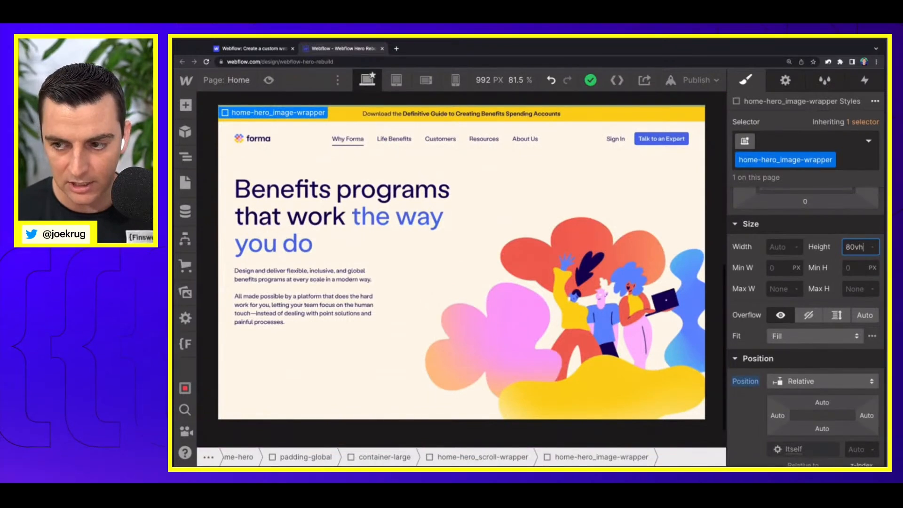
text(vh)
key(Return)
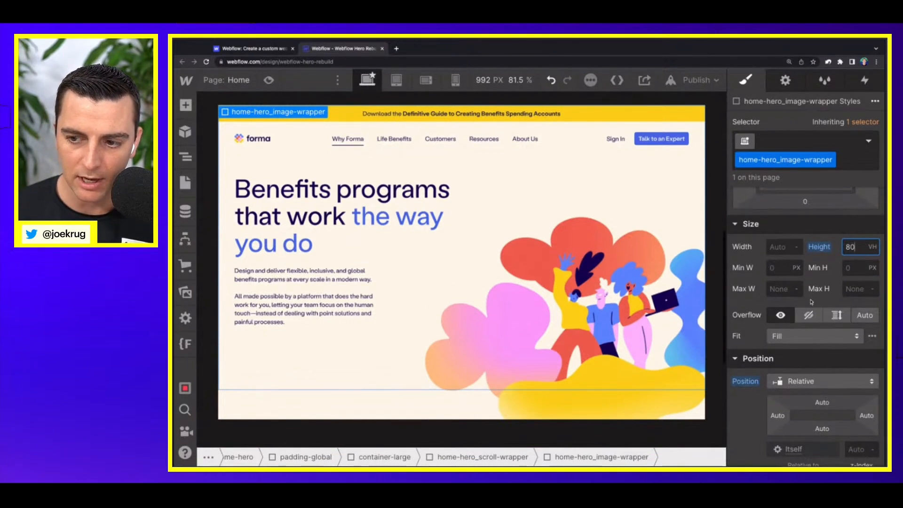
click(809, 316)
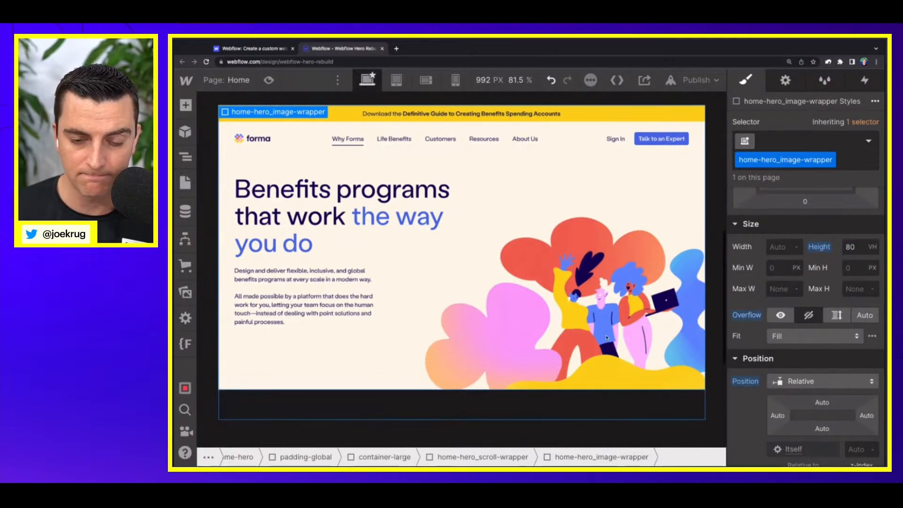
scroll(607, 338, down, 2)
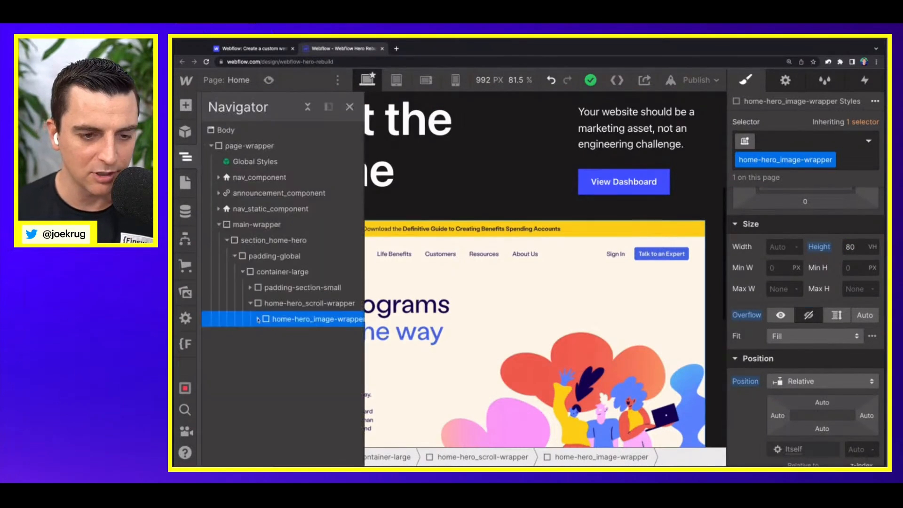
Step: Select home-hero_scroll-wrapper and open its interaction settings
click(273, 307)
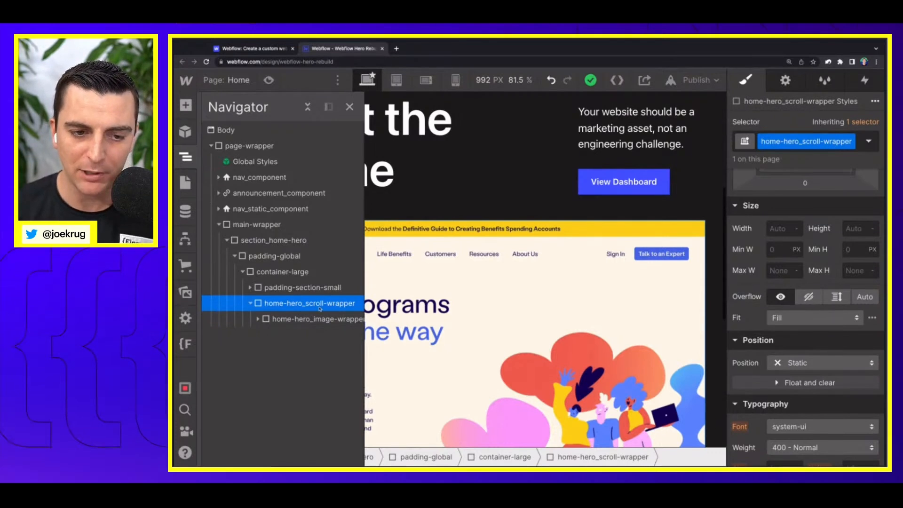
click(866, 81)
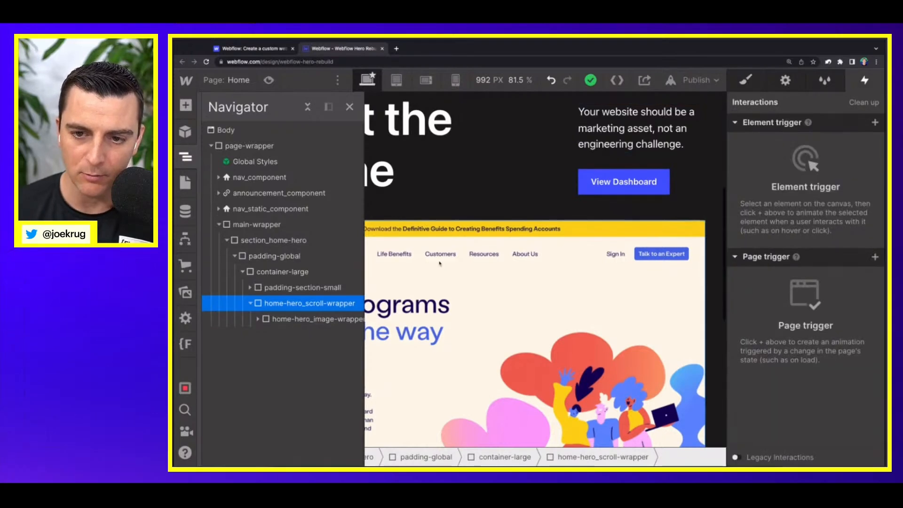
scroll(426, 263, down, 7)
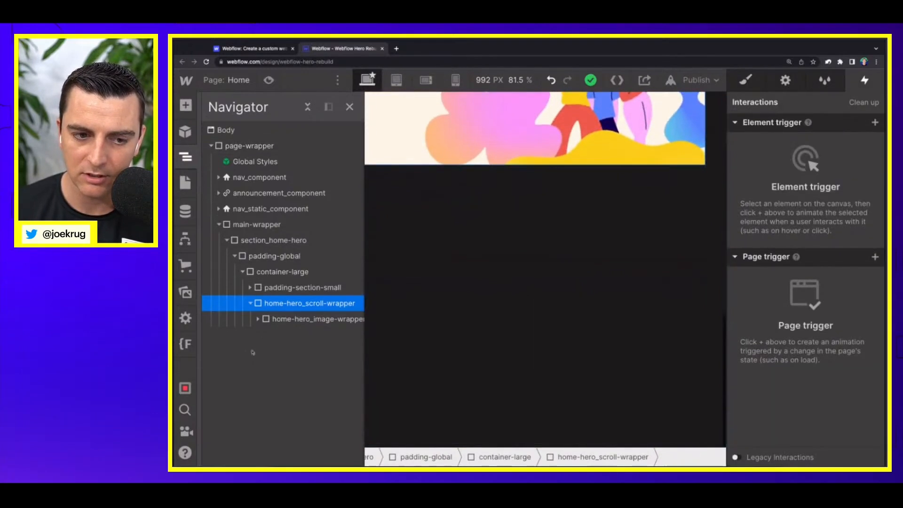
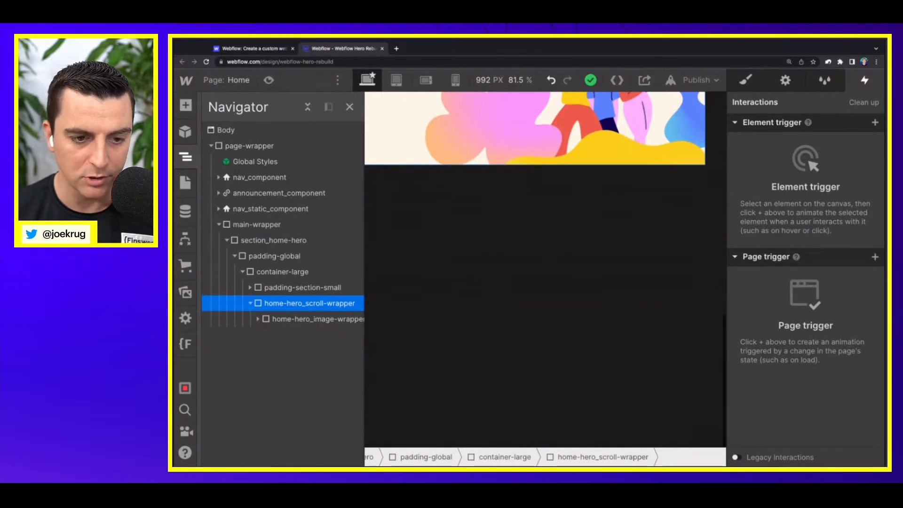
Step: Add a div block inside home-hero_scroll-wrapper below the image wrapper and give it the class home-hero_scroll-trigger
key(a)
click(221, 327)
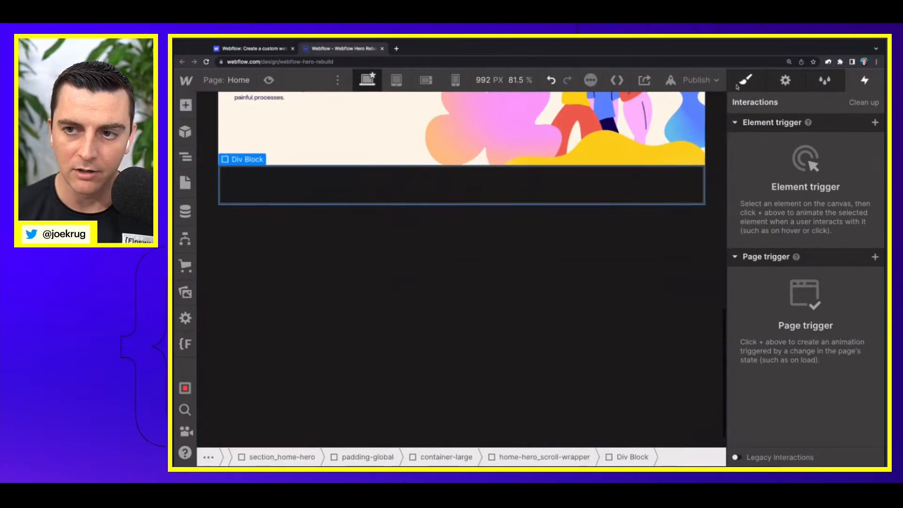
click(737, 87)
click(782, 146)
text(home_)
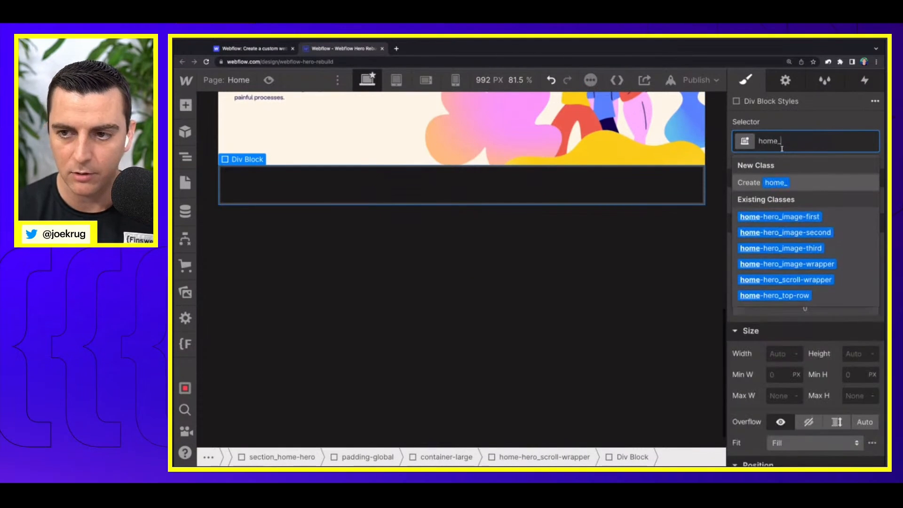
key(BackSpace)
text(-hero_)
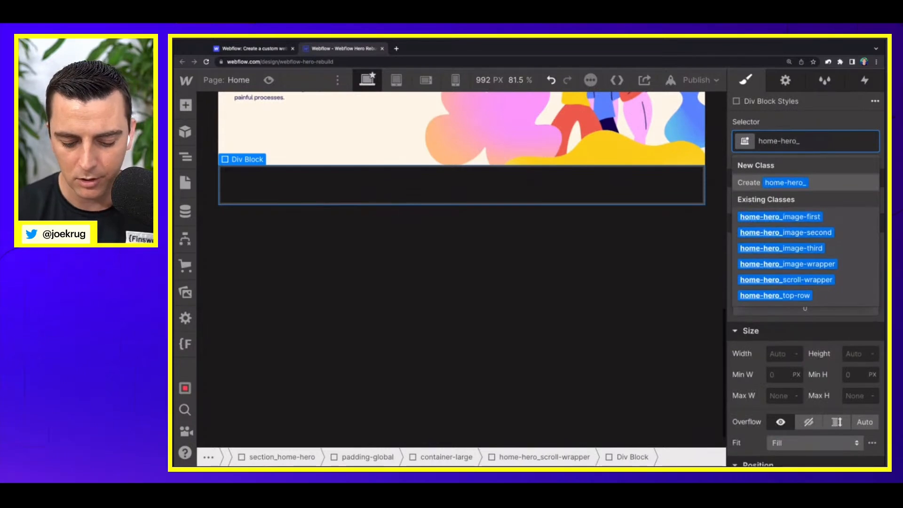
text(scroll-trigger)
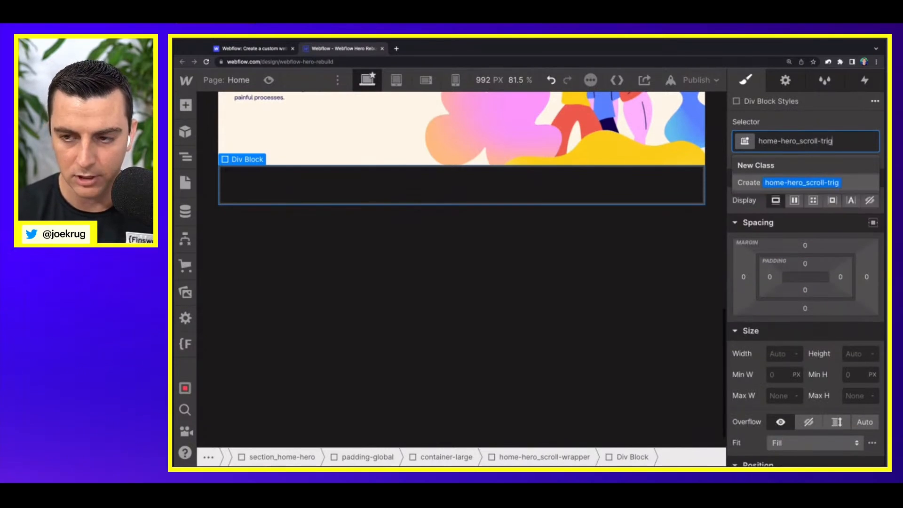
key(Return)
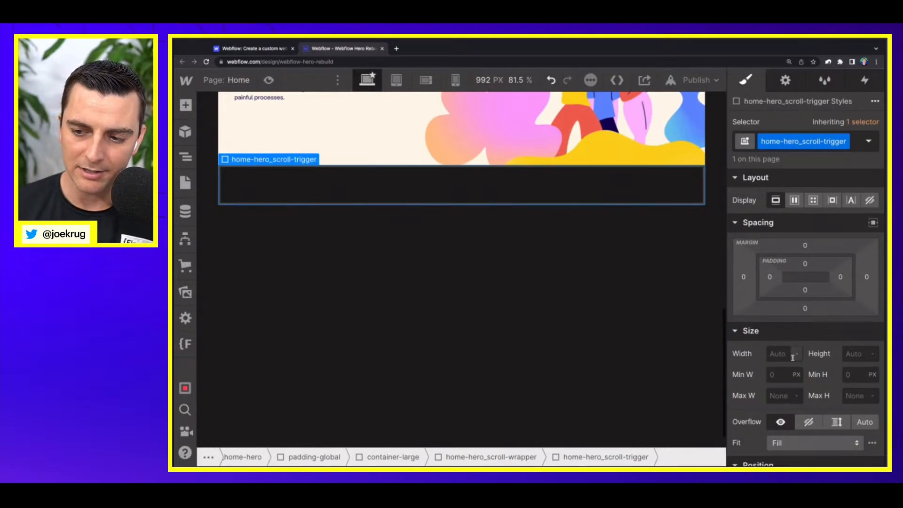
Step: Set the height of home-hero_scroll-trigger to 150vh and its width to 0.5rem
click(862, 354)
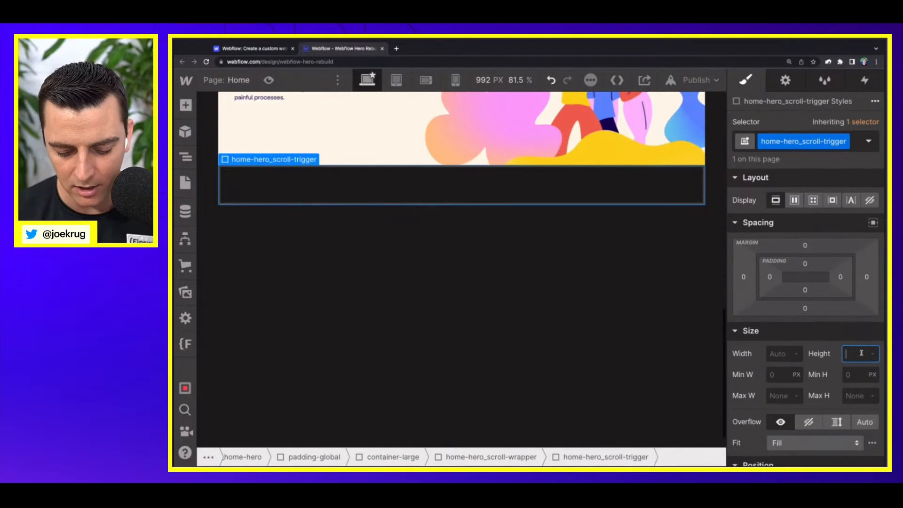
text(150vh)
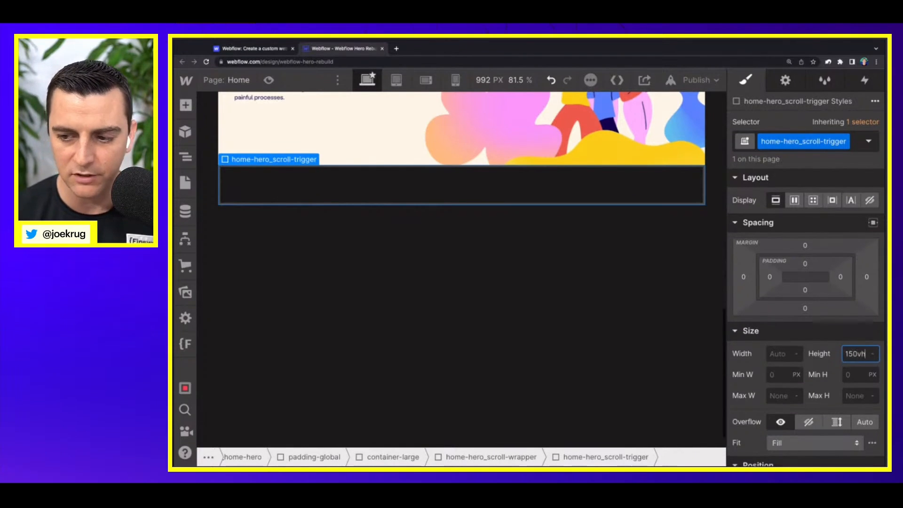
key(Return)
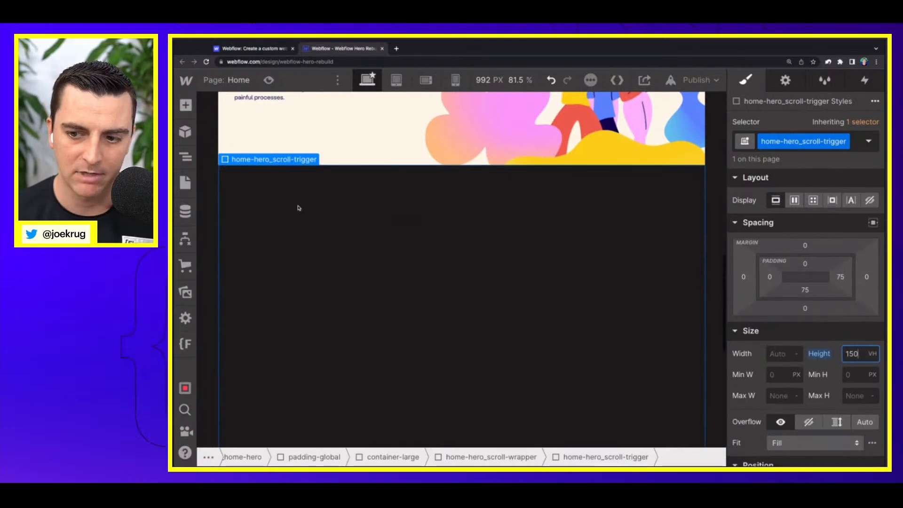
click(776, 354)
text(0p)
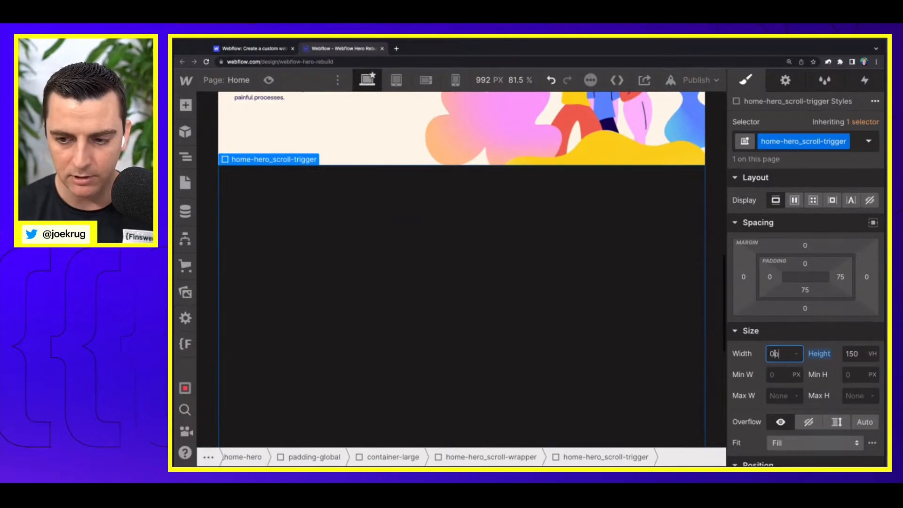
text(x)
key(Return)
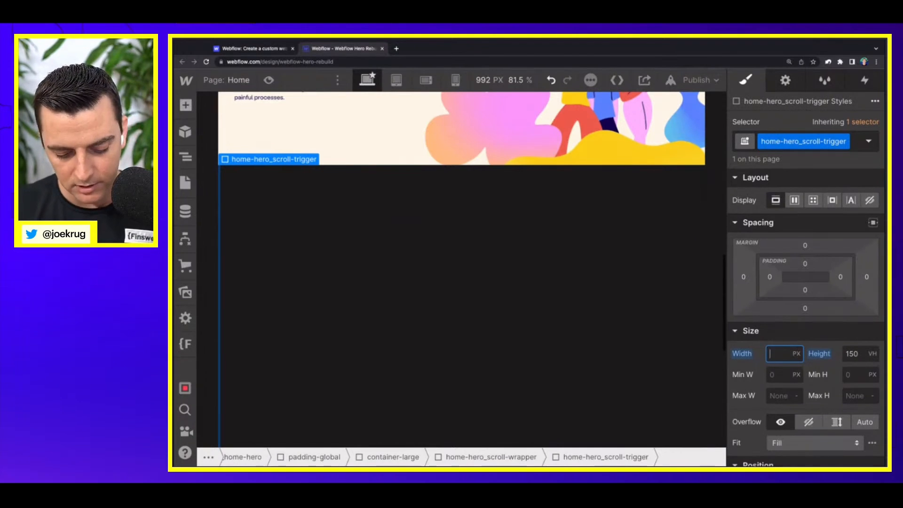
text(.5rem)
key(Return)
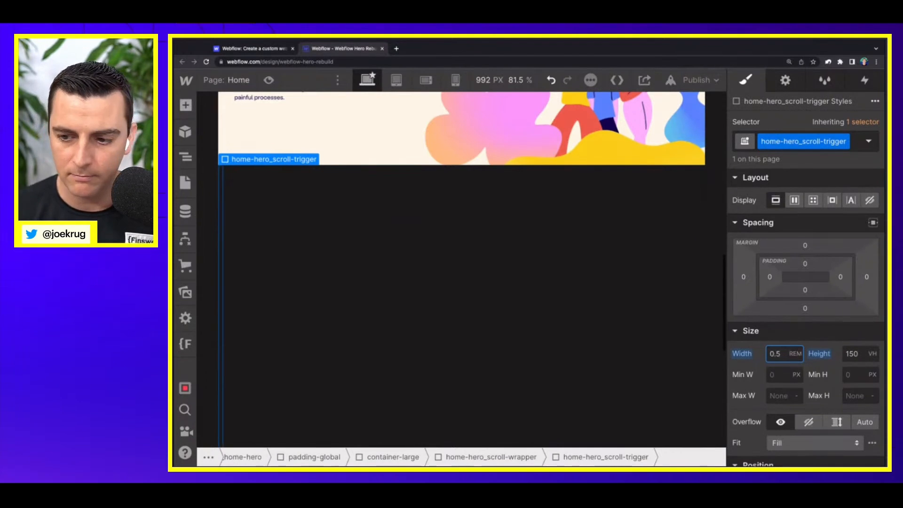
Step: Give home-hero_scroll-trigger the red background color #ff3d3d
scroll(787, 362, down, 10)
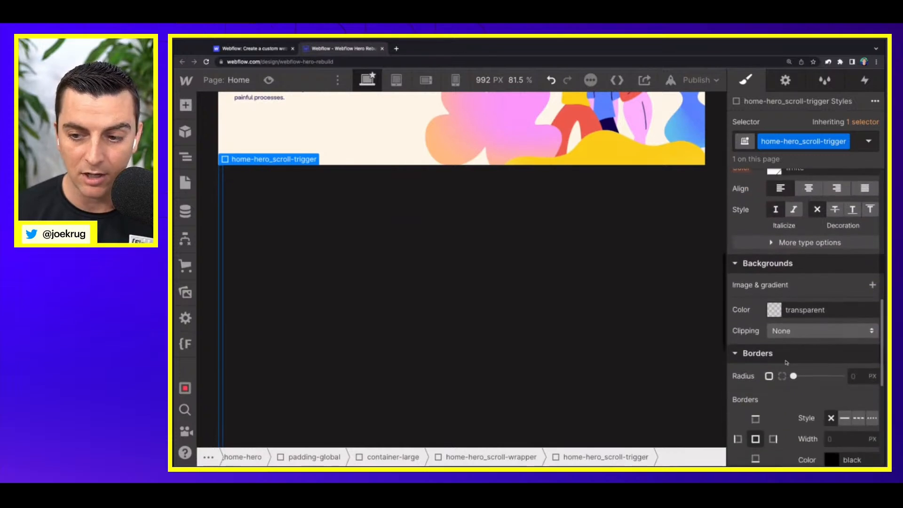
click(777, 312)
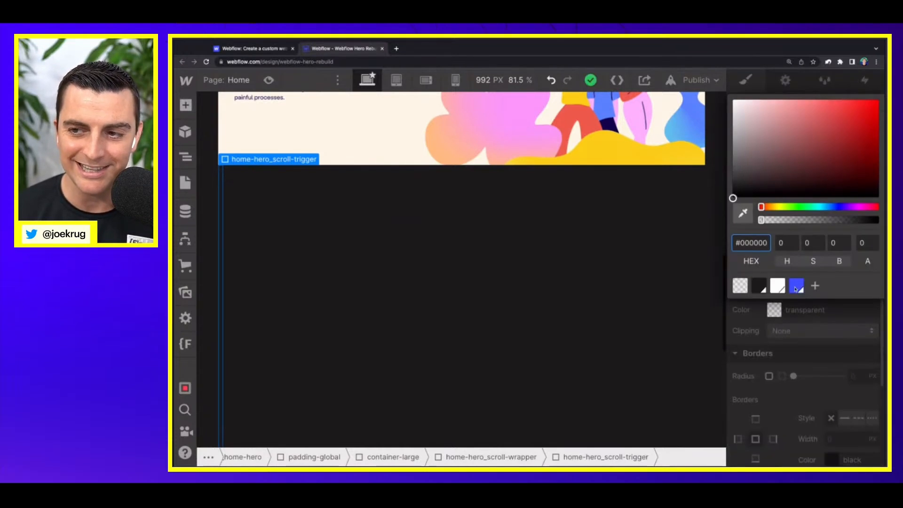
click(860, 147)
drag(860, 147, 844, 99)
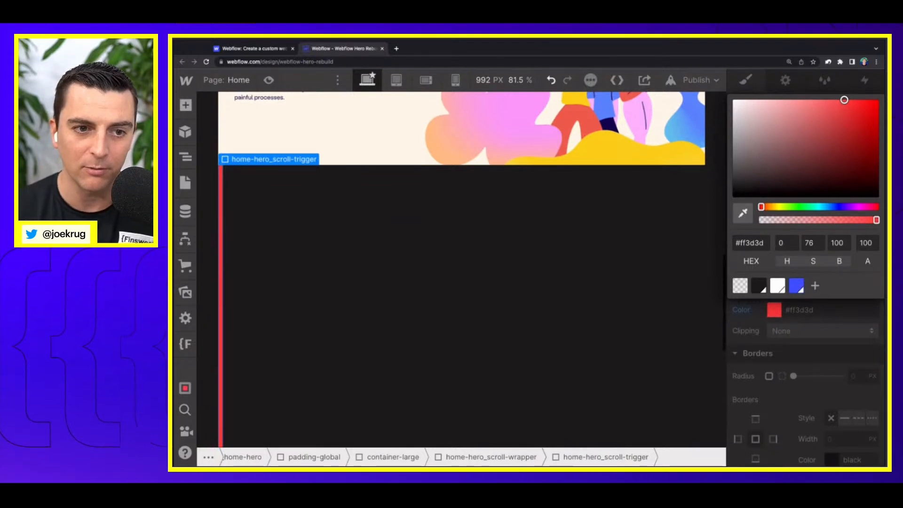
scroll(428, 178, down, 5)
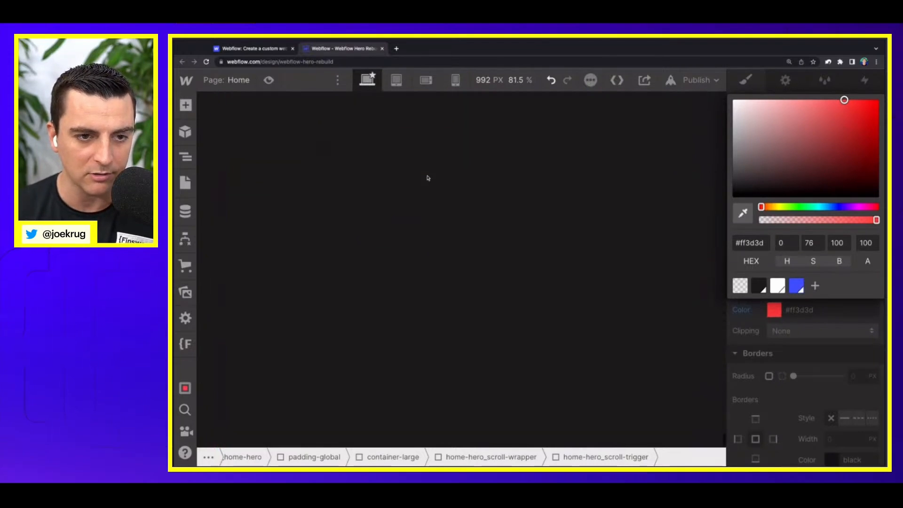
scroll(428, 178, up, 5)
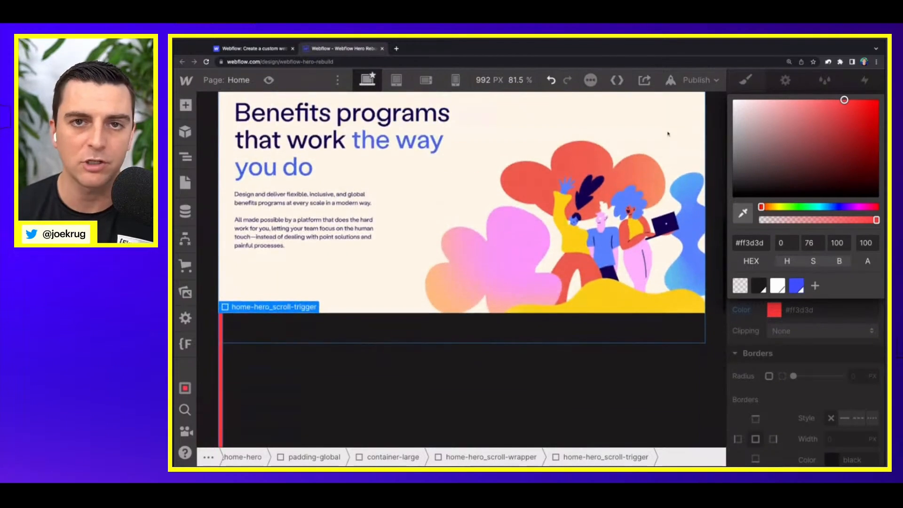
click(313, 307)
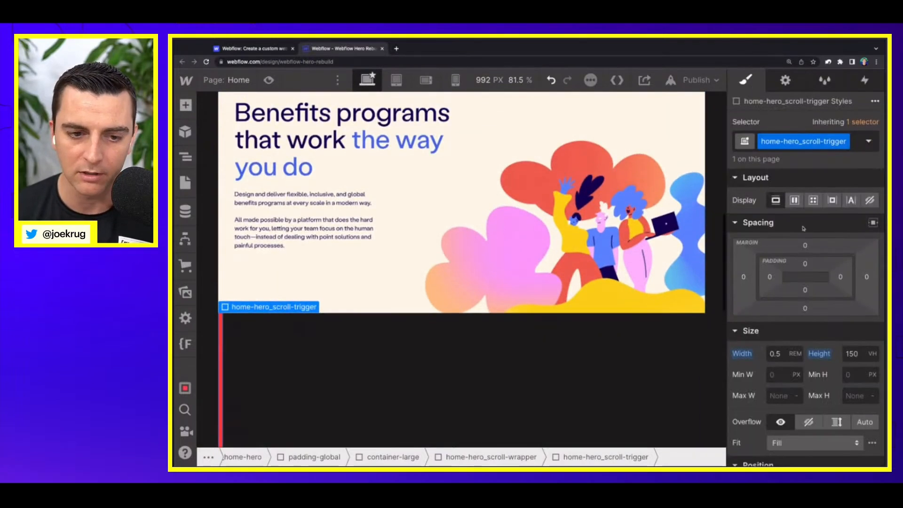
Step: Examine how home-hero_scroll-trigger sits beneath home-hero_image-first and home-hero_image-wrapper on the page
scroll(313, 308, up, 5)
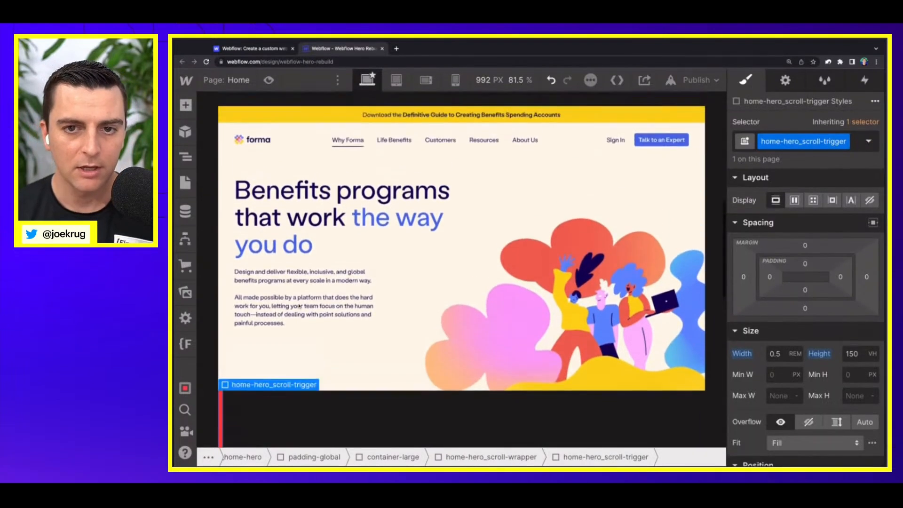
scroll(373, 309, up, 2)
click(373, 309)
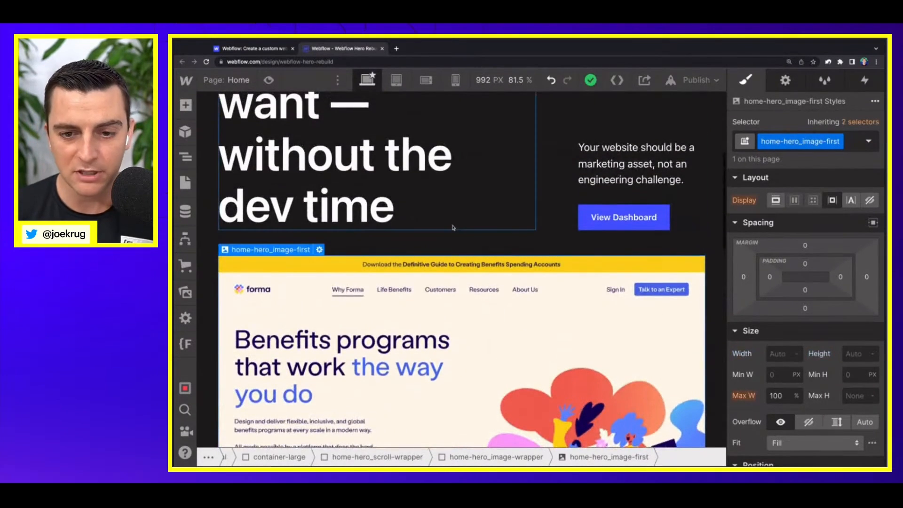
scroll(372, 308, down, 8)
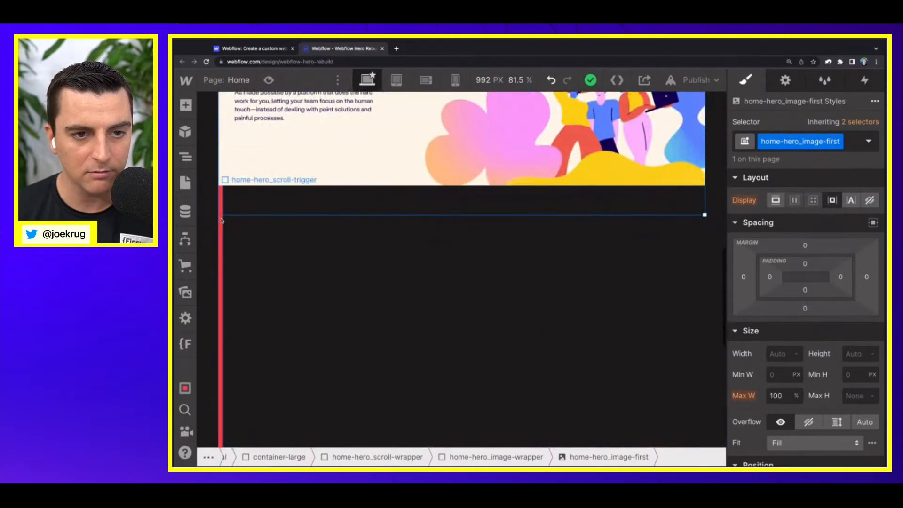
click(221, 222)
scroll(223, 214, up, 4)
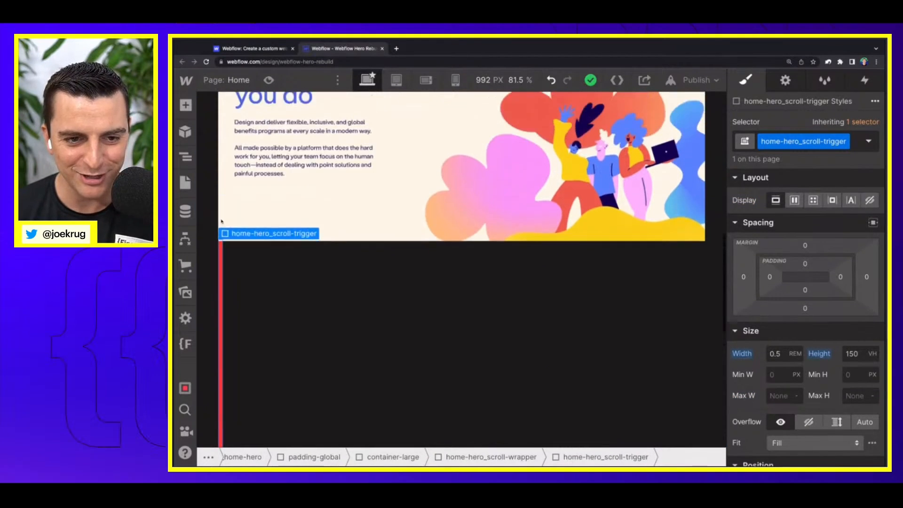
scroll(227, 205, up, 3)
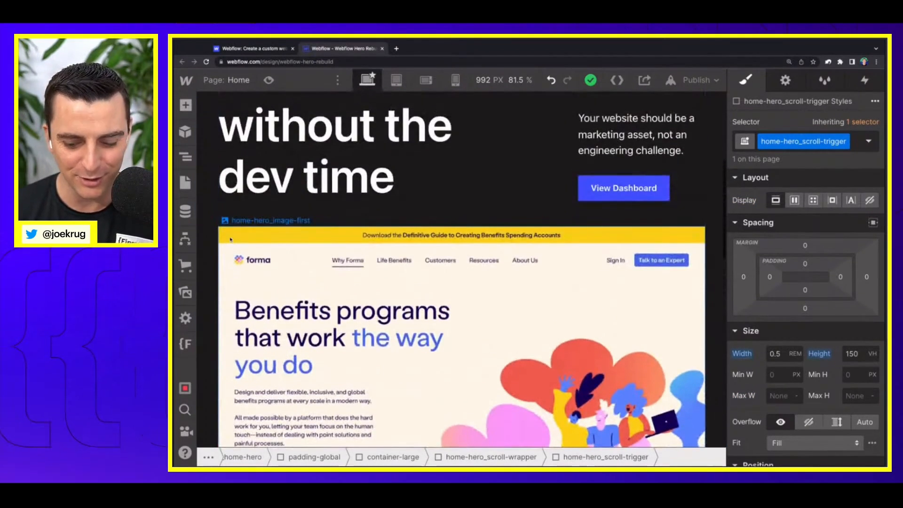
click(231, 240)
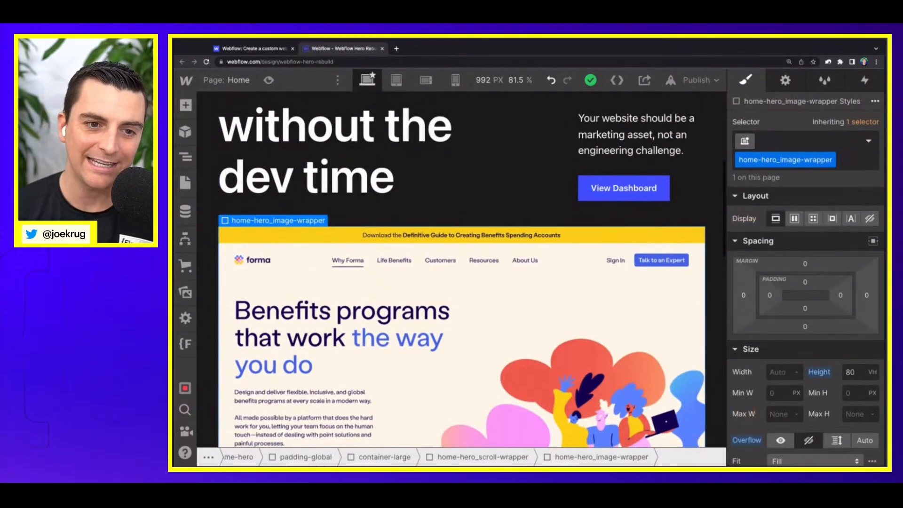
Step: Rename the class home-hero_scroll-wrapper to home-hero_sticky-wrapper
click(289, 214)
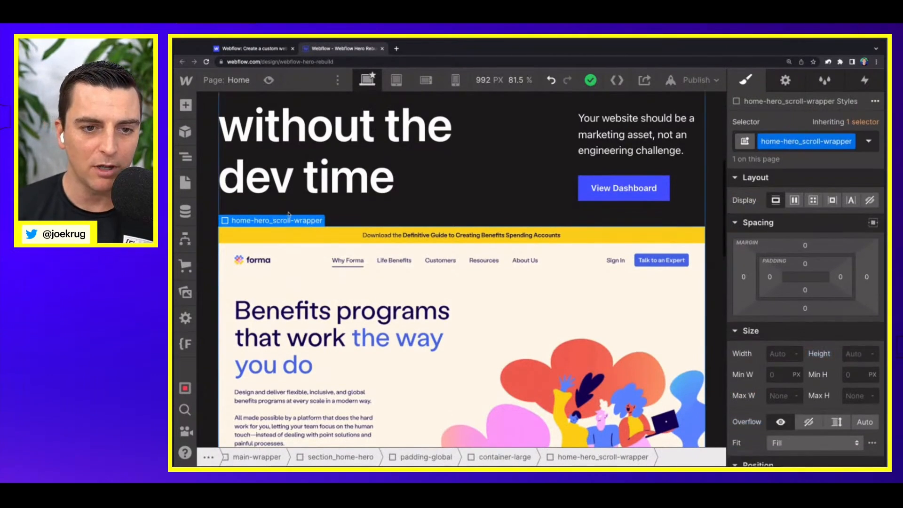
scroll(289, 214, down, 2)
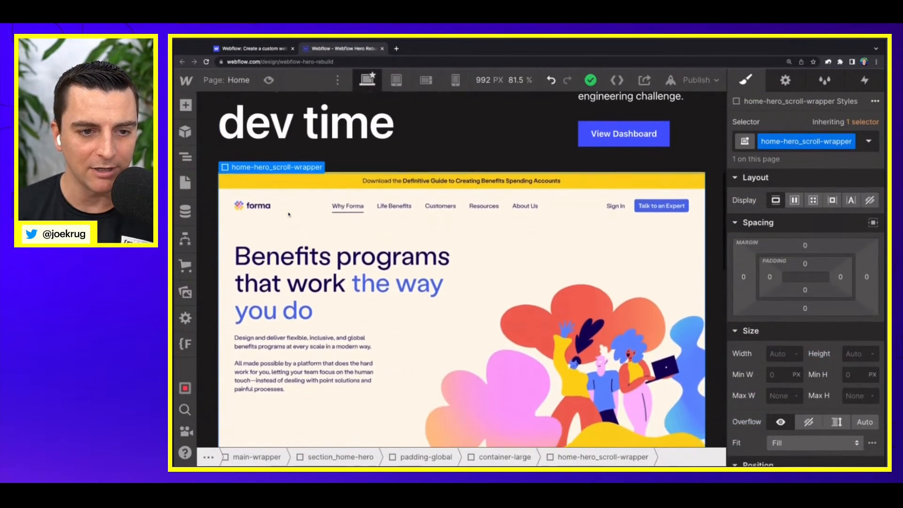
scroll(289, 214, down, 2)
key(z)
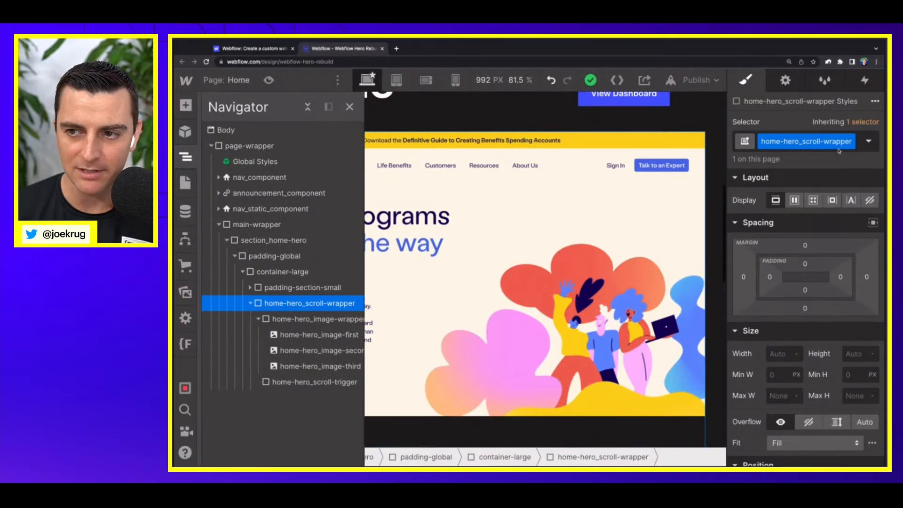
click(820, 143)
key(BackSpace)
key(BackSpace)
key(BackSpace)
key(BackSpace)
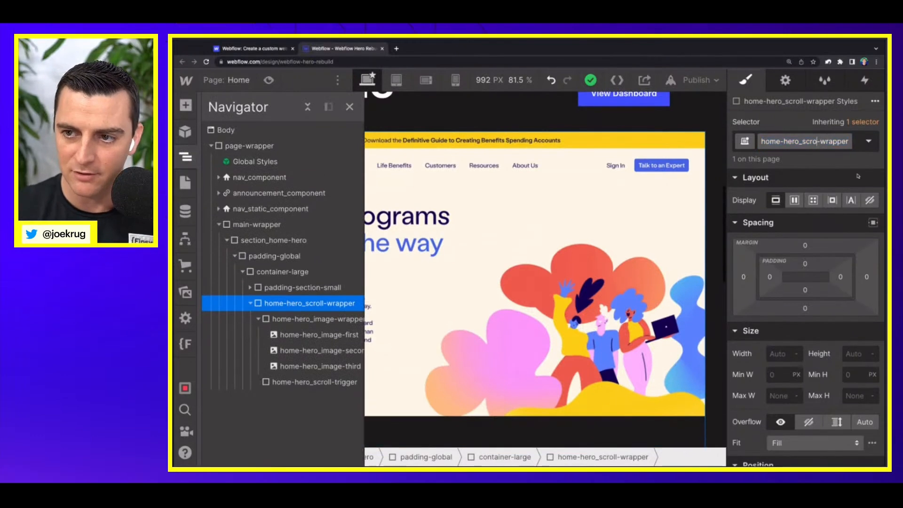
key(BackSpace)
text(ticky)
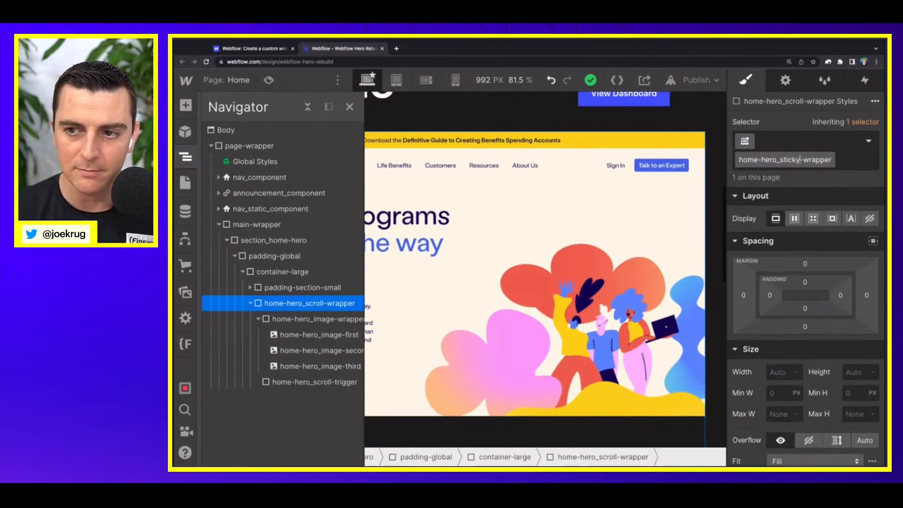
key(Return)
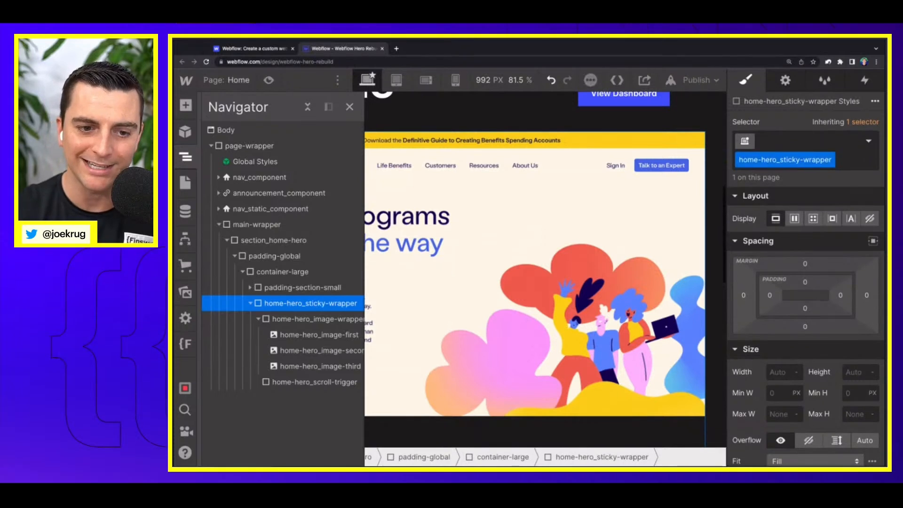
Step: Set the position of home-hero_sticky-wrapper to Sticky
scroll(805, 306, down, 5)
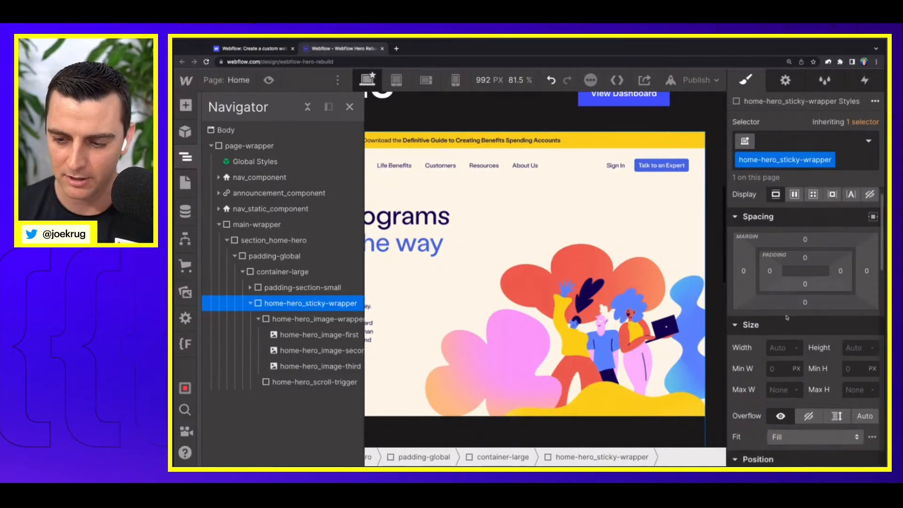
click(804, 269)
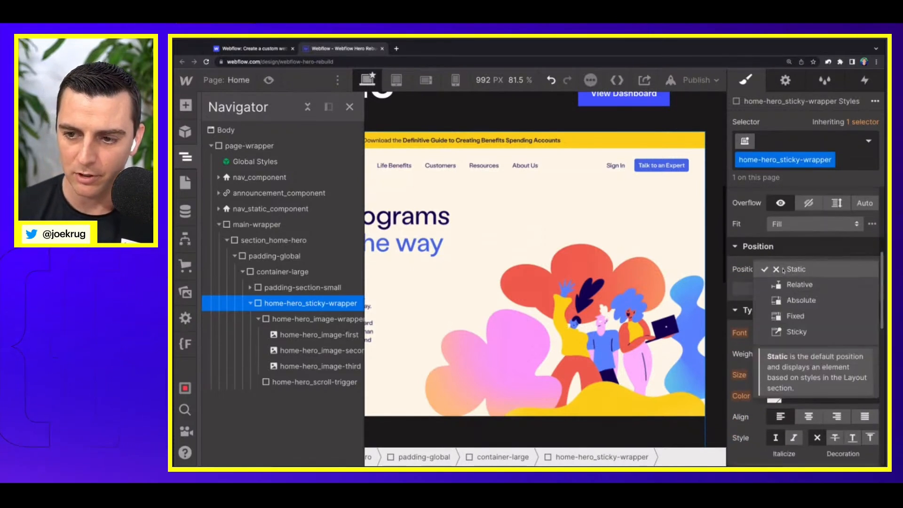
click(800, 332)
Step: Try a 10rem top offset on the sticky home-hero_sticky-wrapper and reset the offset to Auto
click(823, 290)
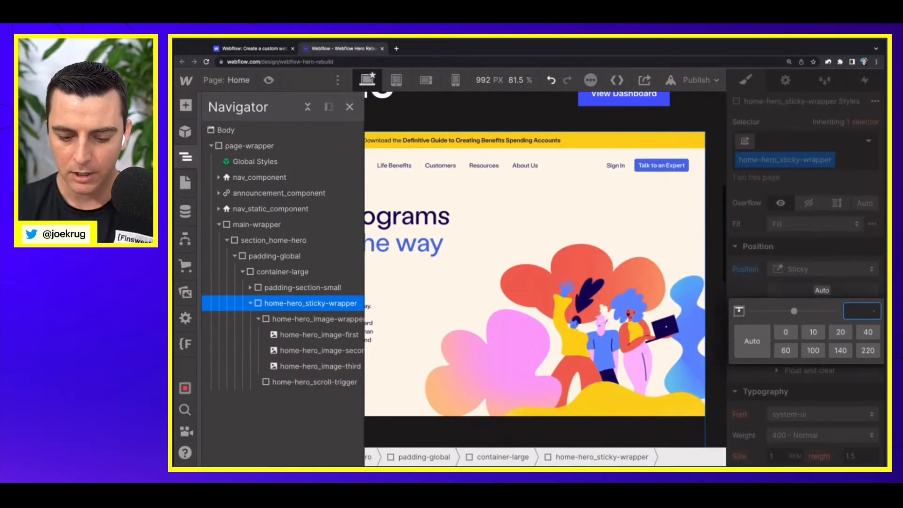
text(10rem)
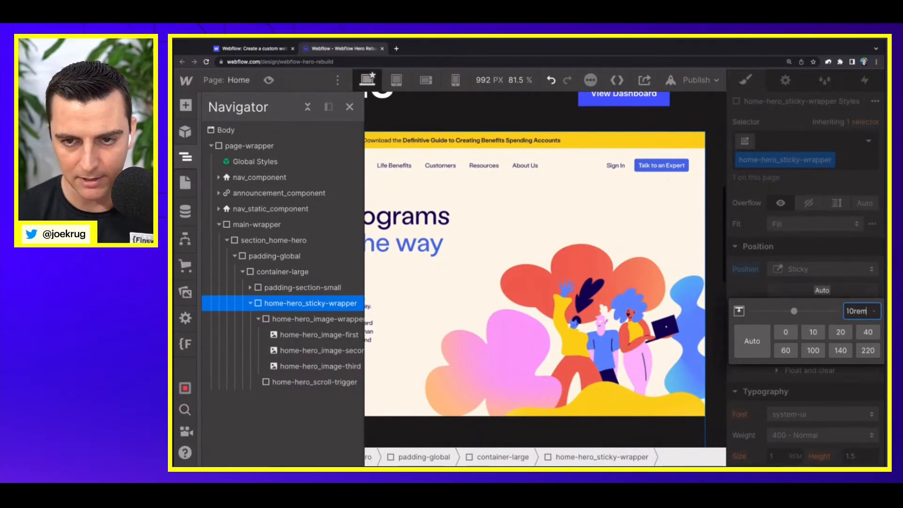
key(Return)
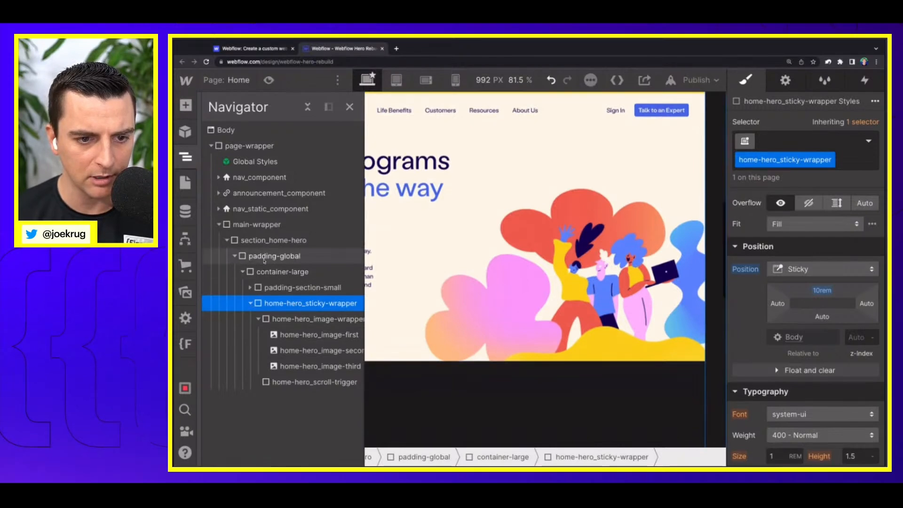
click(822, 290)
click(760, 377)
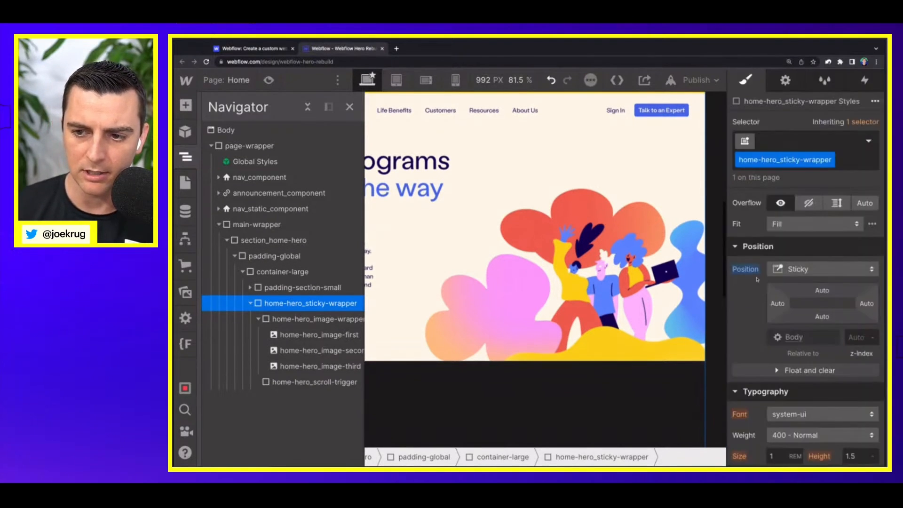
Step: Reset the position of home-hero_sticky-wrapper to Static and collapse its nested elements
click(753, 269)
click(757, 288)
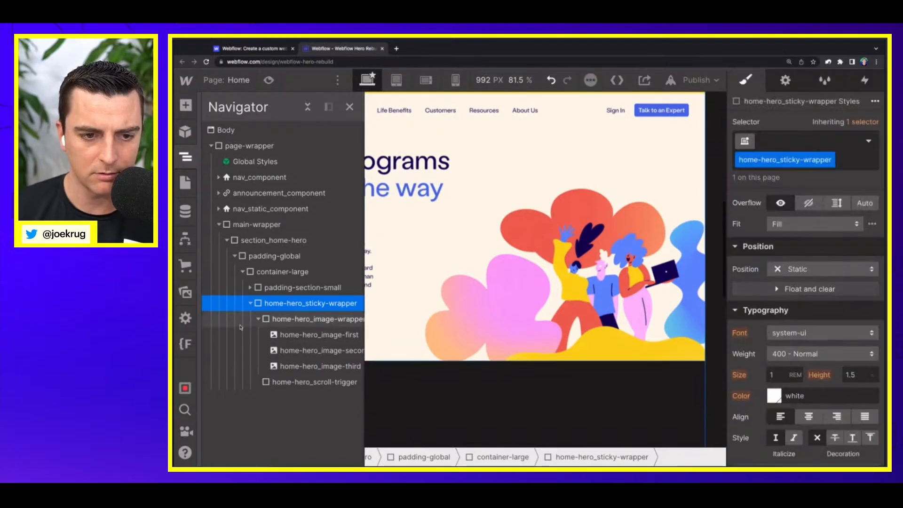
click(251, 303)
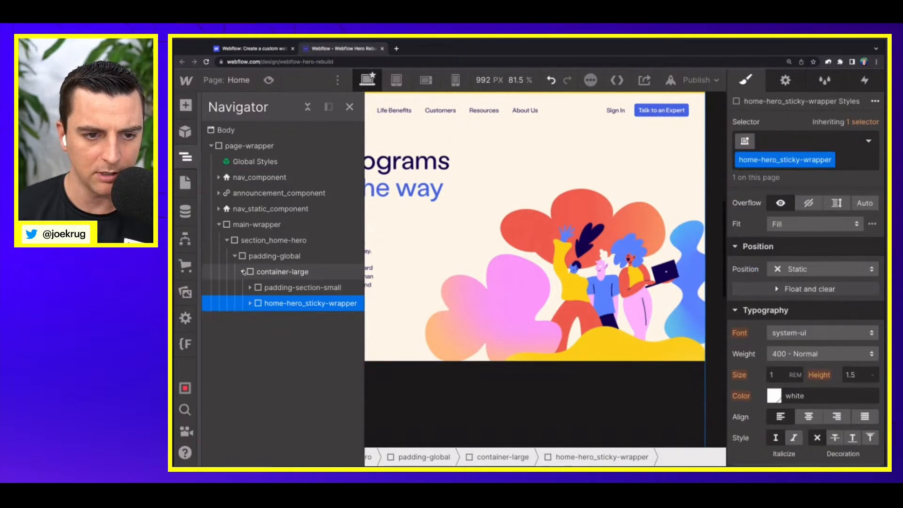
Step: Add a Div Block inside container-large, below home-hero_sticky-wrapper
click(258, 272)
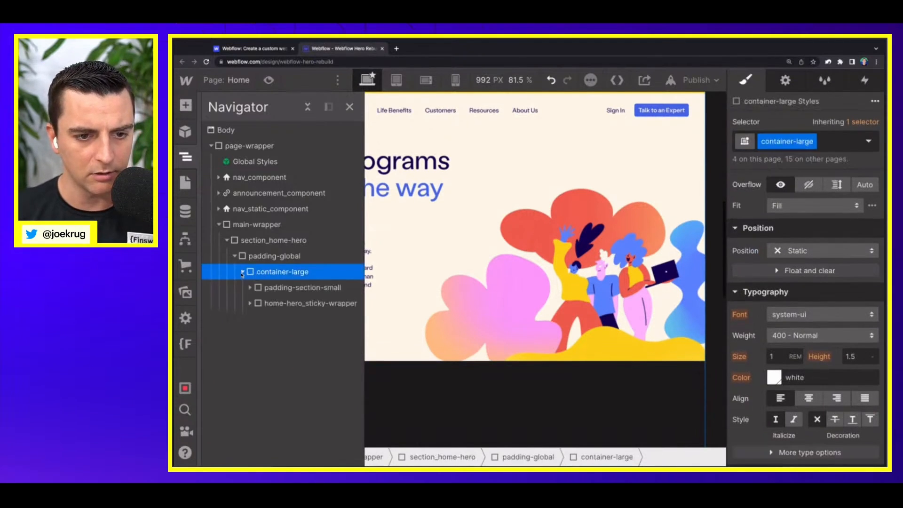
click(249, 288)
click(250, 288)
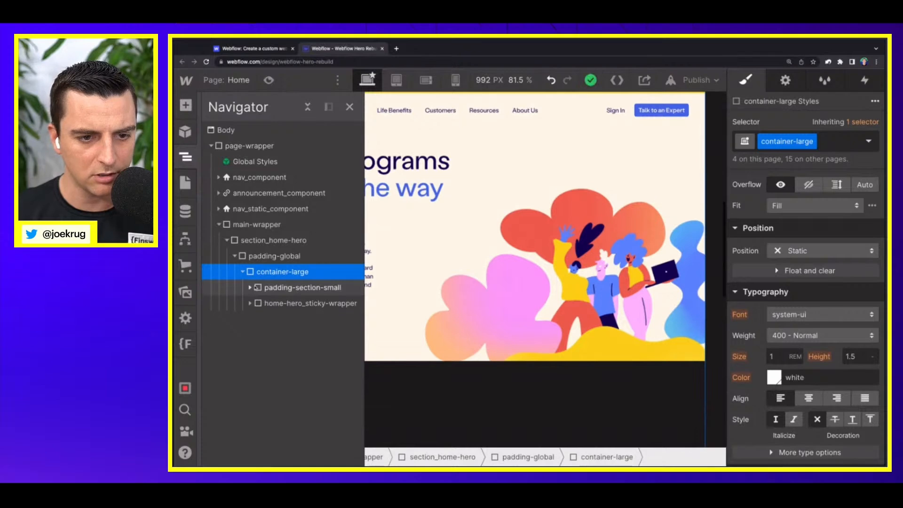
key(a)
click(228, 327)
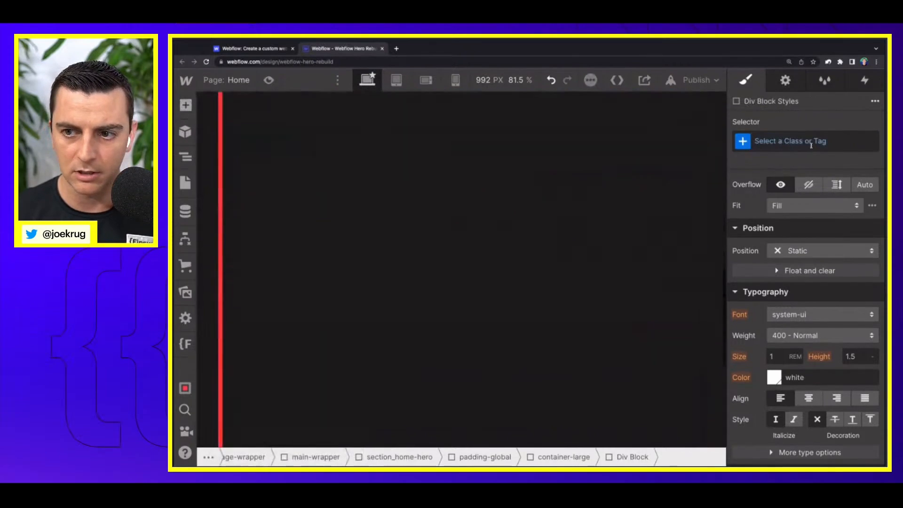
Step: Give the new Div Block the class home-hero_bottom-section
click(819, 143)
text(home-)
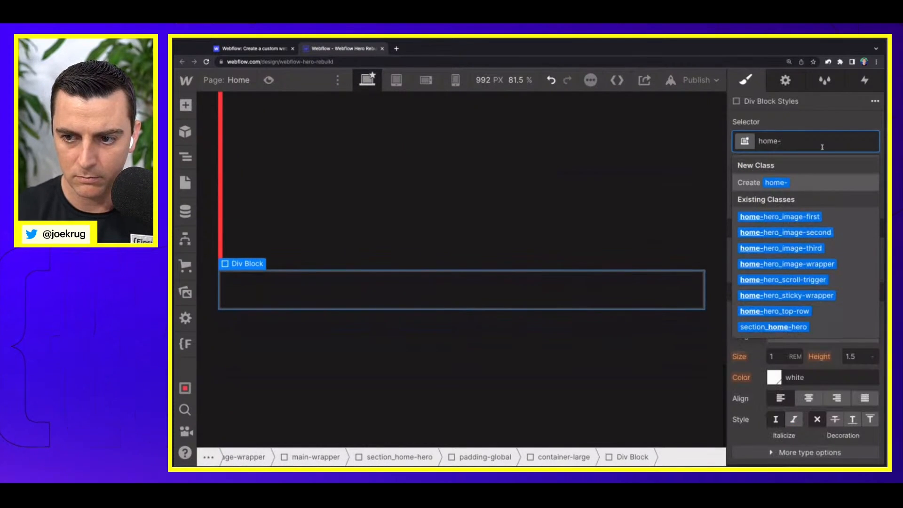
text(hero_bottom)
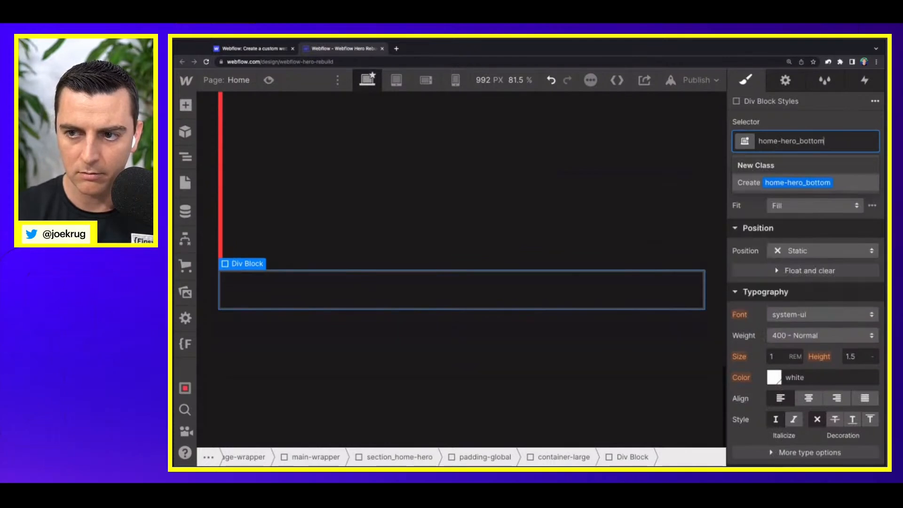
text(-rosection)
key(Return)
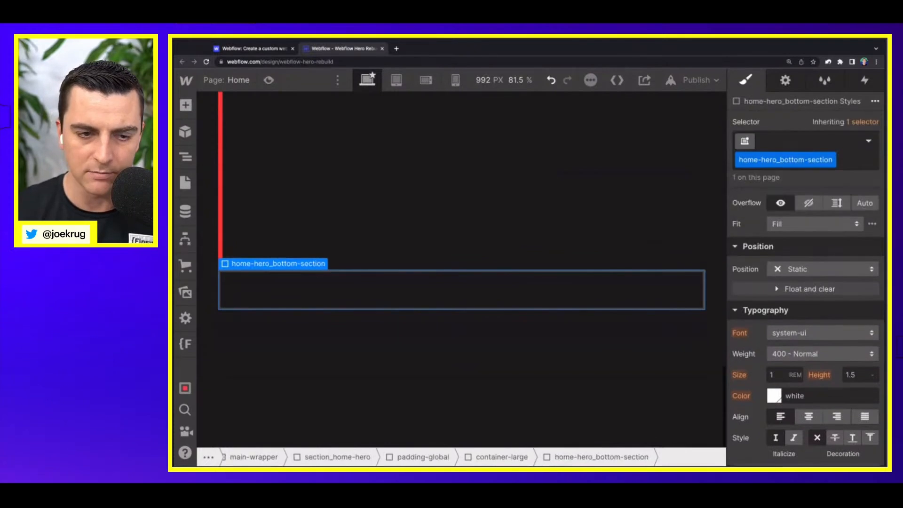
Step: Place home-hero_bottom-section below padding-section-small with home-hero_sticky-wrapper nested inside it, and set the section's position to Relative
click(184, 158)
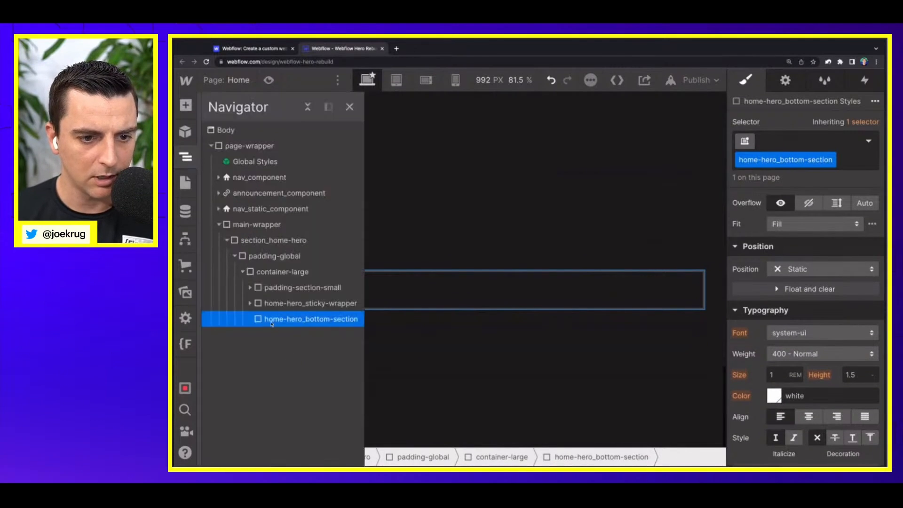
drag(268, 322, 296, 288)
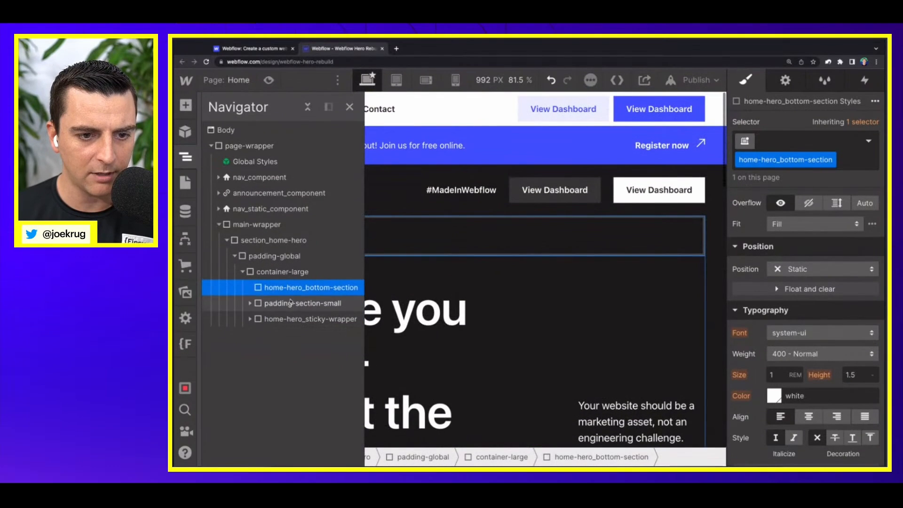
drag(288, 290, 306, 301)
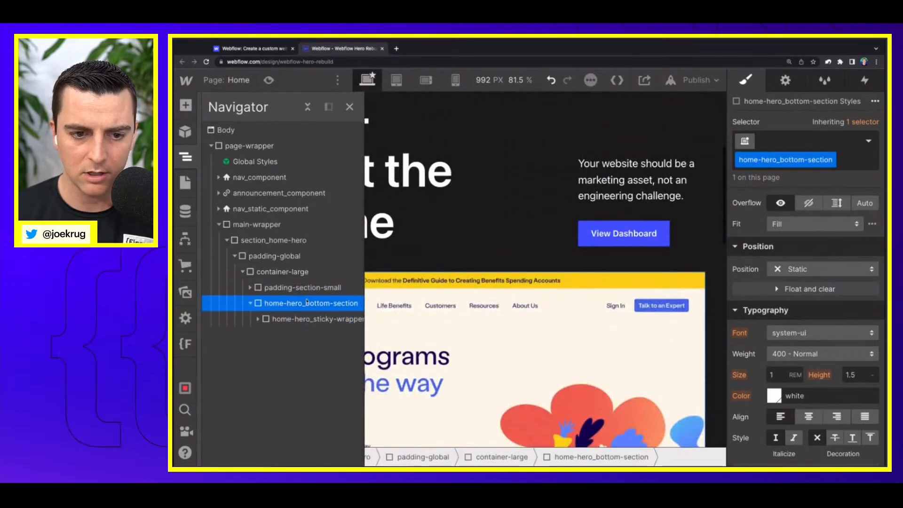
click(820, 269)
click(799, 284)
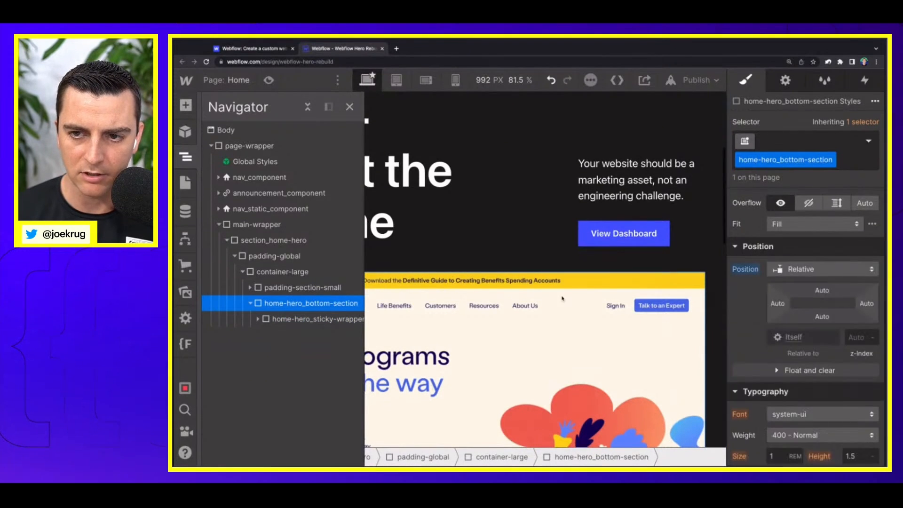
Step: Set home-hero_sticky-wrapper to Sticky with a 10rem top offset and test it by scrolling the page
click(279, 319)
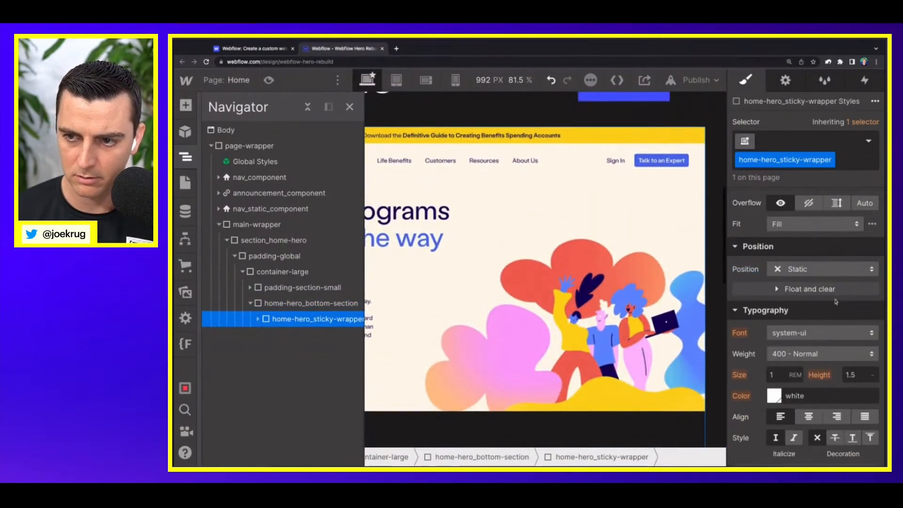
click(258, 319)
click(815, 276)
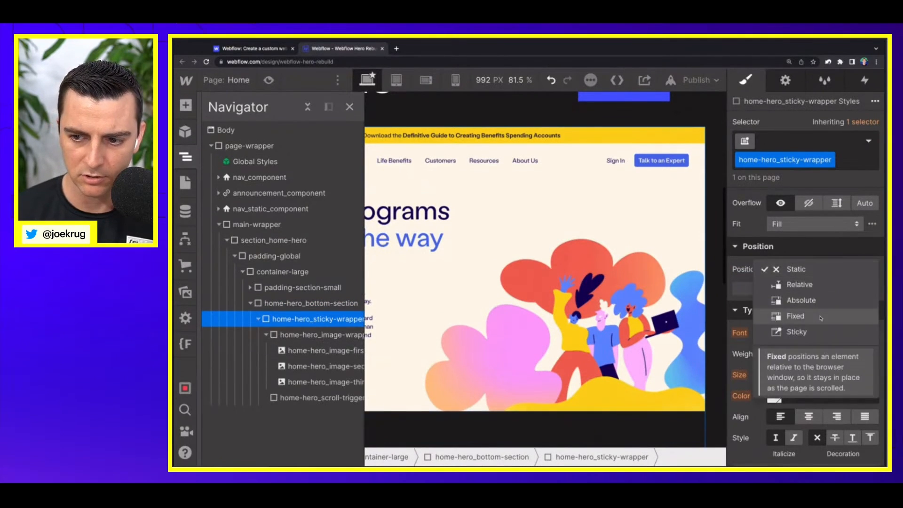
click(795, 331)
click(822, 292)
text(1)
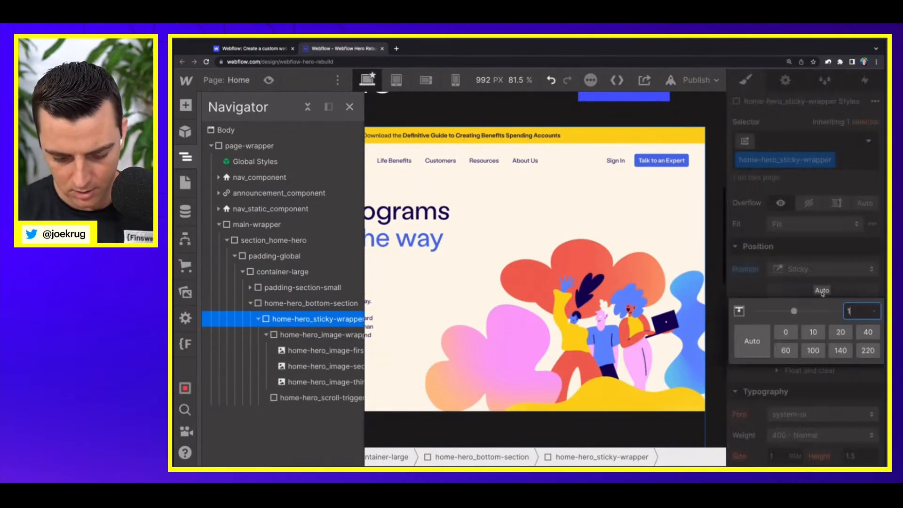
text(0rem)
key(Return)
scroll(514, 192, down, 3)
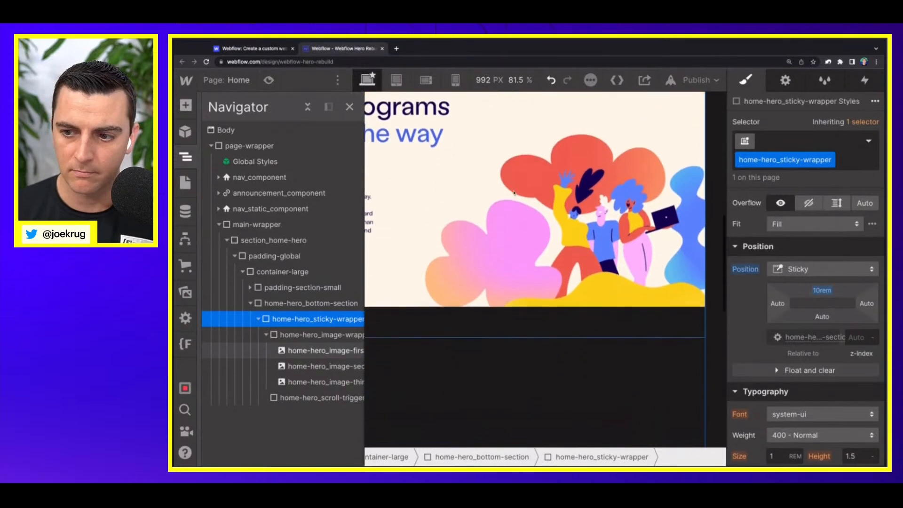
scroll(515, 192, up, 3)
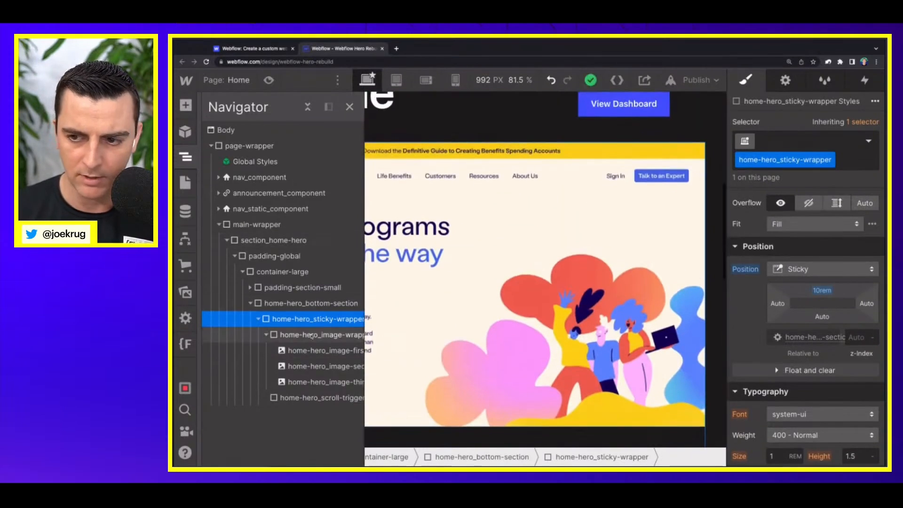
Step: Move home-hero_scroll-trigger out of home-hero_sticky-wrapper into home-hero_bottom-section, directly beneath the sticky wrapper
click(311, 335)
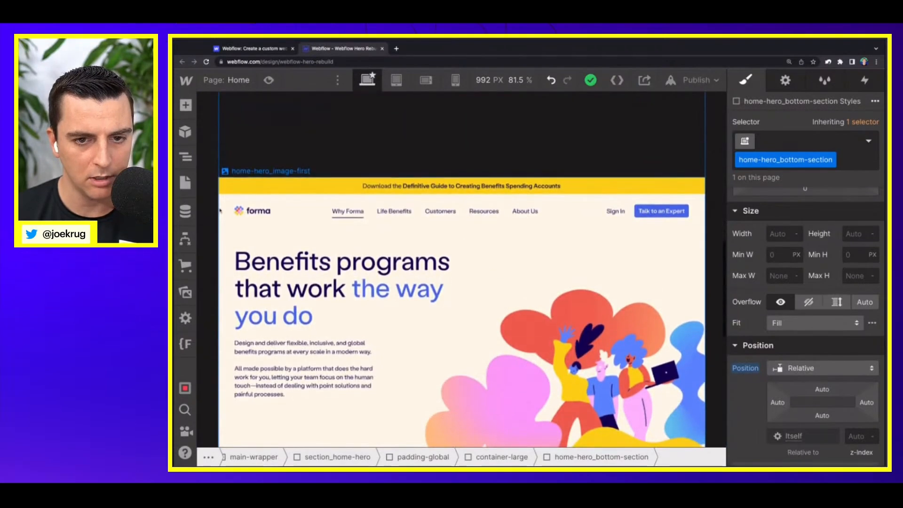
scroll(220, 211, down, 3)
click(220, 210)
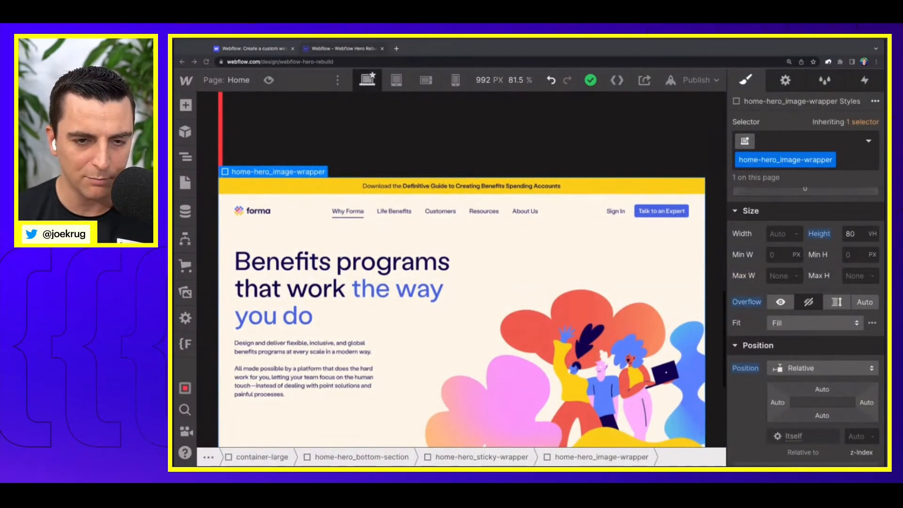
click(508, 138)
Step: Examine how home-hero_sticky-wrapper behaves against its sibling home-hero_scroll-trigger as the page scrolls
click(186, 157)
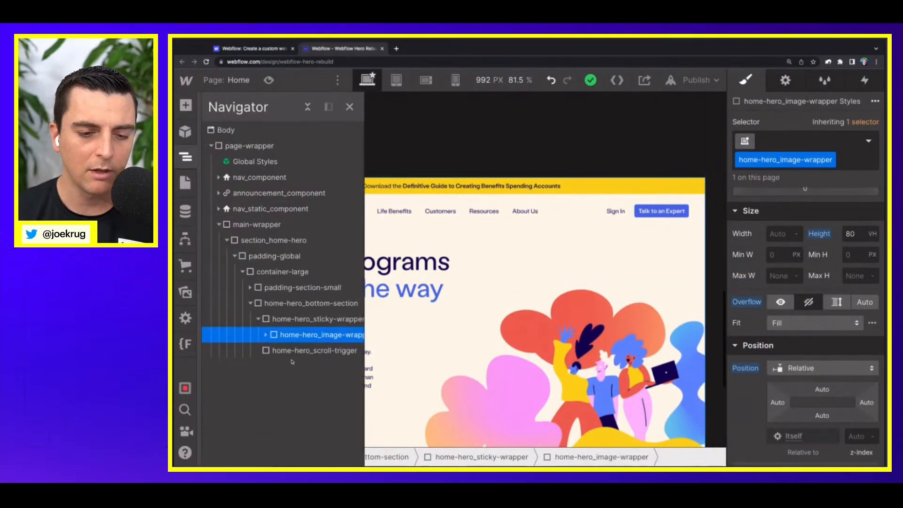
click(282, 350)
click(258, 319)
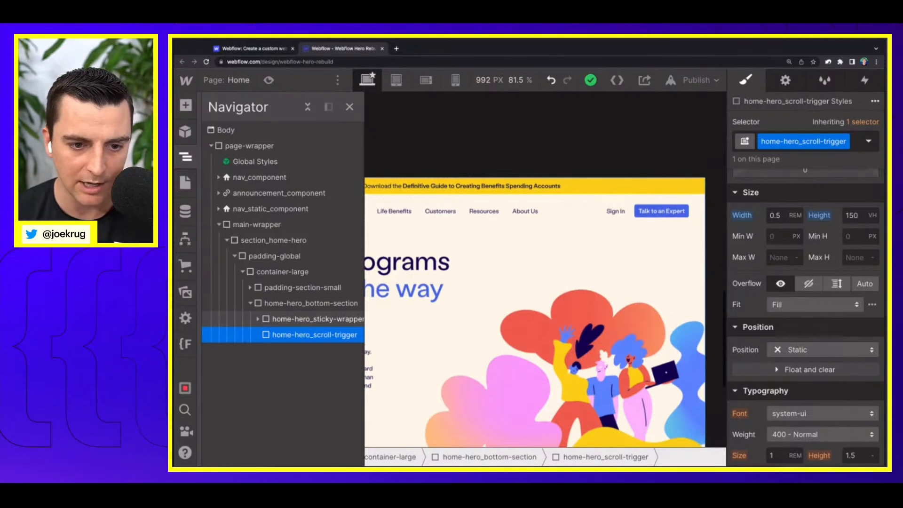
click(293, 319)
click(294, 335)
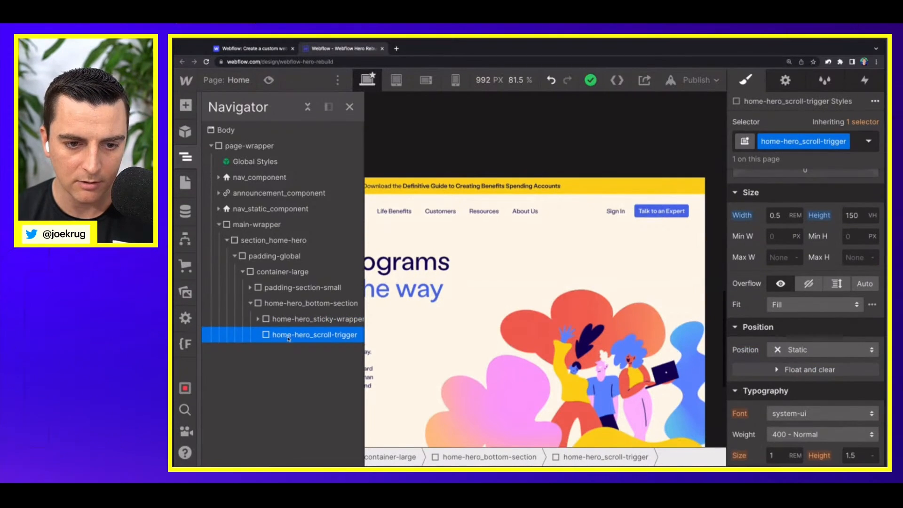
scroll(528, 294, down, 2)
scroll(527, 294, down, 3)
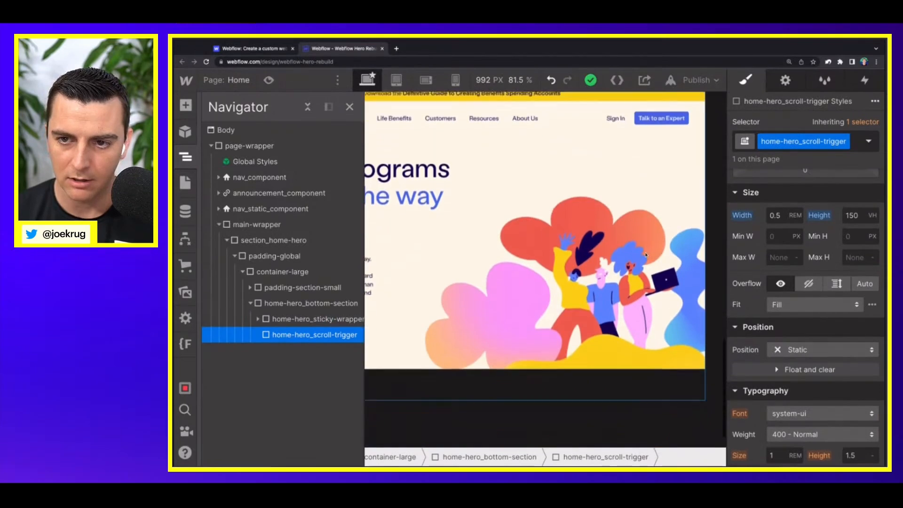
scroll(528, 294, up, 5)
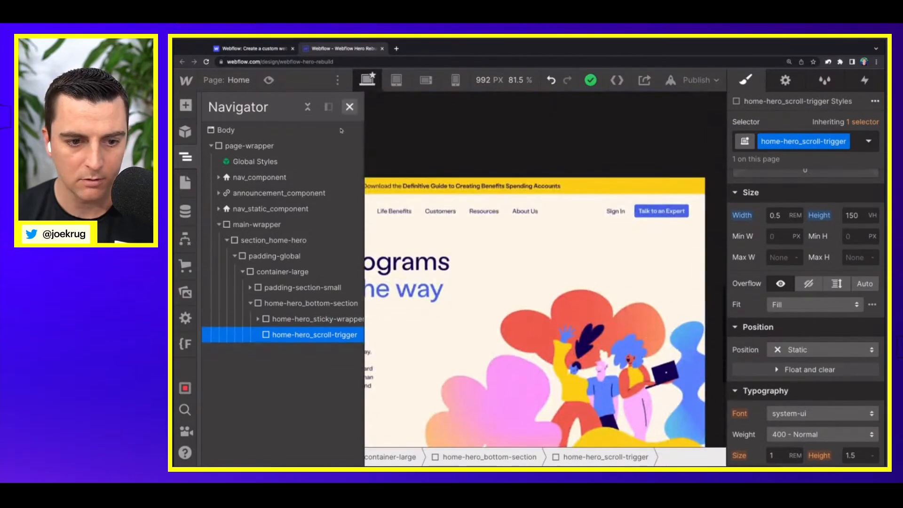
Step: Set the top offset of home-hero_sticky-wrapper to 4rem and test the sticky scroll
click(292, 322)
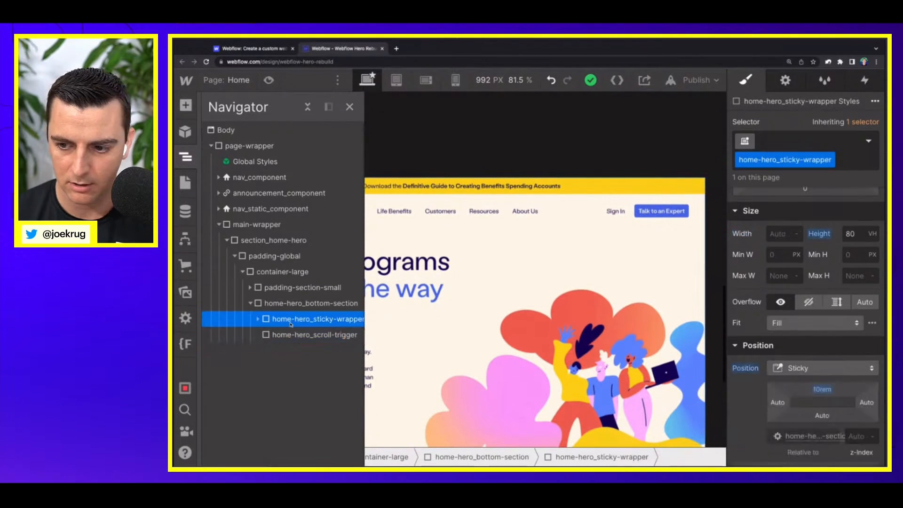
click(349, 106)
click(820, 389)
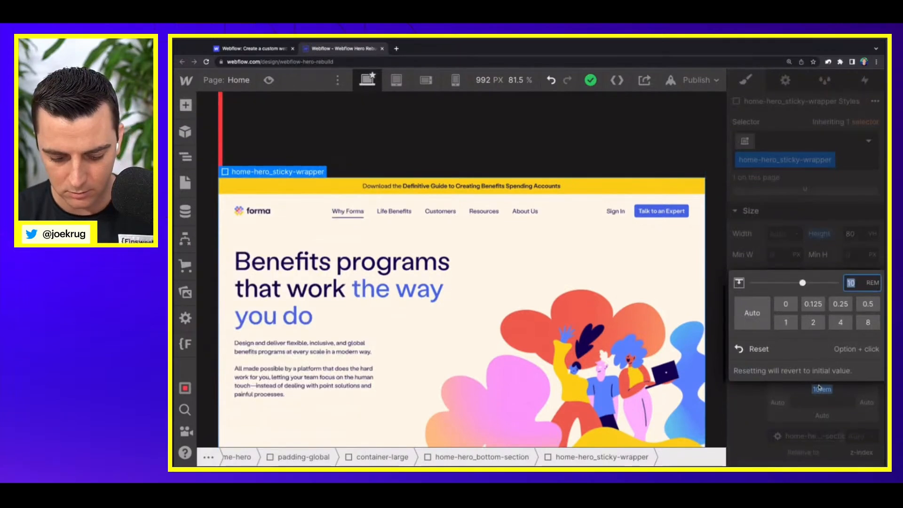
text(4re)
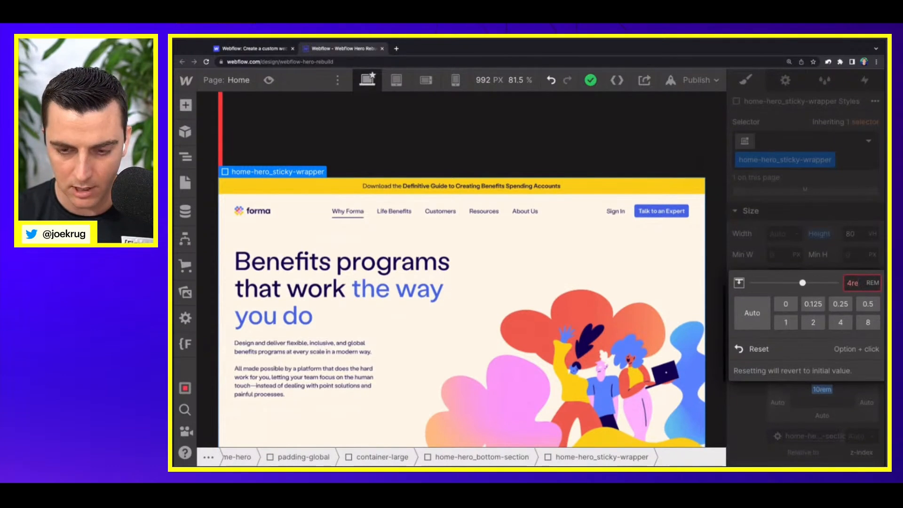
text(m)
key(Return)
scroll(515, 360, down, 3)
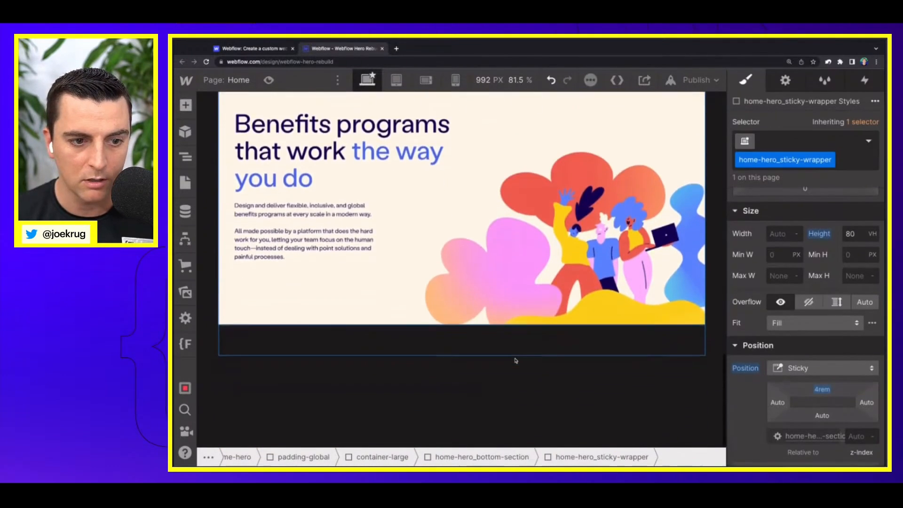
scroll(514, 359, up, 3)
Step: Set home-hero_scroll-trigger to Relative position and raise its z-index so it sits above the hero images
key(z)
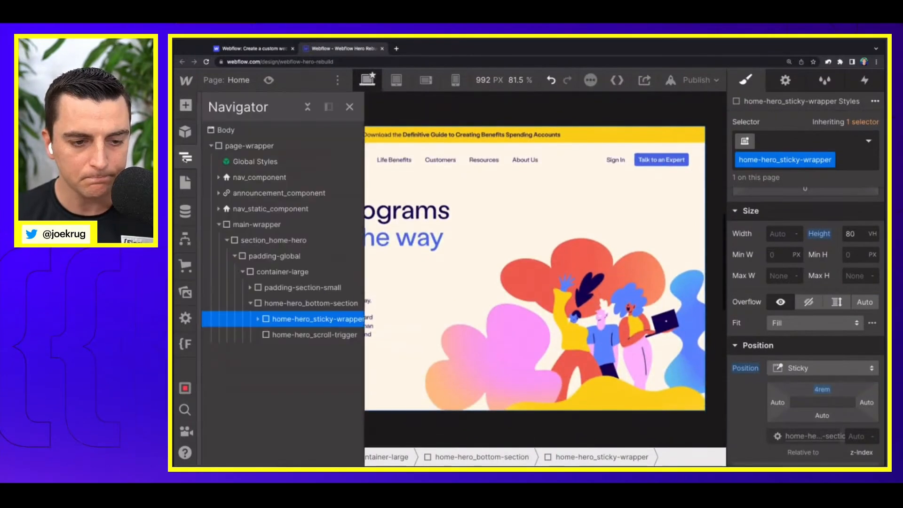
click(314, 335)
scroll(829, 368, down, 1)
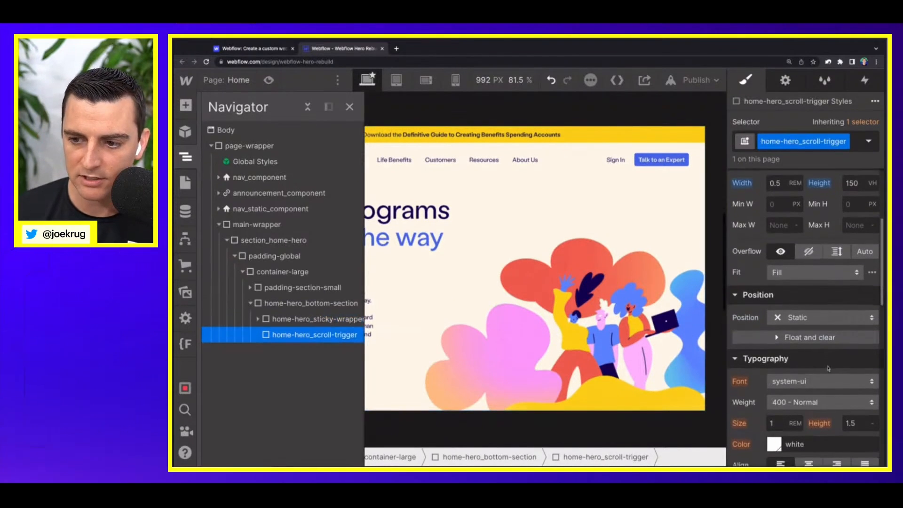
click(800, 317)
click(791, 333)
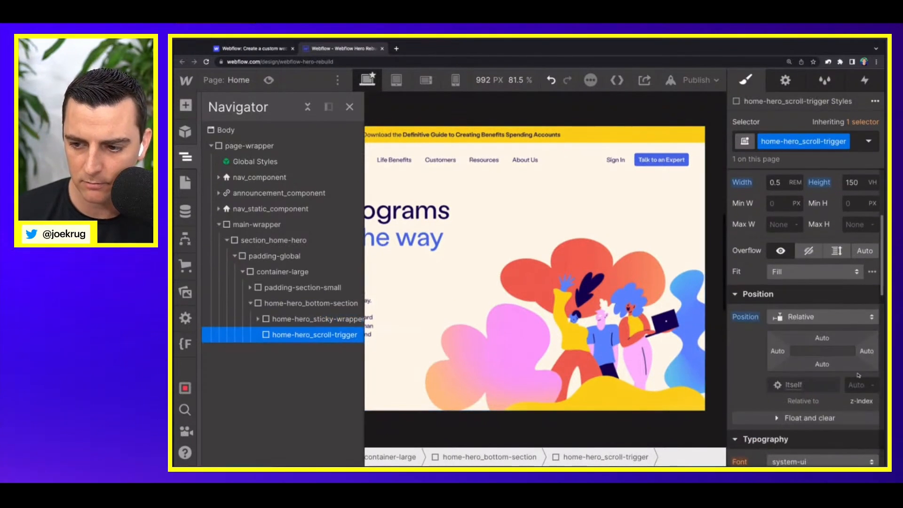
click(859, 390)
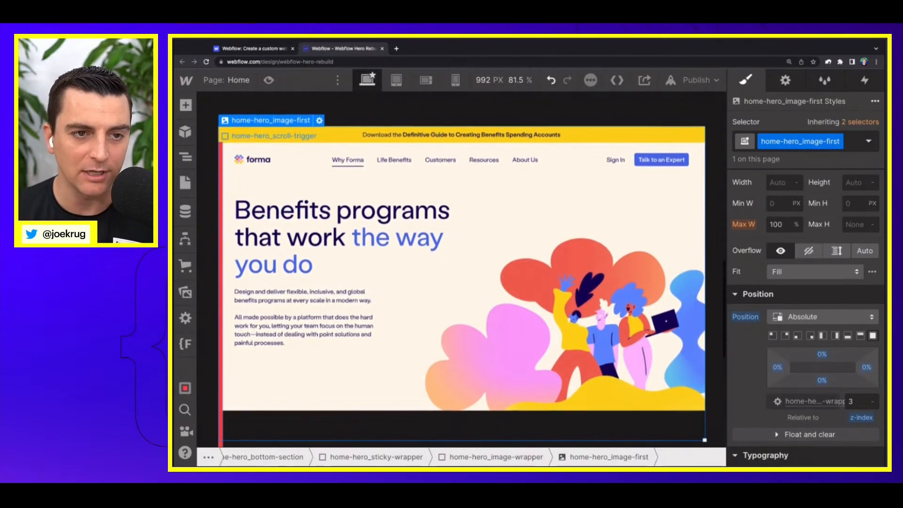
Step: Check the scroll behaviour of the sticky hero image, return to the page start and zoom the browser out
scroll(221, 257, down, 5)
scroll(221, 256, up, 5)
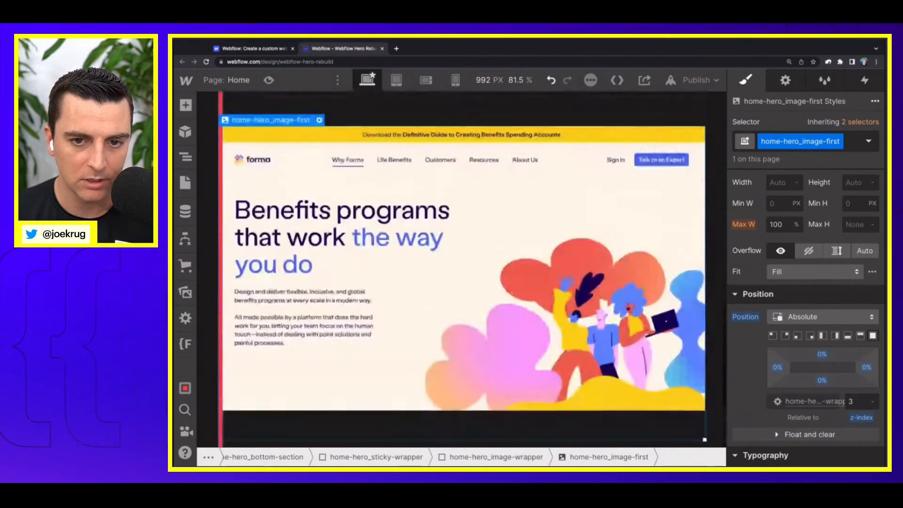
scroll(221, 257, up, 5)
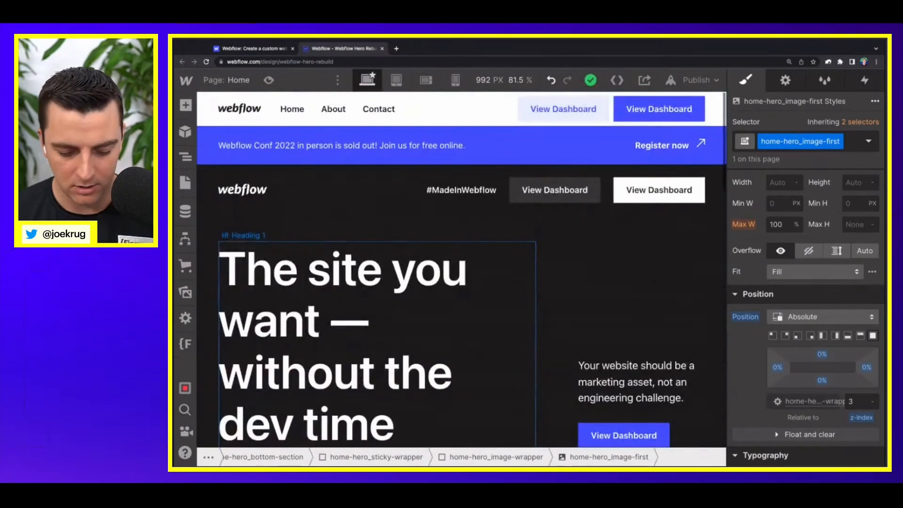
key(ctrl+minus)
key(ctrl+minus)
key(ctrl+minus)
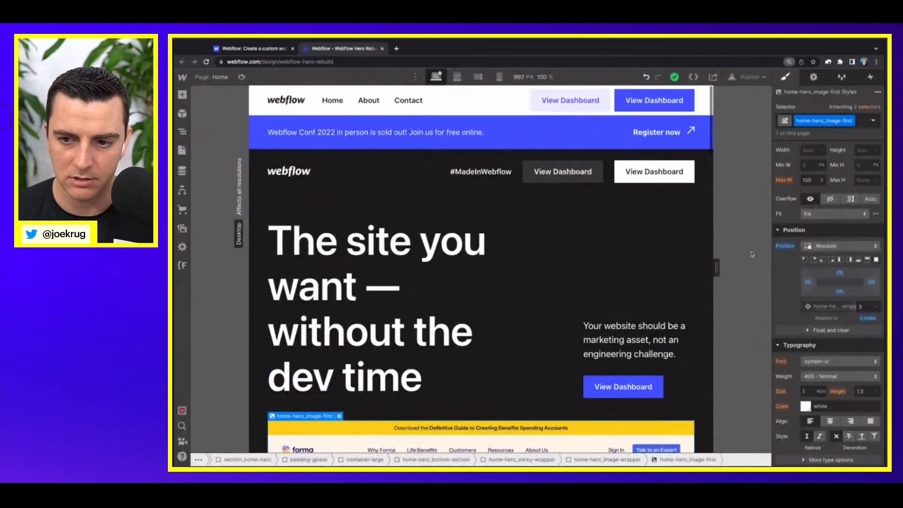
Step: Check how the hero image and the home-hero_scroll-trigger strip behave as the page scrolls
click(680, 203)
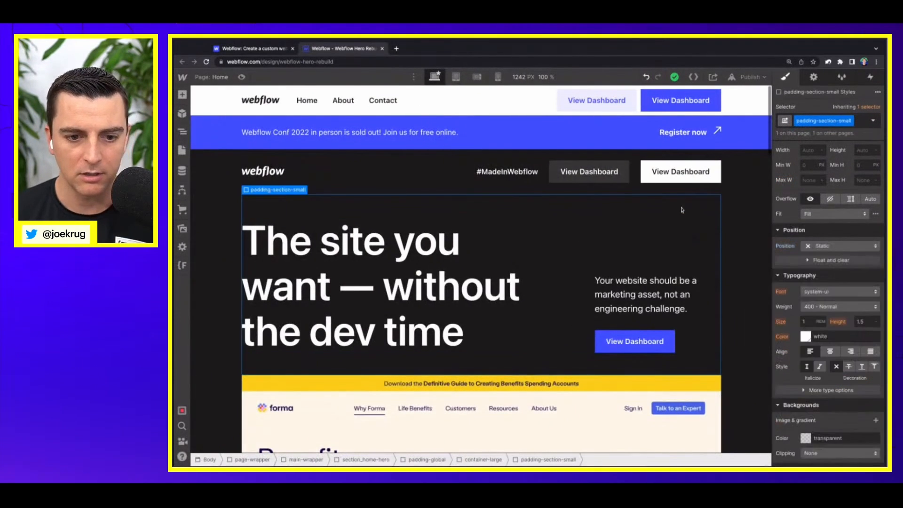
scroll(766, 216, down, 1)
scroll(765, 216, down, 4)
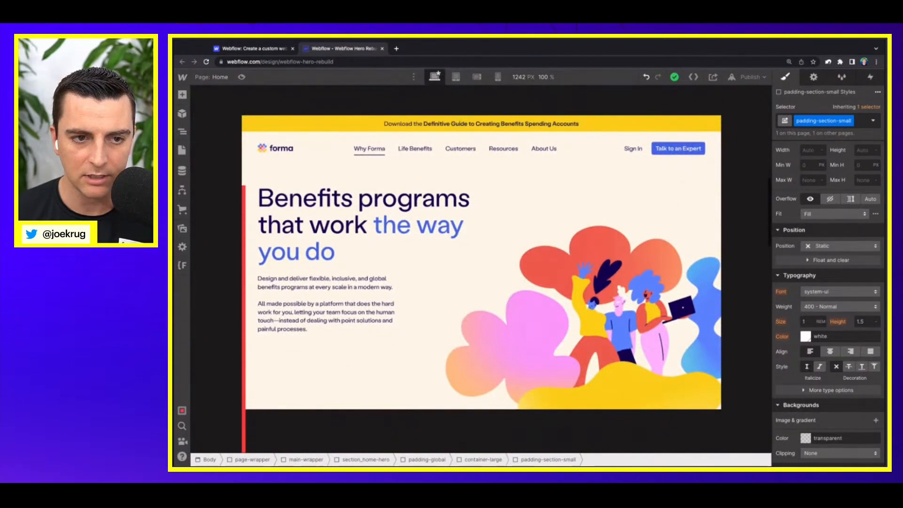
scroll(769, 221, down, 2)
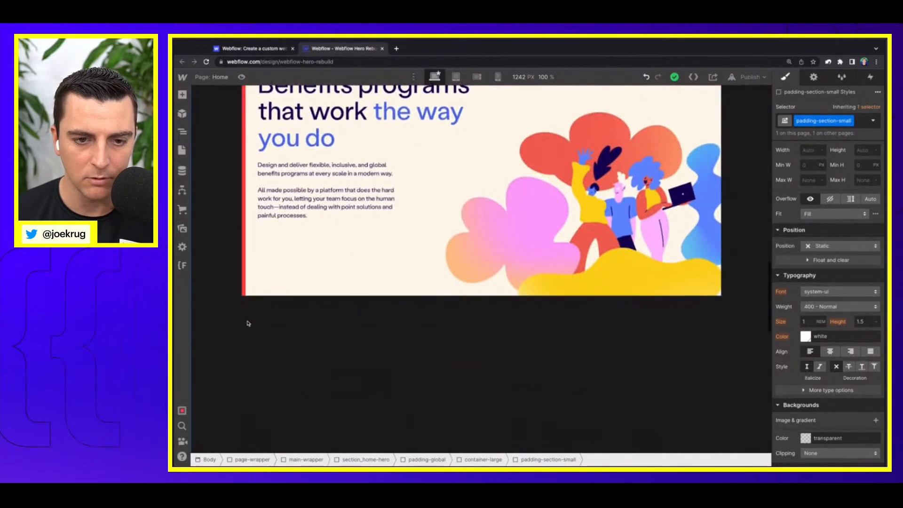
scroll(248, 323, down, 5)
scroll(248, 323, up, 15)
scroll(248, 323, up, 5)
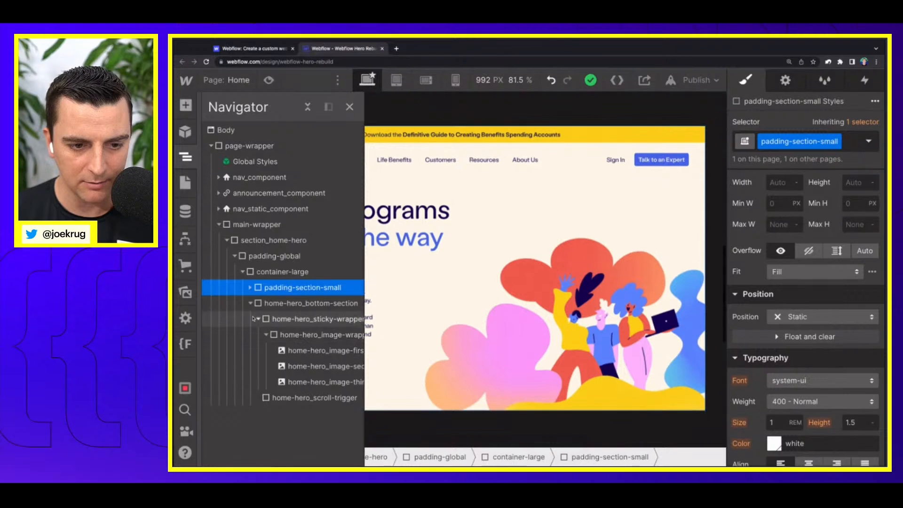
Step: Add a While scrolling in view trigger to home-hero_scroll-trigger and apply it to the whole class
click(292, 398)
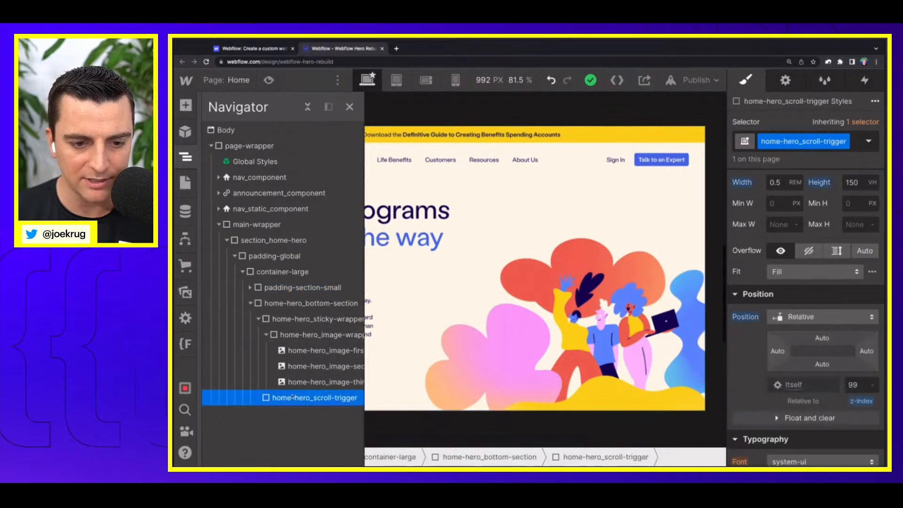
click(258, 319)
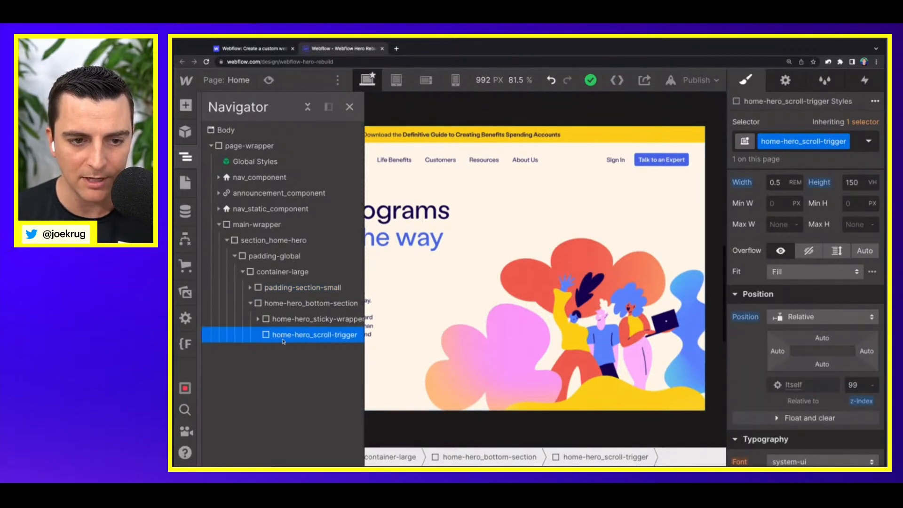
click(865, 81)
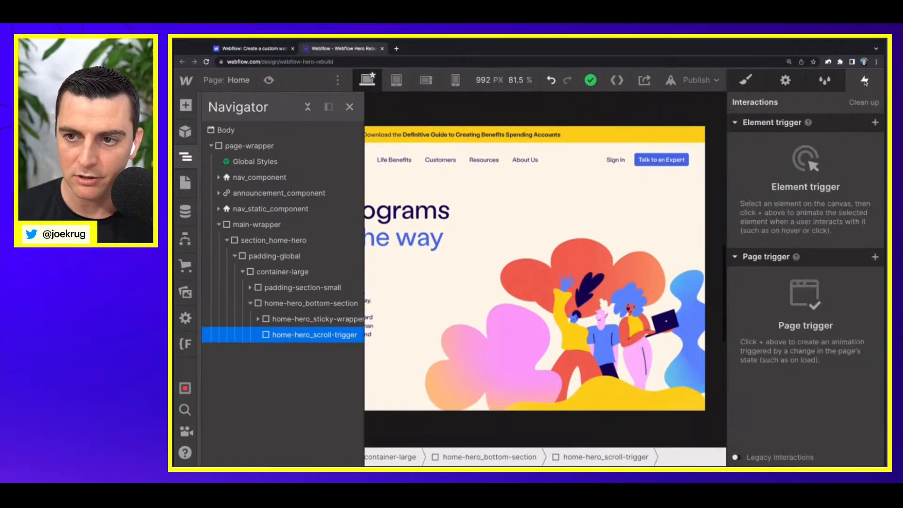
click(875, 123)
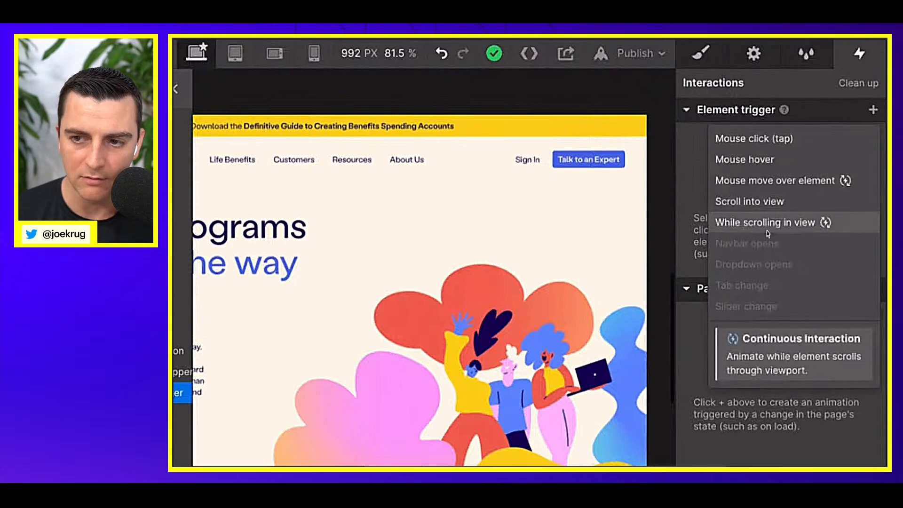
click(783, 207)
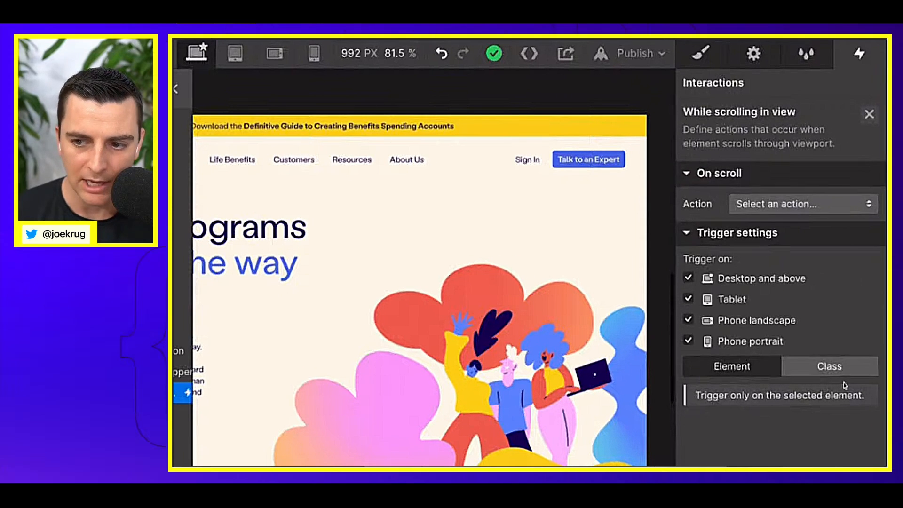
click(826, 369)
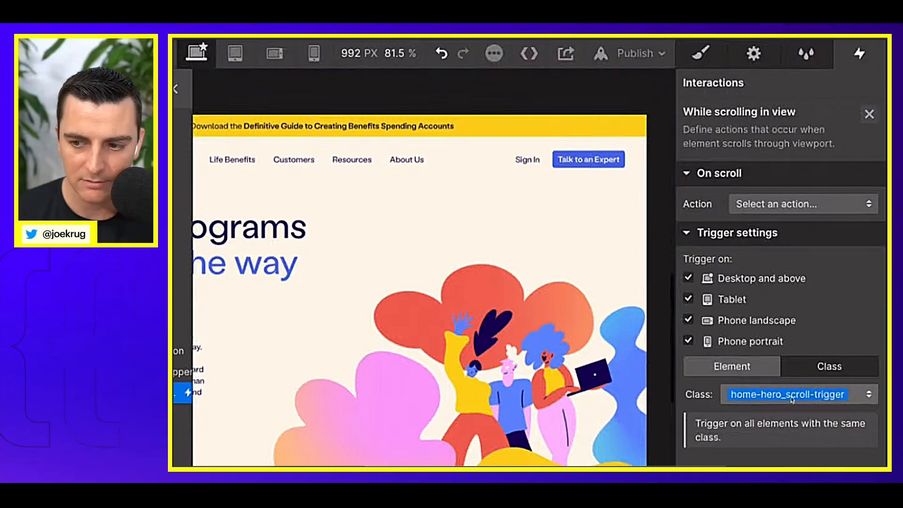
Step: Set the on-scroll action to Play scroll animation and create a scroll animation named "Home hero - Sticky portfolio"
click(751, 203)
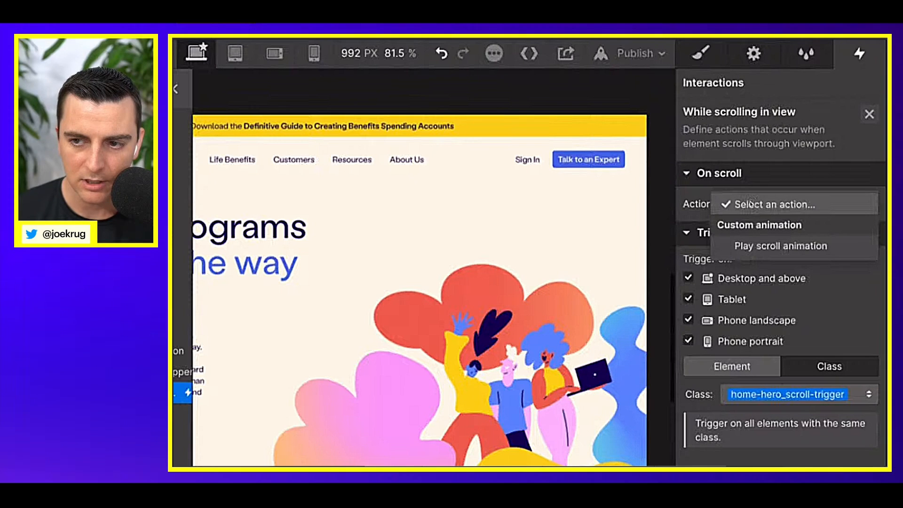
click(753, 247)
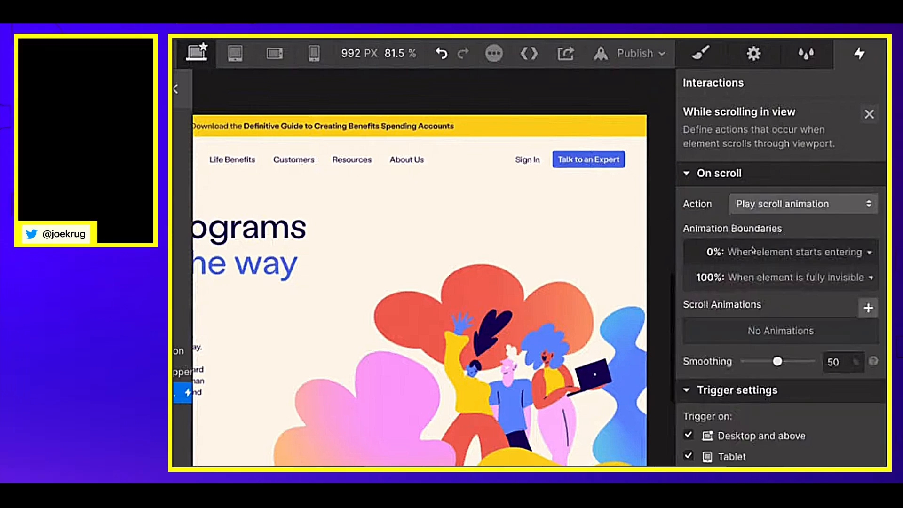
click(869, 308)
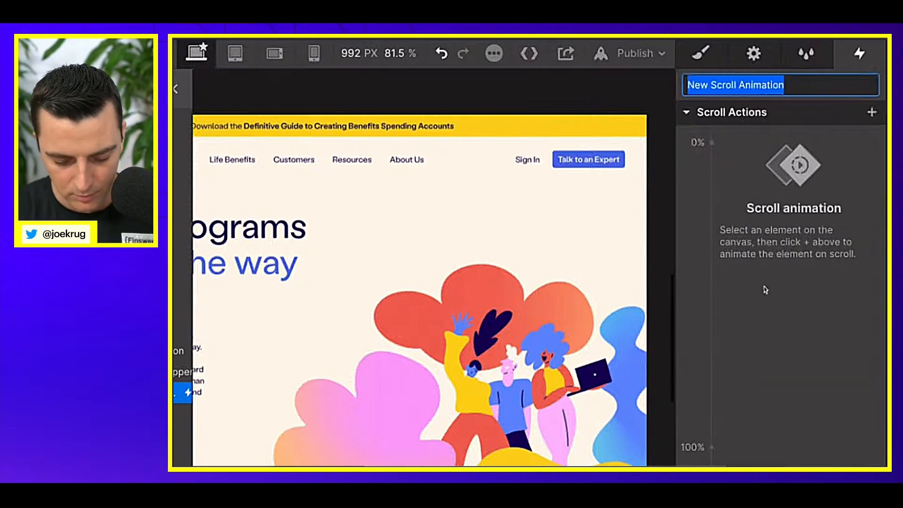
text(Home hero - st)
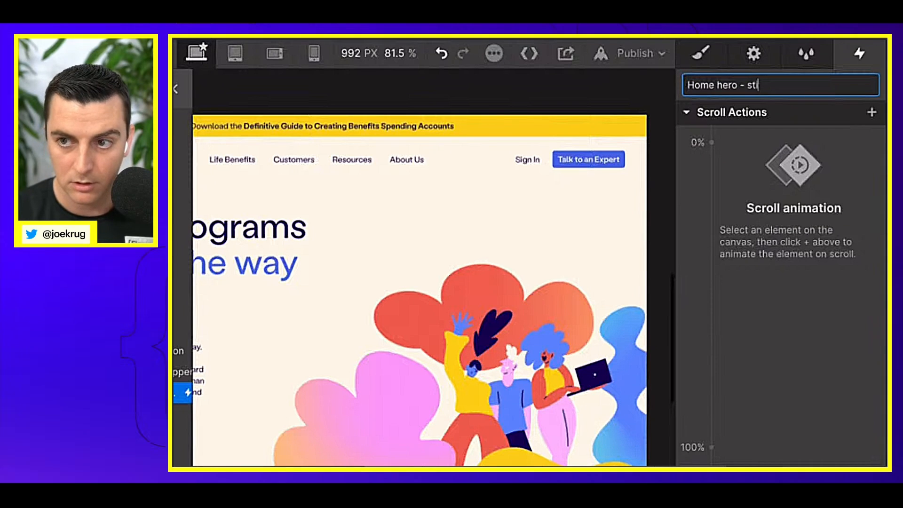
text(icky-)
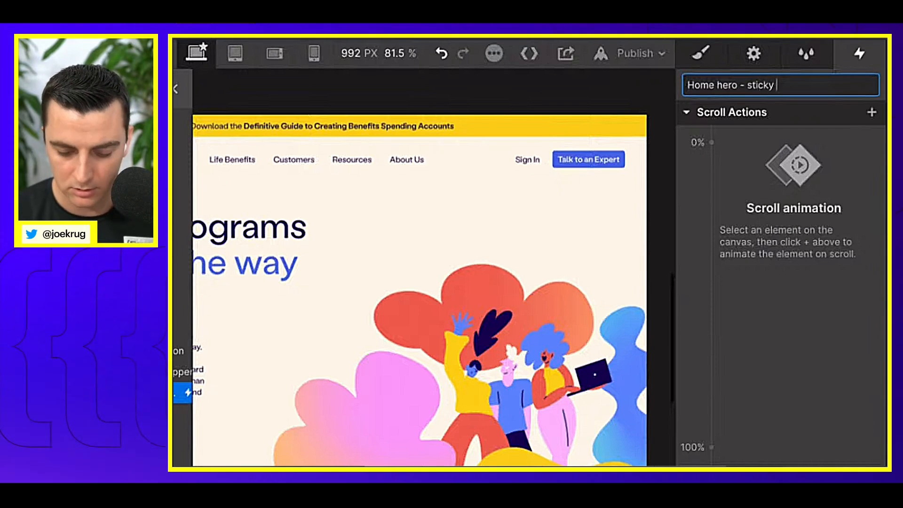
key(BackSpace)
text(S)
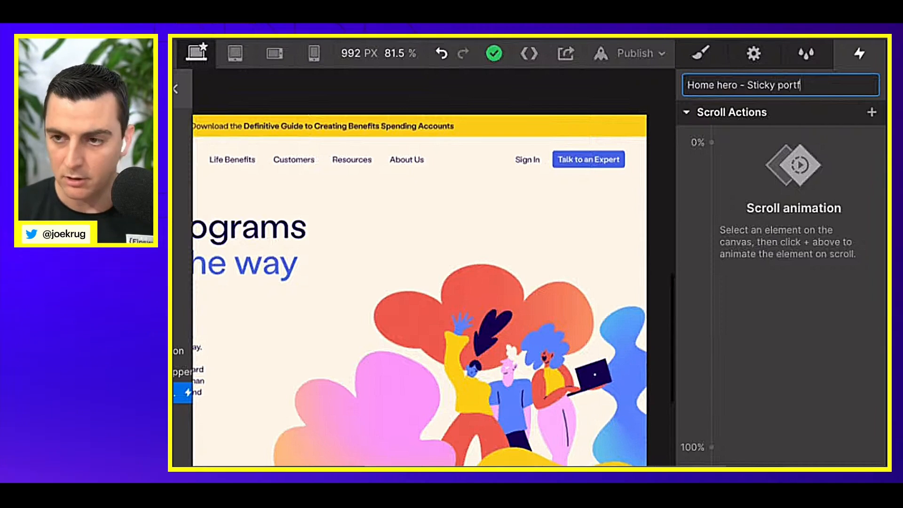
text(ticky portfolio)
key(Return)
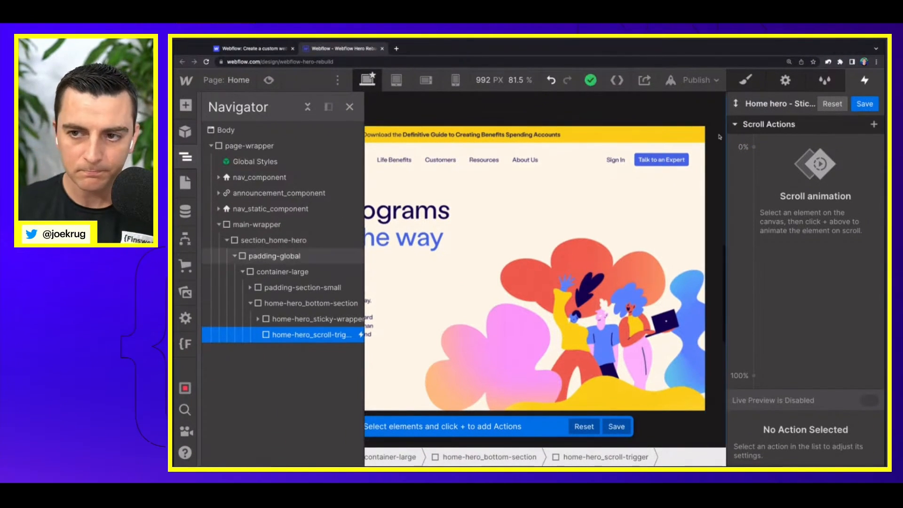
Step: Select home-hero_image-wrapper inside home-hero_sticky-wrapper as the animation target and collapse its children
click(280, 320)
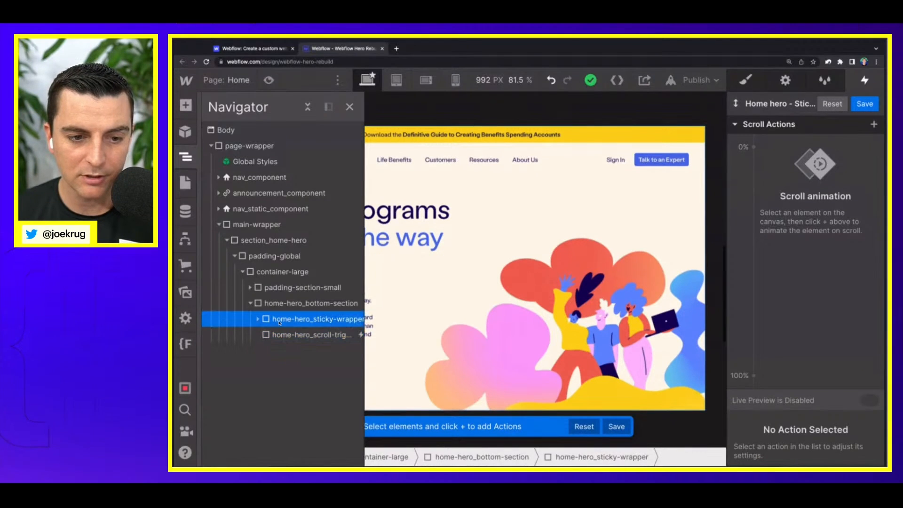
click(257, 320)
click(293, 335)
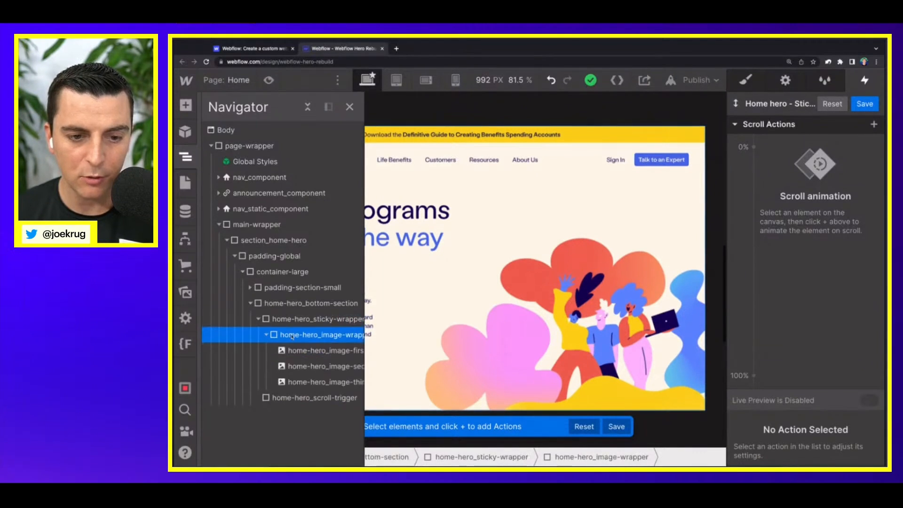
click(267, 335)
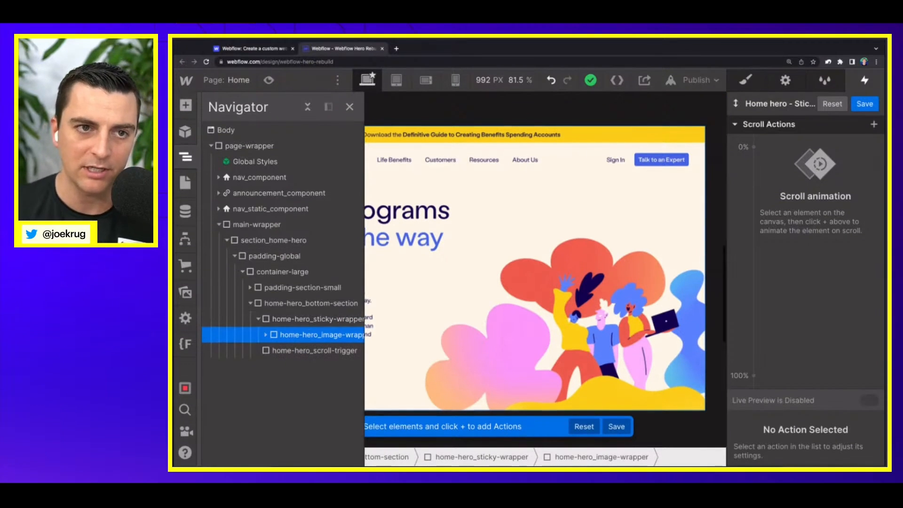
Step: Examine how the sticky hero images scale and change while scrolling the original Webflow homepage, and return to the rebuild project
click(249, 48)
scroll(405, 187, up, 12)
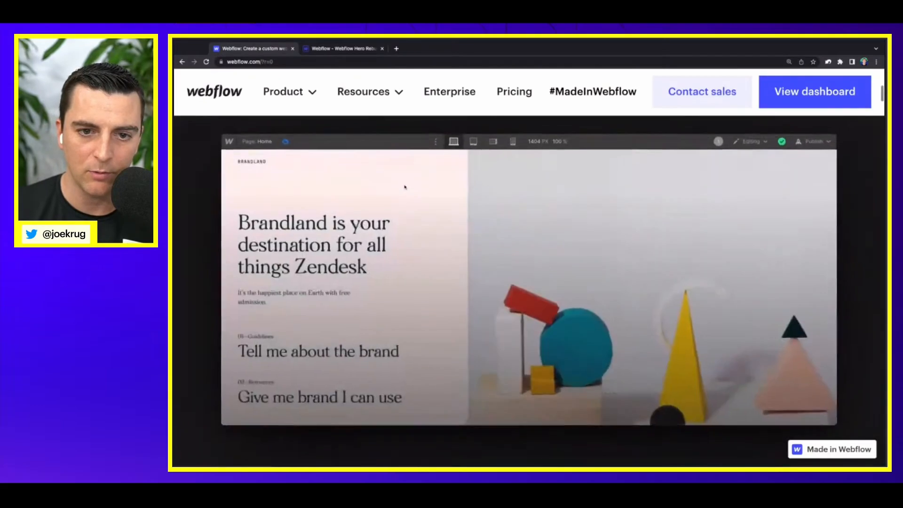
scroll(405, 187, down, 8)
scroll(212, 251, up, 3)
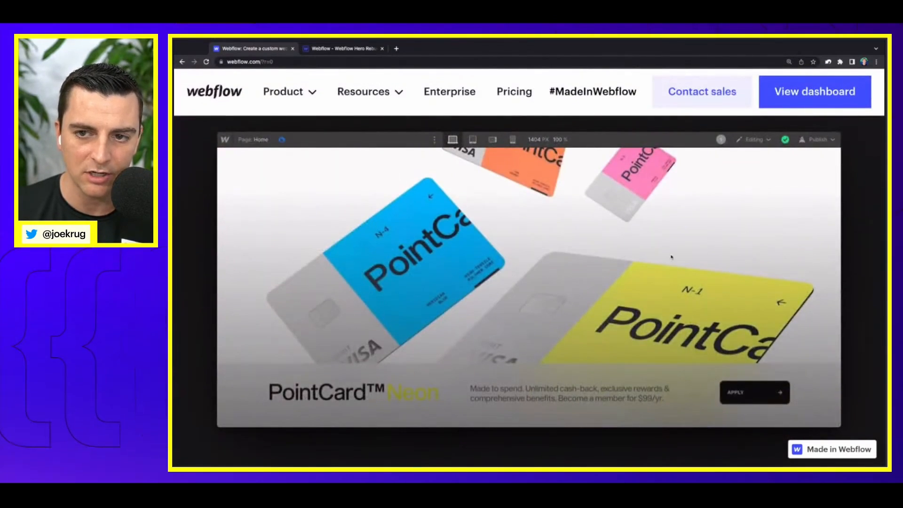
scroll(671, 257, down, 4)
click(328, 48)
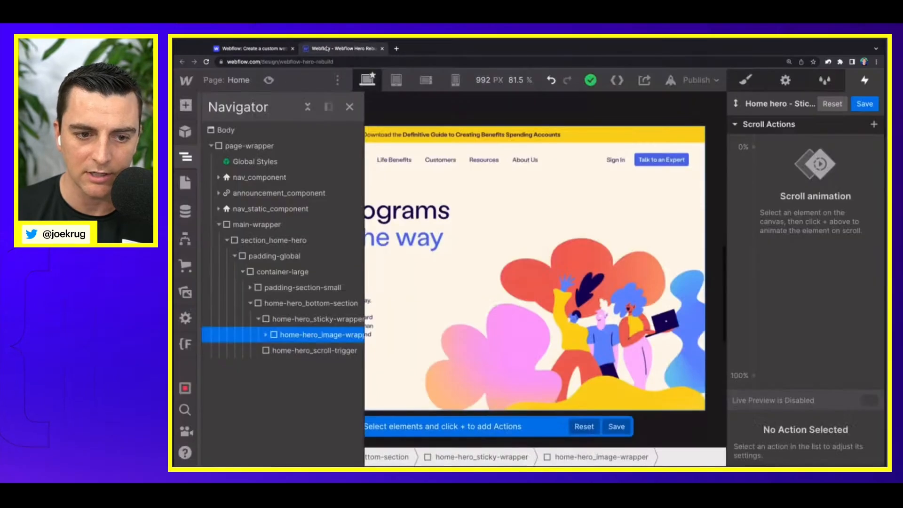
Step: Add a Scale scroll action for home-hero_image-wrapper with a scale of 1 at 0%, and select its 100% keyframe
click(753, 149)
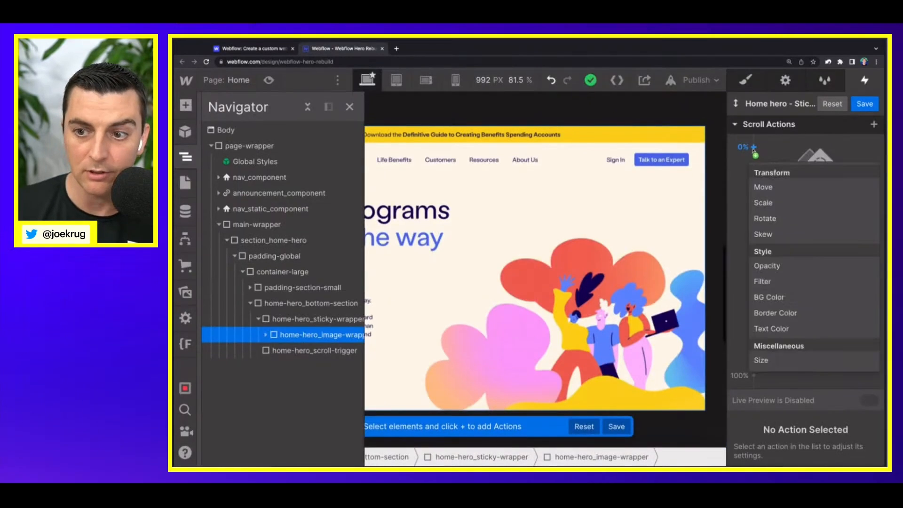
click(772, 203)
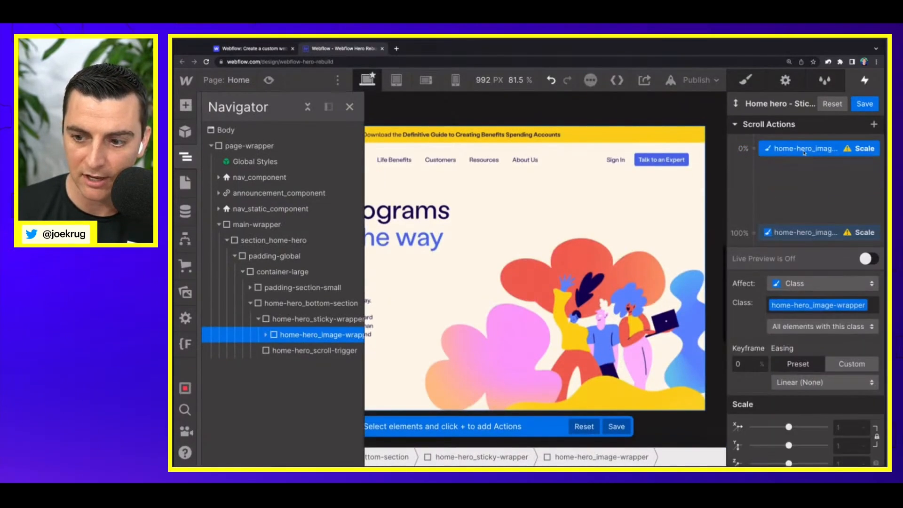
click(853, 427)
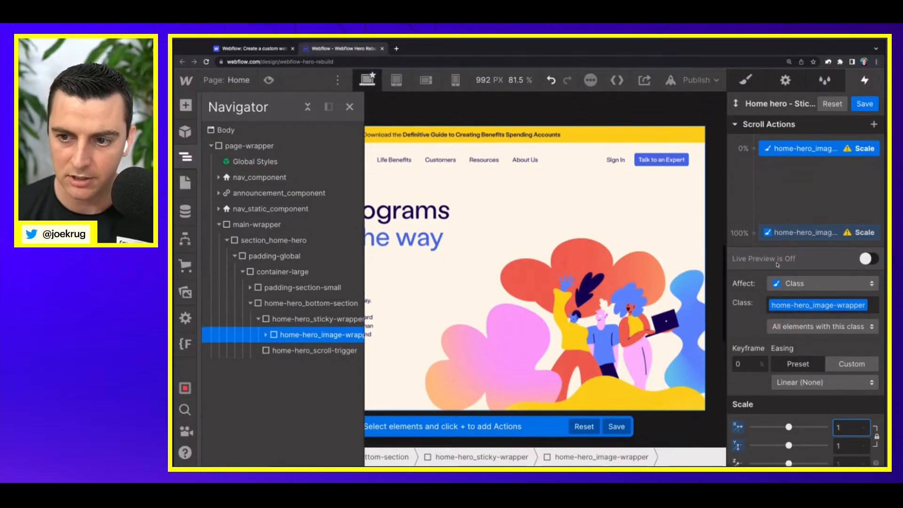
click(771, 233)
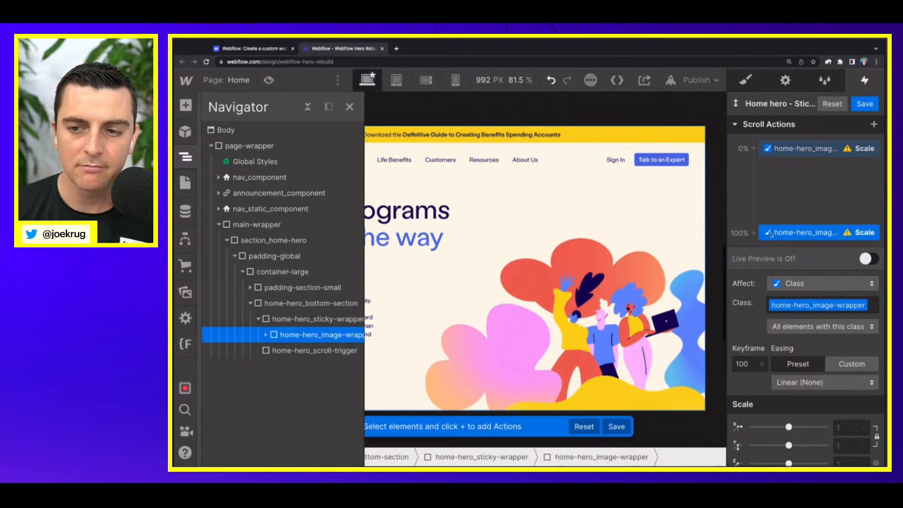
Step: Check on the original Webflow homepage where the hero image stops shrinking as it scrolls away, and return to the rebuild project
click(270, 49)
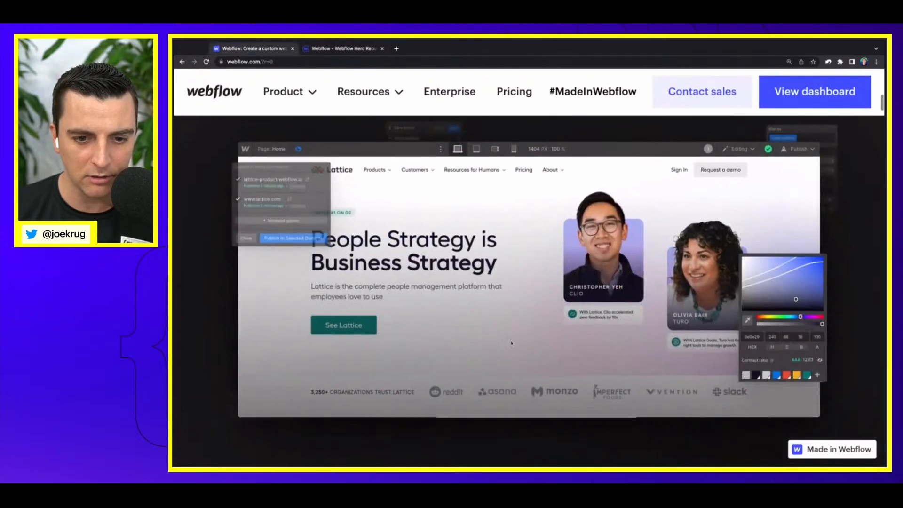
scroll(511, 343, down, 3)
scroll(511, 343, down, 3)
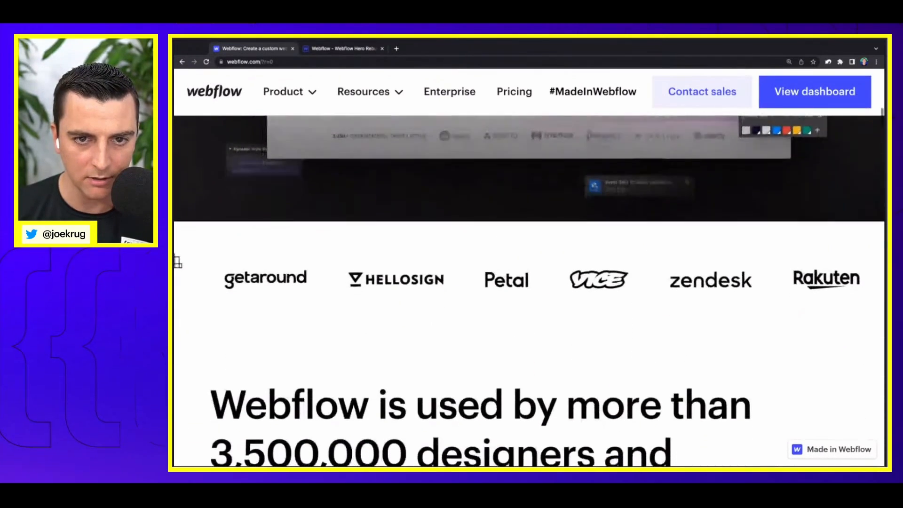
scroll(178, 258, up, 1)
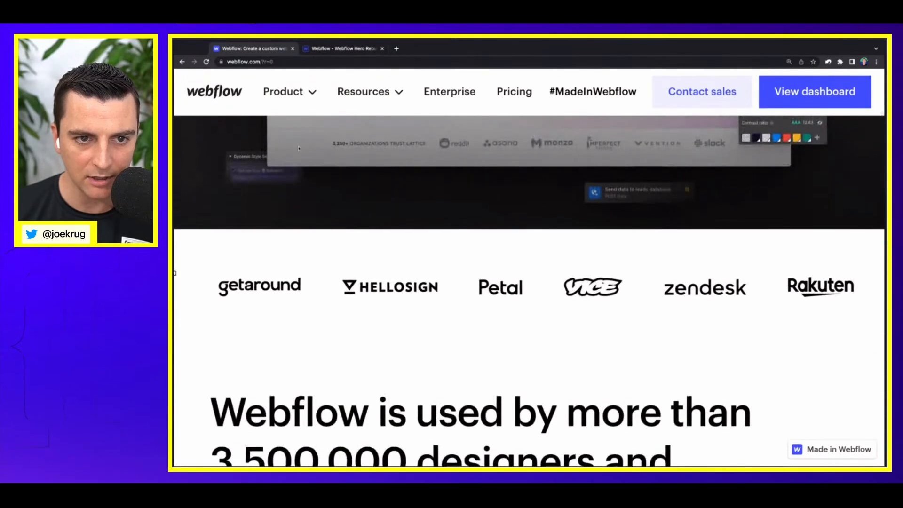
scroll(309, 149, up, 2)
scroll(309, 149, down, 2)
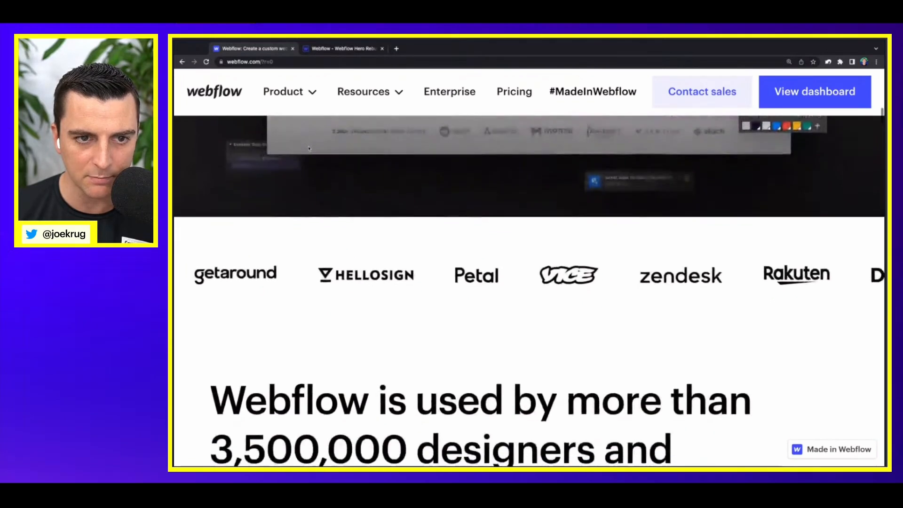
scroll(309, 149, up, 2)
click(328, 49)
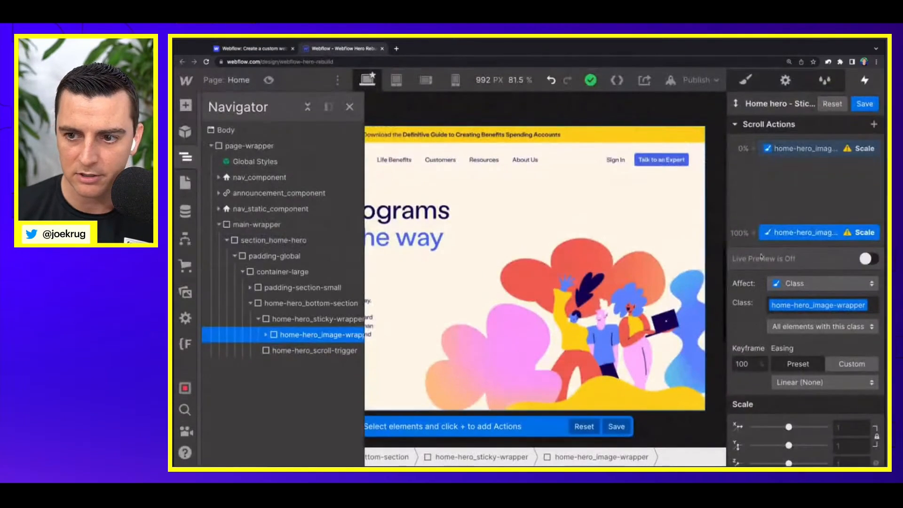
Step: Move the end keyframe of the home-hero_image-wrapper Scale action to 80% and set its X and Y scale to 0.85
drag(769, 234, 769, 204)
click(853, 429)
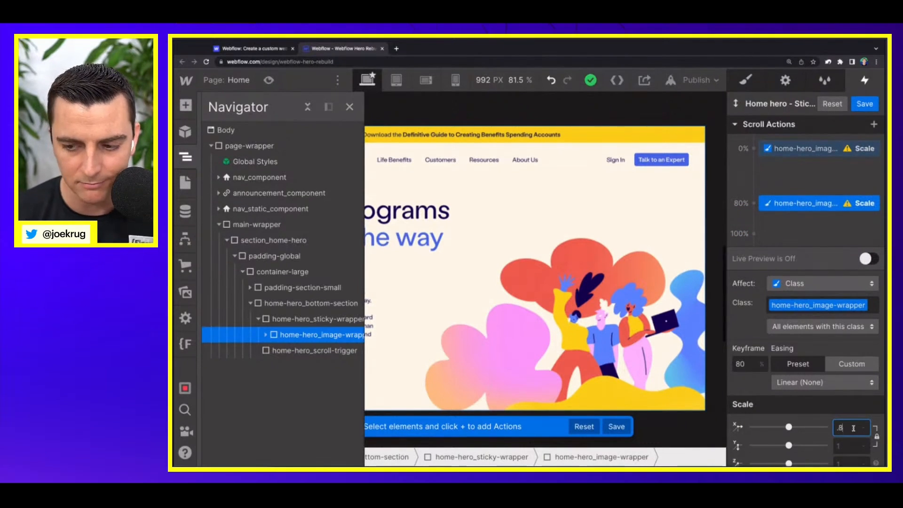
text(.8)
key(Return)
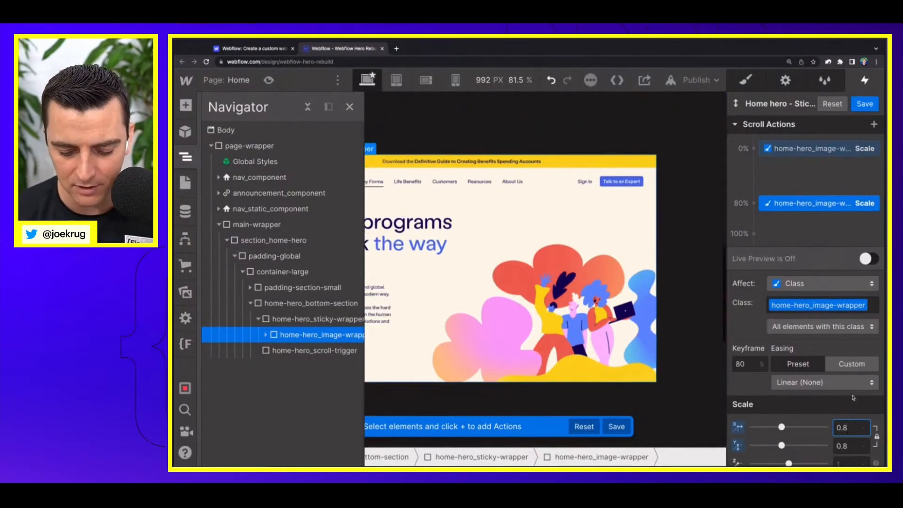
text(5)
key(Return)
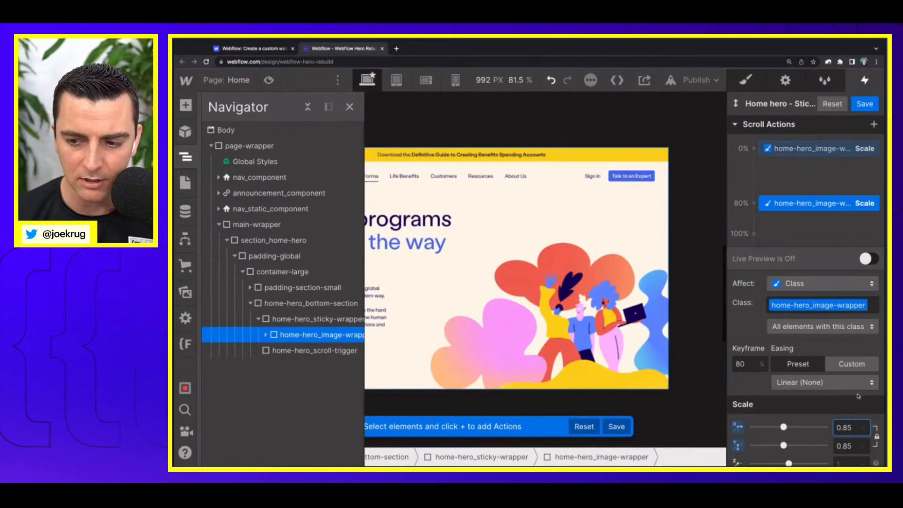
Step: Turn on the live preview and scroll through the hero to check how home-hero_image-wrapper scales
click(825, 386)
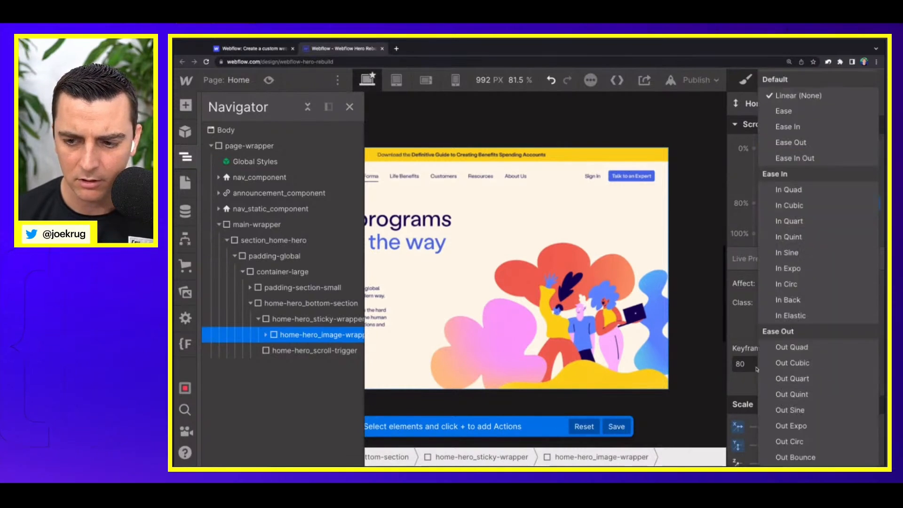
click(743, 375)
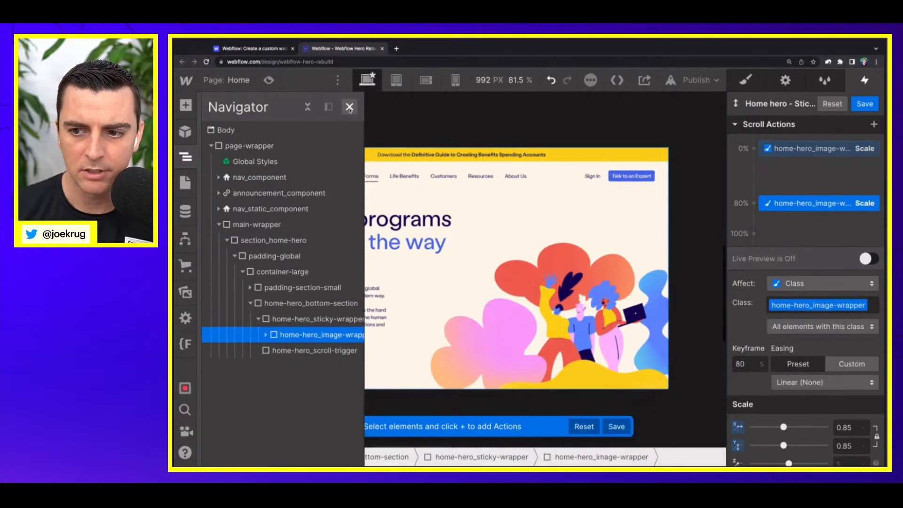
click(868, 259)
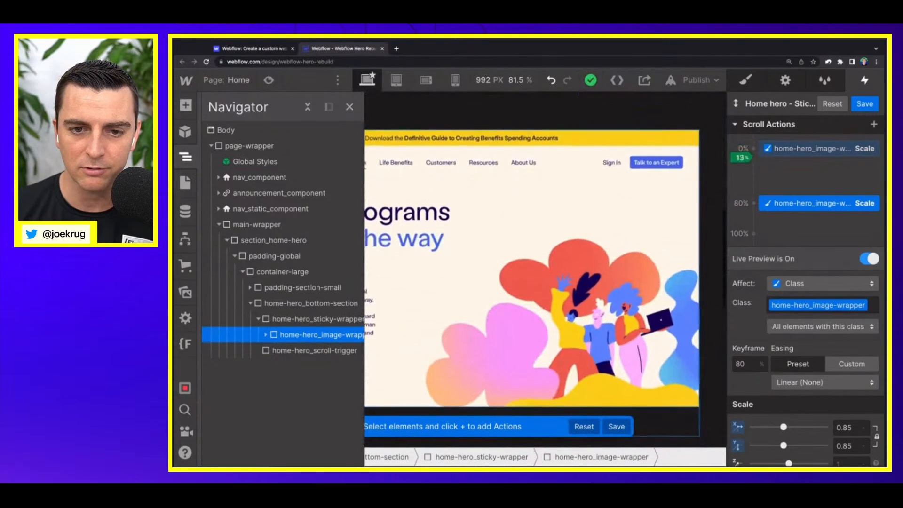
click(350, 107)
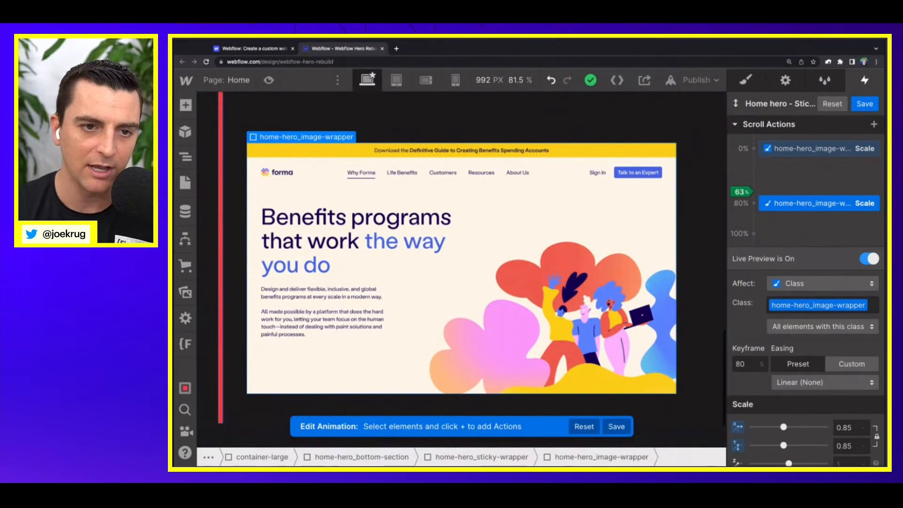
click(377, 263)
click(186, 157)
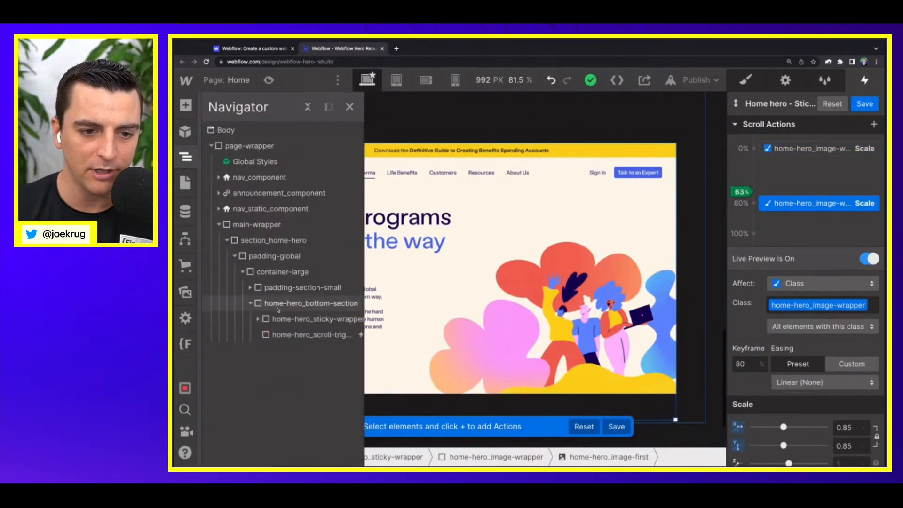
click(454, 283)
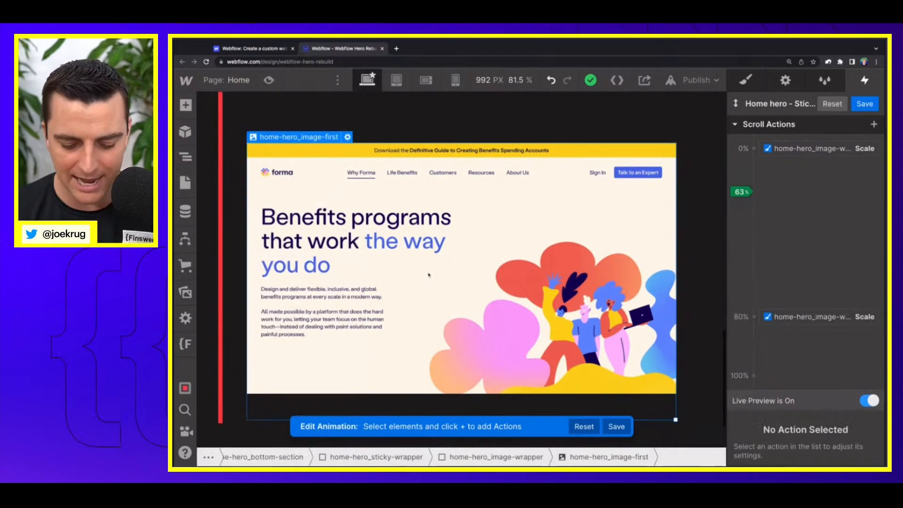
key(j)
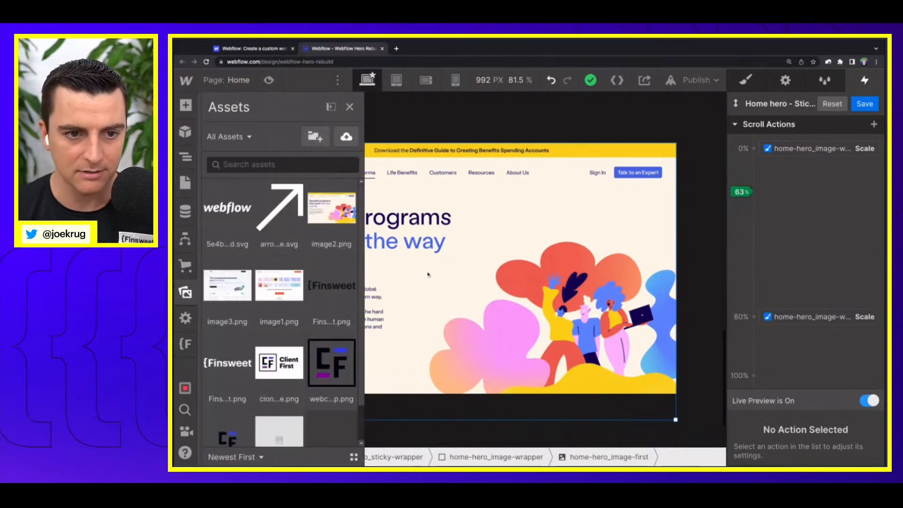
click(186, 157)
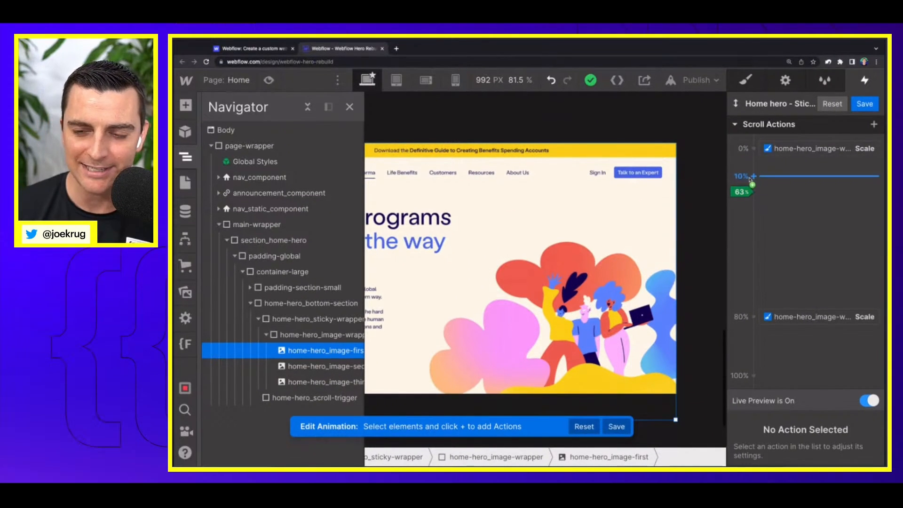
click(755, 196)
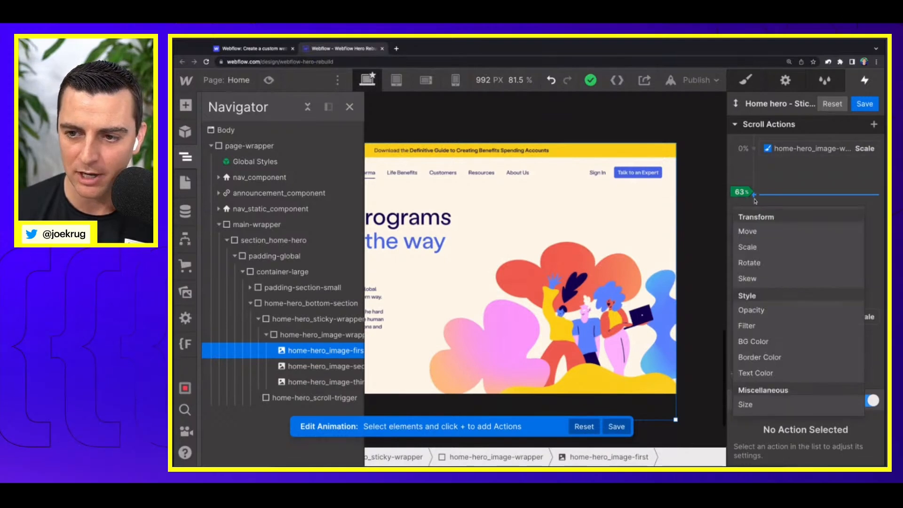
click(756, 197)
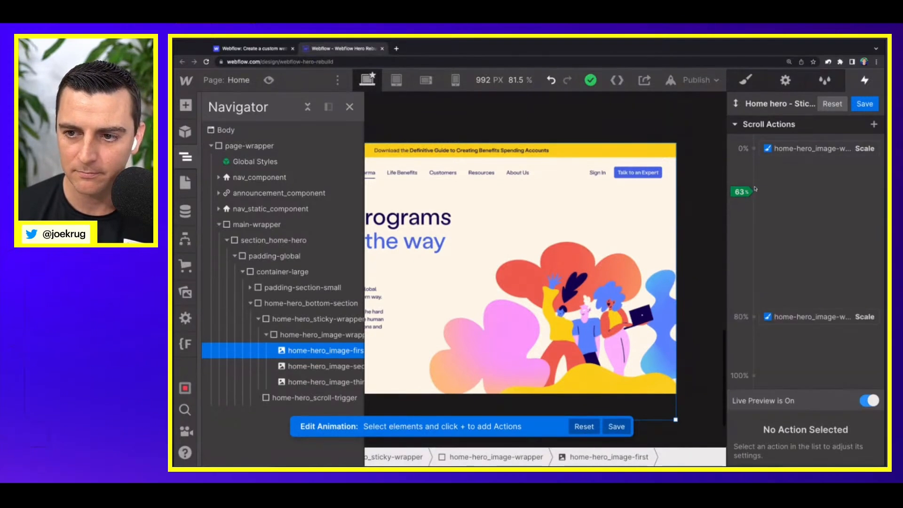
Step: Save and reopen the Home hero - Sticky portfolio animation, and add an Opacity action of 100% for home-hero_image-first at the 20% keyframe
click(616, 426)
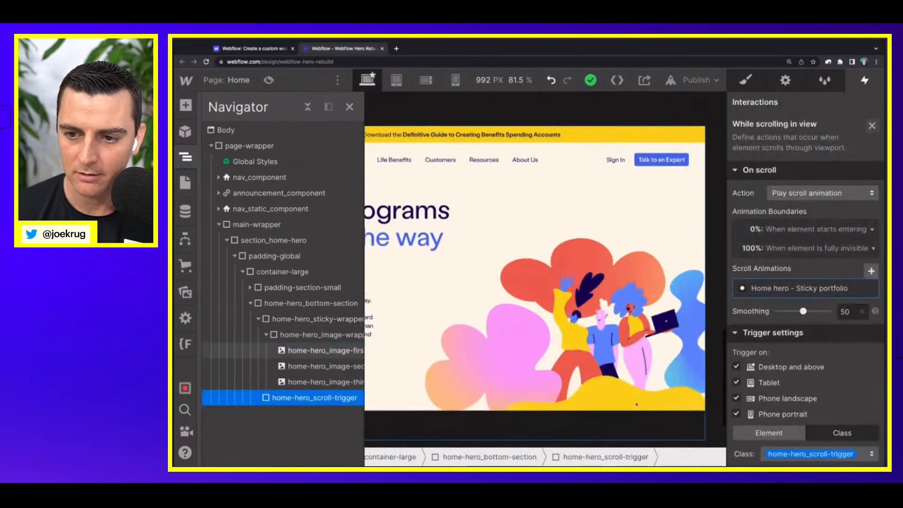
click(767, 289)
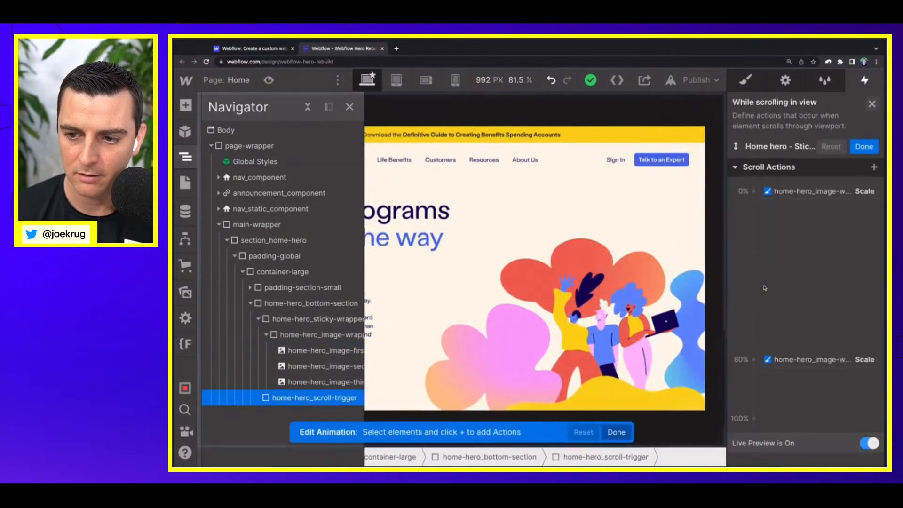
click(335, 352)
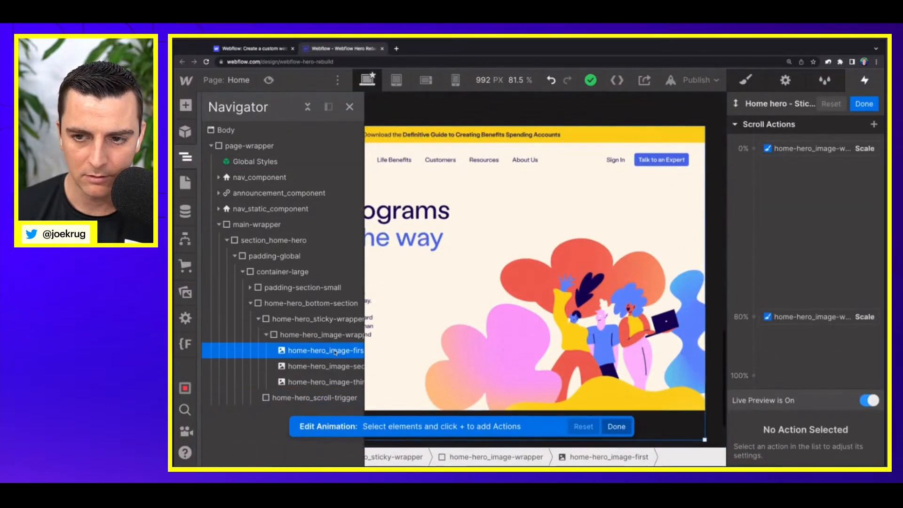
click(754, 195)
click(774, 311)
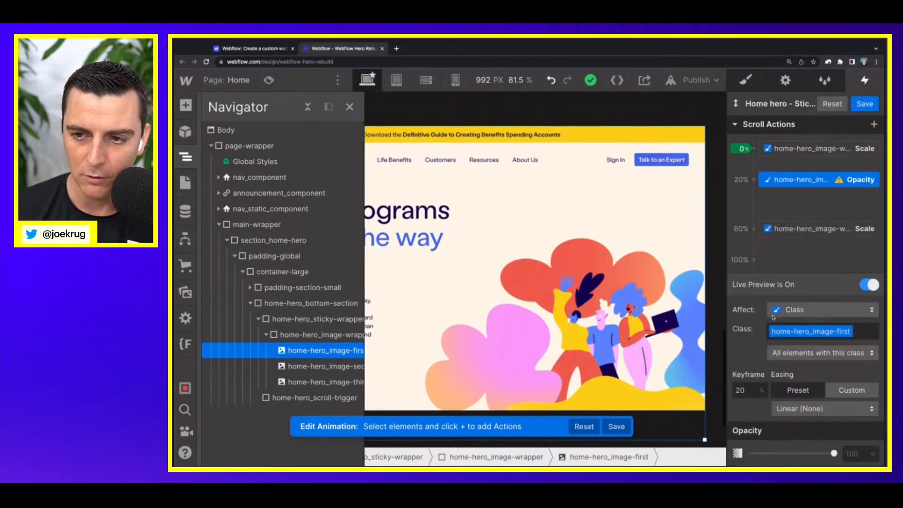
click(850, 453)
text(1)
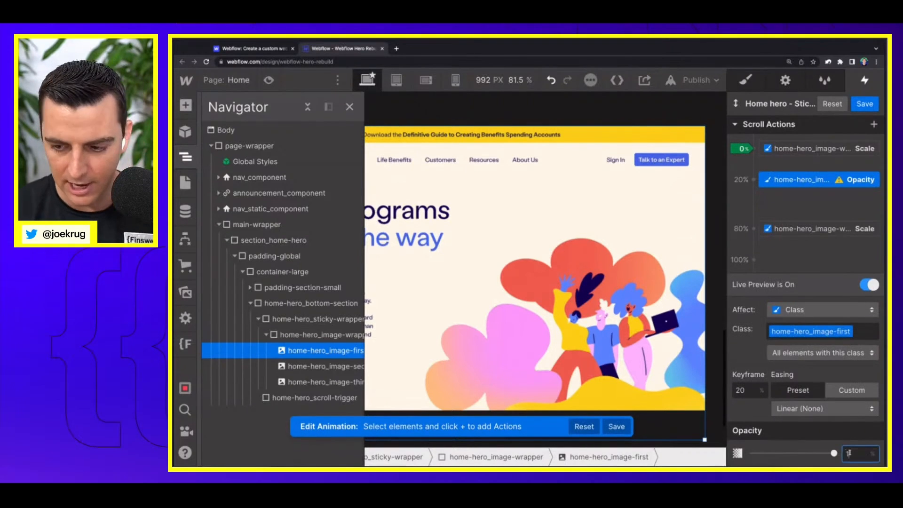
text(00)
key(Return)
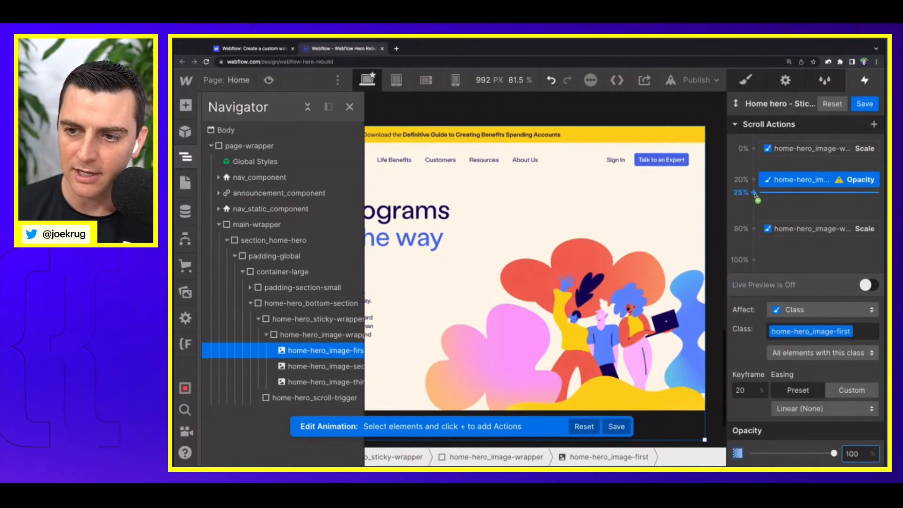
Step: Add a second Opacity action for home-hero_image-first at the 22% keyframe and set its opacity to 0%
click(754, 192)
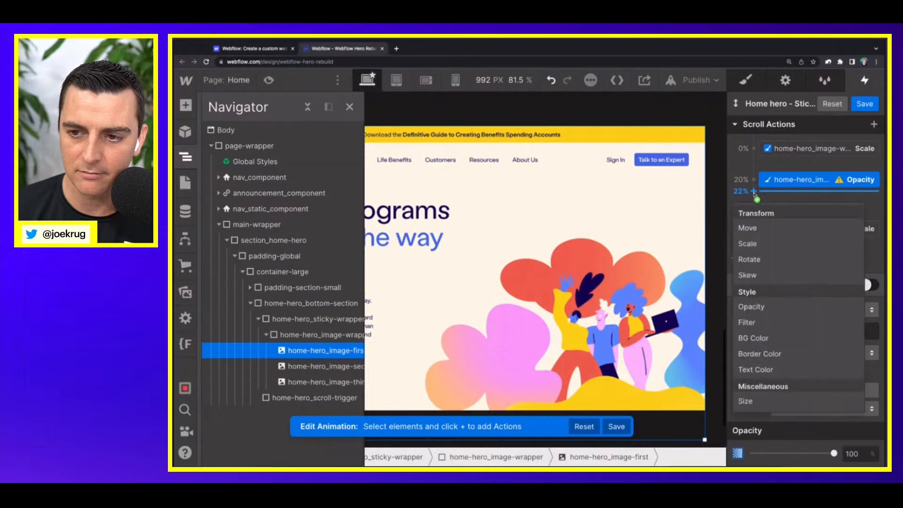
click(764, 306)
text(0)
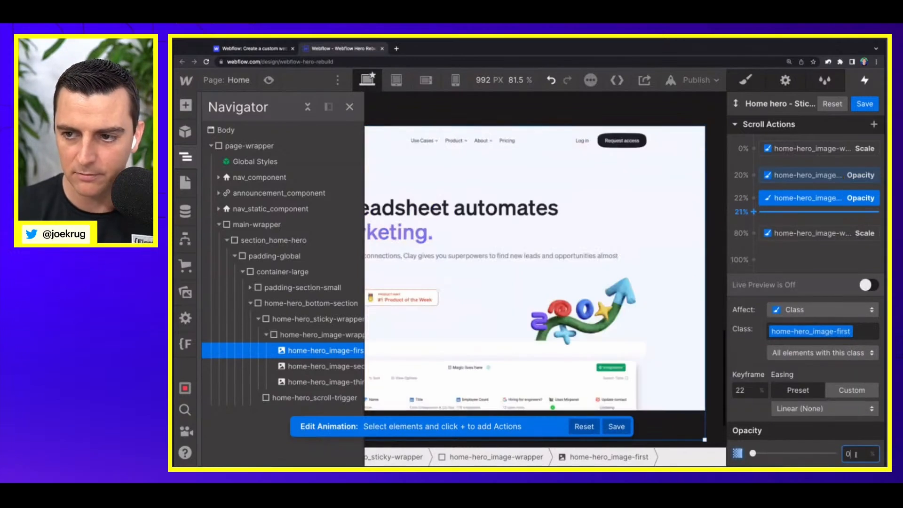
Step: Check how the hero images fade into each other on the original Webflow homepage, and return to the rebuild project
click(275, 50)
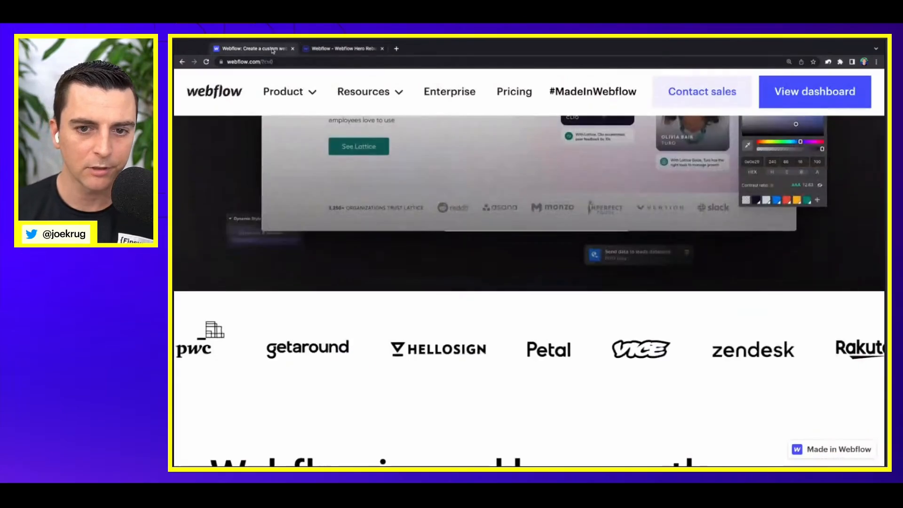
scroll(459, 284, up, 5)
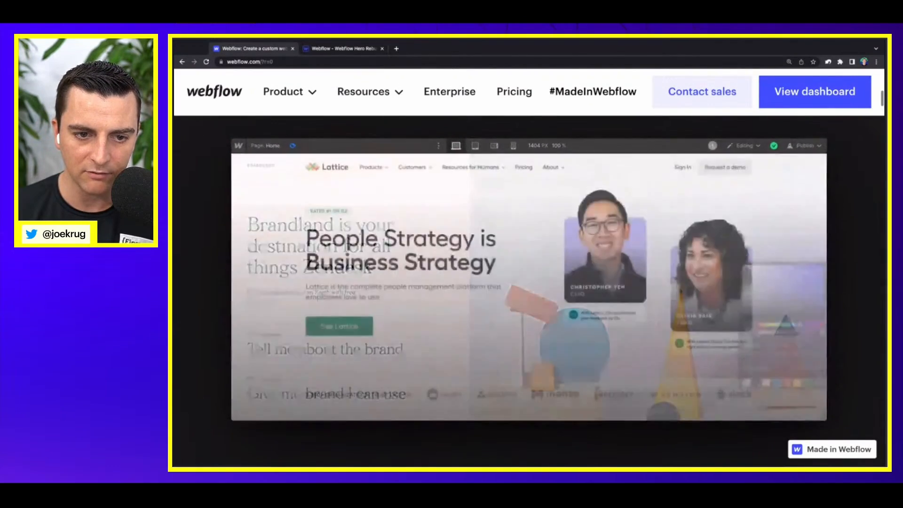
click(340, 49)
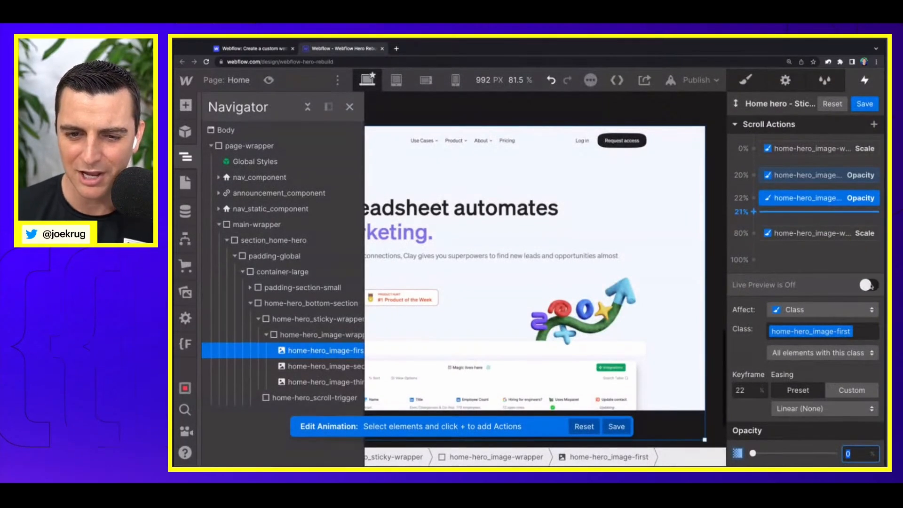
Step: Preview the fade of home-hero_image-first live by scrolling back and forth through the 20% to 22% range
click(870, 285)
scroll(534, 361, up, 5)
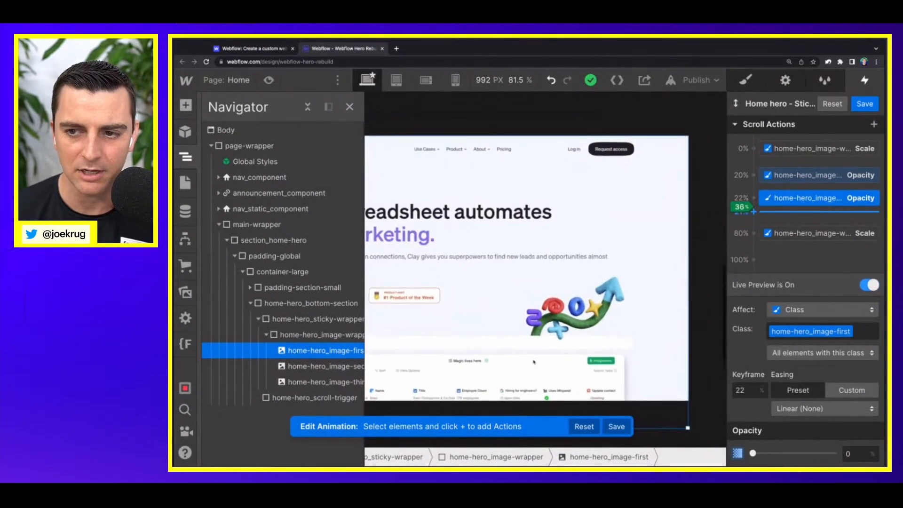
scroll(534, 362, down, 3)
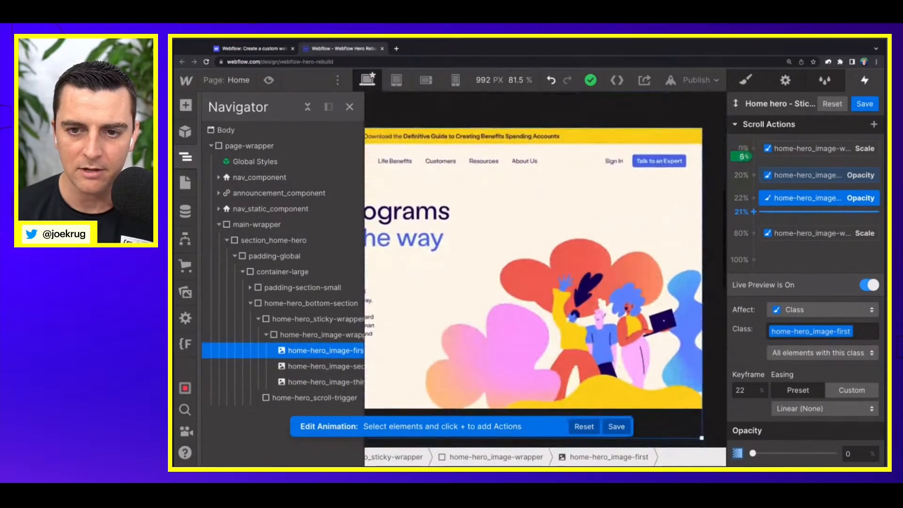
scroll(534, 363, down, 4)
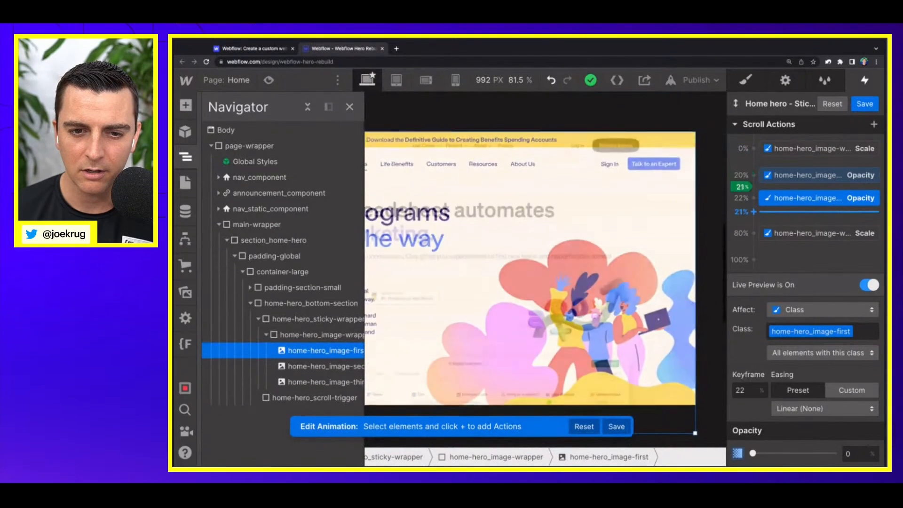
scroll(534, 363, up, 1)
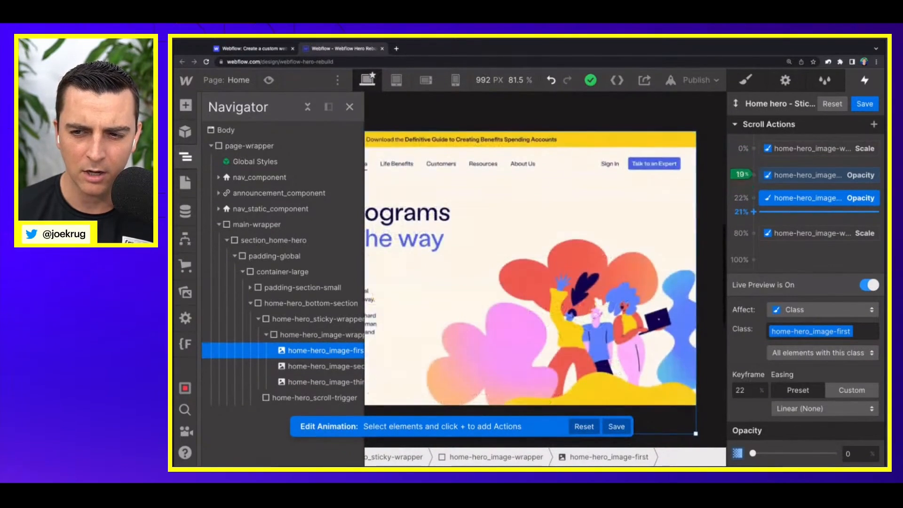
Step: Try the 0% opacity keyframe of home-hero_image-first at 21%, restore it to 22%, and scroll through the live preview
drag(767, 198, 772, 199)
click(870, 285)
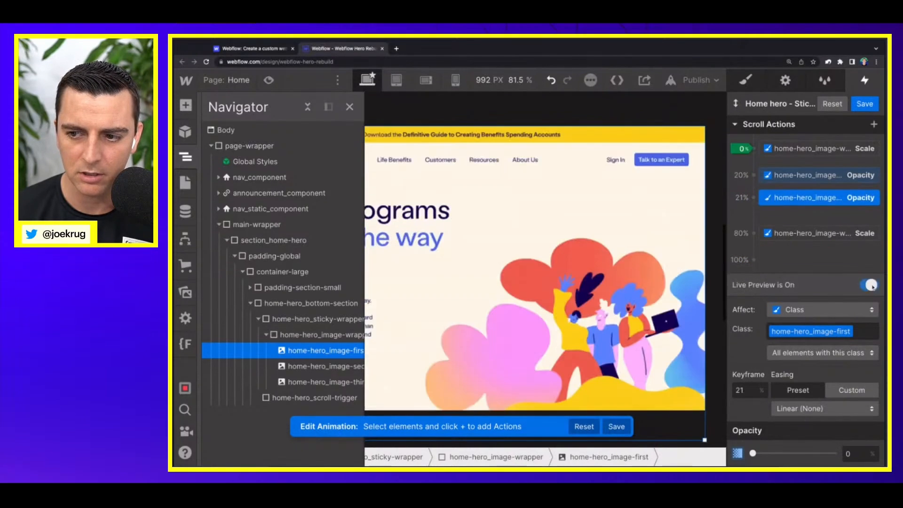
scroll(666, 323, up, 5)
scroll(665, 323, down, 6)
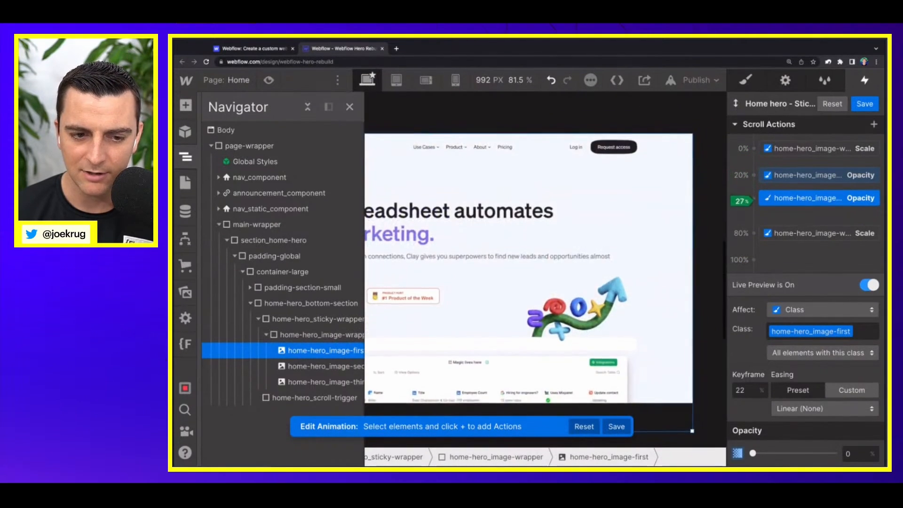
scroll(536, 314, down, 2)
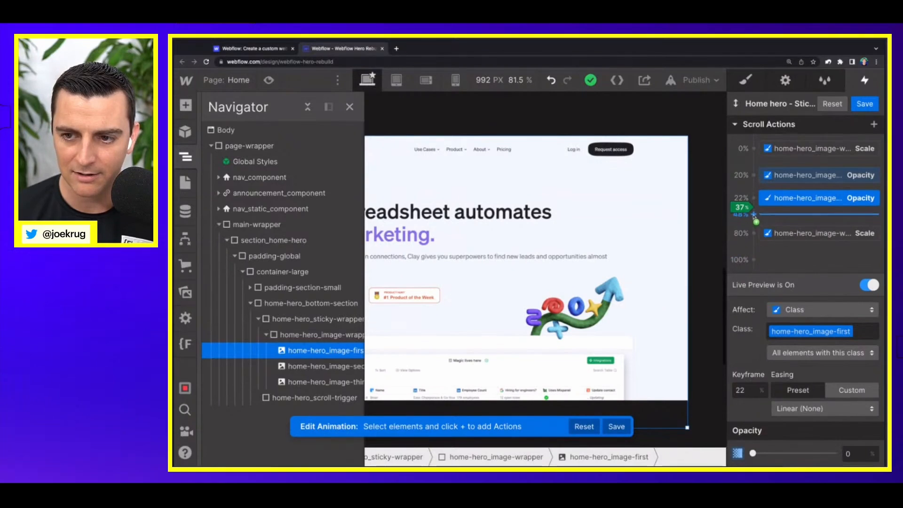
Step: Add another Opacity action for home-hero_image-first and set its keyframe to 40%
click(754, 215)
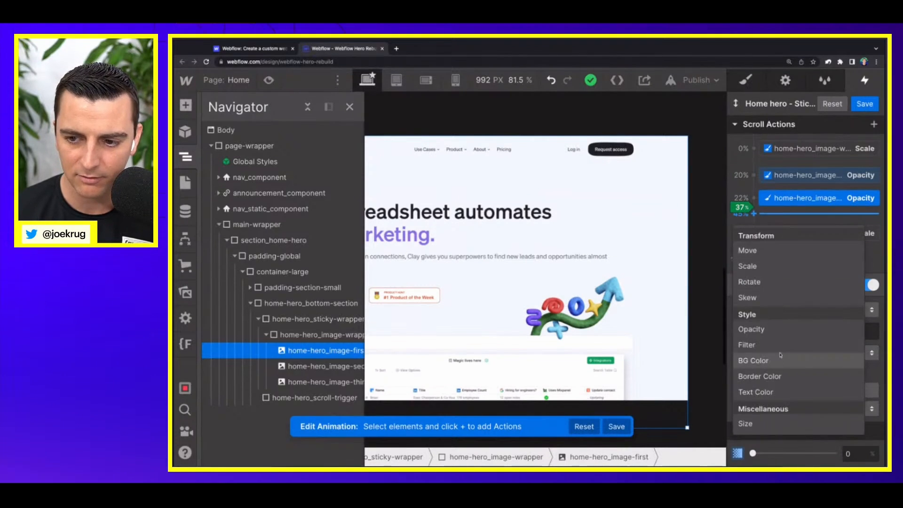
click(751, 329)
drag(771, 216, 771, 218)
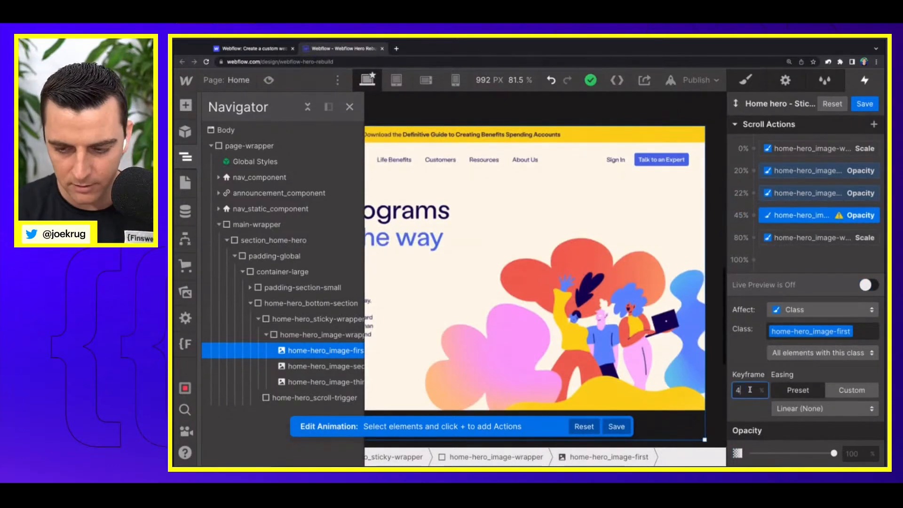
Step: Try to retarget the 40% Opacity action to home-hero_image-second
click(791, 219)
click(795, 250)
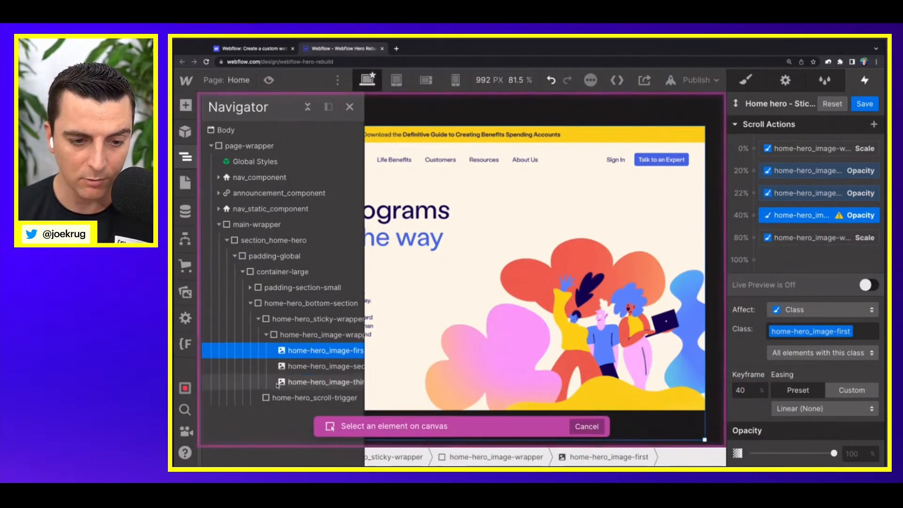
click(314, 367)
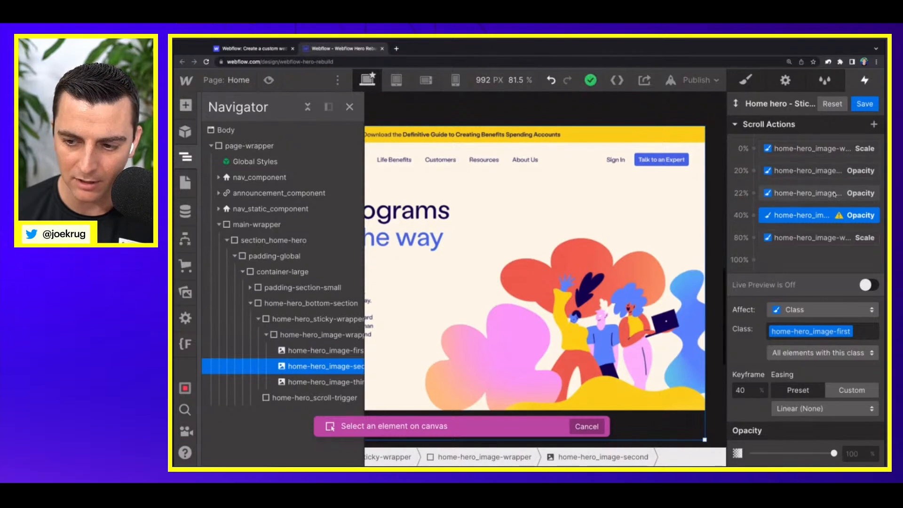
click(819, 221)
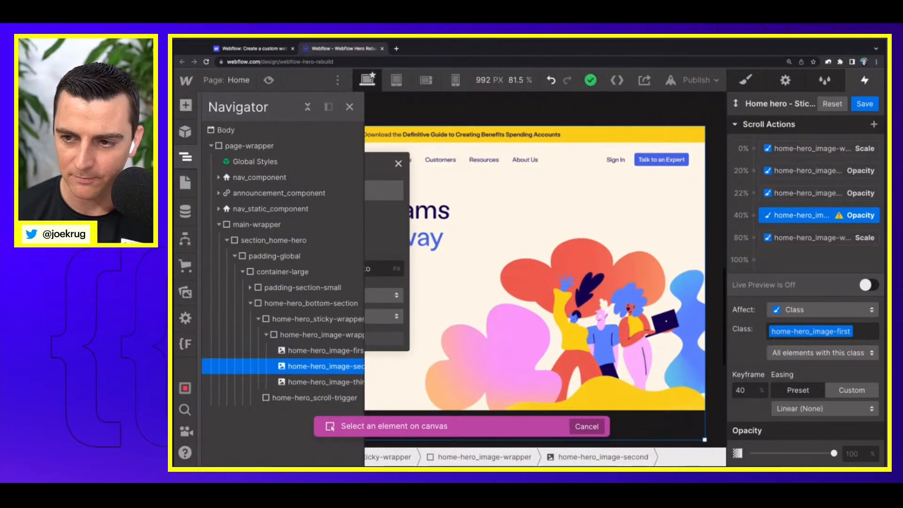
click(810, 194)
Step: Change the target of the 40% Opacity action to home-hero_image-second
click(808, 216)
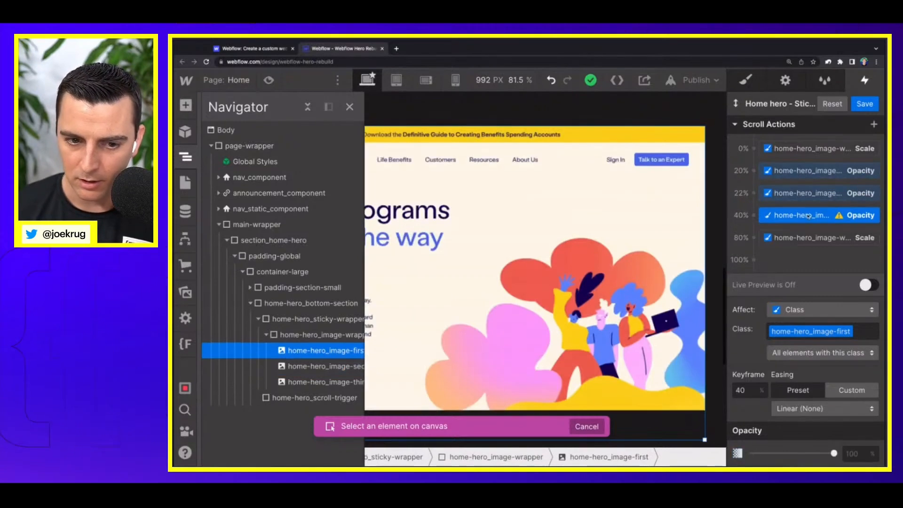
right_click(808, 216)
click(811, 248)
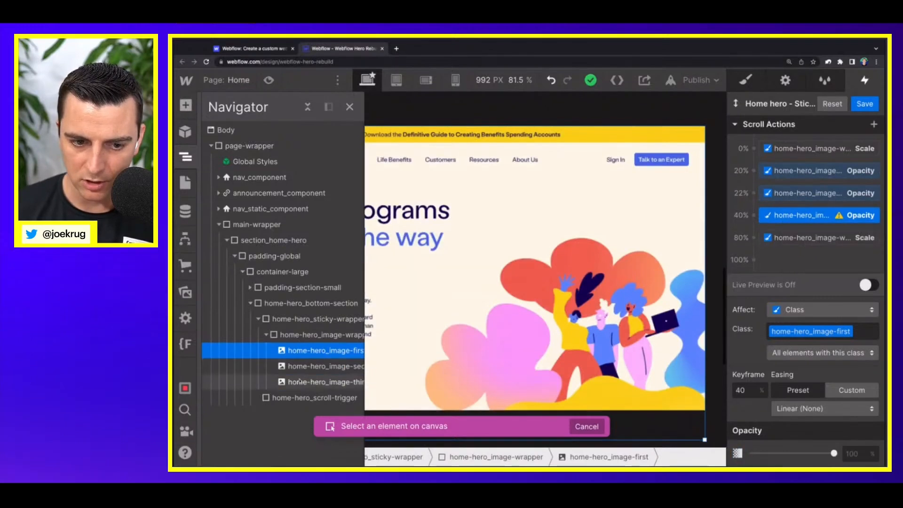
click(315, 368)
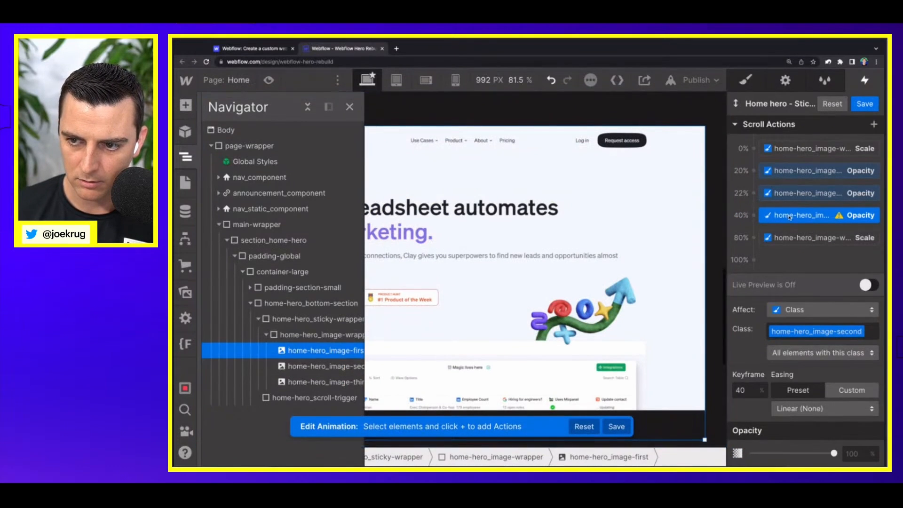
click(804, 196)
click(803, 216)
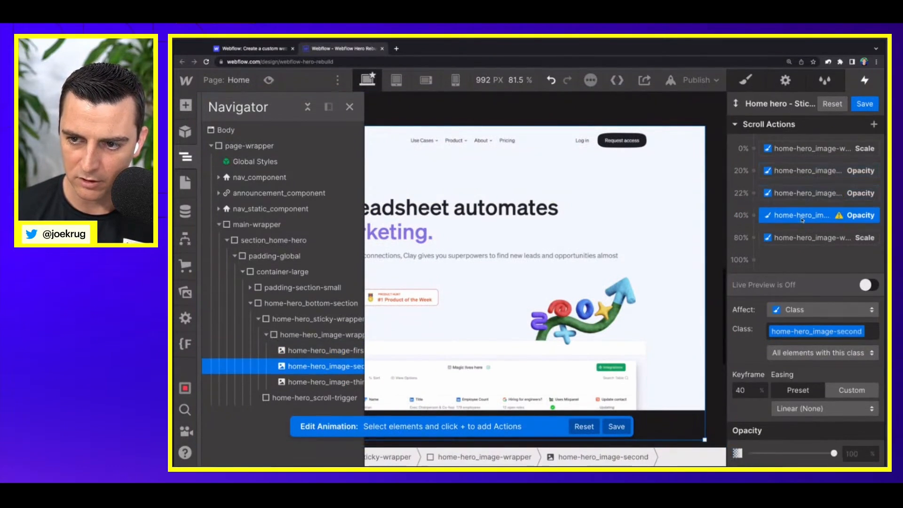
Step: Add a 42% Opacity action for home-hero_image-second, set opacity to 100% at 40% and 0% at 42%, and save the animation
click(754, 227)
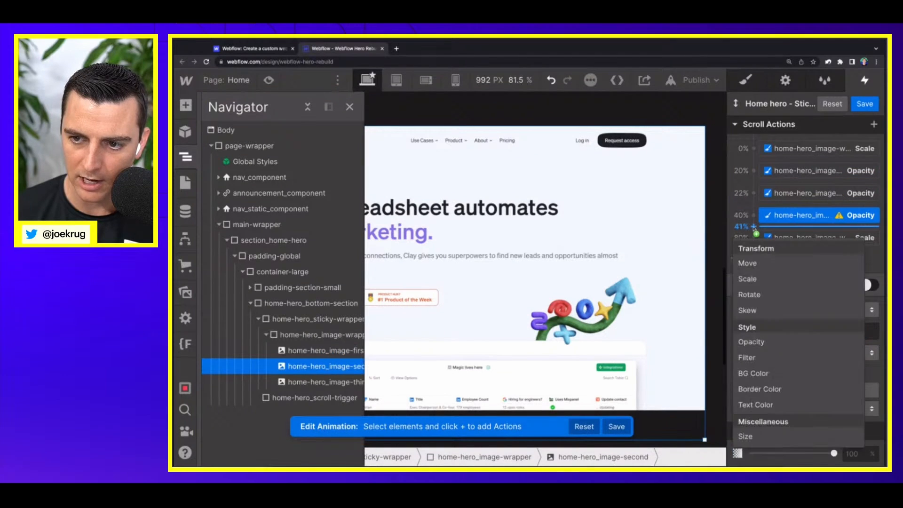
click(765, 341)
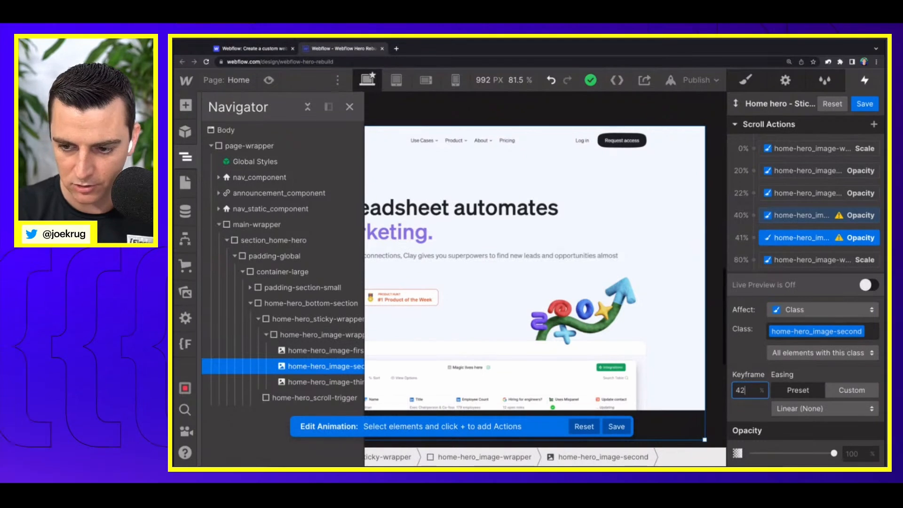
click(804, 221)
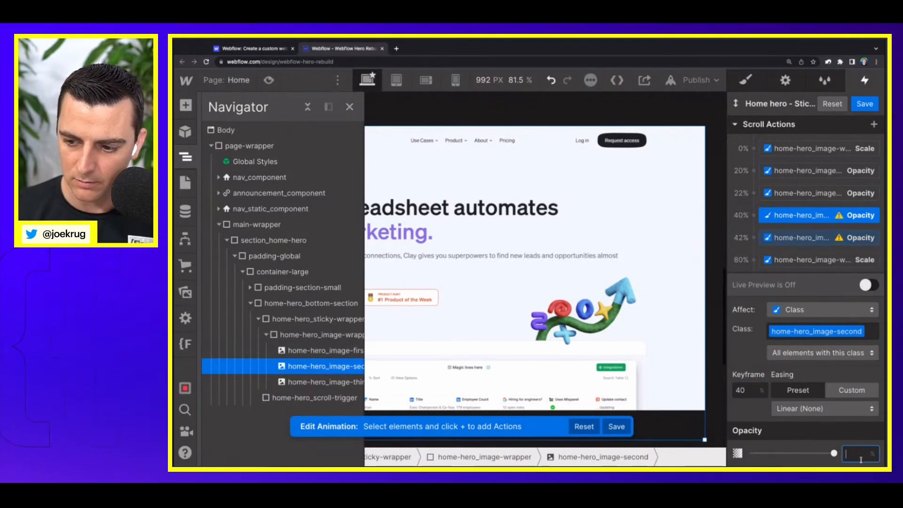
click(812, 235)
click(855, 454)
text(0)
key(Return)
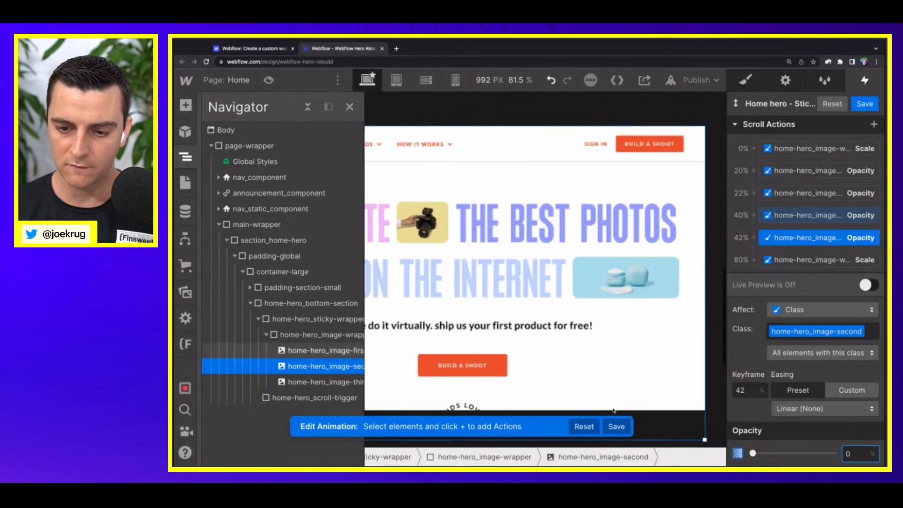
click(616, 426)
Step: Preview the hero page and scroll back and forth through the three-image stack to examine scaling and image transitions
click(269, 80)
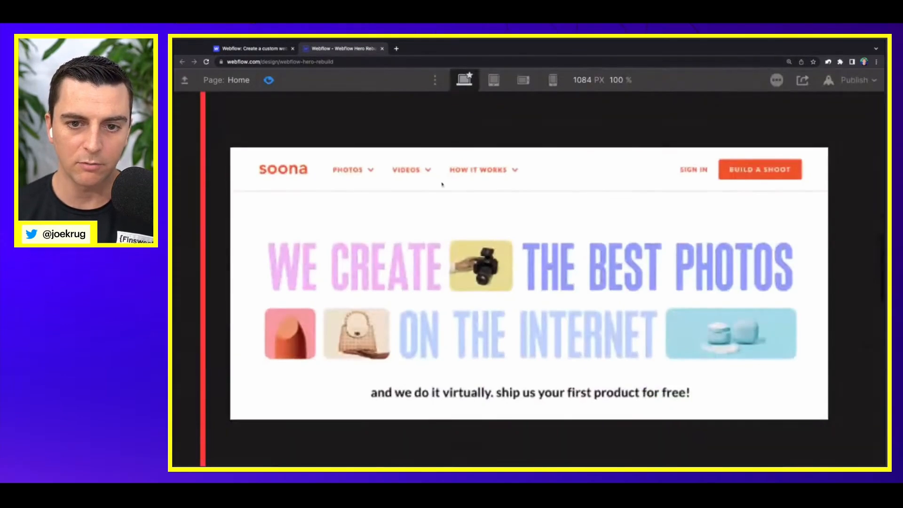
scroll(498, 259, down, 5)
scroll(497, 260, down, 6)
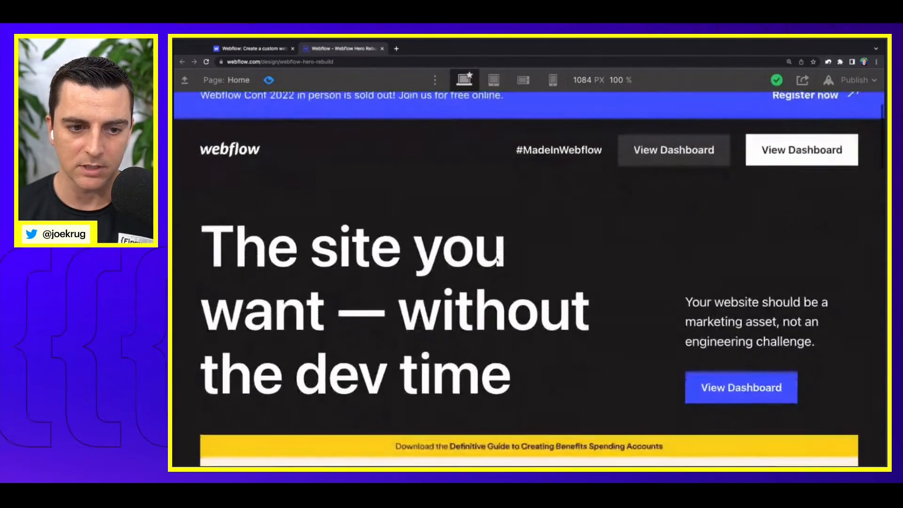
scroll(498, 260, down, 5)
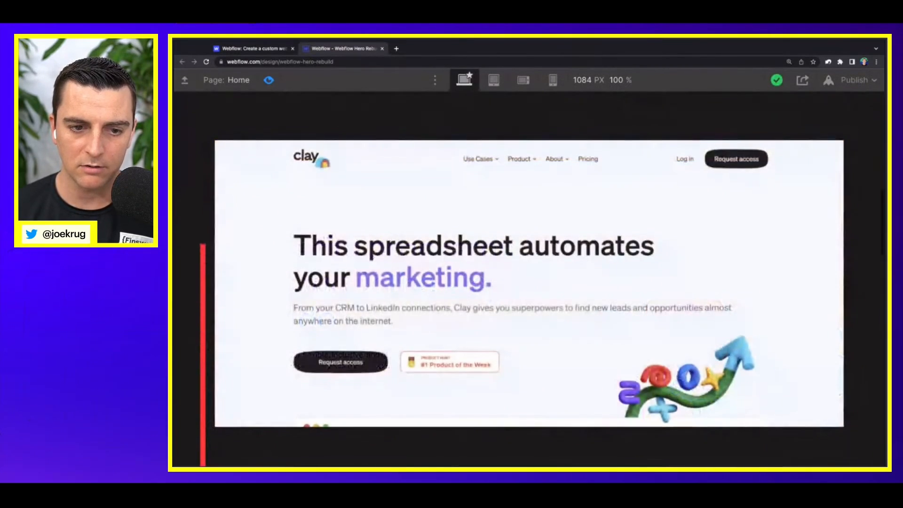
scroll(497, 260, down, 5)
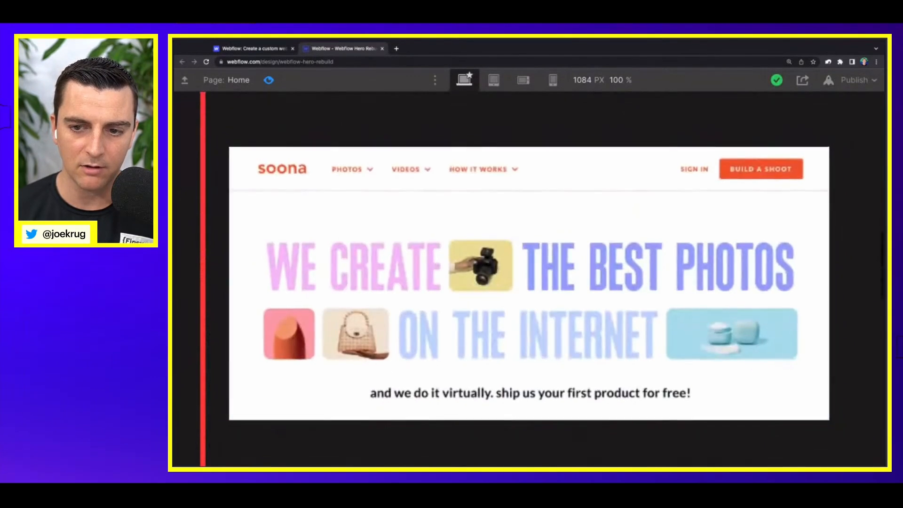
scroll(529, 279, down, 5)
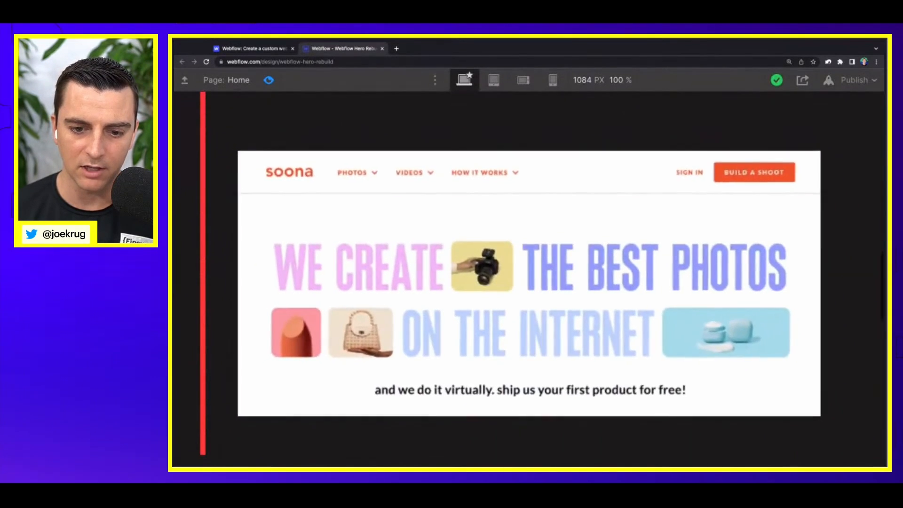
scroll(529, 279, up, 8)
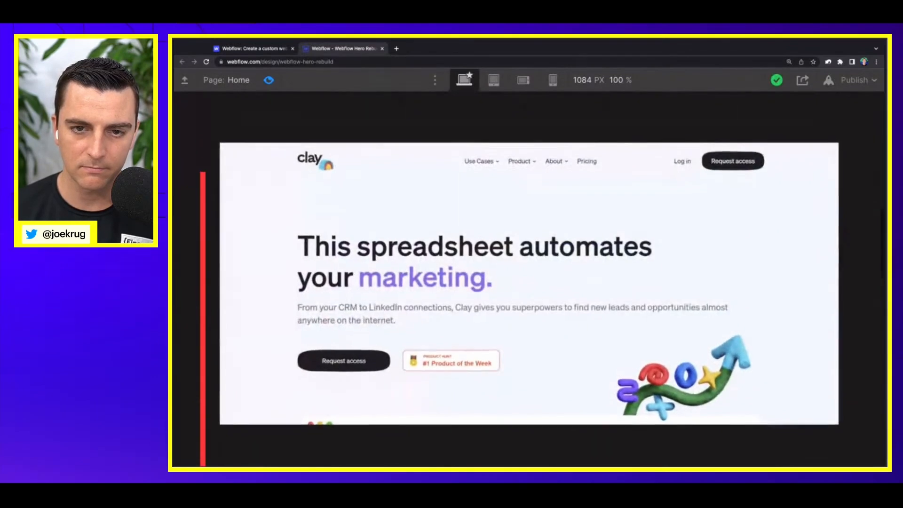
scroll(530, 282, up, 3)
scroll(530, 282, down, 7)
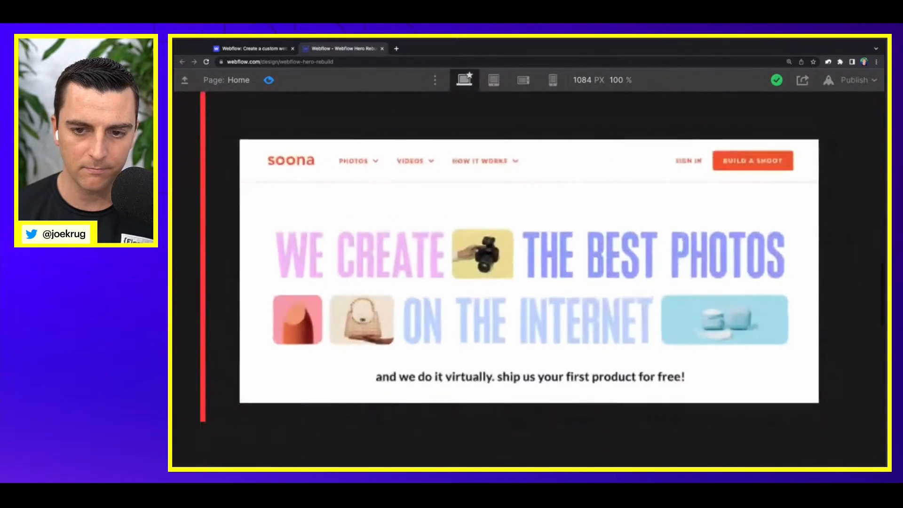
scroll(529, 282, down, 2)
scroll(530, 282, up, 6)
scroll(529, 283, down, 3)
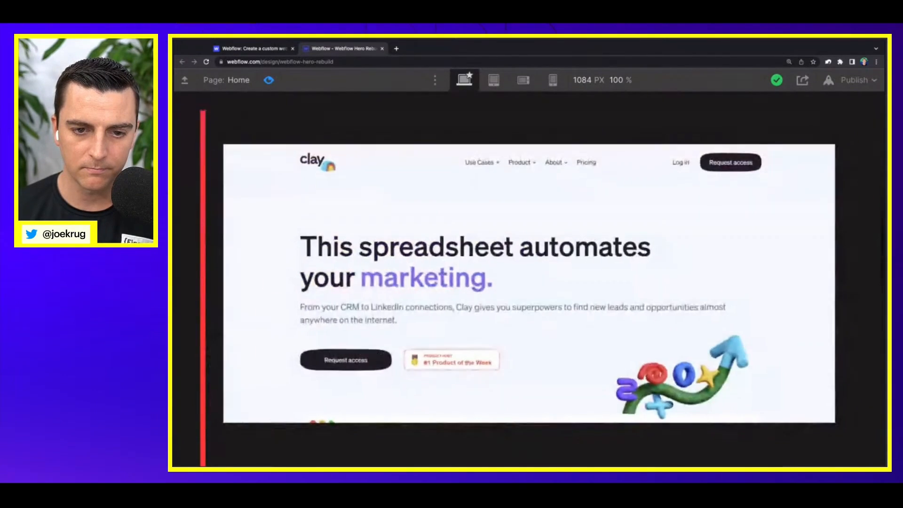
scroll(529, 282, down, 6)
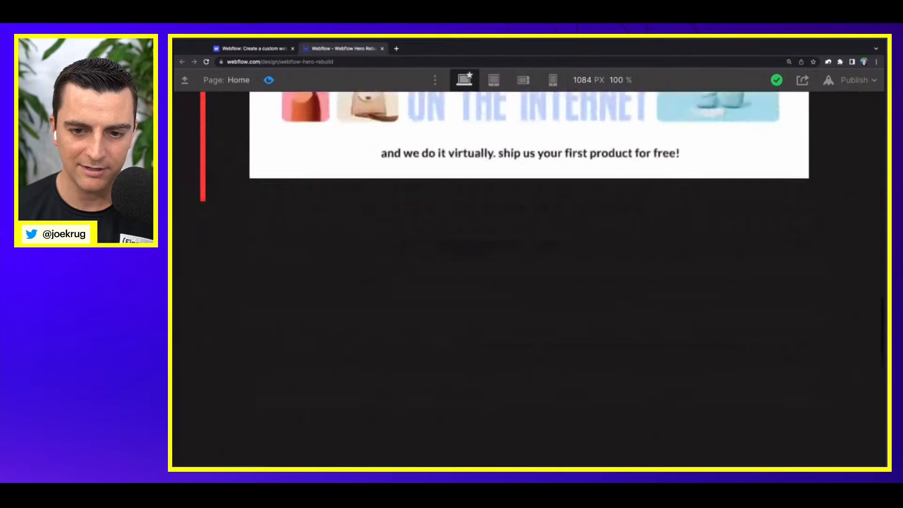
scroll(530, 283, up, 7)
Step: Check how the end of the hero section fades on scroll on the original Webflow homepage, and return to the rebuild project
key(ctrl+shift+Tab)
scroll(530, 282, down, 1)
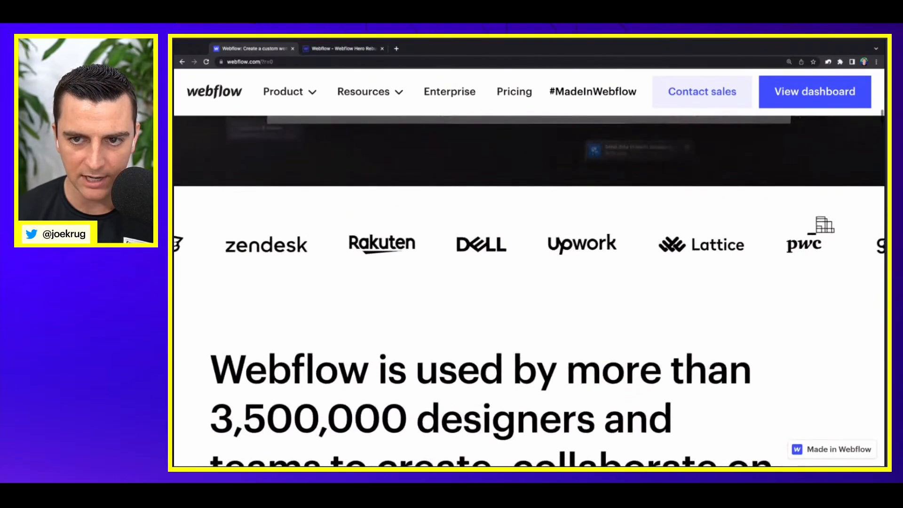
scroll(294, 141, up, 1)
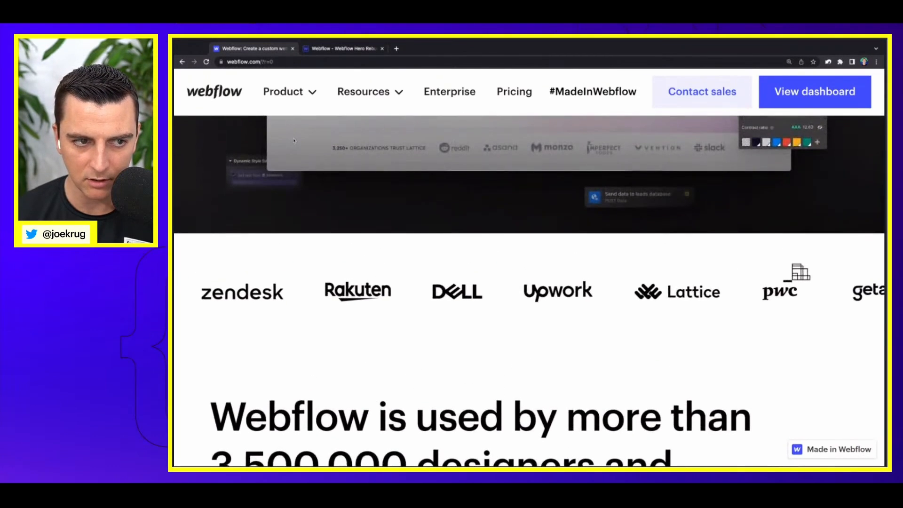
scroll(294, 140, down, 2)
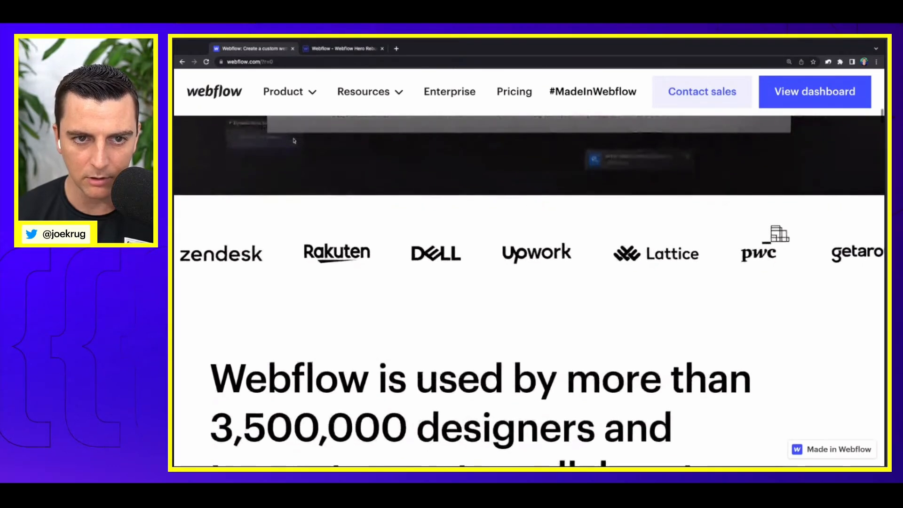
scroll(294, 141, up, 3)
click(341, 49)
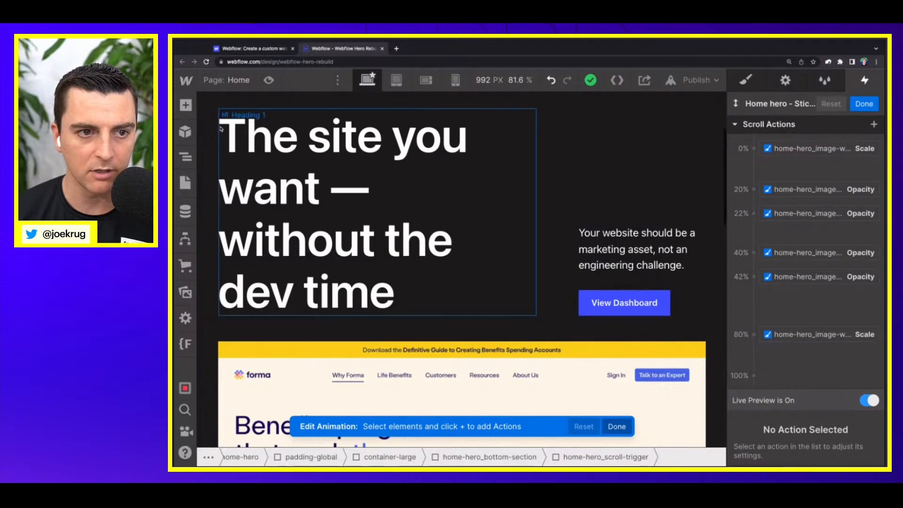
Step: Add Opacity actions for home-hero_bottom-section at 81% and 100%, with 0% opacity at the 100% keyframe
click(186, 157)
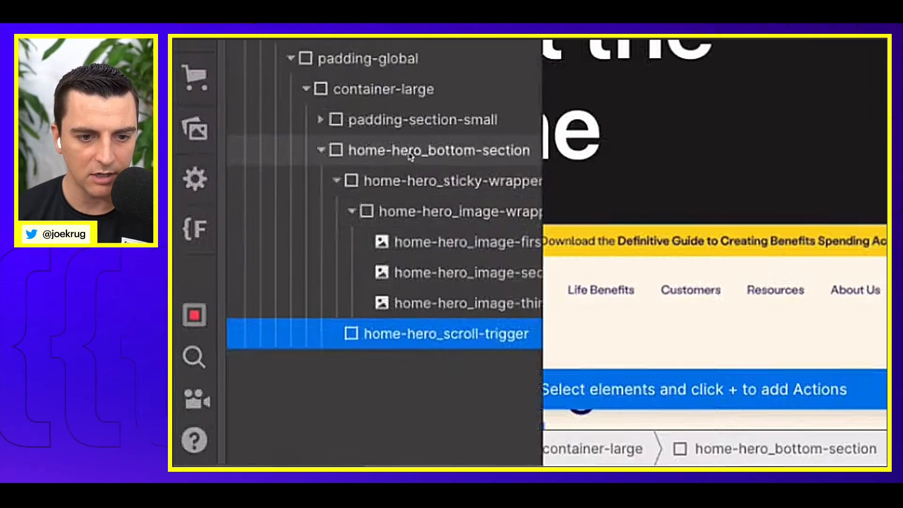
click(410, 155)
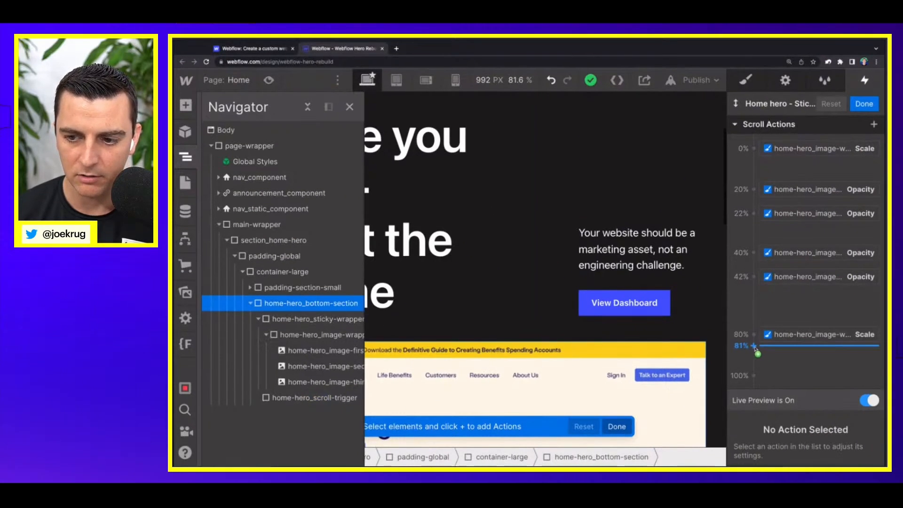
click(754, 347)
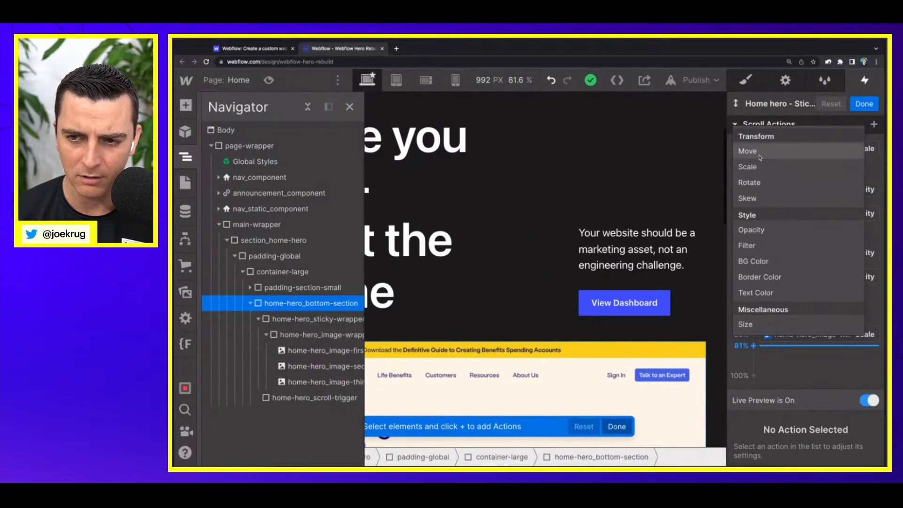
click(762, 235)
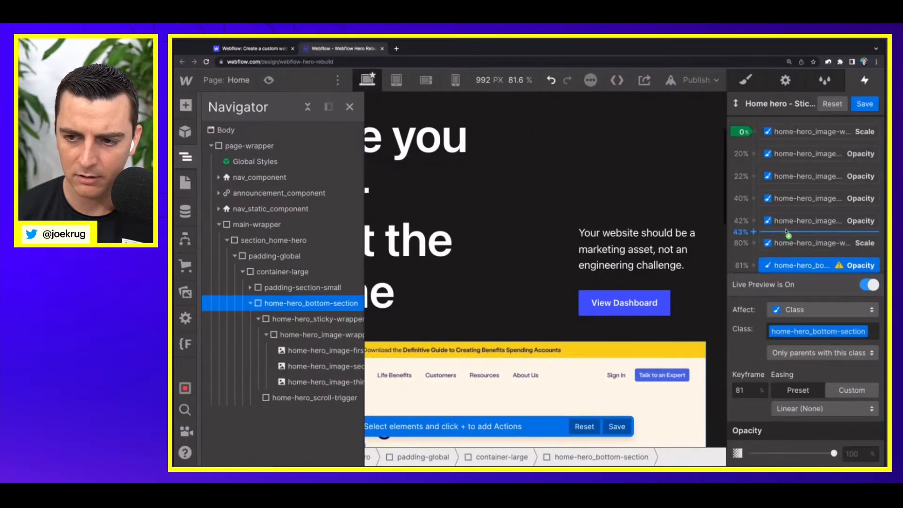
scroll(760, 259, down, 1)
click(756, 260)
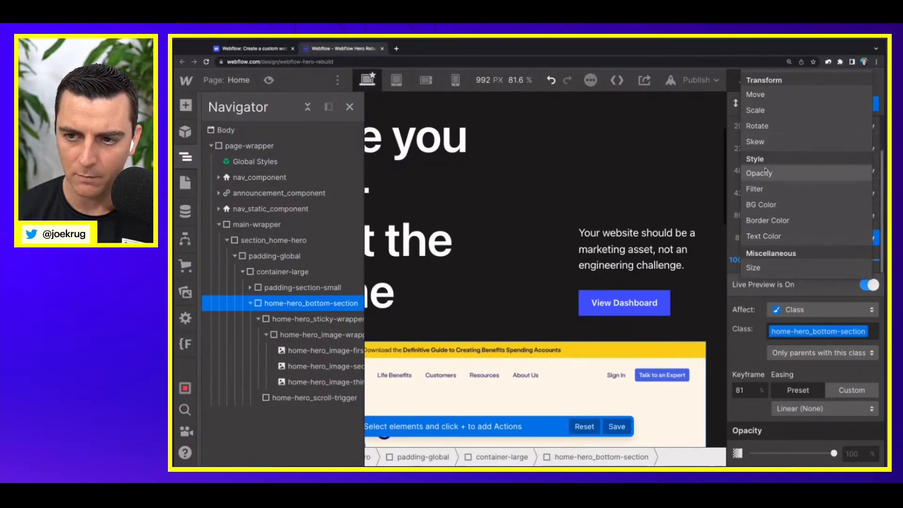
click(776, 173)
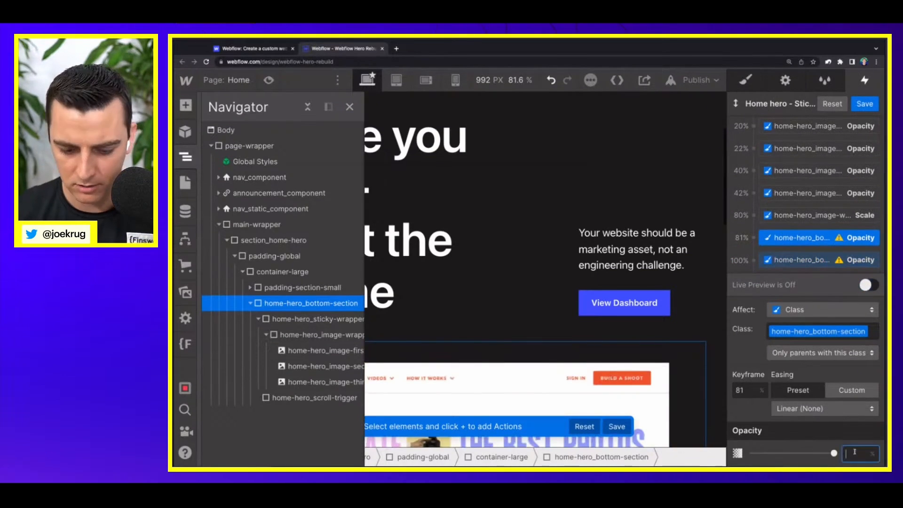
click(830, 260)
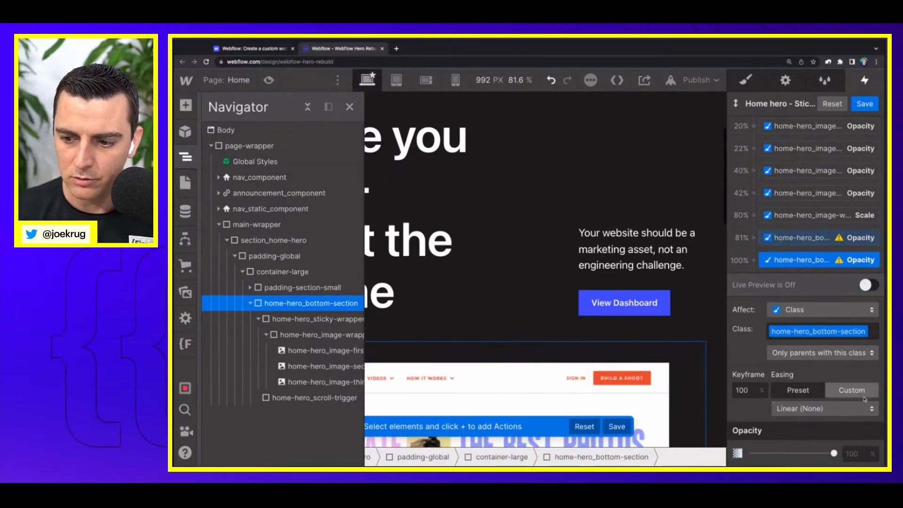
text(0)
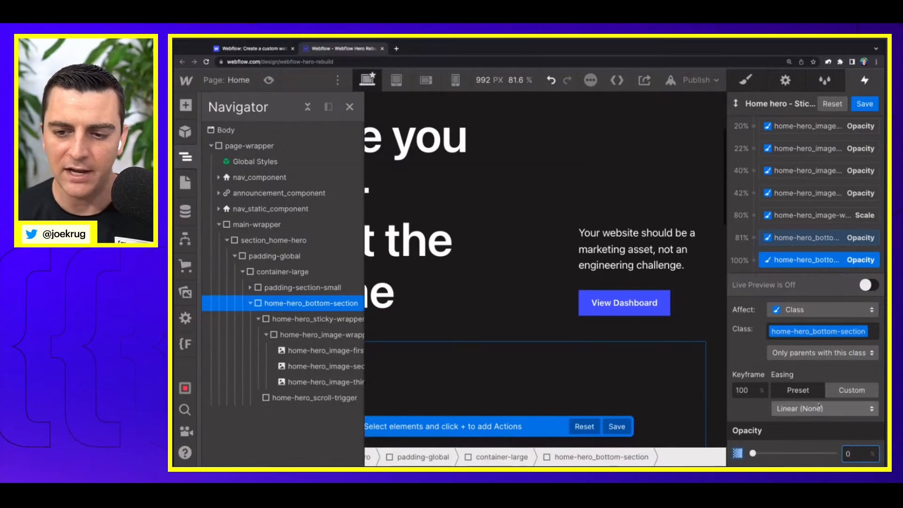
Step: Turn on live preview and scroll through the sticky image stack to examine the home-hero_bottom-section fade-out
click(866, 284)
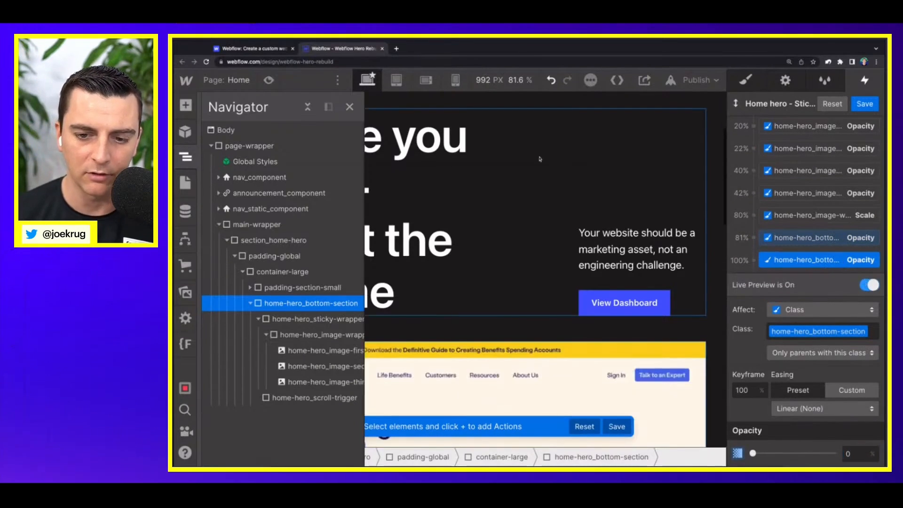
scroll(539, 156, down, 4)
scroll(540, 159, down, 3)
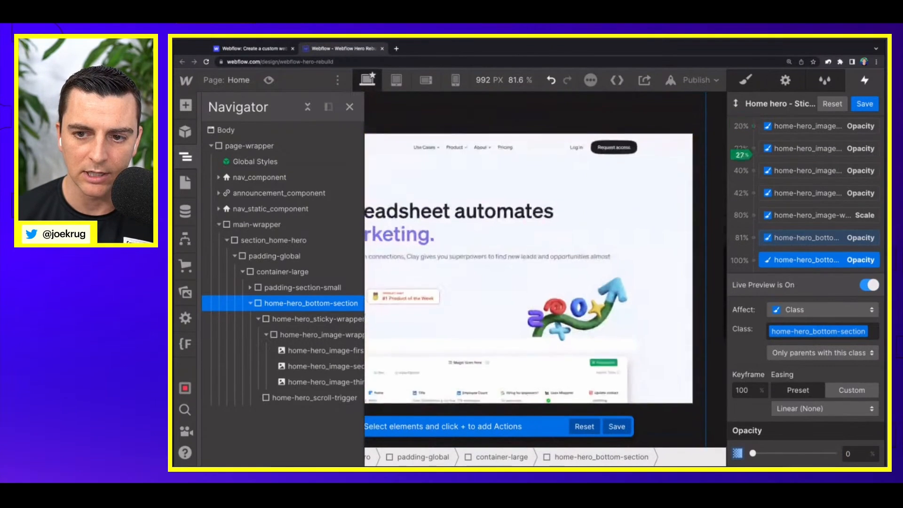
scroll(540, 159, down, 3)
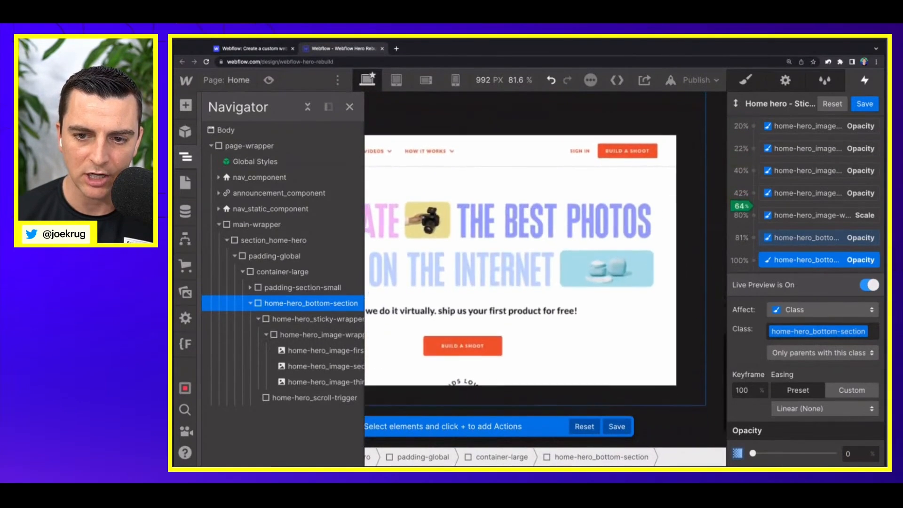
scroll(540, 158, down, 3)
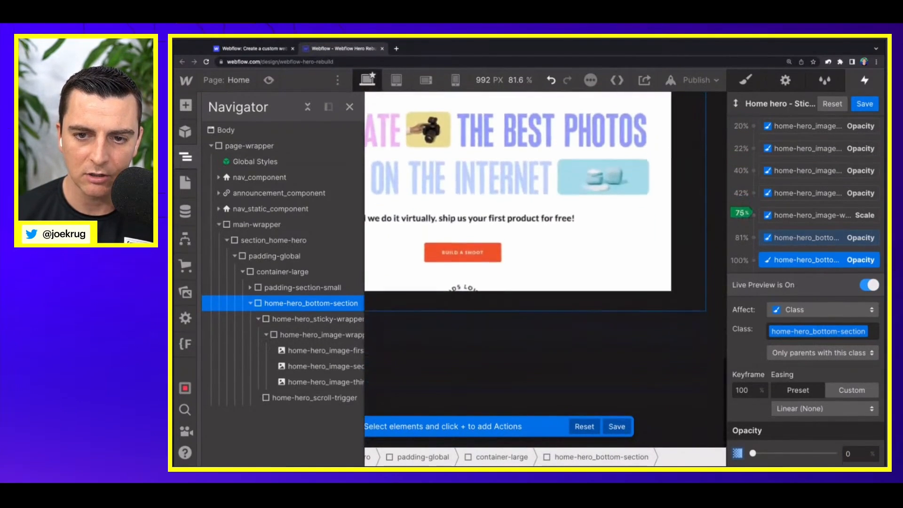
scroll(540, 158, down, 3)
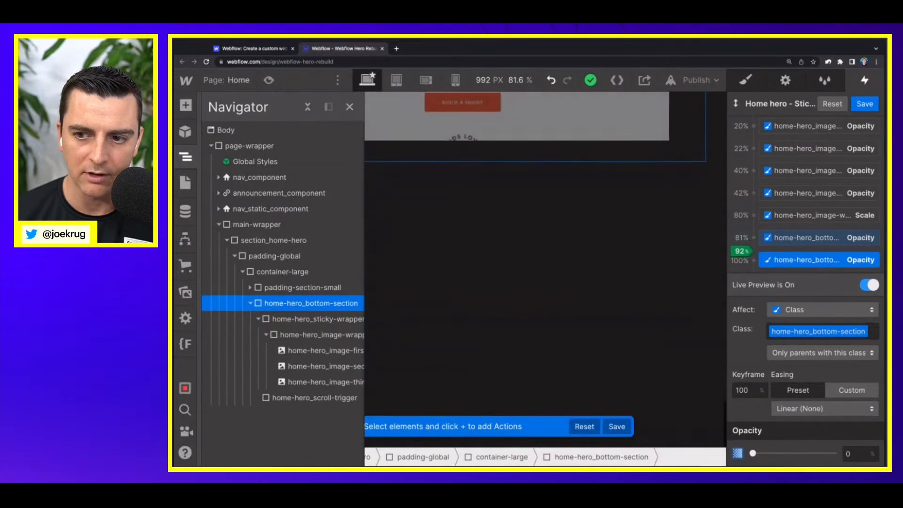
Step: Move the 81% home-hero_bottom-section Opacity action to the 90% keyframe, check the fade in live preview, and save the animation
click(780, 239)
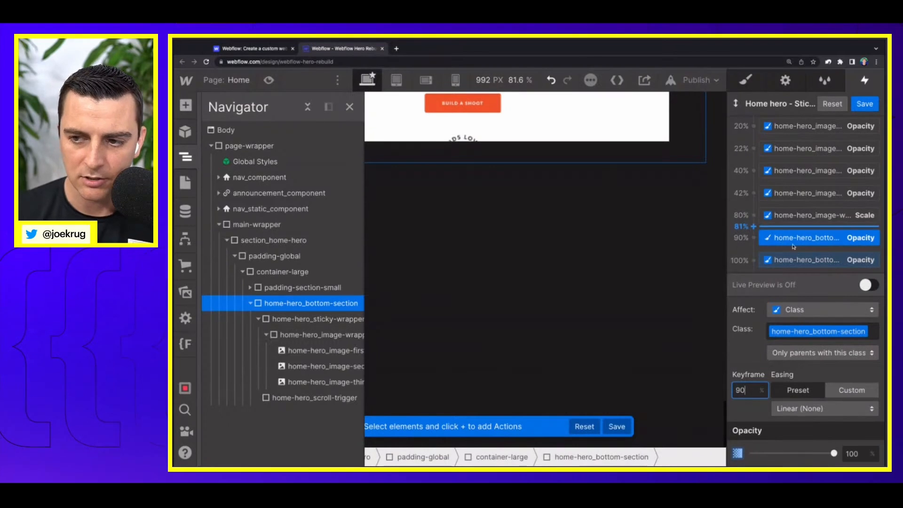
scroll(649, 336, up, 5)
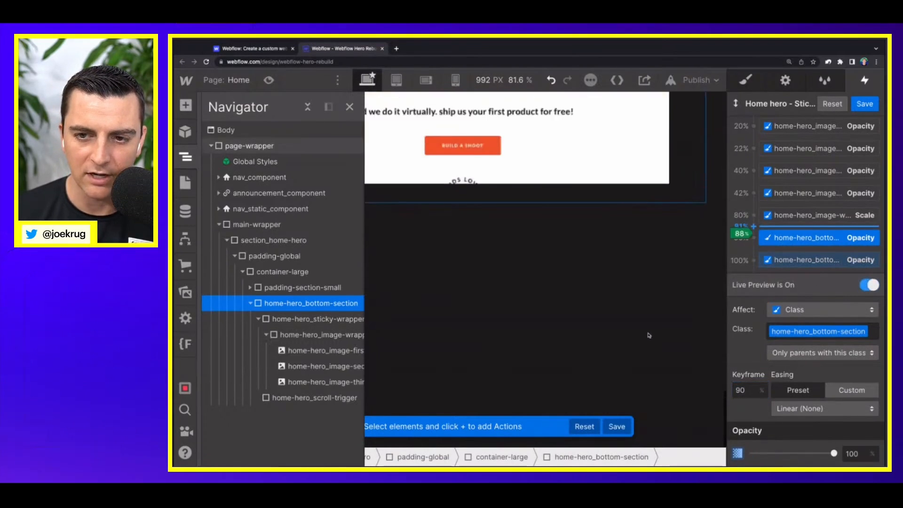
scroll(649, 335, down, 5)
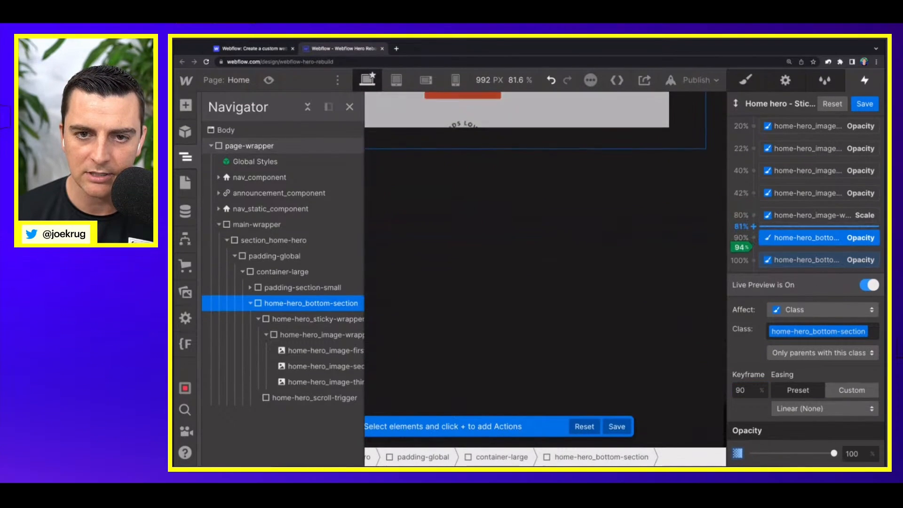
scroll(649, 336, up, 10)
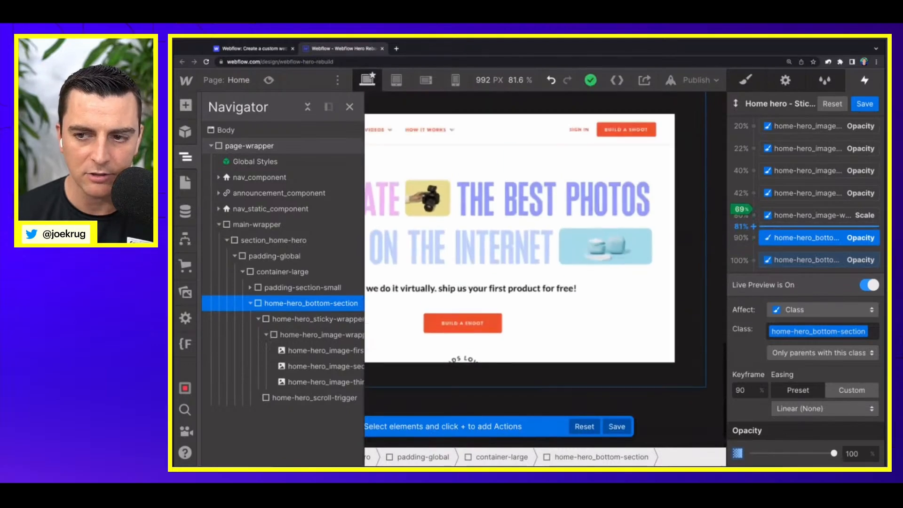
click(864, 104)
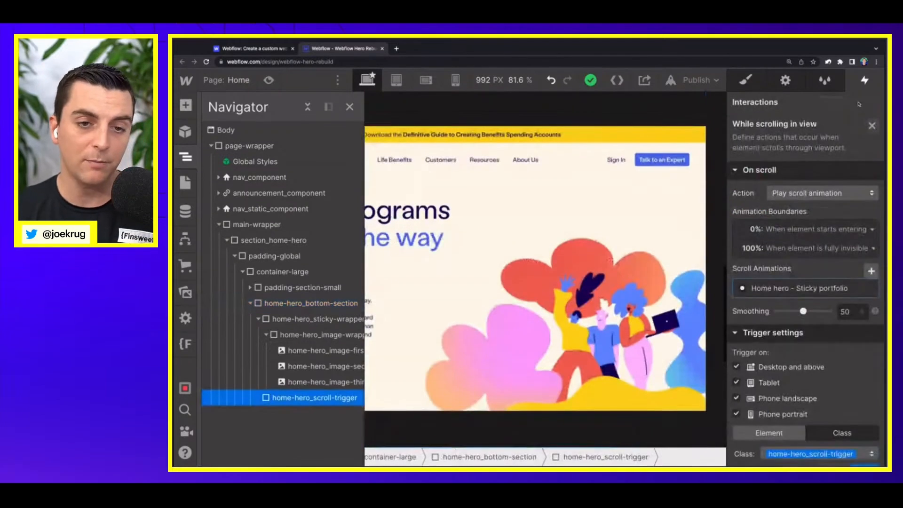
Step: Preview the hero page and scroll back and forth through the image stack to examine its scaling and exit
click(350, 106)
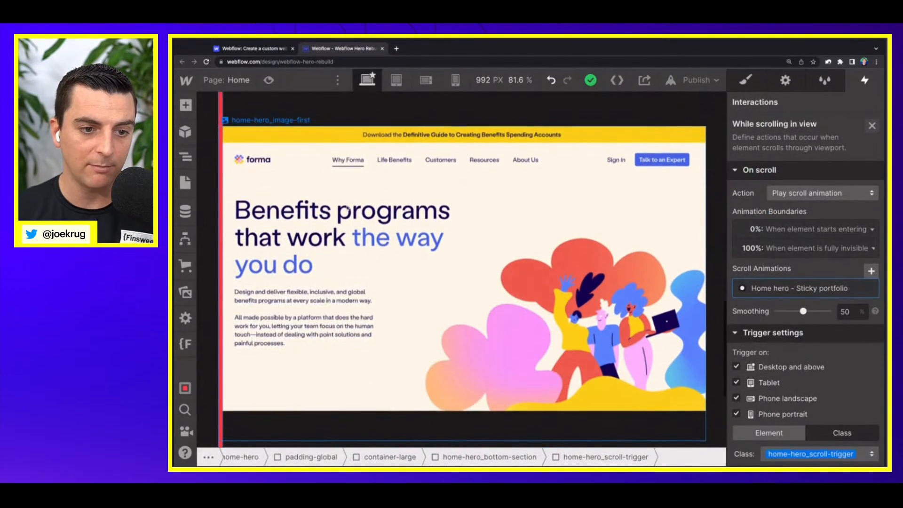
scroll(347, 208, down, 2)
scroll(347, 208, up, 4)
scroll(262, 178, up, 5)
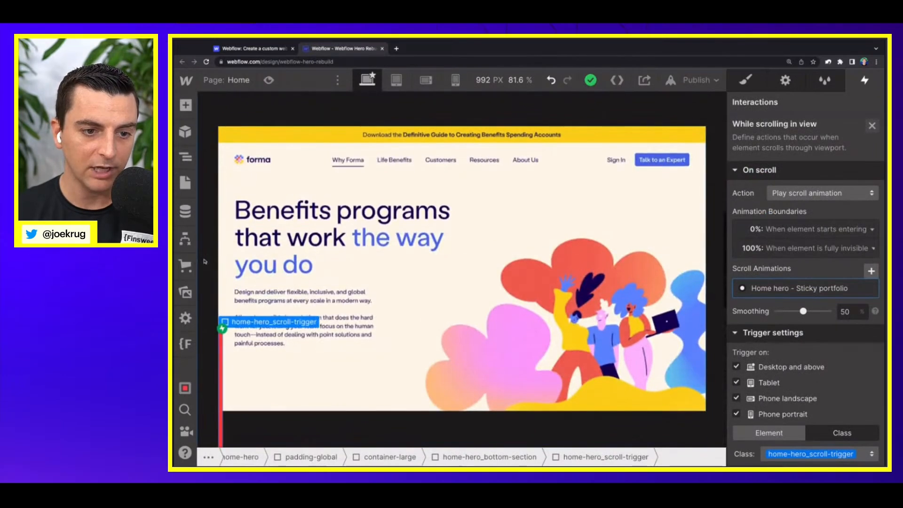
click(269, 80)
scroll(293, 238, up, 5)
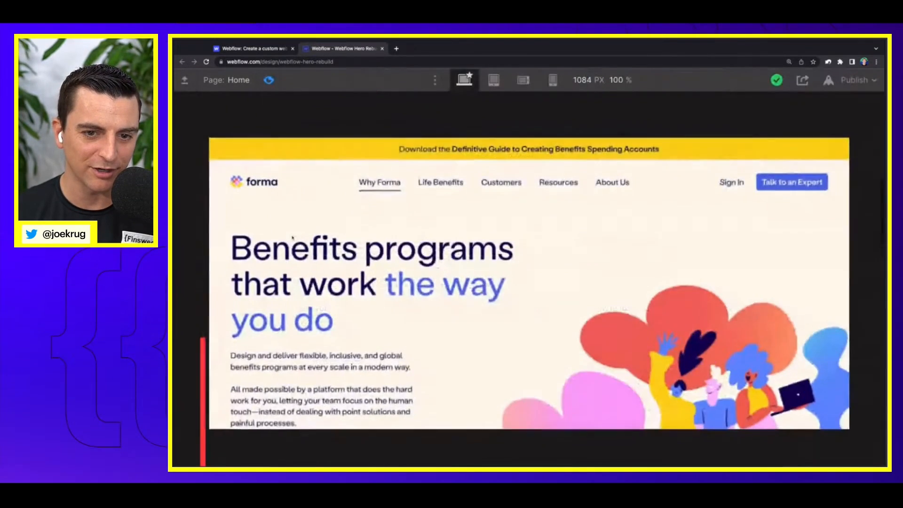
scroll(292, 237, down, 10)
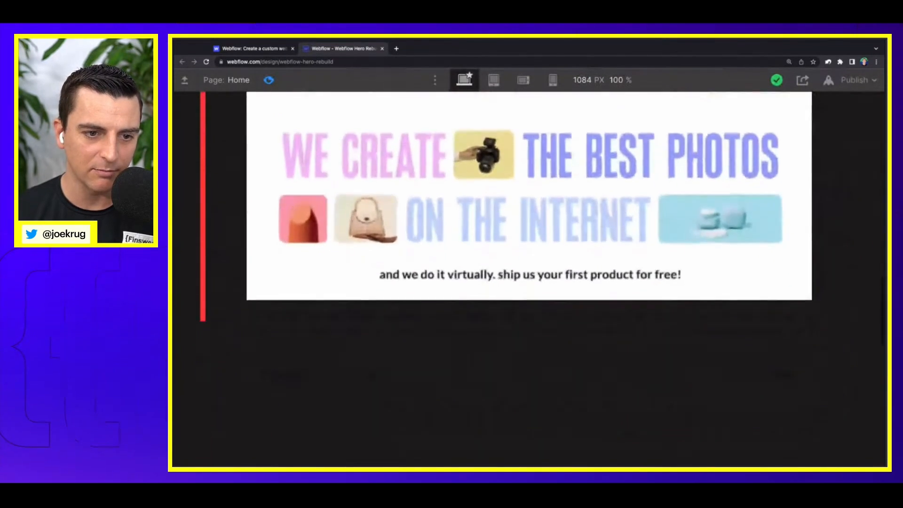
scroll(529, 259, up, 6)
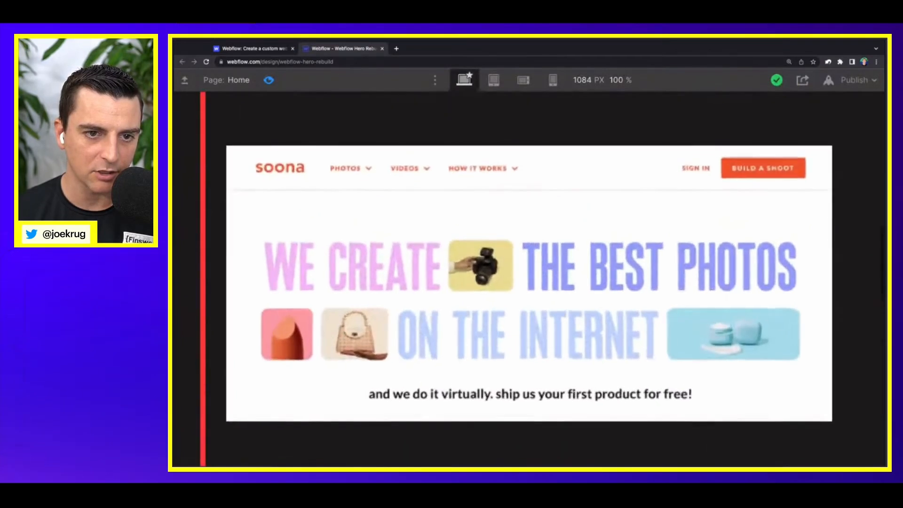
scroll(245, 104, down, 5)
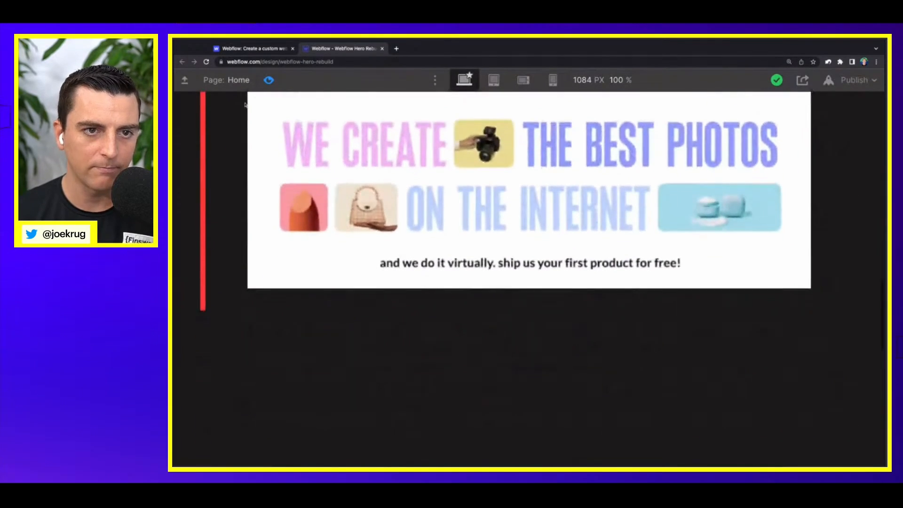
click(269, 81)
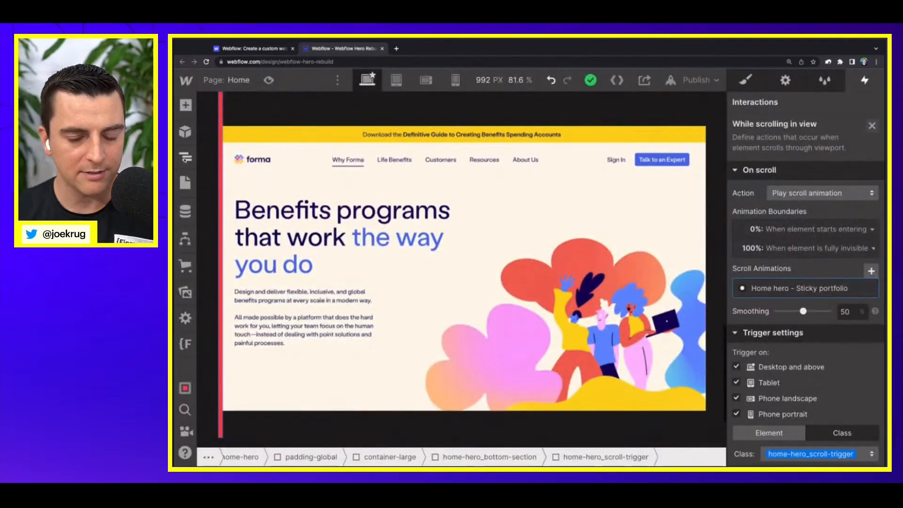
Step: Check what follows the hero section on the original Webflow homepage, and return to the rebuild project
click(270, 49)
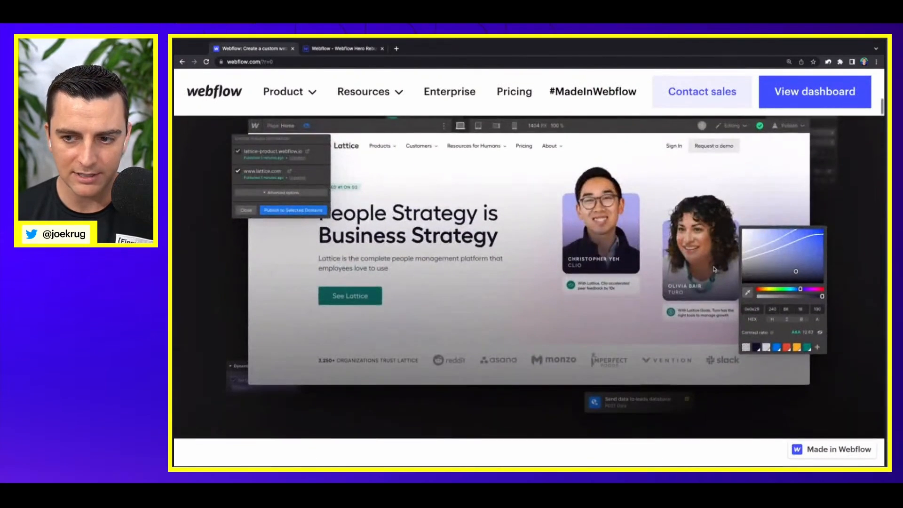
scroll(734, 282, down, 2)
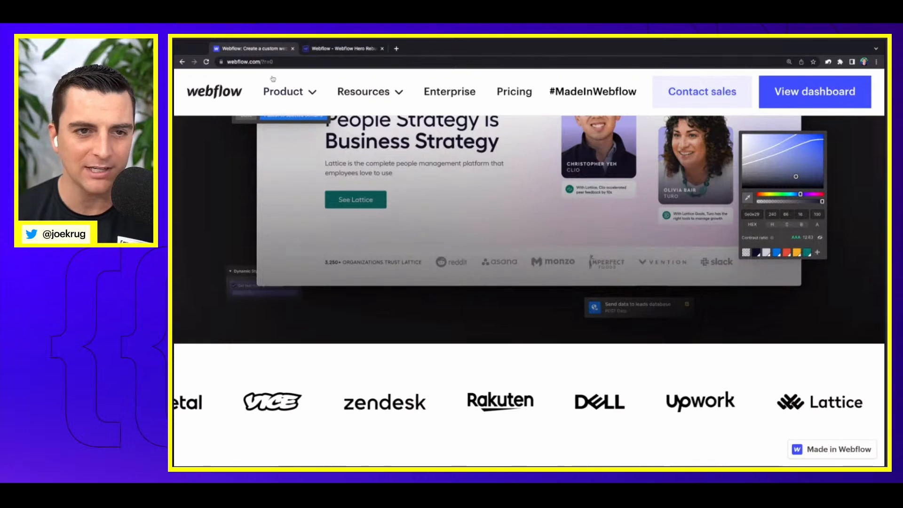
click(338, 49)
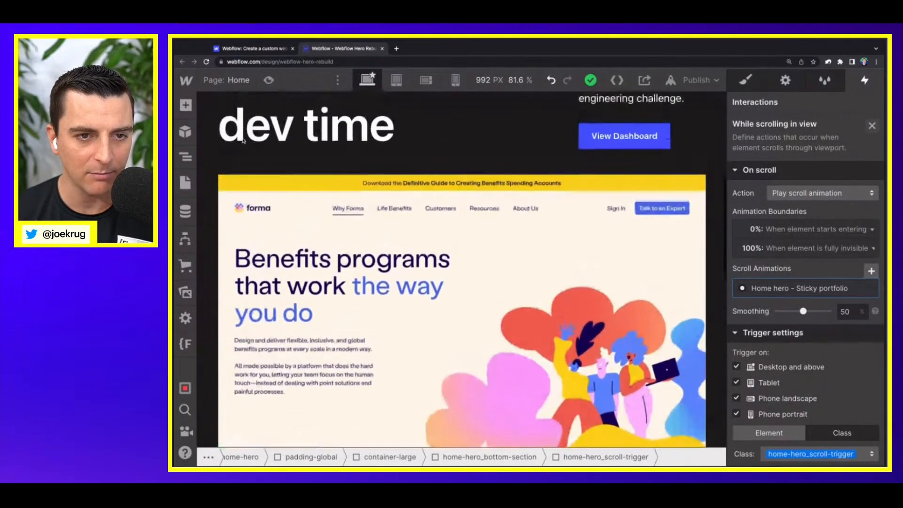
Step: Remove the bottom padding from page-wrapper
click(208, 143)
click(185, 156)
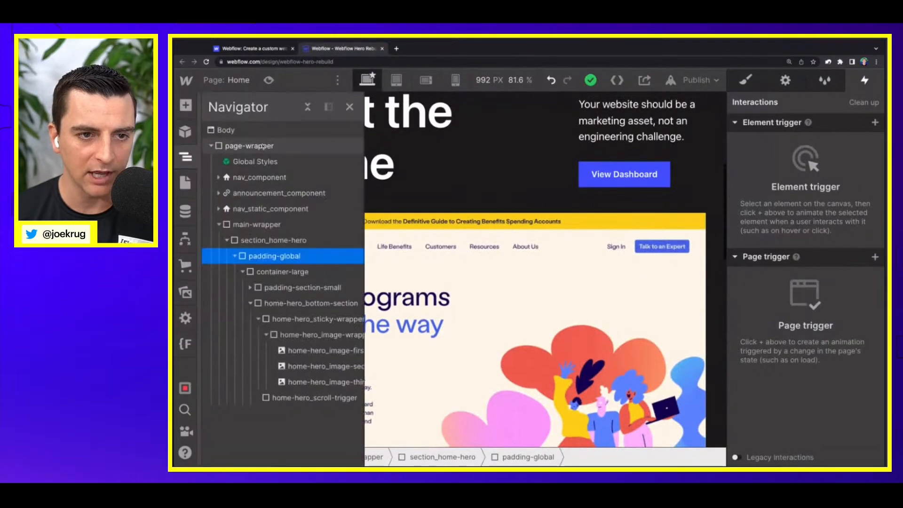
click(270, 144)
click(745, 80)
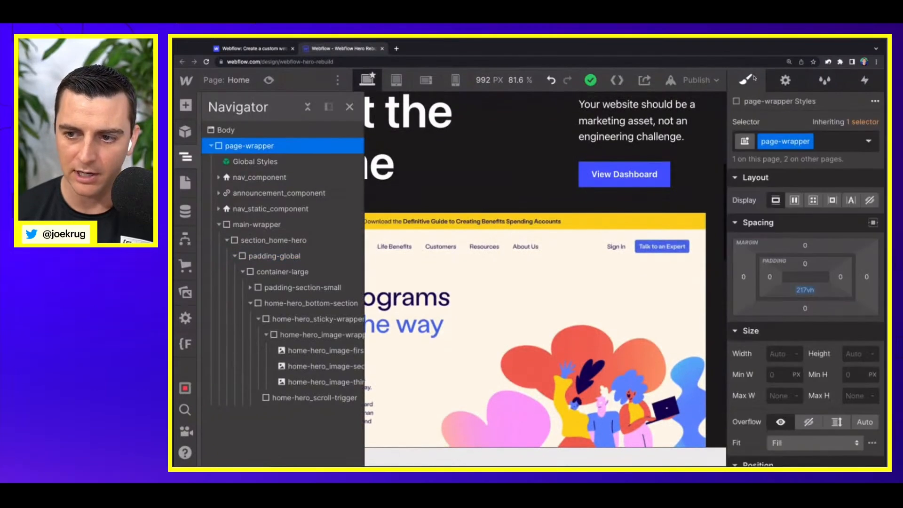
click(805, 290)
click(766, 378)
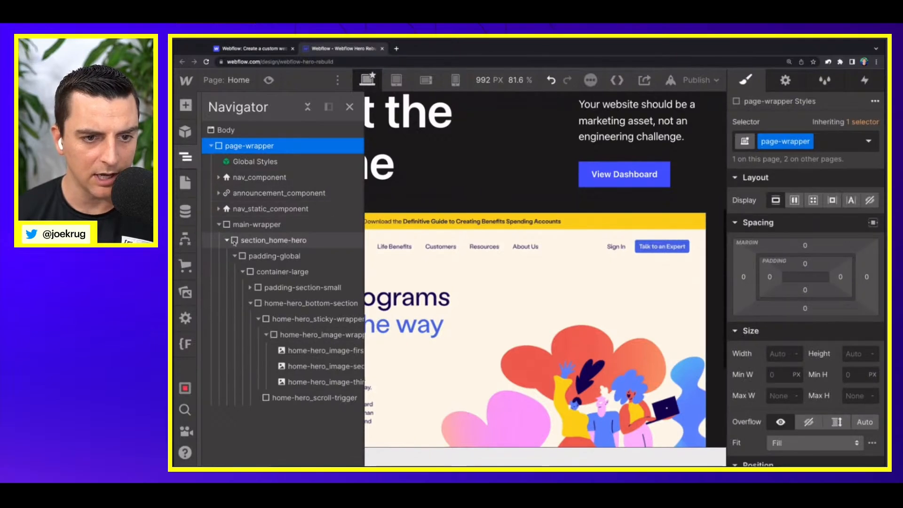
Step: Collapse the home-hero_bottom-section and section_home-hero branches in the page's element tree
click(248, 241)
click(234, 257)
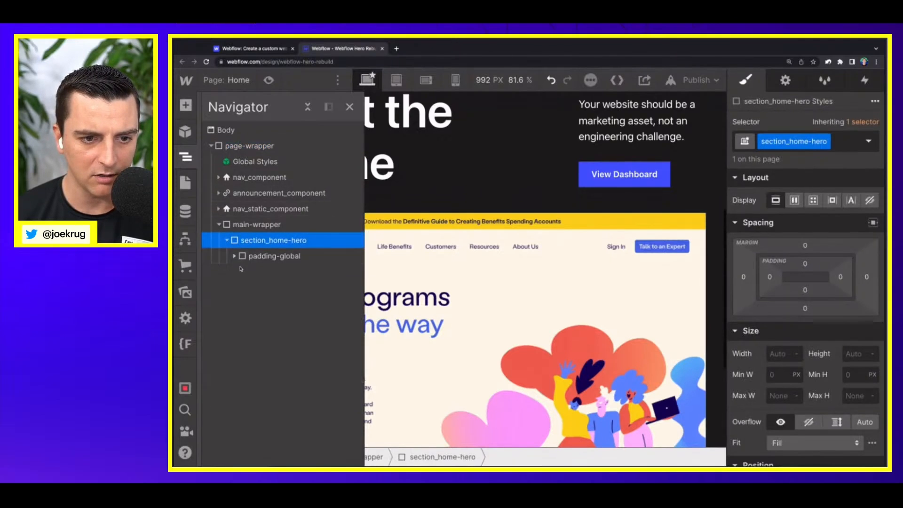
click(233, 256)
click(251, 304)
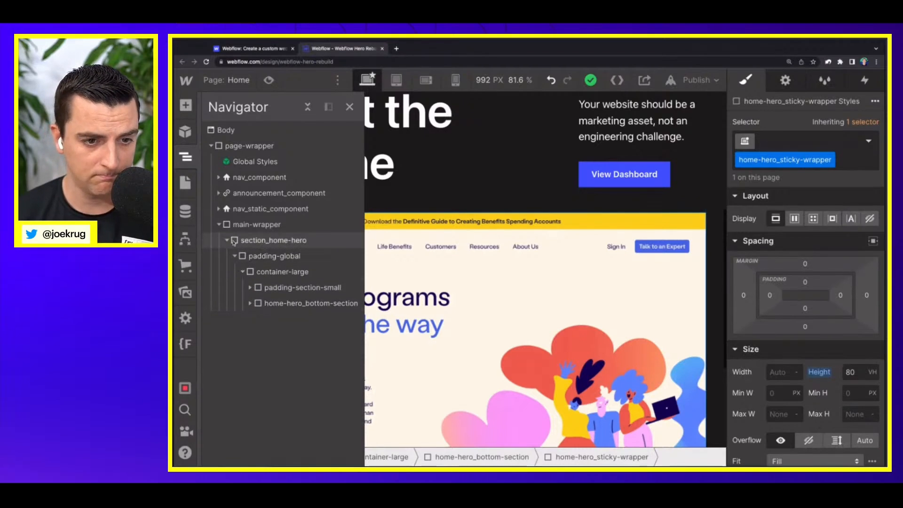
click(227, 241)
Step: Add a div block inside main-wrapper after section_home-hero and give it the new class section_logo-row
click(236, 225)
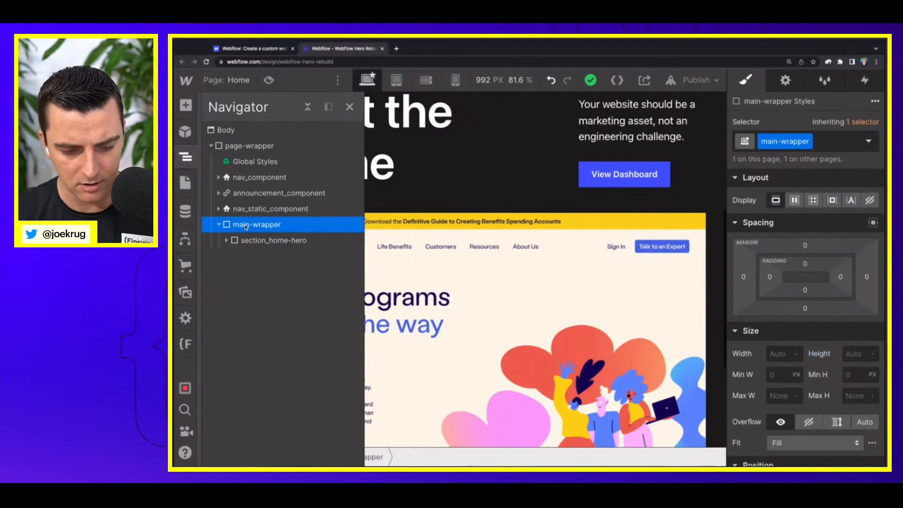
key(a)
click(228, 327)
click(816, 142)
text(se)
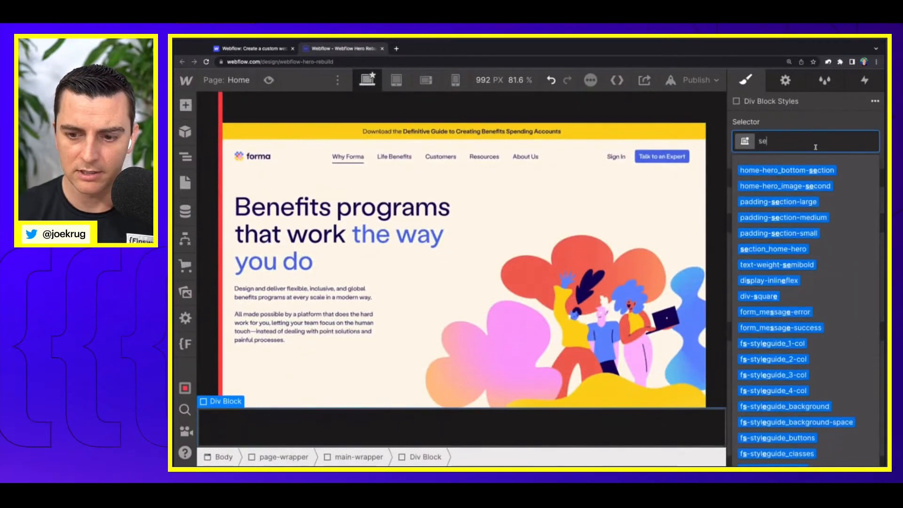
text(ction_)
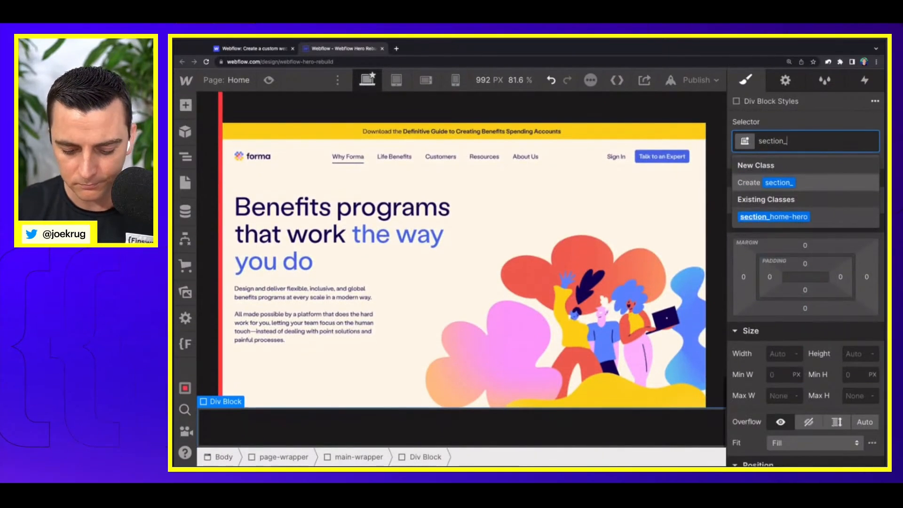
text(logo-row)
key(Return)
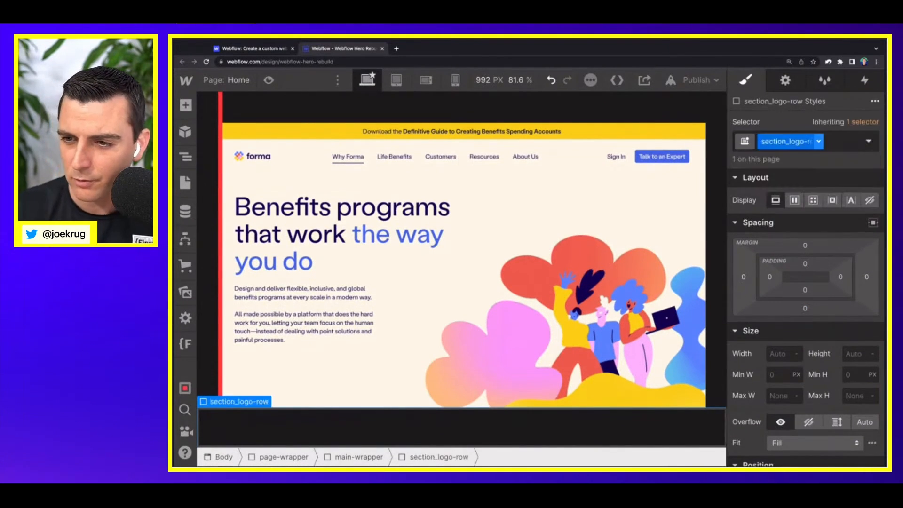
Step: Set the height of section_logo-row to 12 rem and its background color to the White swatch
click(855, 354)
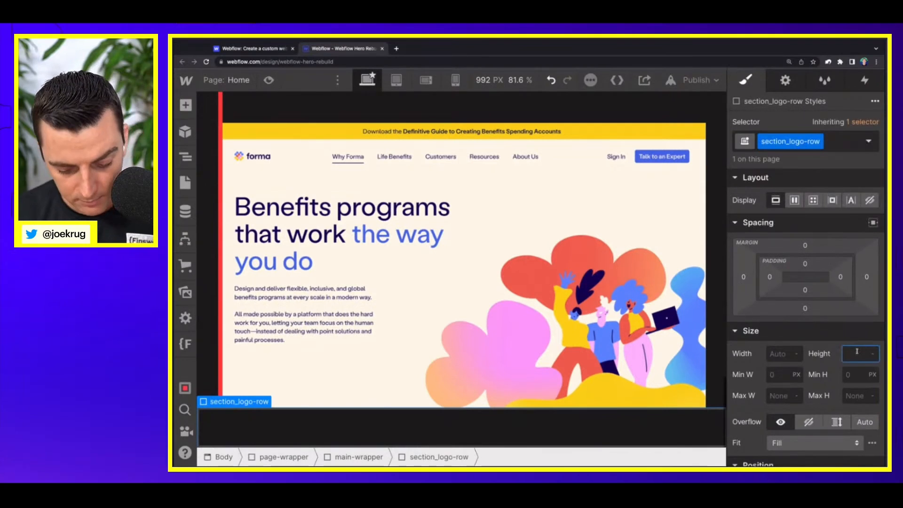
text(12rem)
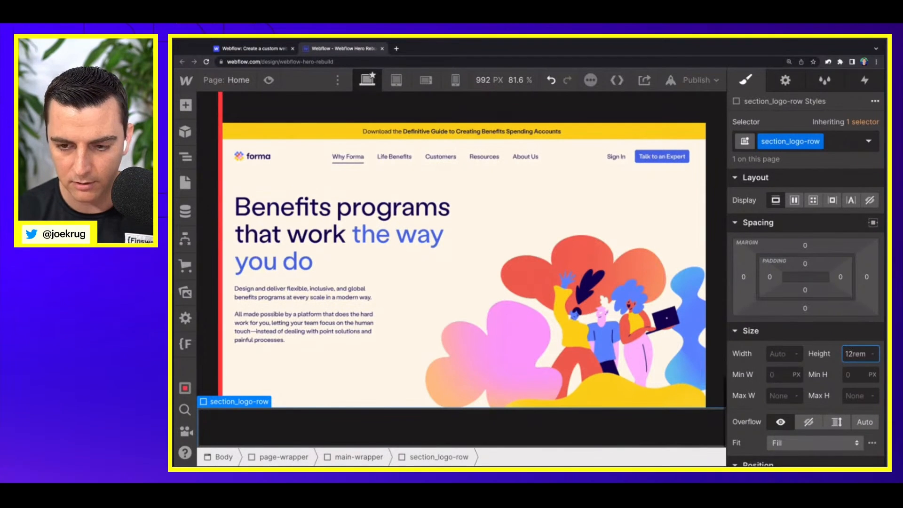
key(Return)
scroll(818, 322, down, 4)
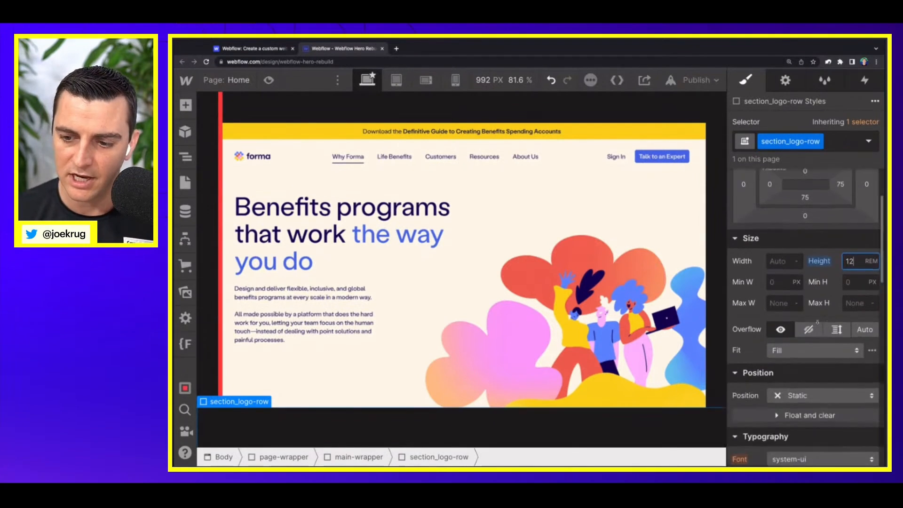
scroll(818, 323, down, 4)
click(774, 369)
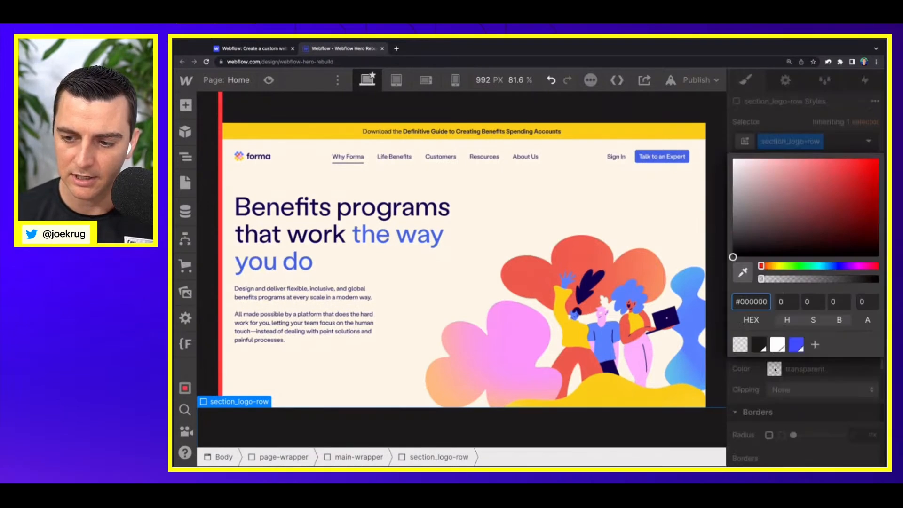
click(778, 345)
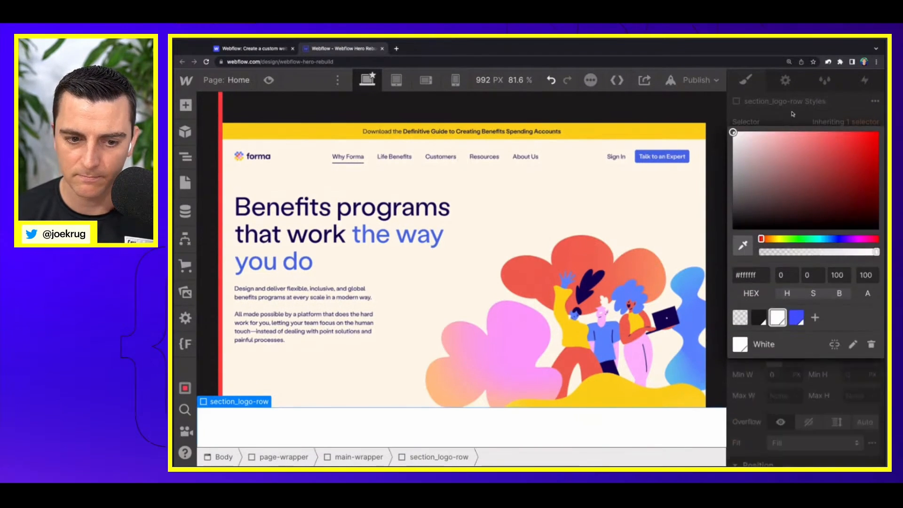
scroll(765, 263, up, 8)
scroll(351, 423, down, 2)
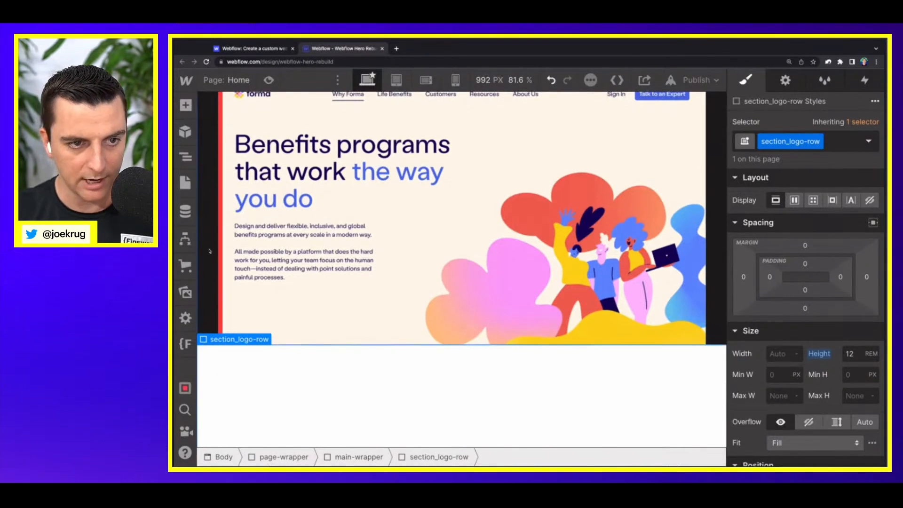
Step: Set the bottom padding of home-hero_bottom-section to 6rem
click(185, 157)
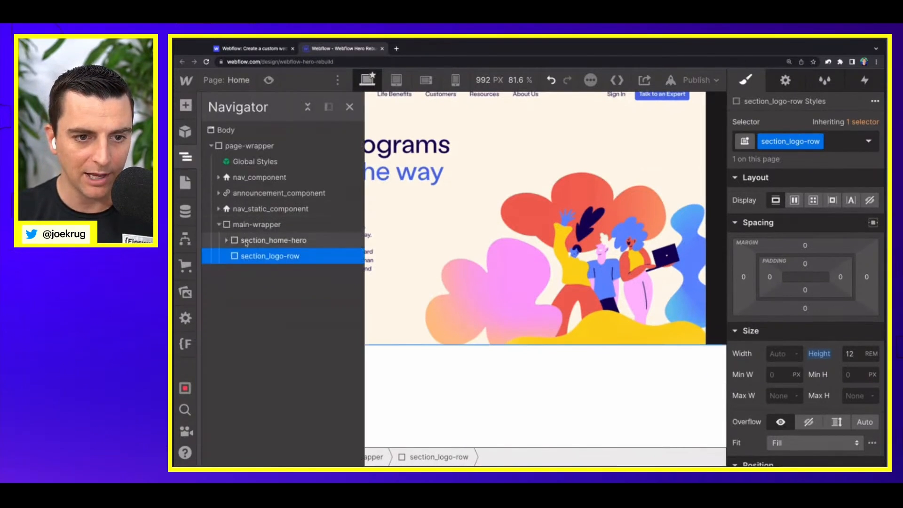
click(247, 244)
click(226, 240)
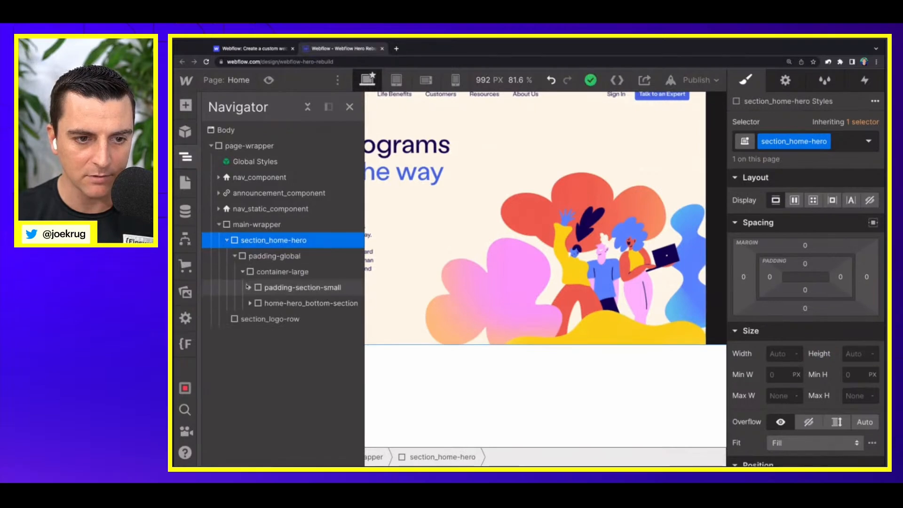
click(247, 304)
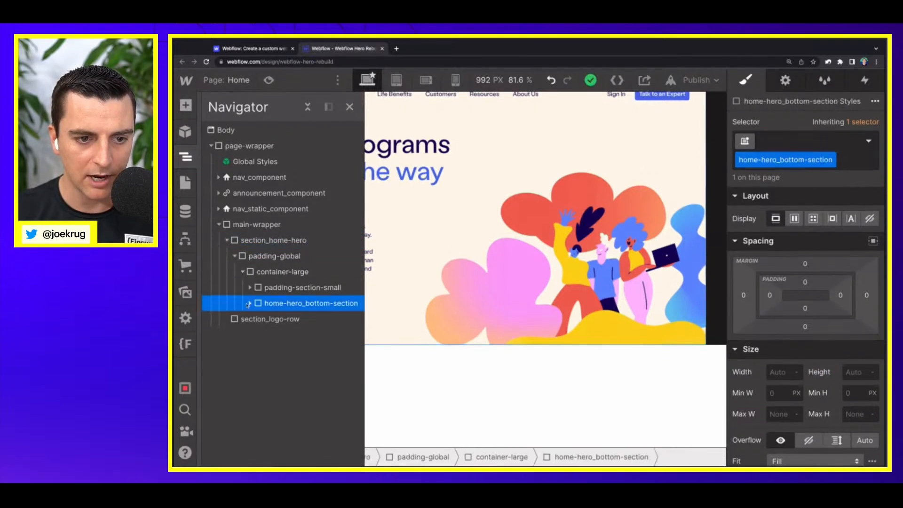
click(251, 303)
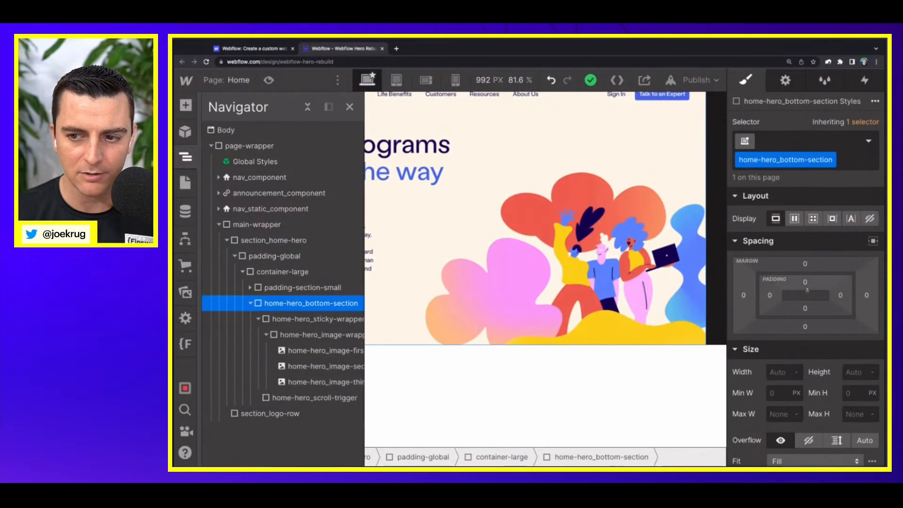
click(804, 310)
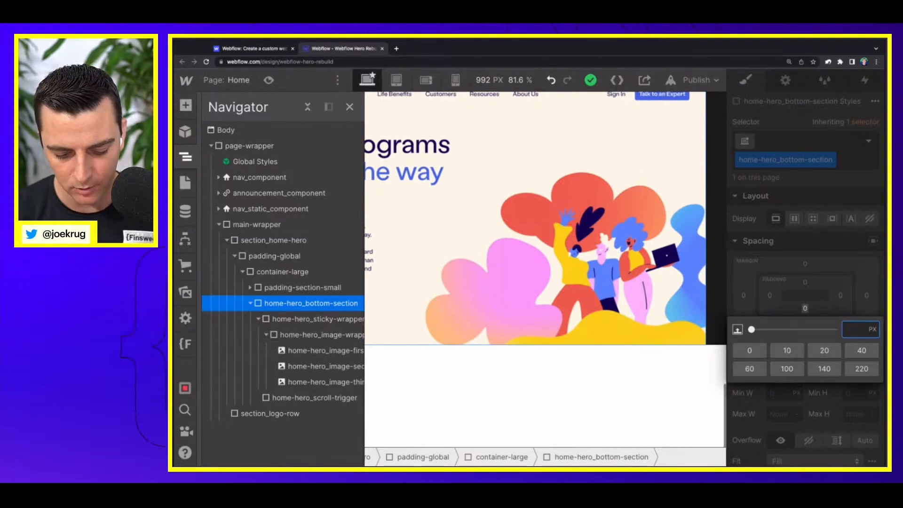
key(Return)
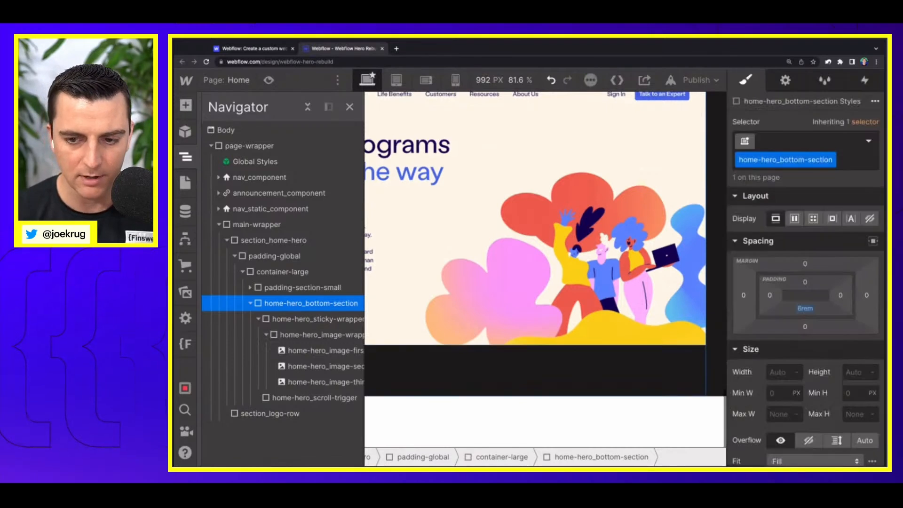
Step: Examine the spacing between the hero images and the logo row on the original Webflow homepage
click(268, 47)
scroll(327, 316, down, 2)
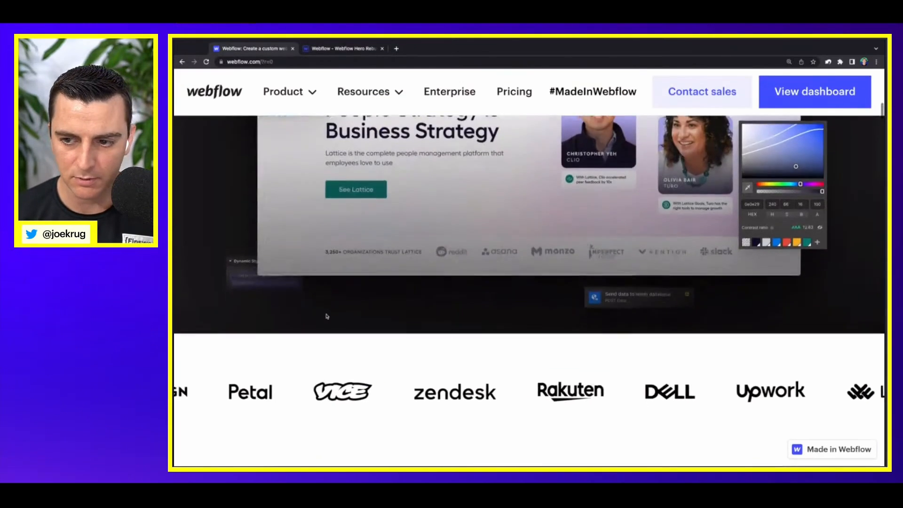
scroll(327, 316, down, 2)
scroll(327, 316, up, 5)
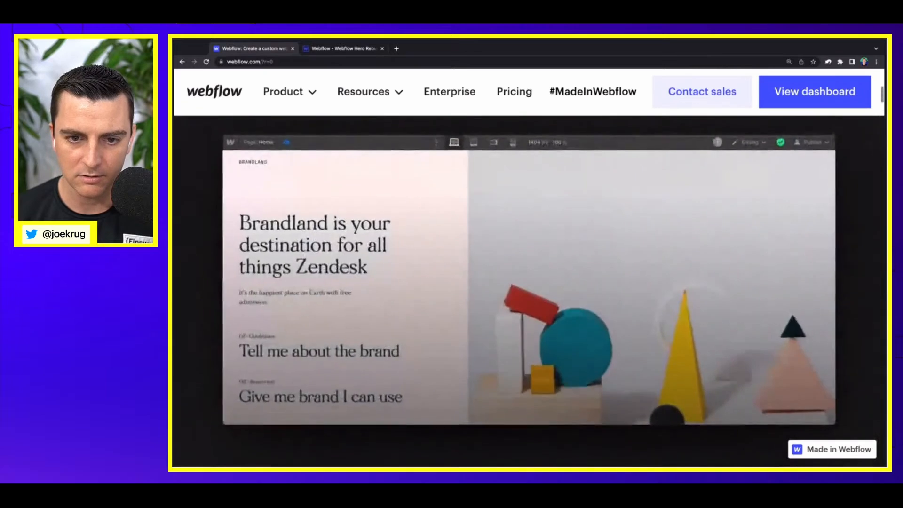
Step: Return to the rebuild project and preview the page down to the logo row to check the hero scroll effect and spacing
click(327, 47)
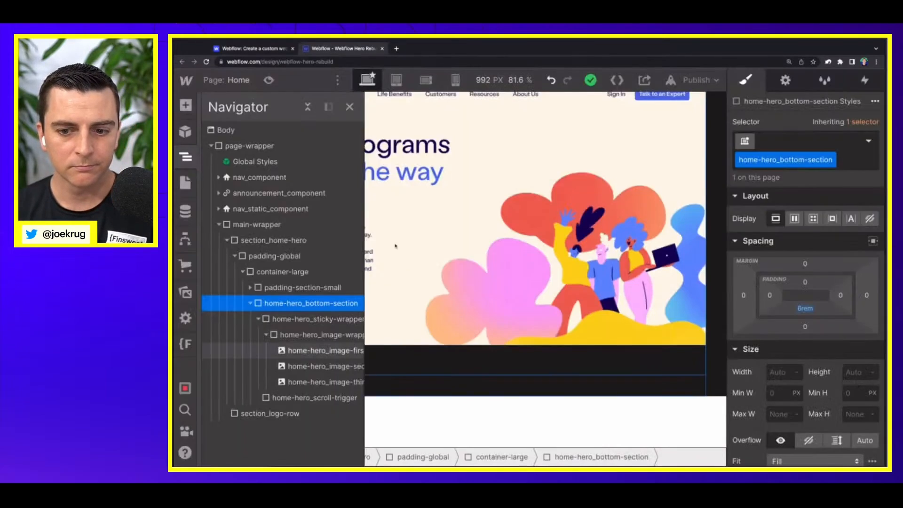
scroll(395, 245, down, 1)
scroll(396, 245, up, 3)
scroll(396, 245, up, 10)
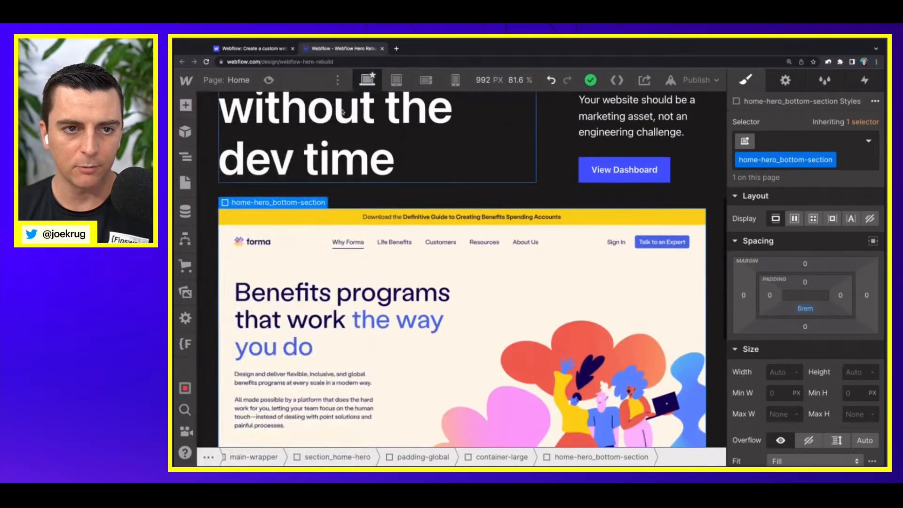
click(349, 107)
click(269, 80)
scroll(349, 197, down, 15)
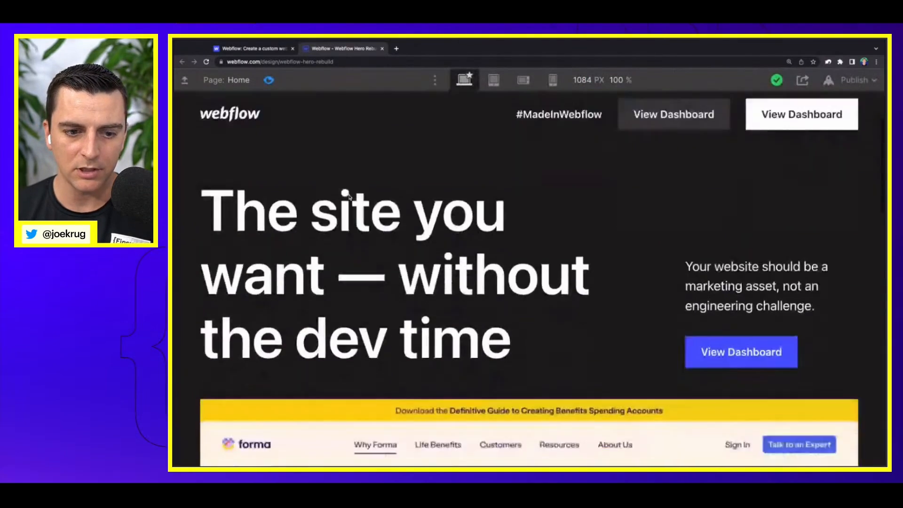
scroll(350, 197, down, 5)
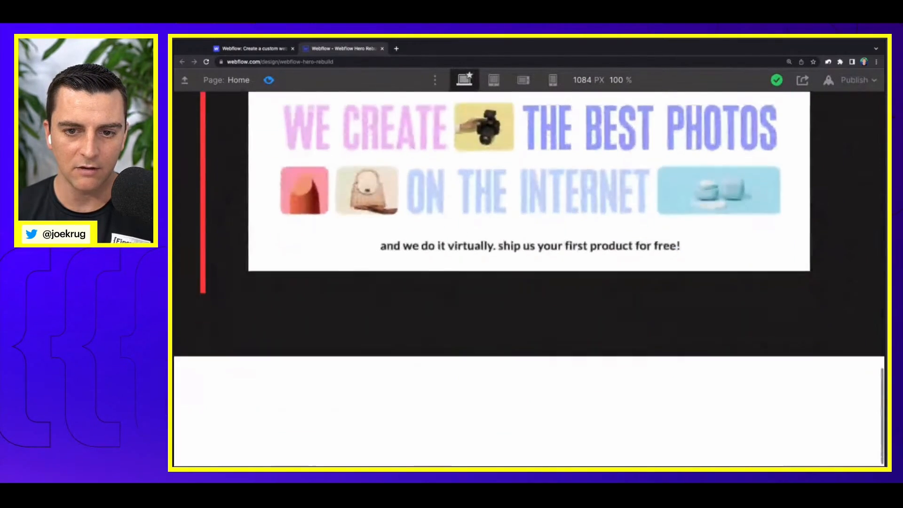
scroll(529, 211, down, 1)
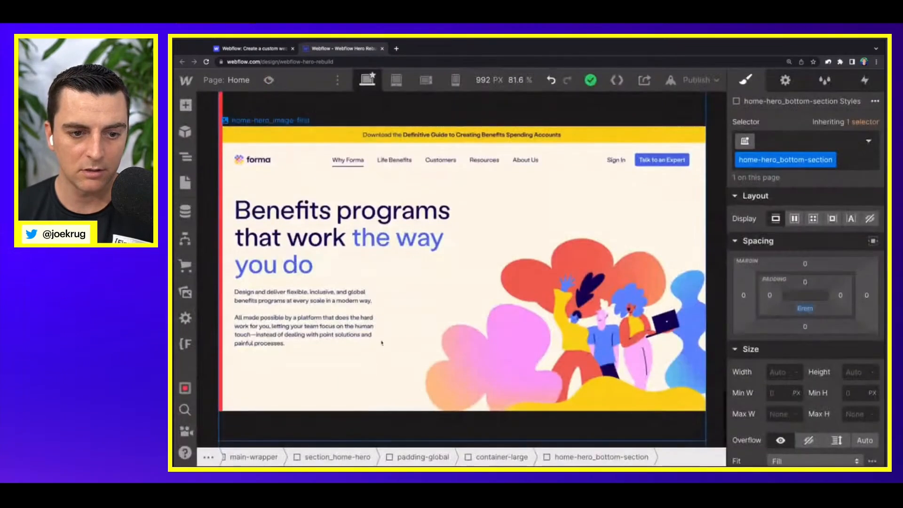
scroll(383, 363, down, 2)
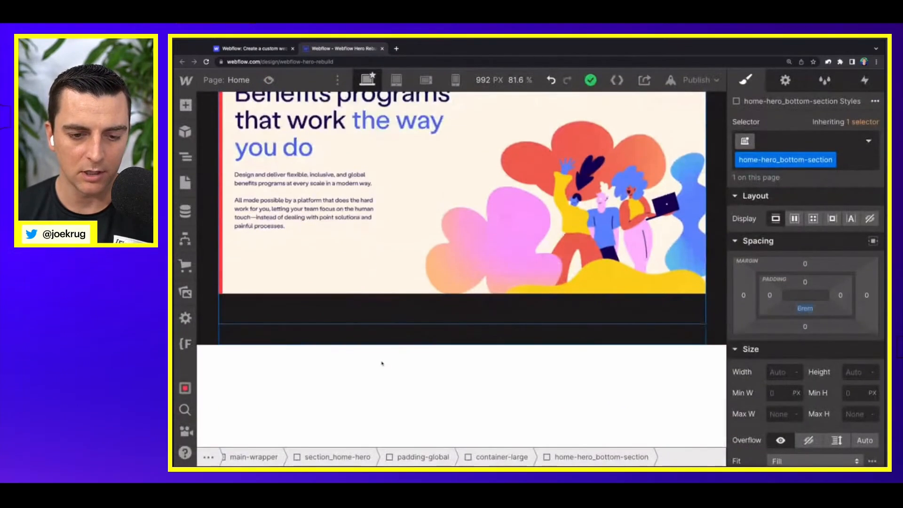
Step: Duplicate the section_logo-row section as the last element inside main-wrapper
click(365, 374)
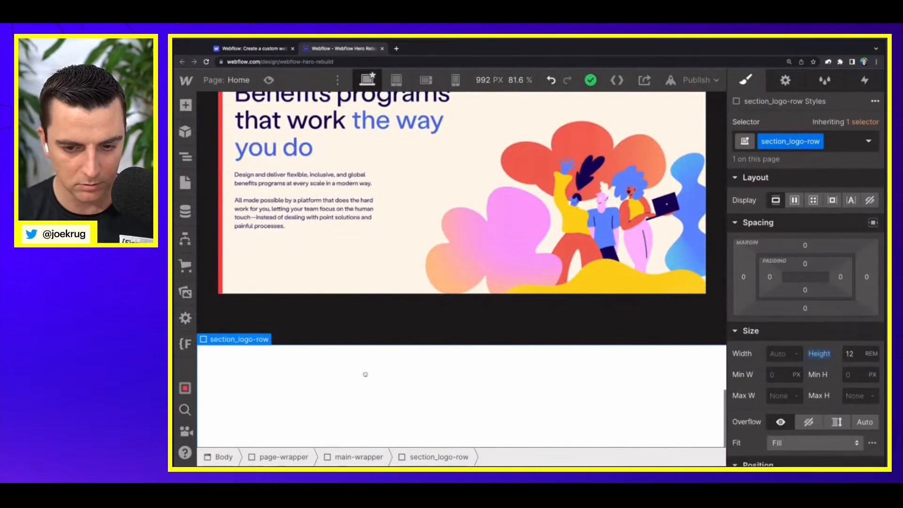
key(Up)
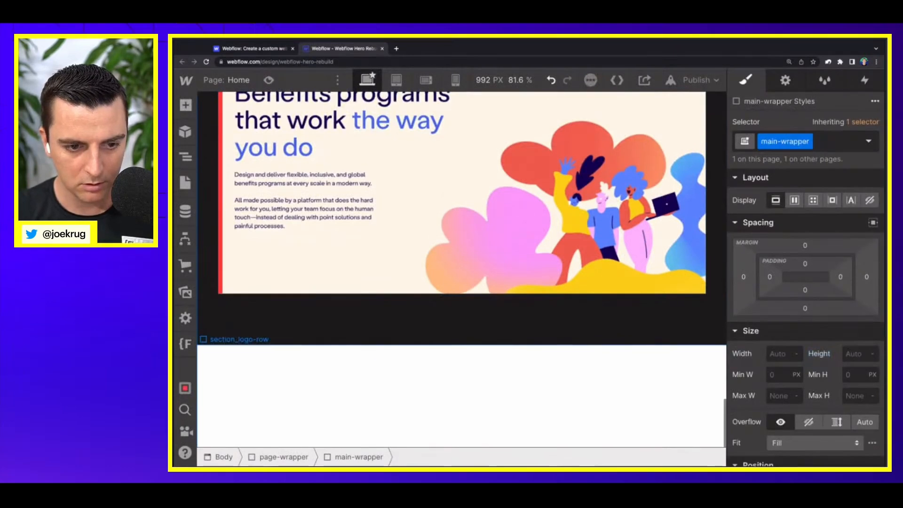
scroll(461, 371, down, 2)
scroll(349, 379, down, 1)
click(348, 379)
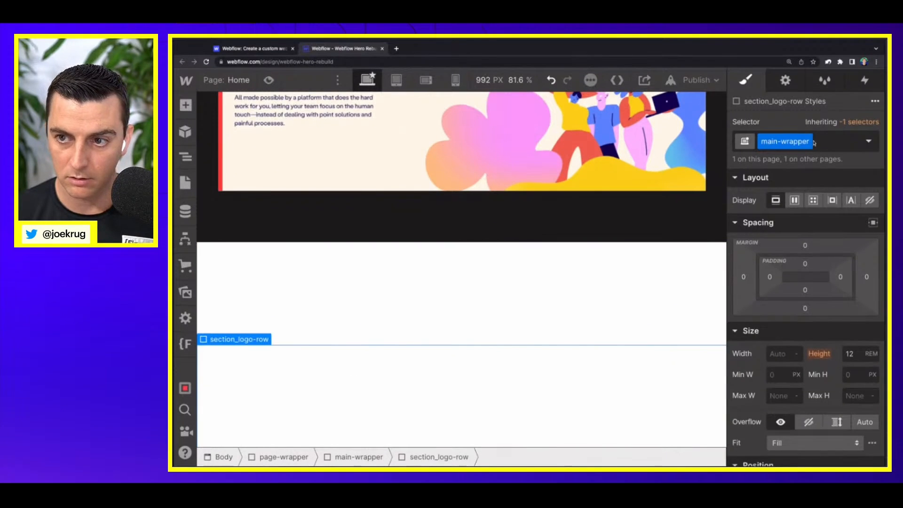
Step: Duplicate the class on the copied section and name the duplicate section_black-nothing
click(480, 363)
click(819, 141)
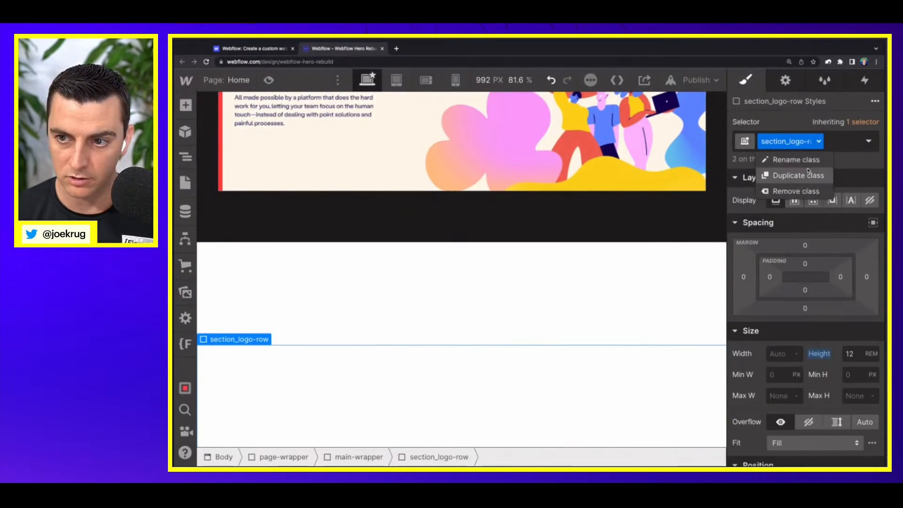
click(809, 172)
text(section_)
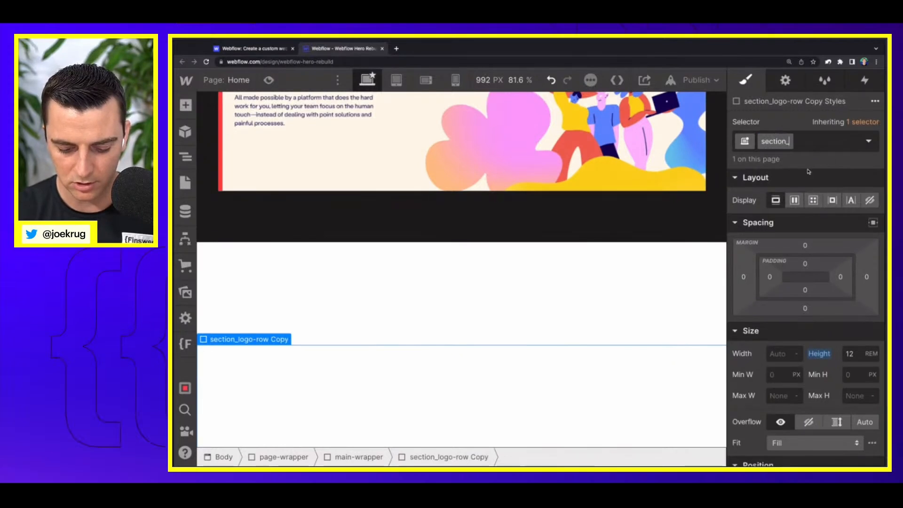
text(black-nothing)
key(Return)
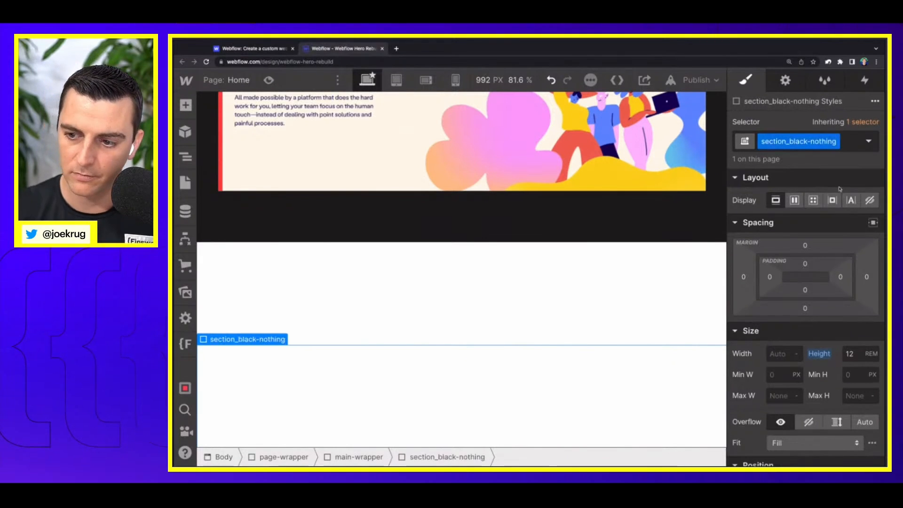
Step: Increase the height of section_black-nothing and set its background color to the black swatch
scroll(818, 363, down, 2)
double_click(860, 291)
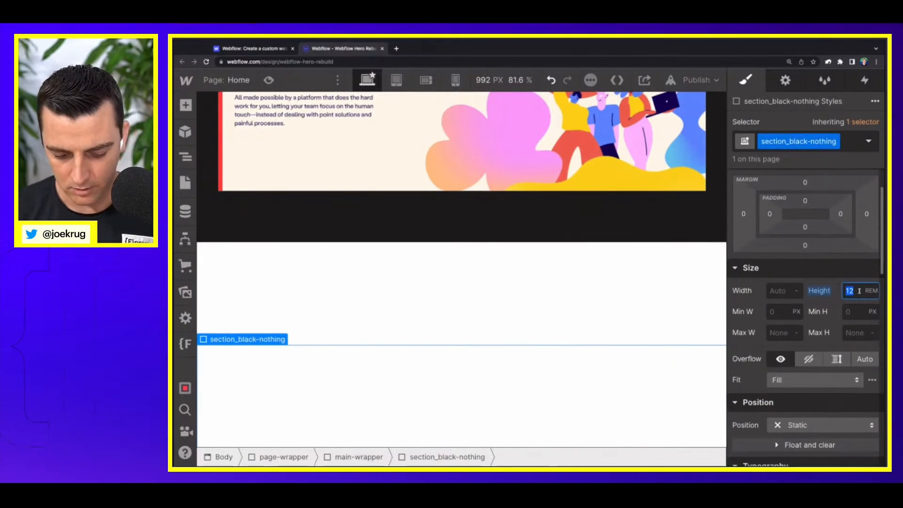
text(100)
scroll(800, 338, down, 6)
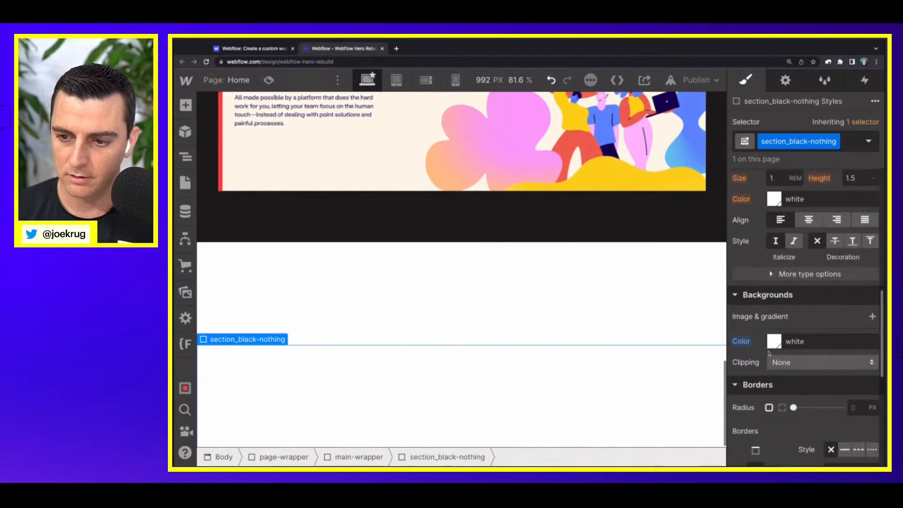
click(774, 342)
click(759, 290)
click(643, 393)
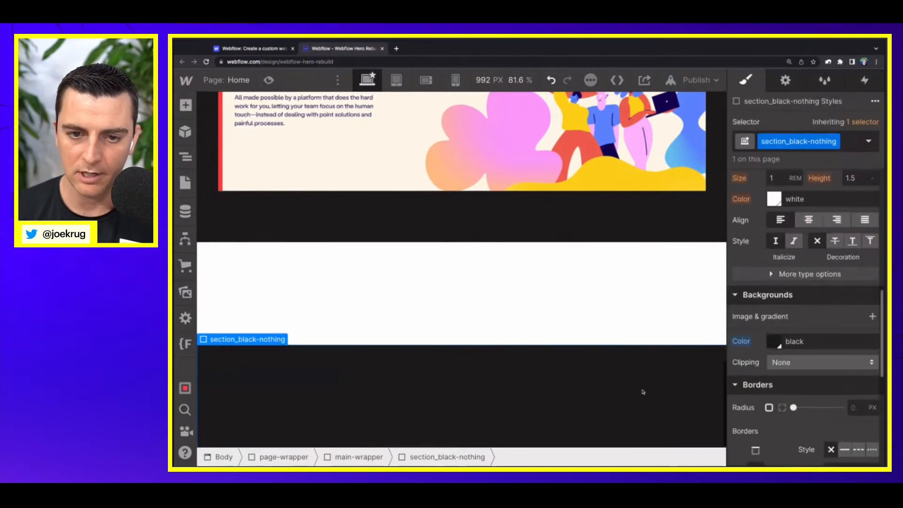
Step: Review how the hero images, logo row and tall black section follow each other on the canvas
scroll(644, 391, up, 2)
scroll(643, 392, up, 4)
scroll(642, 390, down, 10)
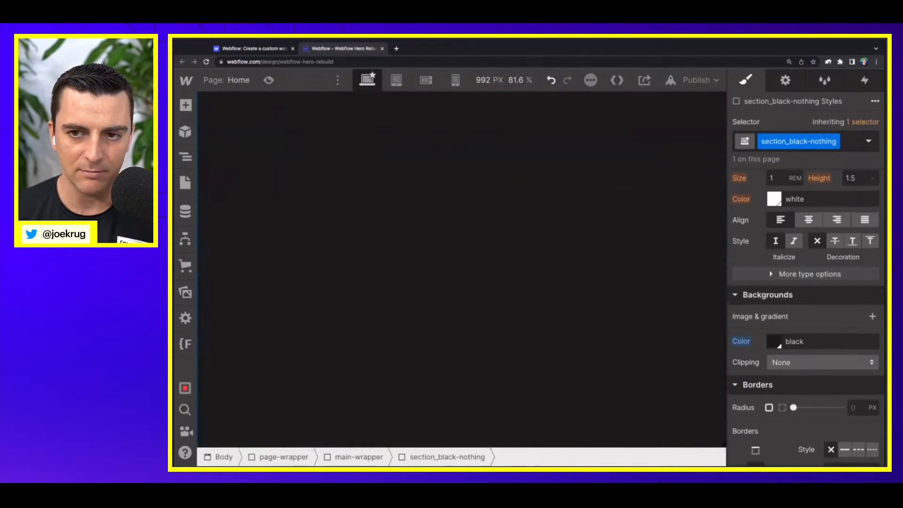
scroll(643, 391, up, 4)
scroll(462, 269, up, 5)
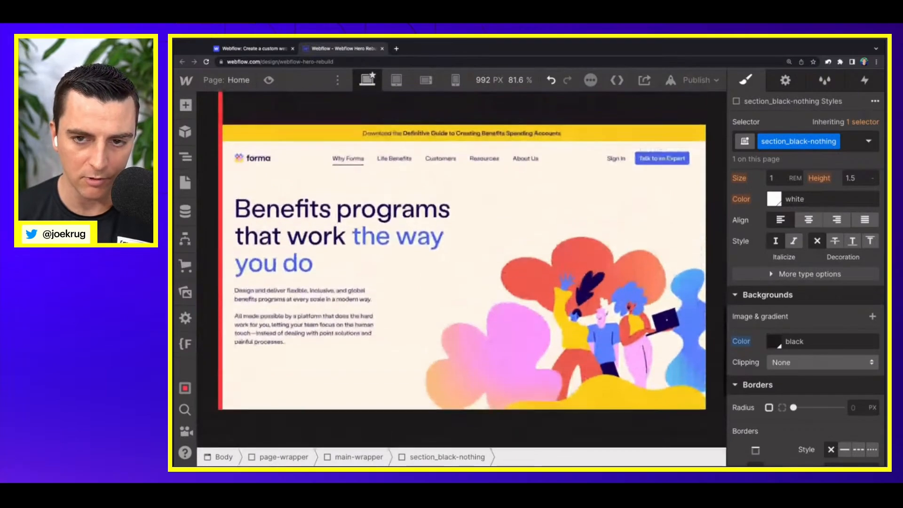
scroll(414, 260, up, 3)
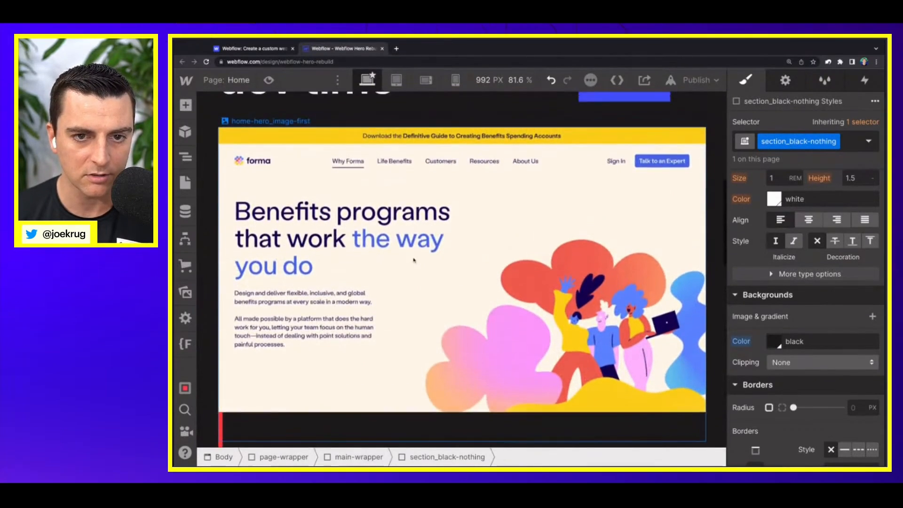
scroll(414, 259, up, 2)
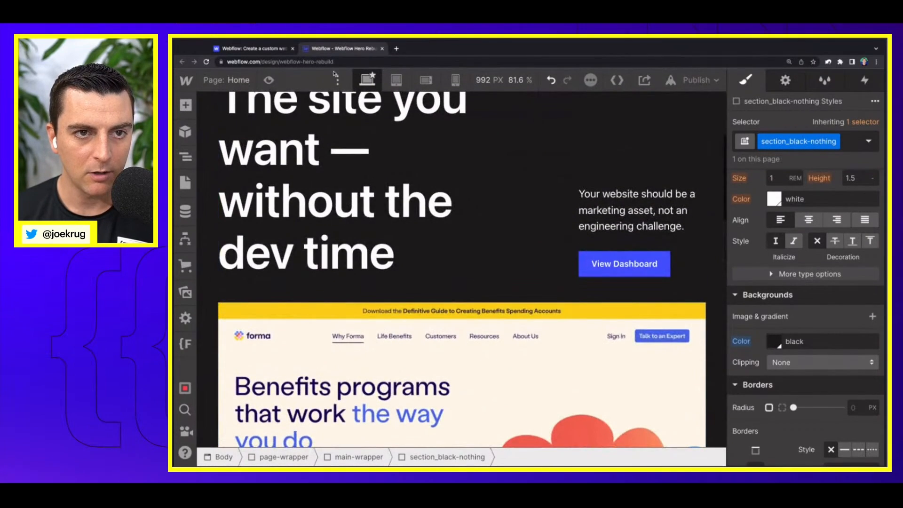
Step: Examine how the original Webflow homepage's hero images behave while scrolling down to the logo row
click(259, 49)
scroll(411, 282, up, 6)
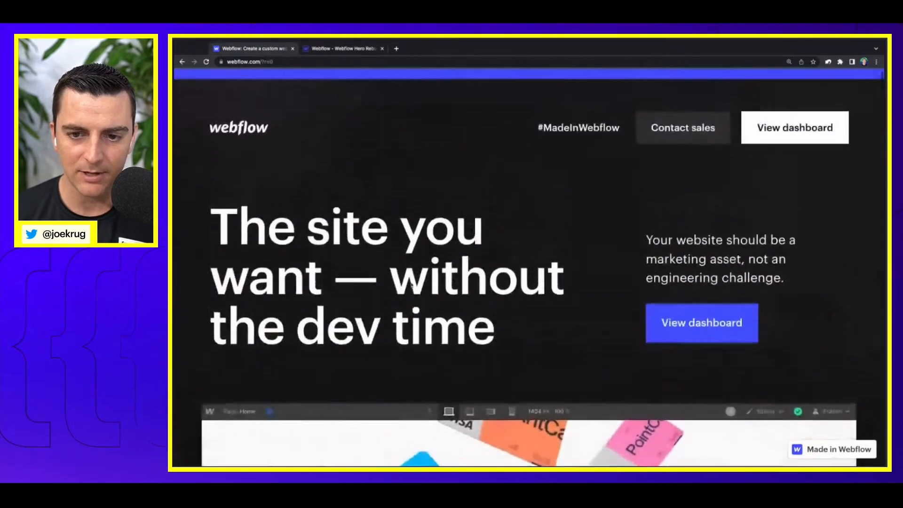
scroll(411, 282, down, 5)
scroll(412, 284, down, 4)
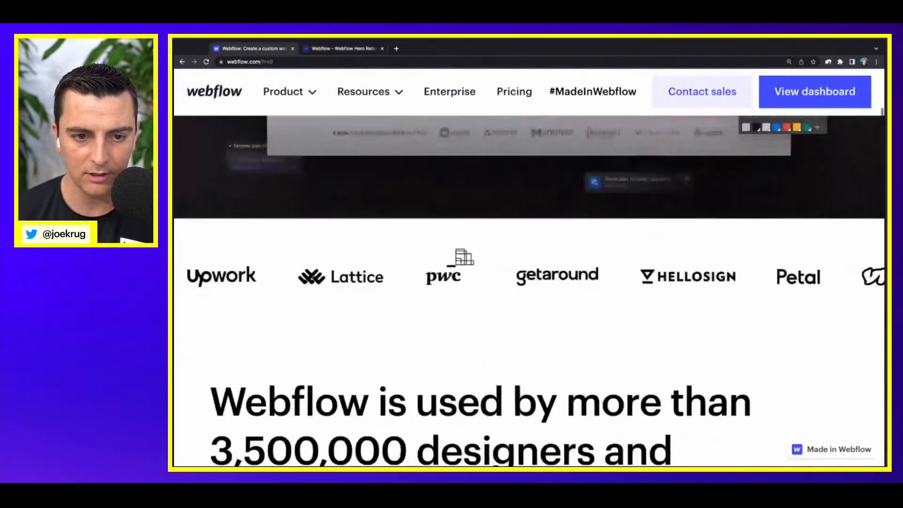
scroll(411, 284, up, 2)
scroll(530, 282, up, 3)
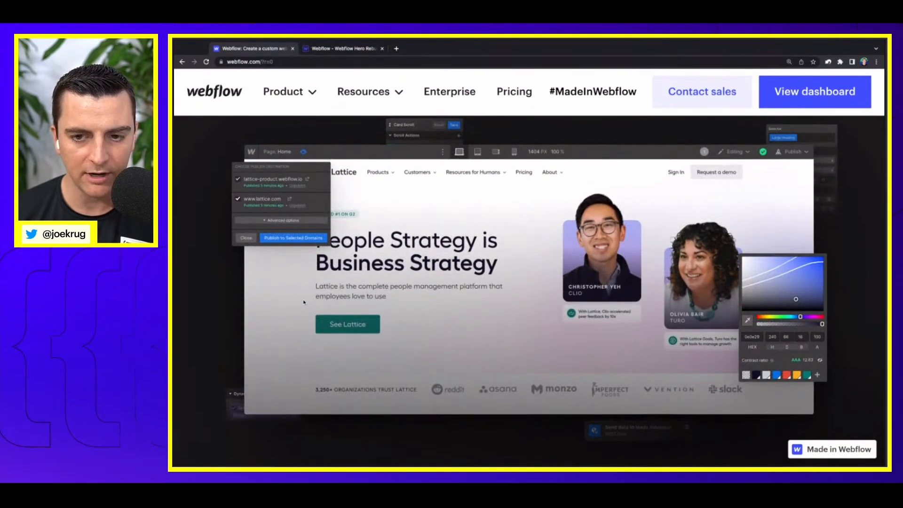
Step: Add a div block inside home-hero_sticky-wrapper, below the home-hero_image-wrapper element, in the rebuild project
click(364, 50)
click(186, 156)
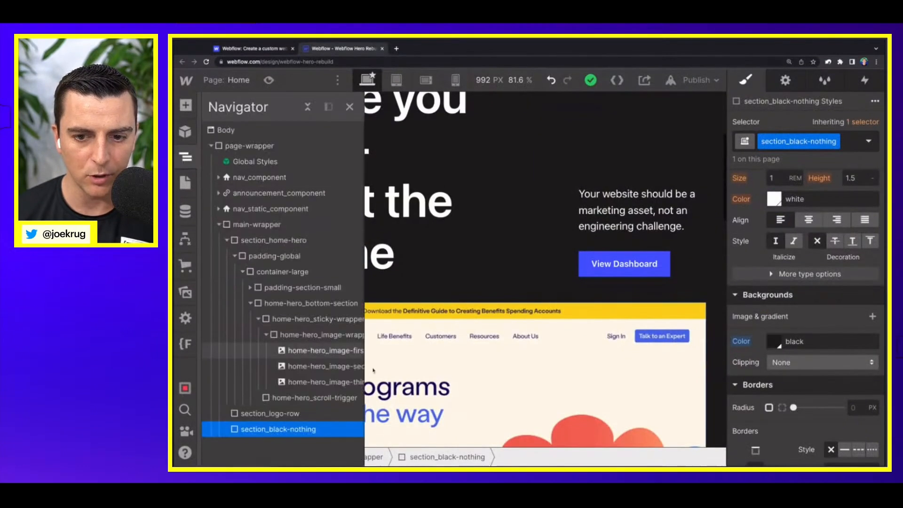
click(266, 335)
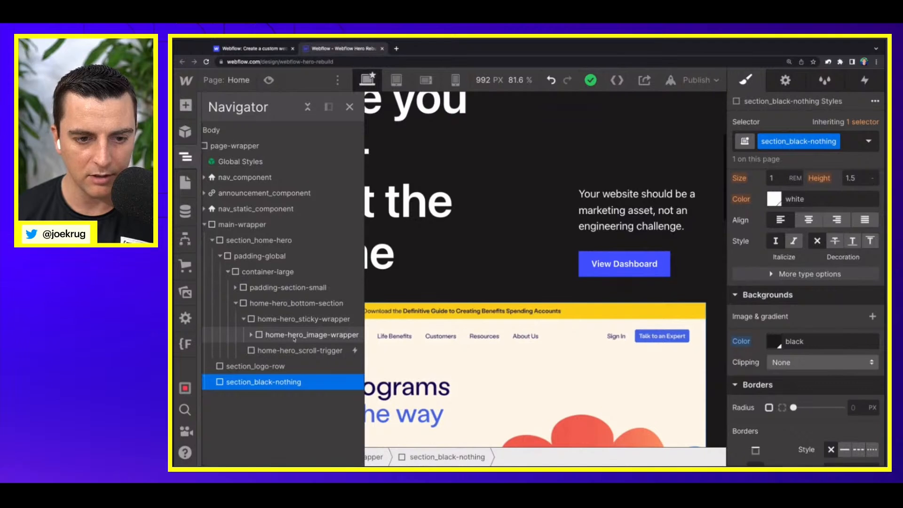
click(283, 336)
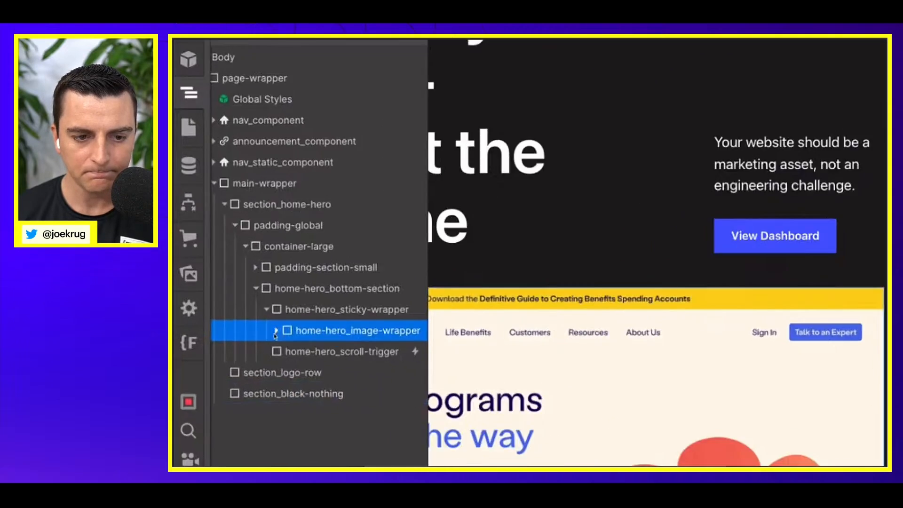
click(252, 335)
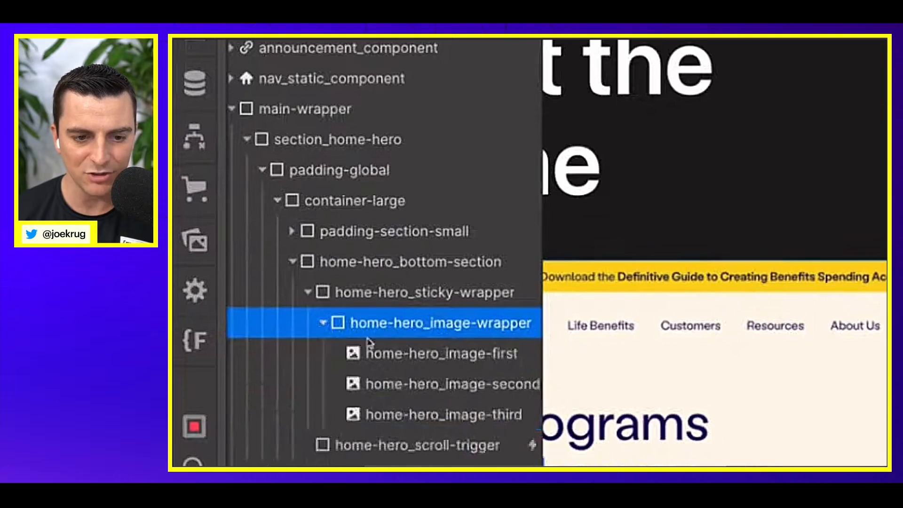
click(323, 324)
click(382, 294)
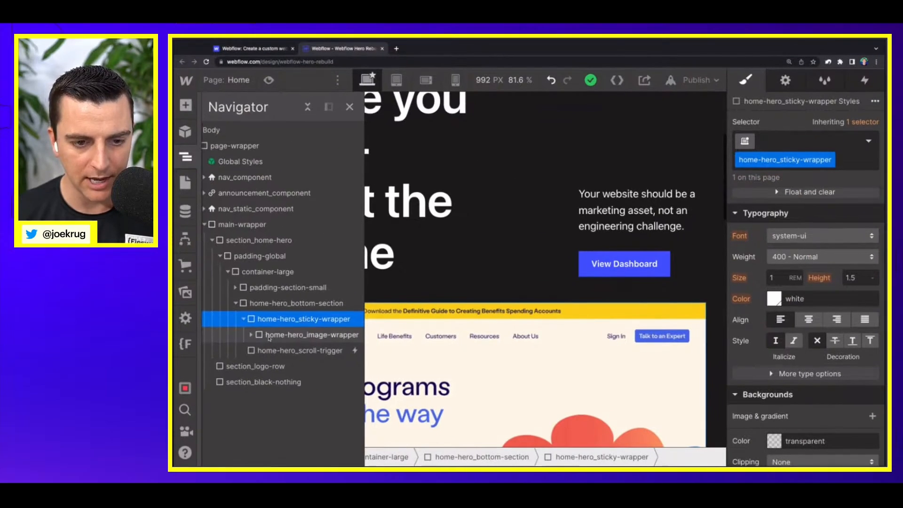
key(a)
click(228, 336)
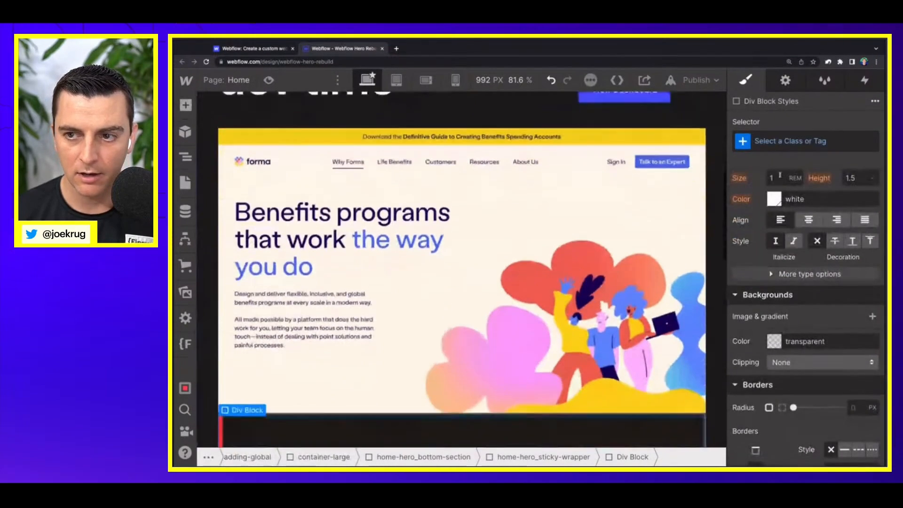
Step: Give the new div block in home-hero_sticky-wrapper a class name starting with home-hero_
click(779, 142)
text(home-hero_)
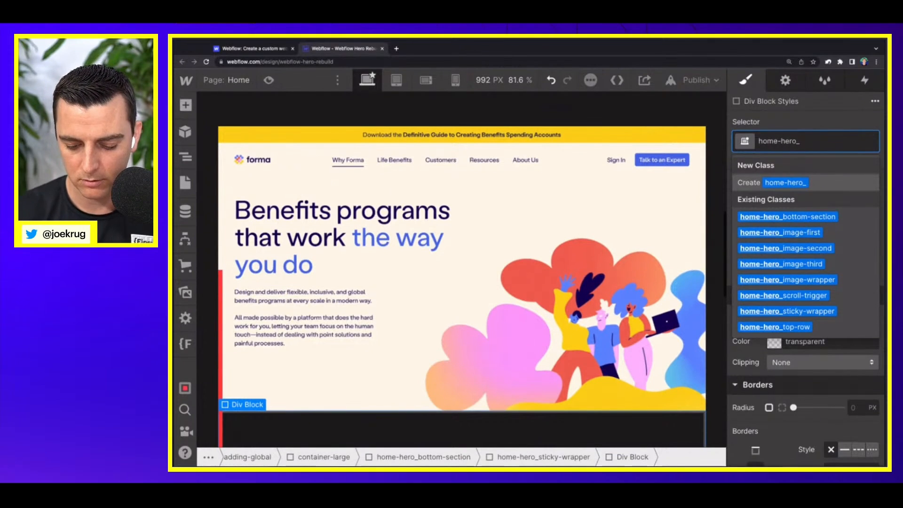
text(sc)
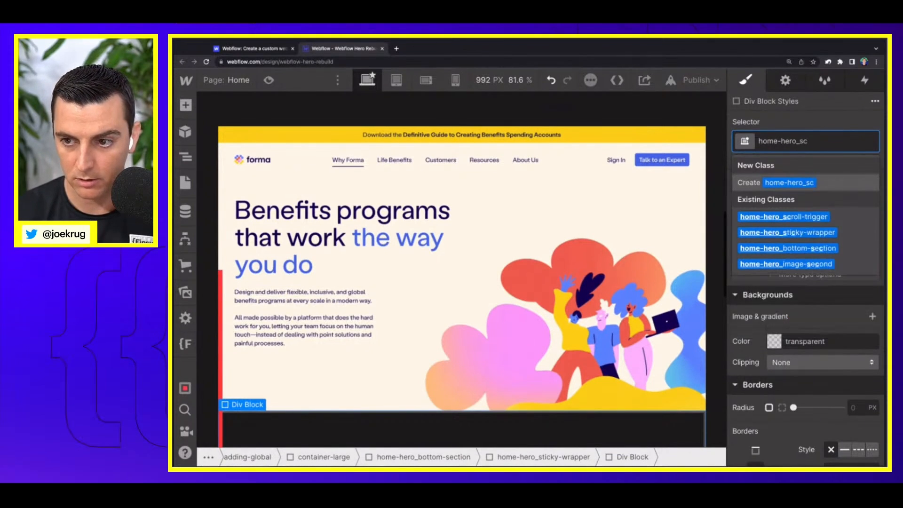
key(BackSpace)
text(ticky)
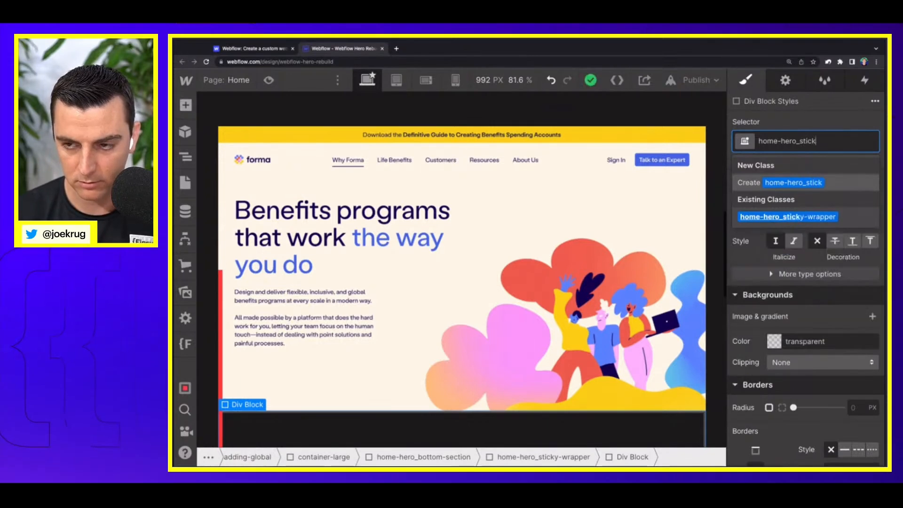
key(BackSpace)
key(BackSpace)
key(BackSpace)
key(BackSpace)
key(BackSpace)
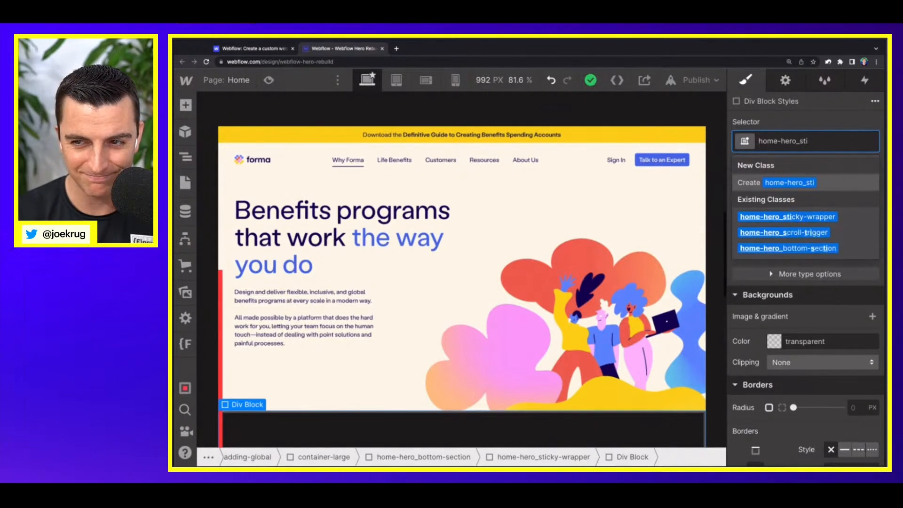
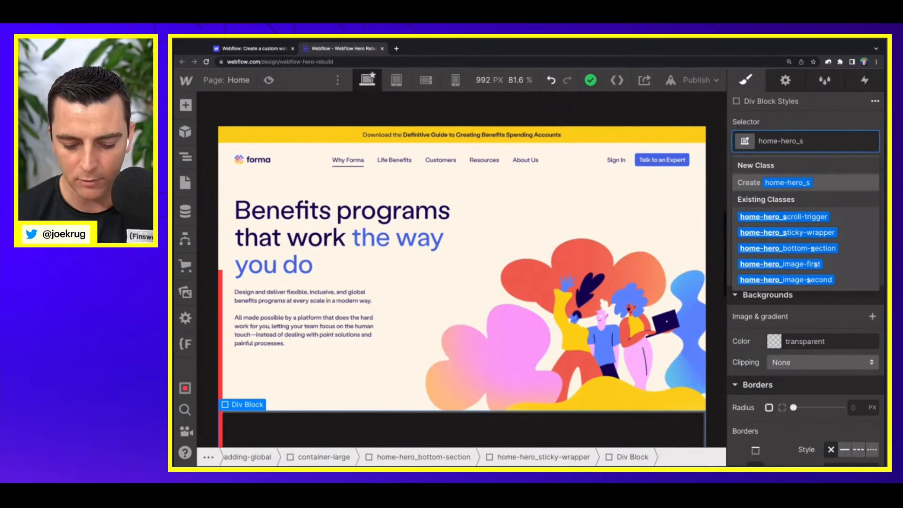
Step: Complete the new div block's class name as home-hero_ui-wrapper-top
text(sti)
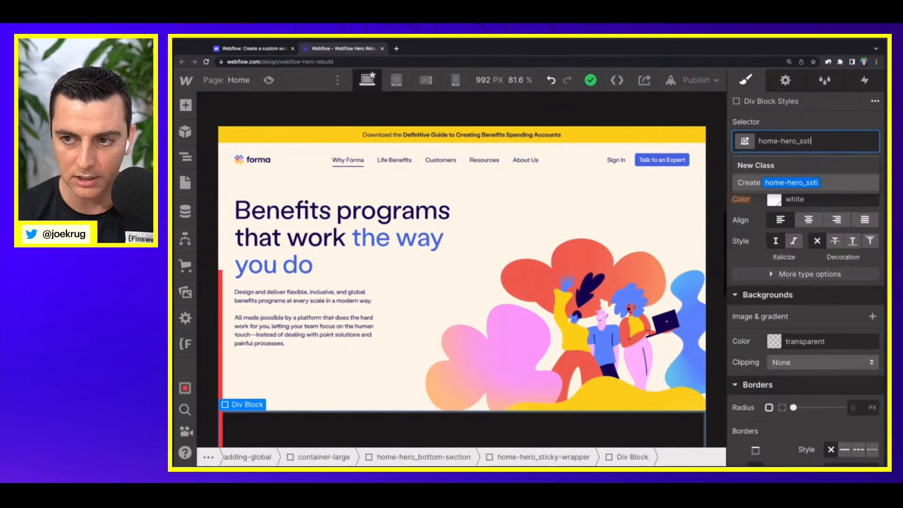
key(BackSpace)
key(BackSpace)
key(BackSpace)
text(ticky)
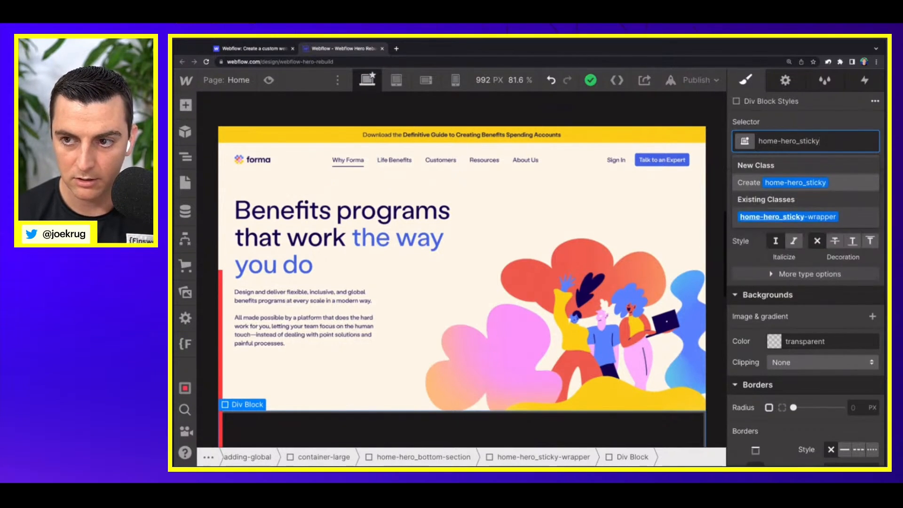
key(BackSpace)
key(BackSpace)
key(BackSpace)
key(BackSpace)
key(BackSpace)
key(BackSpace)
text(ui)
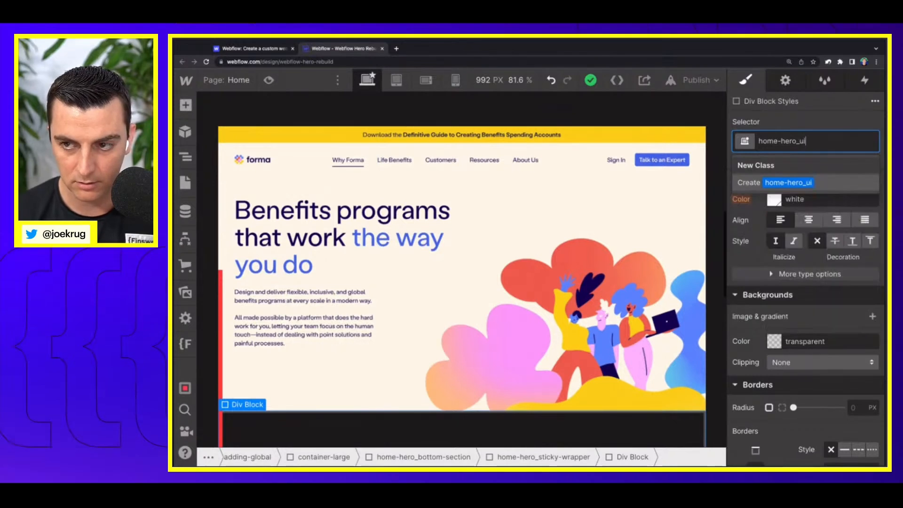
text(-wrapper-top)
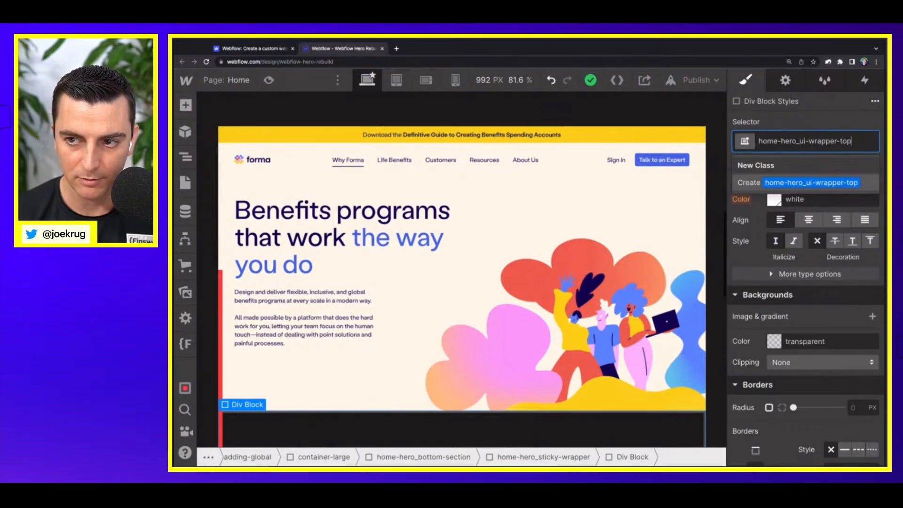
key(Return)
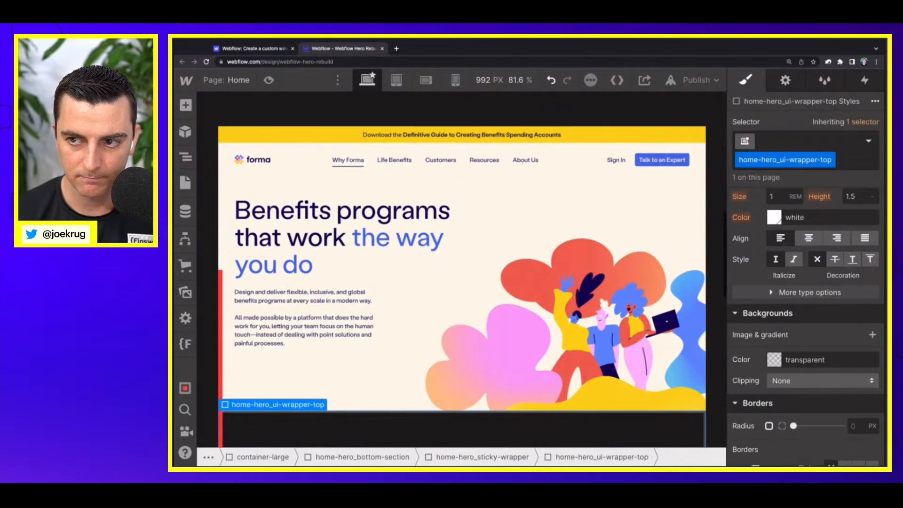
key(z)
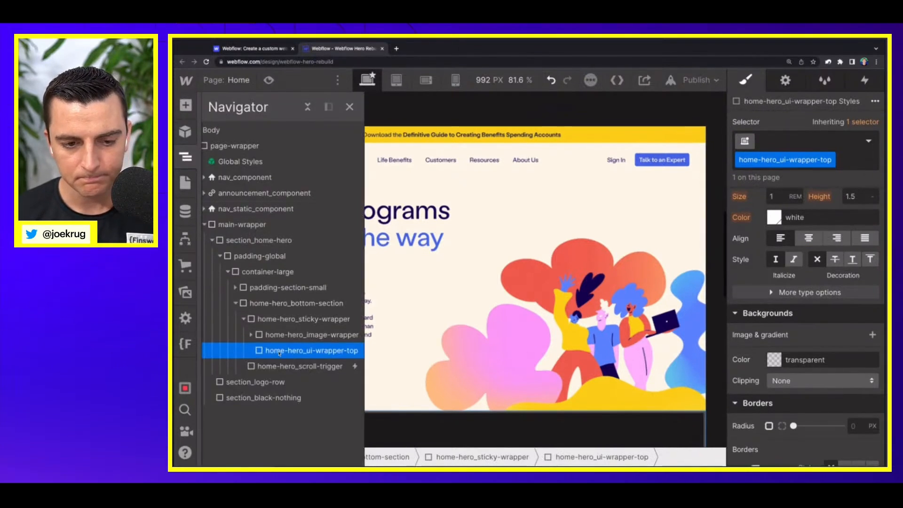
key(ctrl+d)
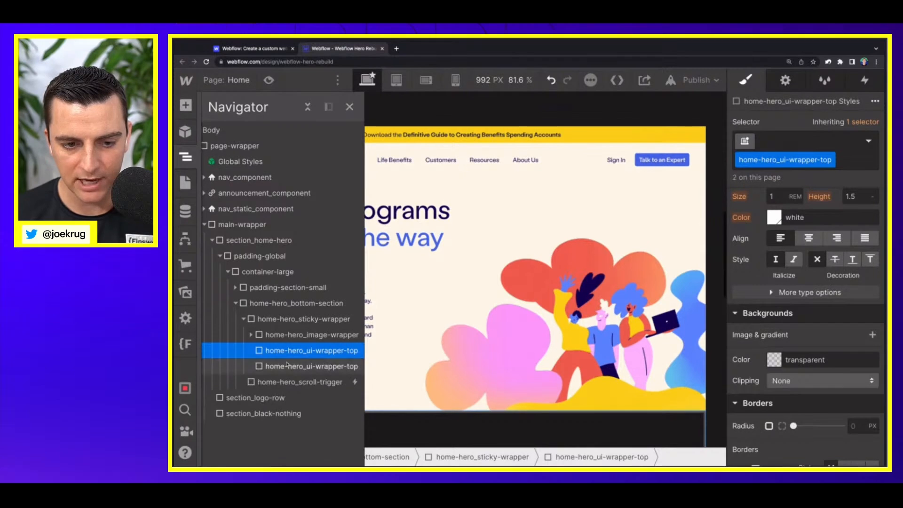
click(830, 159)
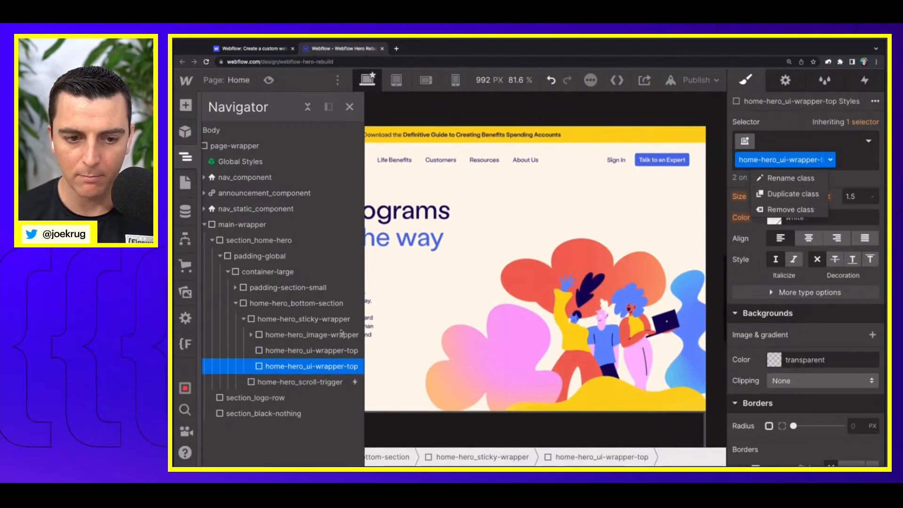
click(305, 367)
key(Delete)
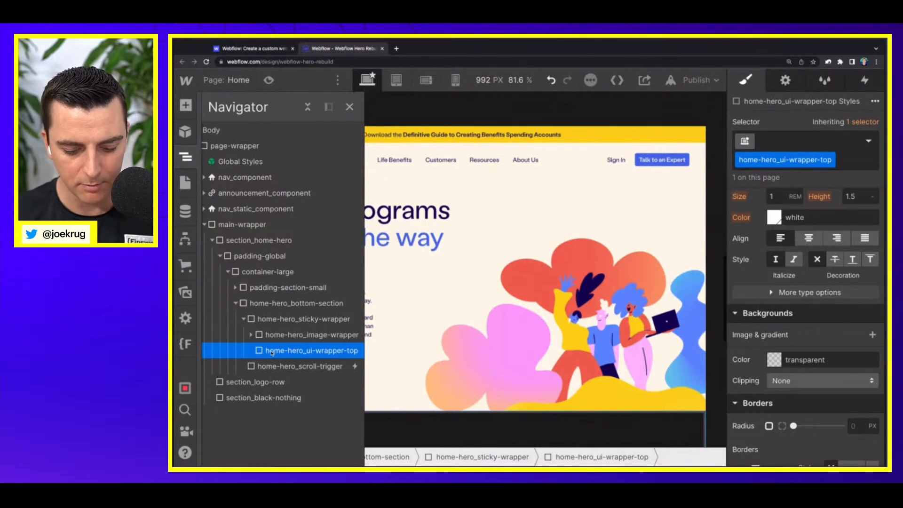
Step: Duplicate the home-hero_ui-wrapper-top div and give the copy a duplicated class named home-hero_ui-wrapper-bottom
key(ctrl+d)
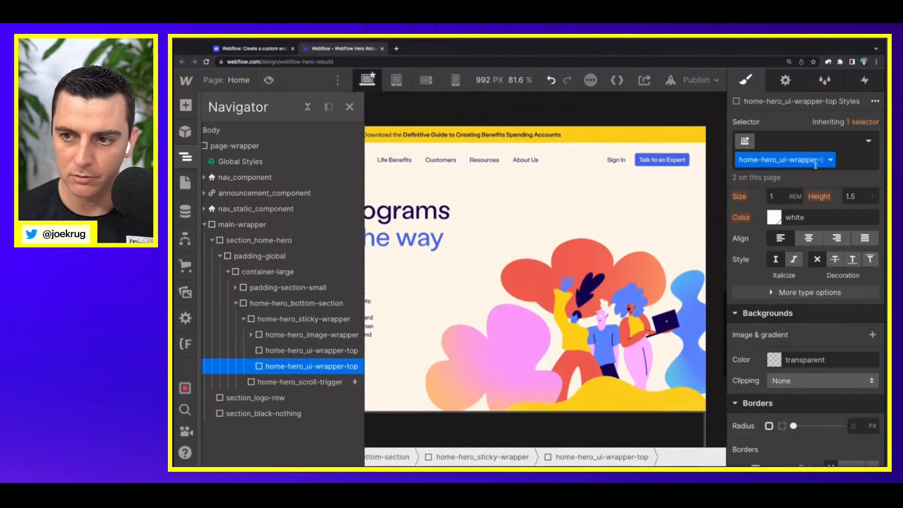
click(817, 162)
click(802, 194)
key(BackSpace)
key(BackSpace)
key(BackSpace)
key(BackSpace)
key(BackSpace)
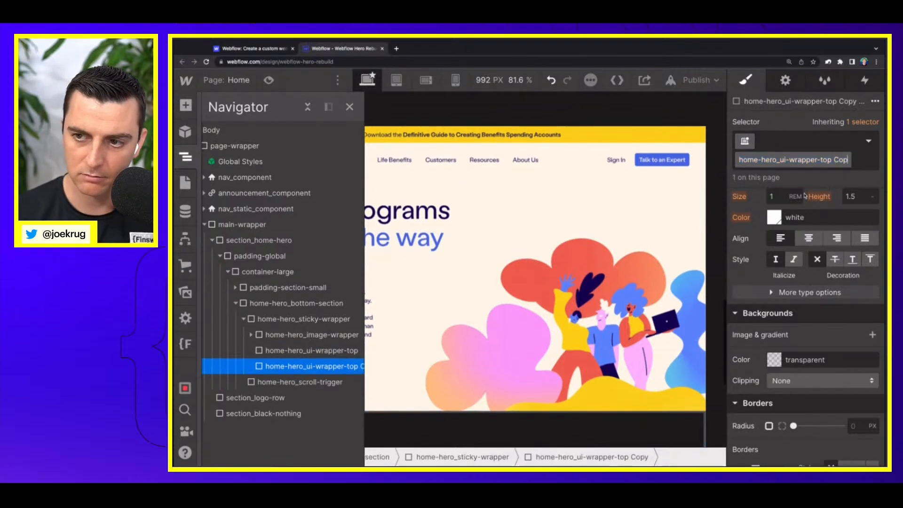
key(BackSpace)
key(BackSpace)
key(BackSpace)
text(bottom)
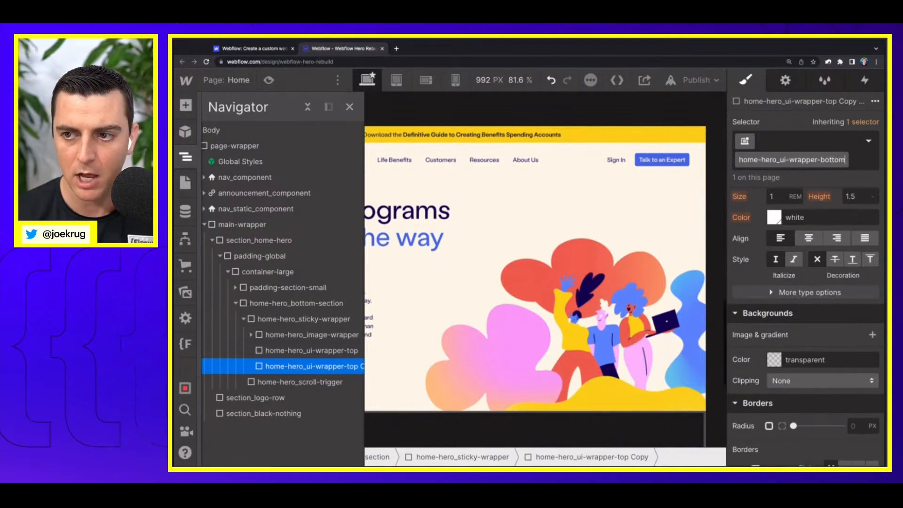
key(Return)
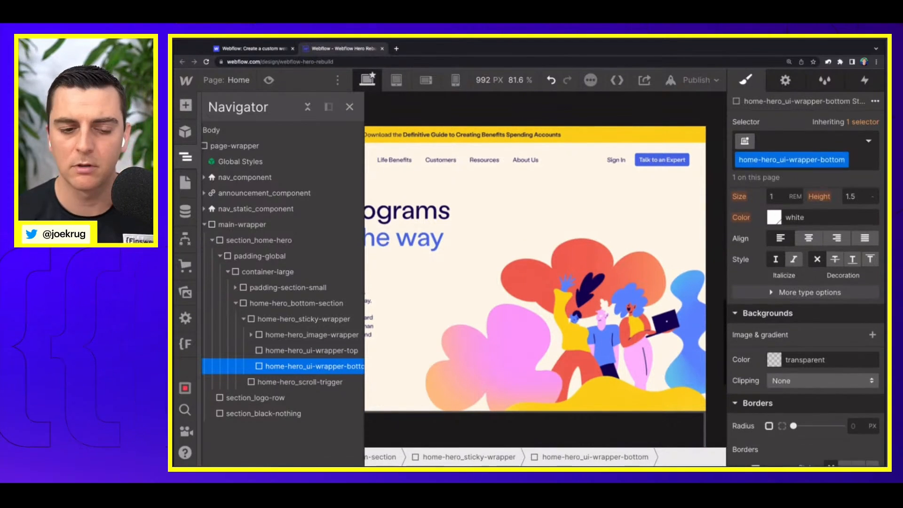
Step: Move home-hero_ui-wrapper-top above home-hero_image-wrapper inside home-hero_sticky-wrapper
click(294, 351)
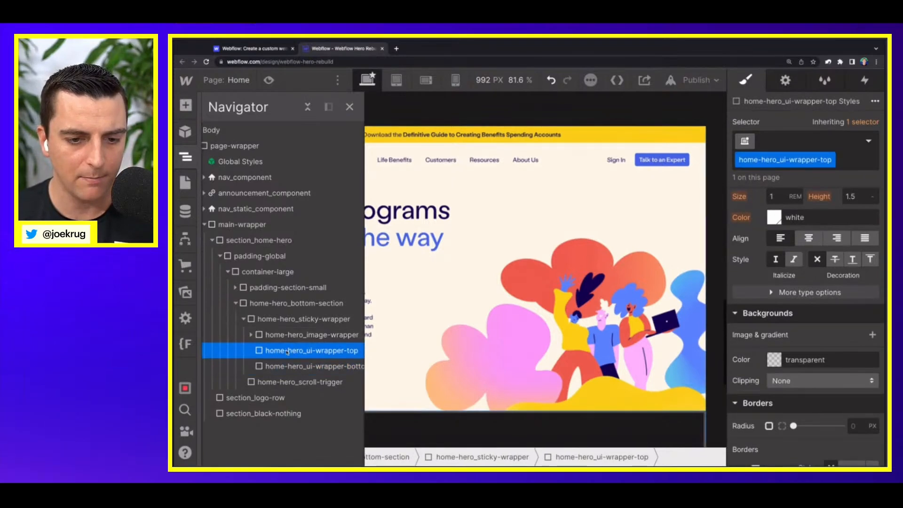
drag(287, 352, 289, 331)
click(308, 351)
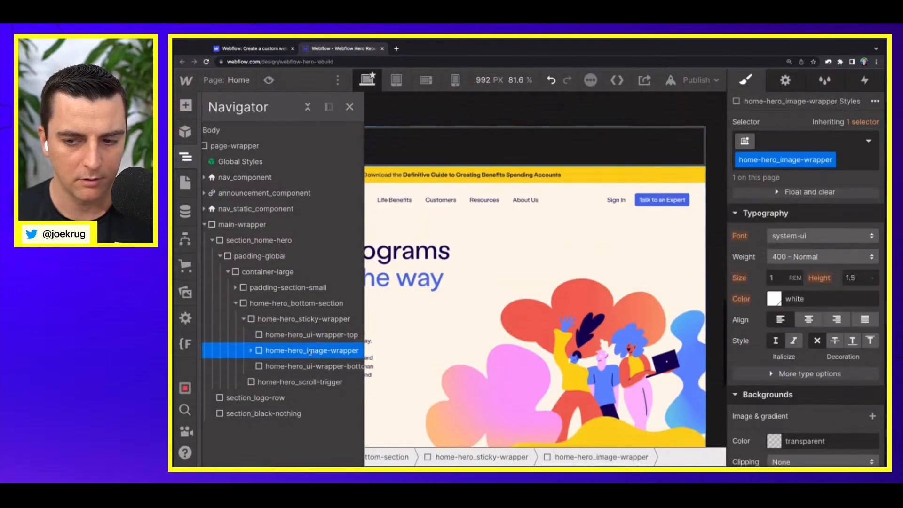
Step: Give home-hero_ui-wrapper-top relative position with z-index 3, and set the z-index of home-hero_image-wrapper to 2
click(445, 324)
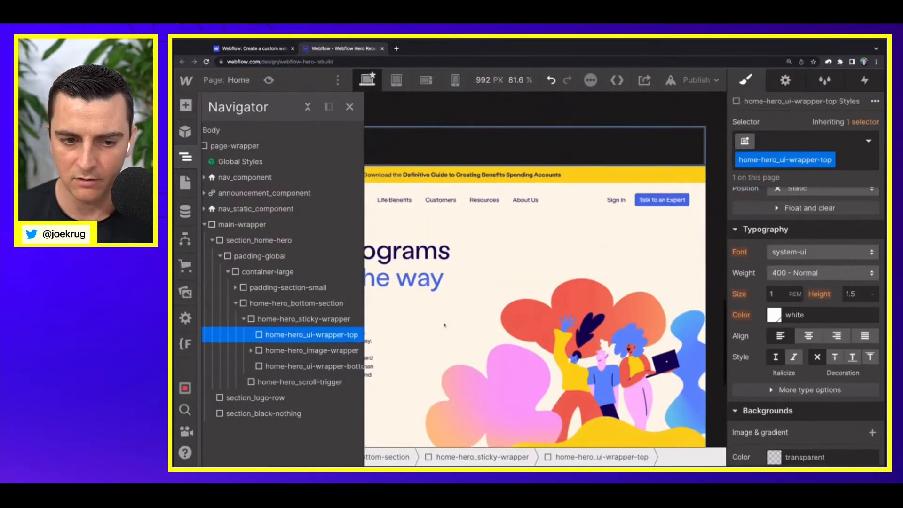
scroll(850, 293, up, 3)
click(823, 283)
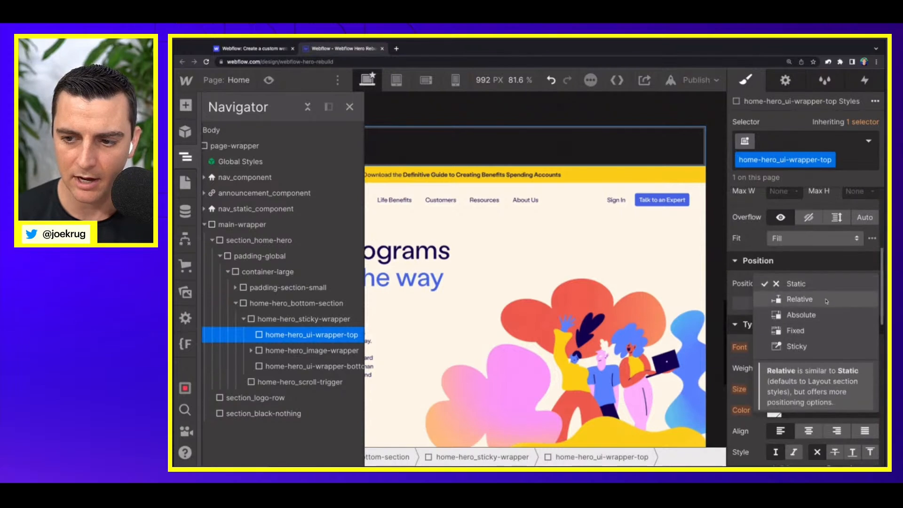
click(790, 298)
click(864, 351)
text(3)
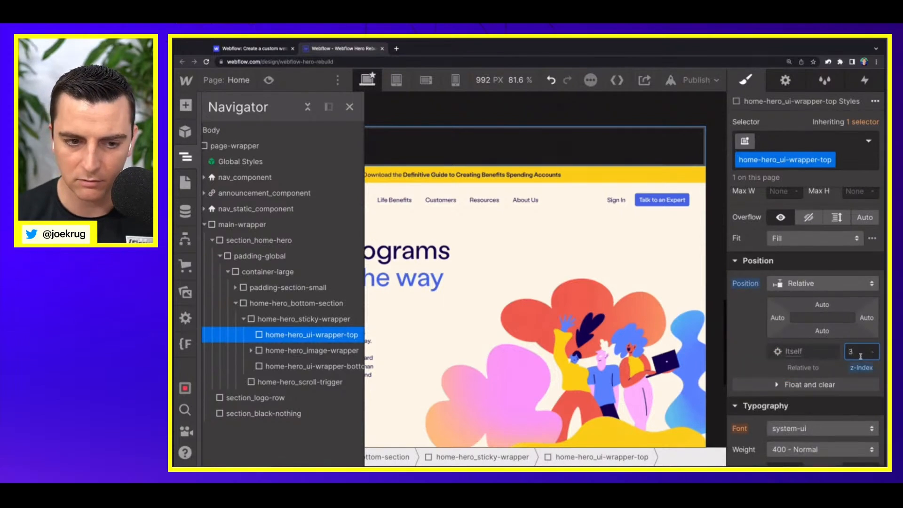
click(310, 350)
text(3)
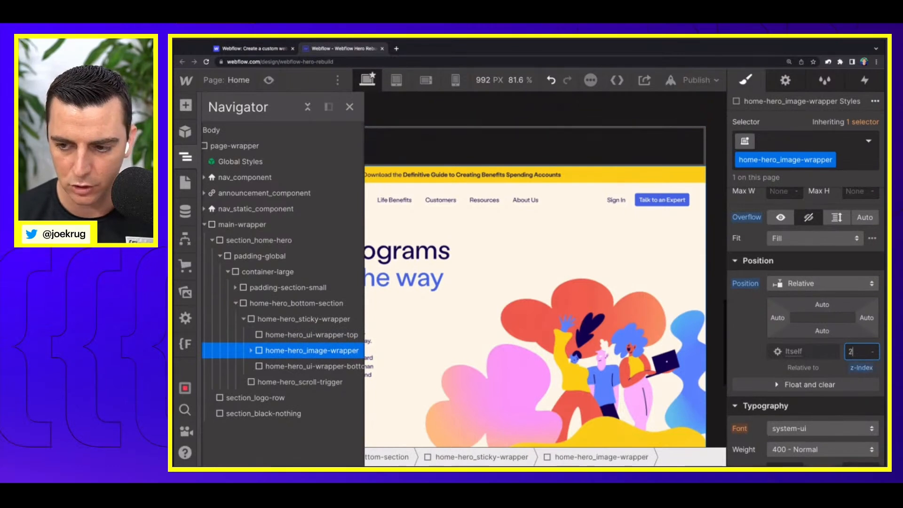
Step: Give home-hero_ui-wrapper-bottom relative position with z-index 1
click(342, 368)
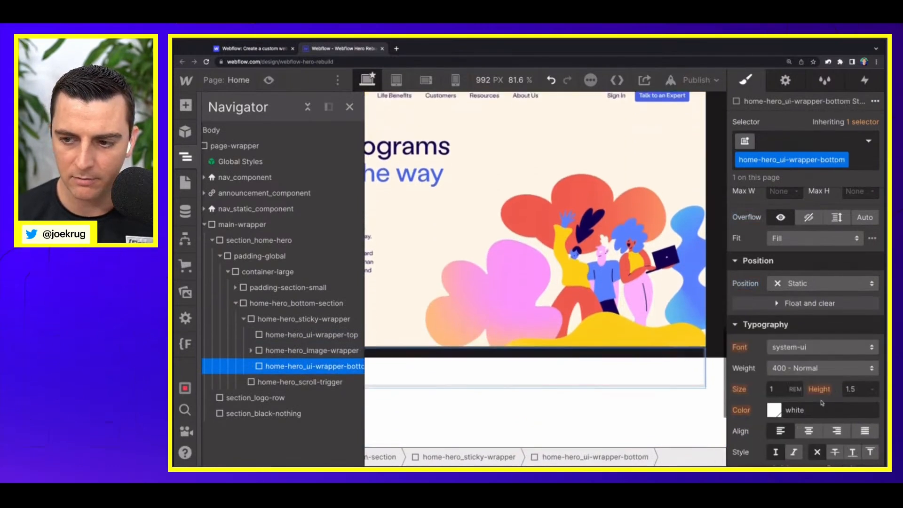
click(831, 282)
click(799, 295)
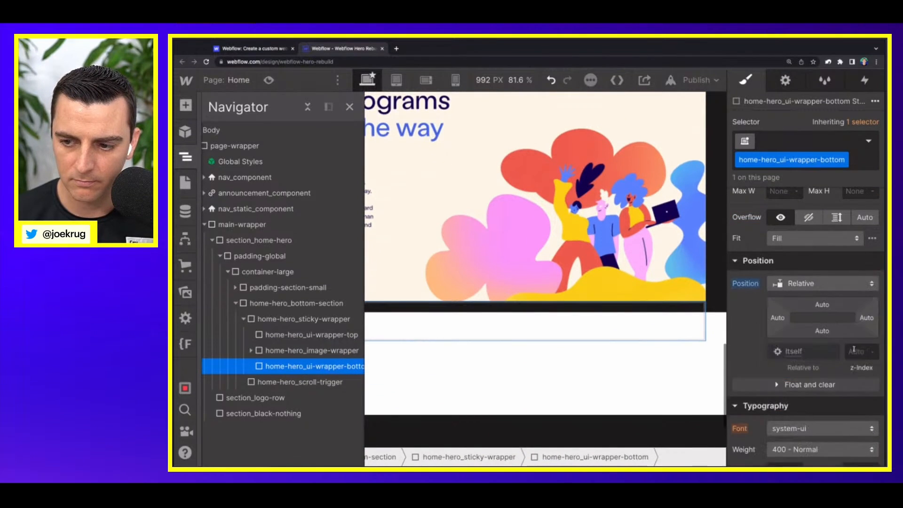
click(855, 352)
Step: Rename the home-hero_ui-wrapper-bottom class as home-hero_ui-wrapper-back
double_click(824, 161)
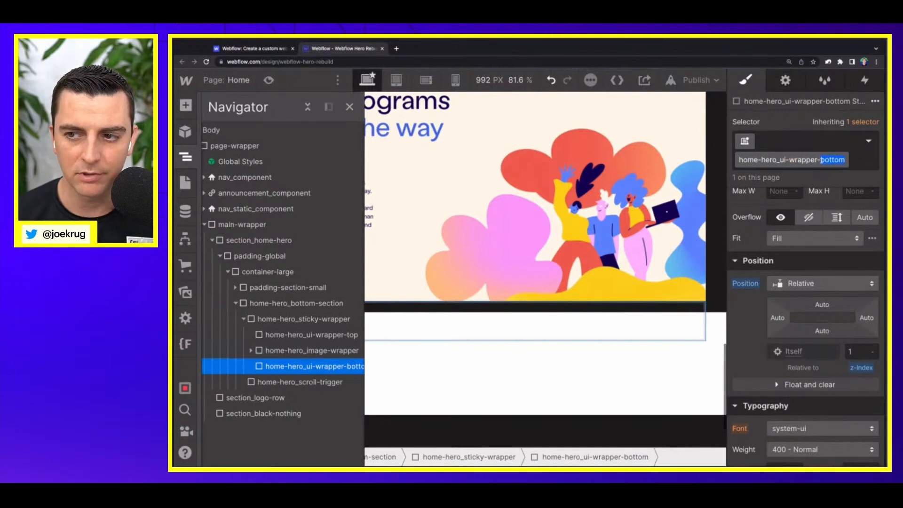
text(back)
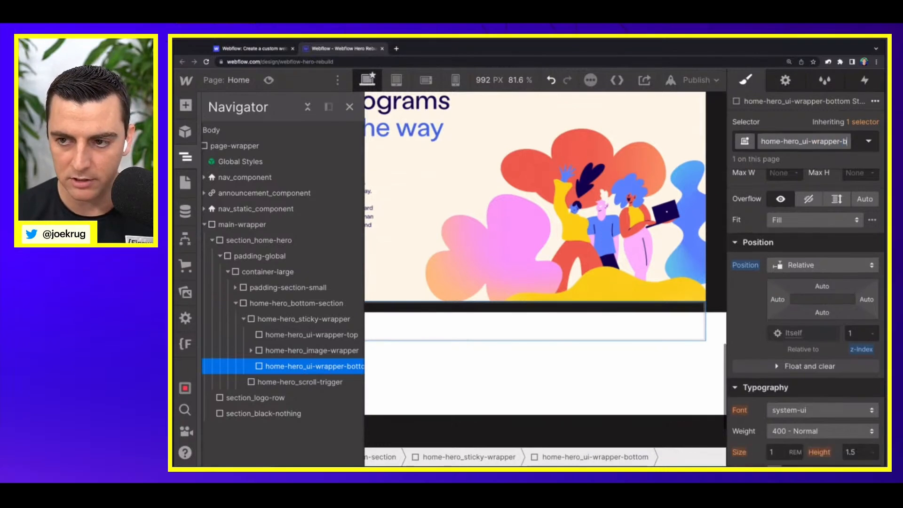
key(Return)
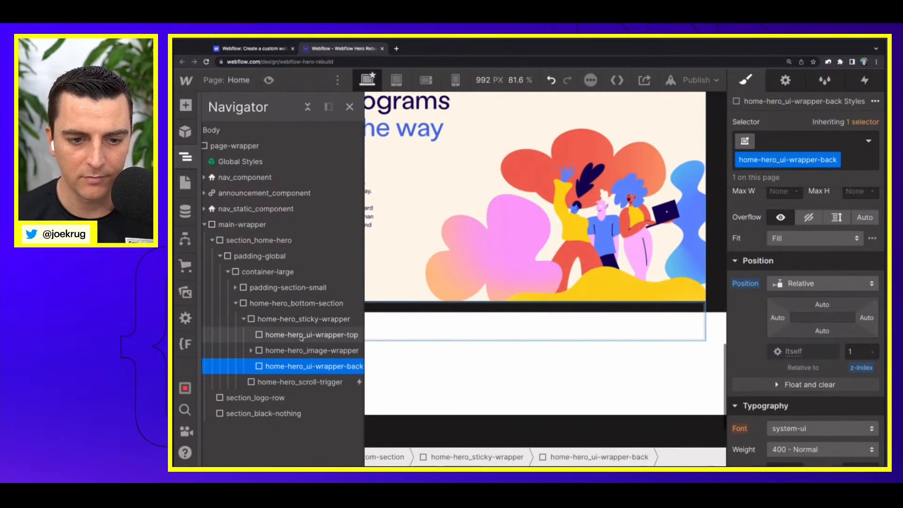
Step: Rename the home-hero_ui-wrapper-top class as home-hero_ui-wrapper-front
click(301, 333)
double_click(826, 160)
click(832, 161)
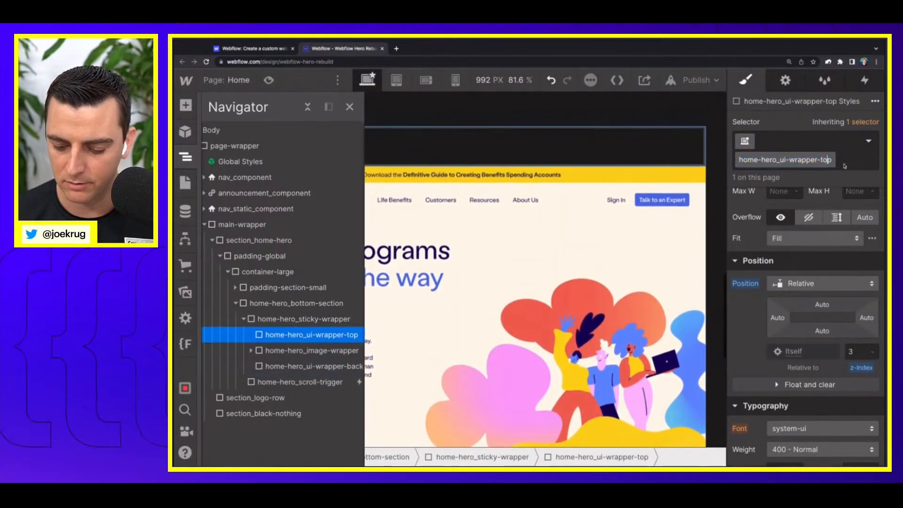
key(BackSpace)
key(BackSpace)
text(front)
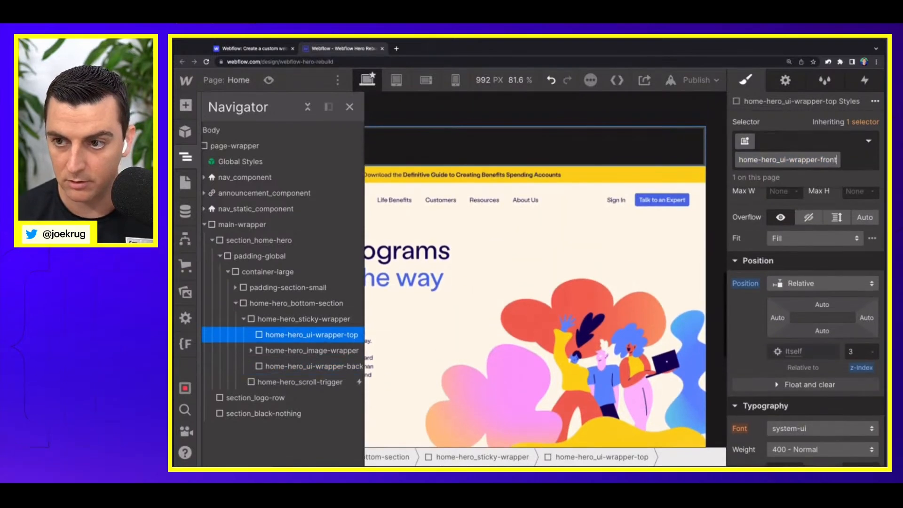
key(Return)
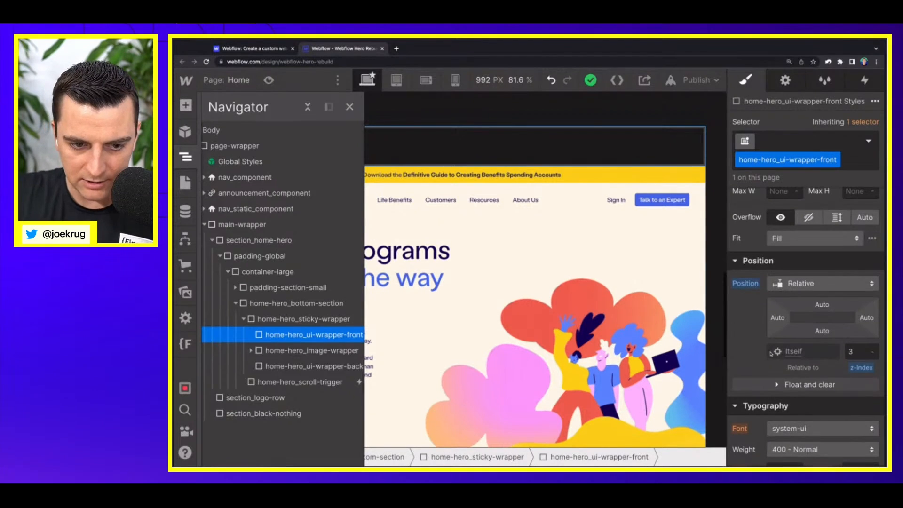
Step: Change home-hero_ui-wrapper-front to absolute position with 0% offsets on all four sides
scroll(795, 321, up, 1)
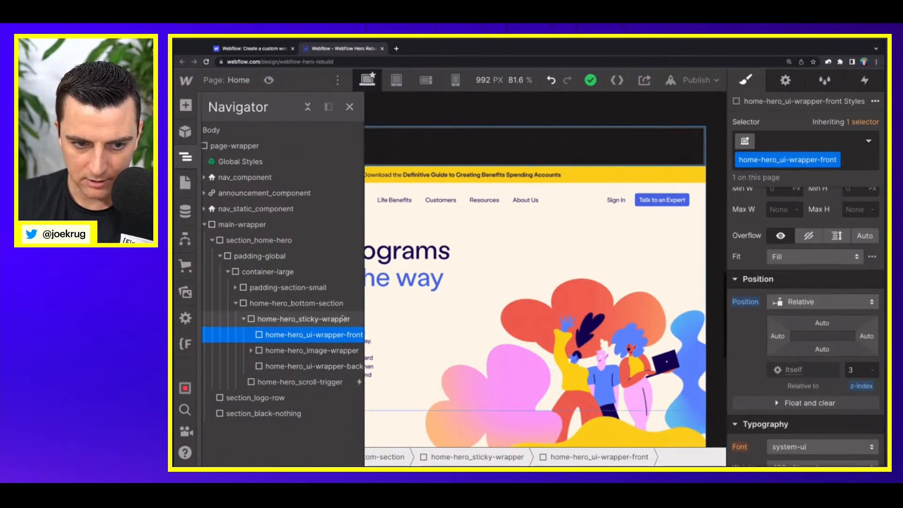
click(793, 304)
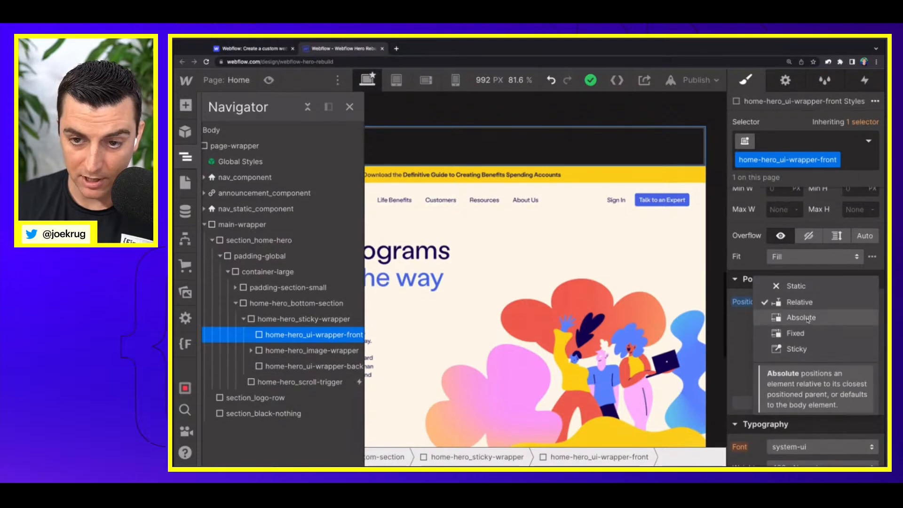
click(808, 319)
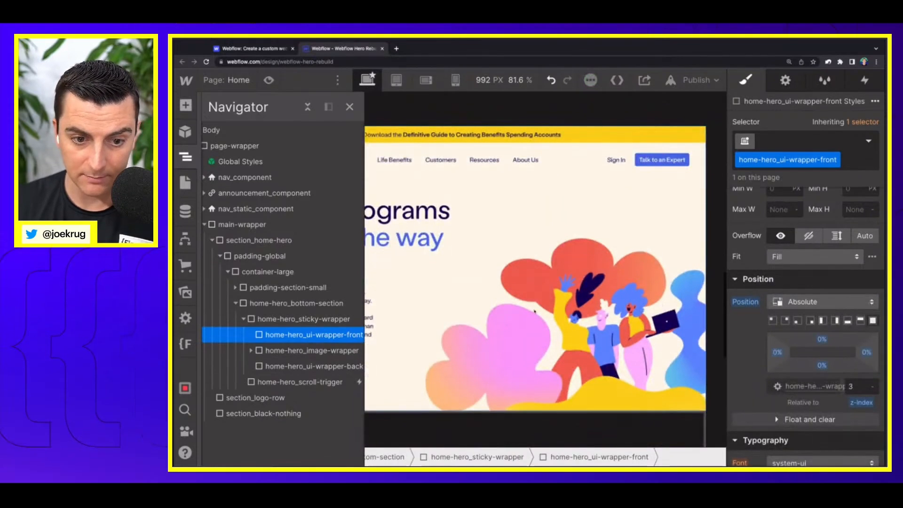
Step: Change home-hero_ui-wrapper-back to absolute position with 0% offsets on all four sides
click(310, 367)
click(800, 302)
click(805, 321)
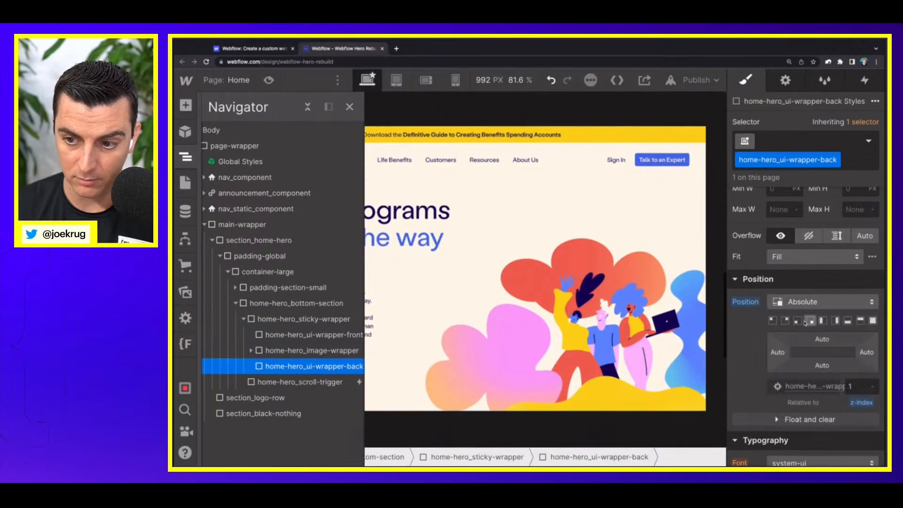
click(872, 321)
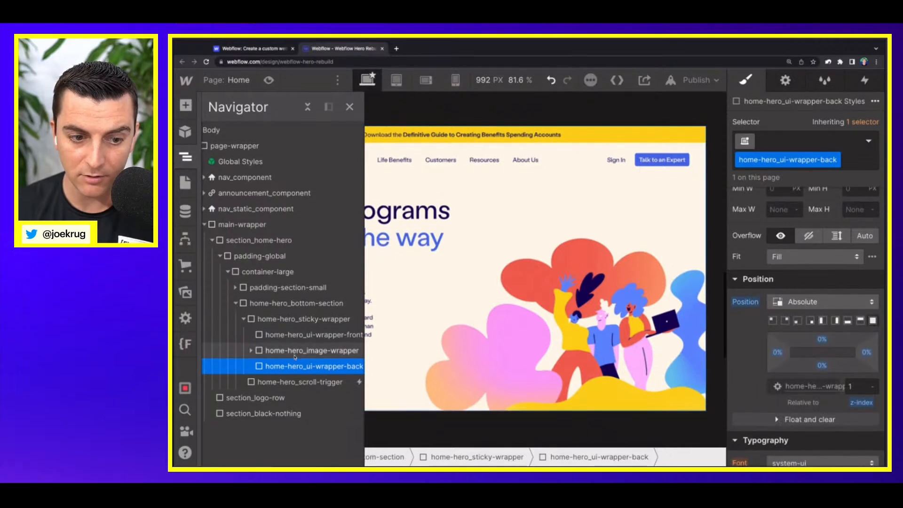
Step: Add an Image element inside home-hero_ui-wrapper-front
click(281, 322)
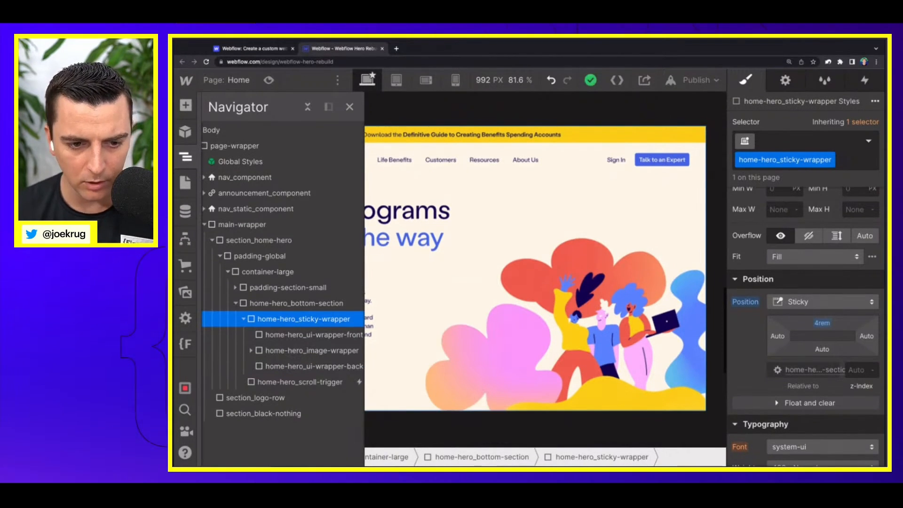
click(258, 351)
click(295, 340)
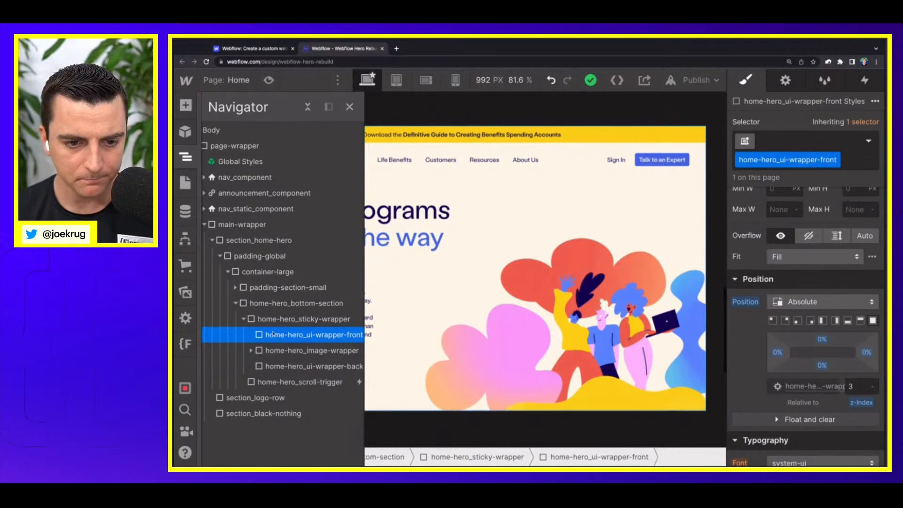
key(a)
scroll(234, 372, down, 5)
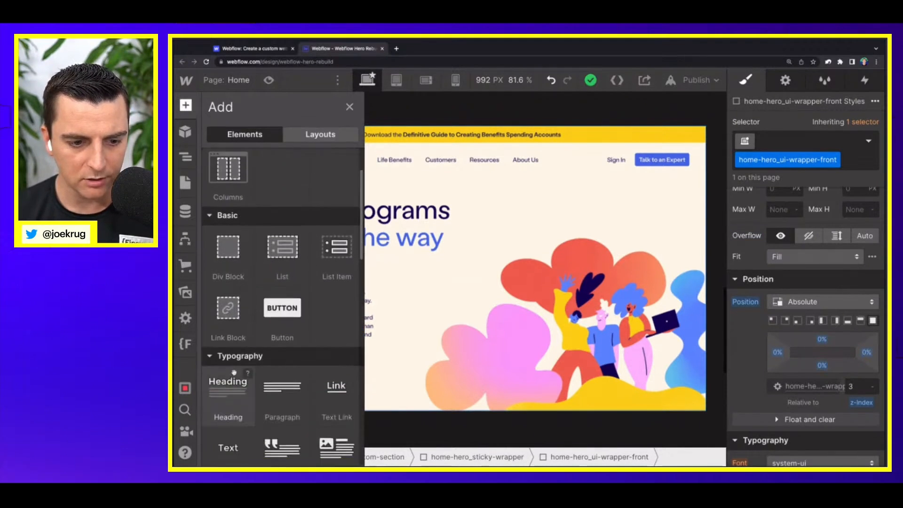
scroll(233, 372, down, 3)
click(228, 354)
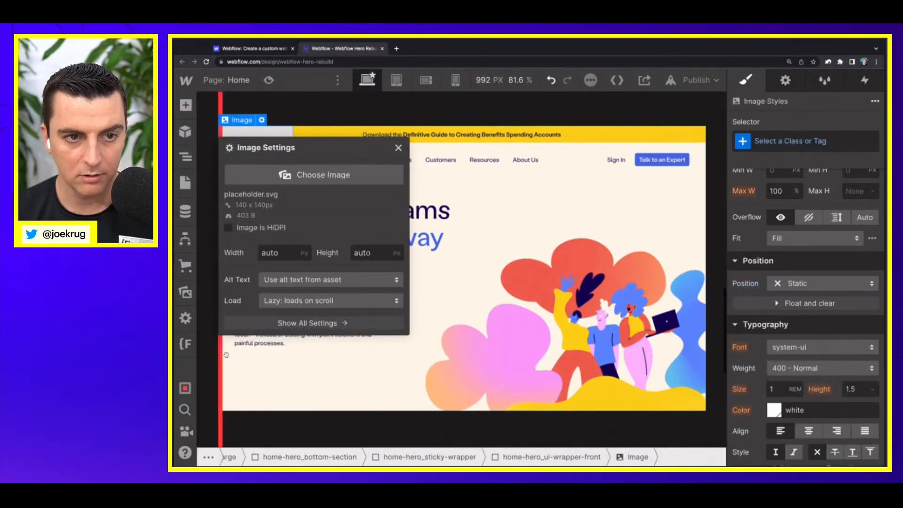
Step: Use the webclip.png asset as the source of the new image and close its settings
key(j)
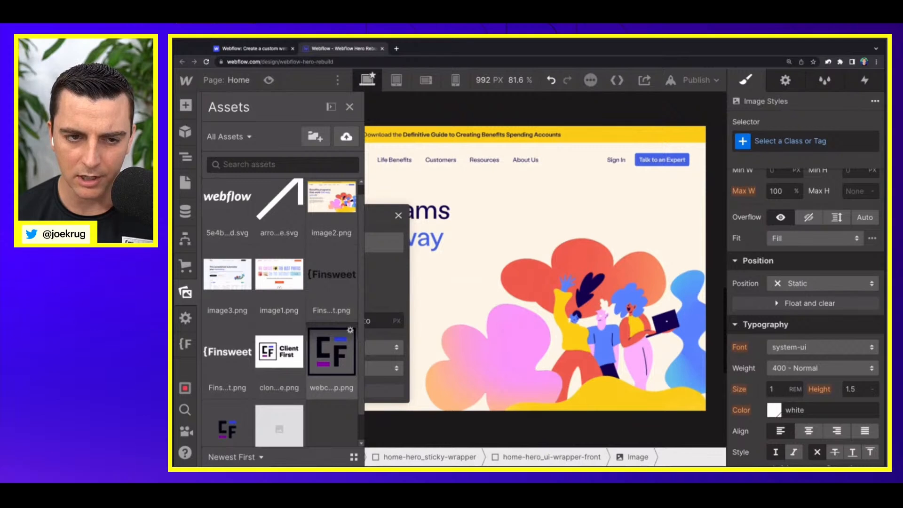
click(338, 348)
click(350, 107)
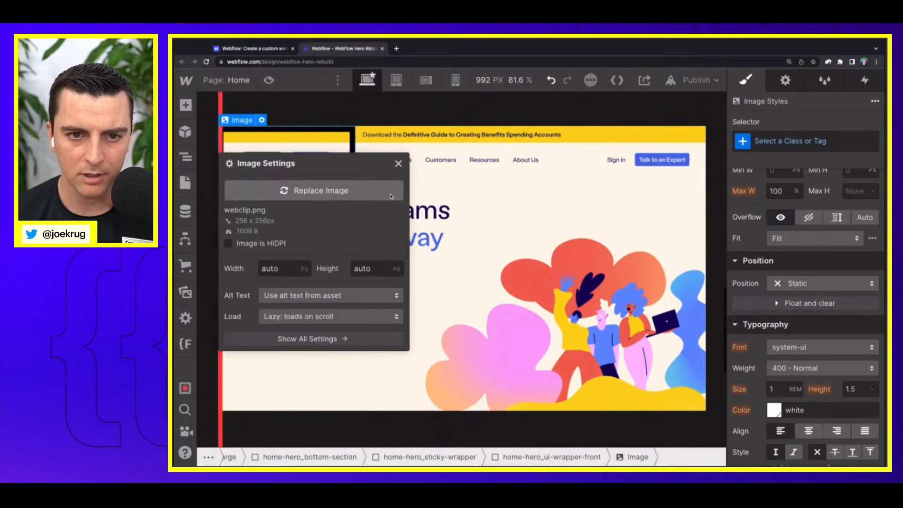
click(398, 163)
Step: Give the logo image the new class home-hero_ui-icon
click(797, 142)
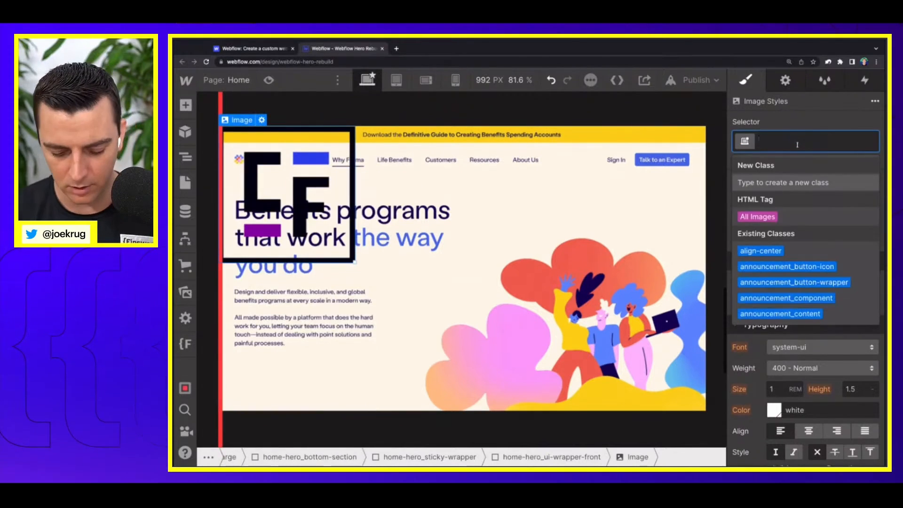
text(home)
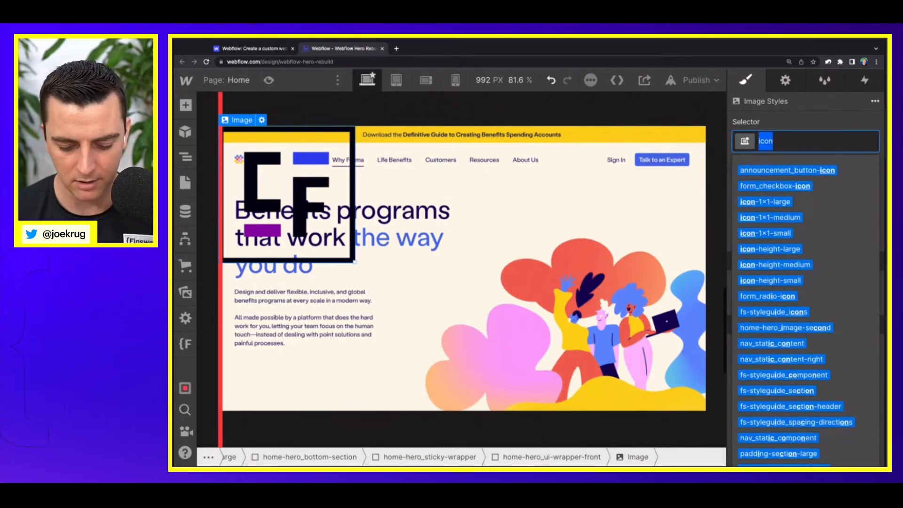
text(-her)
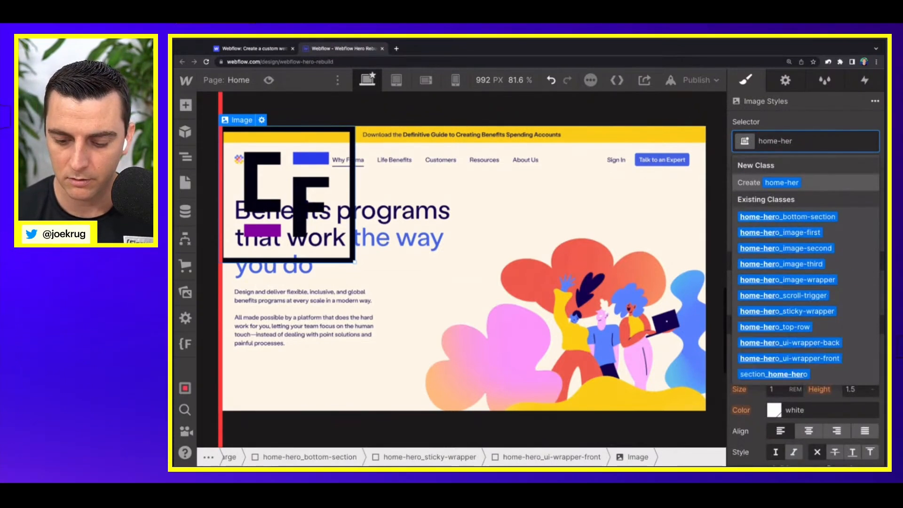
text(o_)
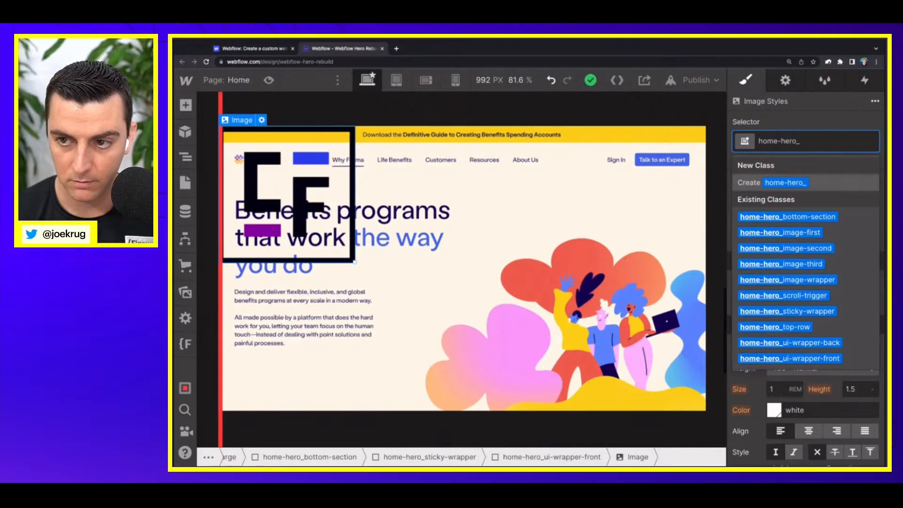
text(ui-icon)
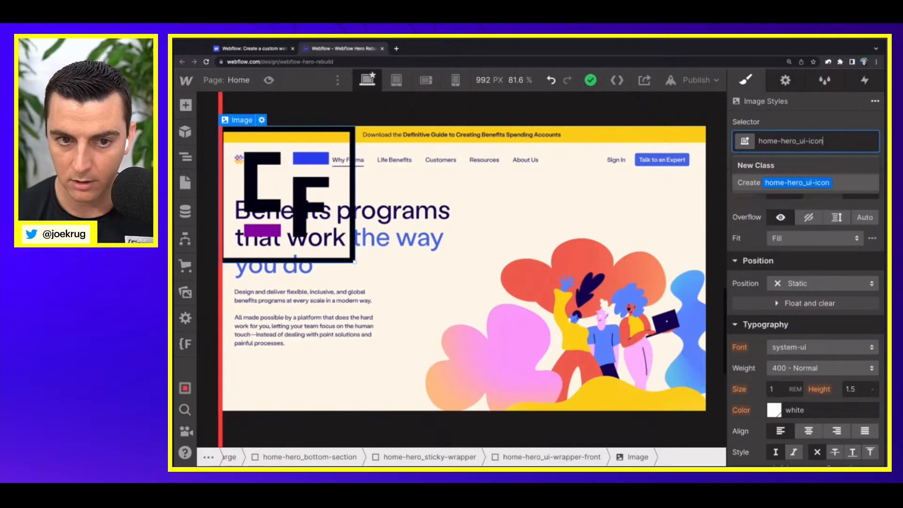
key(Return)
Step: Set the background color of home-hero_ui-icon to the White swatch
scroll(800, 339, down, 5)
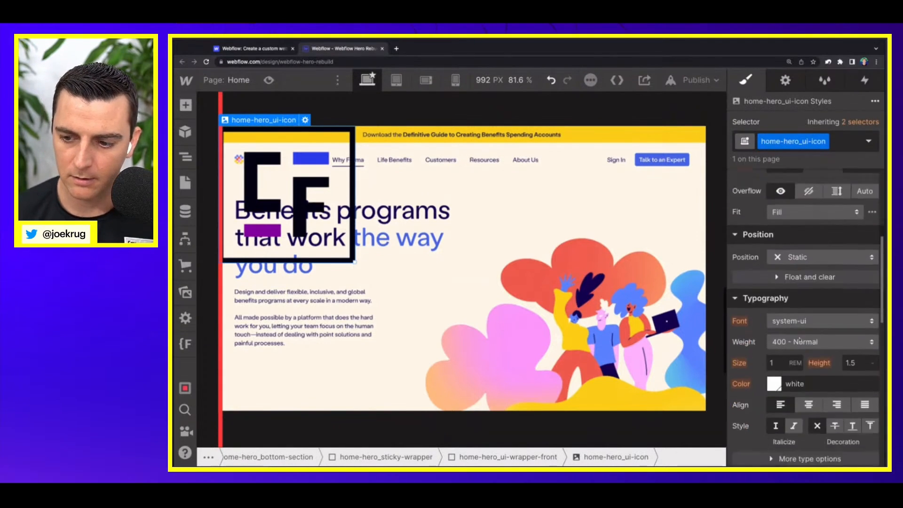
click(774, 307)
click(778, 283)
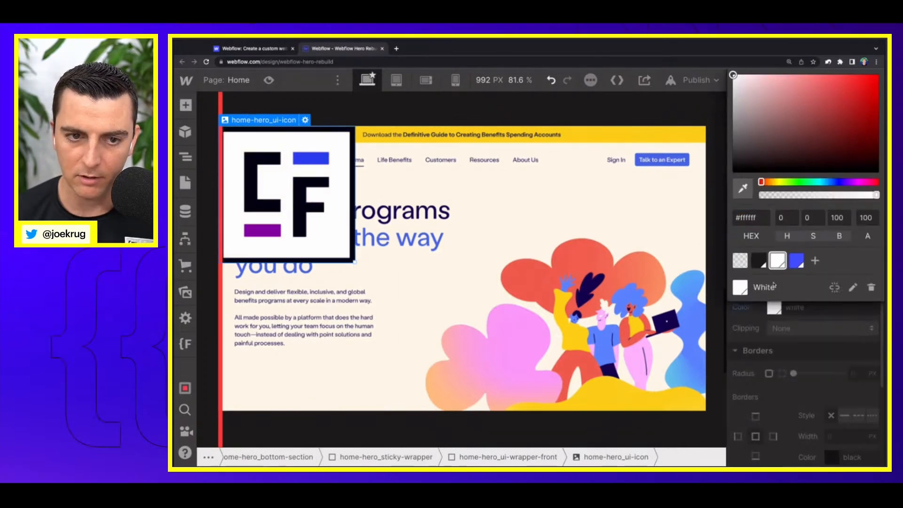
Step: Set the width of home-hero_ui-icon to 6 rem
scroll(780, 348, up, 8)
scroll(841, 258, up, 2)
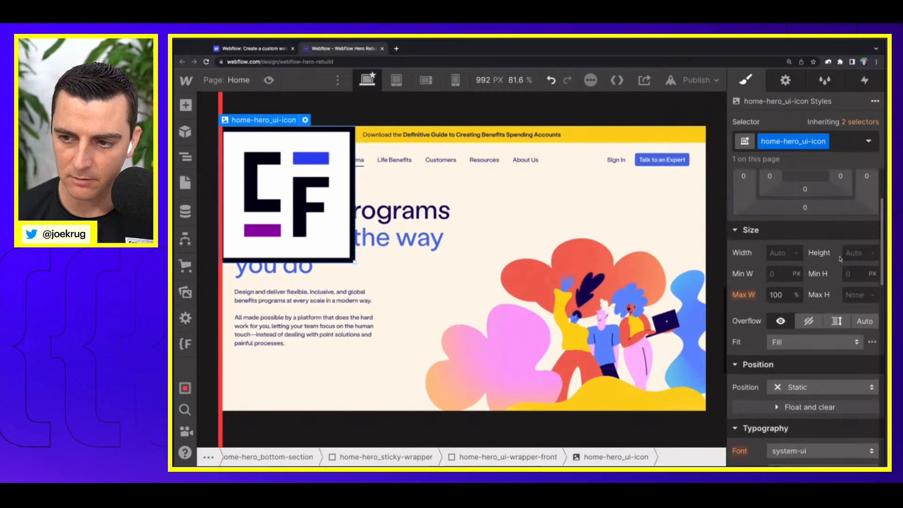
click(775, 252)
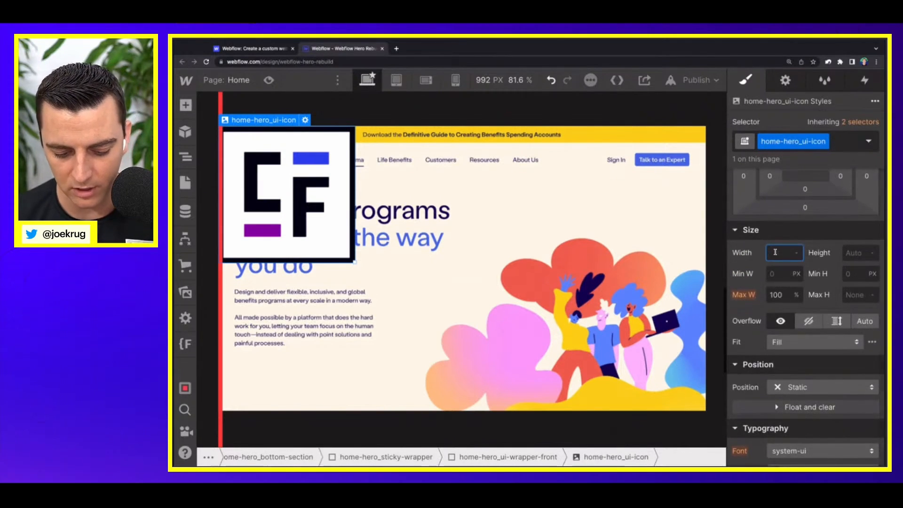
text(3rem)
key(Return)
key(BackSpace)
text(6)
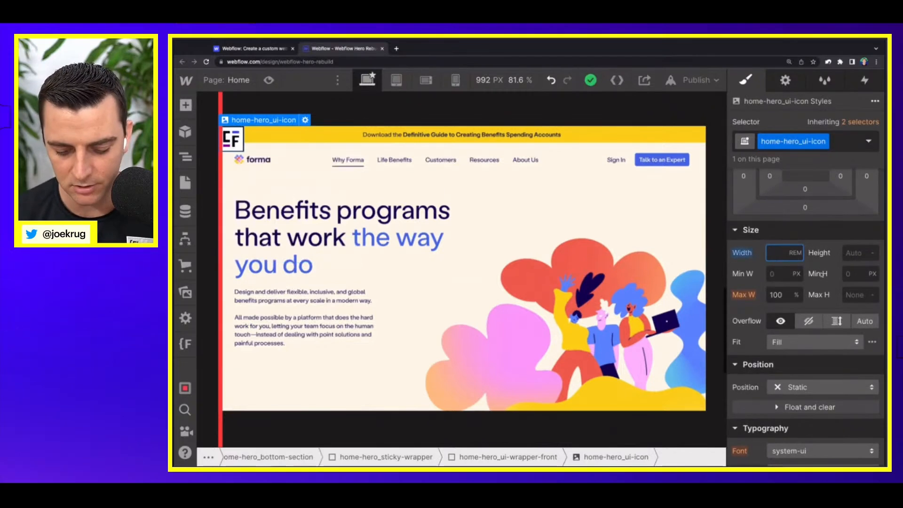
key(Return)
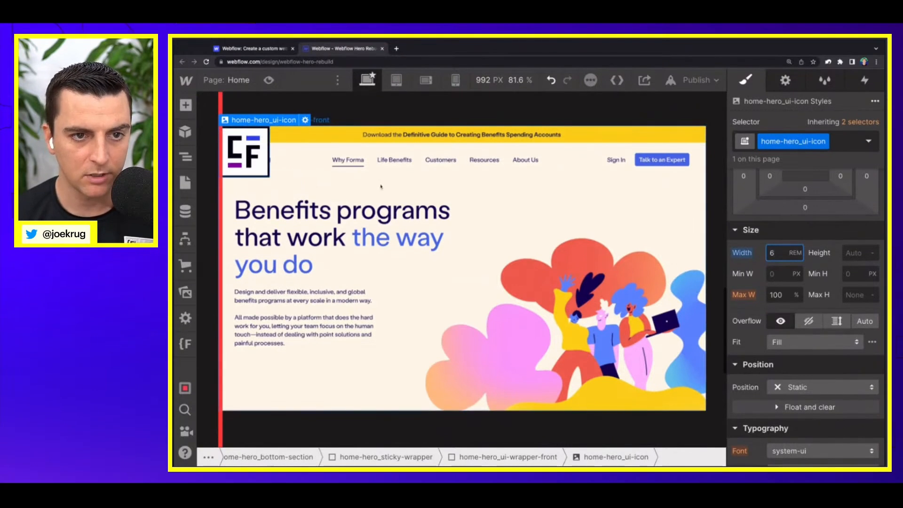
Step: Examine the hero on the Webflow homepage and compare it with the front UI and image layers of the rebuild
click(275, 48)
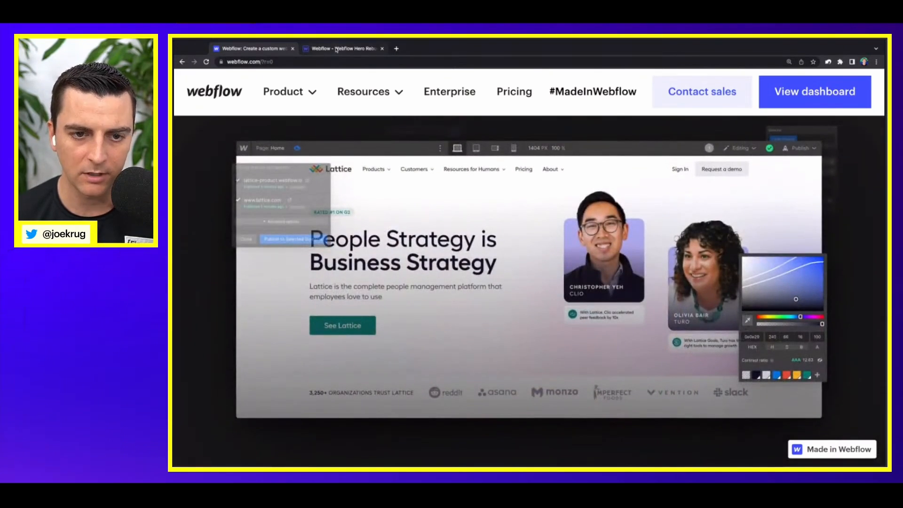
click(336, 48)
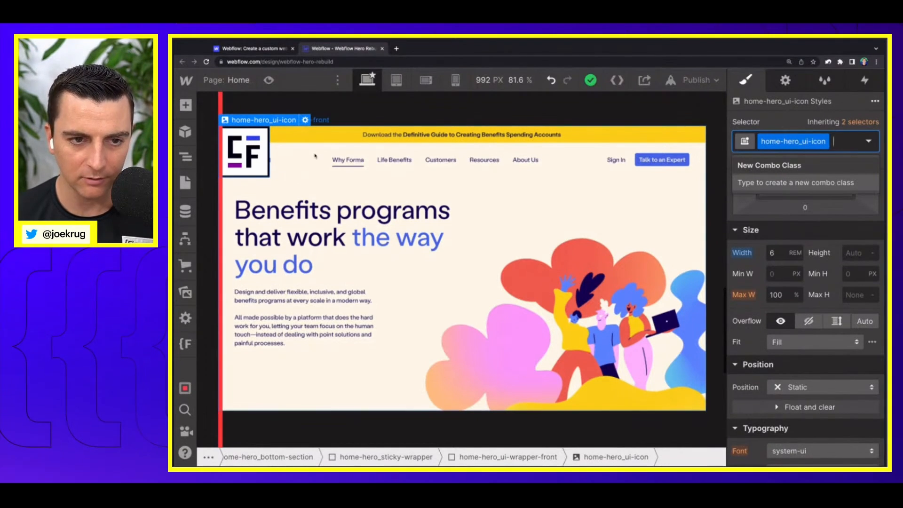
click(185, 156)
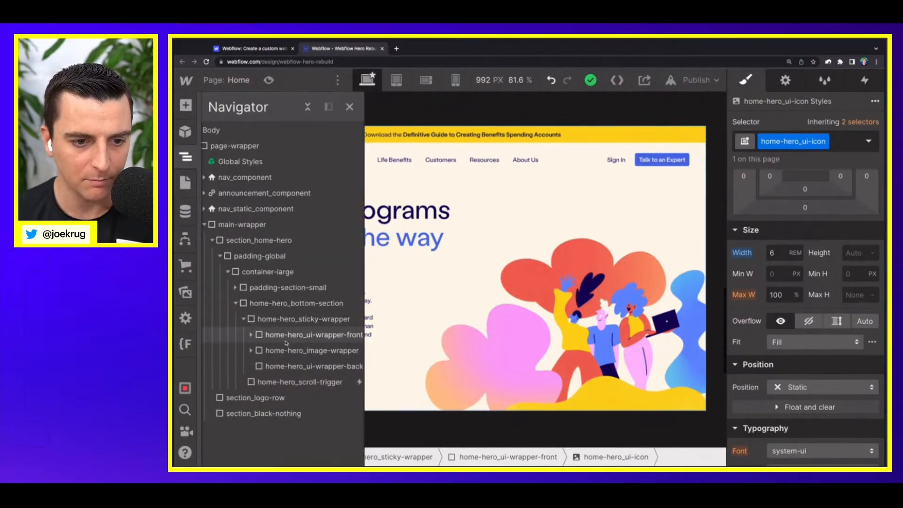
click(252, 350)
click(303, 367)
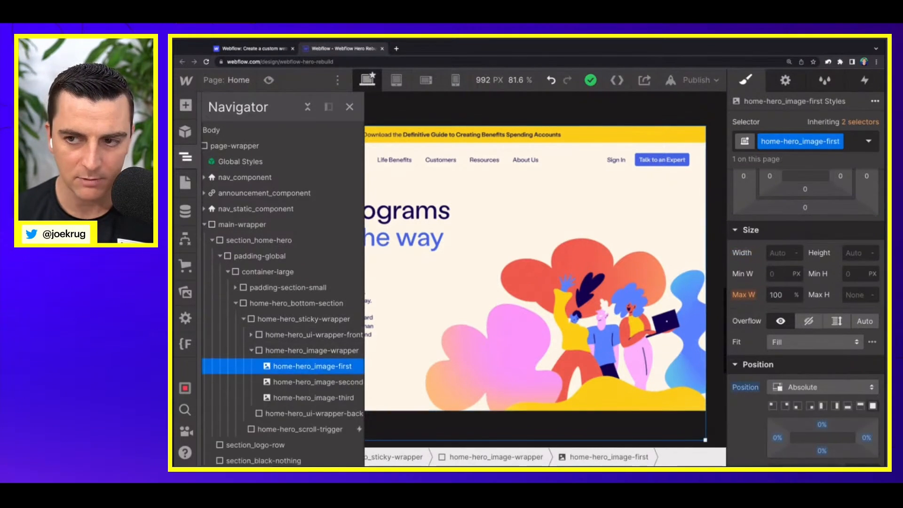
click(251, 335)
click(283, 350)
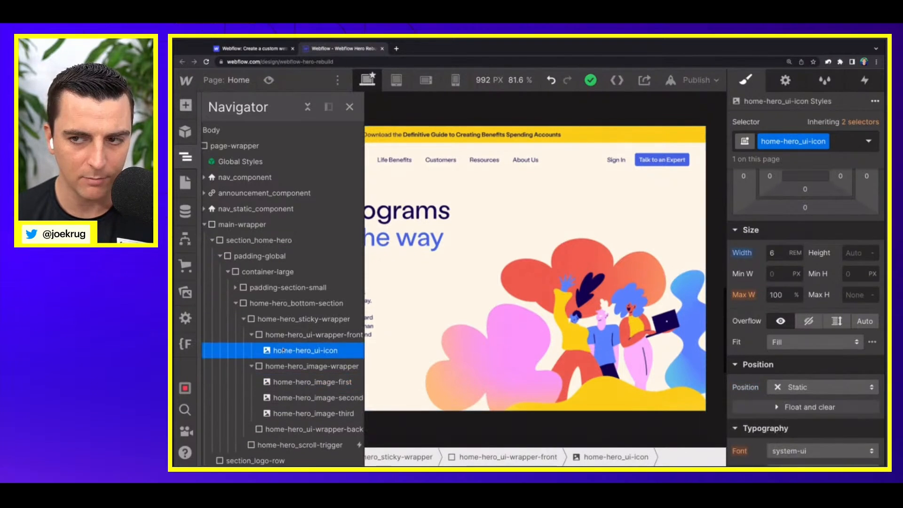
click(350, 107)
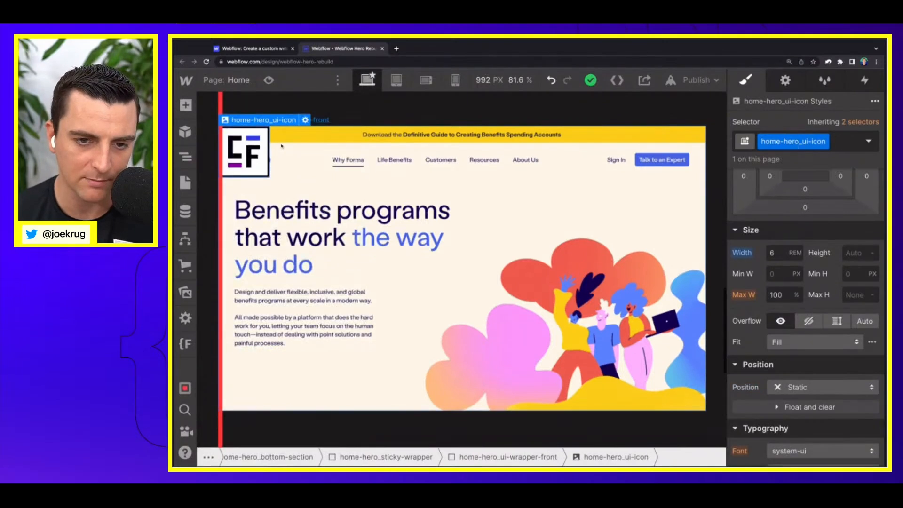
Step: Add the combo class is-1 to the home-hero_ui-icon image
click(845, 143)
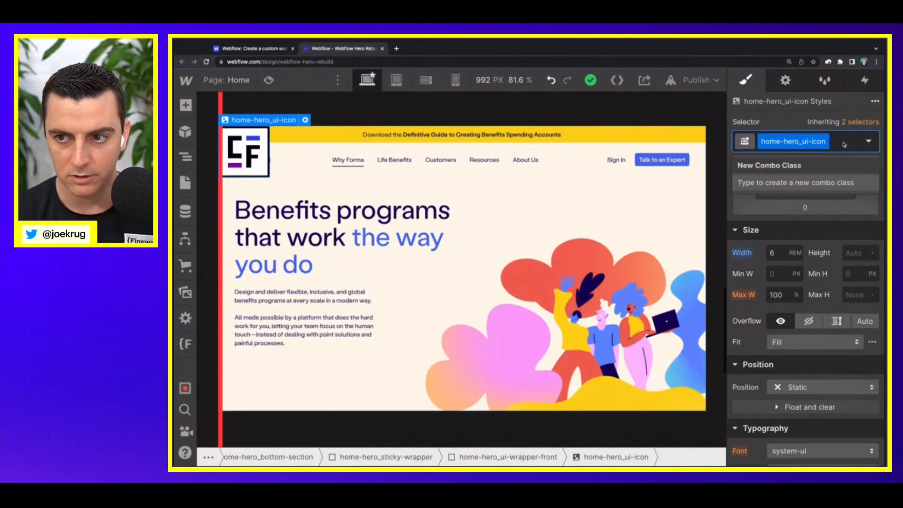
text(is-1)
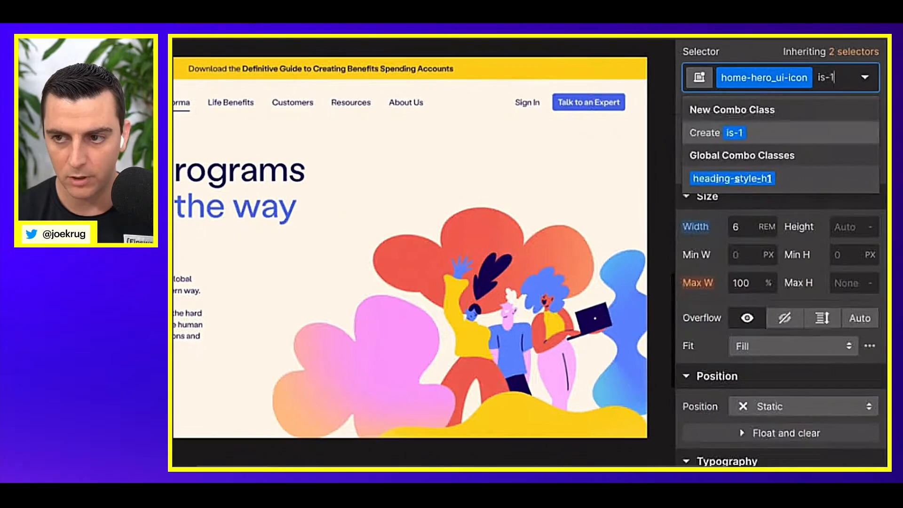
key(Return)
Step: Position the is-1 icon absolutely with a left offset of -32
scroll(762, 291, down, 2)
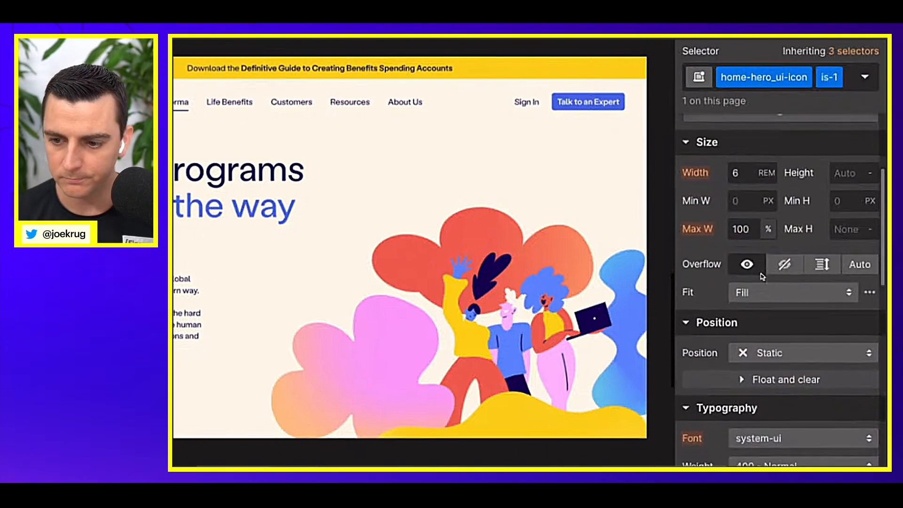
click(756, 332)
click(779, 372)
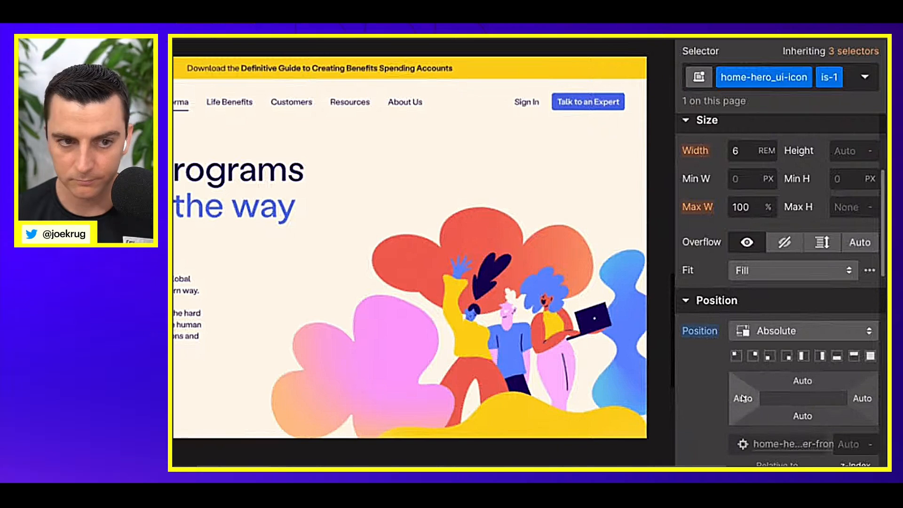
drag(743, 399, 694, 374)
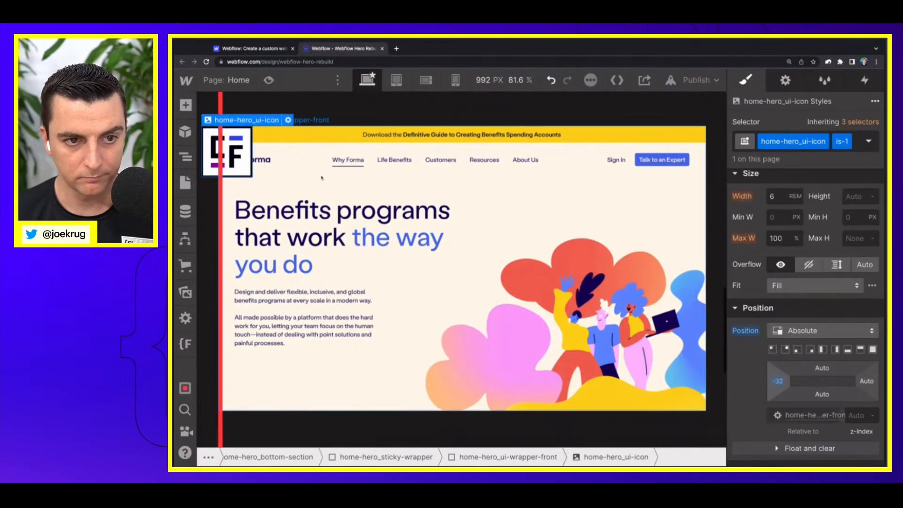
Step: Duplicate the is-1 icon twice in home-hero_ui-wrapper-front and replace the second icon's combo class with is-2
click(186, 157)
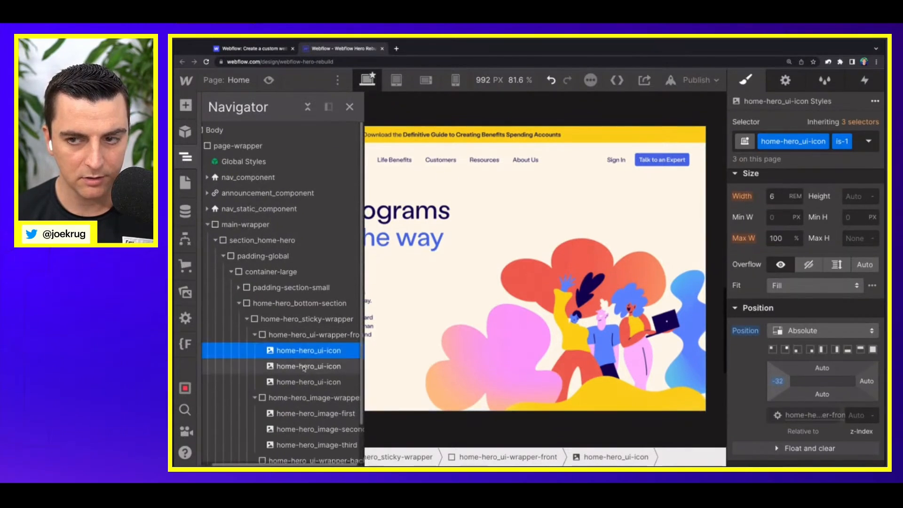
click(303, 367)
click(856, 148)
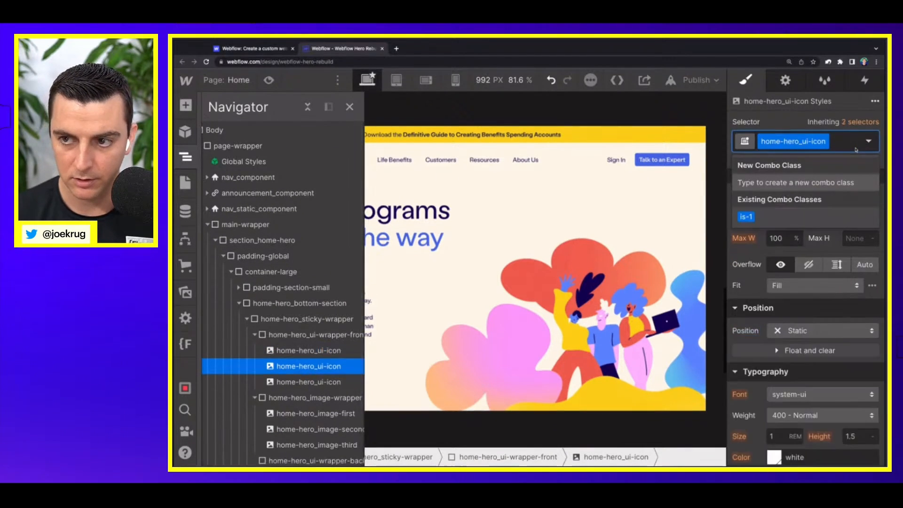
text(is-2)
key(Return)
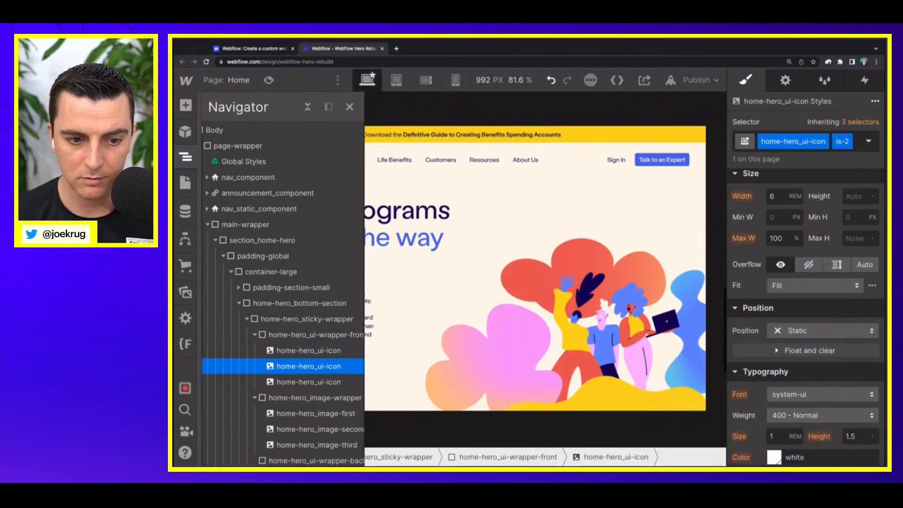
Step: Replace the is-1 combo class on the third home-hero_ui-icon with is-3
click(308, 382)
click(857, 150)
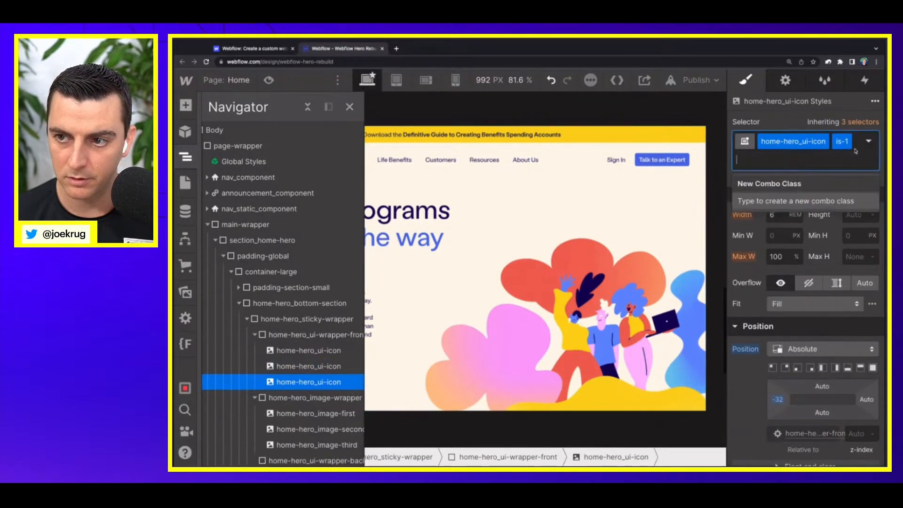
key(BackSpace)
text(is-)
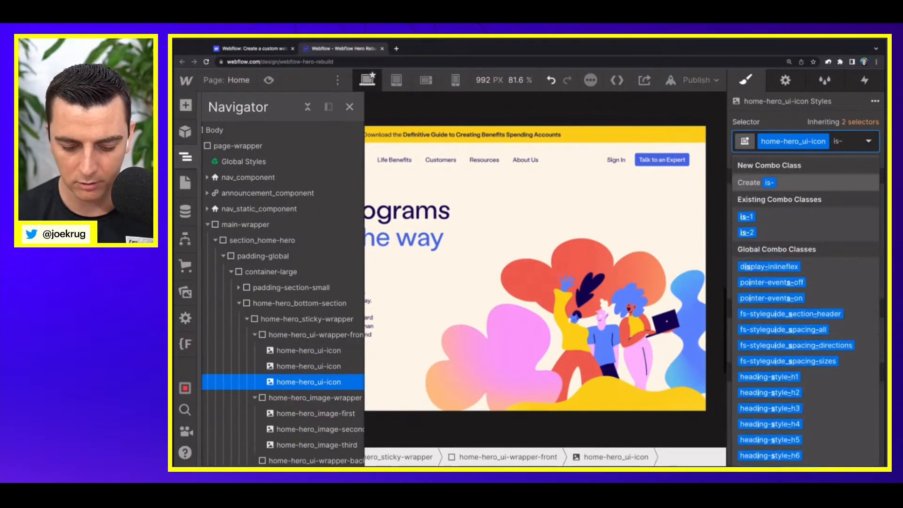
text(3)
key(Return)
Step: Change the position of the is-2 icon to absolute
click(332, 366)
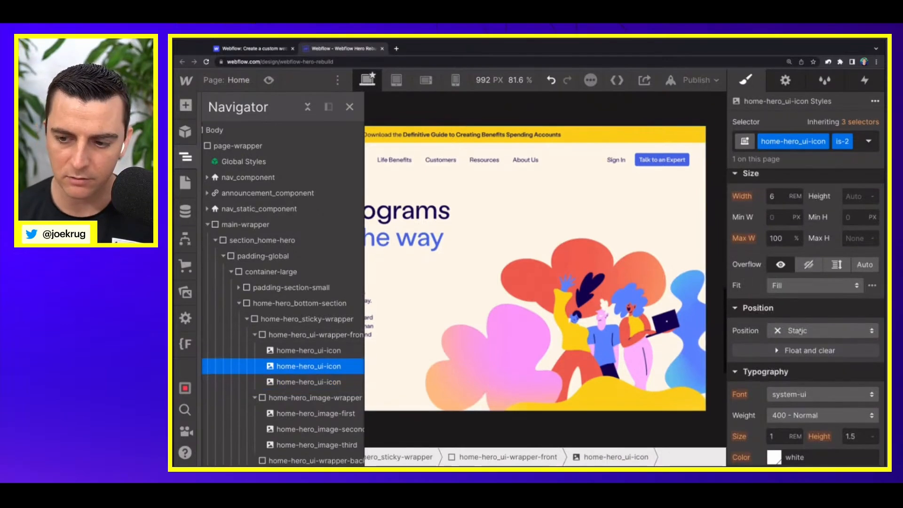
click(799, 331)
click(798, 361)
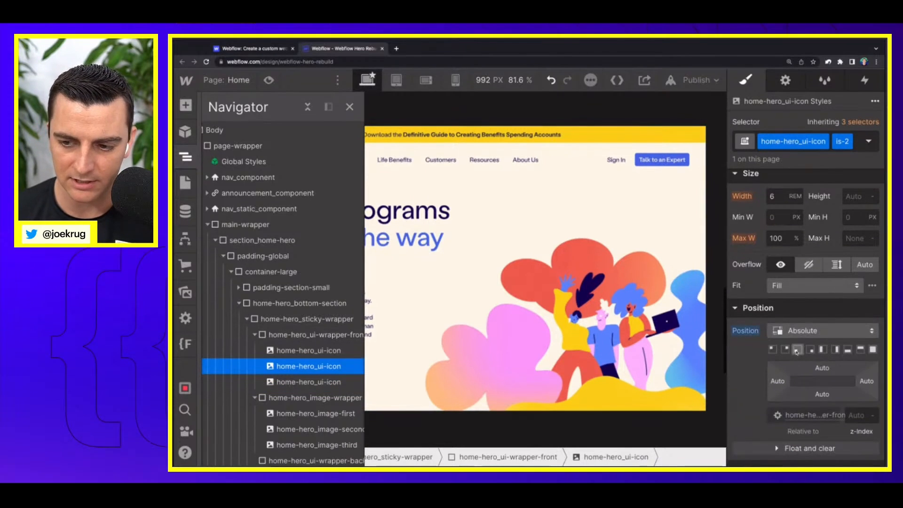
Step: Anchor the is-2 icon to its wrapper's bottom-right corner with offsets of -7% bottom and 3% right
click(810, 350)
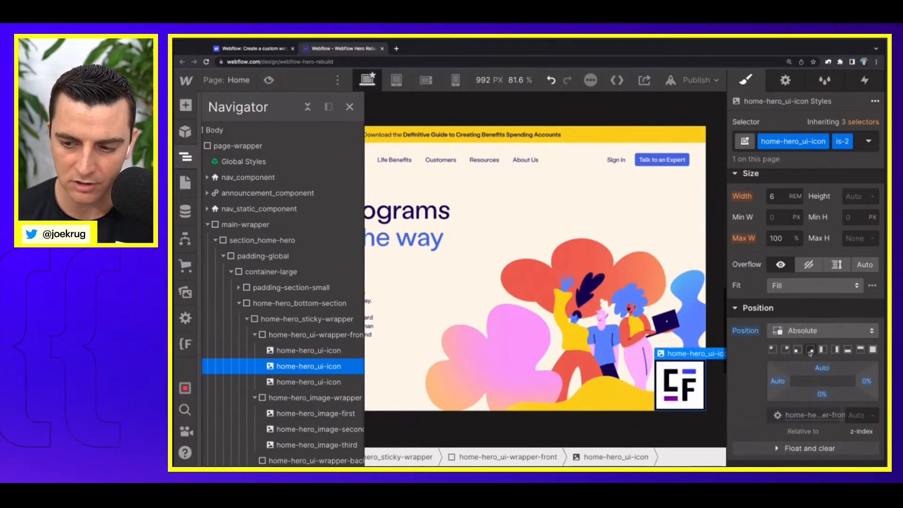
drag(822, 395, 862, 402)
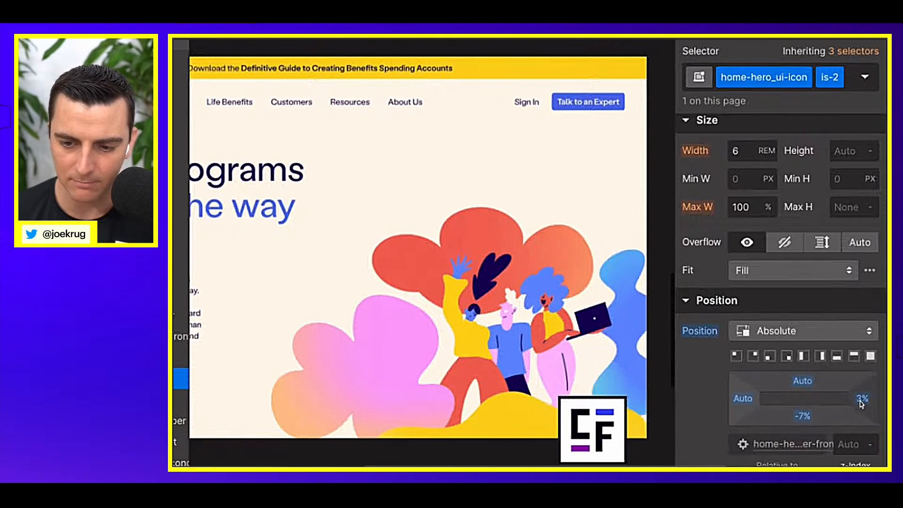
Step: Position the is-3 icon absolutely at its wrapper's top-right corner with offsets of -14% top and -4% right
click(181, 400)
click(792, 332)
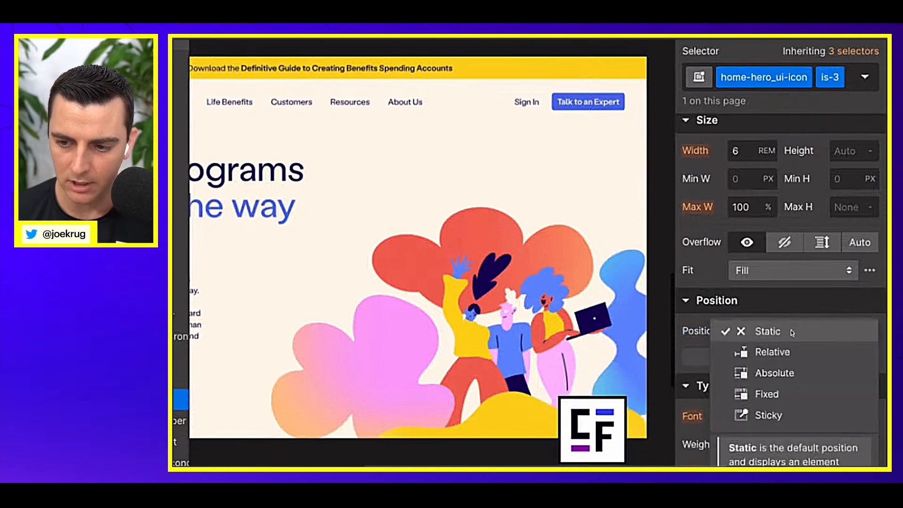
click(774, 373)
click(754, 356)
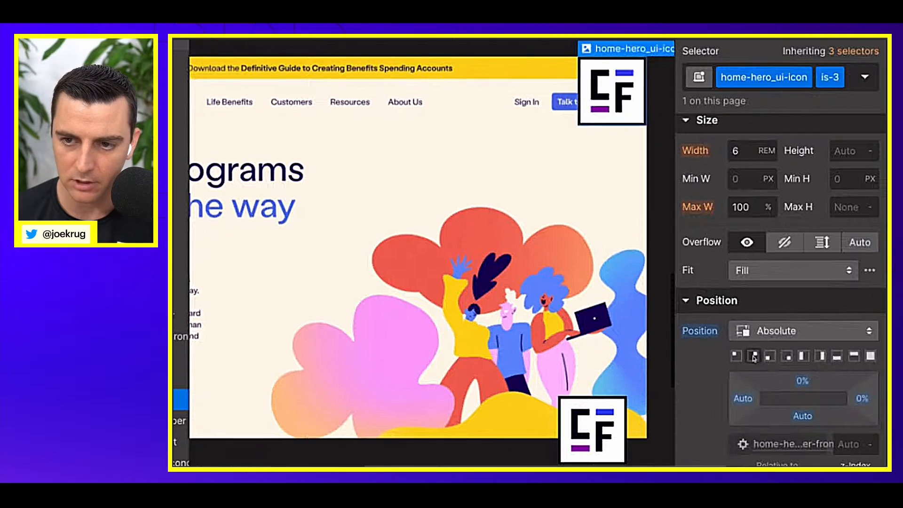
drag(802, 381, 863, 382)
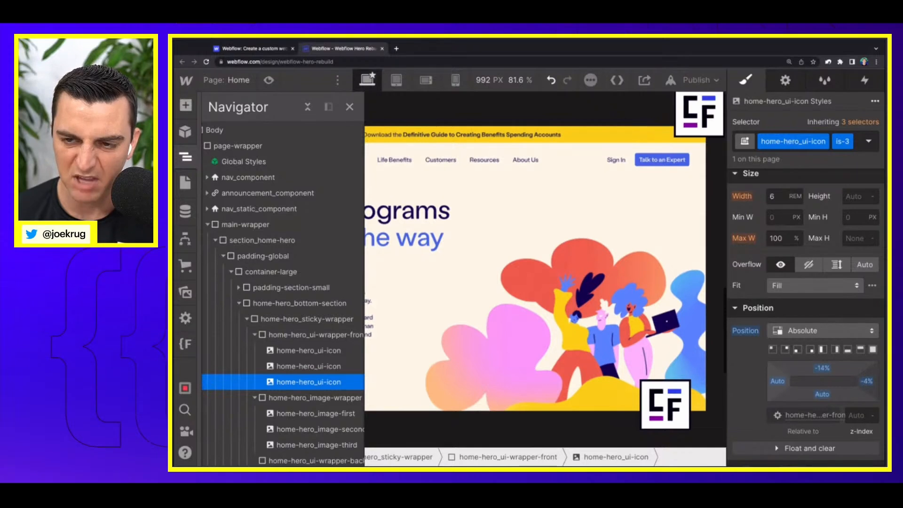
Step: Copy the is-1 icon from home-hero_ui-wrapper-front into home-hero_ui-wrapper-back
click(254, 335)
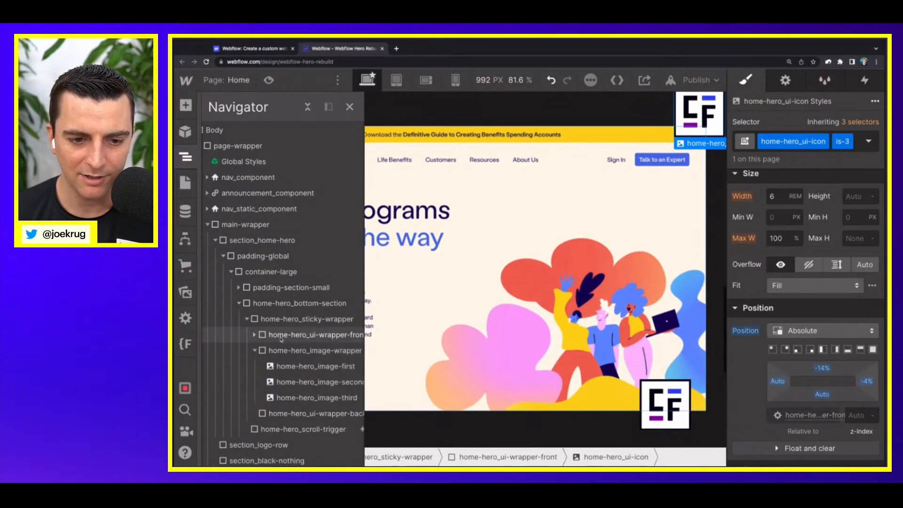
click(254, 350)
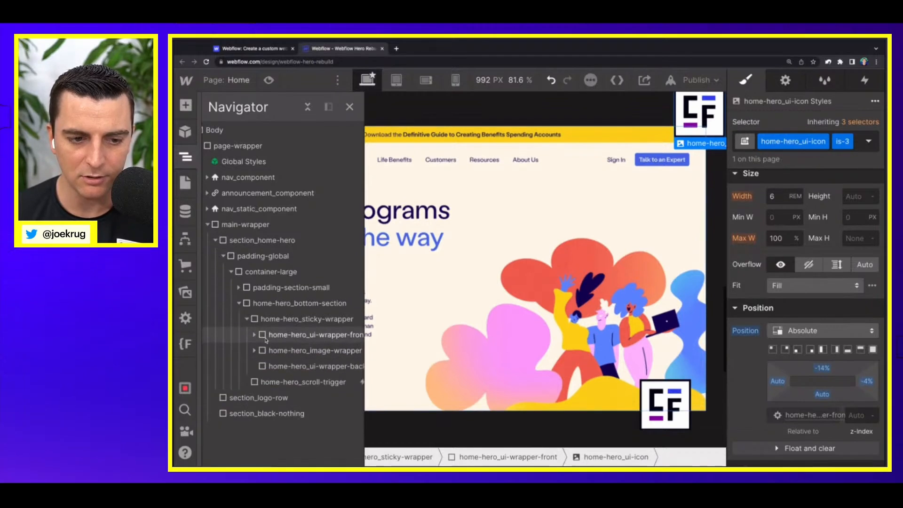
click(253, 335)
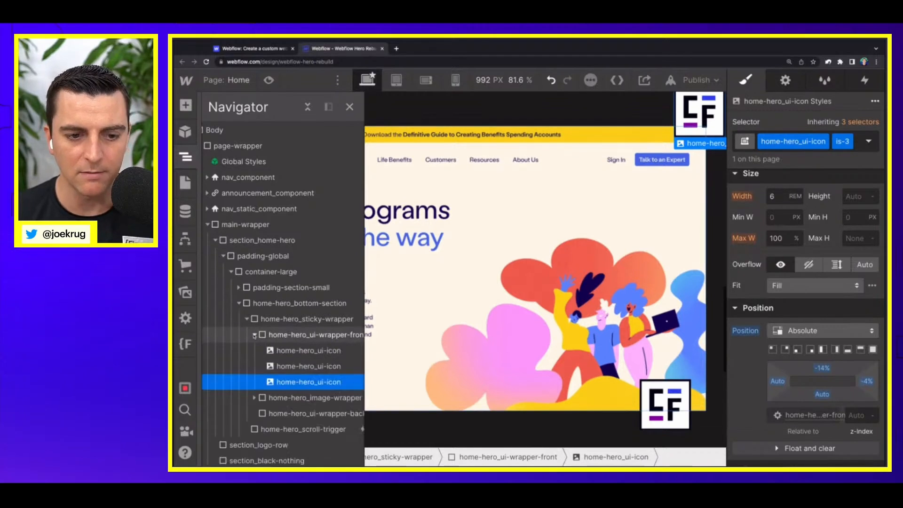
click(300, 354)
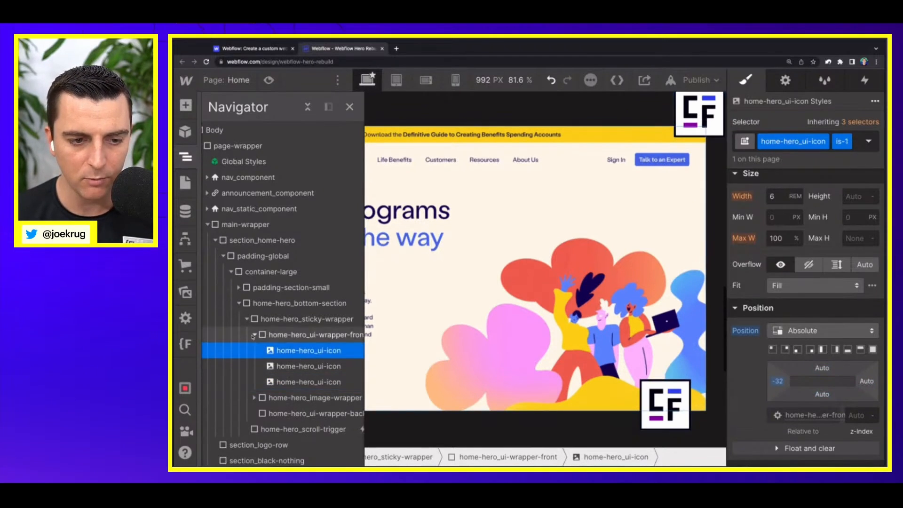
click(254, 335)
click(296, 366)
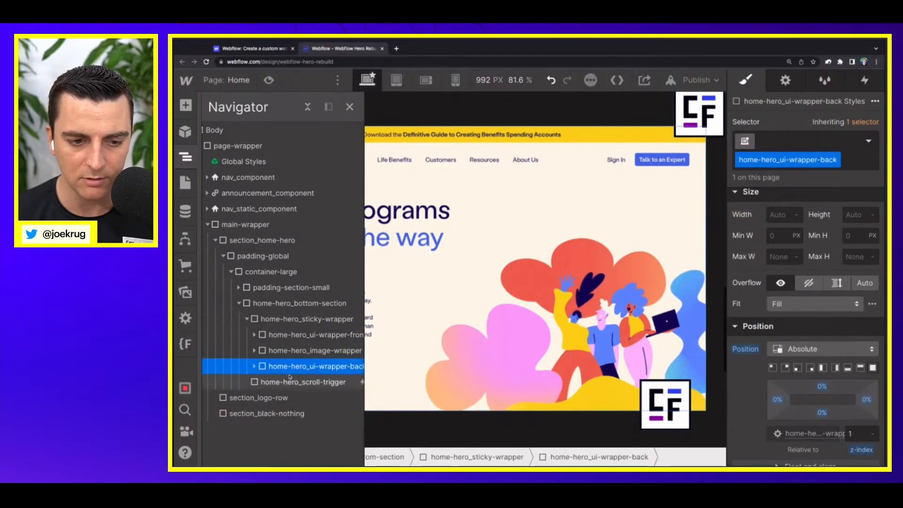
Step: Replace the is-1 combo class on the icon inside home-hero_ui-wrapper-back with is-4
click(254, 366)
click(309, 382)
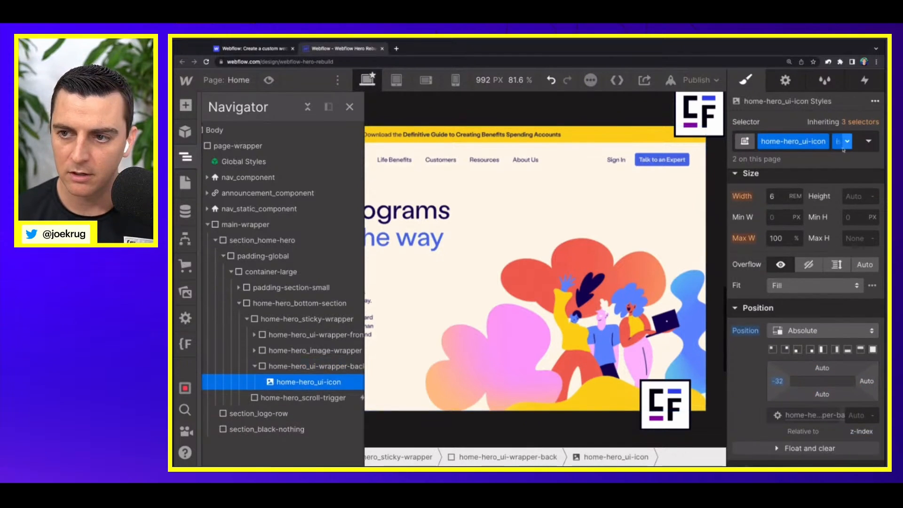
click(857, 146)
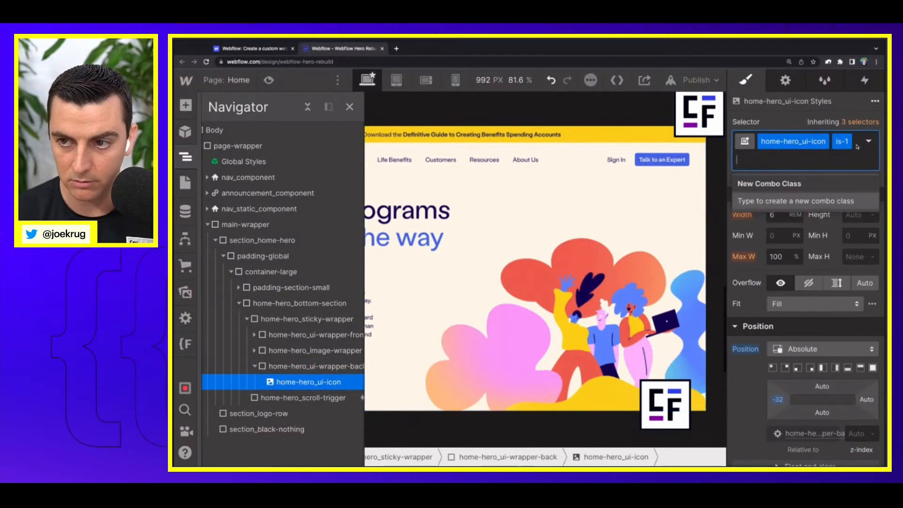
key(BackSpace)
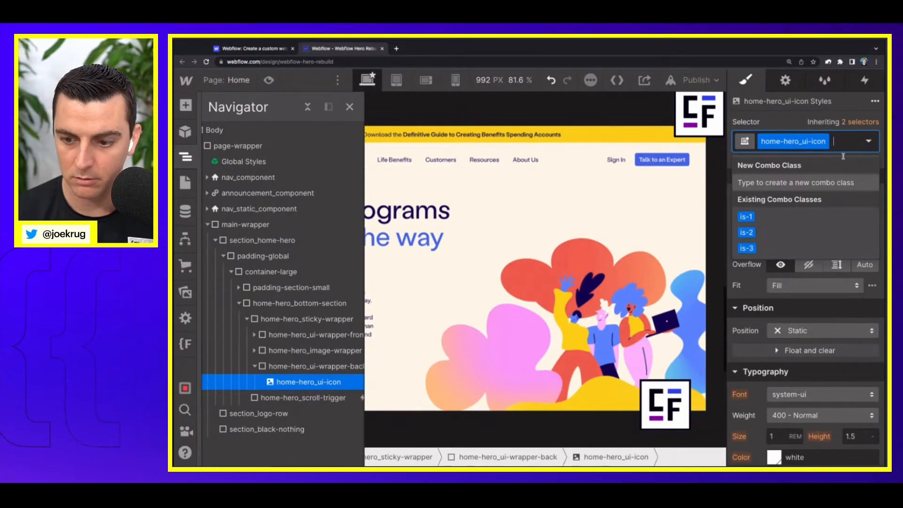
text(is-4)
key(Return)
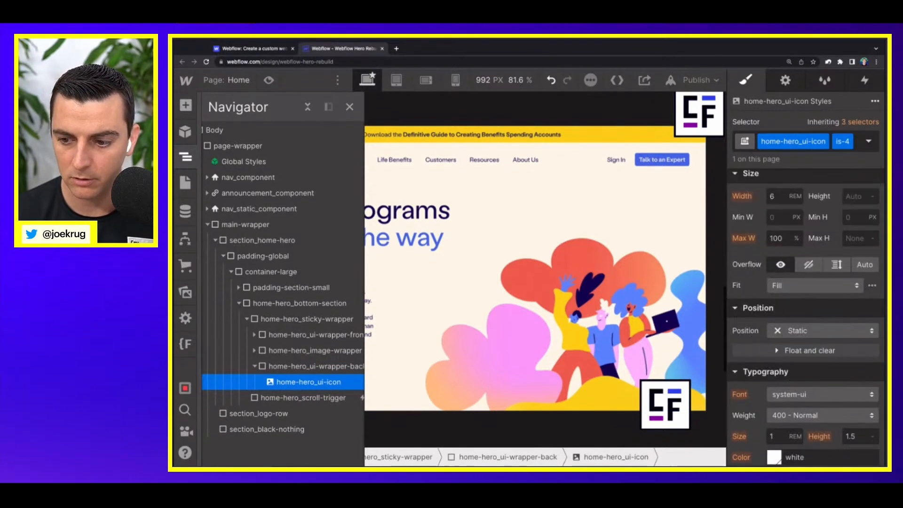
Step: Position the is-4 icon absolutely at its wrapper's bottom-left corner with a bottom offset of -9%
click(799, 331)
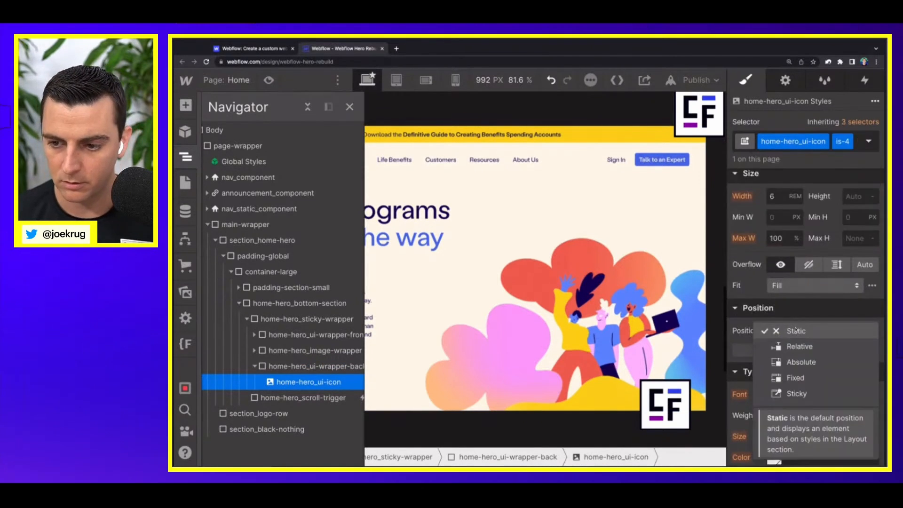
click(794, 360)
click(797, 349)
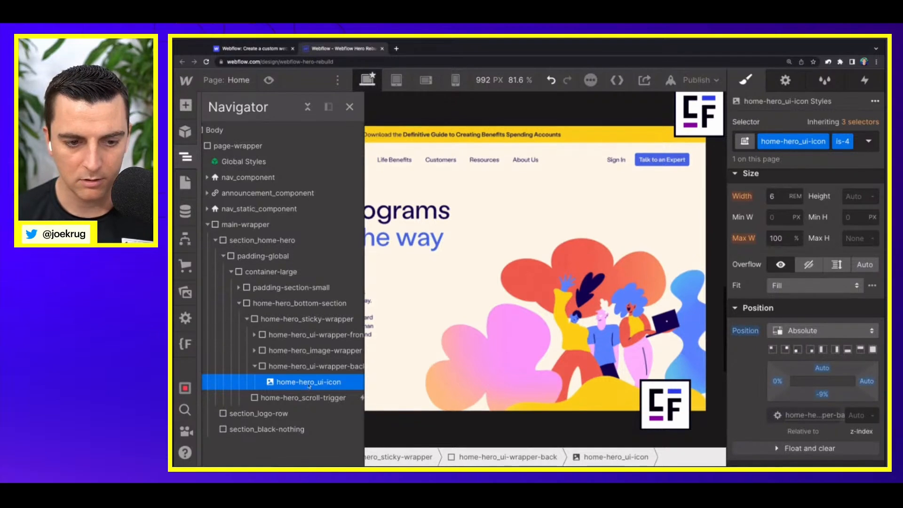
Step: Duplicate the is-4 icon in home-hero_ui-wrapper-back and set the is-4 offsets to -11% bottom and 5% left
key(super+v)
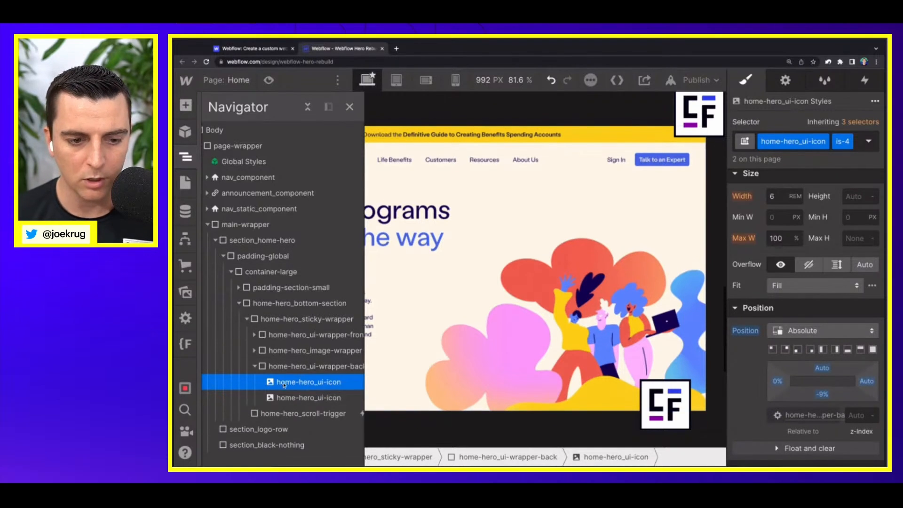
click(284, 397)
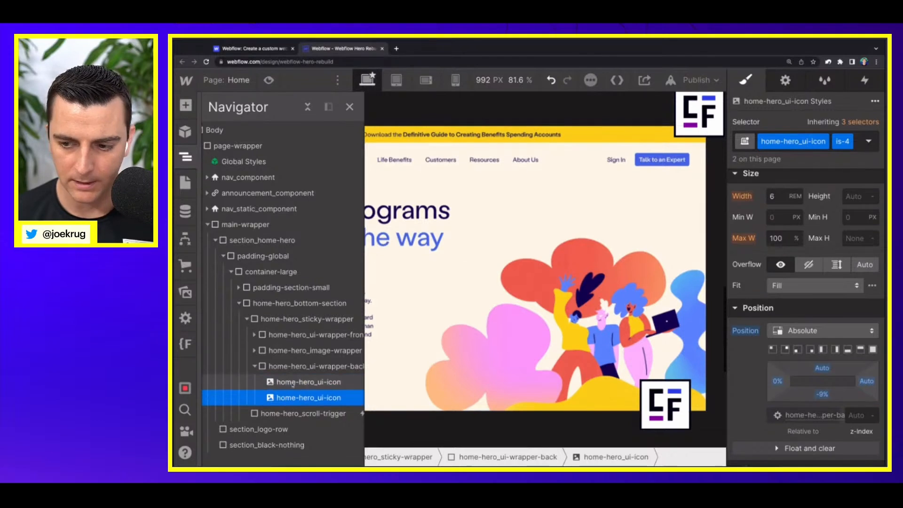
click(293, 383)
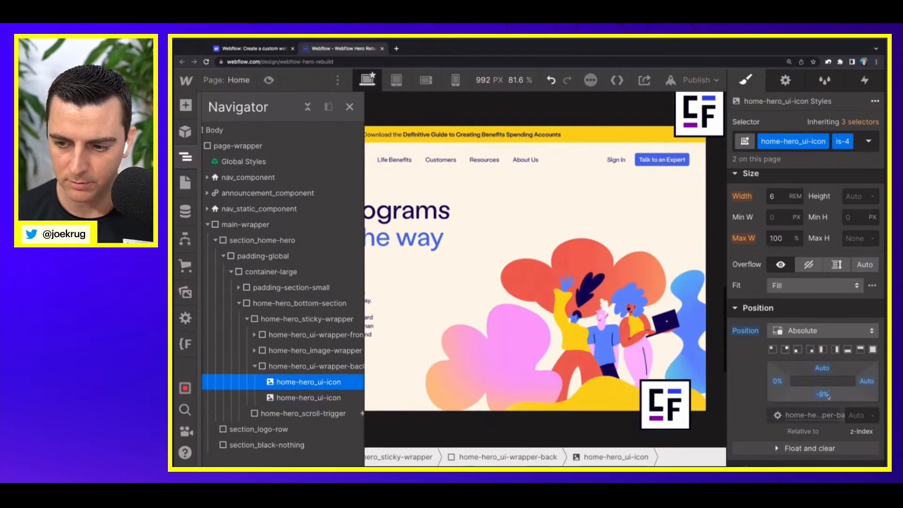
click(349, 106)
drag(823, 394, 780, 384)
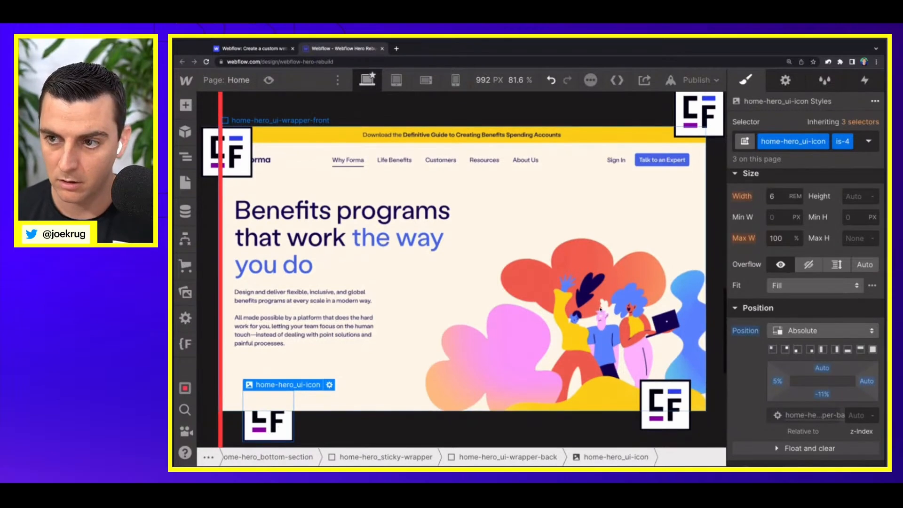
Step: Delete the extra third home-hero_ui-icon from home-hero_ui-wrapper-back
key(z)
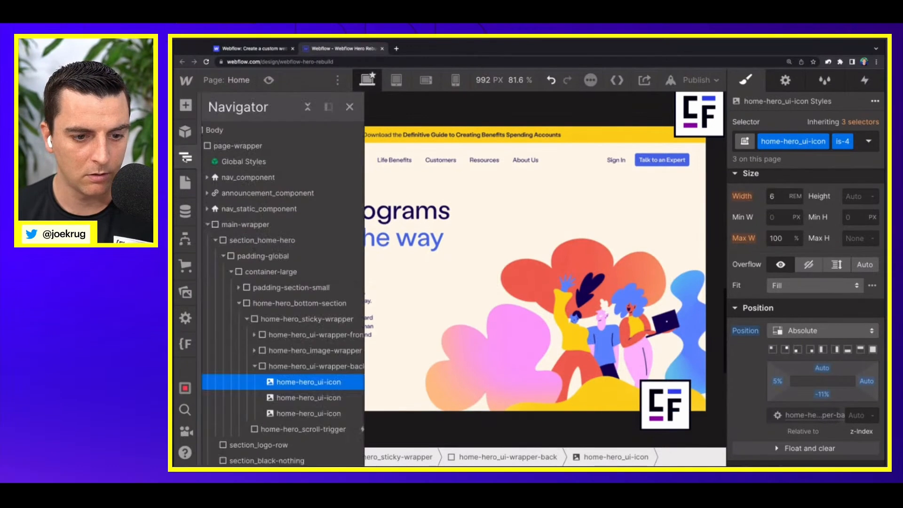
click(322, 413)
key(Delete)
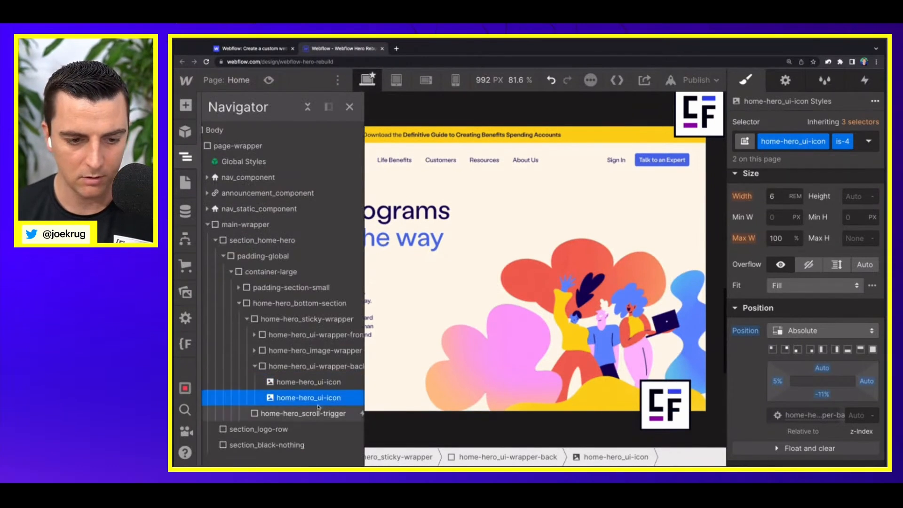
Step: Replace the is-4 combo class on the second icon in home-hero_ui-wrapper-back with is-5
click(859, 141)
key(BackSpace)
text(is)
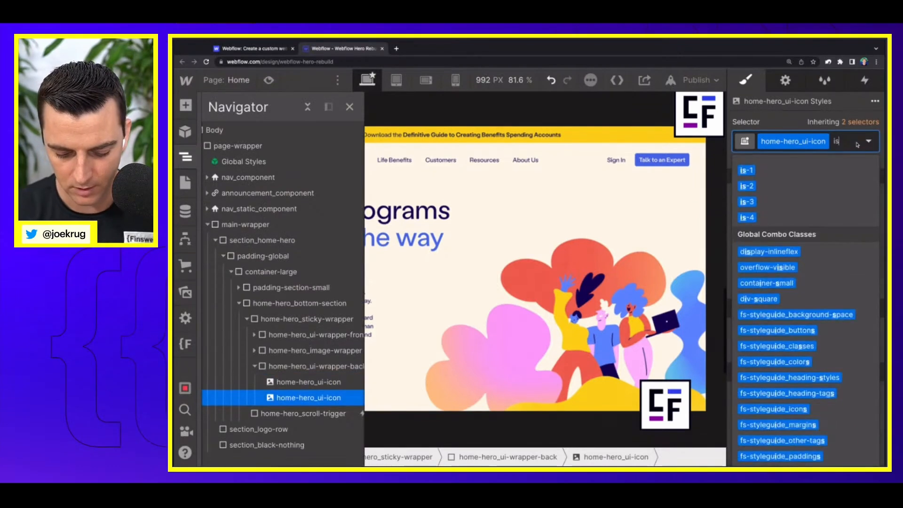
text(-5)
key(Return)
Step: Position the is-5 icon absolutely at its wrapper's top-right corner with offsets of -9% top and 22% right
click(781, 335)
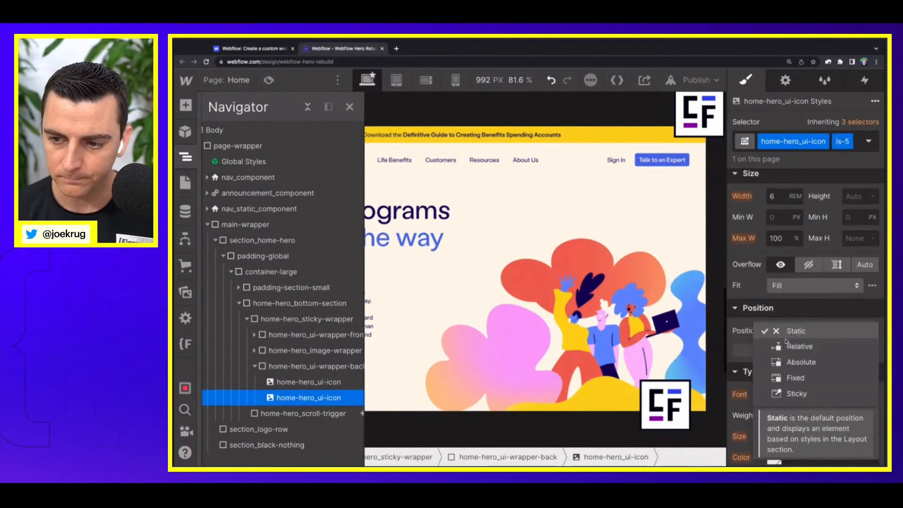
click(787, 362)
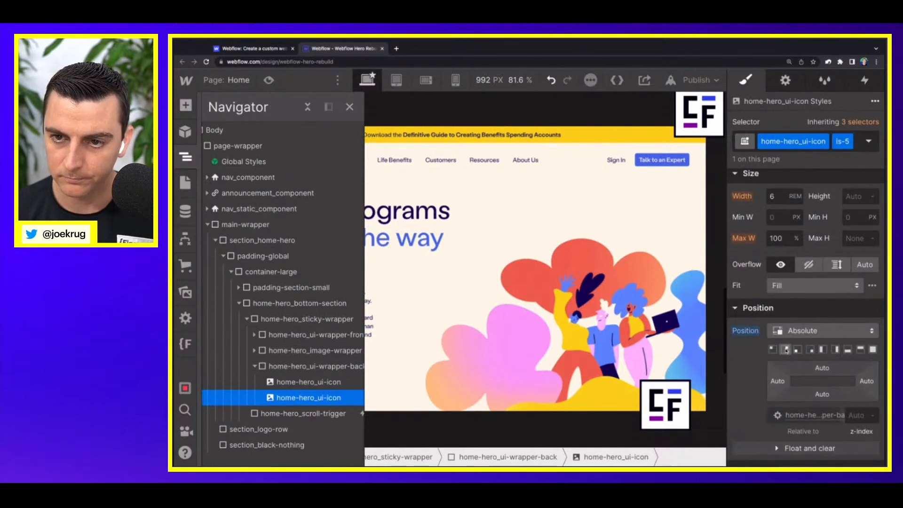
click(786, 350)
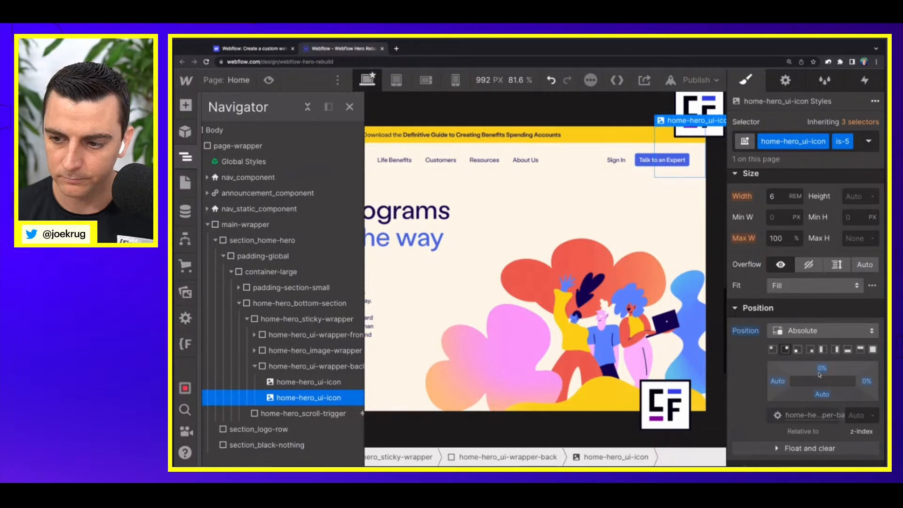
drag(868, 383, 829, 355)
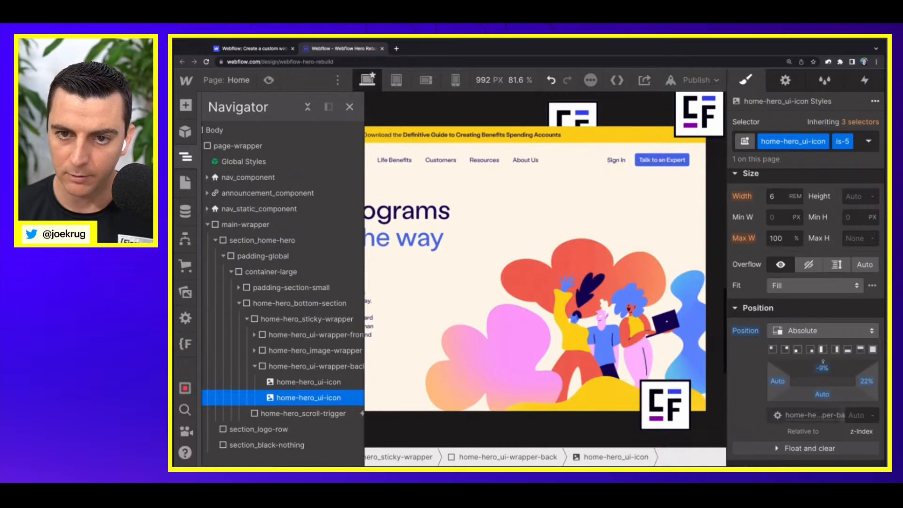
Step: Preview the page and scroll through the hero to check the icon placement around the animated image stack
click(310, 335)
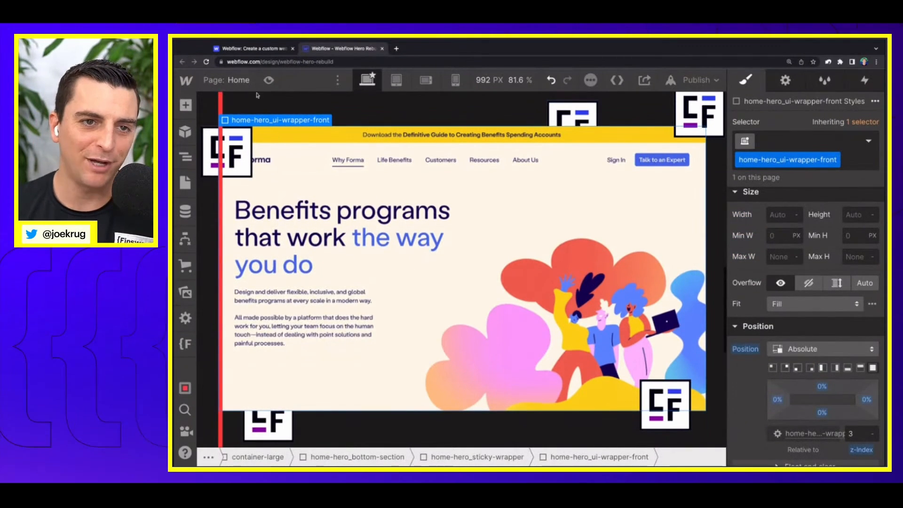
click(268, 80)
scroll(404, 282, up, 10)
scroll(404, 283, up, 6)
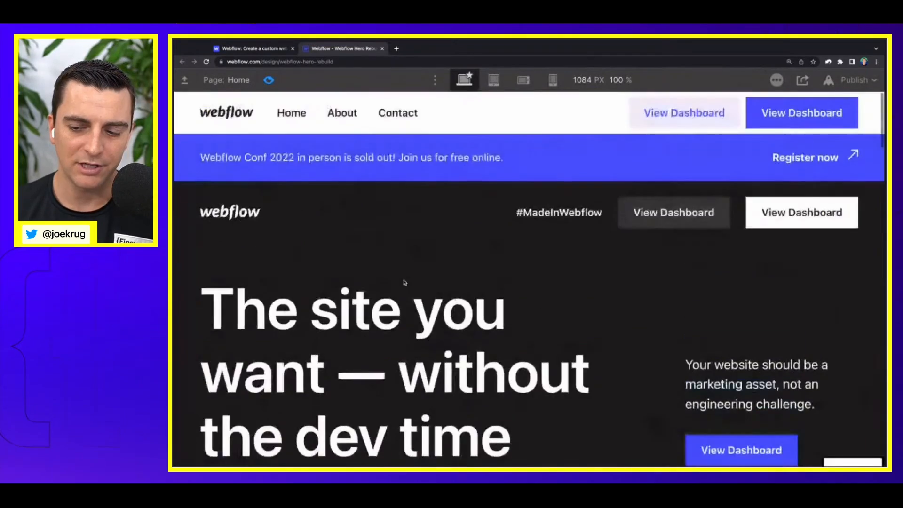
scroll(403, 282, down, 10)
scroll(403, 282, up, 3)
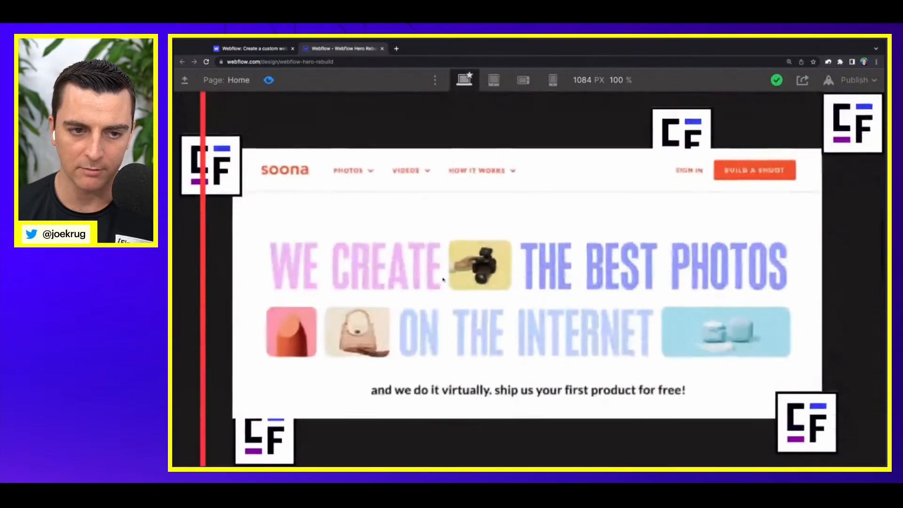
click(268, 81)
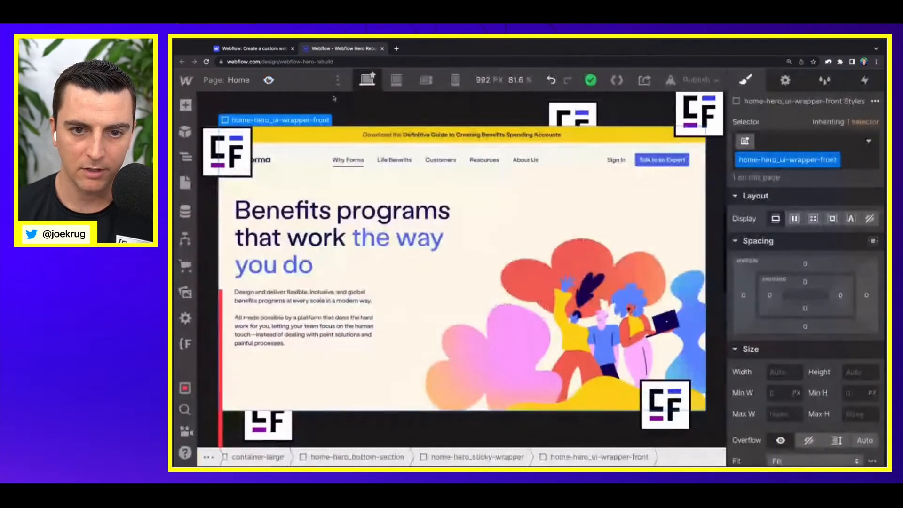
Step: Open the Home hero - Sticky portfolio scroll animation of home-hero_scroll-trigger for editing
click(225, 351)
click(868, 81)
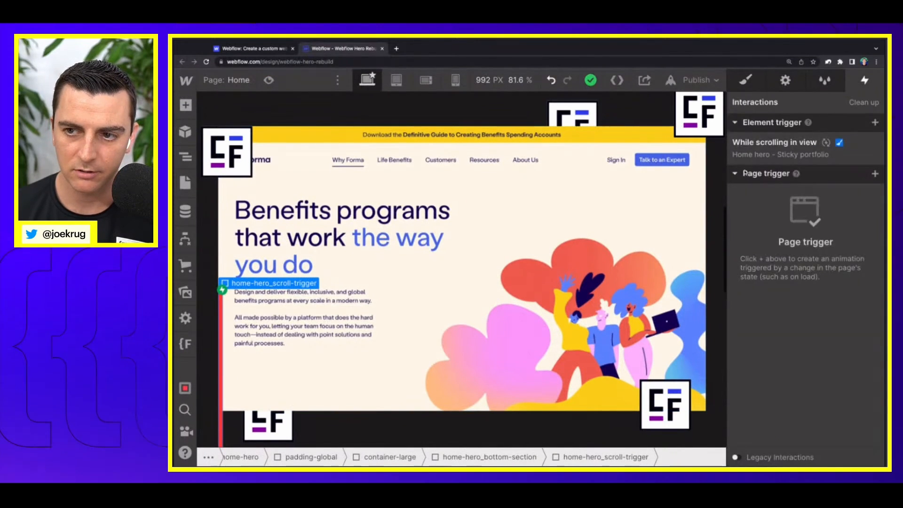
click(875, 142)
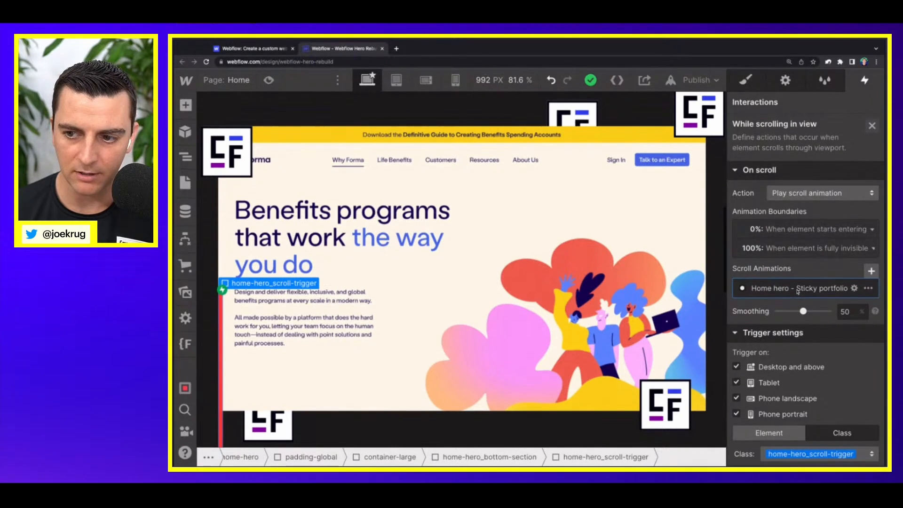
click(798, 288)
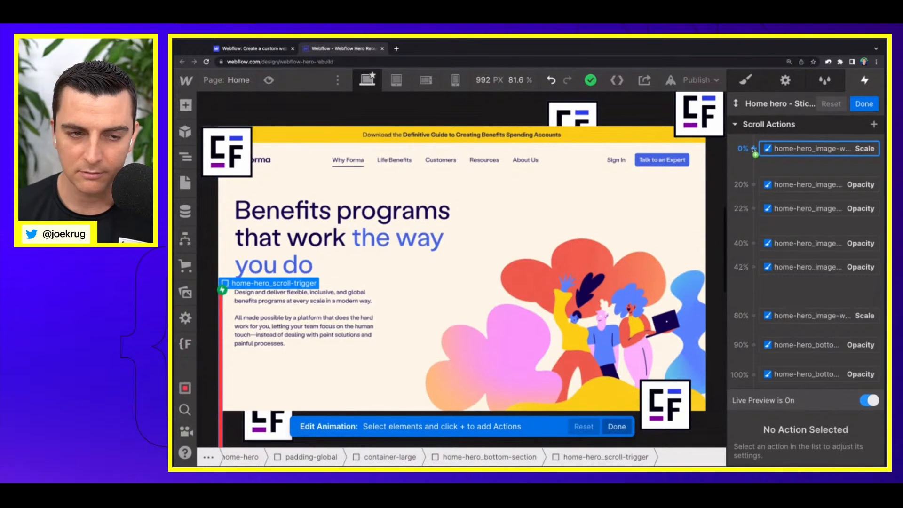
Step: Add an Opacity action for the is-3 icon in home-hero_ui-wrapper-front and set its keyframe to 25%
click(692, 127)
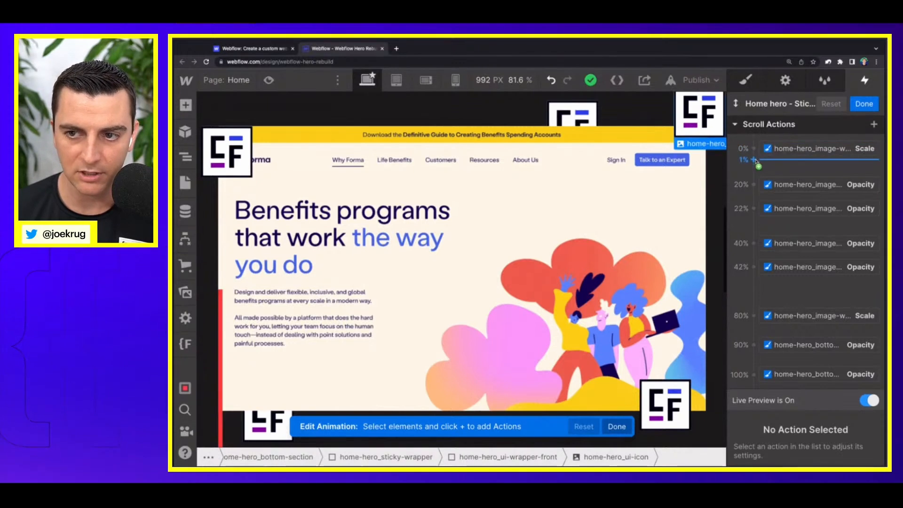
click(755, 221)
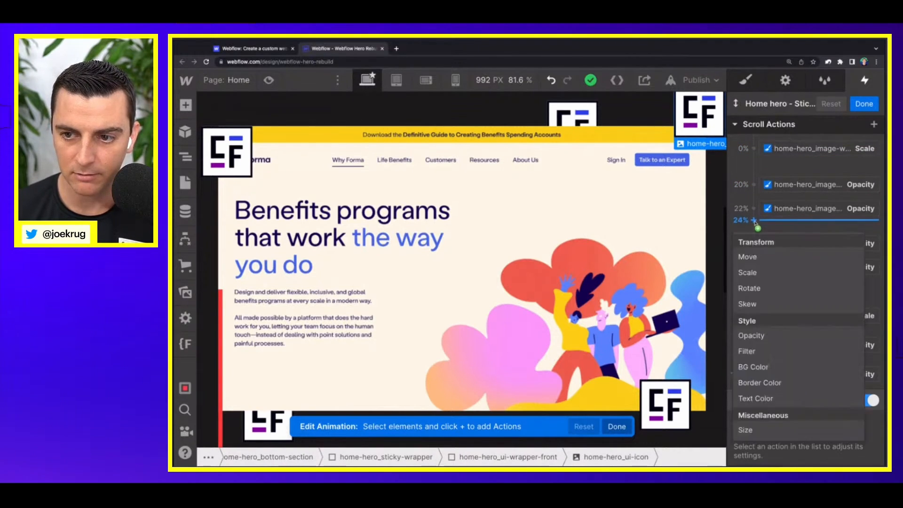
click(756, 336)
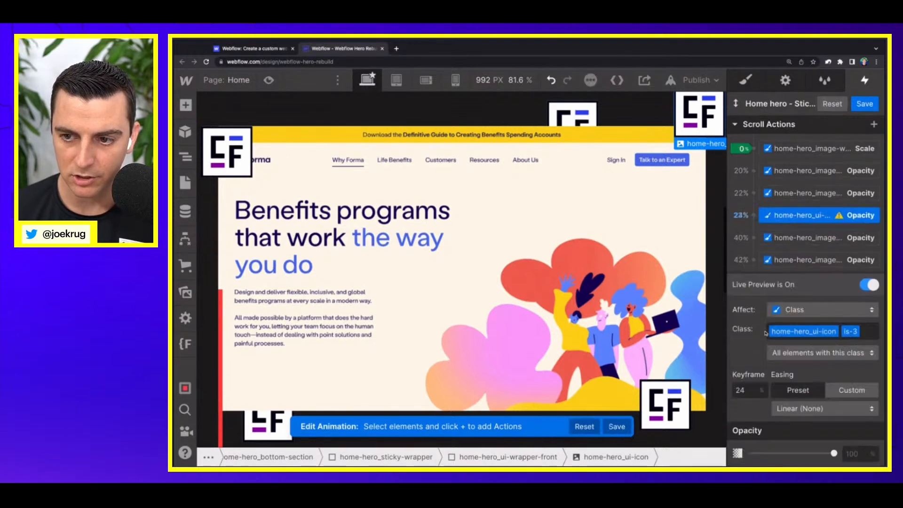
double_click(750, 390)
text(0)
key(Return)
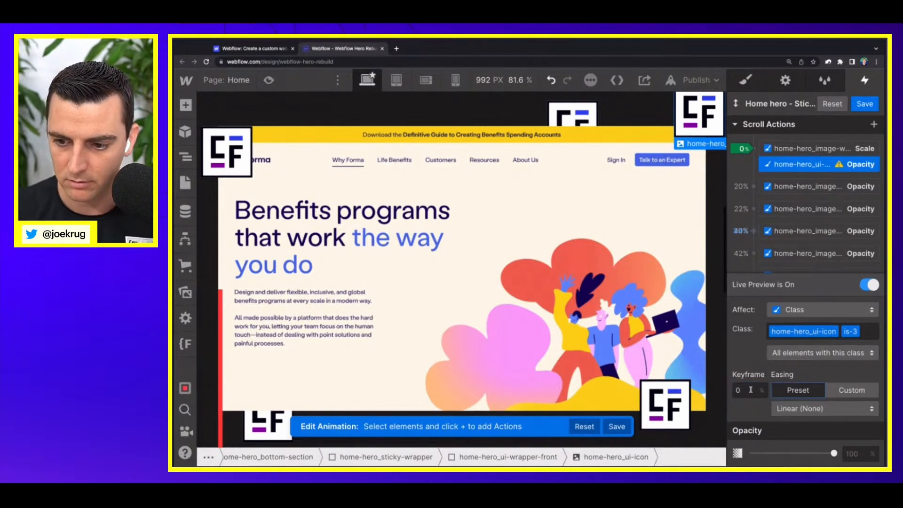
click(756, 176)
click(756, 177)
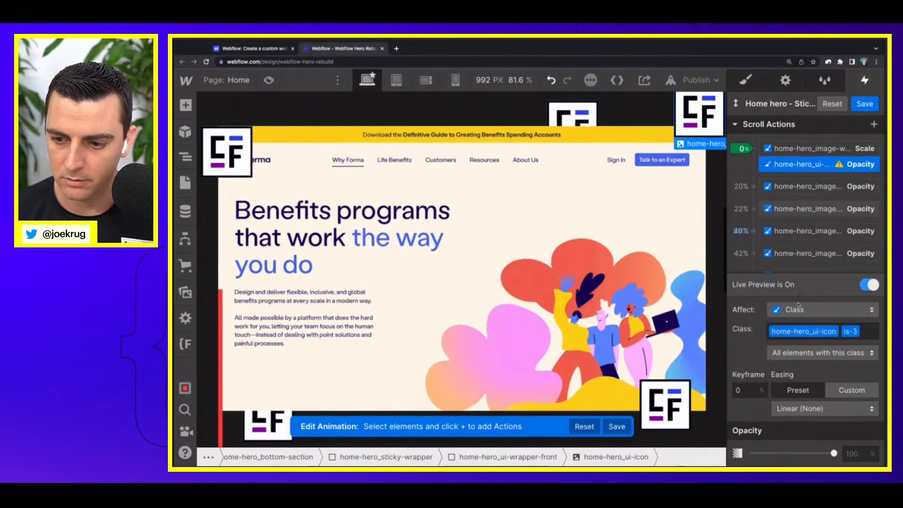
click(749, 391)
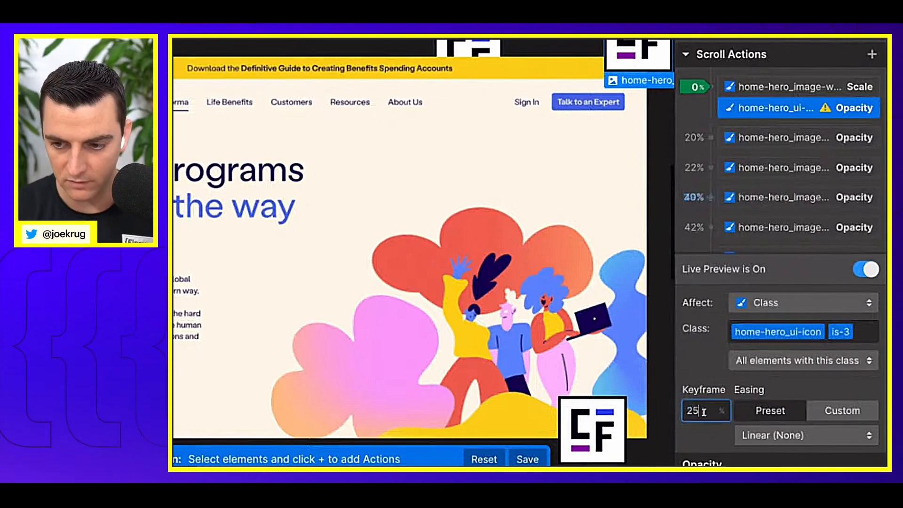
key(Return)
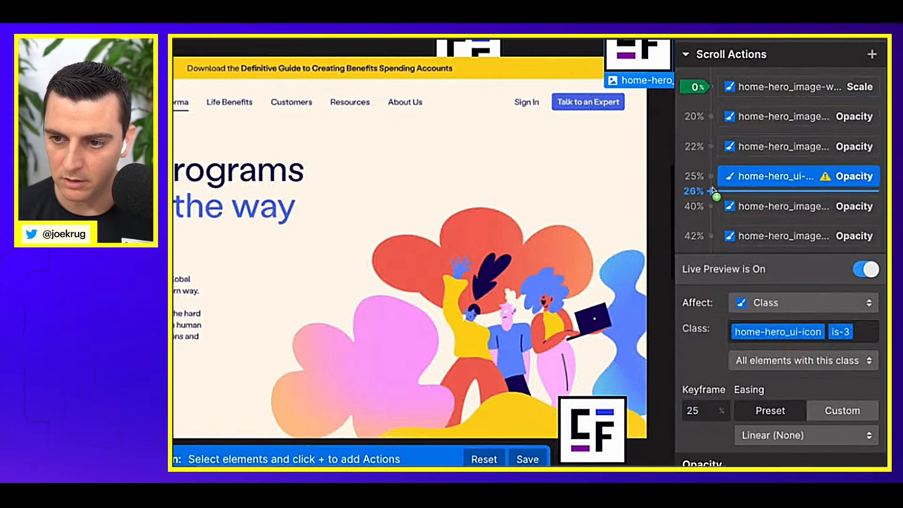
Step: Add a second Opacity action for the is-3 icon at 26% and set the 25% action to 0% opacity
click(710, 191)
click(735, 349)
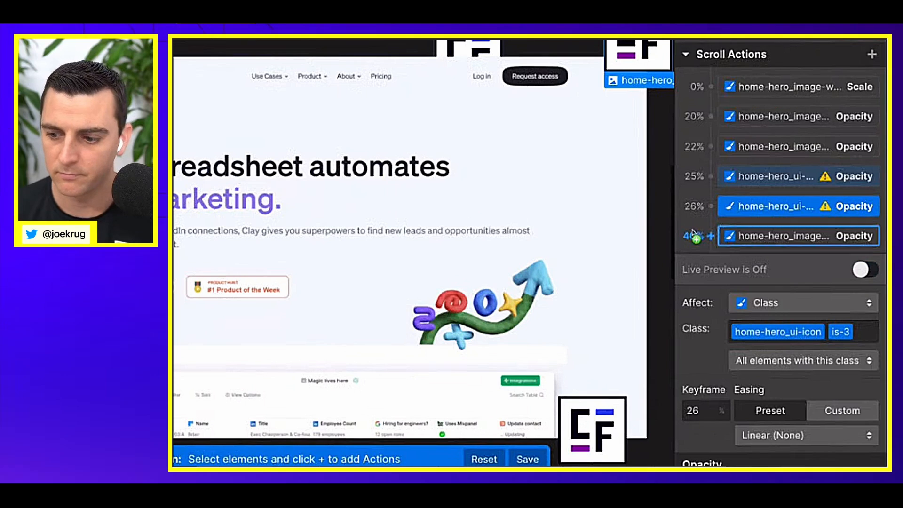
click(776, 183)
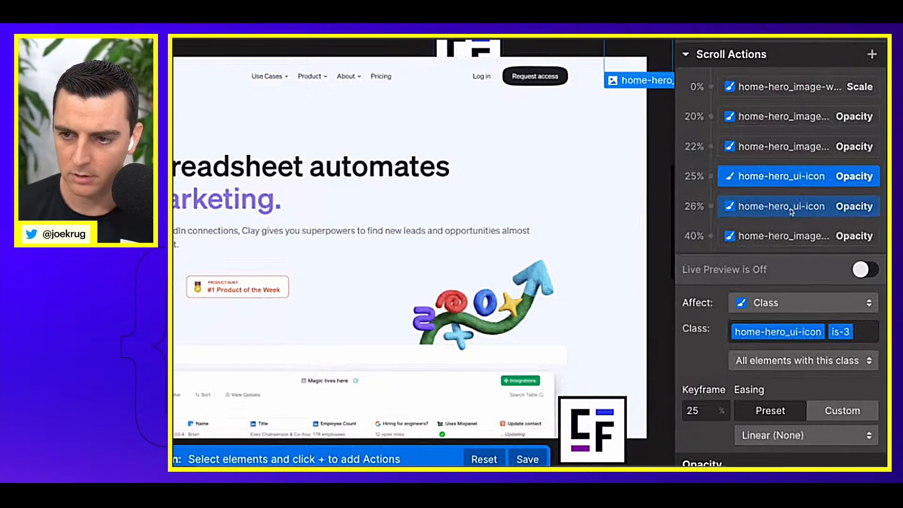
Step: Turn on live preview and scroll back and forth through the hero to check the is-3 icon's fade between 25% and 26%
click(864, 269)
scroll(486, 292, up, 5)
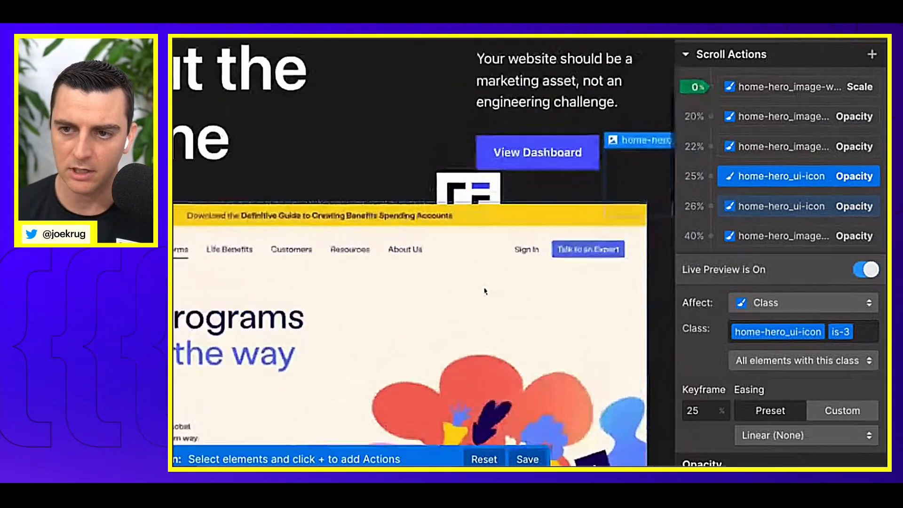
scroll(486, 292, down, 4)
scroll(486, 292, down, 5)
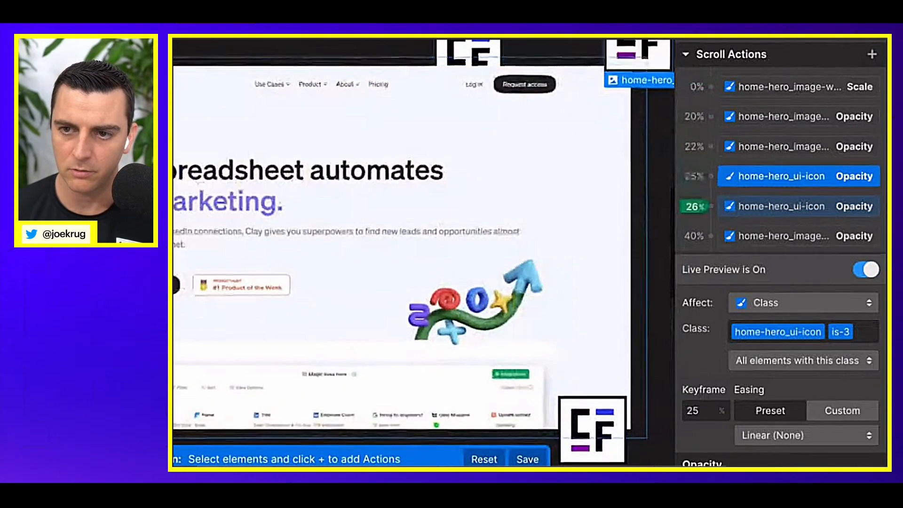
scroll(486, 291, up, 1)
scroll(486, 291, down, 2)
scroll(486, 292, up, 2)
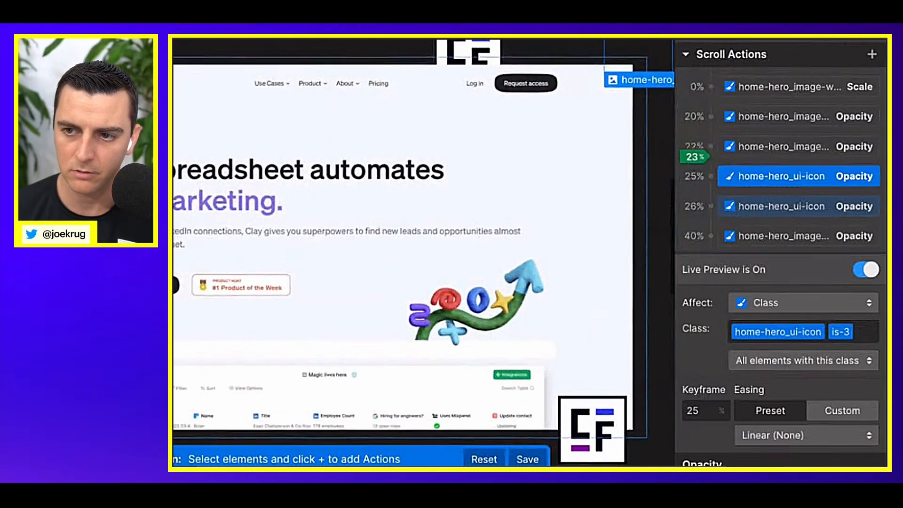
scroll(486, 291, down, 2)
scroll(486, 291, up, 1)
scroll(486, 291, down, 2)
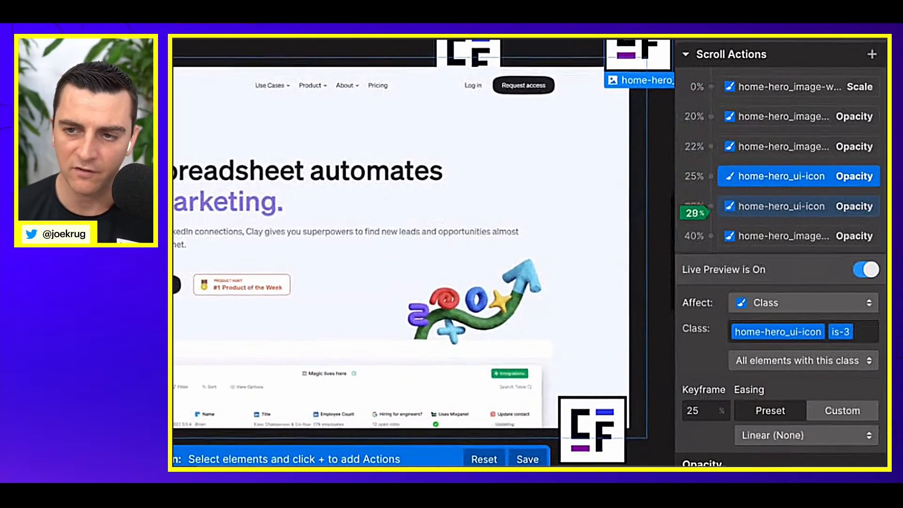
scroll(486, 292, down, 1)
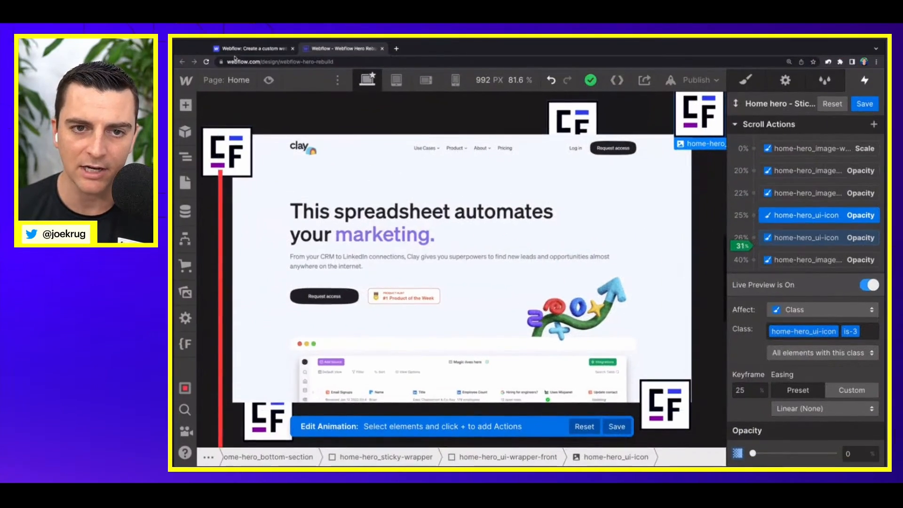
Step: Switch to the original webflow.com homepage and scroll its hero to study how the UI elements fade and move in
click(240, 50)
scroll(439, 224, down, 3)
scroll(439, 224, up, 5)
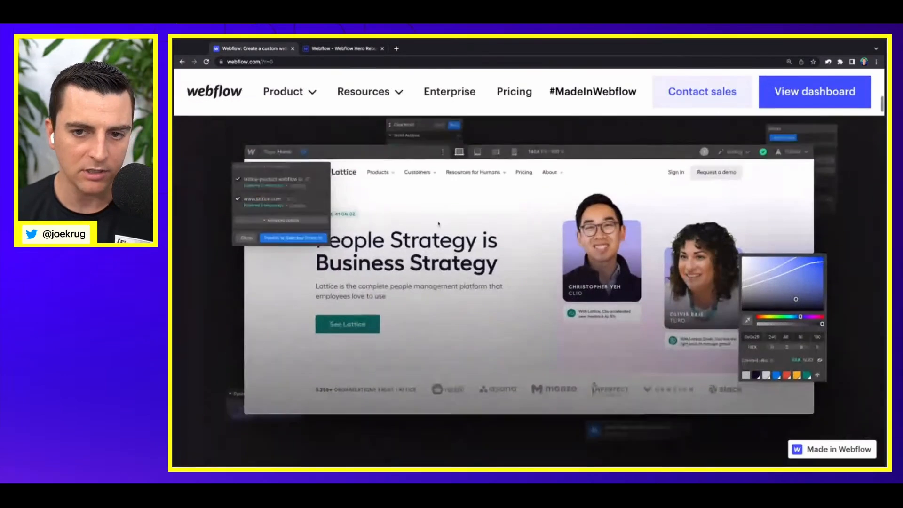
scroll(529, 279, down, 3)
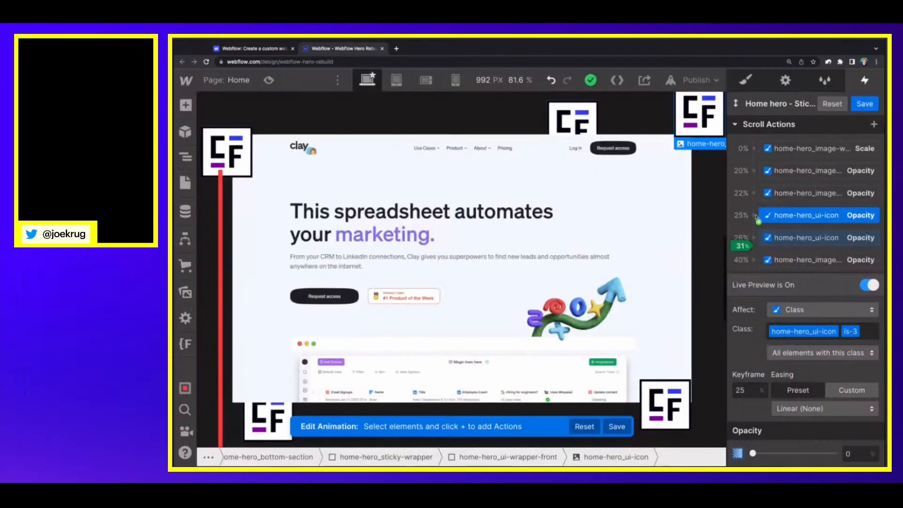
Step: Back in the hero rebuild project, add a Move action for the is-3 icon at 25% with a Y offset of 2 rem
click(757, 219)
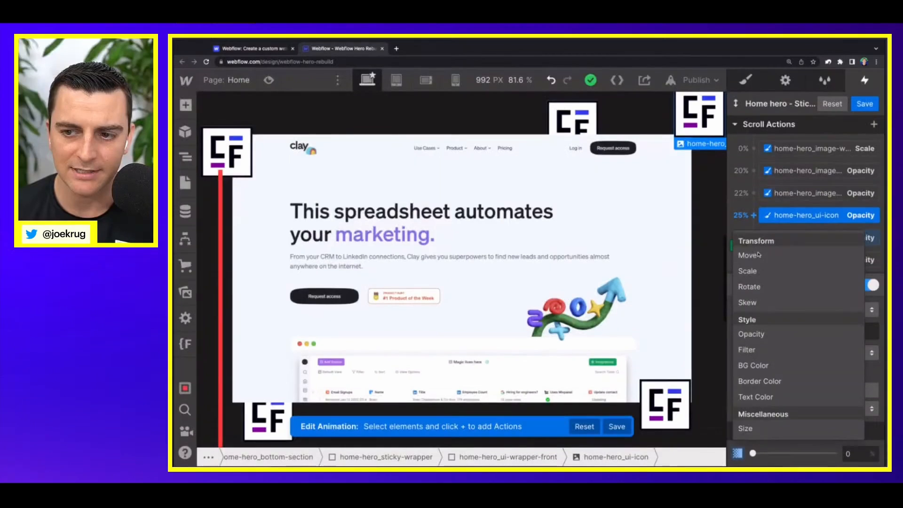
click(758, 256)
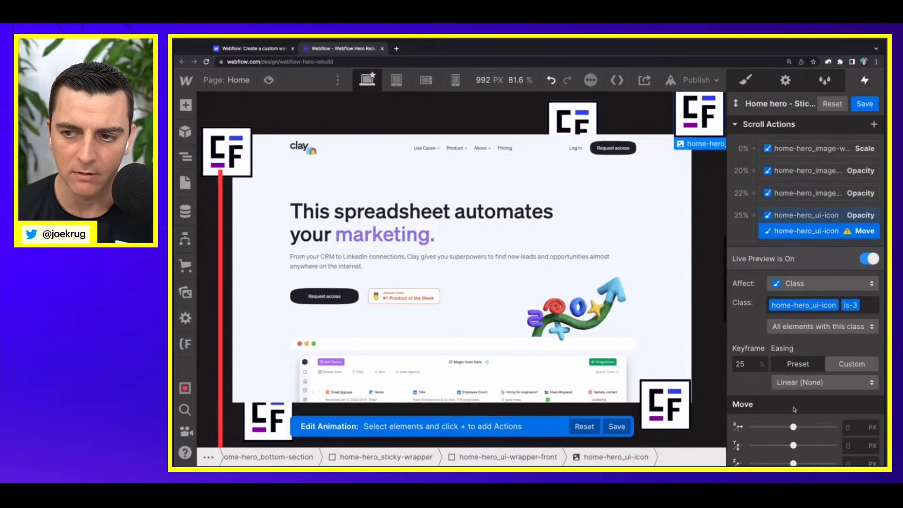
click(848, 447)
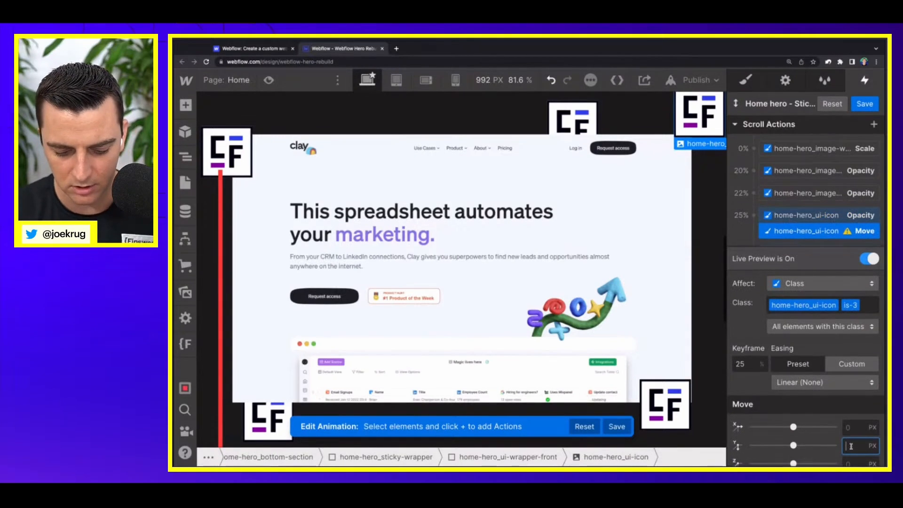
text(2rem)
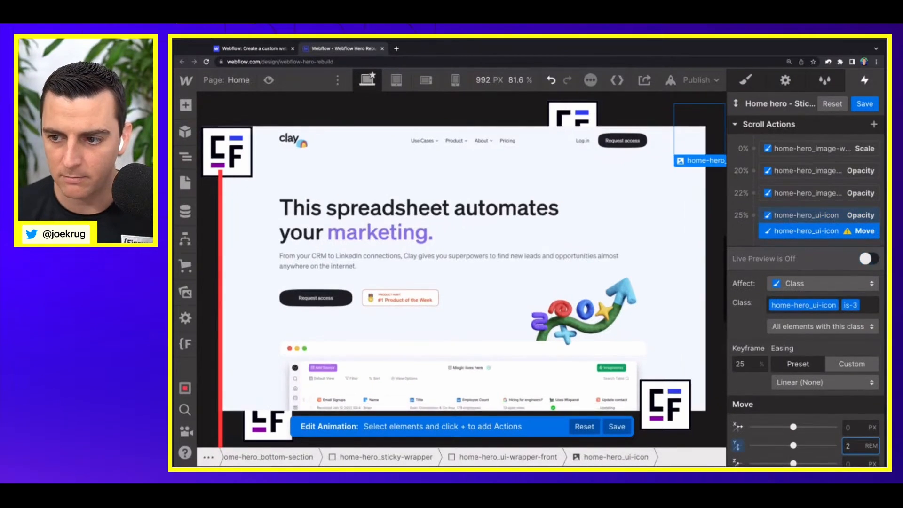
Step: Add a Move action for the is-3 icon at 26% with a Y offset of 0 rem and turn live preview on
scroll(808, 232, down, 2)
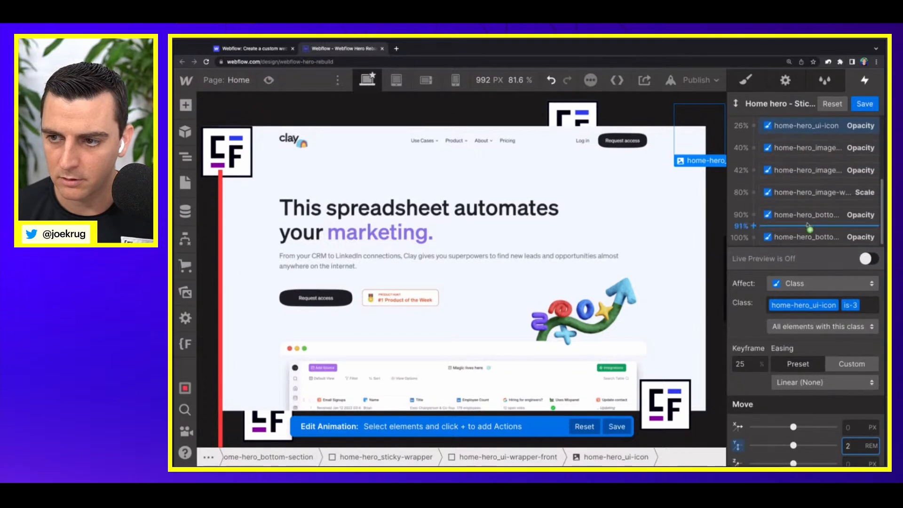
click(754, 193)
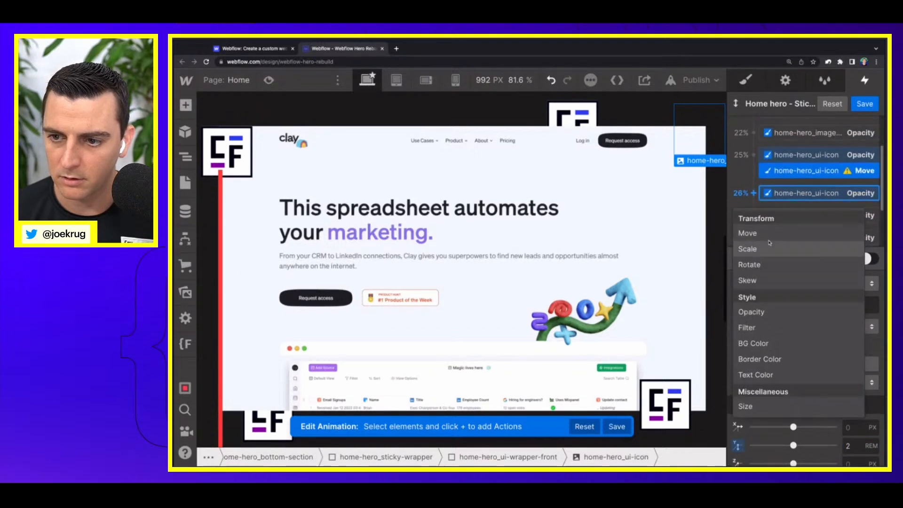
click(748, 233)
click(850, 449)
text(0)
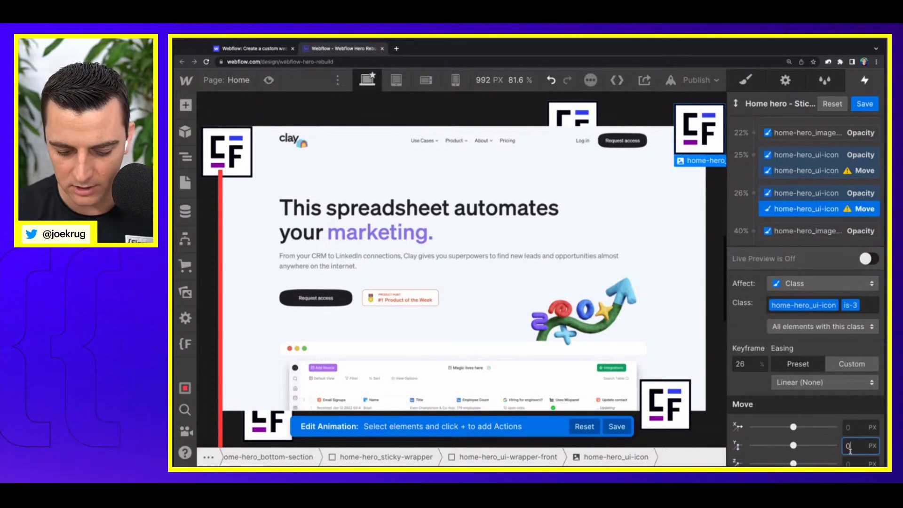
text(rem)
key(Return)
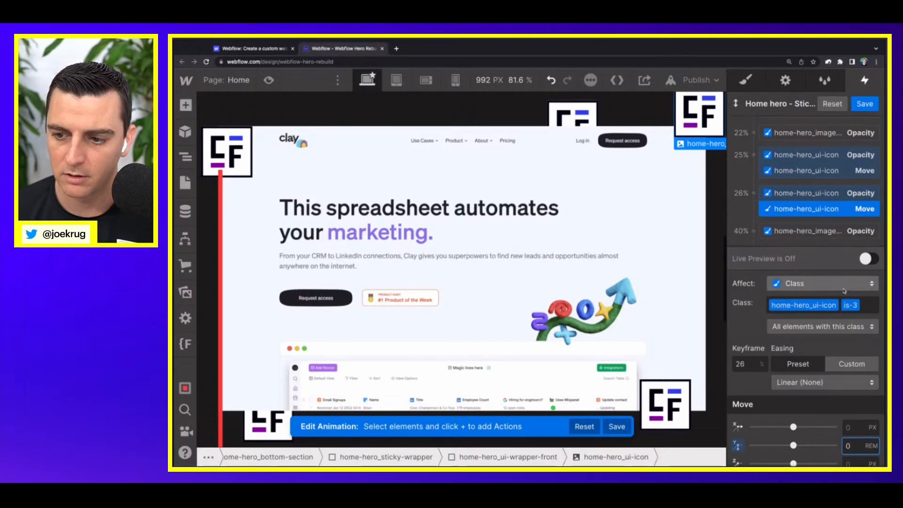
click(870, 258)
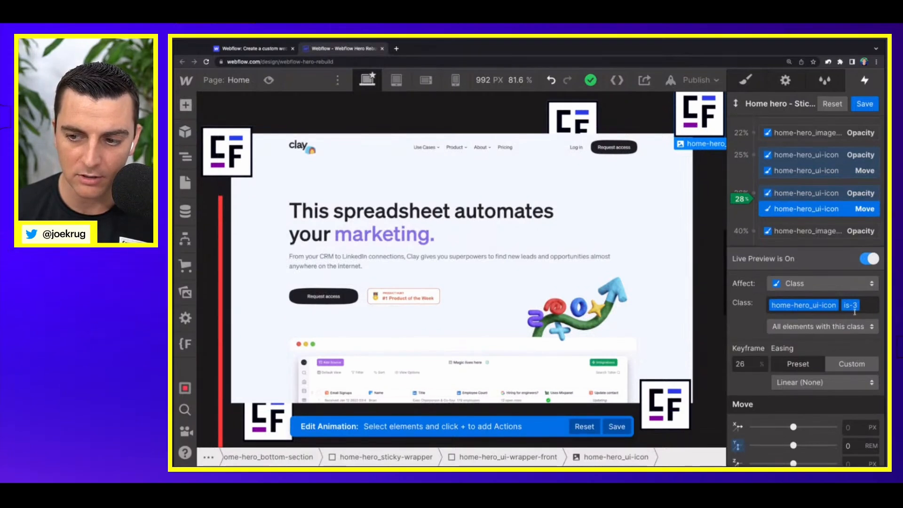
Step: Select the upper icon in home-hero_ui-wrapper-back and examine how the icons are nested in the hero's front and back wrappers
click(562, 125)
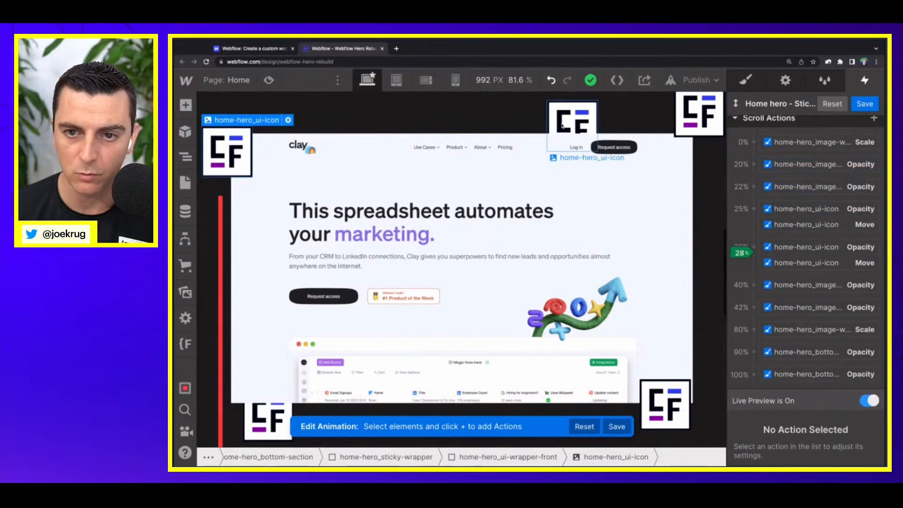
click(563, 126)
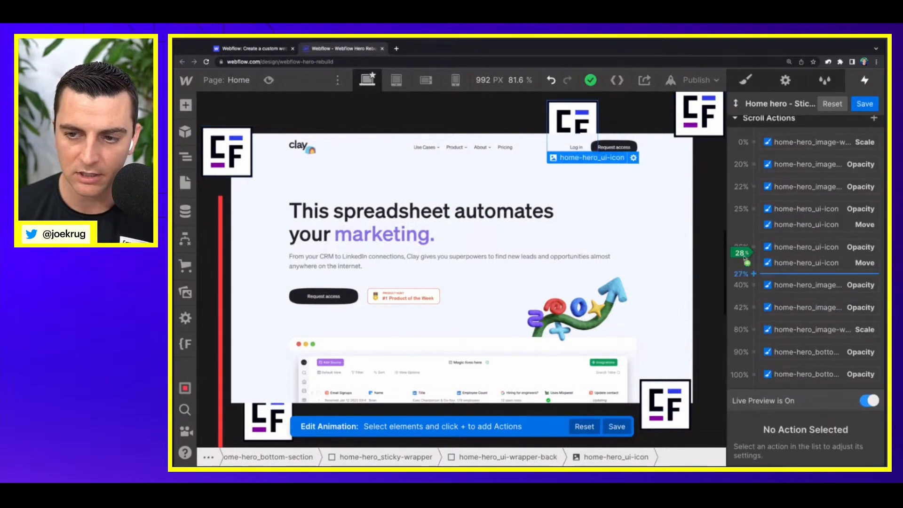
drag(580, 118, 584, 115)
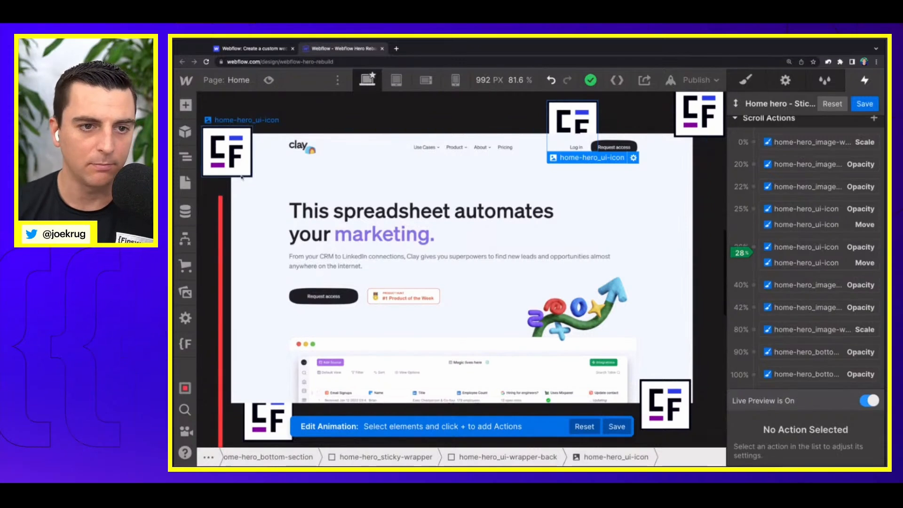
click(186, 158)
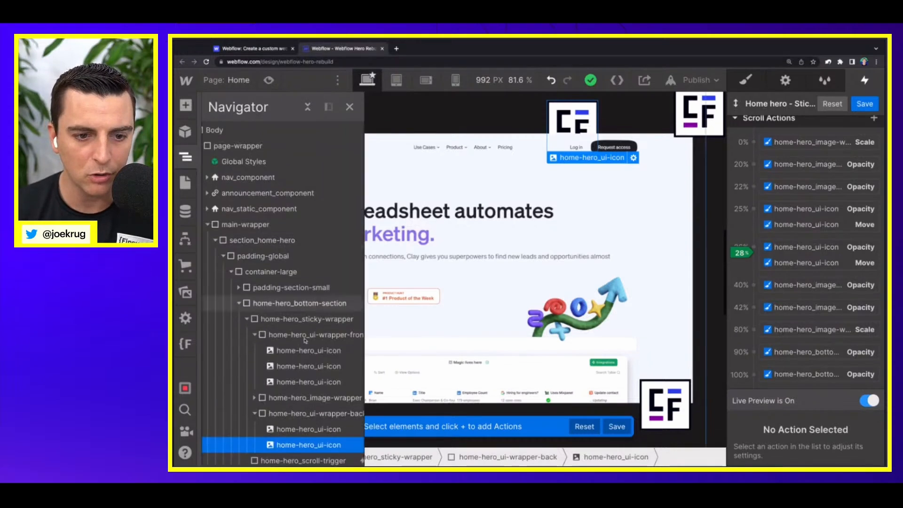
scroll(302, 363, down, 1)
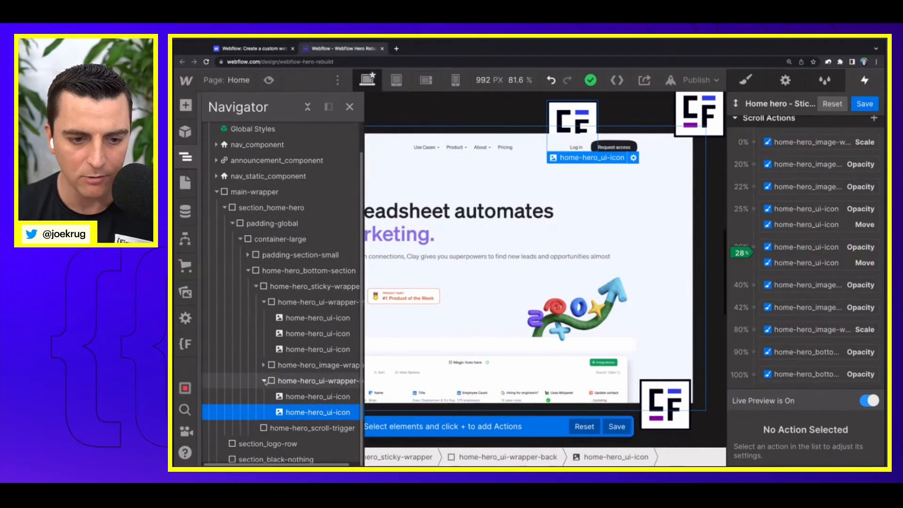
scroll(287, 357, right, 2)
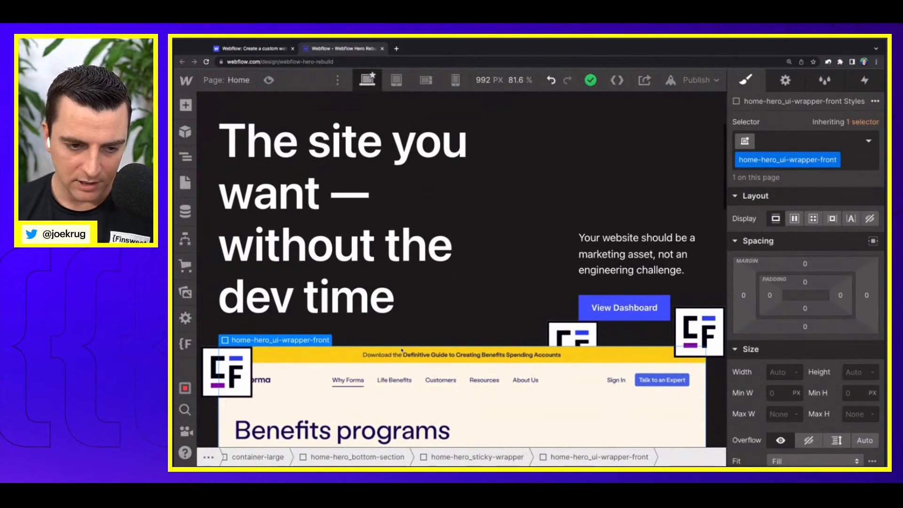
key(z)
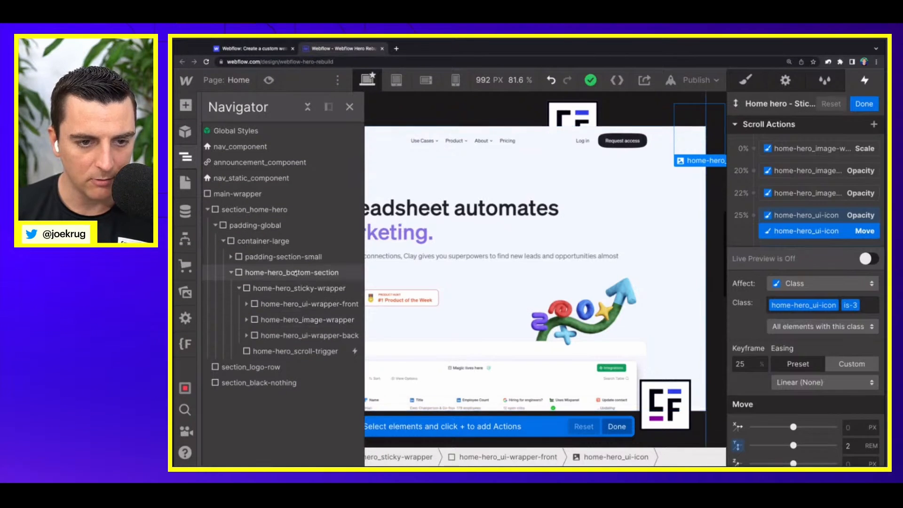
Step: Examine how the front UI, image and back UI wrappers and their children are nested in home-hero_bottom-section and its sticky wrapper
click(264, 277)
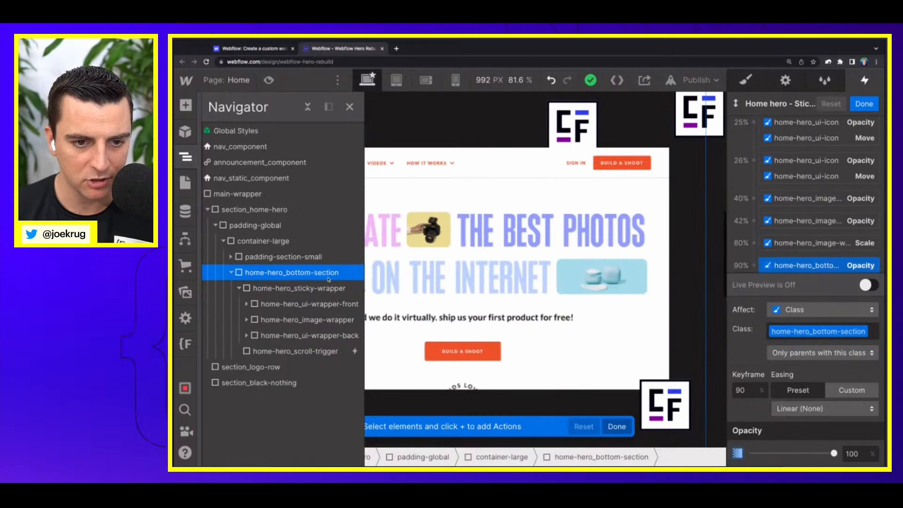
click(317, 289)
click(314, 305)
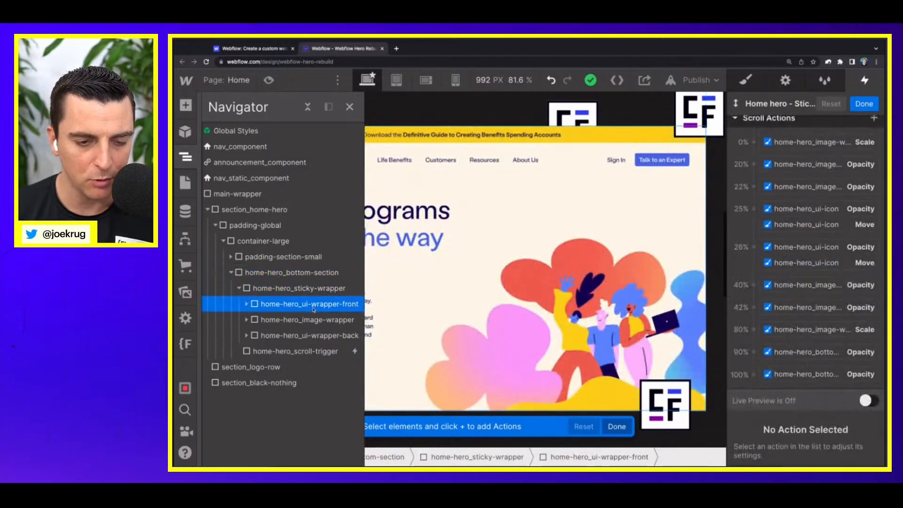
click(311, 320)
click(247, 320)
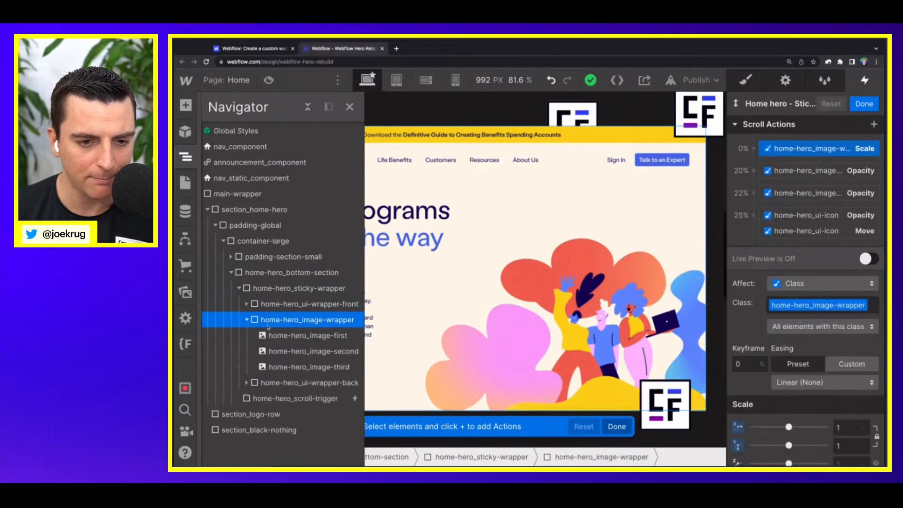
click(308, 335)
click(310, 351)
click(309, 367)
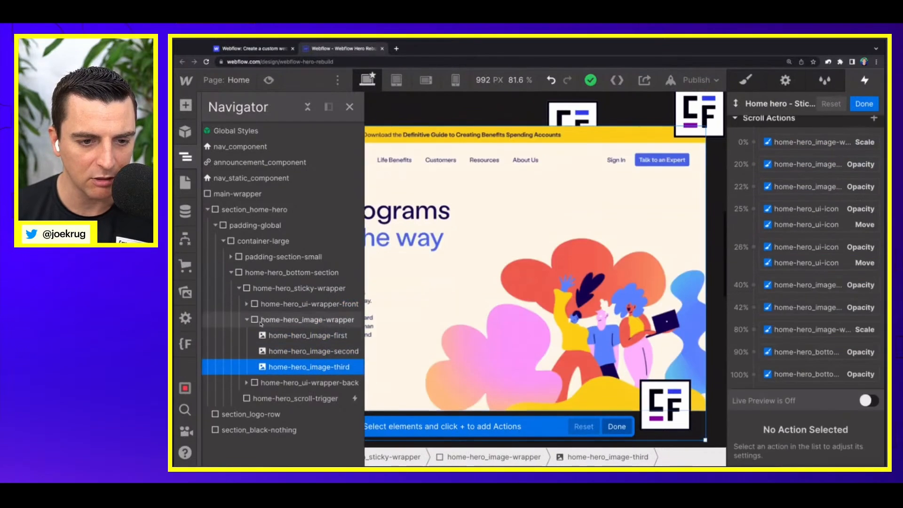
click(246, 320)
click(291, 305)
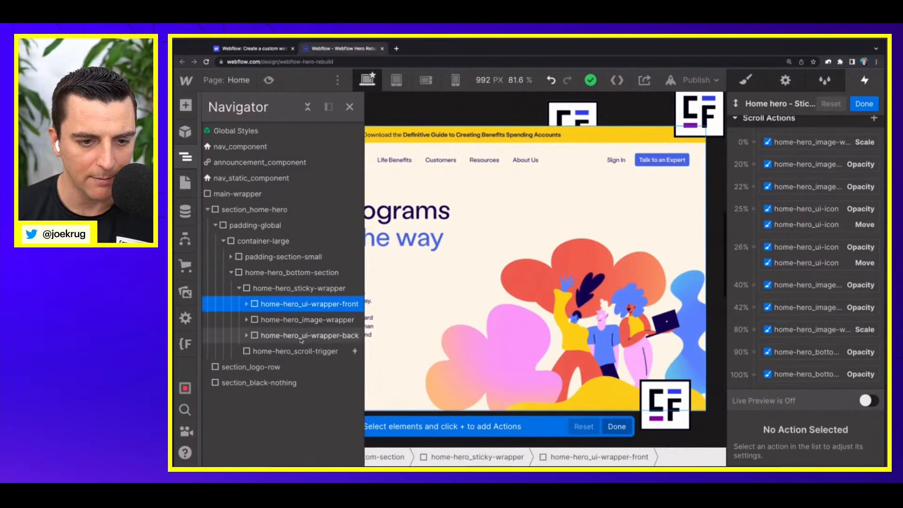
click(246, 335)
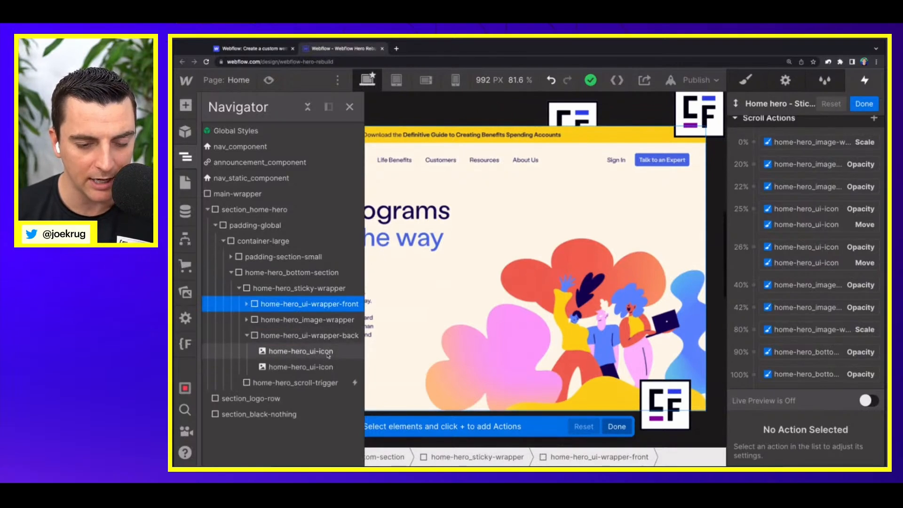
click(247, 335)
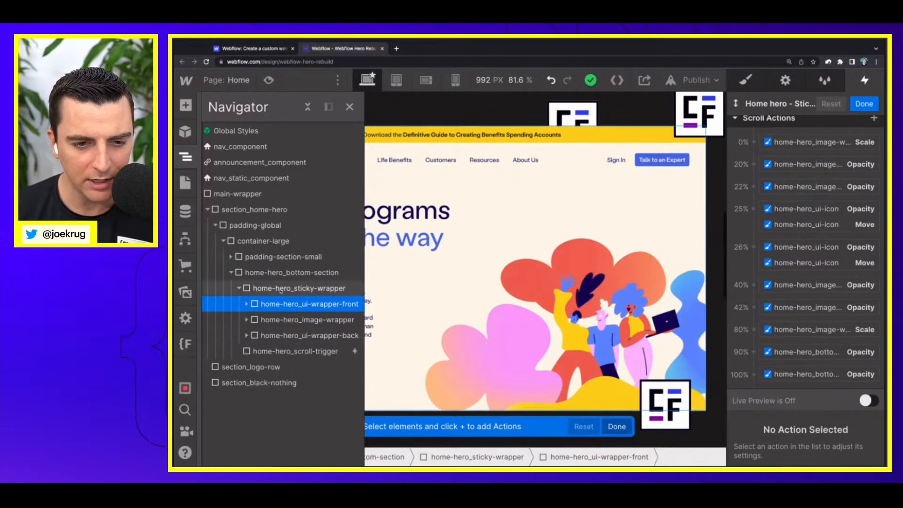
click(278, 291)
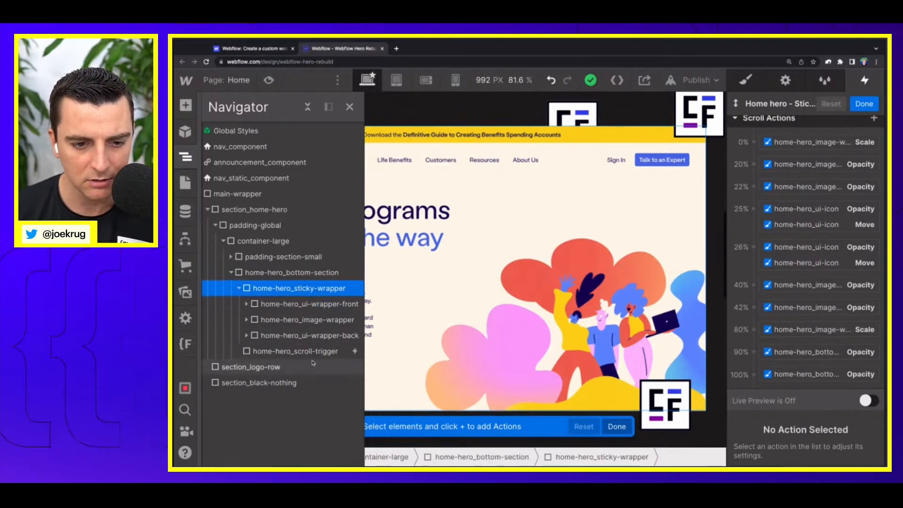
Step: Rename the home-hero_scroll-trigger class as home-hero_sticky-scroll-trigger
click(292, 350)
click(746, 80)
double_click(797, 143)
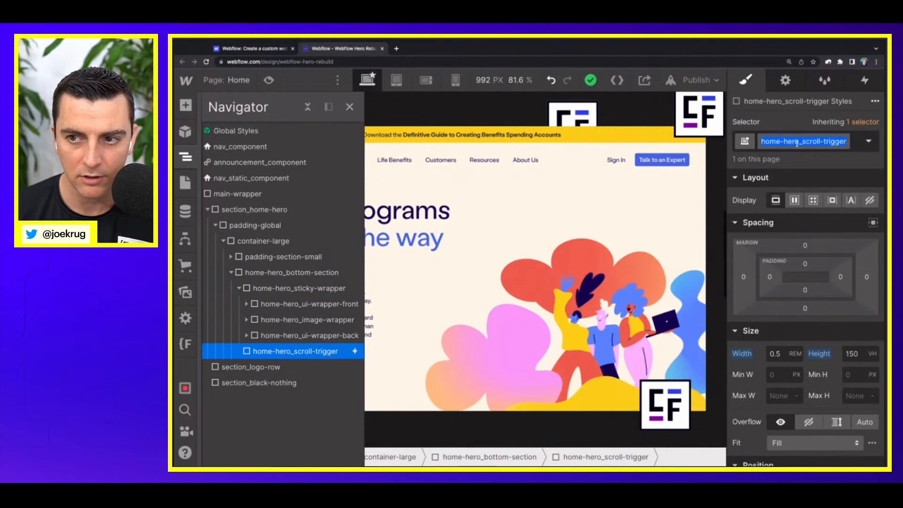
click(804, 142)
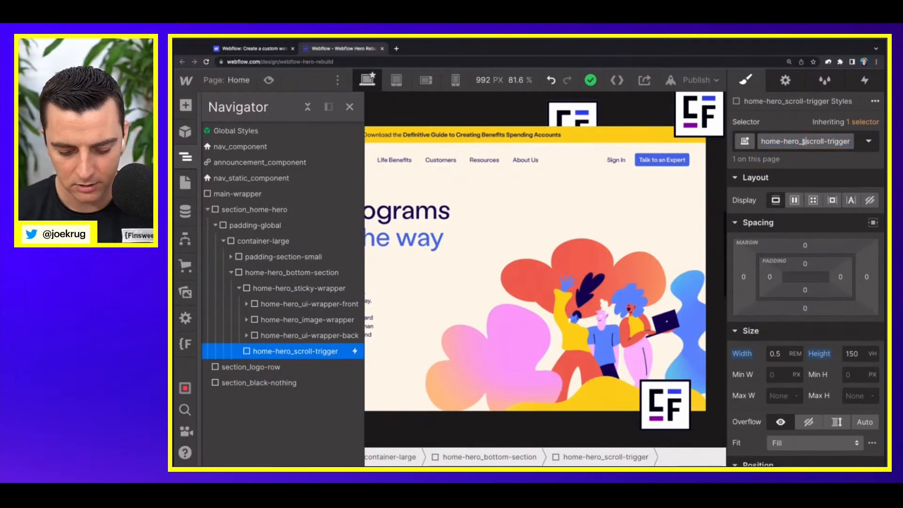
text(sticky-)
key(Return)
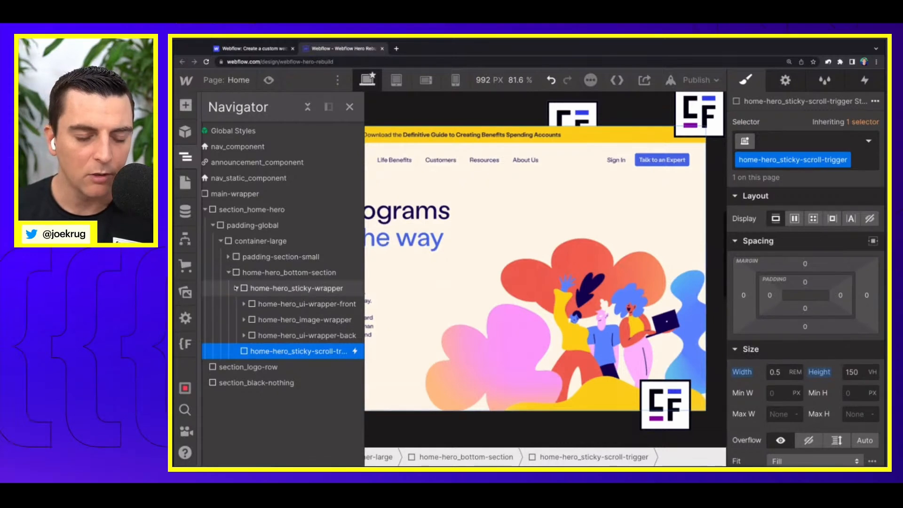
Step: Select the padding-global block inside nav_component at the start of the page and examine the nav structure
click(350, 107)
scroll(397, 267, up, 15)
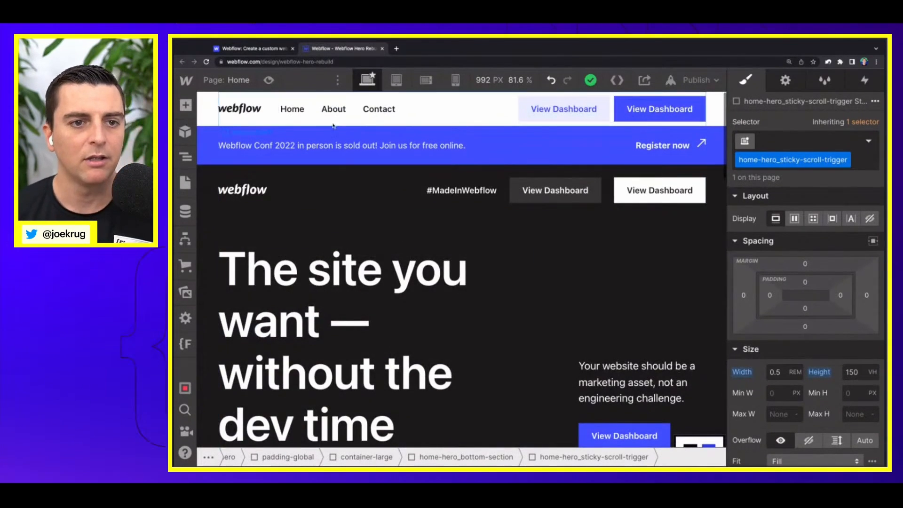
click(209, 119)
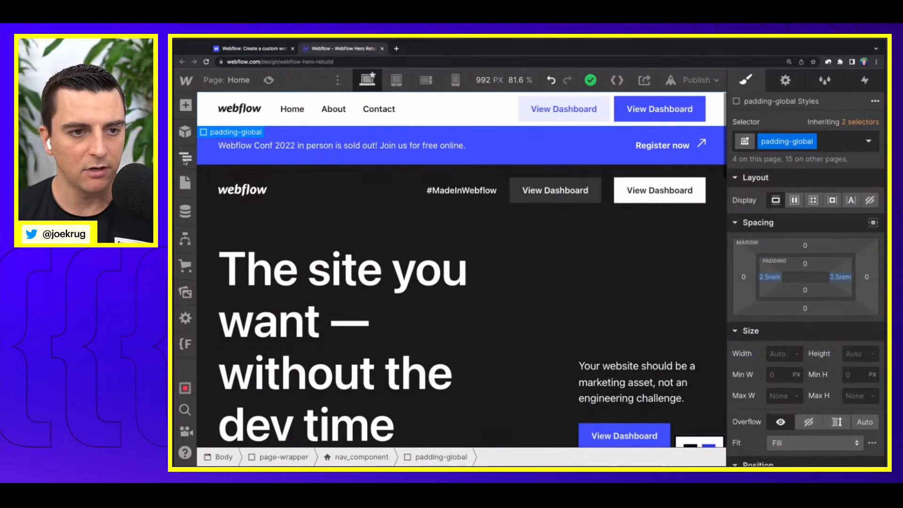
click(185, 156)
scroll(231, 184, left, 1)
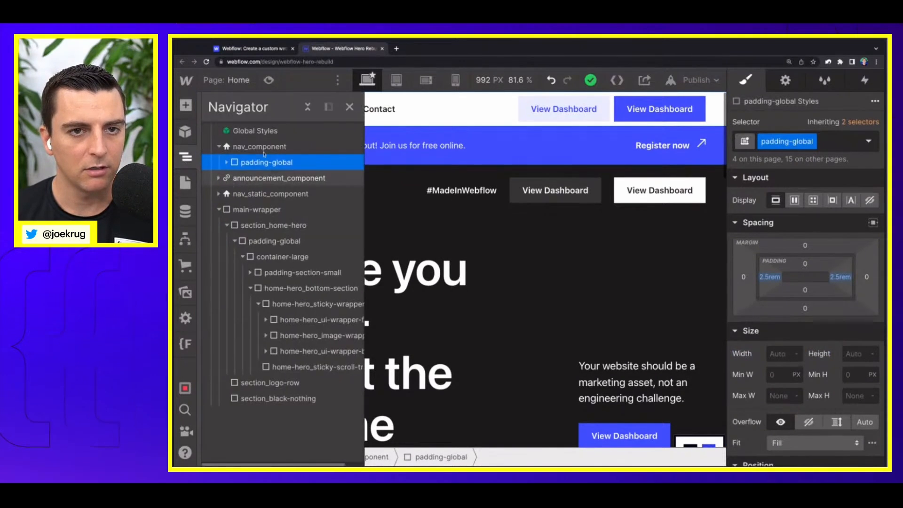
Step: Switch to the original webflow.com homepage and study how its static nav and white nav bar swap during scrolling, comparing with the rebuild
click(270, 49)
scroll(447, 230, down, 3)
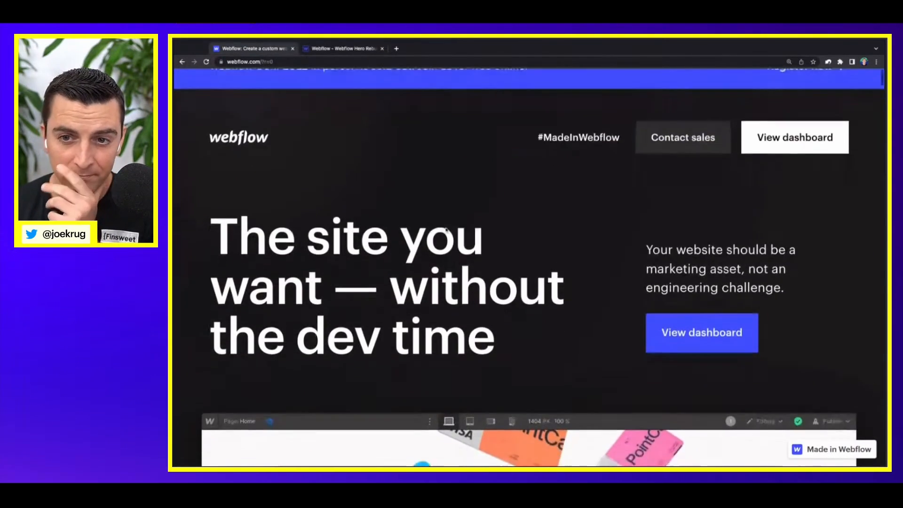
scroll(446, 230, up, 1)
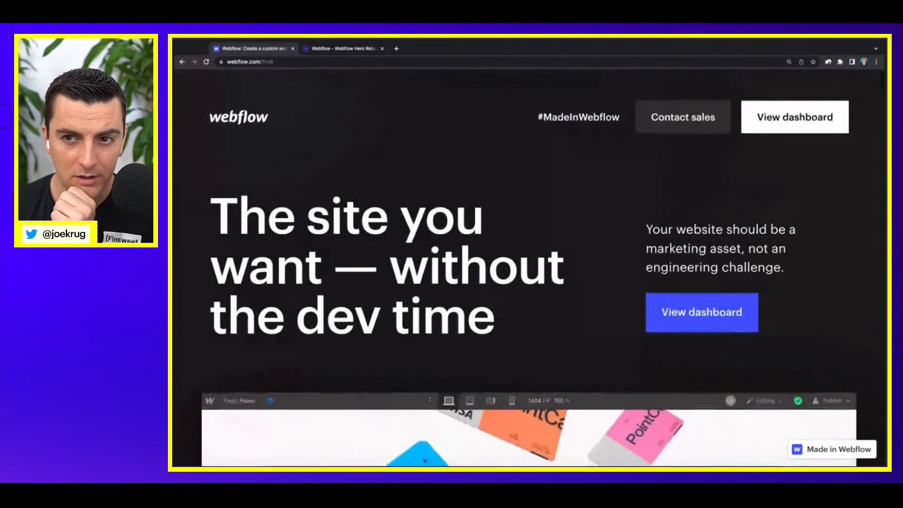
scroll(446, 230, down, 1)
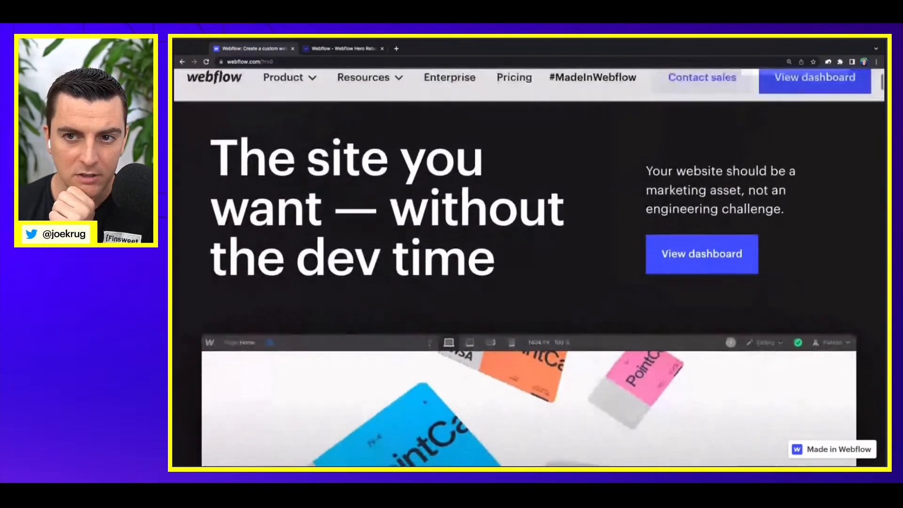
scroll(447, 230, up, 2)
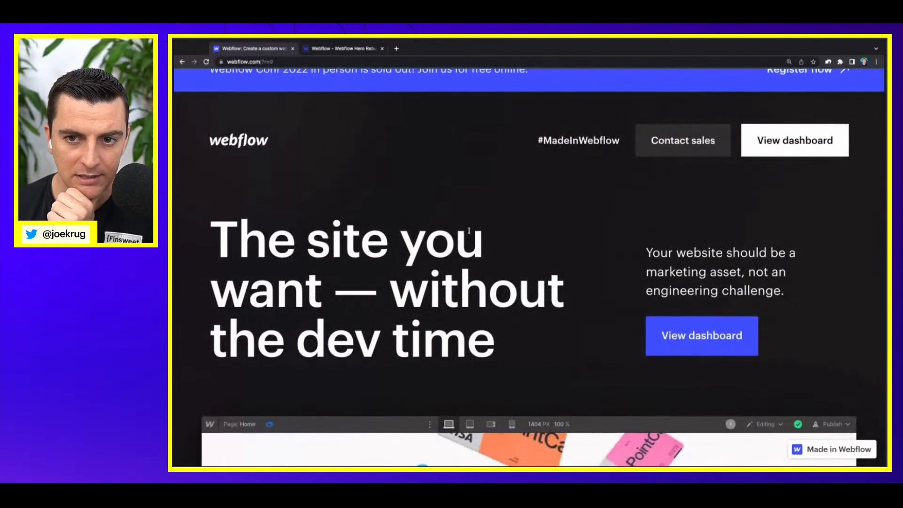
scroll(469, 231, up, 1)
scroll(469, 230, down, 3)
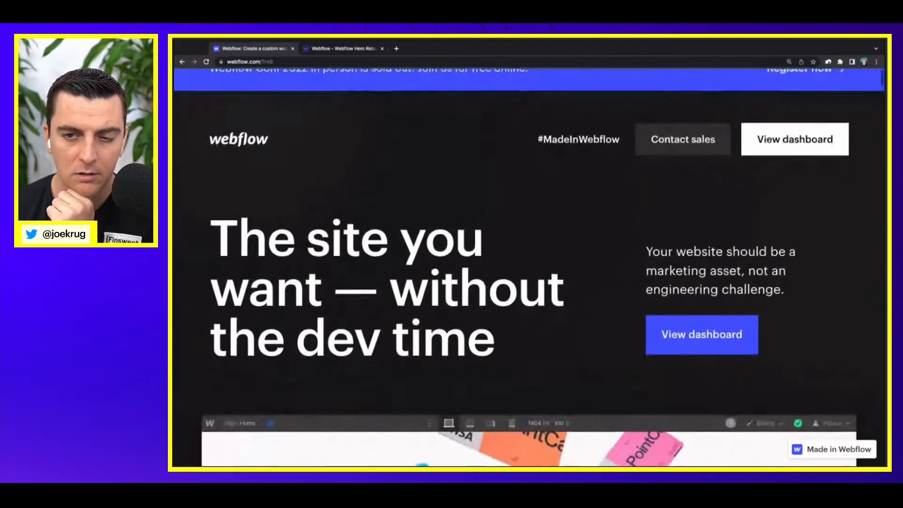
scroll(529, 268, up, 1)
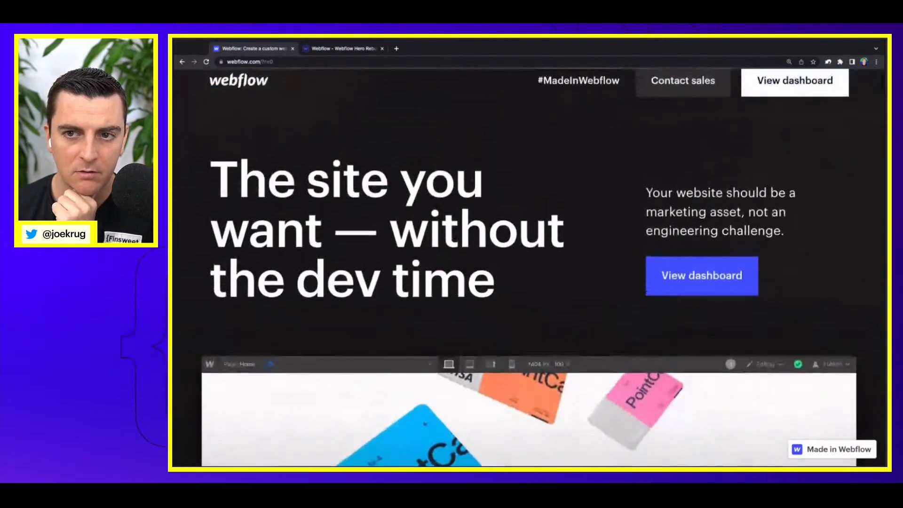
scroll(529, 268, down, 1)
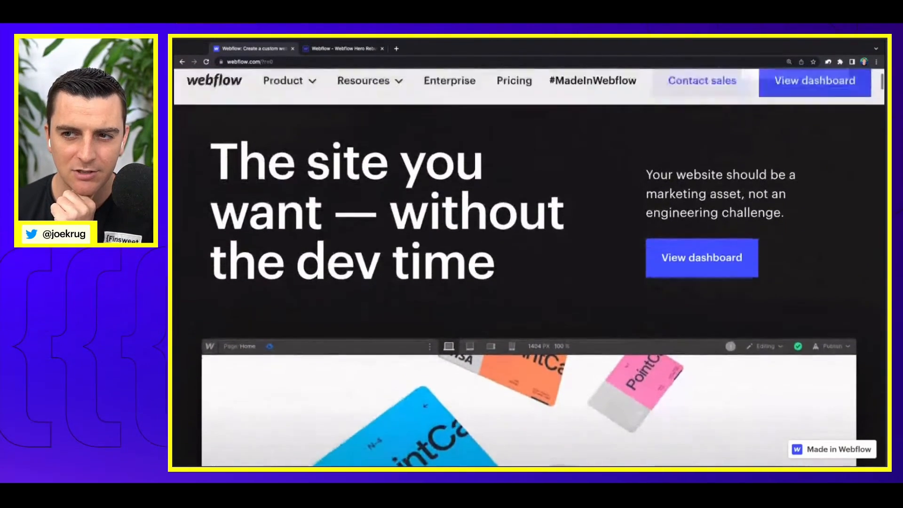
scroll(529, 268, up, 1)
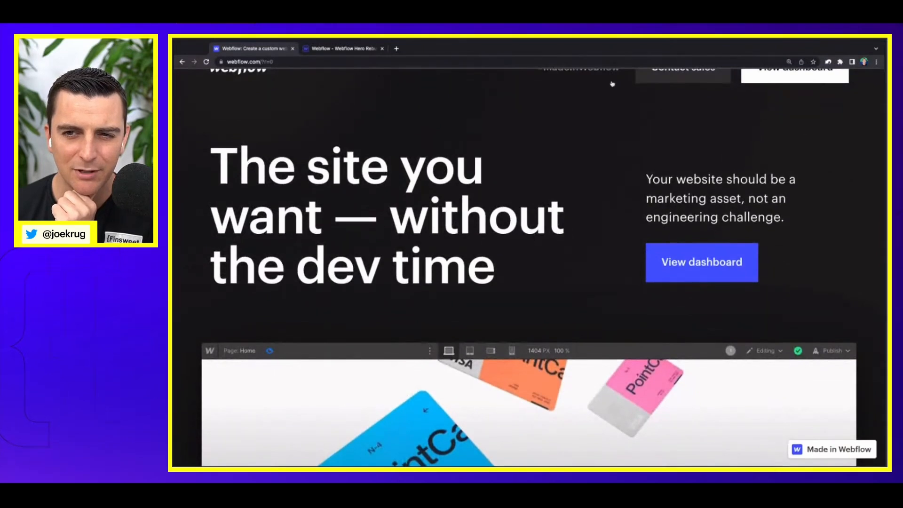
scroll(611, 83, down, 1)
scroll(612, 85, up, 3)
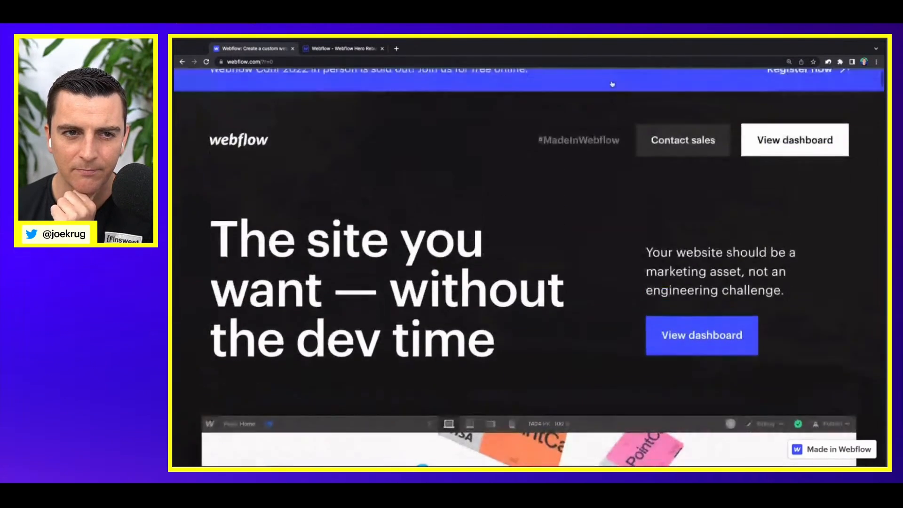
click(358, 47)
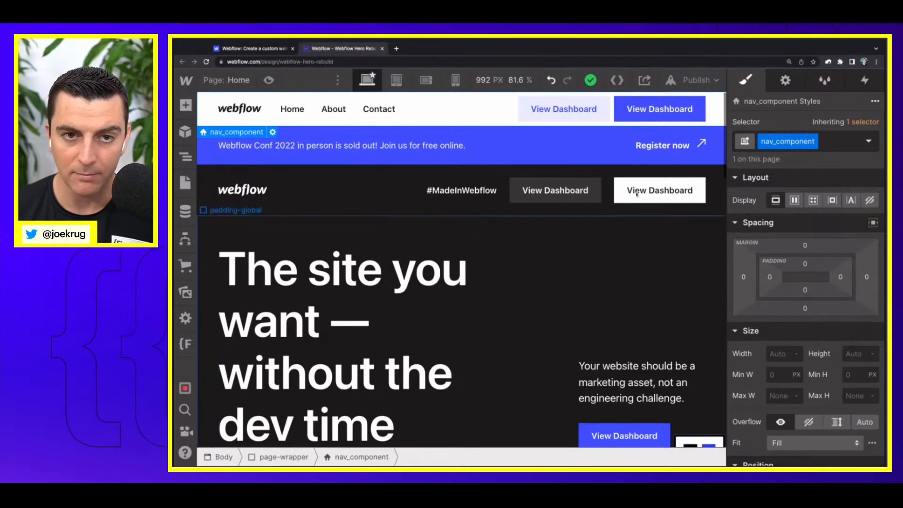
click(289, 47)
scroll(407, 152, down, 3)
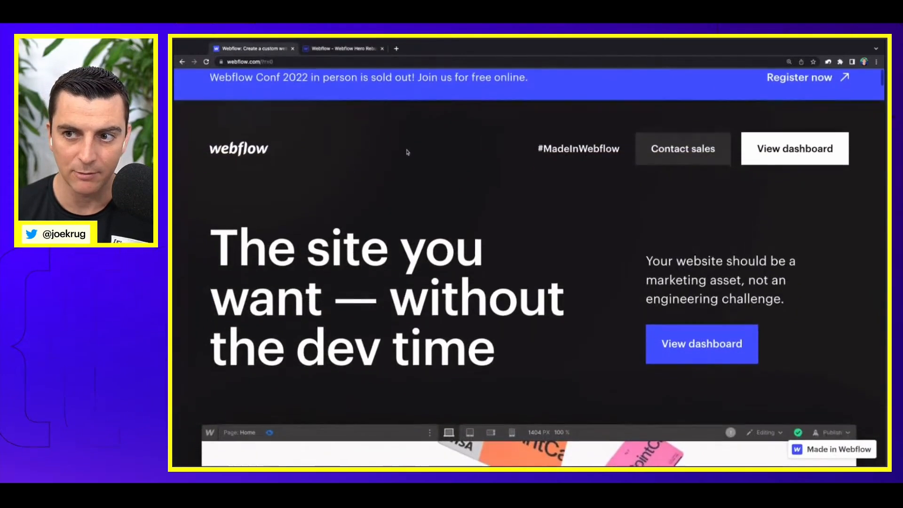
scroll(407, 152, down, 5)
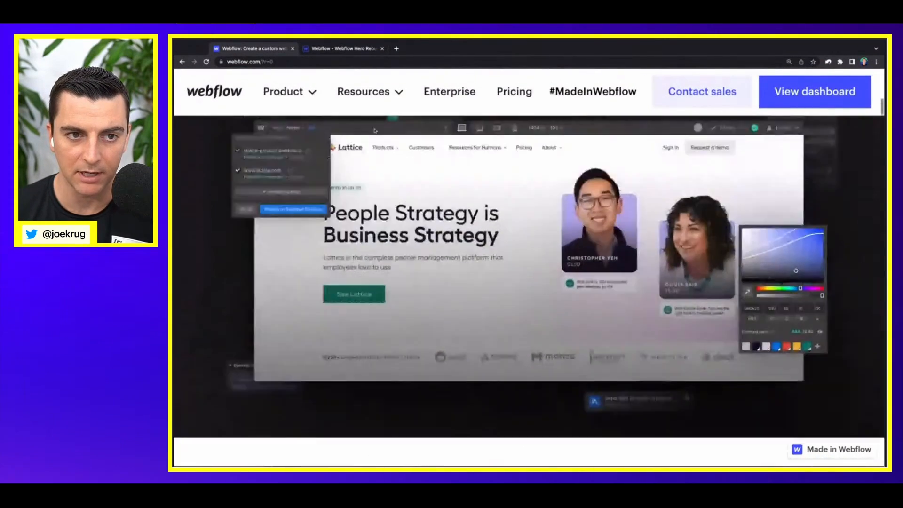
Step: Back in the hero rebuild project, set nav_component's position to Fixed with the Top preset and check it while scrolling the page
click(326, 49)
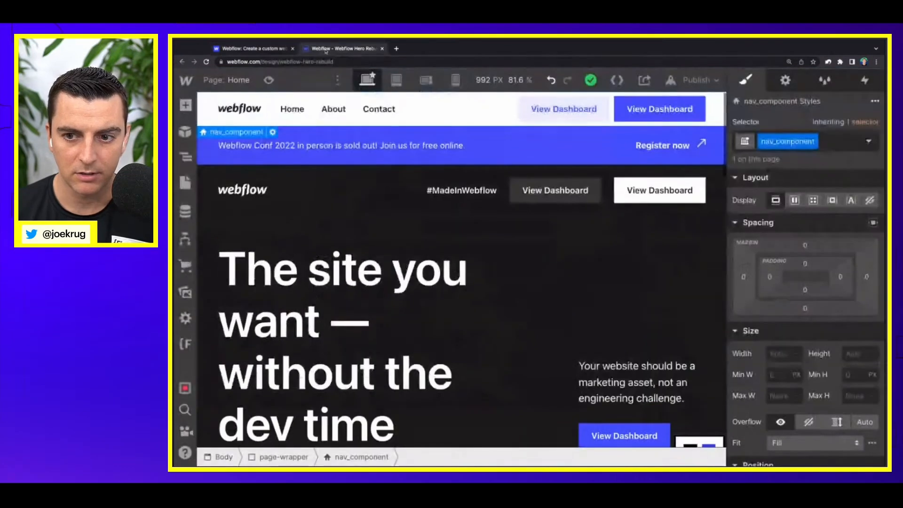
scroll(828, 357, down, 4)
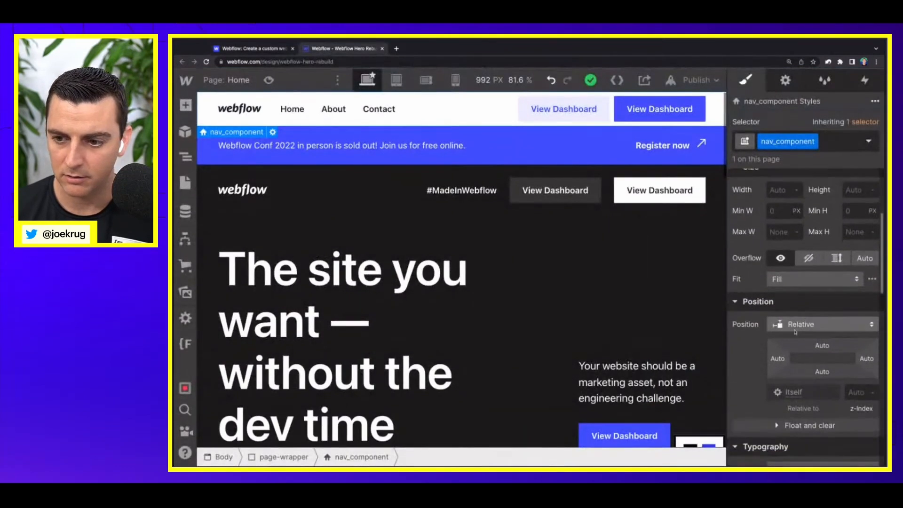
click(792, 325)
click(795, 355)
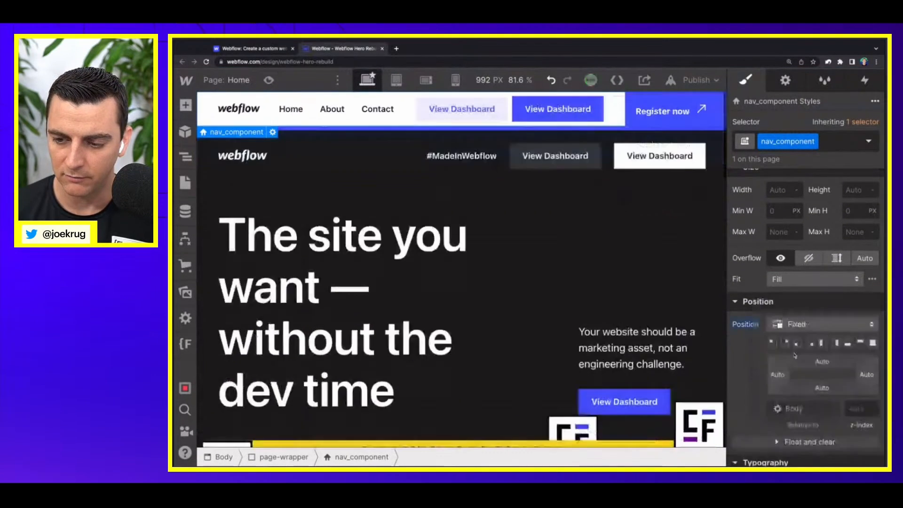
click(860, 344)
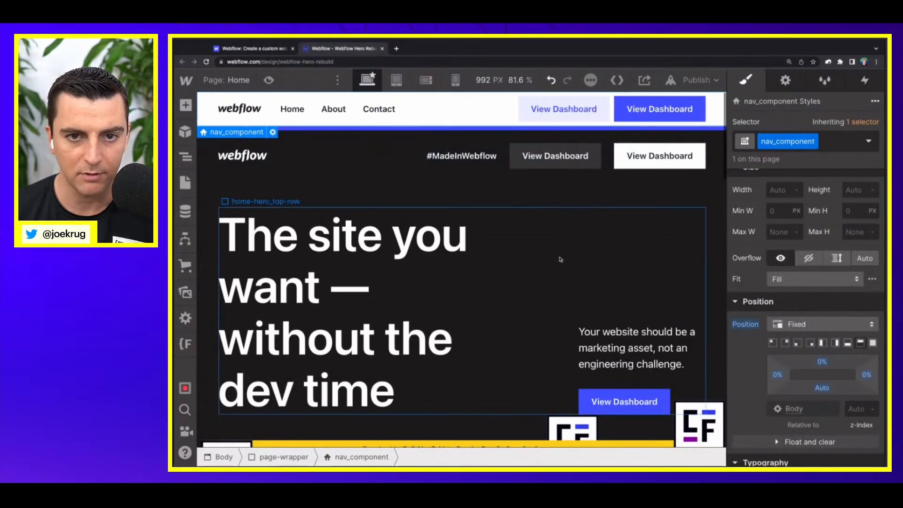
scroll(560, 258, down, 5)
scroll(560, 259, up, 5)
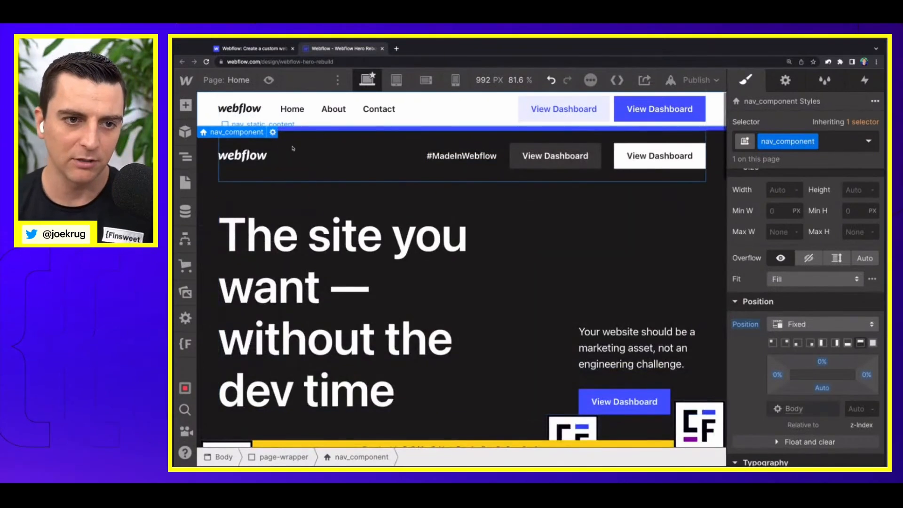
Step: Add a Scroll into view trigger to nav_static_component and apply it to the nav_static_component class
click(202, 164)
click(185, 156)
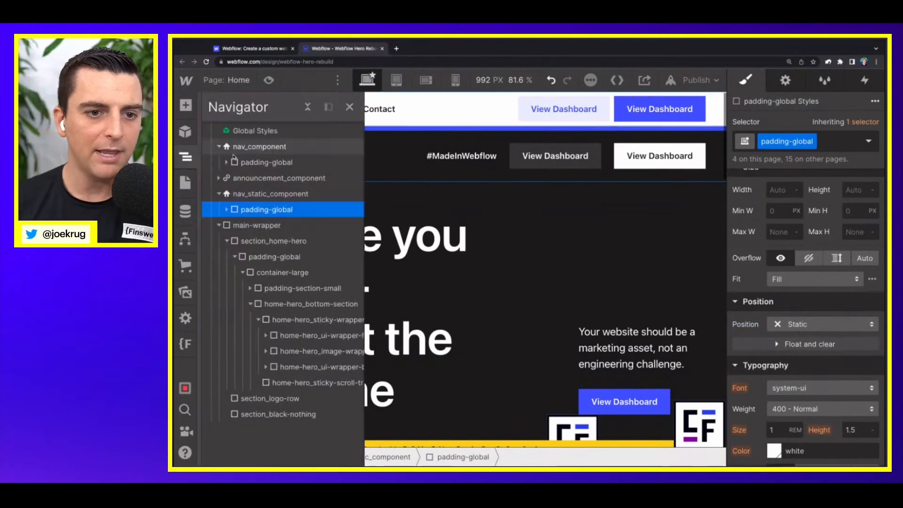
click(218, 194)
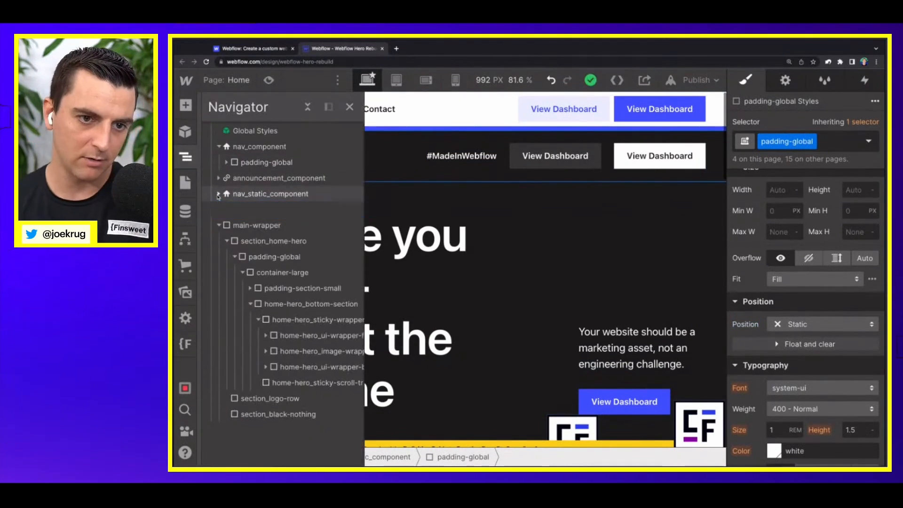
click(241, 198)
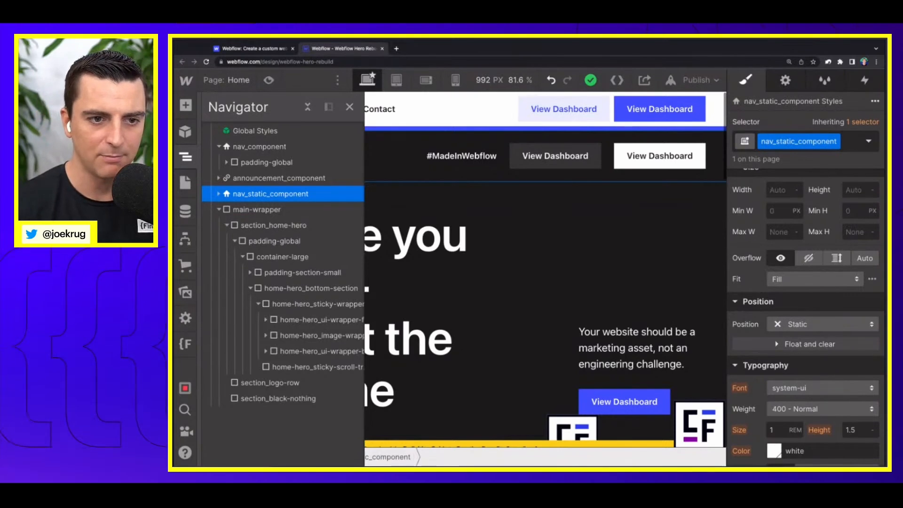
key(h)
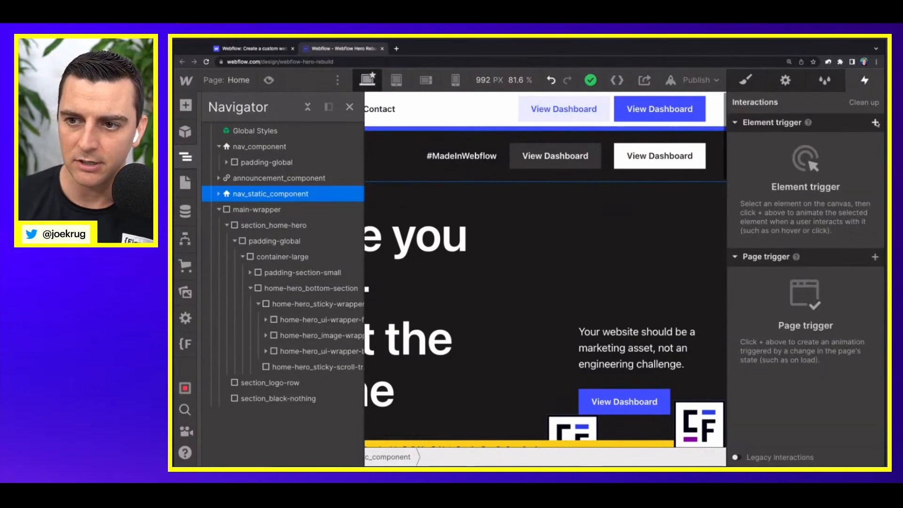
click(876, 122)
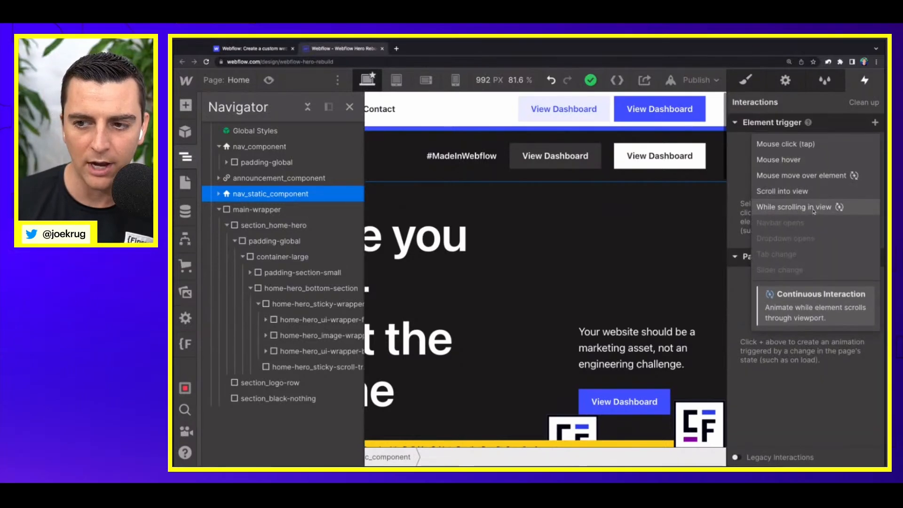
key(Up)
click(795, 191)
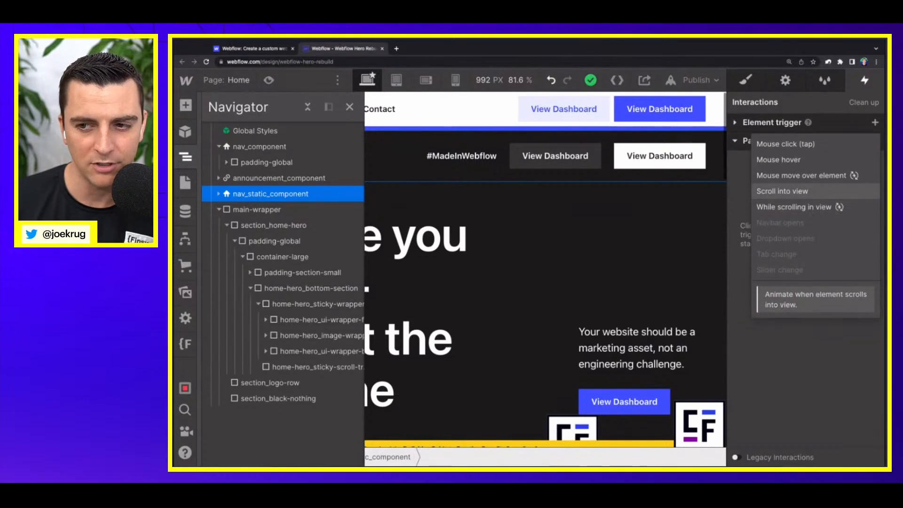
click(790, 191)
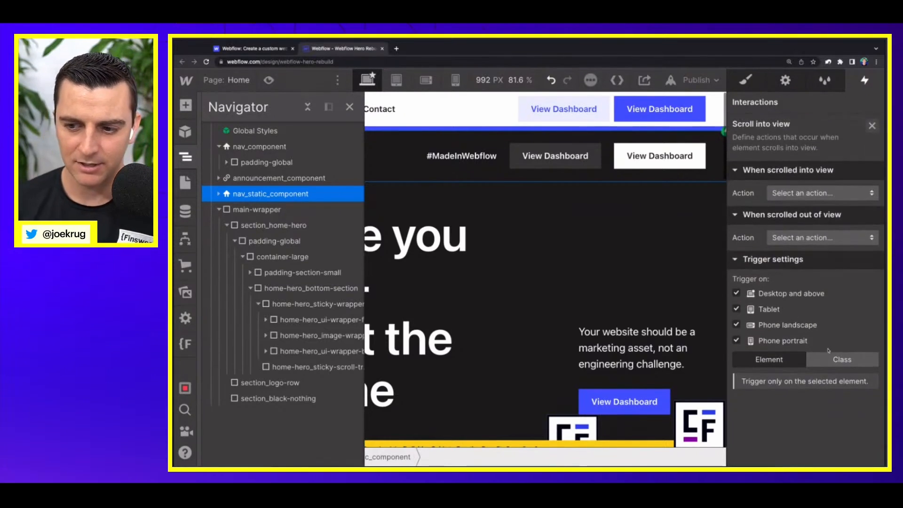
click(832, 359)
Step: Have the scrolled-into-view action start a new timed animation named "Universal nav - Hide navigation"
click(776, 192)
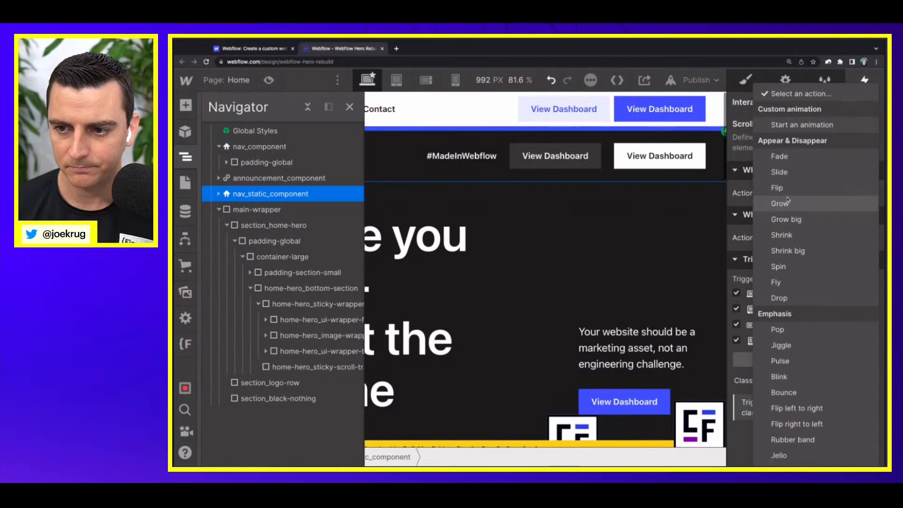
click(792, 125)
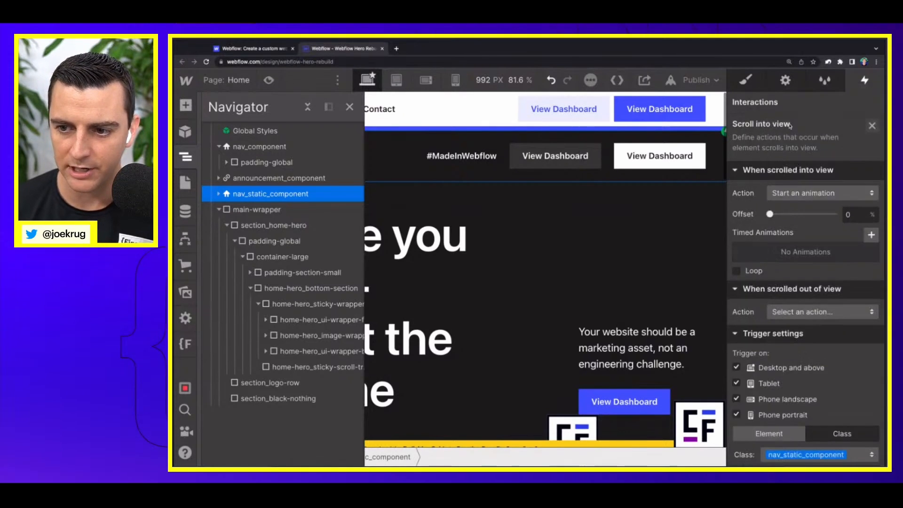
click(875, 238)
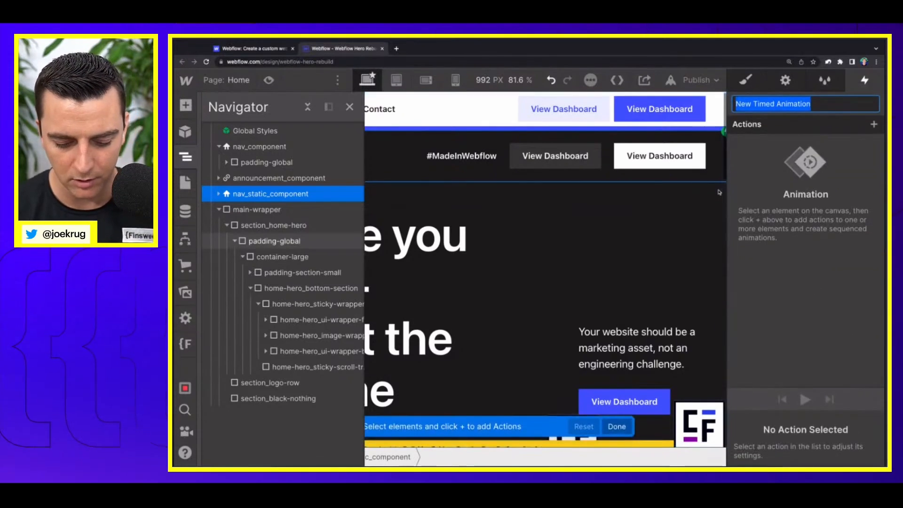
text(Universal)
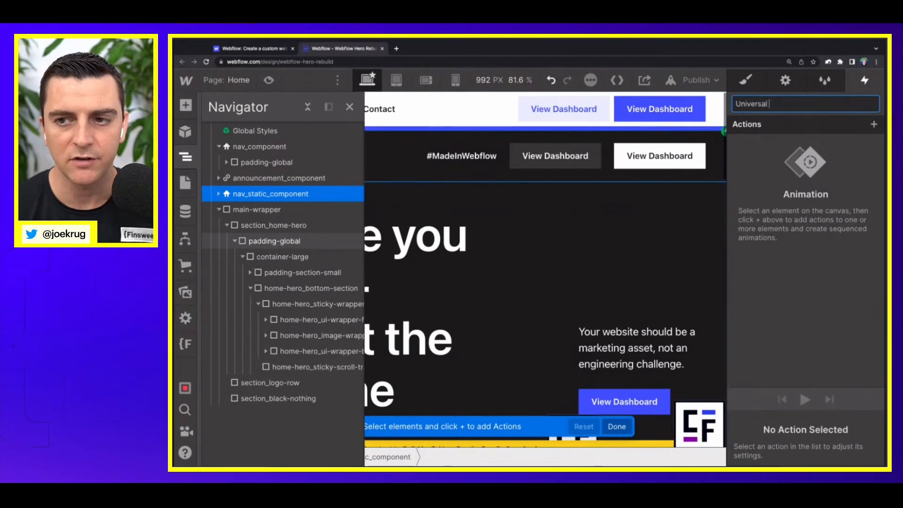
text( nav - Hide)
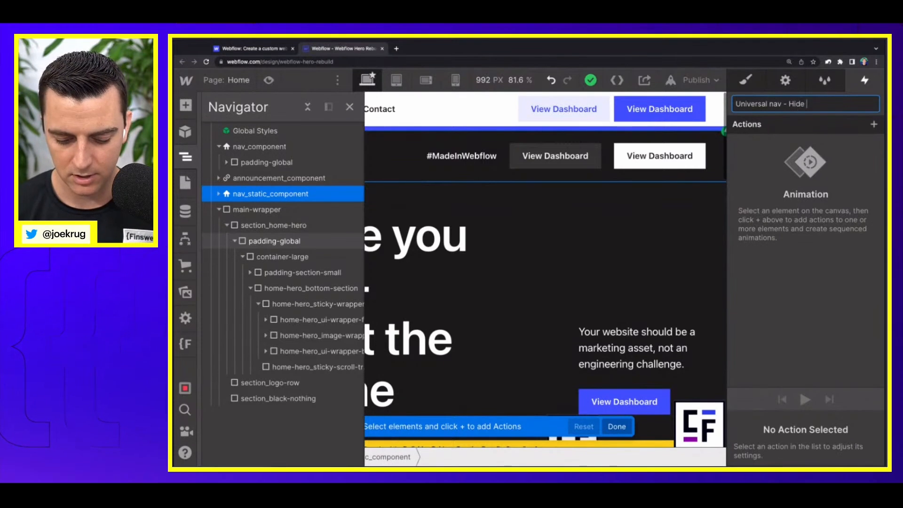
text(navigation)
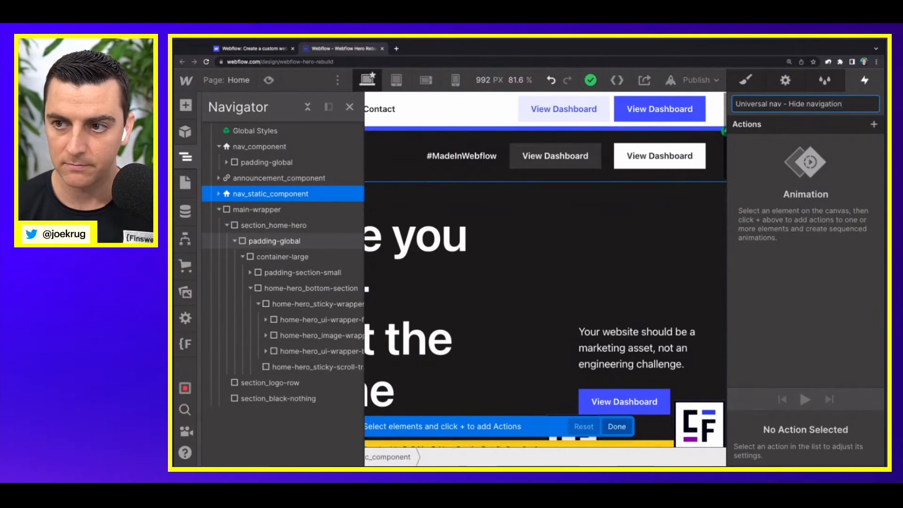
key(Return)
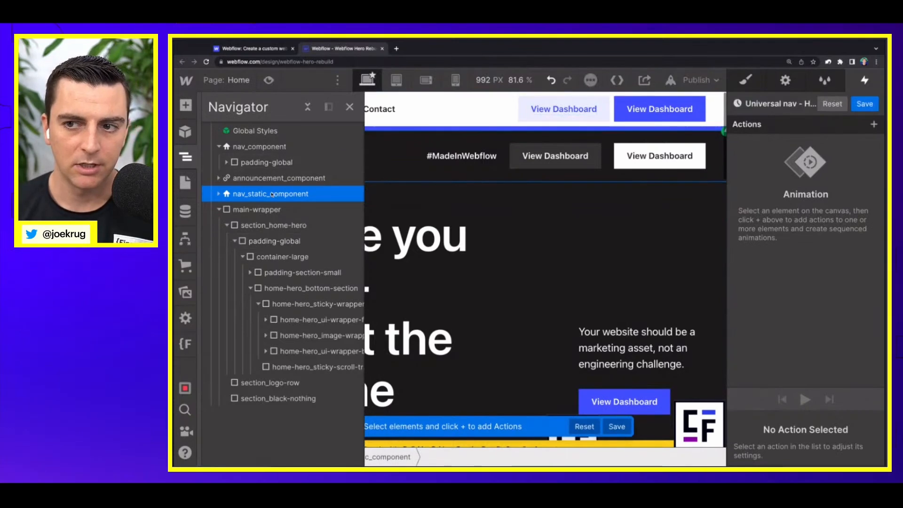
Step: Add a Move action on nav_component, set as initial state, with a Y offset of -100%
scroll(250, 192, right, 1)
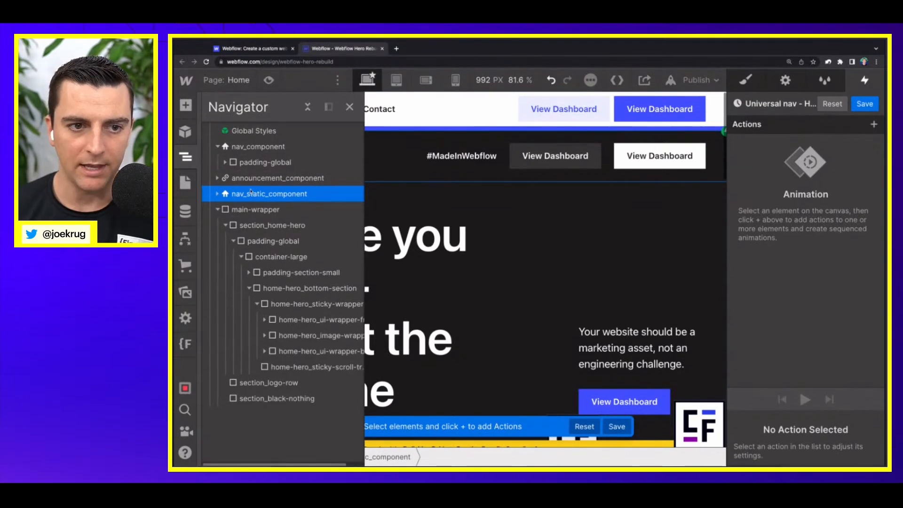
click(264, 149)
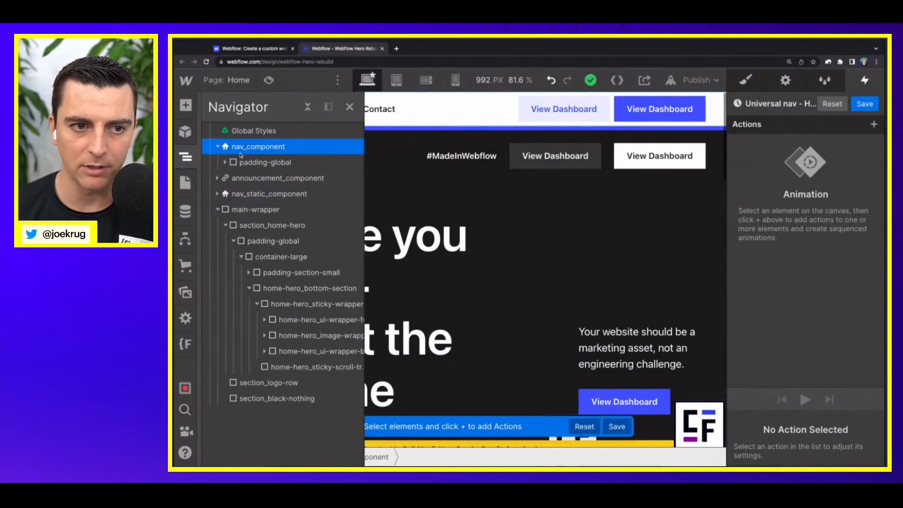
click(874, 124)
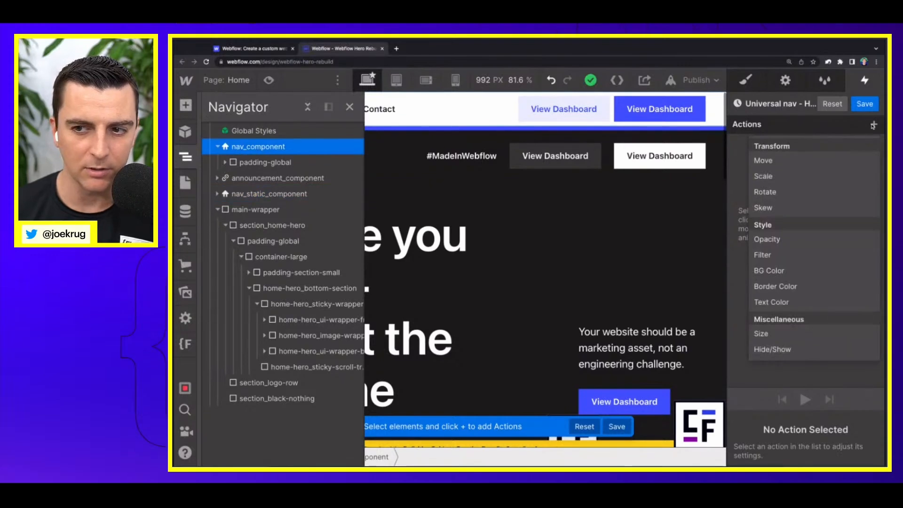
click(854, 164)
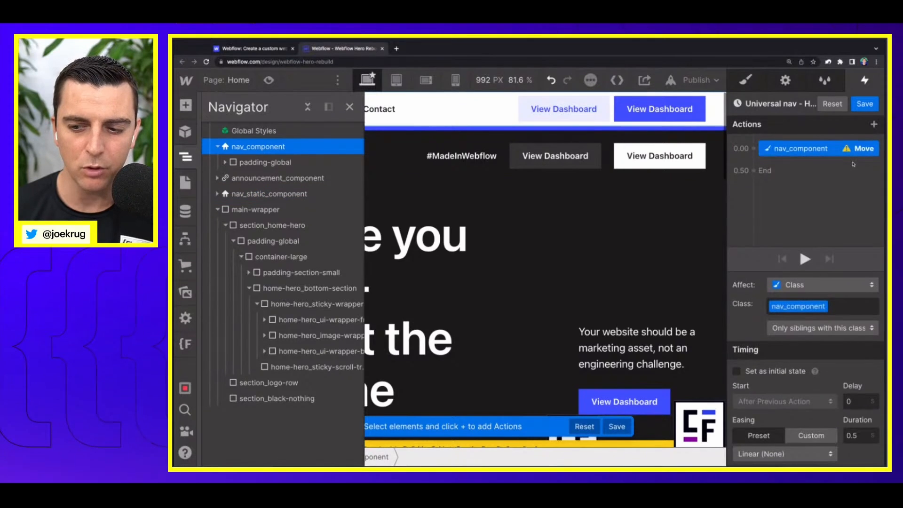
click(770, 372)
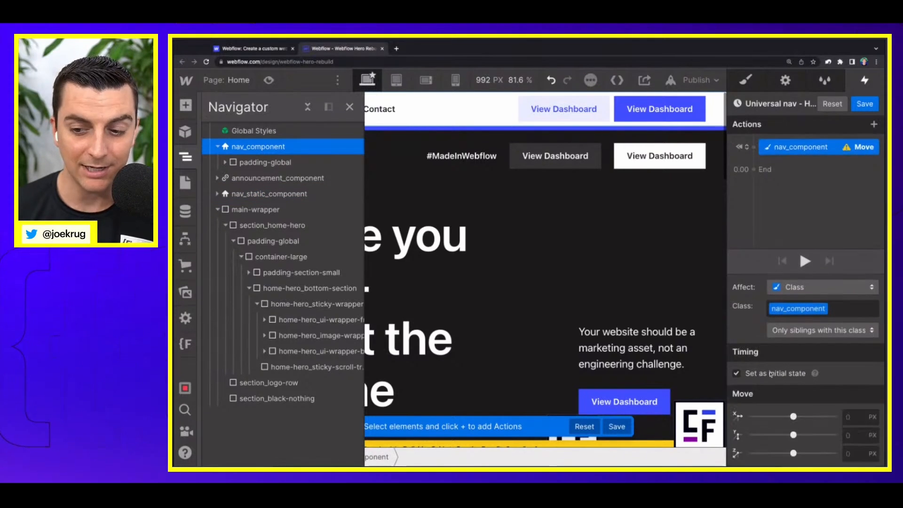
click(861, 439)
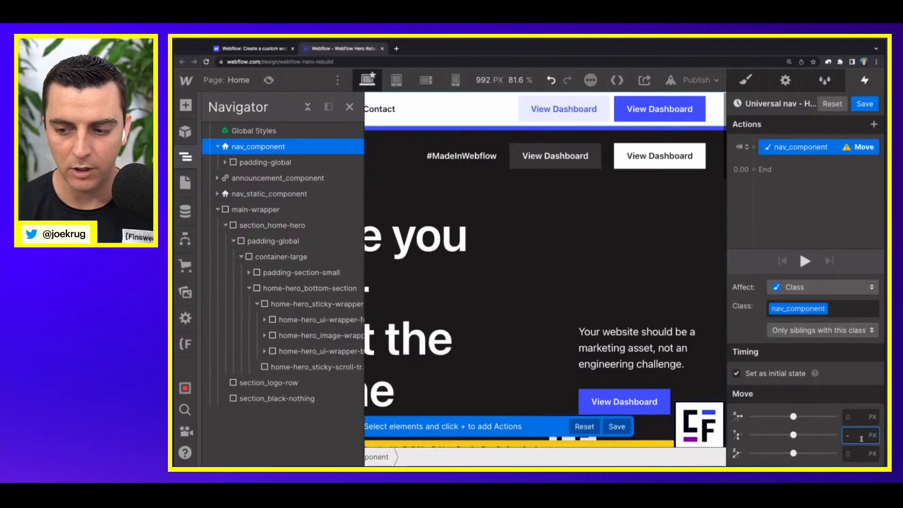
text(-100%)
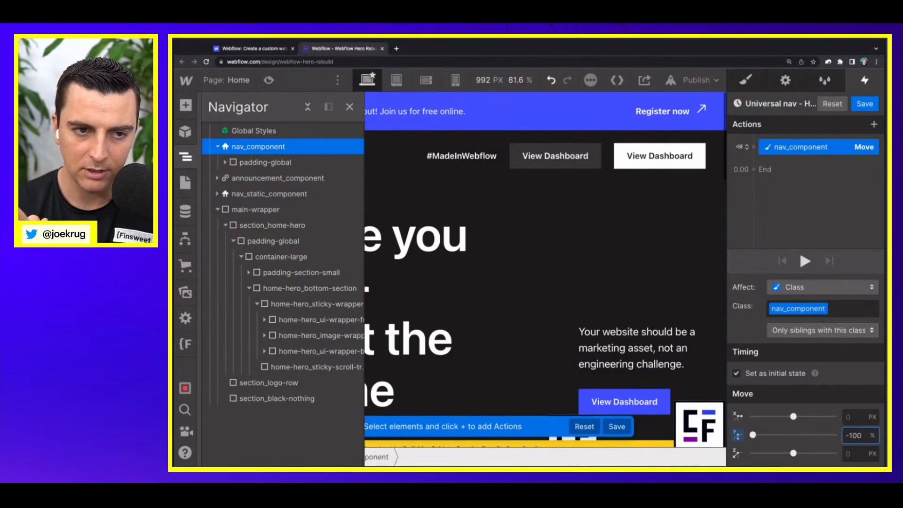
Step: Try a Y offset of -80% for nav_component's initial-state move and restore it to -100%
double_click(865, 436)
text(-80)
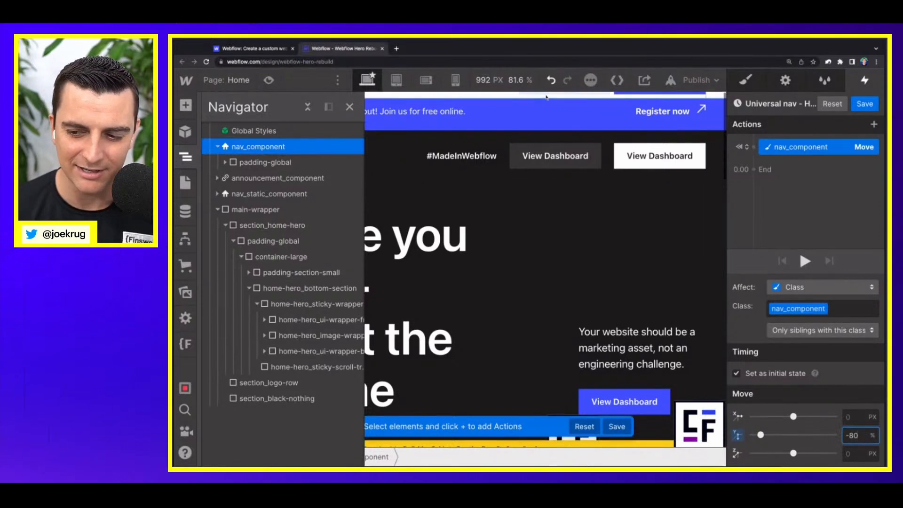
key(Return)
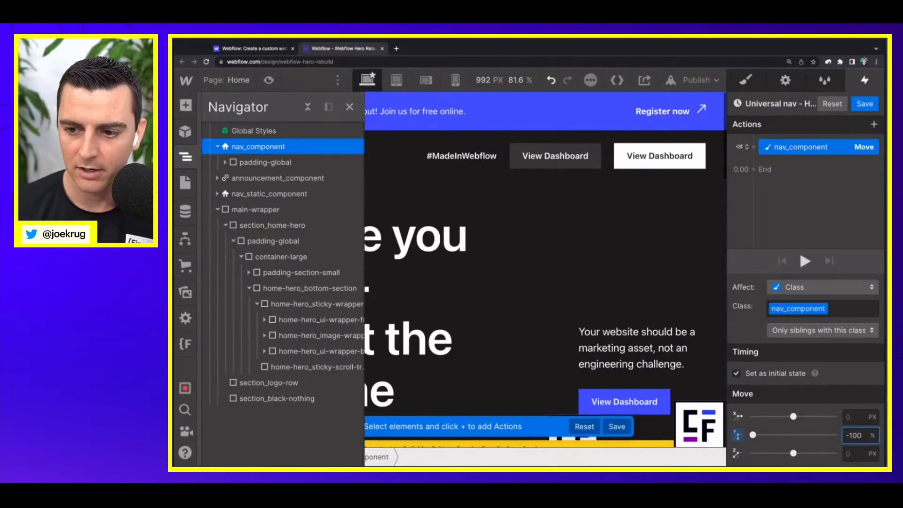
Step: Apply the initial-state move to all elements with the nav_component class and save the animation
click(786, 332)
click(783, 283)
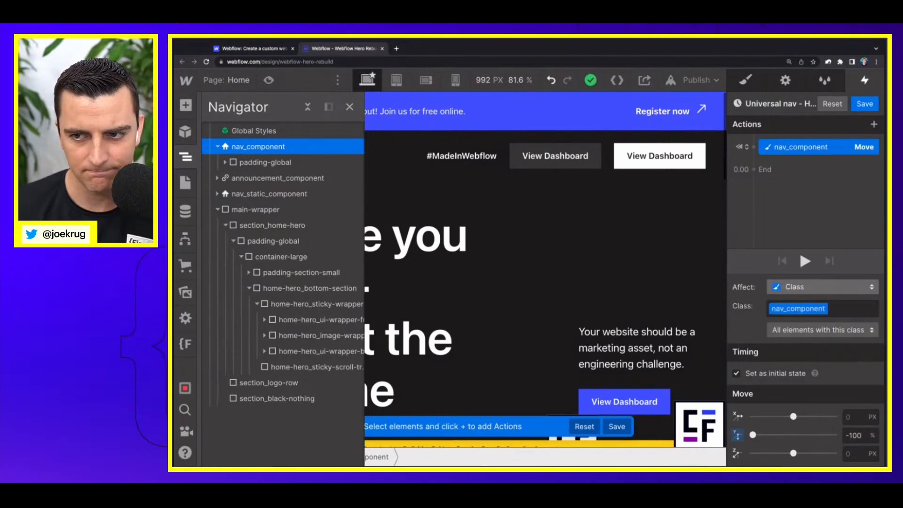
click(754, 170)
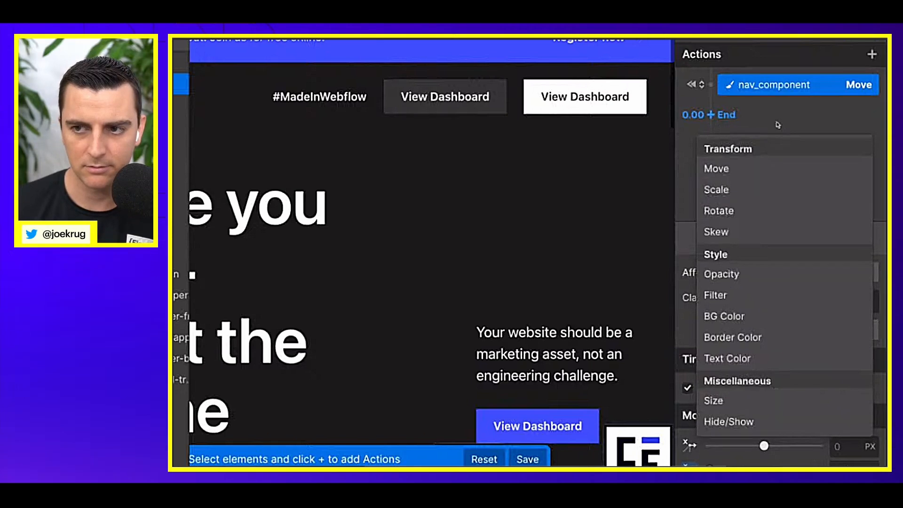
click(868, 41)
click(868, 41)
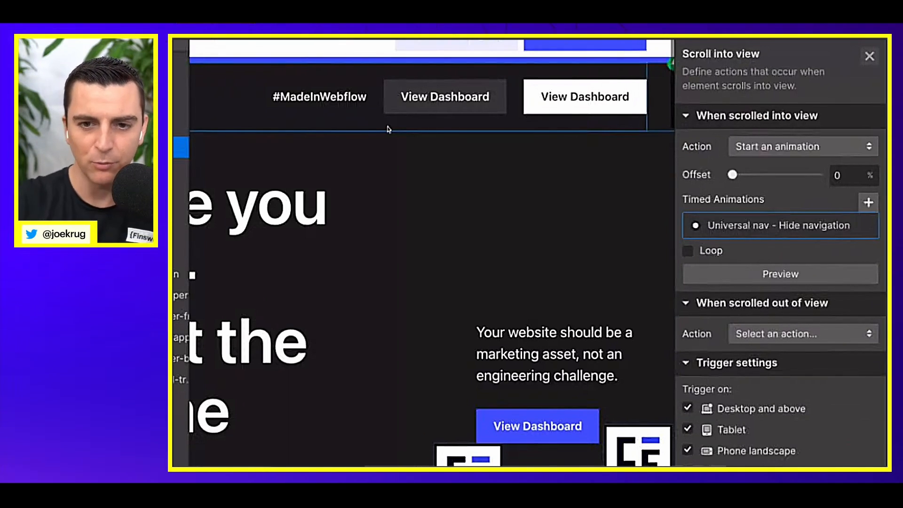
Step: Reopen the Universal nav - Hide navigation animation and add a second nav_component Move action with a Y offset of -100%
click(776, 225)
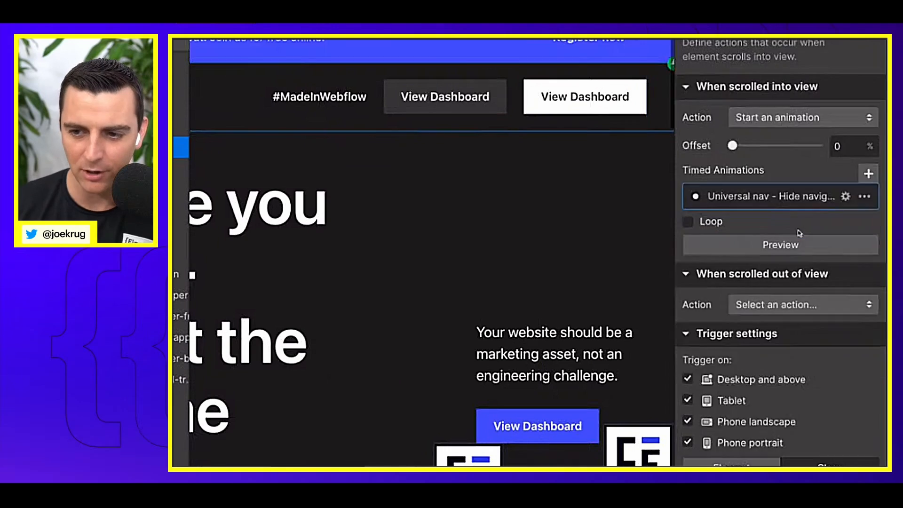
click(710, 119)
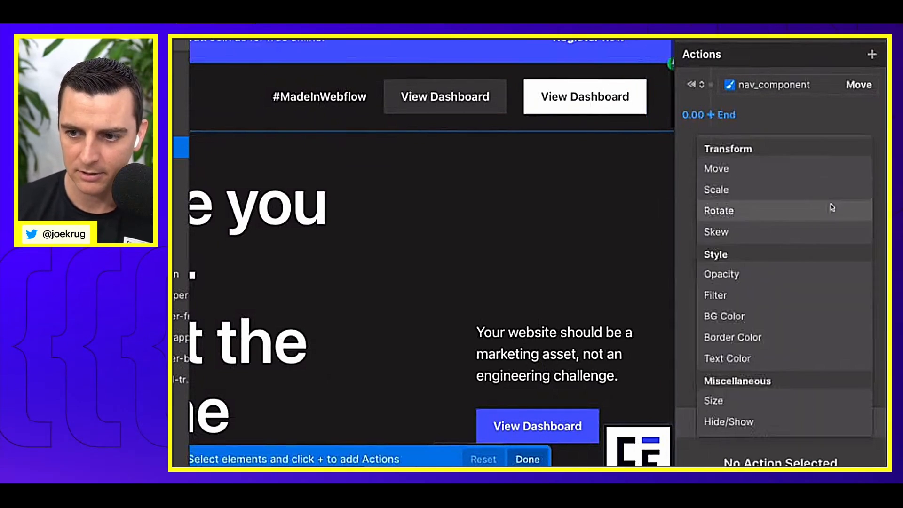
click(734, 88)
click(736, 89)
click(709, 119)
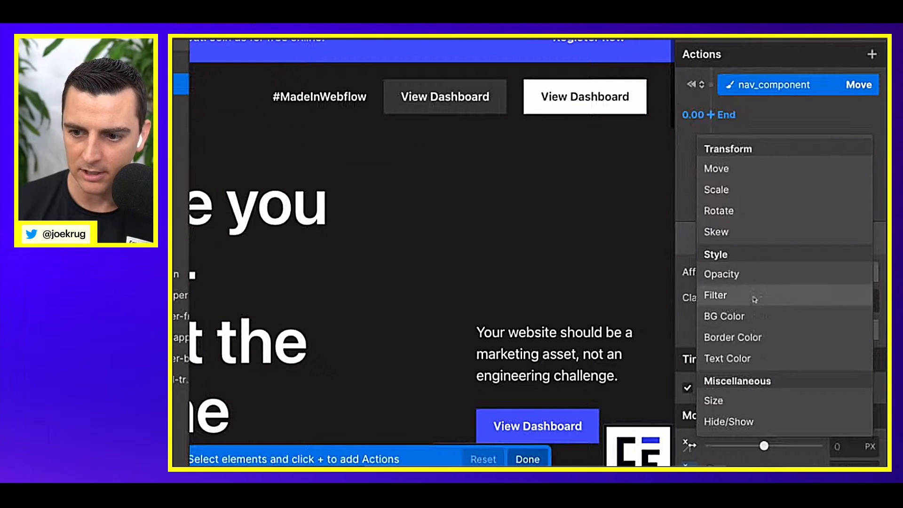
click(740, 169)
scroll(799, 376, down, 3)
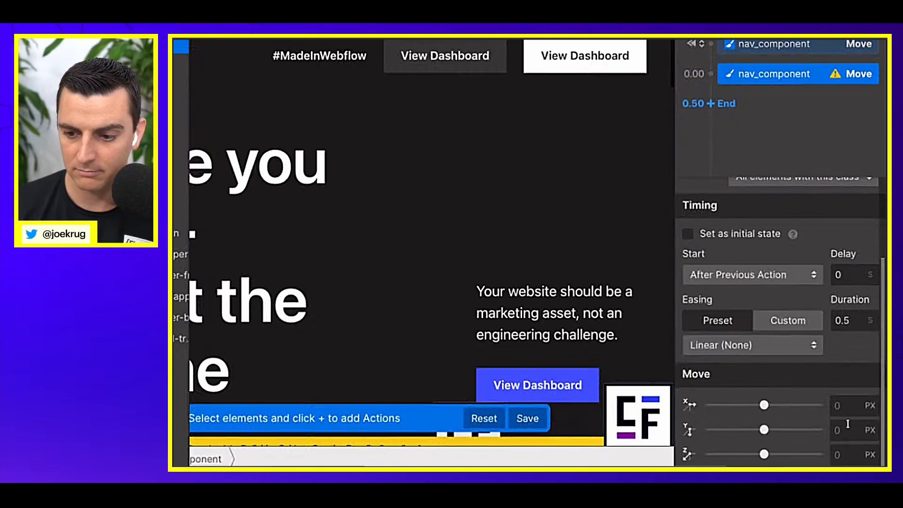
click(849, 431)
text(-100%)
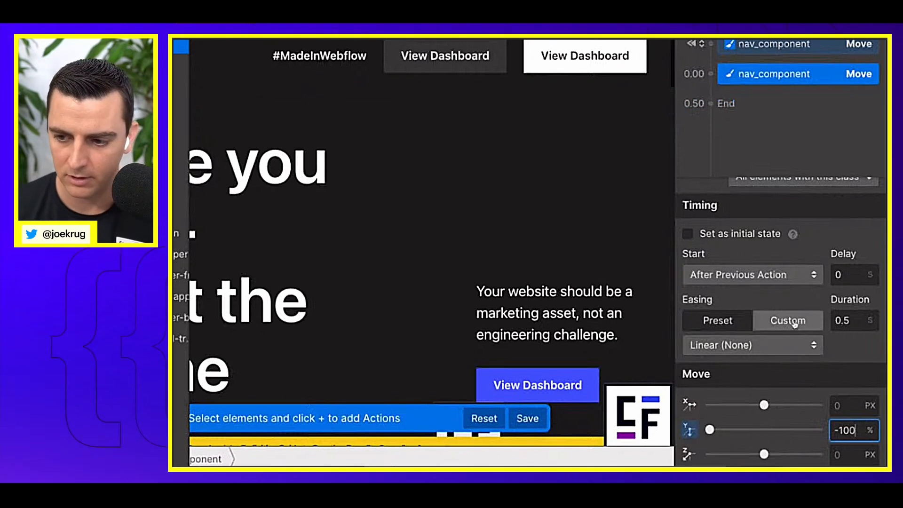
Step: Set the second move's duration to 0.2 s and its easing to In Quint, and save the animation
click(855, 323)
text(0)
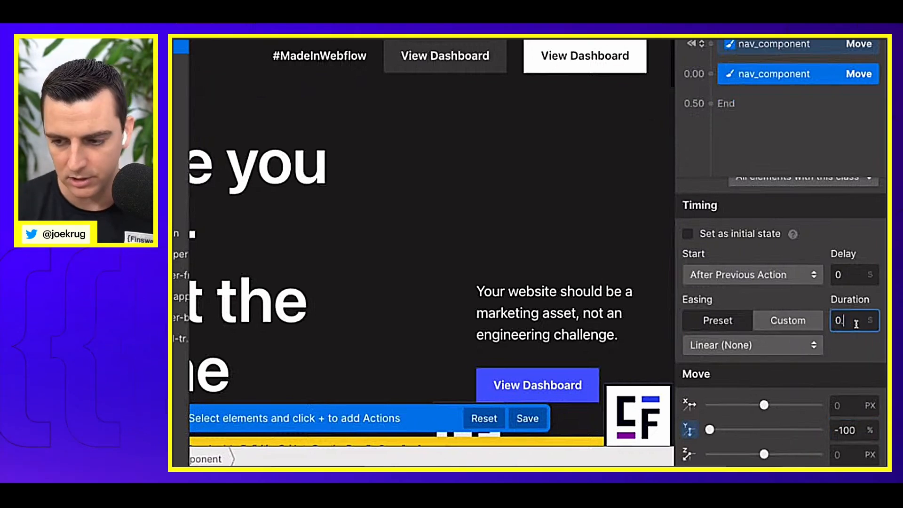
text(.2)
click(767, 345)
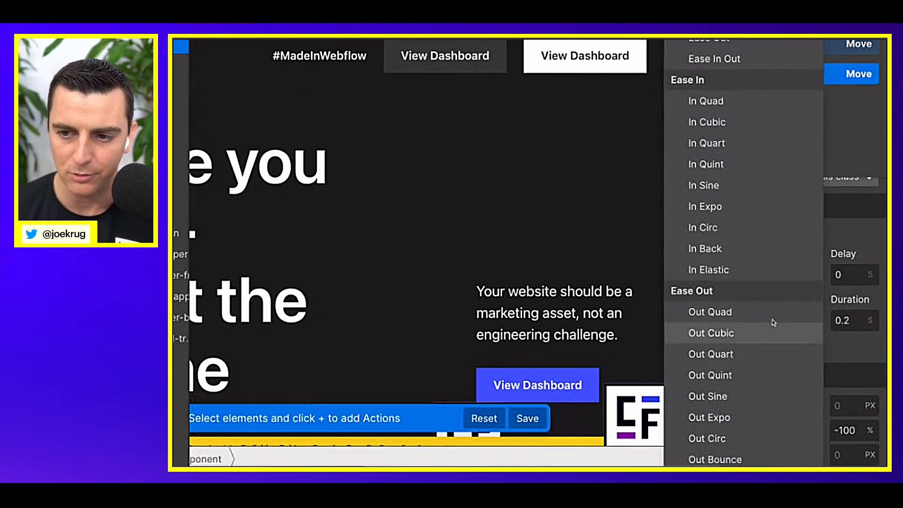
click(730, 168)
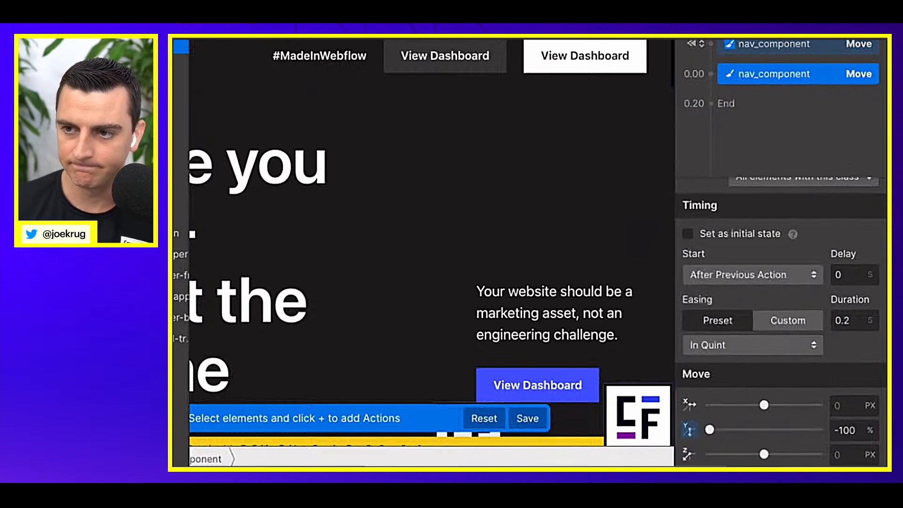
click(527, 418)
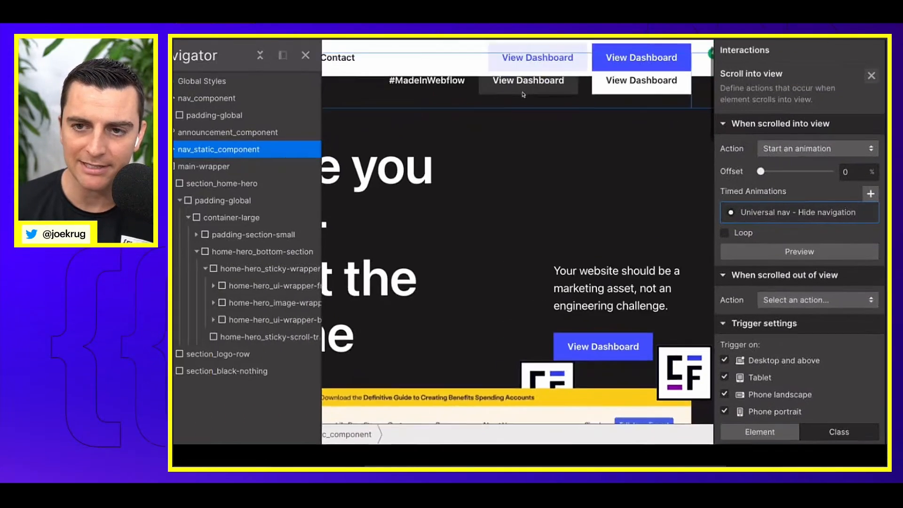
Step: Set nav_static_component's scrolled-out-of-view trigger to start a custom animation
scroll(551, 143, down, 1)
scroll(550, 143, up, 3)
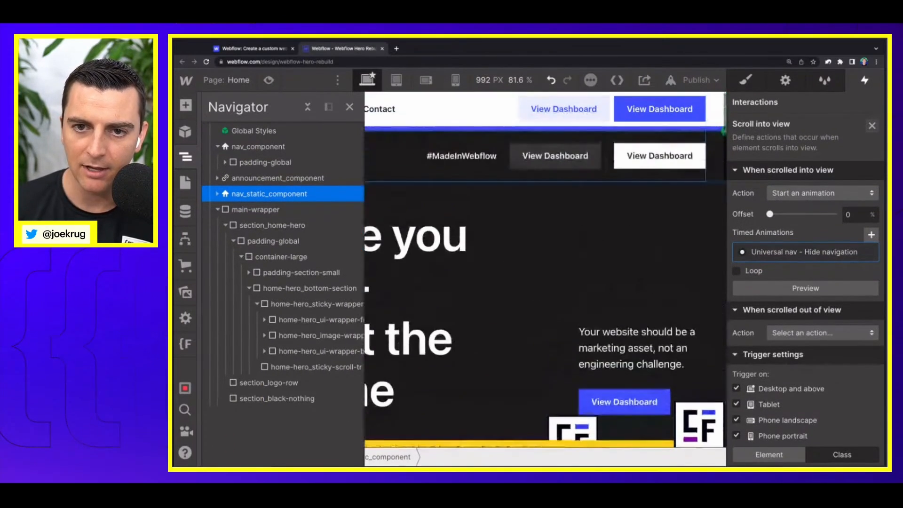
click(821, 333)
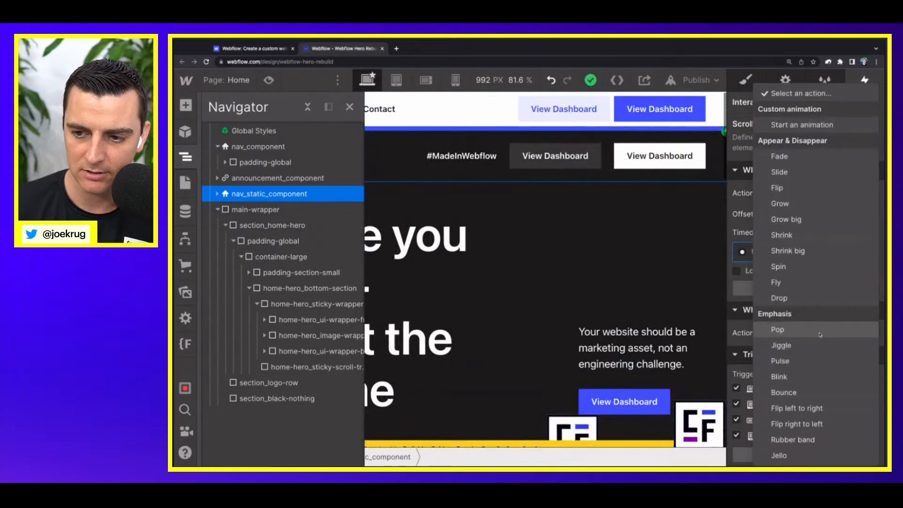
click(800, 127)
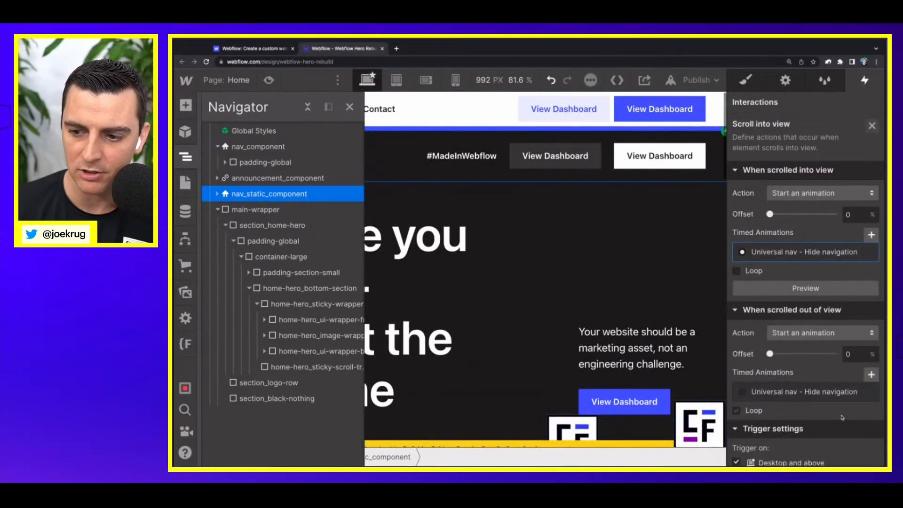
Step: Create a new timed animation named "Universal nav - Show nav" for the scrolled-out-of-view trigger
click(872, 375)
text(Un)
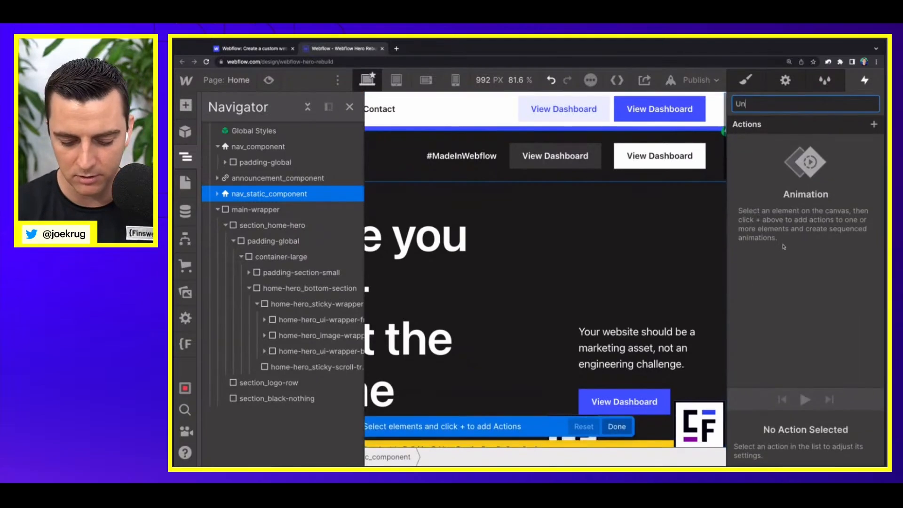
text(iversal herp)
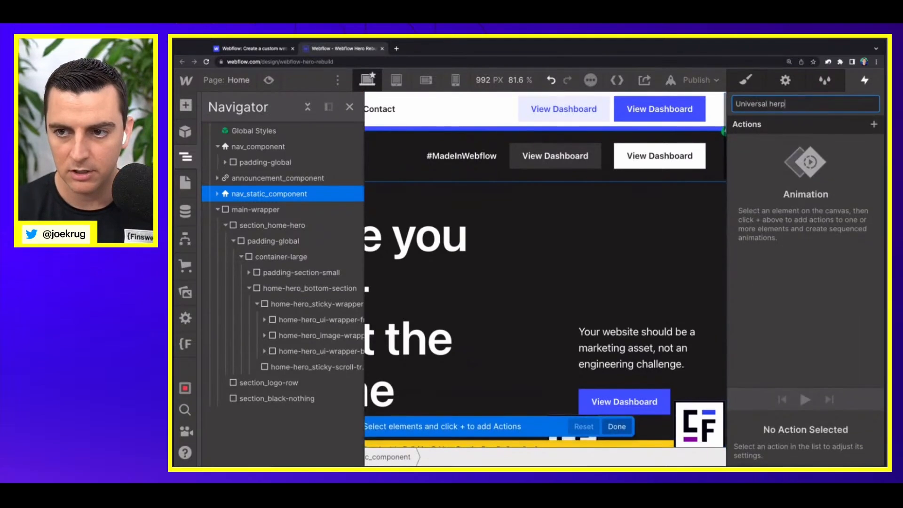
key(BackSpace)
key(BackSpace)
key(BackSpace)
key(BackSpace)
text(nav - Show nabv)
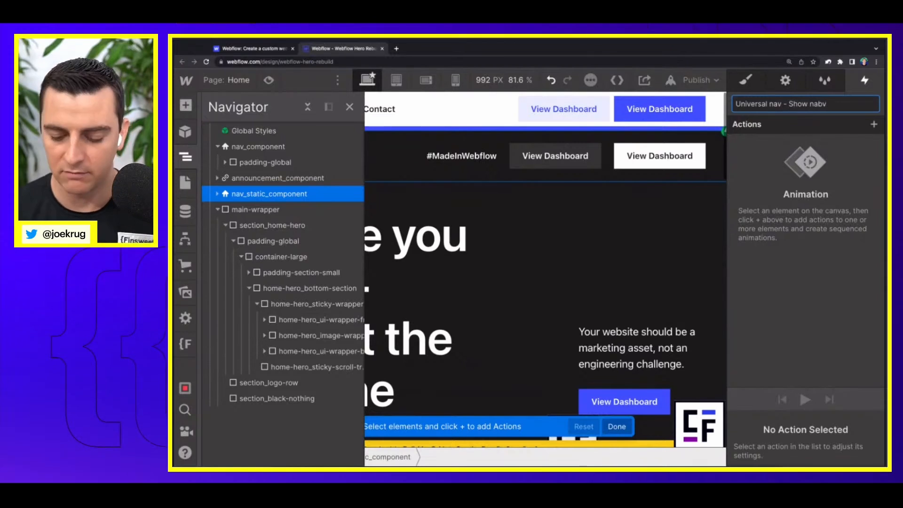
key(BackSpace)
key(BackSpace)
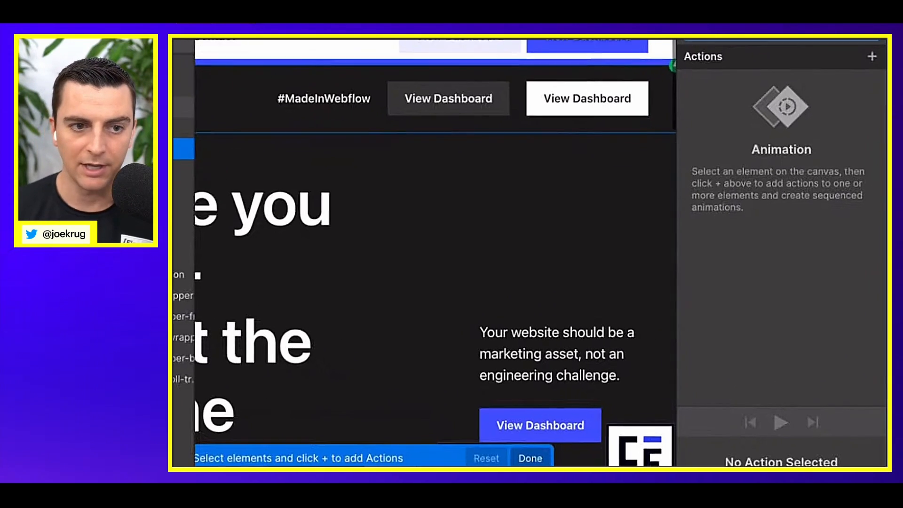
Step: Add a Move action for nav_component to the new animation with a Y offset of 0%
click(184, 86)
click(872, 57)
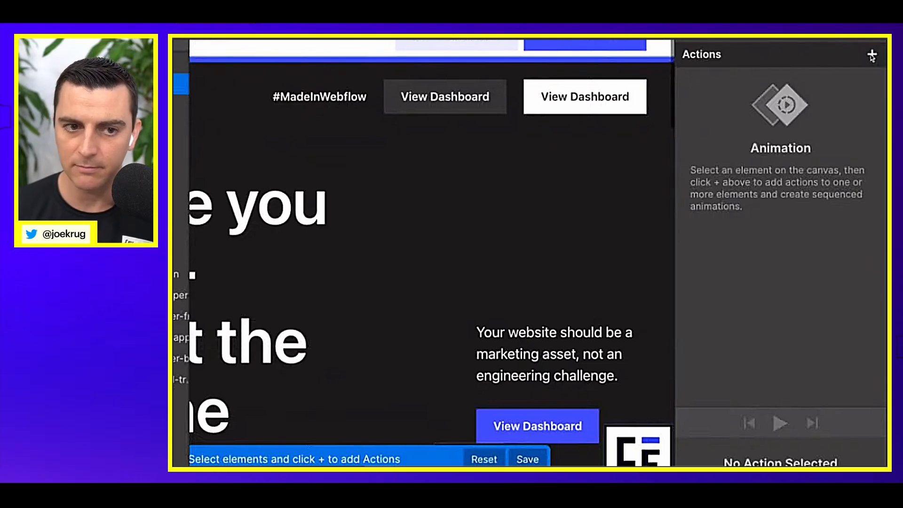
click(872, 57)
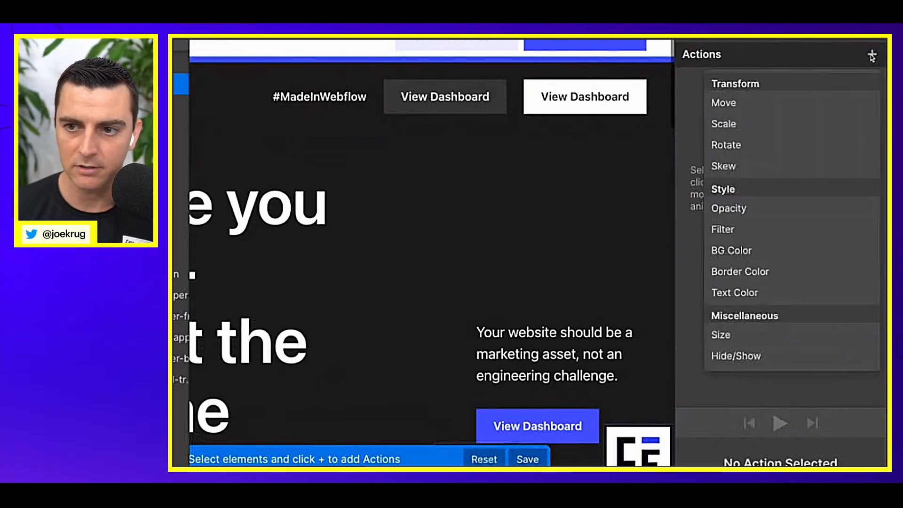
click(790, 108)
scroll(846, 423, down, 3)
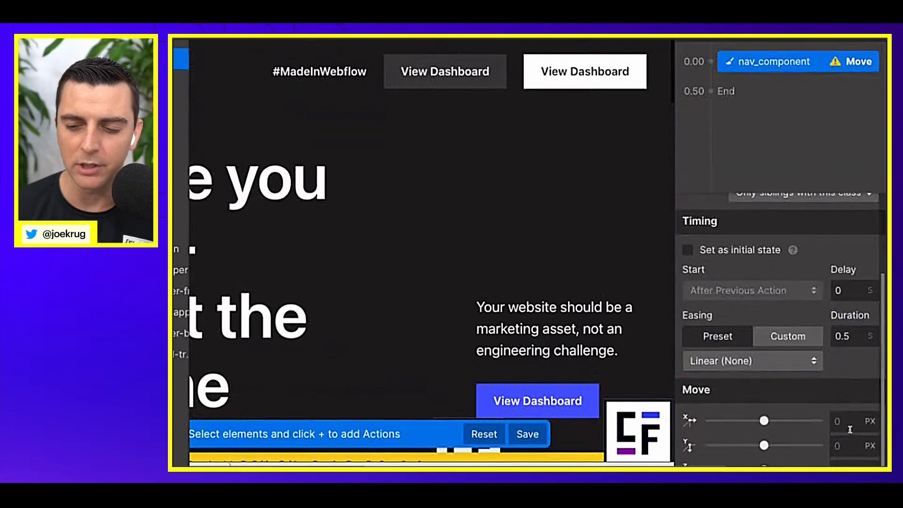
click(848, 446)
text(0%)
key(Return)
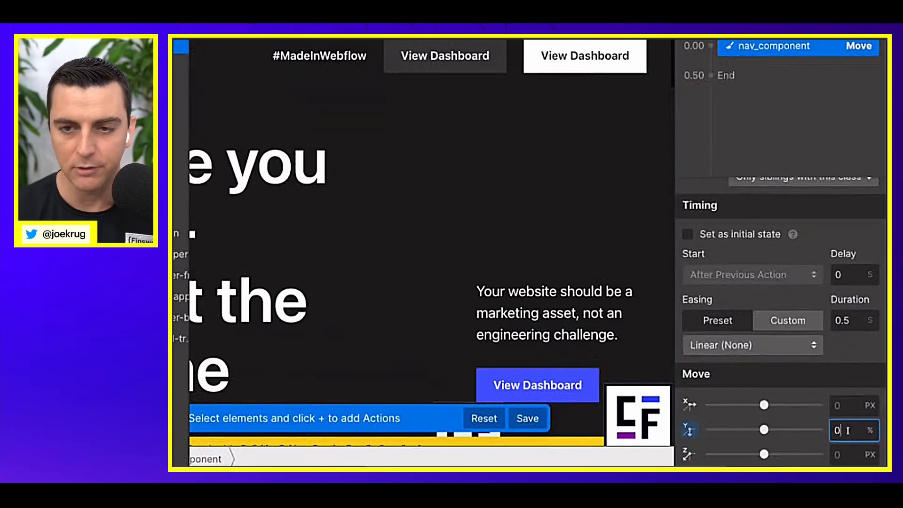
Step: Set the nav_component move's duration to 0.2 s and its easing to Out Quint, and save the animation
click(850, 325)
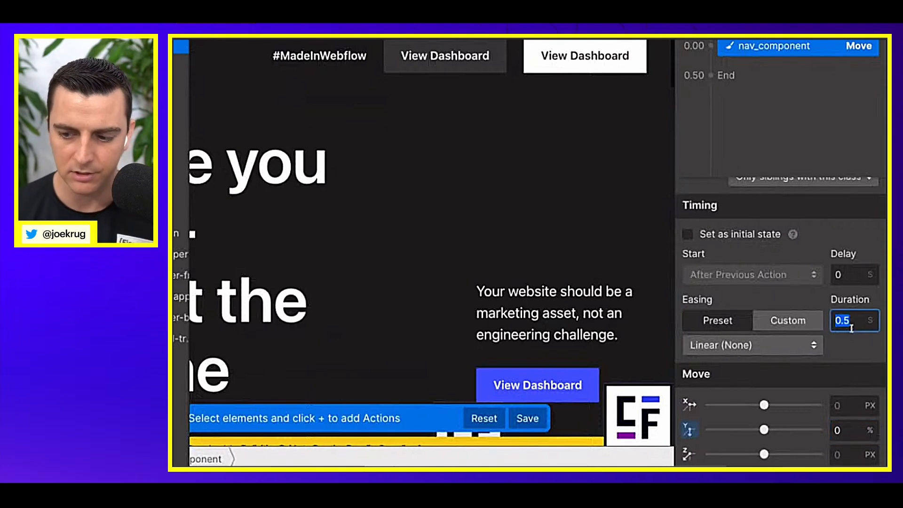
text(0.2)
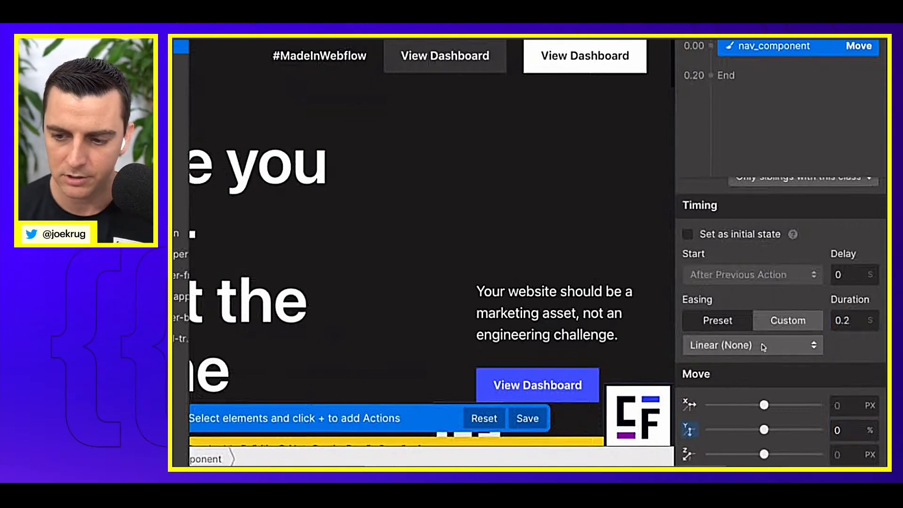
click(762, 345)
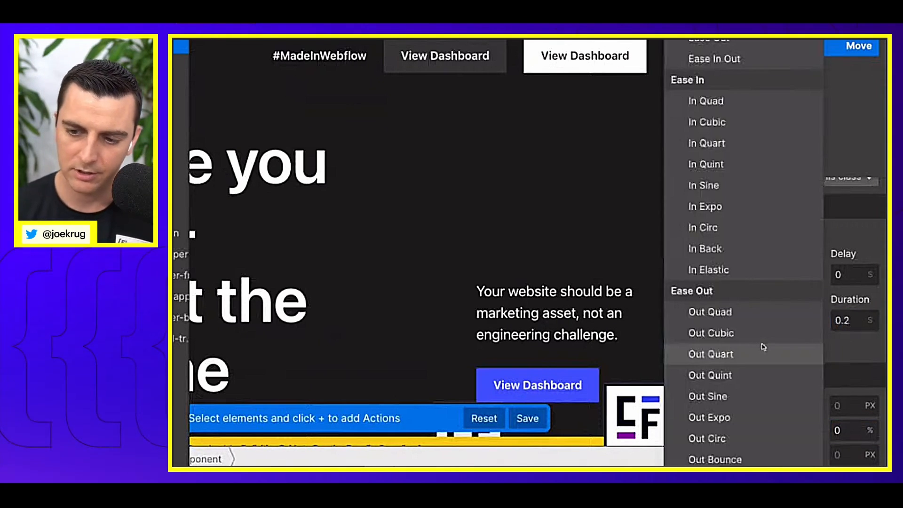
click(749, 377)
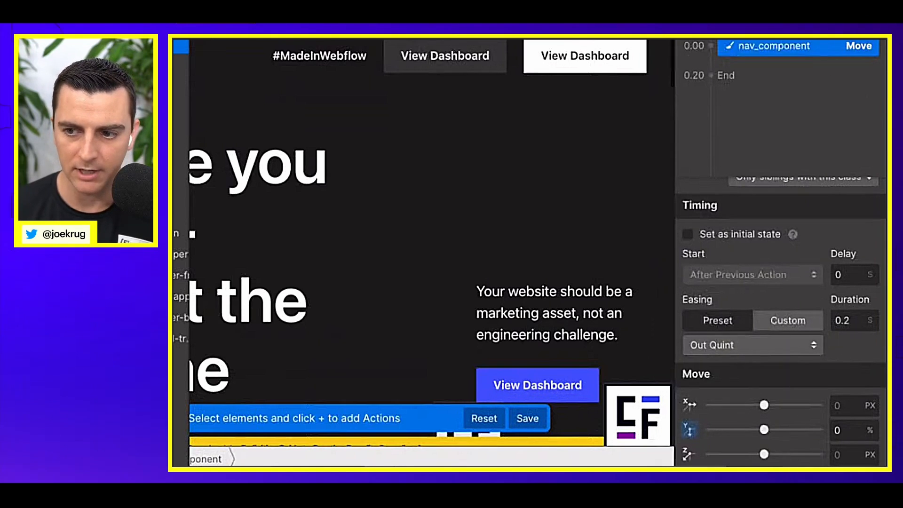
click(868, 41)
Step: Preview the Hide navigation animation and the Show nav animation from the trigger's settings
scroll(744, 330, down, 3)
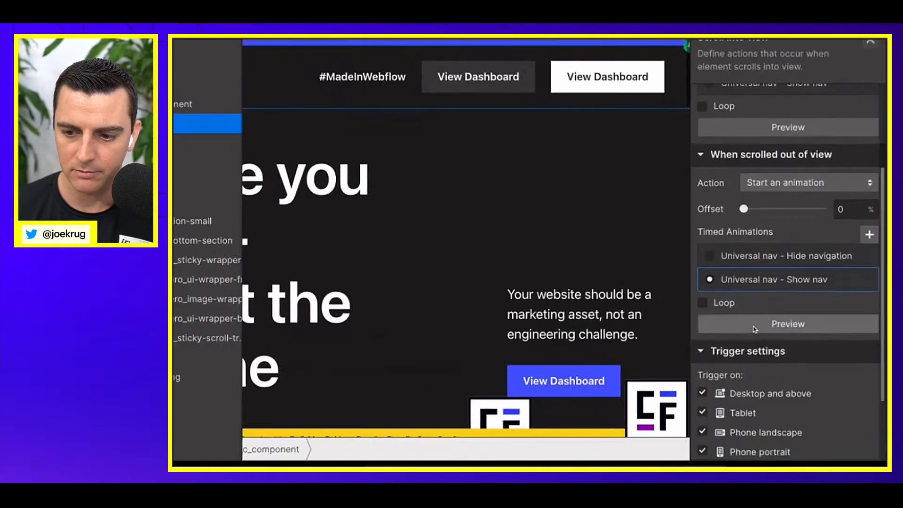
scroll(744, 330, up, 3)
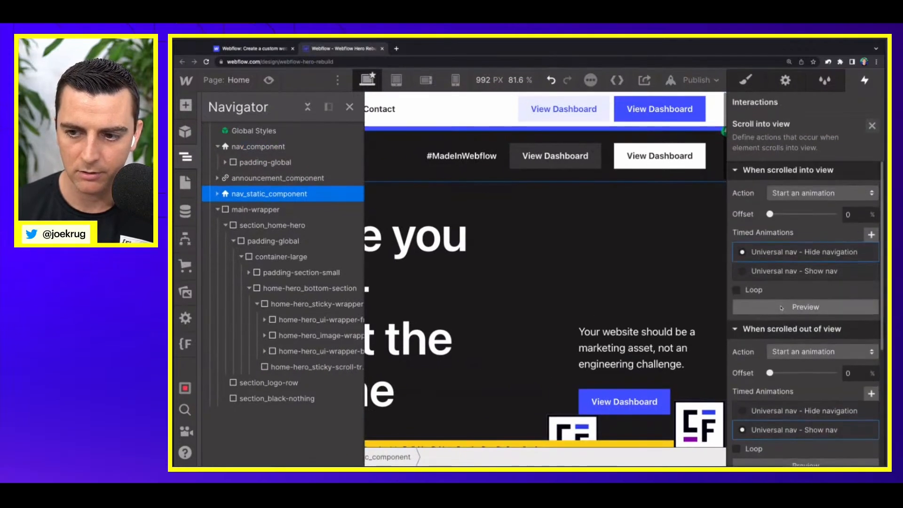
click(782, 308)
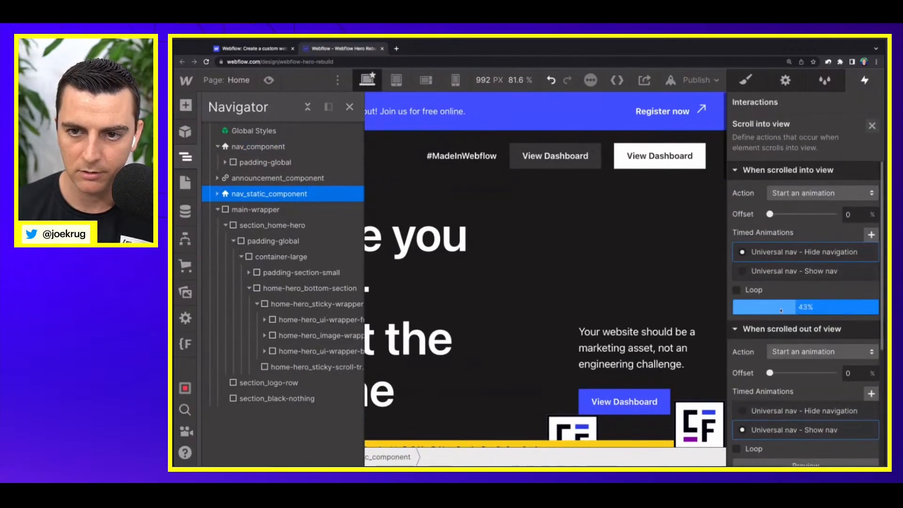
scroll(777, 438, down, 1)
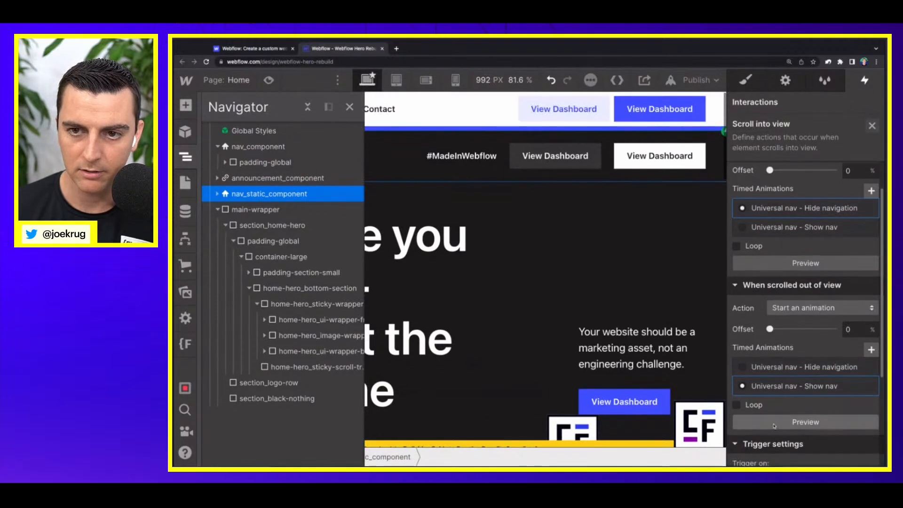
click(775, 423)
Step: Close the Navigator and preview the page, checking how the fixed nav responds when the static nav scrolls out of and into view
click(349, 107)
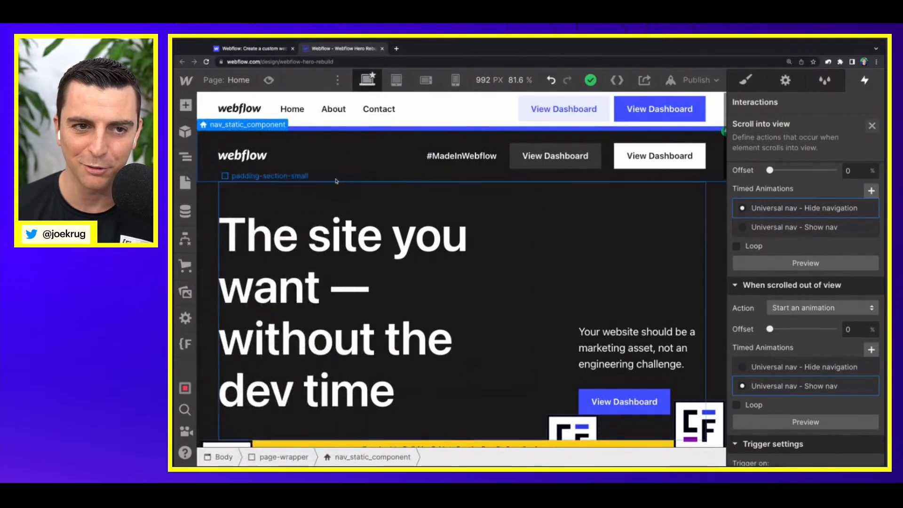
click(269, 80)
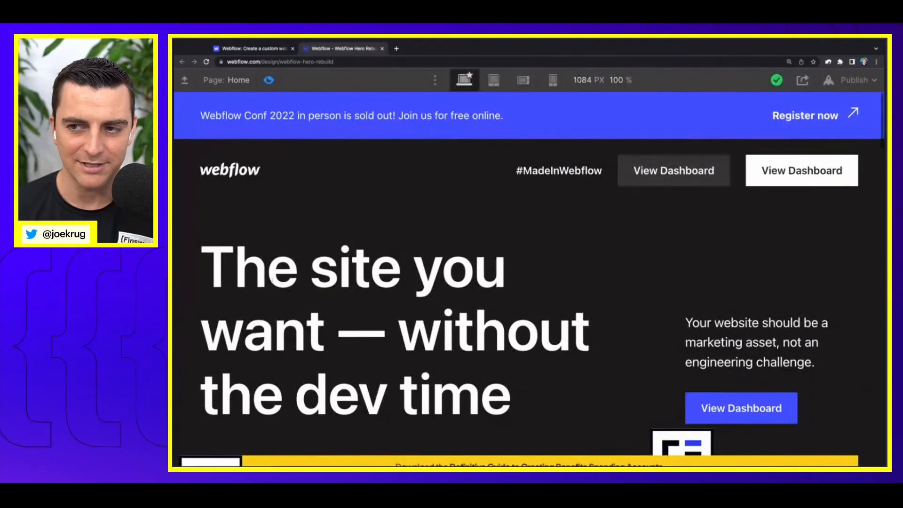
scroll(531, 282, down, 3)
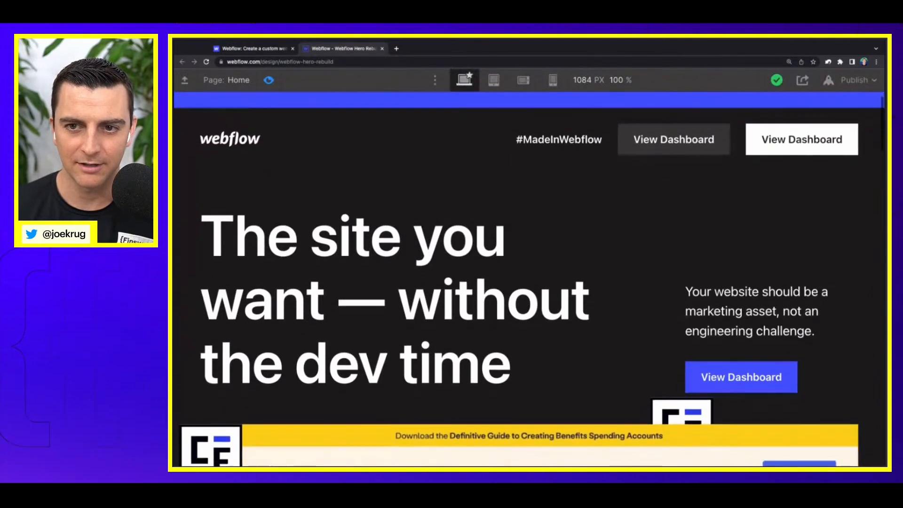
scroll(531, 282, up, 2)
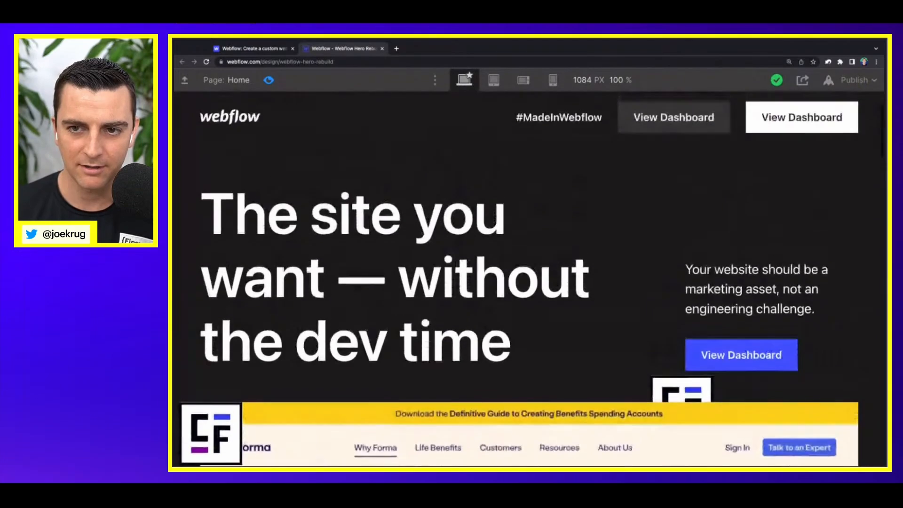
scroll(532, 283, down, 1)
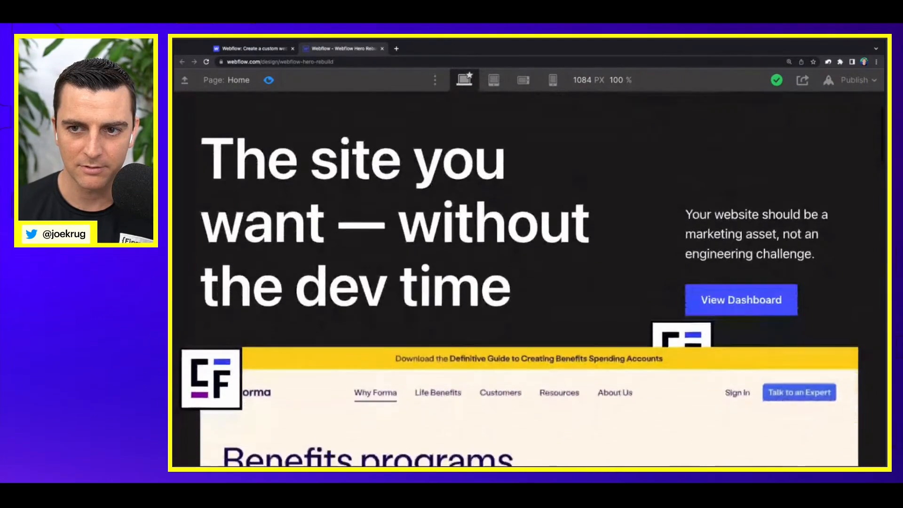
scroll(531, 282, up, 1)
scroll(532, 282, up, 1)
scroll(531, 282, down, 5)
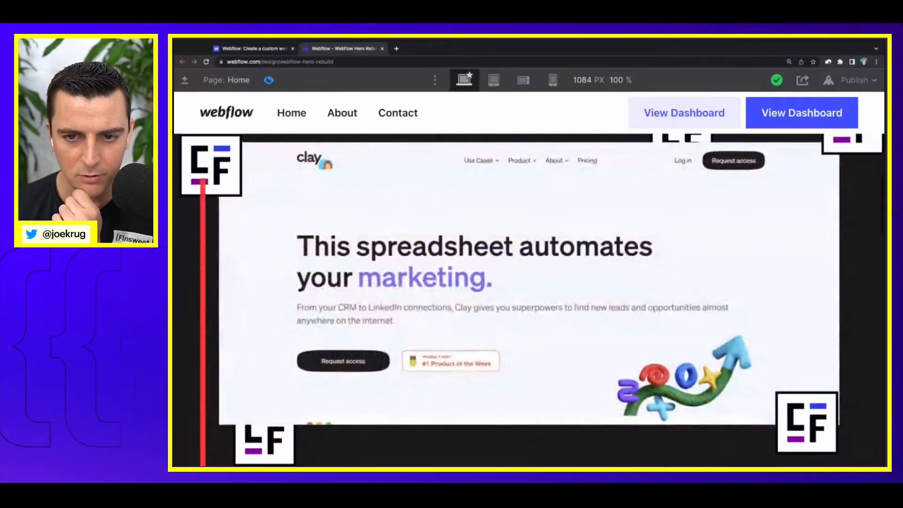
scroll(494, 230, up, 7)
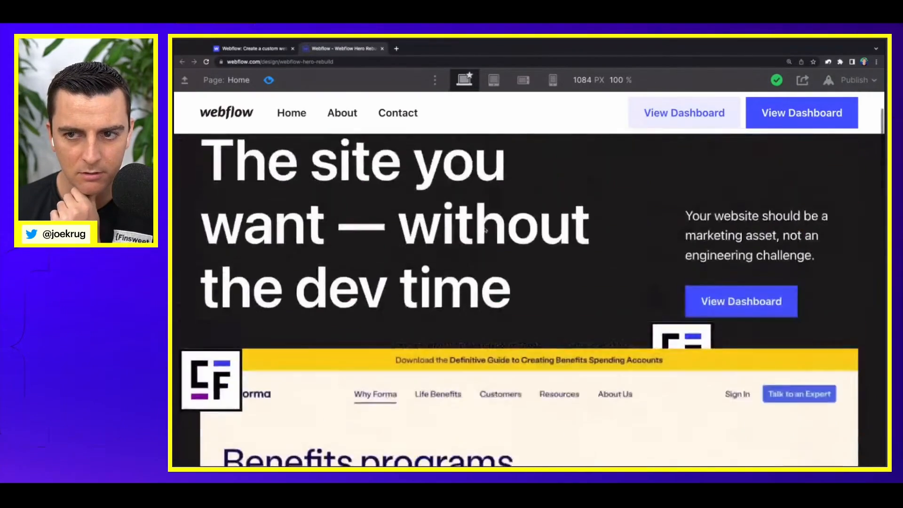
scroll(485, 229, down, 5)
scroll(485, 229, up, 5)
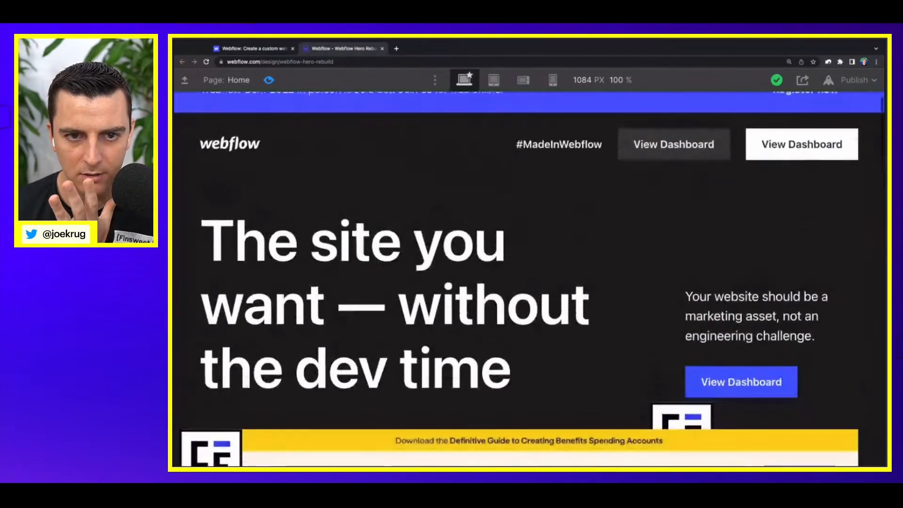
scroll(277, 133, up, 1)
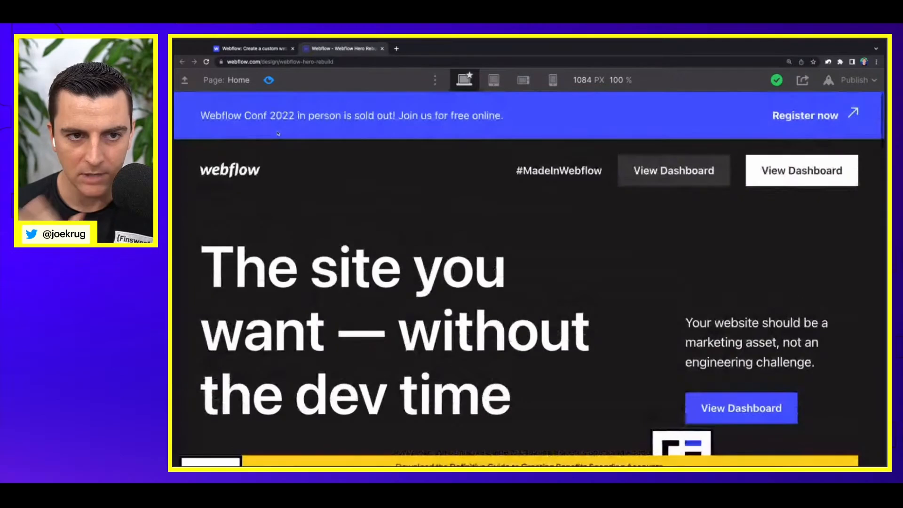
click(269, 80)
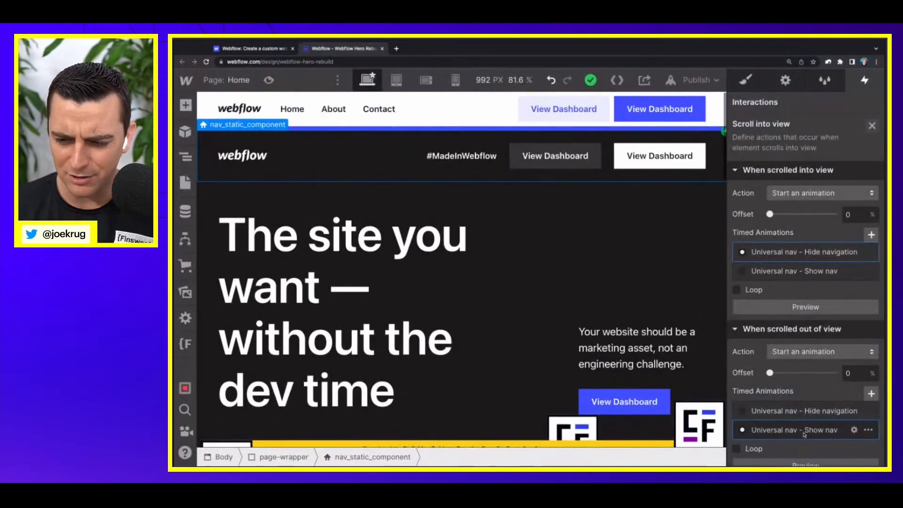
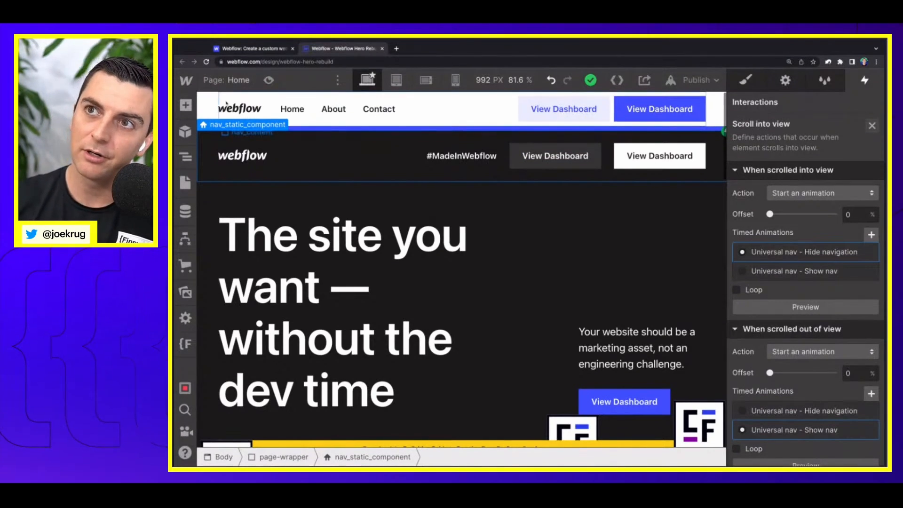
Step: Close the static nav's scroll trigger settings and select the fixed nav_component for styling its effects
click(871, 126)
click(755, 80)
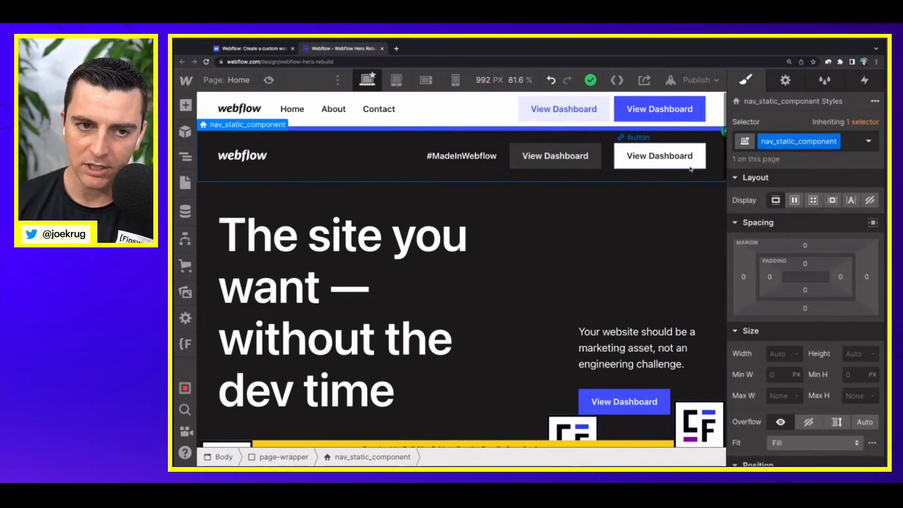
click(522, 131)
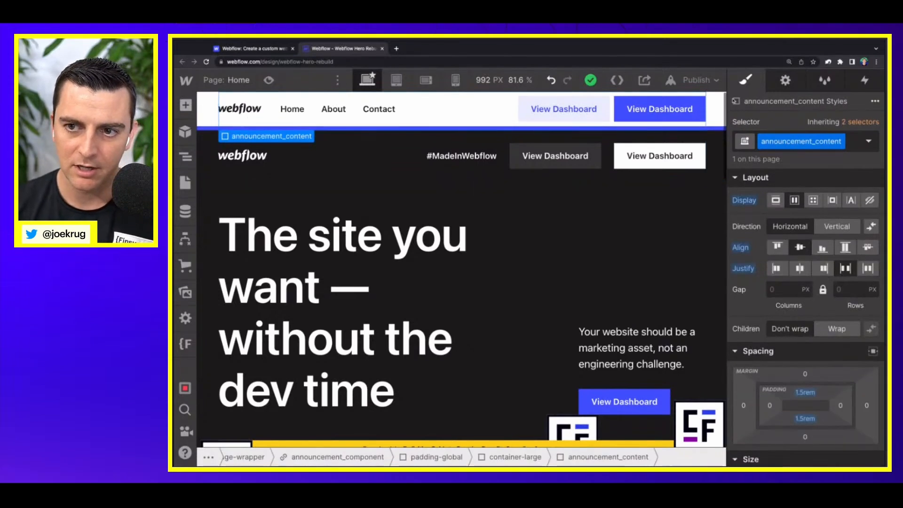
click(716, 108)
key(Up)
scroll(792, 316, down, 13)
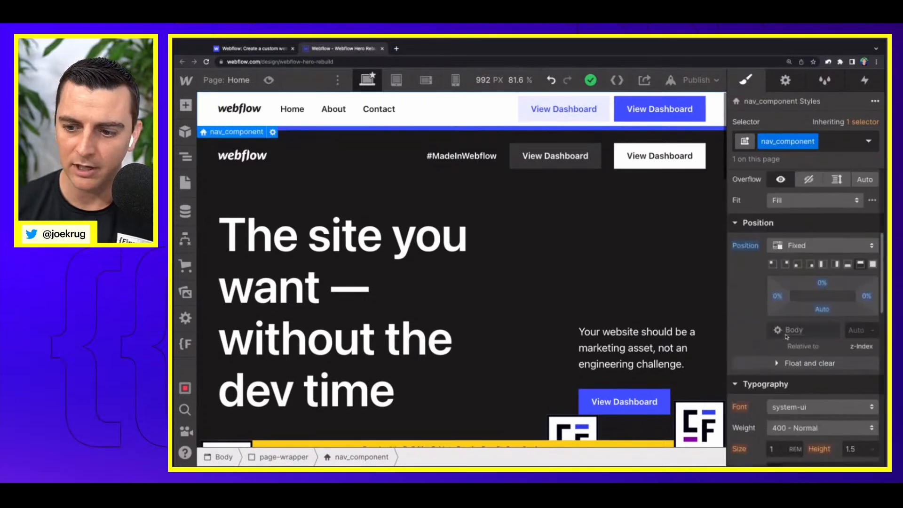
scroll(799, 348, down, 5)
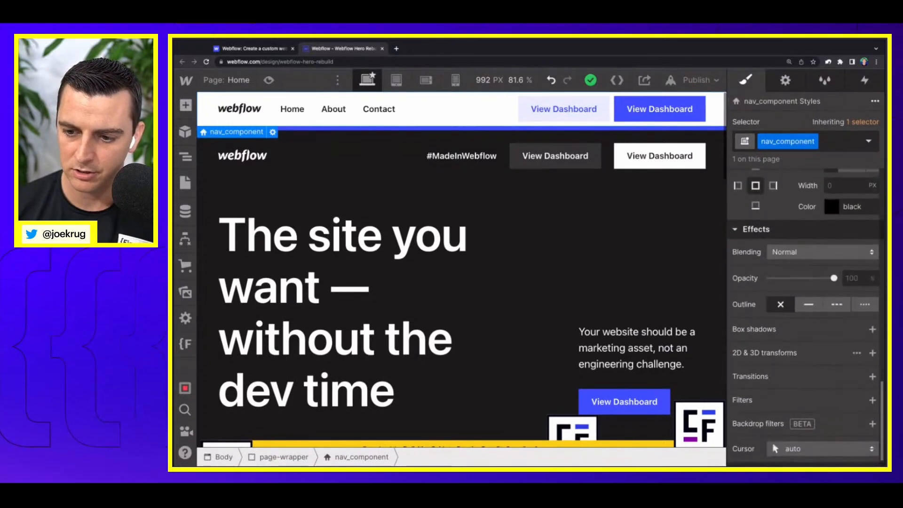
click(873, 375)
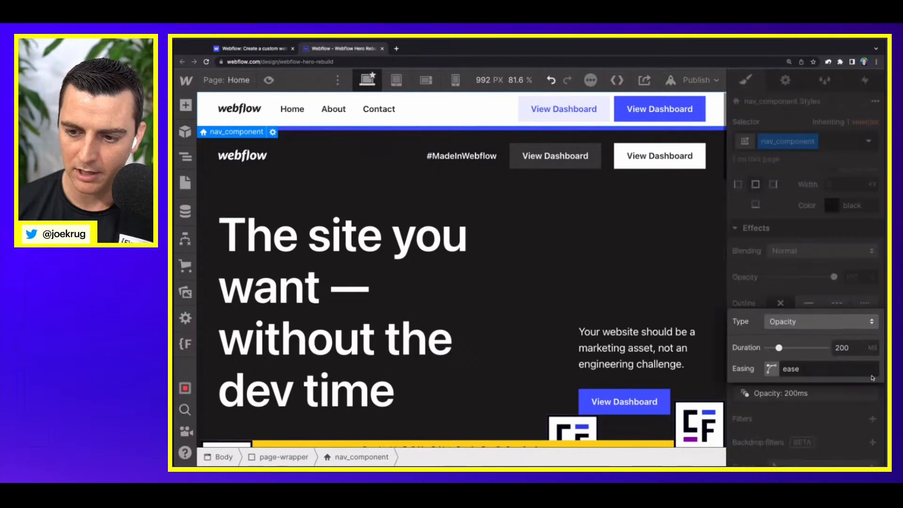
click(871, 395)
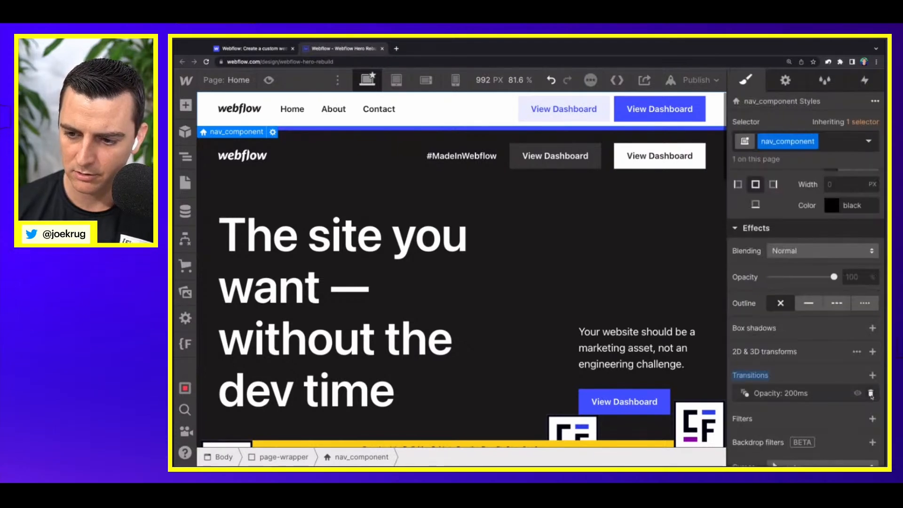
click(872, 395)
Step: Try a Move transform on nav_component with a Y offset of -100%
click(873, 350)
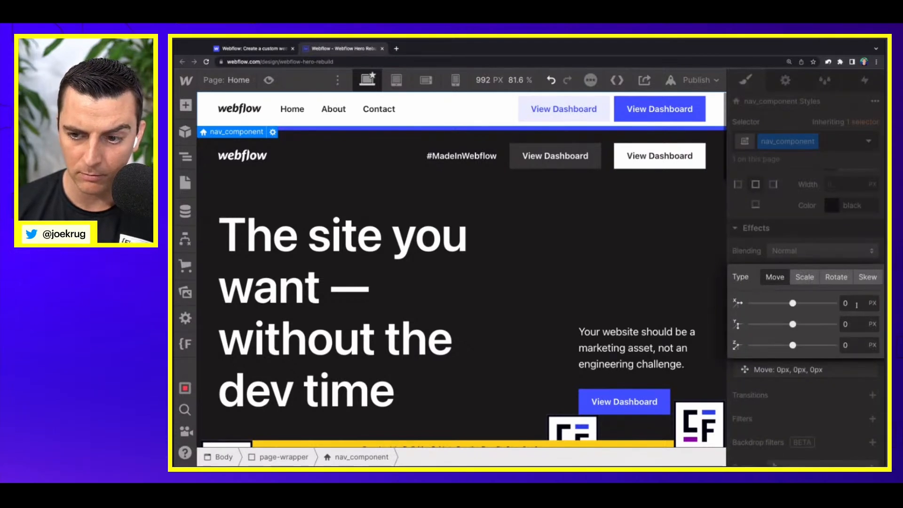
click(856, 325)
text(-100%)
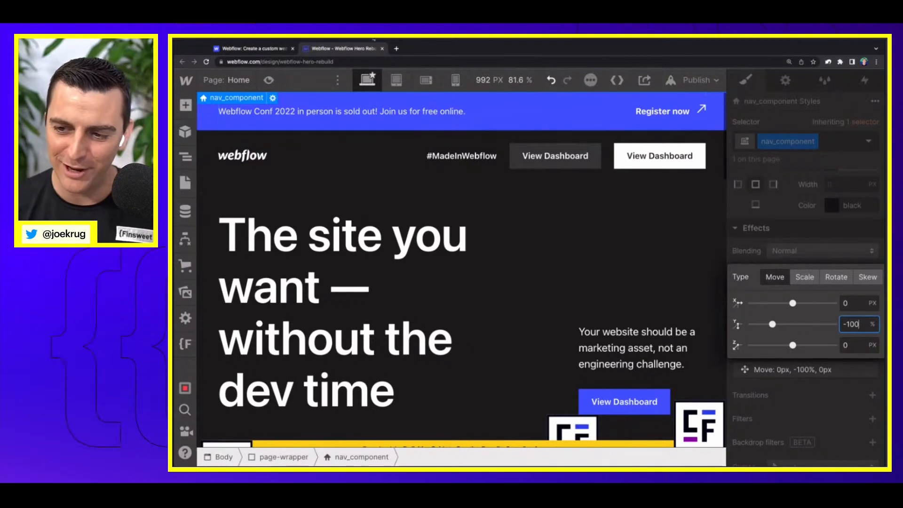
click(811, 212)
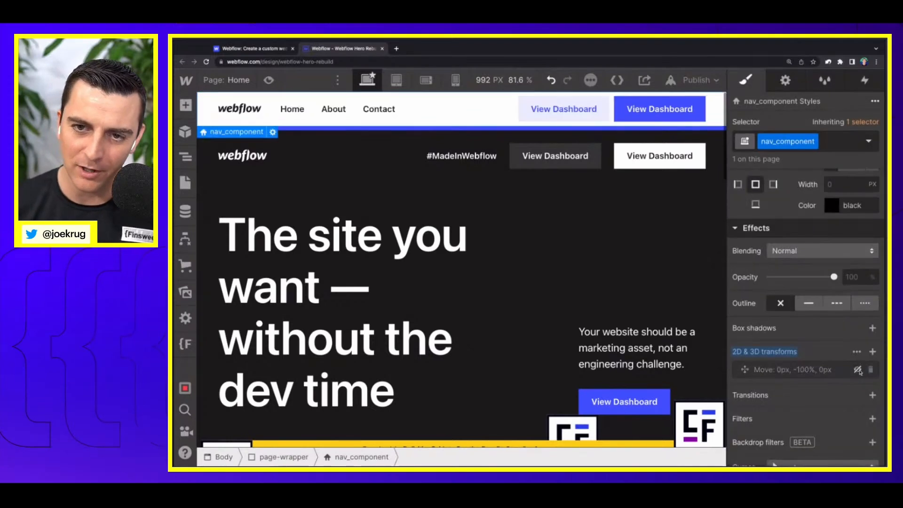
Step: Reset the 2D and 3D transforms on nav_component, removing its Move transform
click(858, 370)
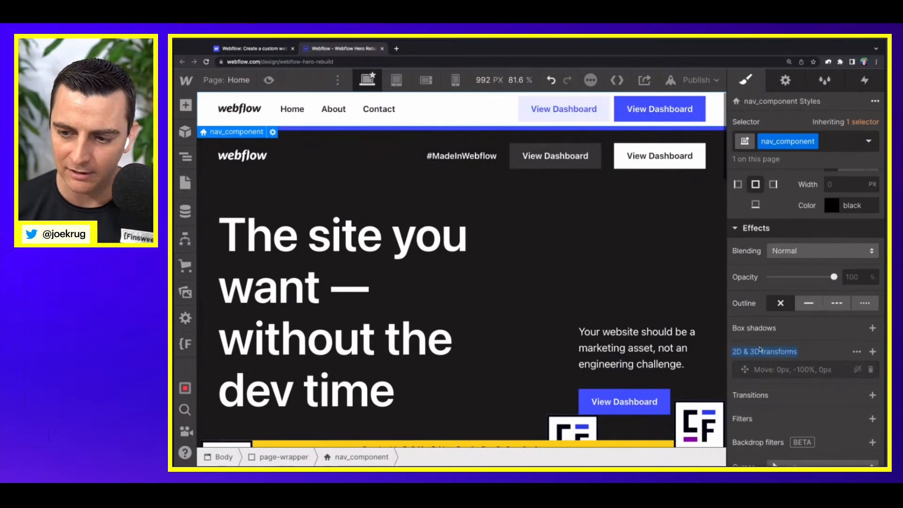
click(763, 353)
click(759, 369)
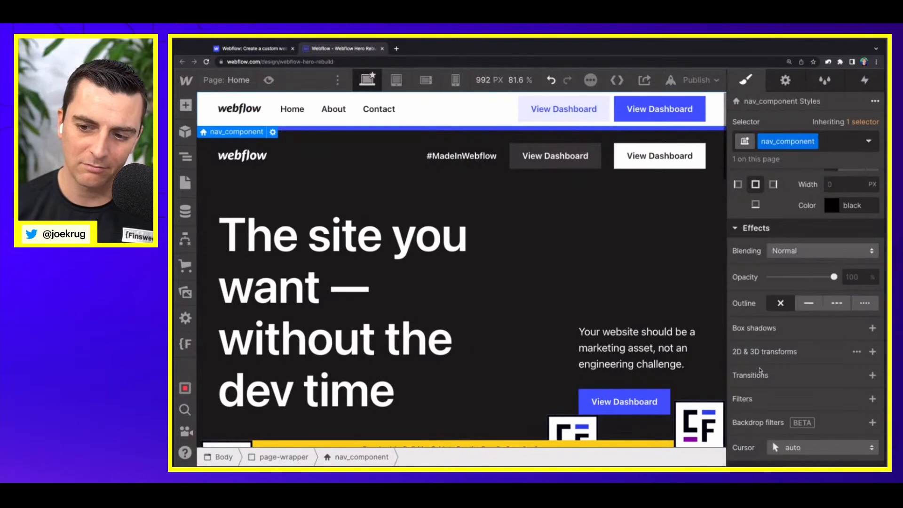
scroll(761, 371, up, 15)
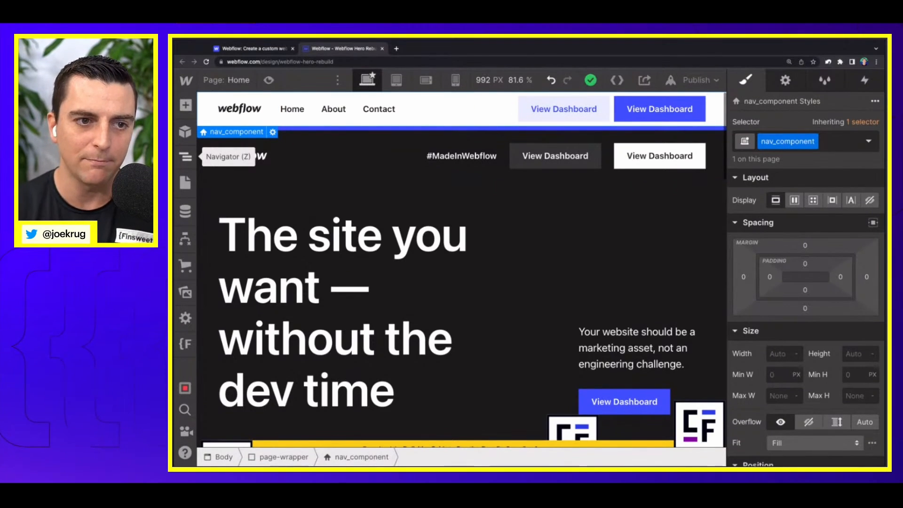
Step: Open the Navigator and collapse the announcement_component, nav_component, nav_static_component and main-wrapper branches
click(185, 157)
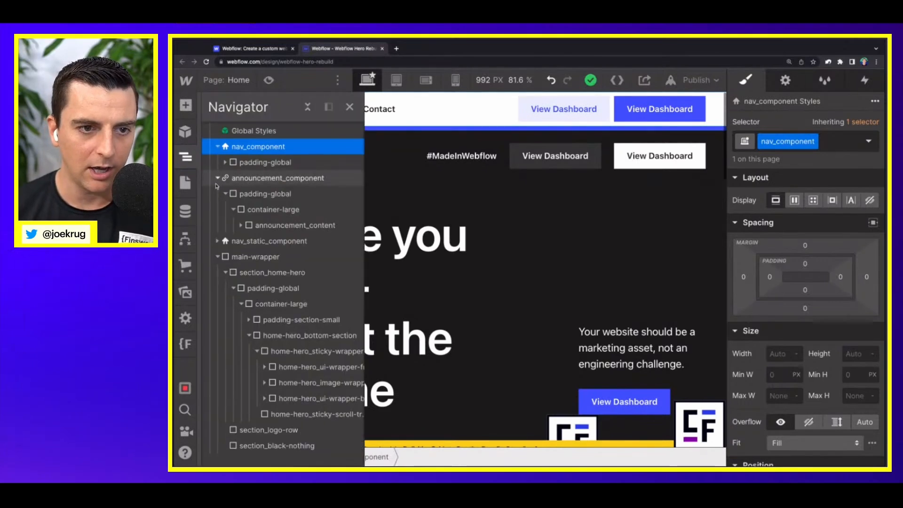
click(217, 178)
click(217, 194)
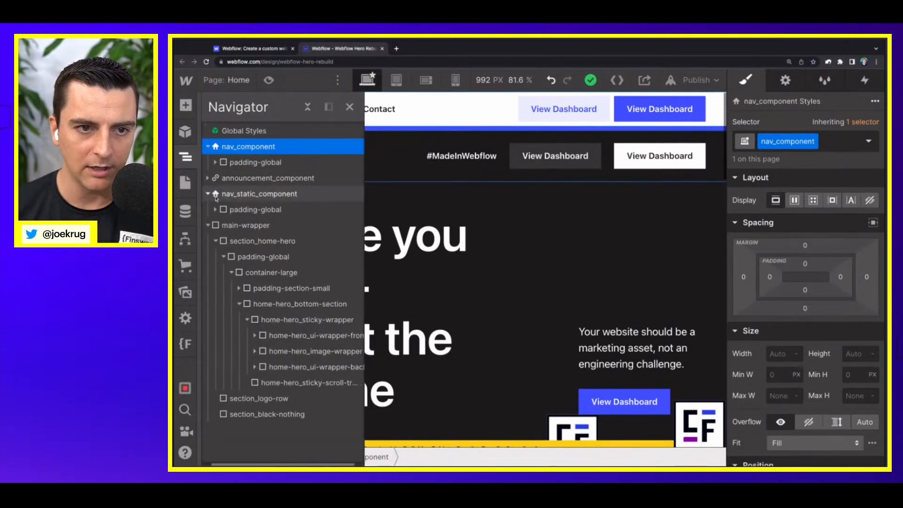
click(207, 148)
click(214, 179)
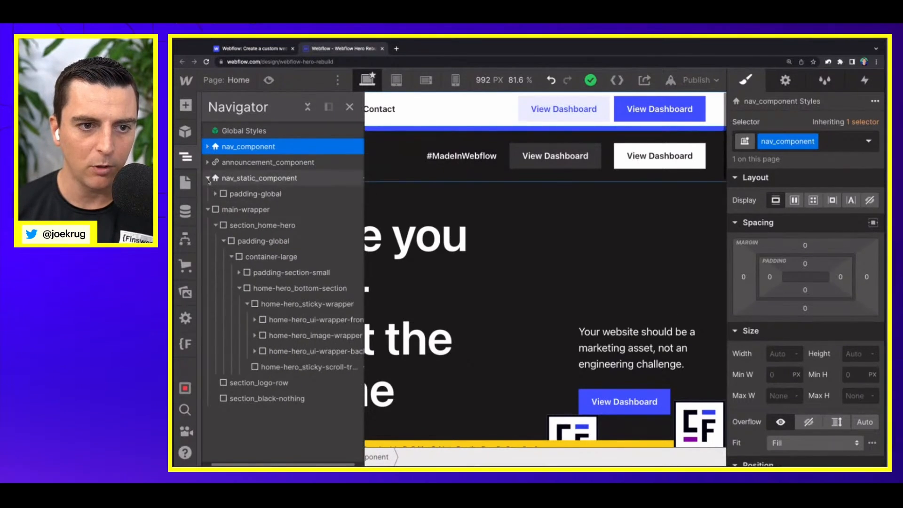
click(219, 179)
click(219, 194)
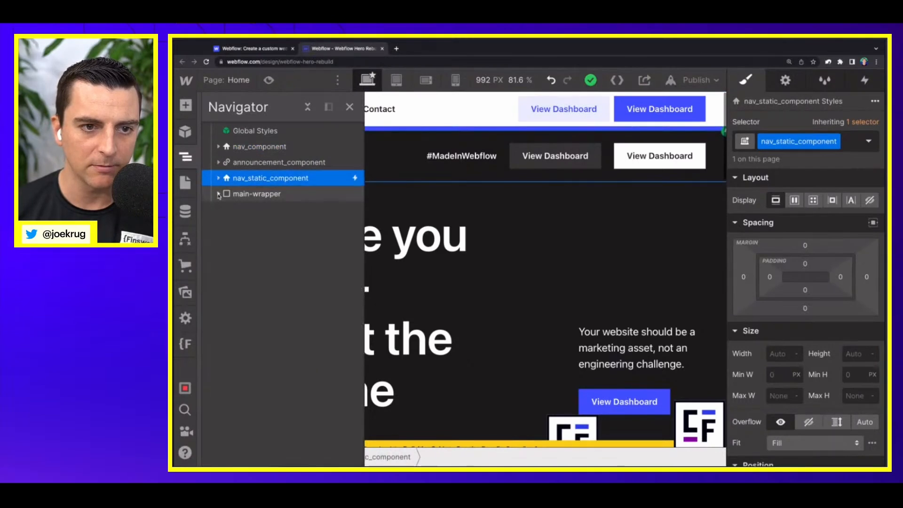
Step: Add a div block directly after Global Styles and give it the new class nav_spacer-for-client
click(258, 132)
key(a)
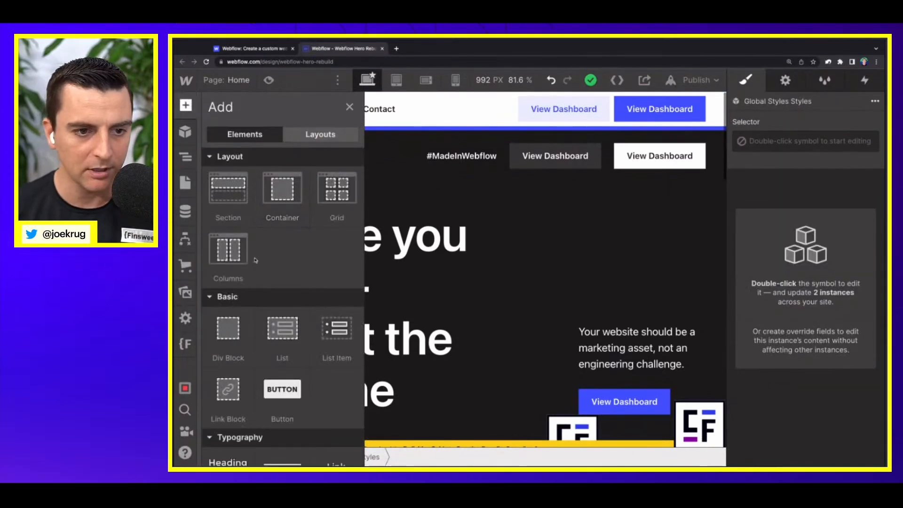
click(231, 324)
click(779, 140)
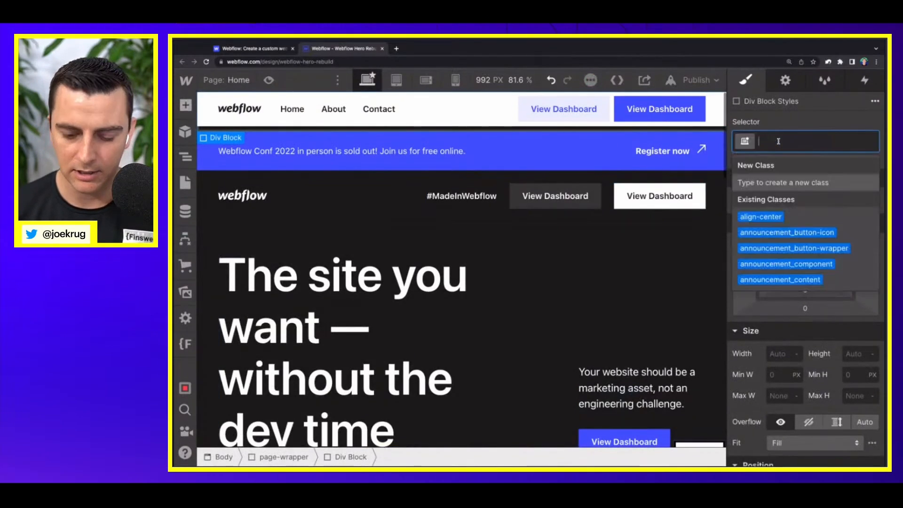
text(nav)
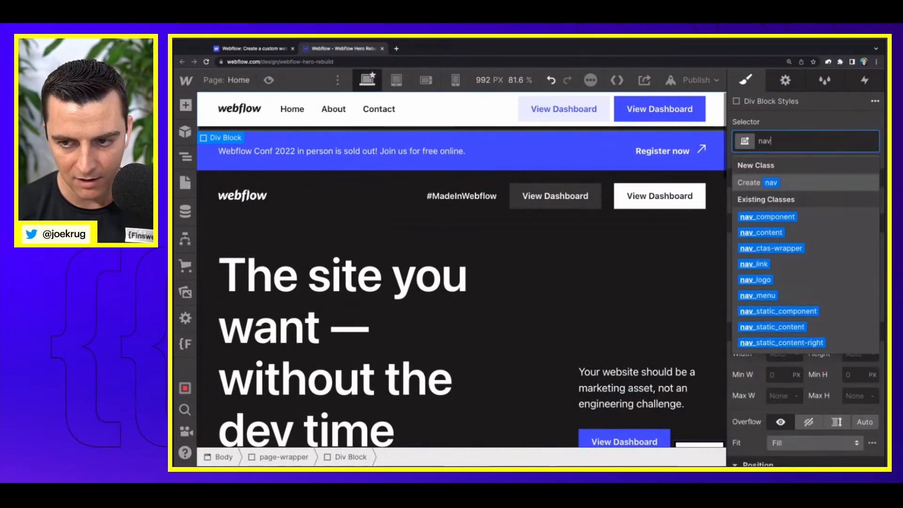
text(_)
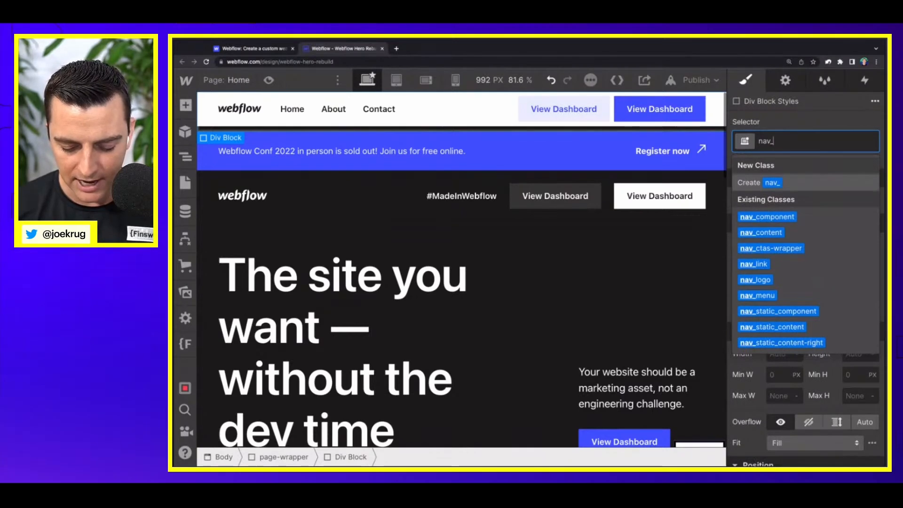
text(spacer-for)
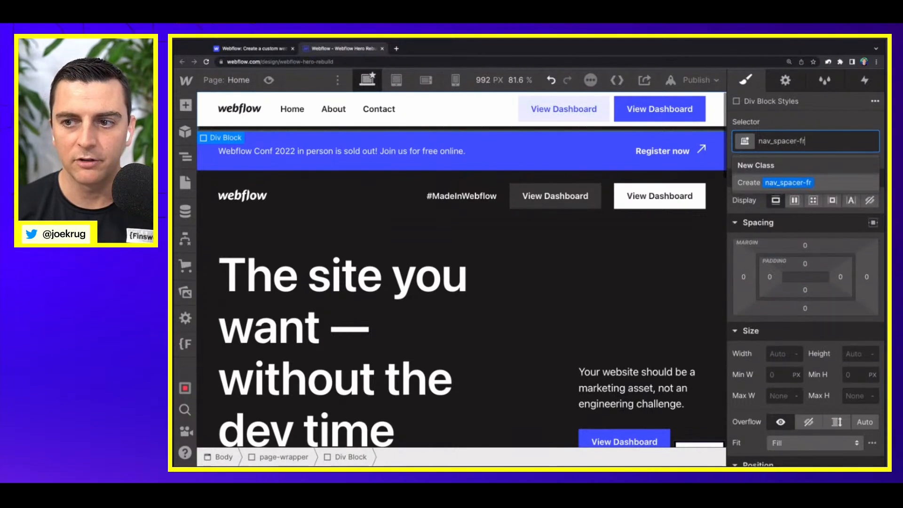
text(-client)
key(Return)
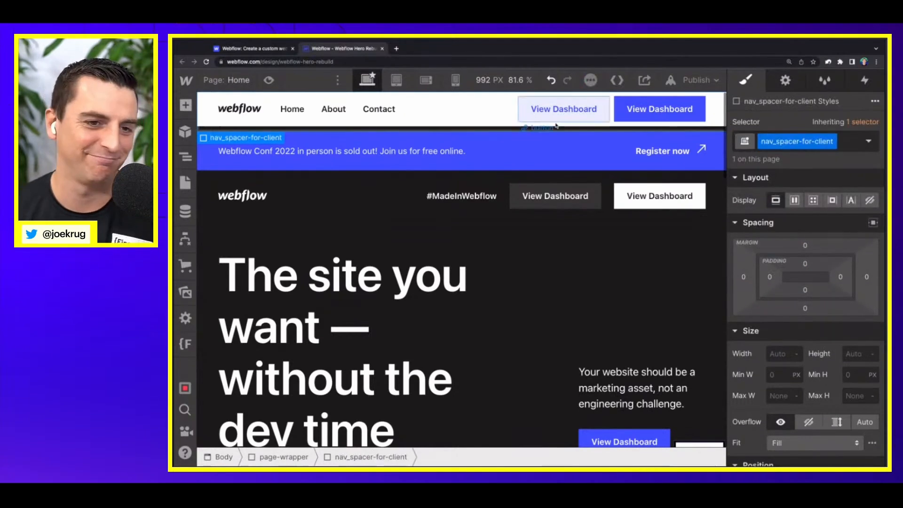
Step: Set the height of both nav_spacer-for-client and nav_component to 4rem
click(849, 354)
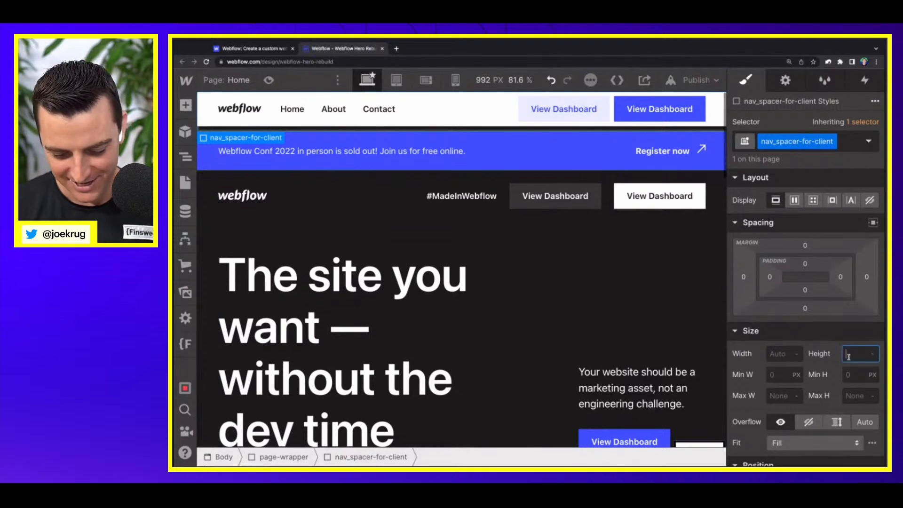
text(4rem)
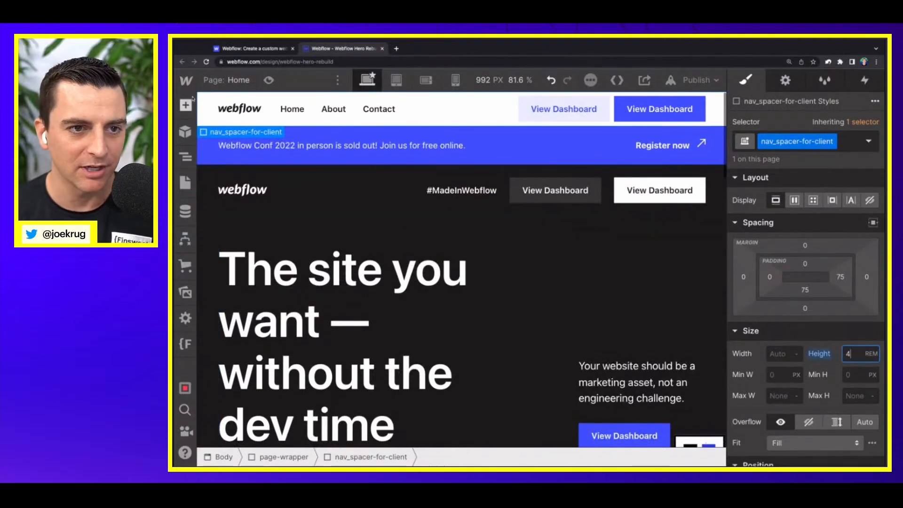
click(205, 100)
key(Up)
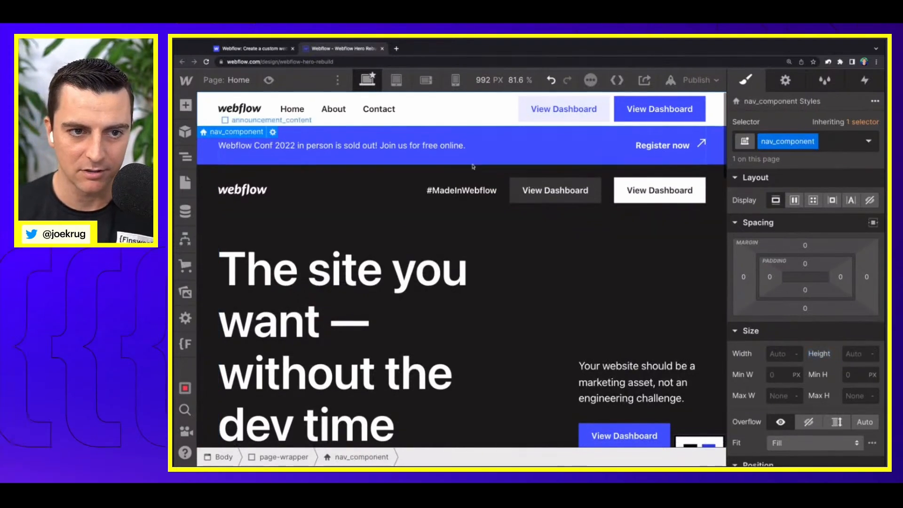
click(858, 355)
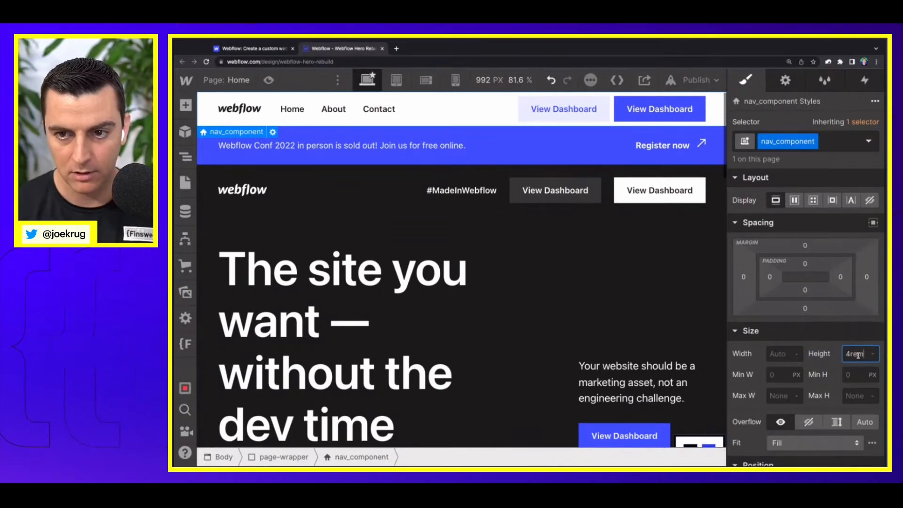
text(4rem)
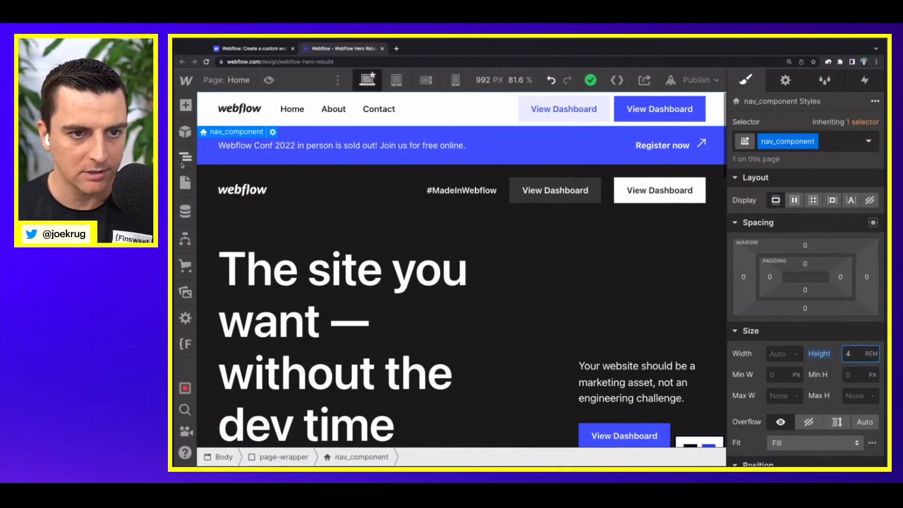
Step: Review nav_spacer-for-client in the Navigator and preview the page, checking the spacer and nav behaviour while scrolling down and back up
click(185, 156)
click(219, 164)
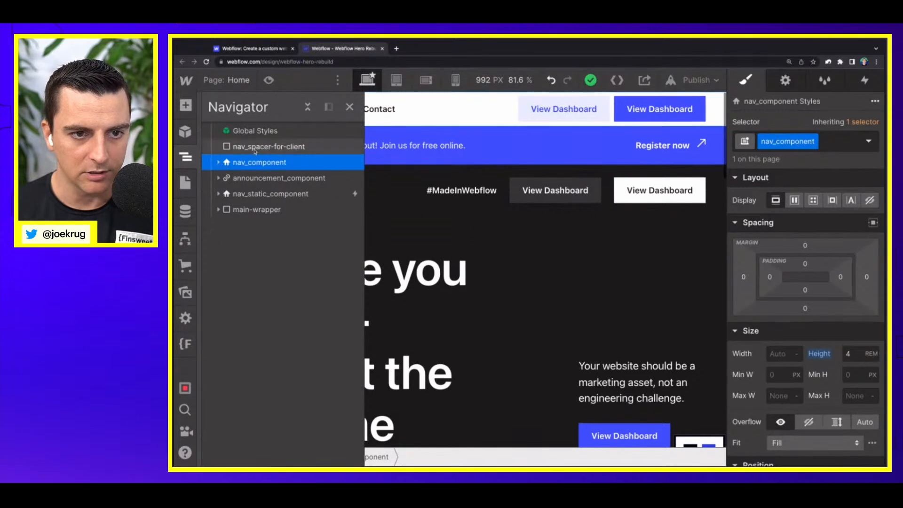
click(254, 146)
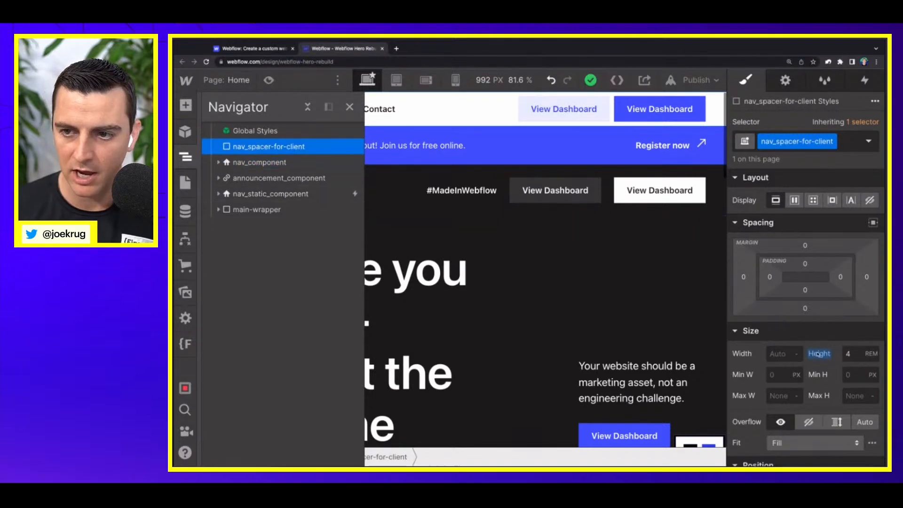
click(349, 106)
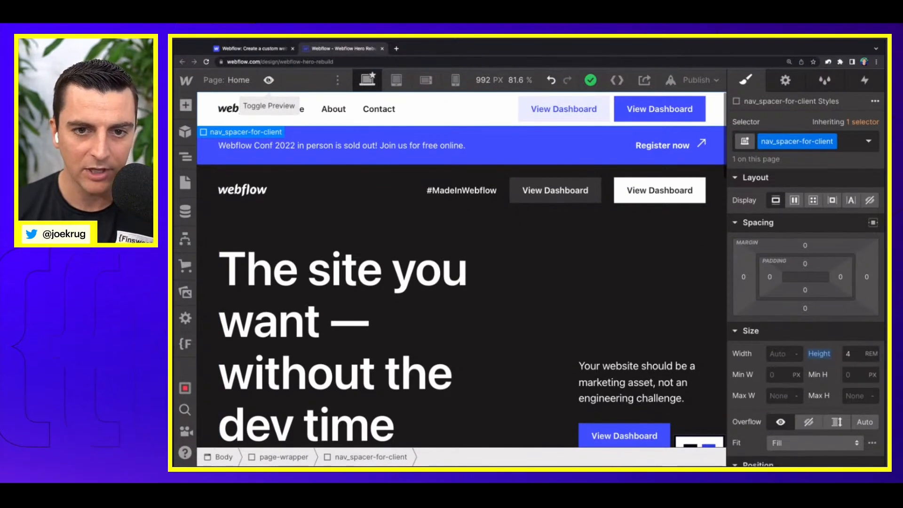
click(269, 80)
scroll(314, 184, down, 6)
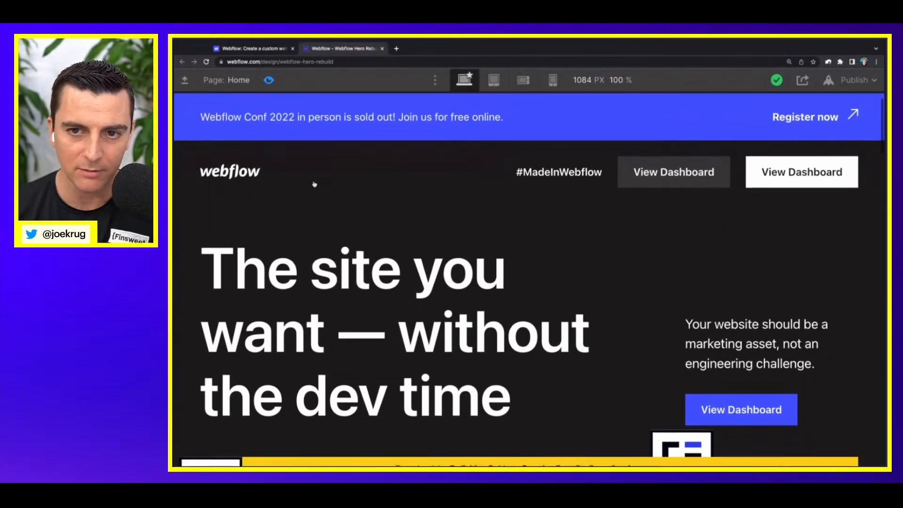
scroll(314, 185, down, 1)
scroll(314, 184, up, 7)
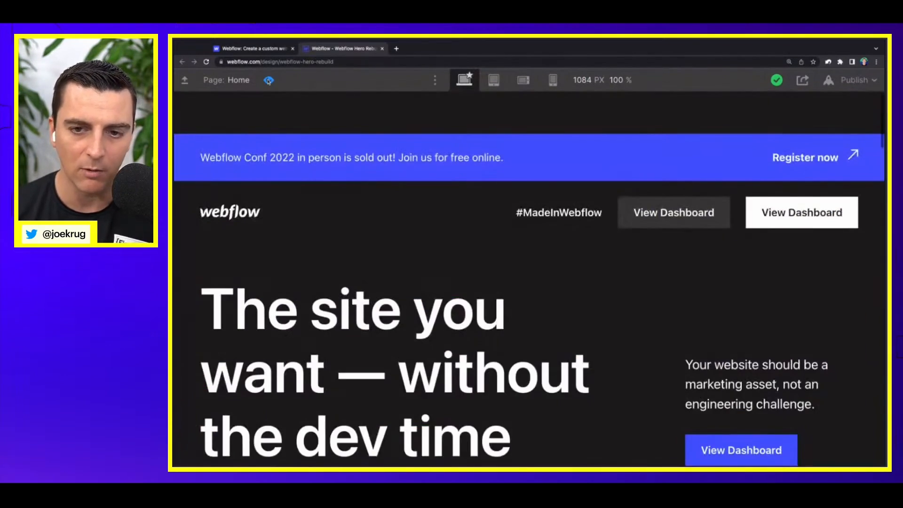
click(269, 80)
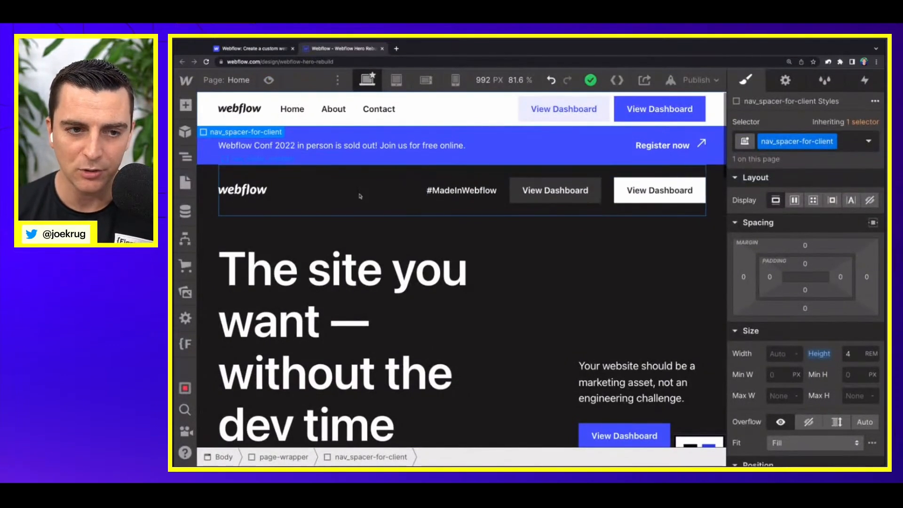
Step: Open the Universal nav - Hide navigation animation for editing from the scroll-into-view trigger of nav_static_component
click(639, 132)
key(Up)
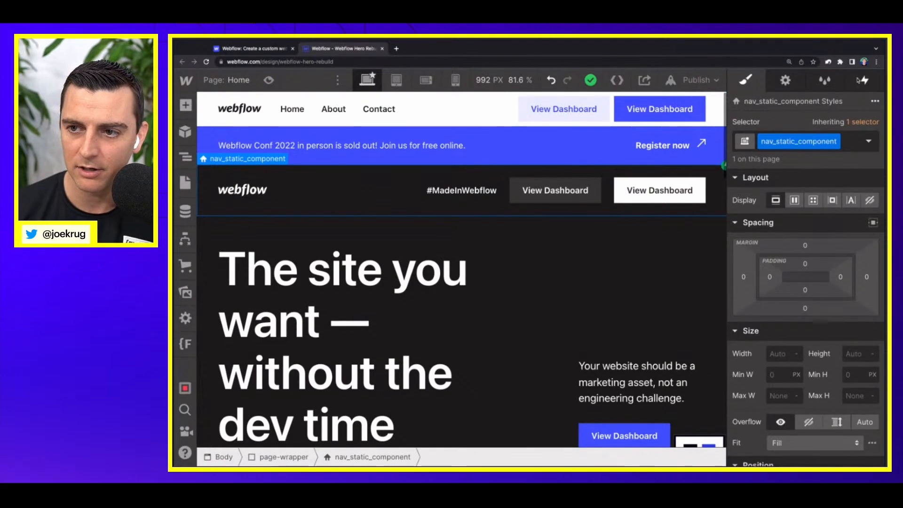
click(864, 81)
click(809, 149)
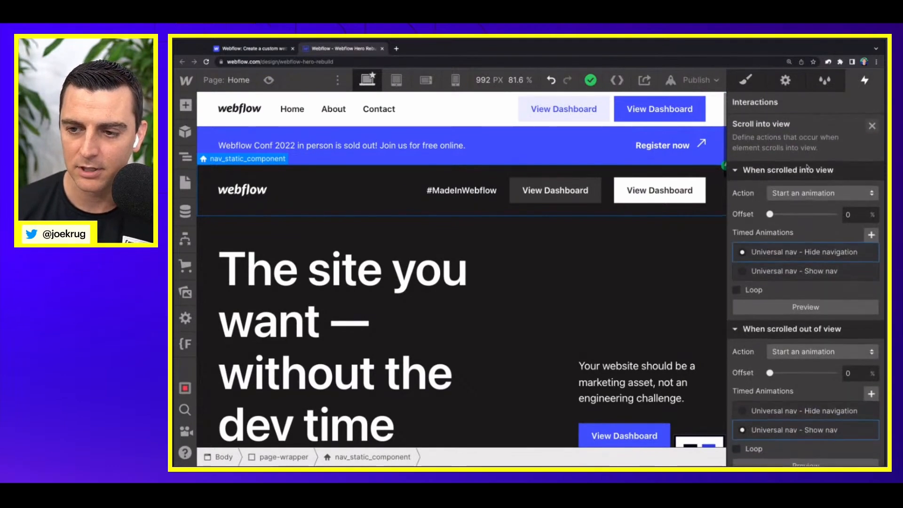
click(778, 257)
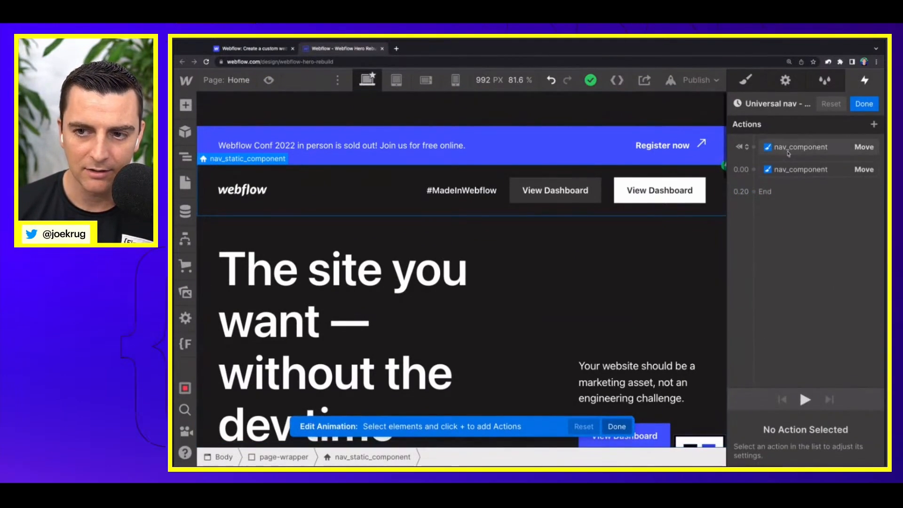
Step: Add a Hide/Show action for nav_spacer-for-client as an initial state with display none, and save the animation
drag(788, 152, 753, 148)
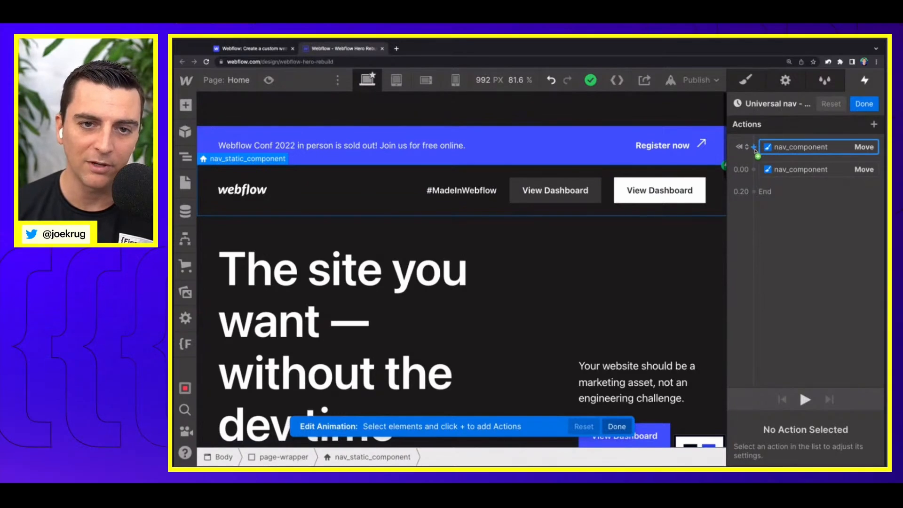
drag(754, 150, 665, 104)
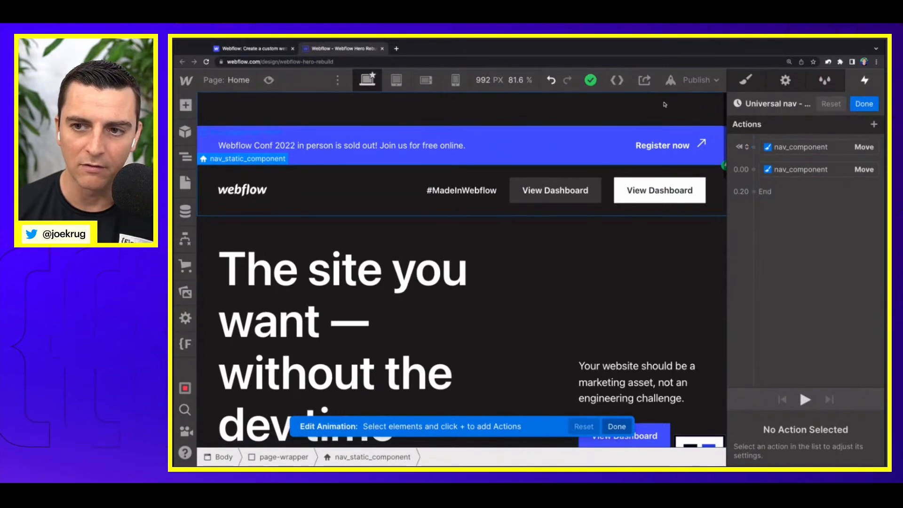
click(662, 108)
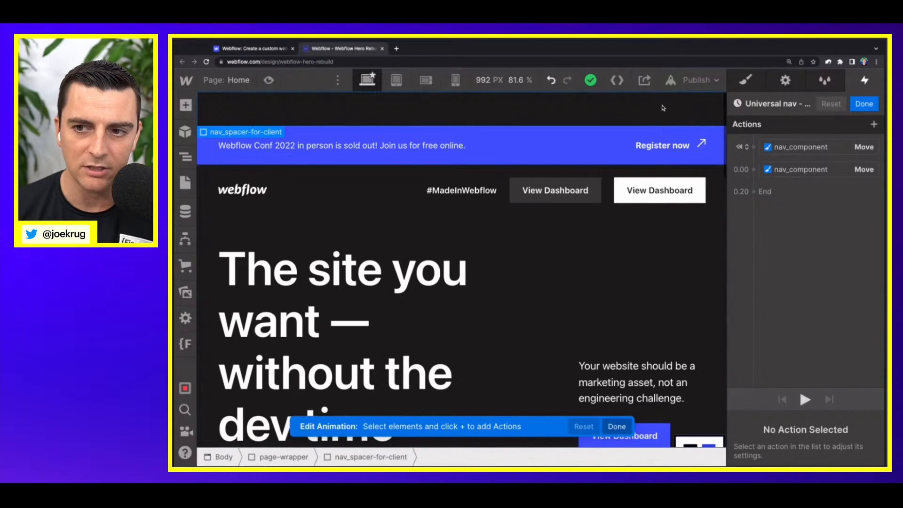
drag(774, 146, 755, 148)
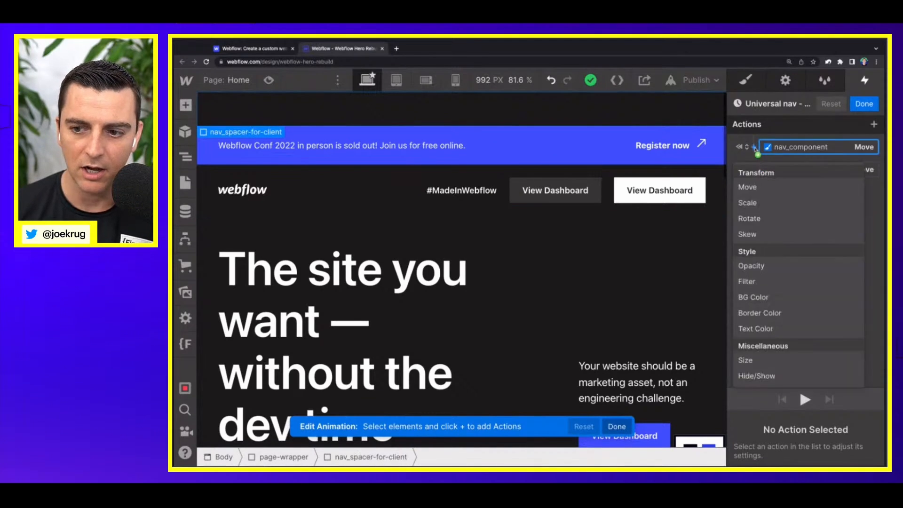
click(758, 379)
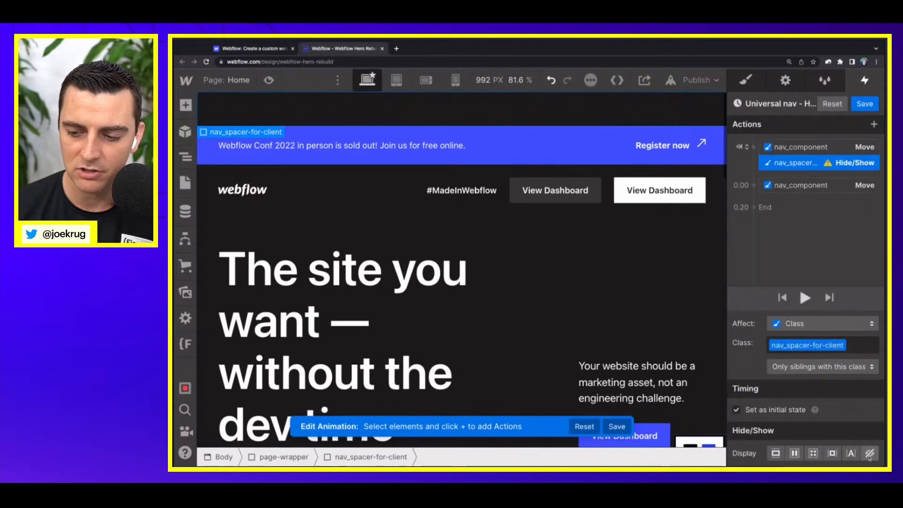
click(870, 453)
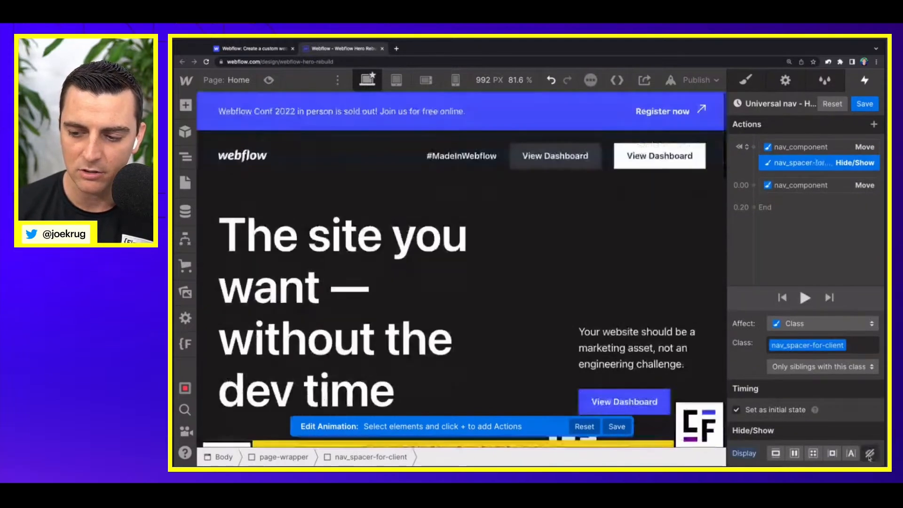
click(865, 105)
Step: Preview the page and check the hidden spacer and fixed nav behaviour while scrolling down and back up
click(510, 311)
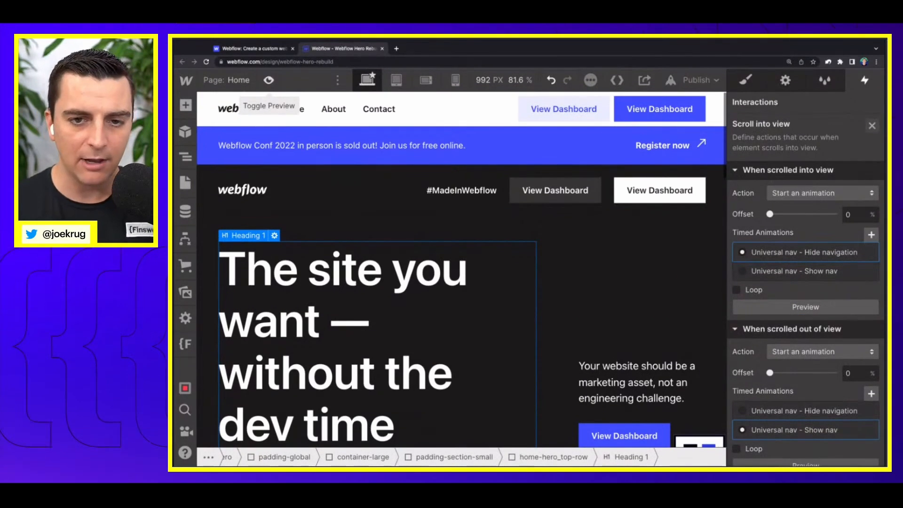
click(560, 282)
click(336, 148)
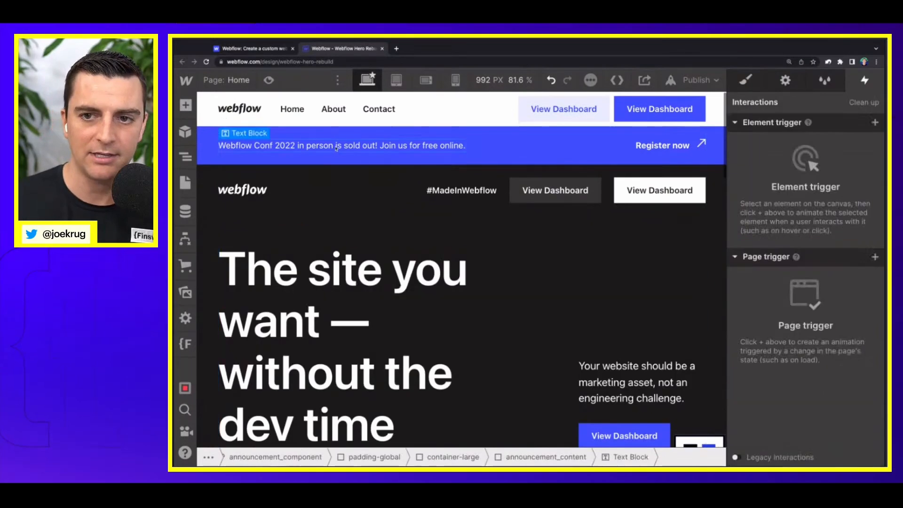
click(268, 80)
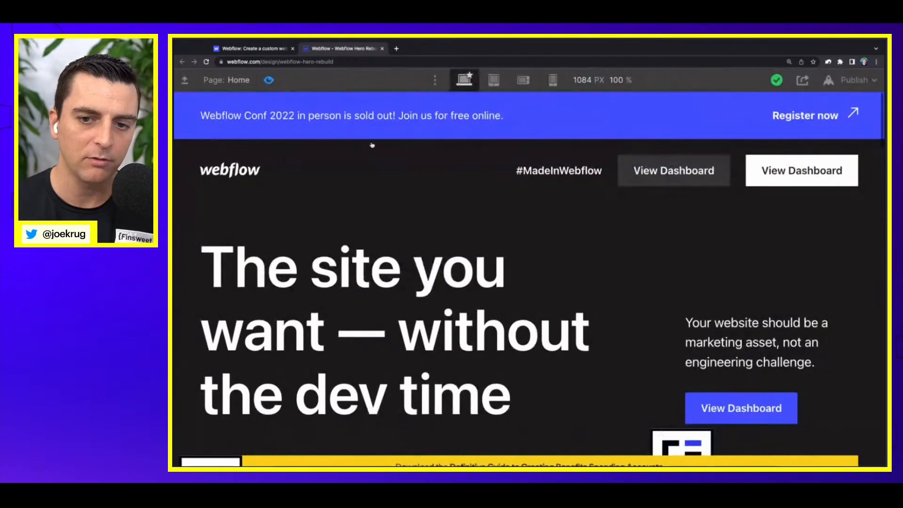
scroll(372, 145, down, 7)
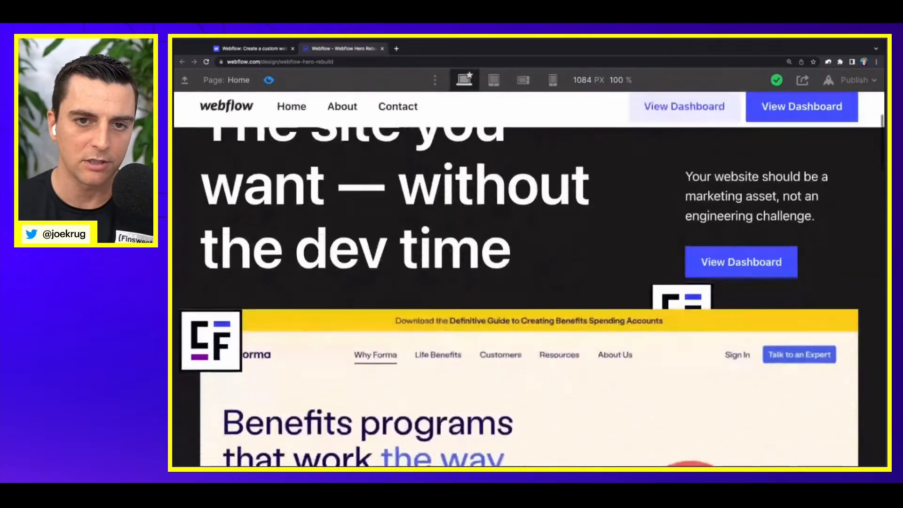
scroll(371, 145, up, 7)
scroll(372, 145, down, 10)
scroll(372, 145, up, 10)
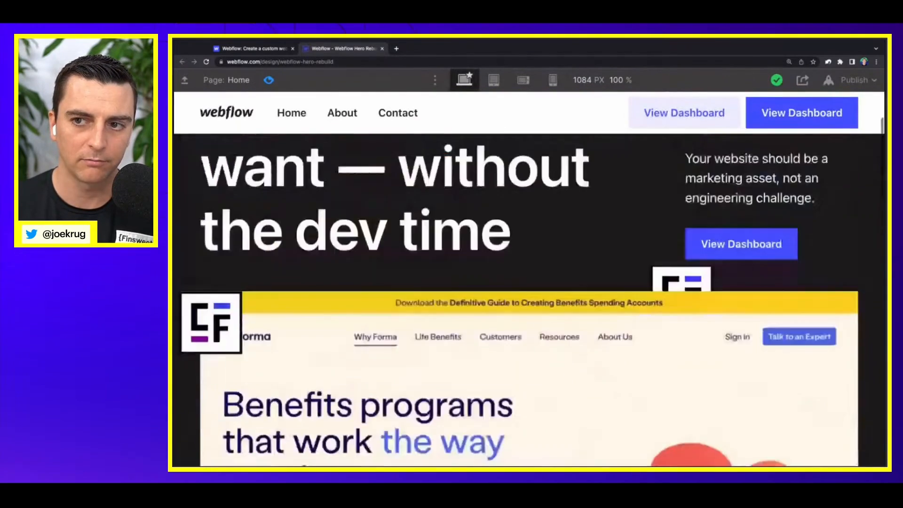
click(269, 80)
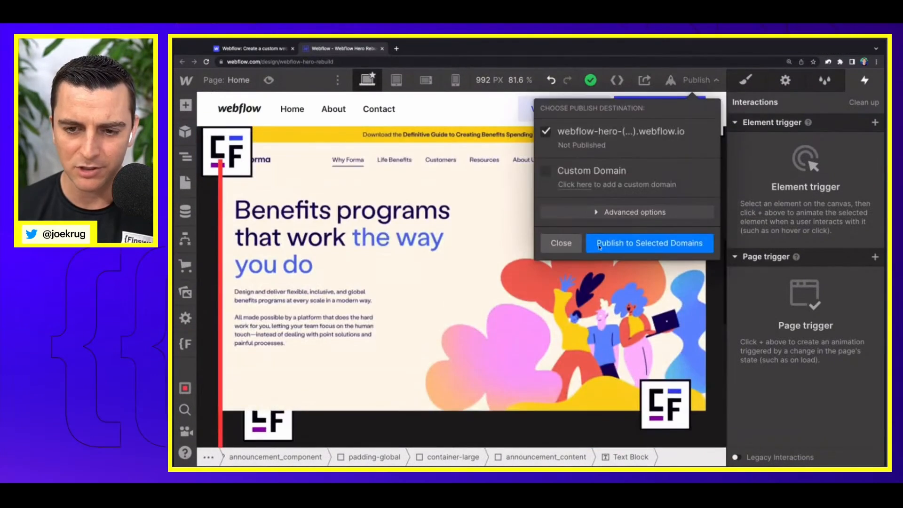
Step: Examine the top of the published site at a larger zoom, checking the announcement bar and static nav while scrolling
click(603, 249)
click(561, 249)
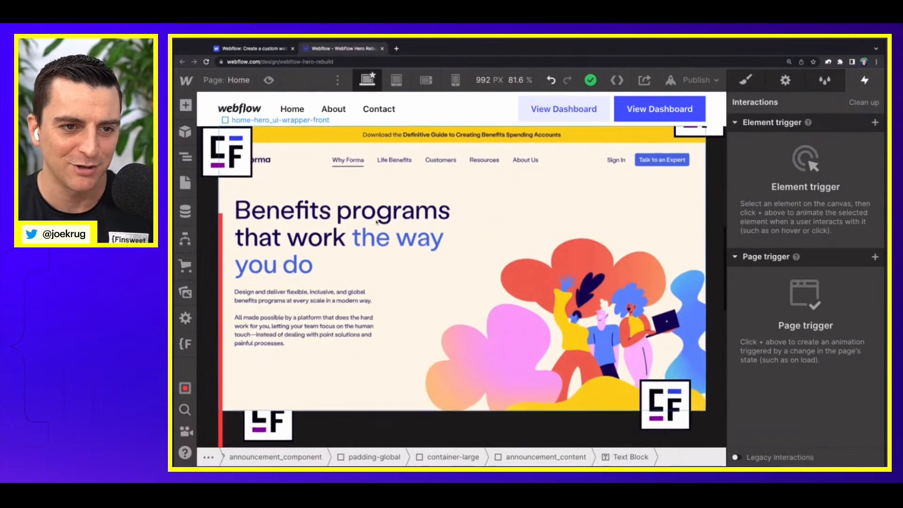
scroll(369, 196, up, 10)
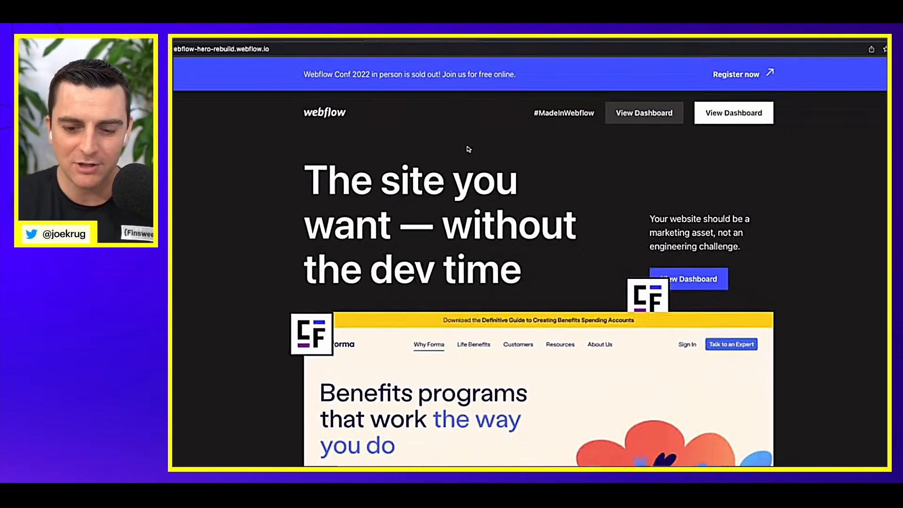
key(super+equal)
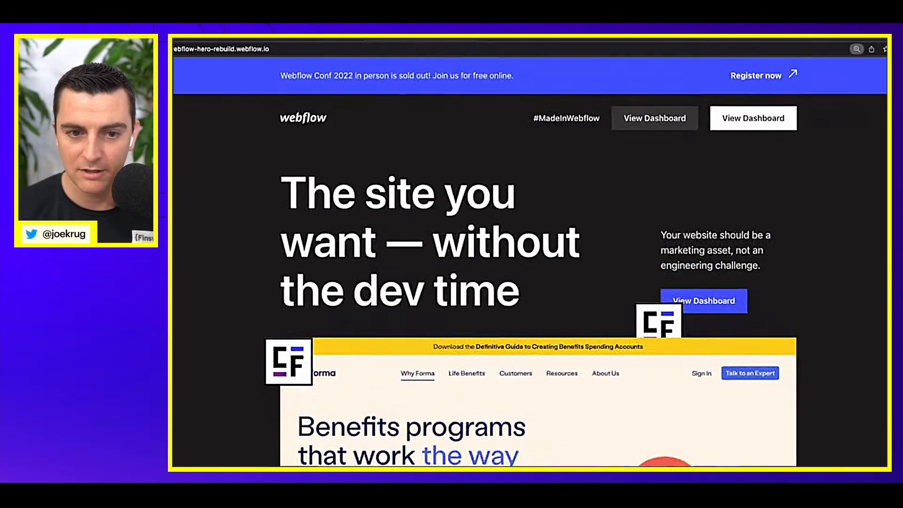
key(super+equal)
scroll(543, 282, down, 2)
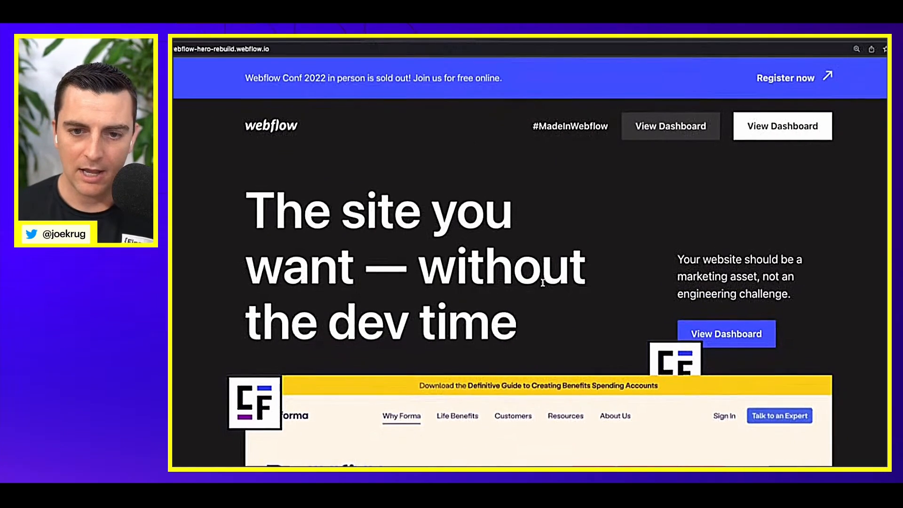
scroll(543, 282, down, 5)
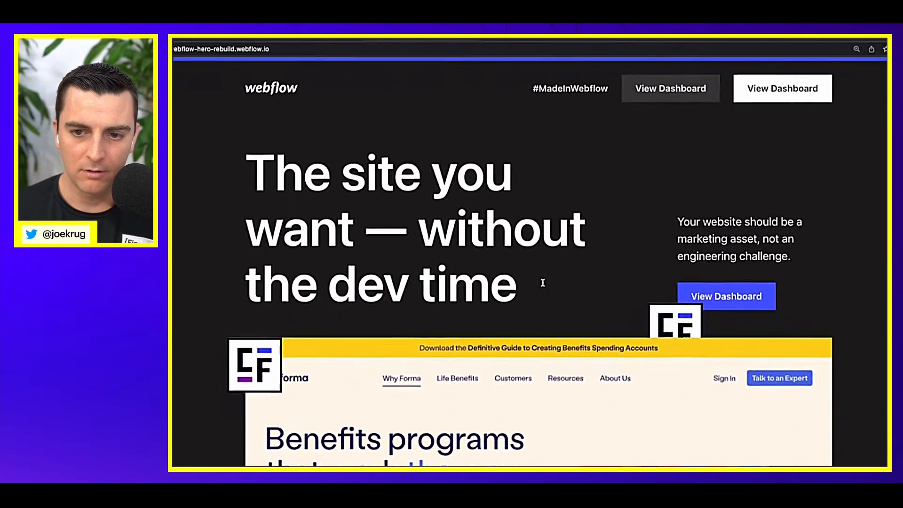
scroll(373, 158, up, 4)
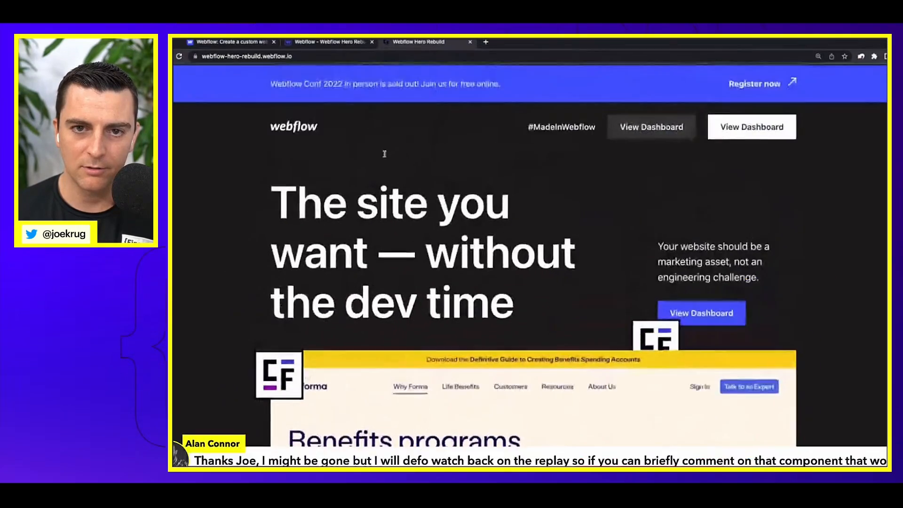
Step: Check the fixed nav, sticky hero images and floating icons on the published site while scrolling down and up
scroll(372, 158, down, 2)
scroll(394, 150, down, 5)
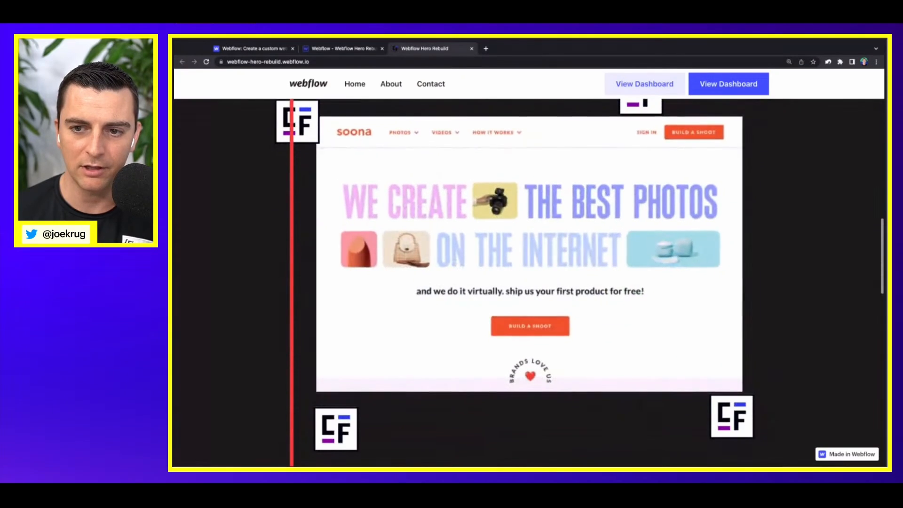
scroll(529, 258, down, 3)
scroll(529, 259, up, 8)
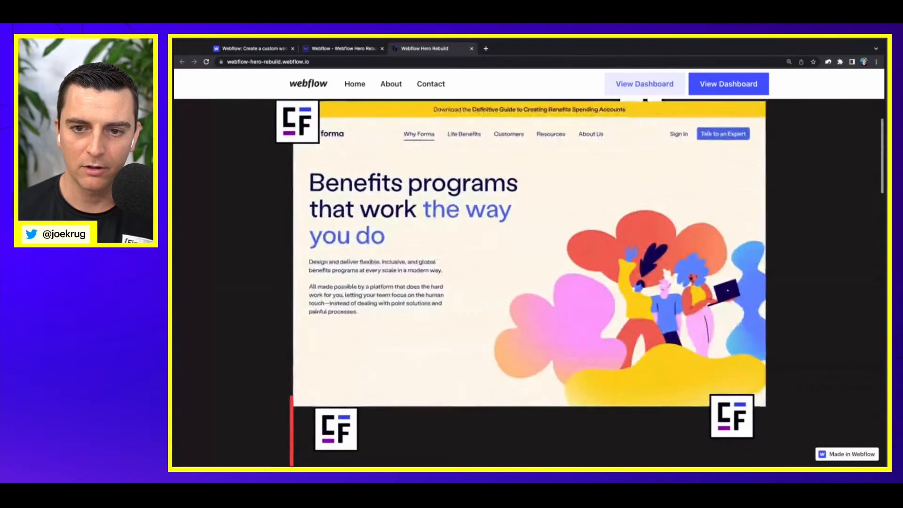
scroll(529, 259, up, 3)
scroll(530, 259, down, 6)
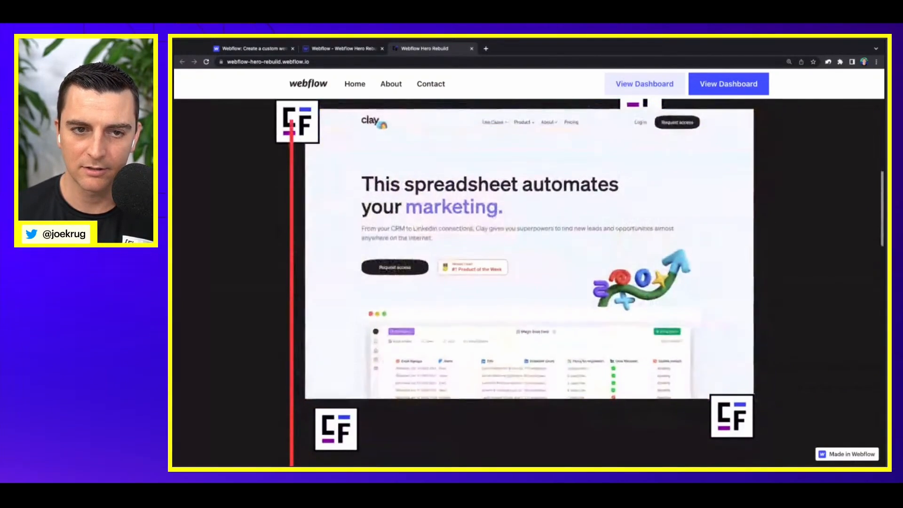
scroll(782, 176, up, 2)
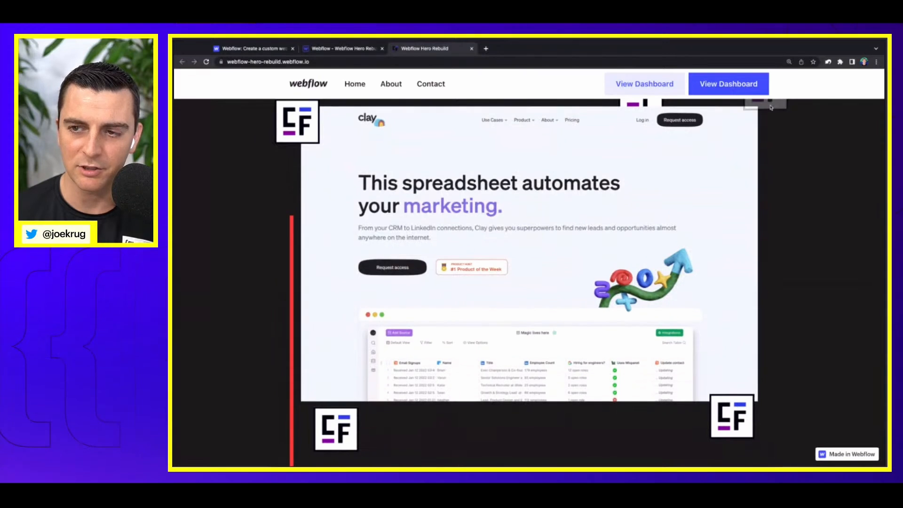
scroll(771, 108, down, 1)
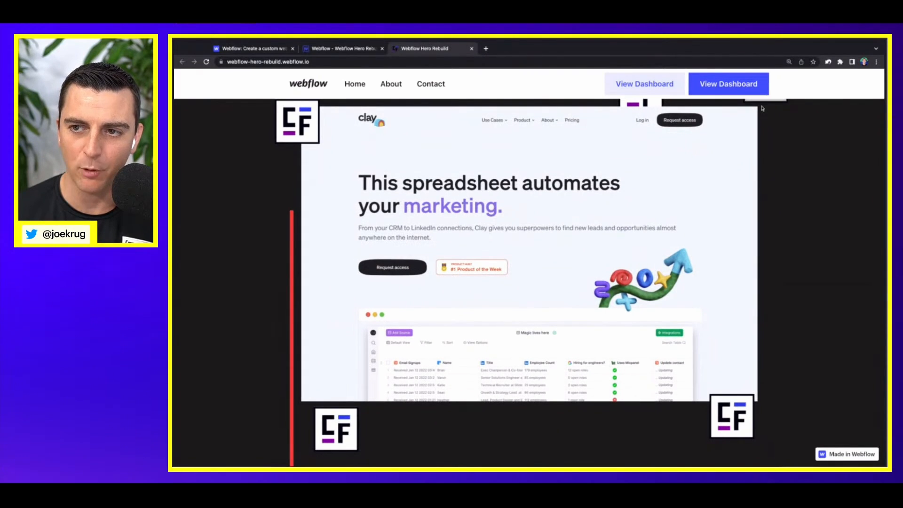
scroll(762, 112, up, 1)
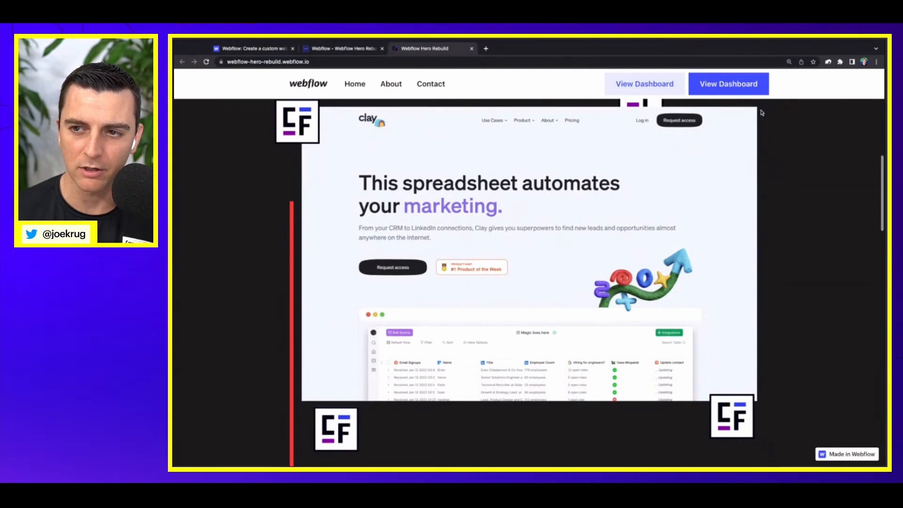
scroll(346, 156, down, 3)
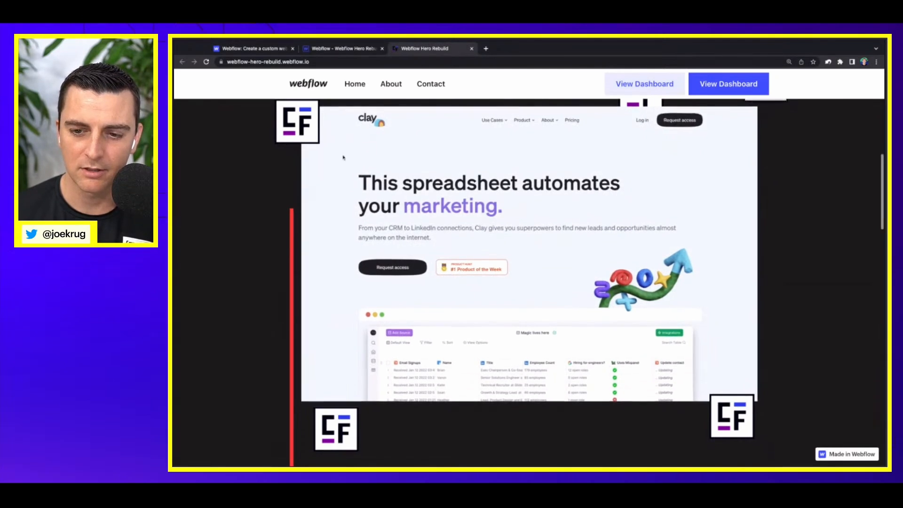
scroll(343, 156, up, 5)
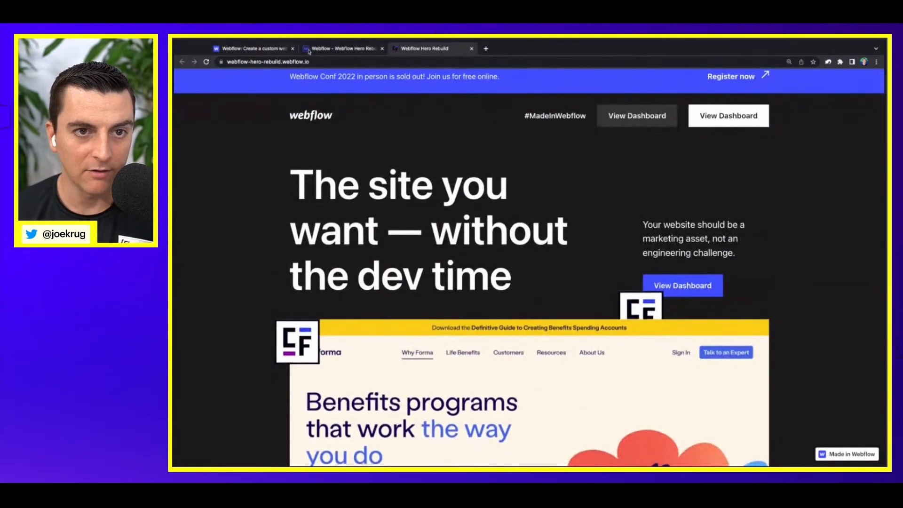
Step: Return to the Webflow Designer tab and locate the hero icon in the Navigator, collapsing its home-hero_ui-wrapper-front branch
click(321, 49)
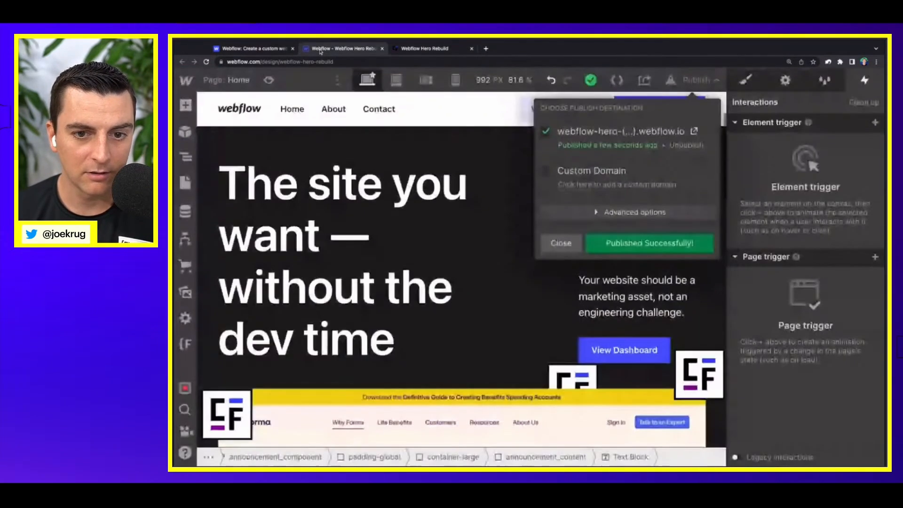
click(556, 246)
click(700, 374)
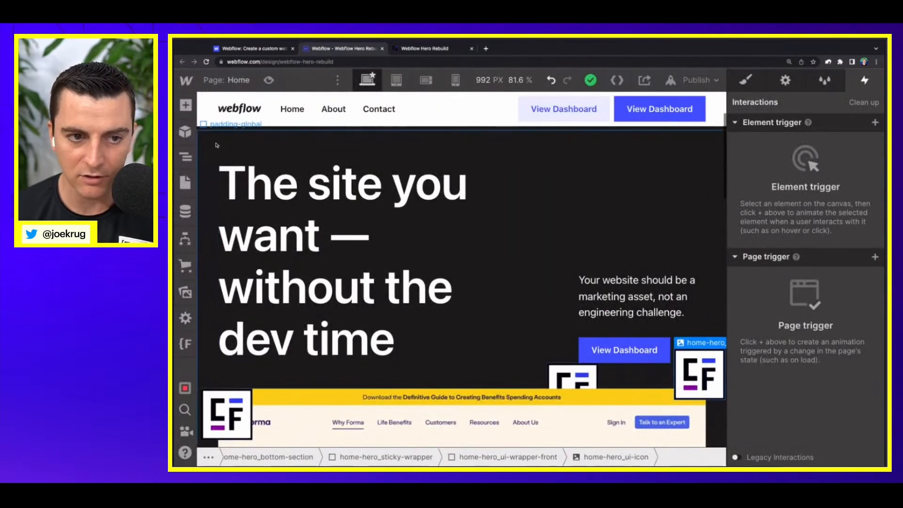
click(185, 157)
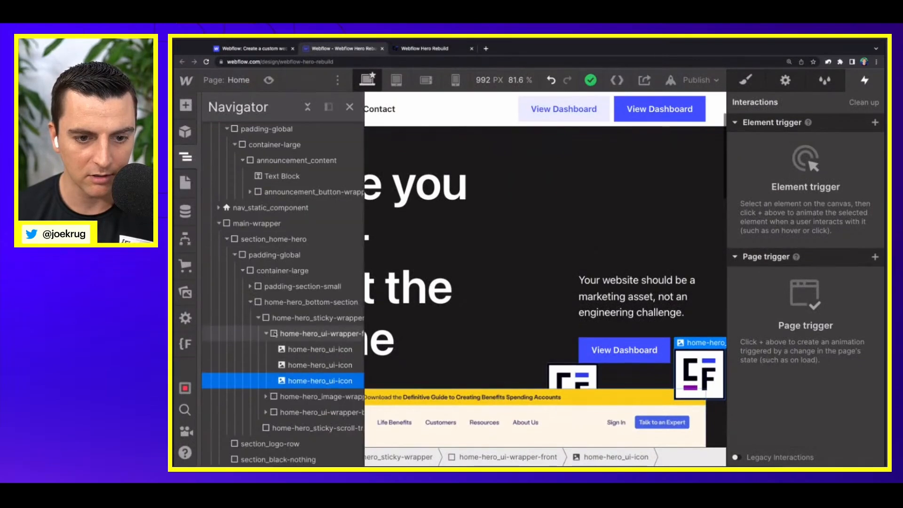
click(266, 334)
Step: Try deleting home-hero_ui-wrapper-front from the sticky wrapper, undo the deletion and reselect it
click(297, 335)
key(Delete)
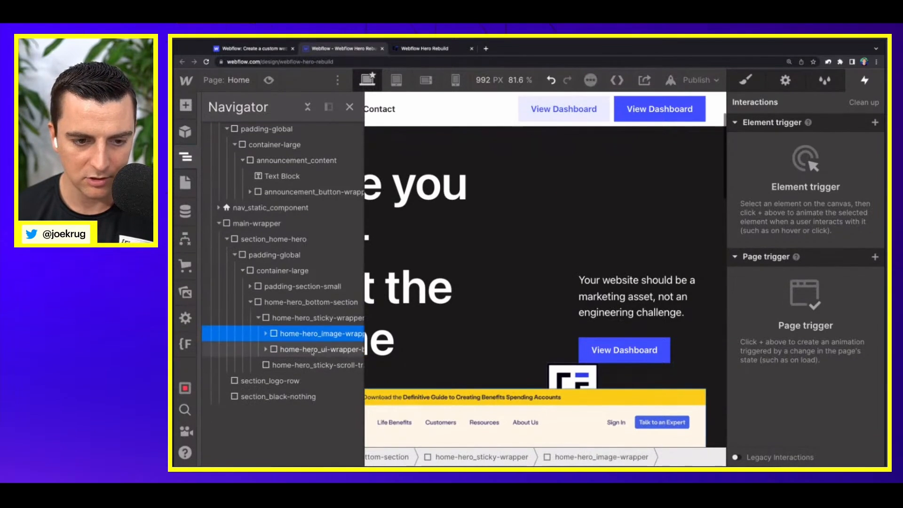
click(306, 350)
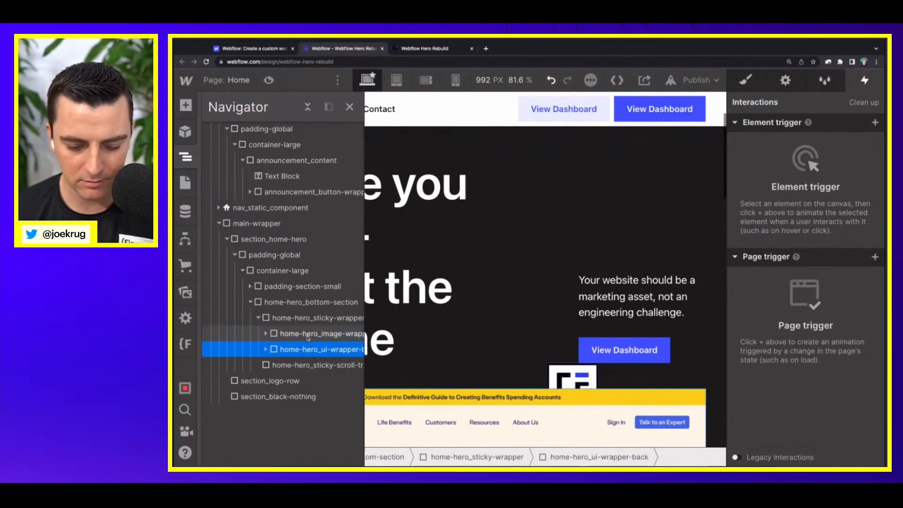
key(ctrl+z)
click(307, 333)
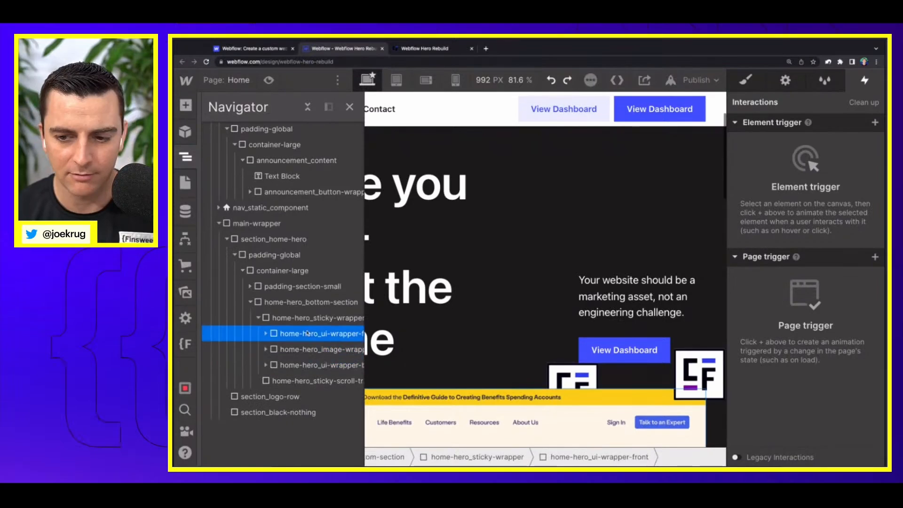
Step: Hide both home-hero_ui-wrapper-front and home-hero_ui-wrapper-back by setting their display to none
click(757, 80)
click(870, 218)
click(323, 365)
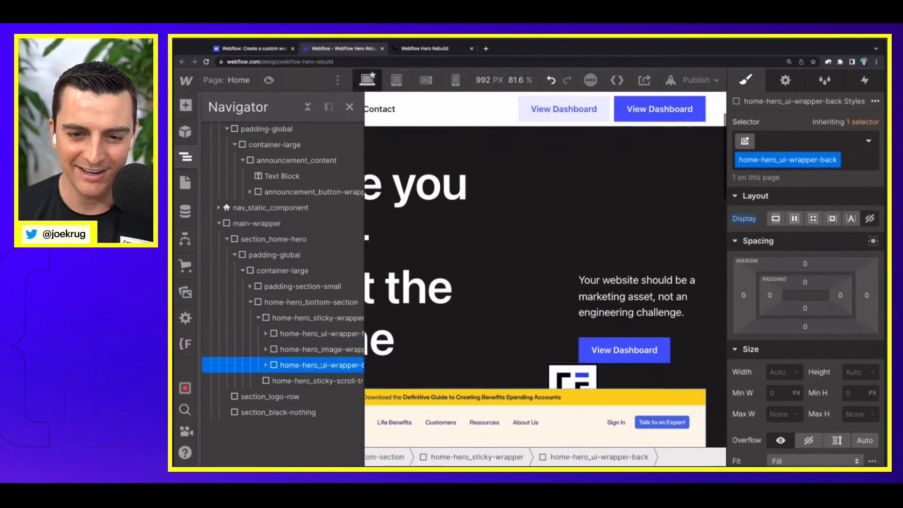
click(870, 218)
Step: Insert a div block at the end of padding-section-small, directly below the hero's heading row
scroll(514, 286, down, 2)
click(506, 330)
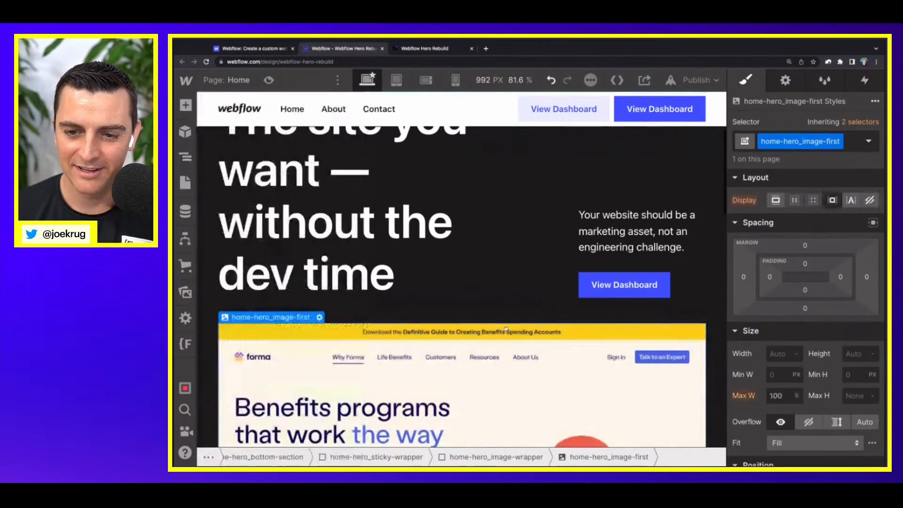
click(508, 310)
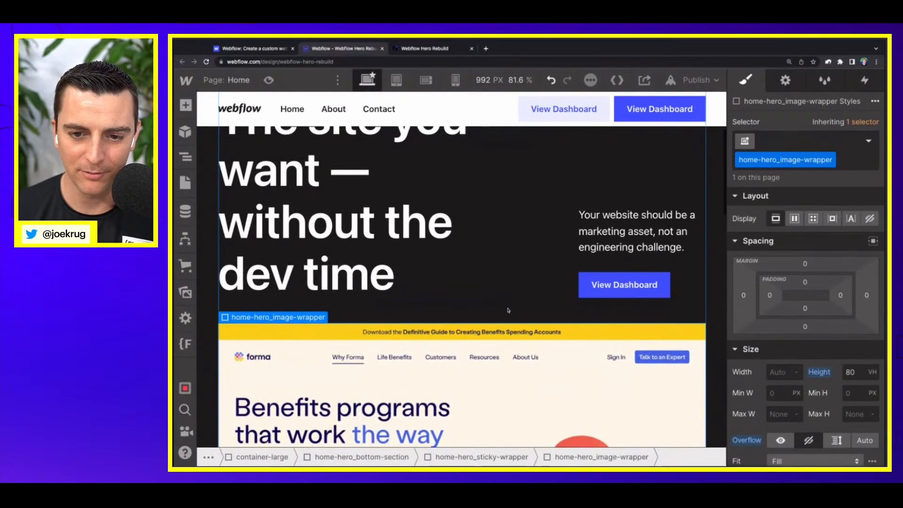
click(508, 309)
key(a)
click(233, 331)
Step: Apply the existing padding-bottom class and its padding-medium combo class to the new div block
click(806, 137)
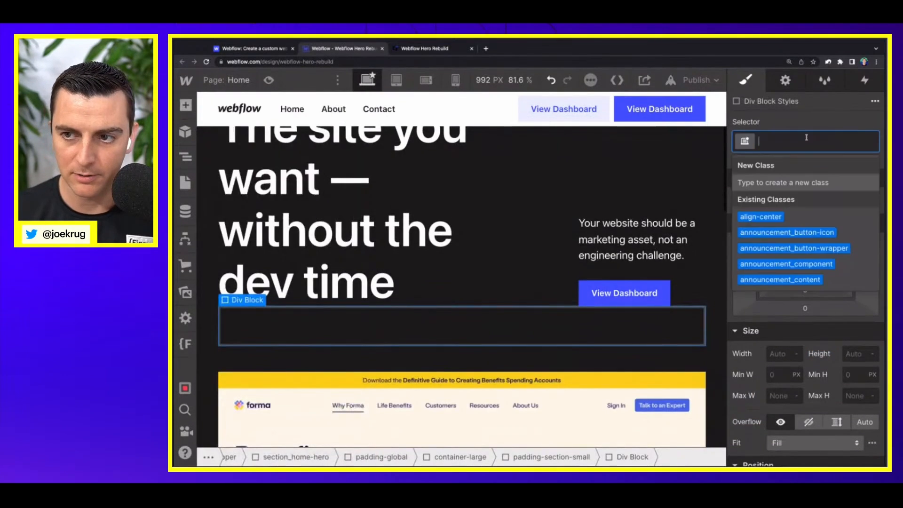
text(padding-bottom)
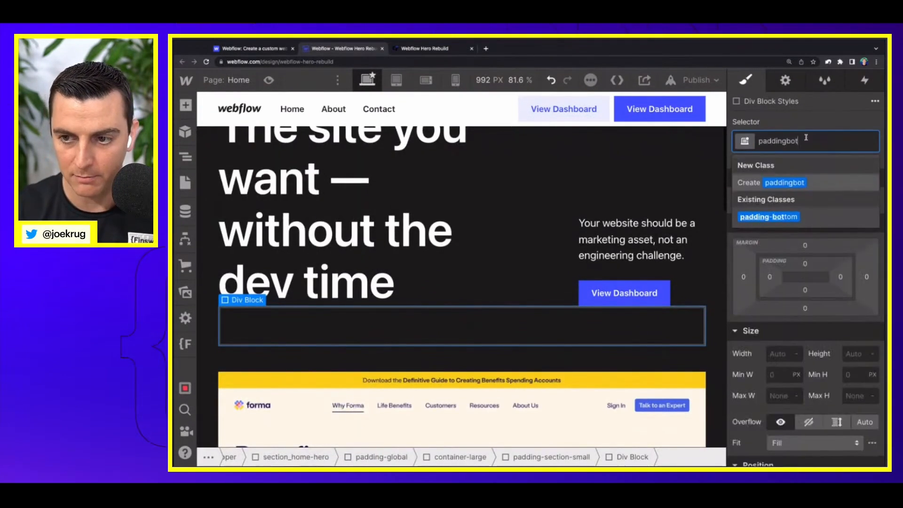
key(Return)
click(833, 146)
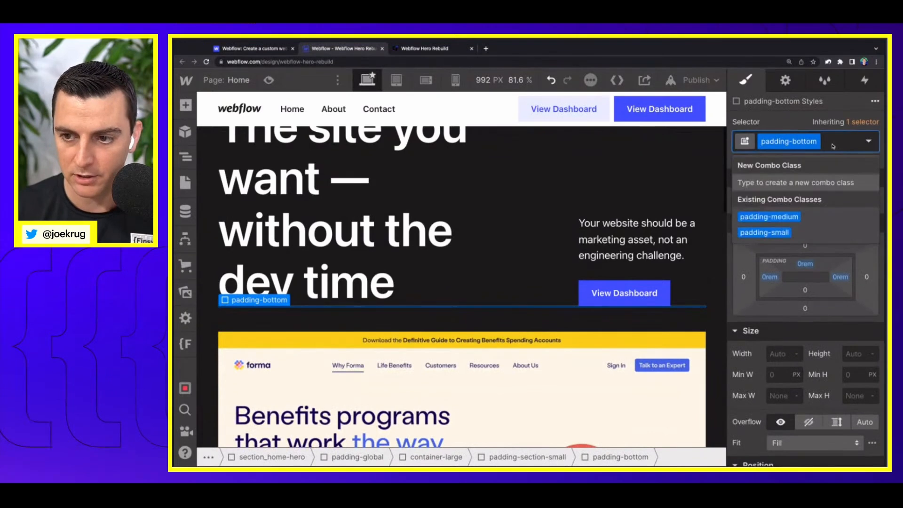
click(769, 216)
scroll(499, 222, down, 3)
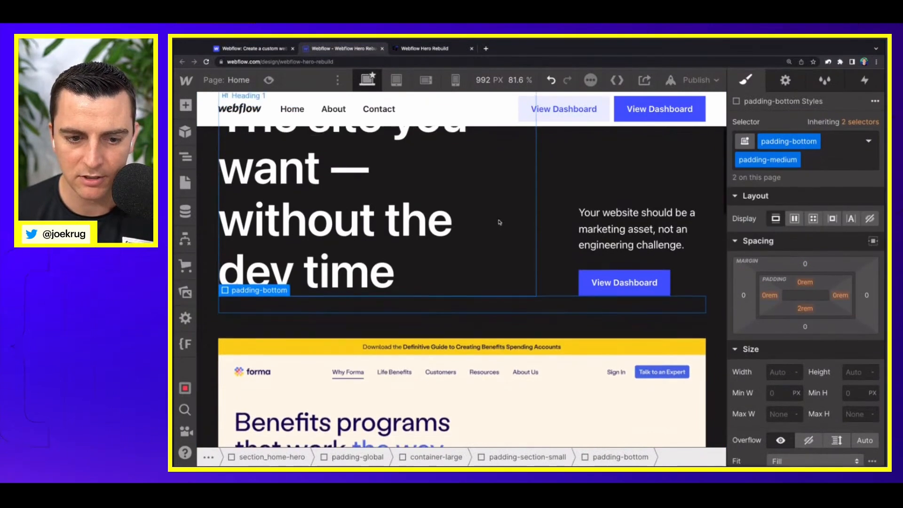
Step: Select home-hero_sticky-wrapper, the parent of the hero image wrapper, and set its sticky top offset to 5vh
scroll(500, 222, down, 1)
click(470, 258)
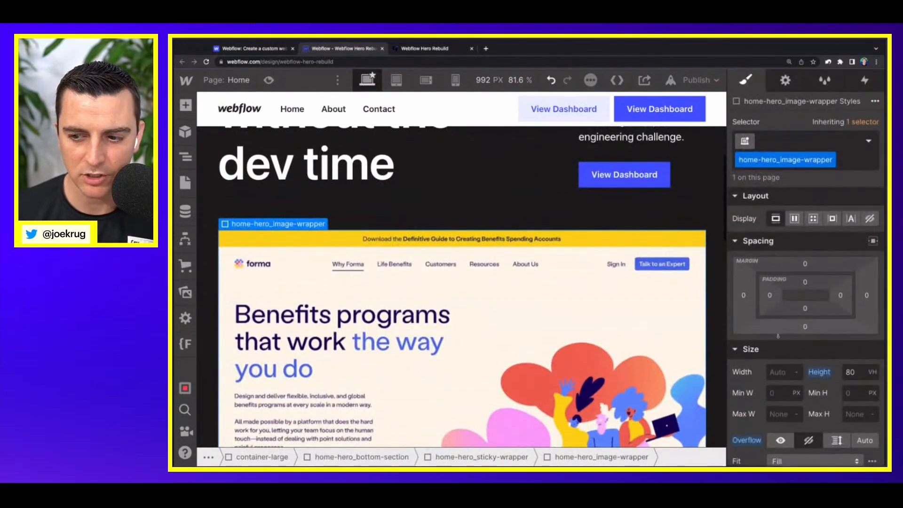
scroll(791, 349, down, 3)
scroll(791, 349, down, 3)
key(Up)
scroll(818, 301, up, 1)
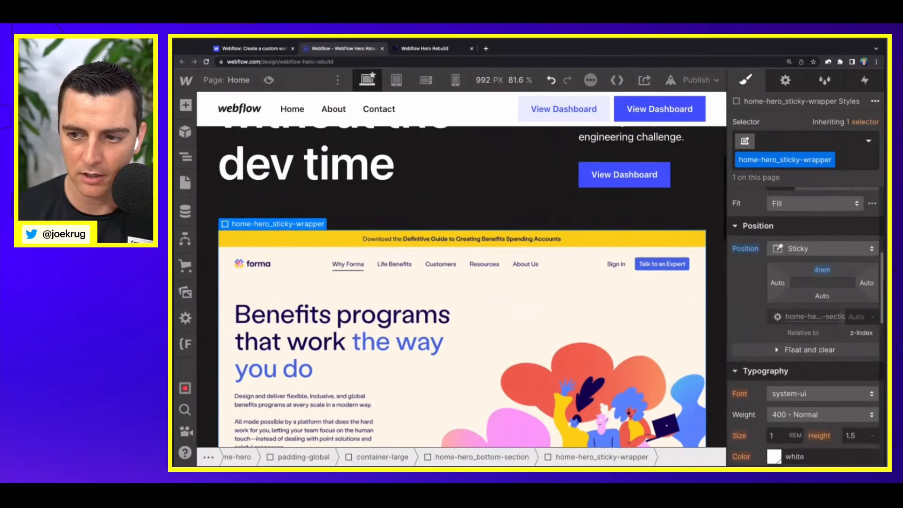
click(817, 299)
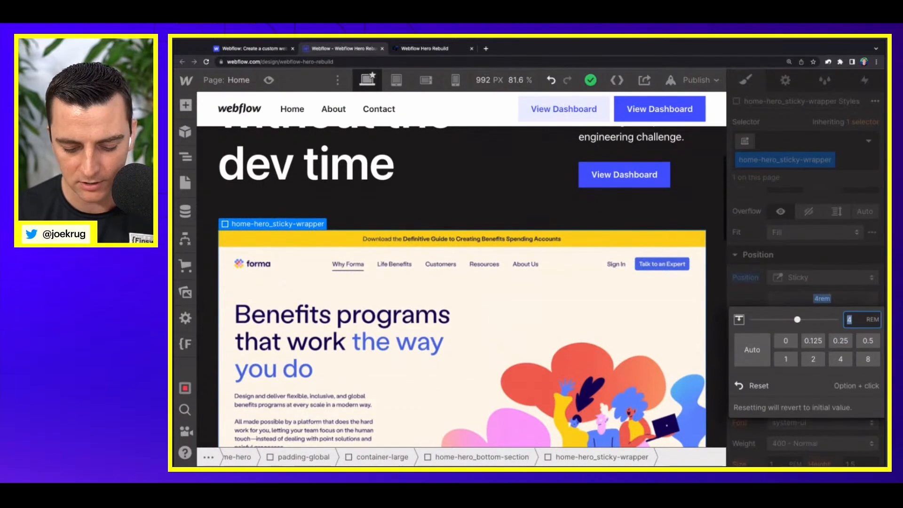
scroll(547, 279, down, 4)
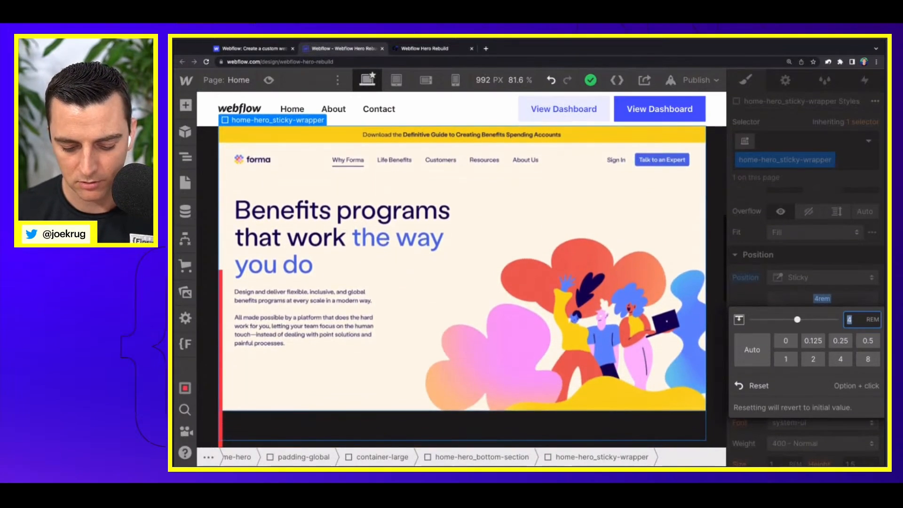
text(5vh)
key(Return)
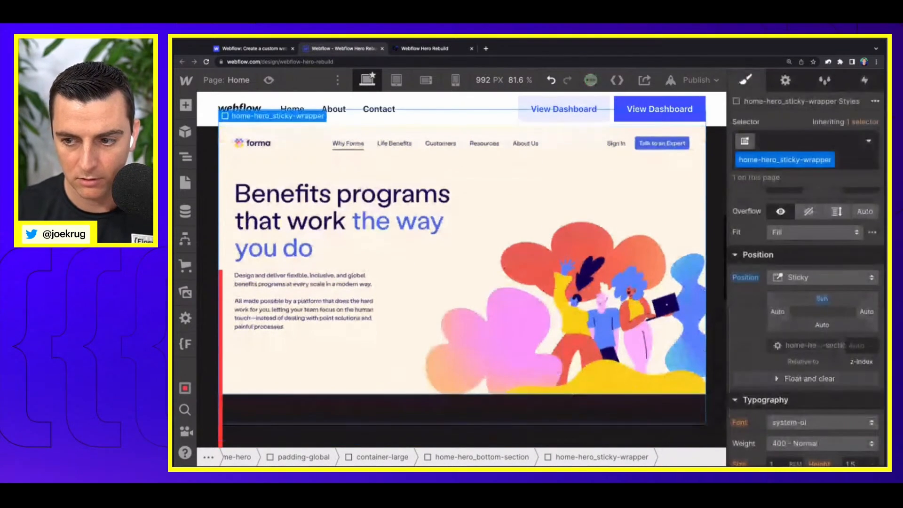
Step: Increase the sticky wrapper's top offset to clear the fixed nav, settling on 14vh
drag(822, 306, 820, 298)
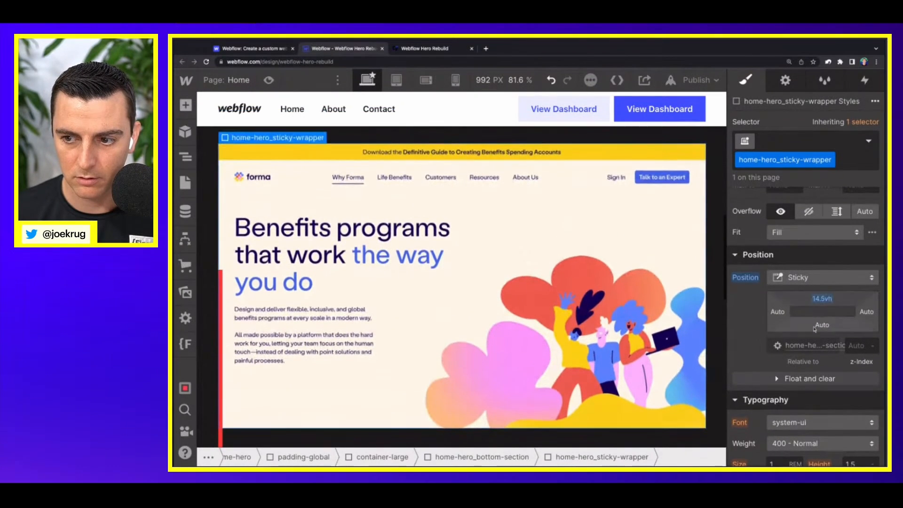
click(820, 298)
text(14)
key(Return)
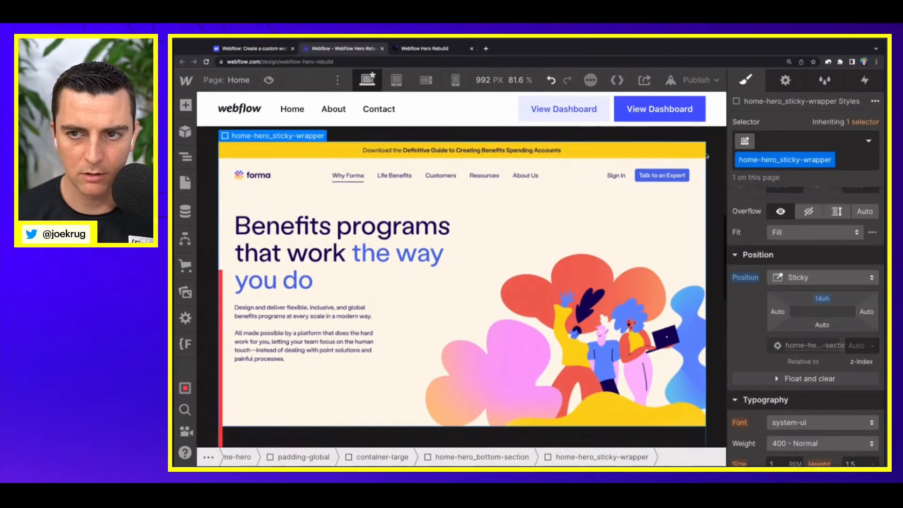
Step: Publish the site to its webflow.io domain and open the live page in a new tab
click(697, 80)
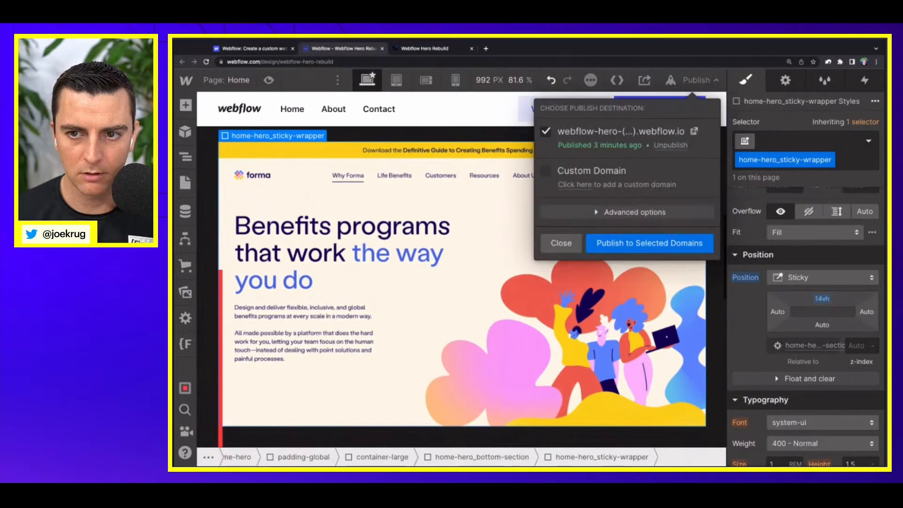
click(559, 251)
scroll(560, 251, down, 3)
click(692, 134)
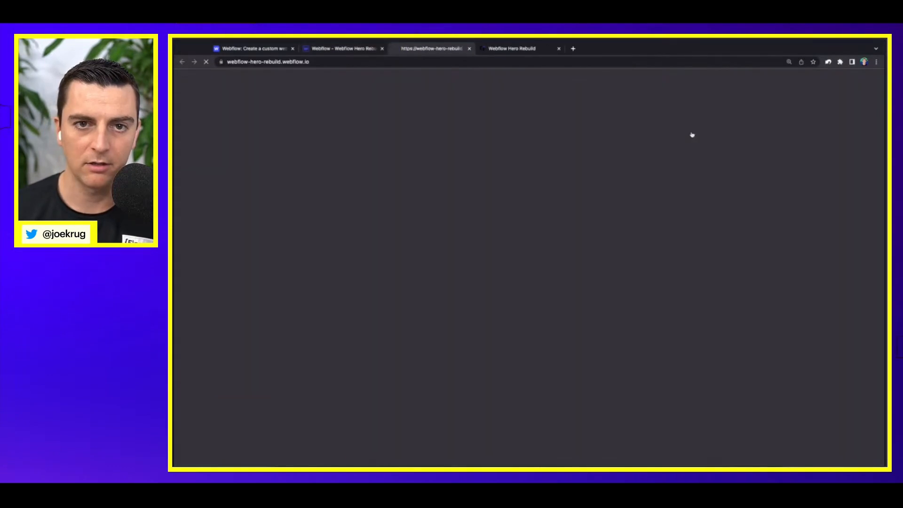
Step: Examine the hero spacing, fixed nav clearance and sticky image sequence on the published page while scrolling down and up
scroll(541, 112, down, 5)
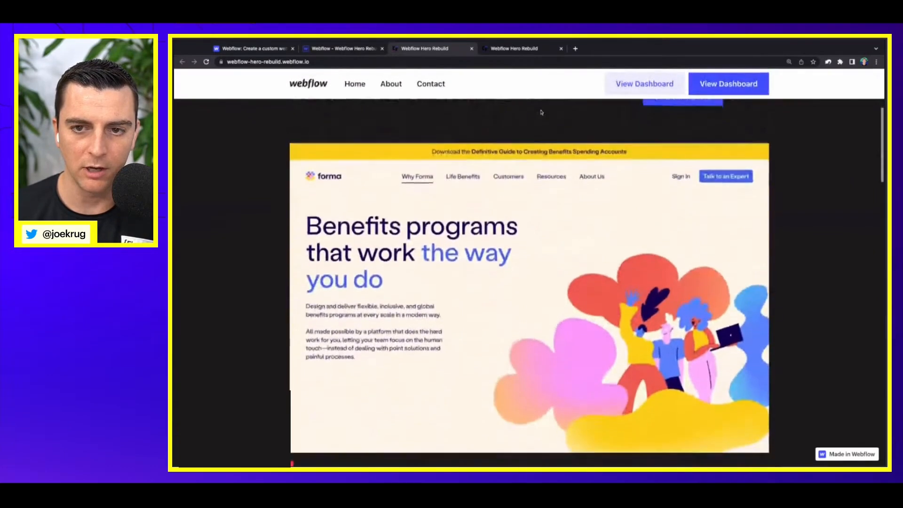
scroll(529, 283, up, 2)
scroll(529, 283, down, 2)
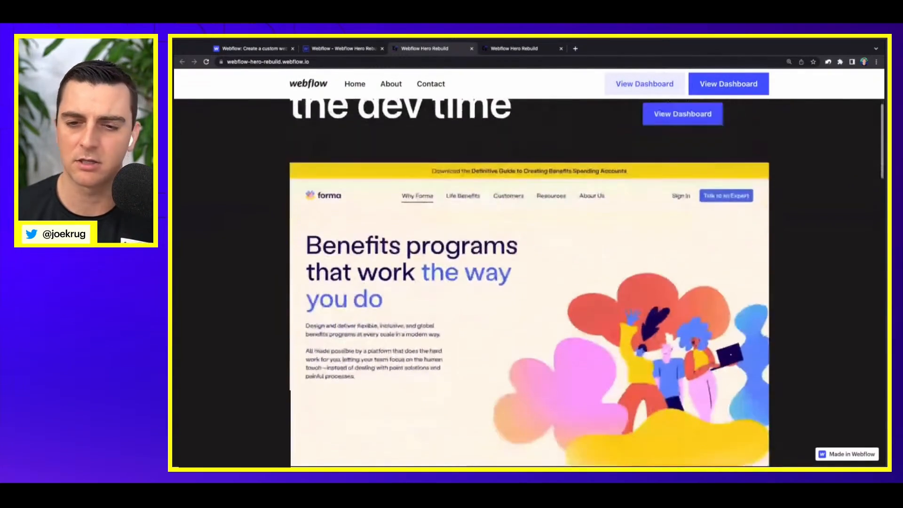
scroll(529, 283, down, 5)
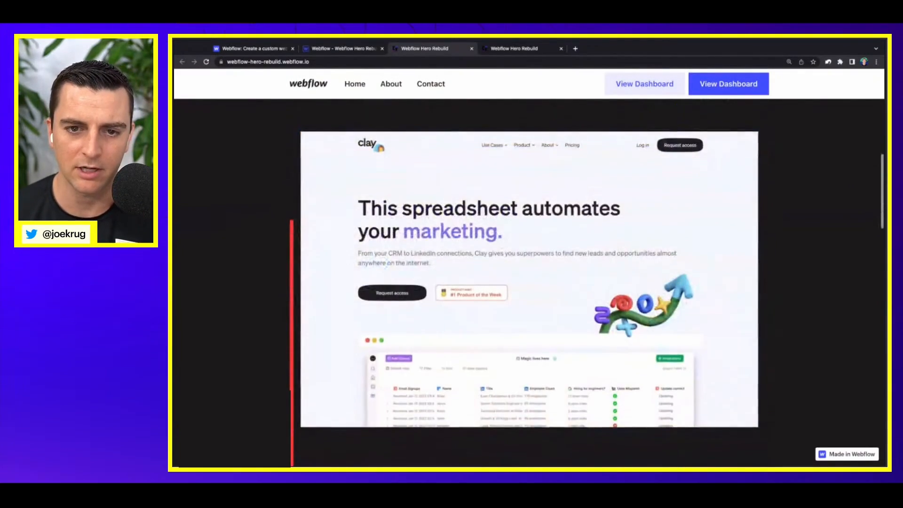
scroll(529, 282, down, 3)
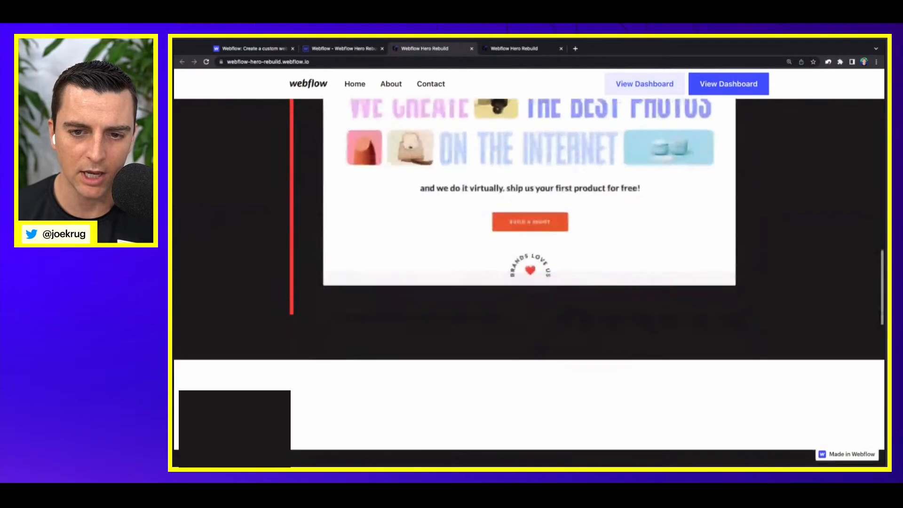
scroll(529, 283, up, 4)
scroll(324, 142, up, 3)
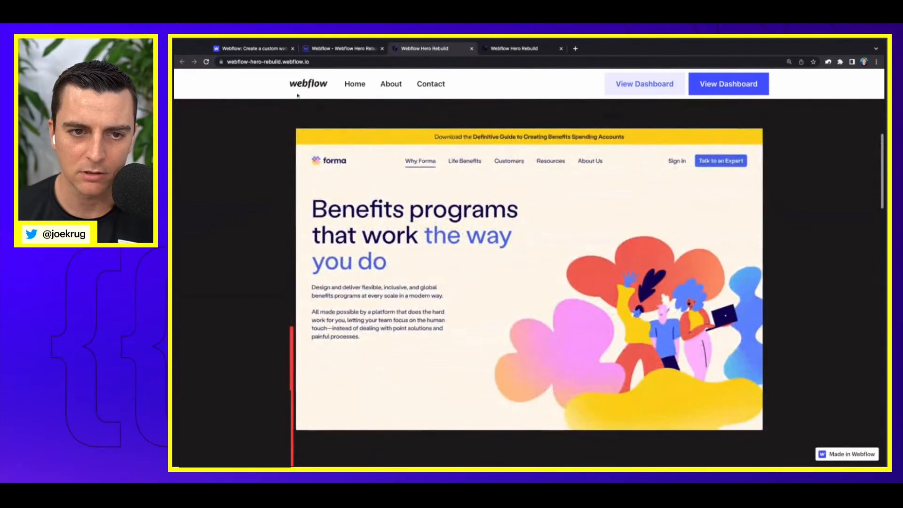
scroll(324, 142, up, 3)
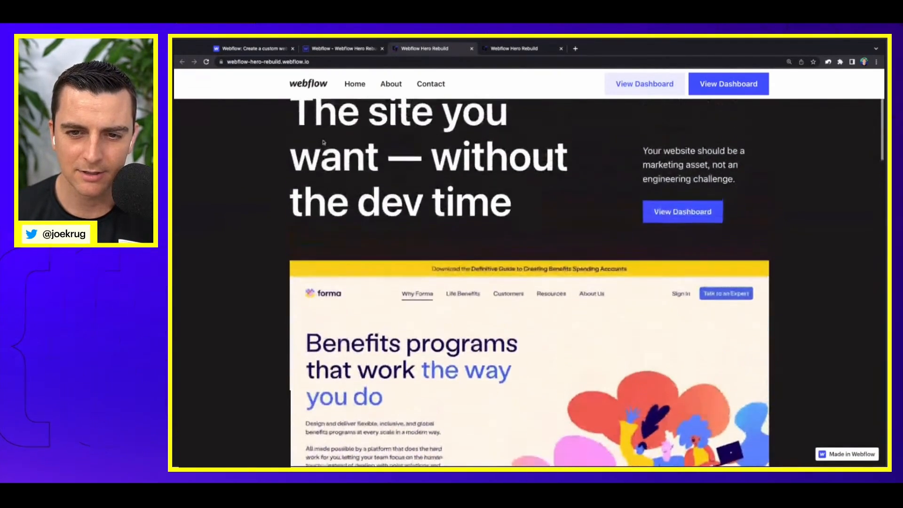
scroll(324, 142, down, 5)
scroll(529, 282, down, 3)
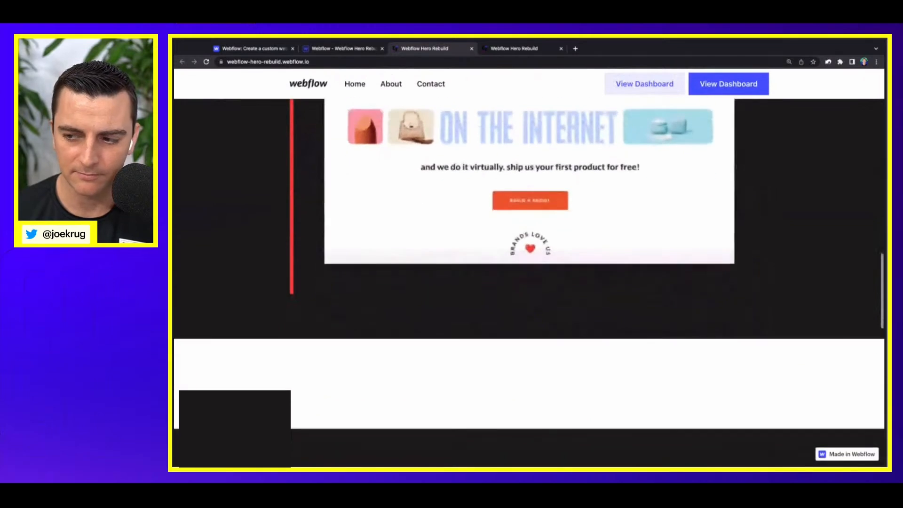
scroll(530, 283, up, 3)
scroll(529, 282, up, 3)
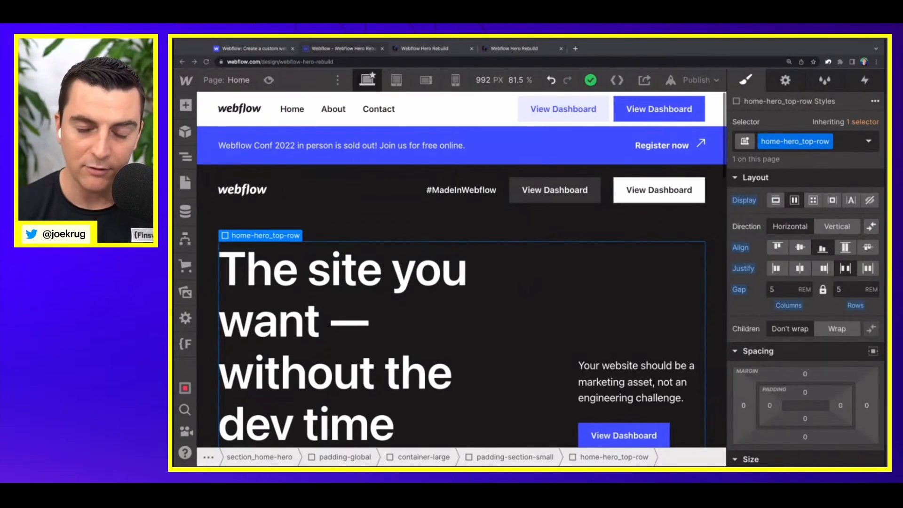